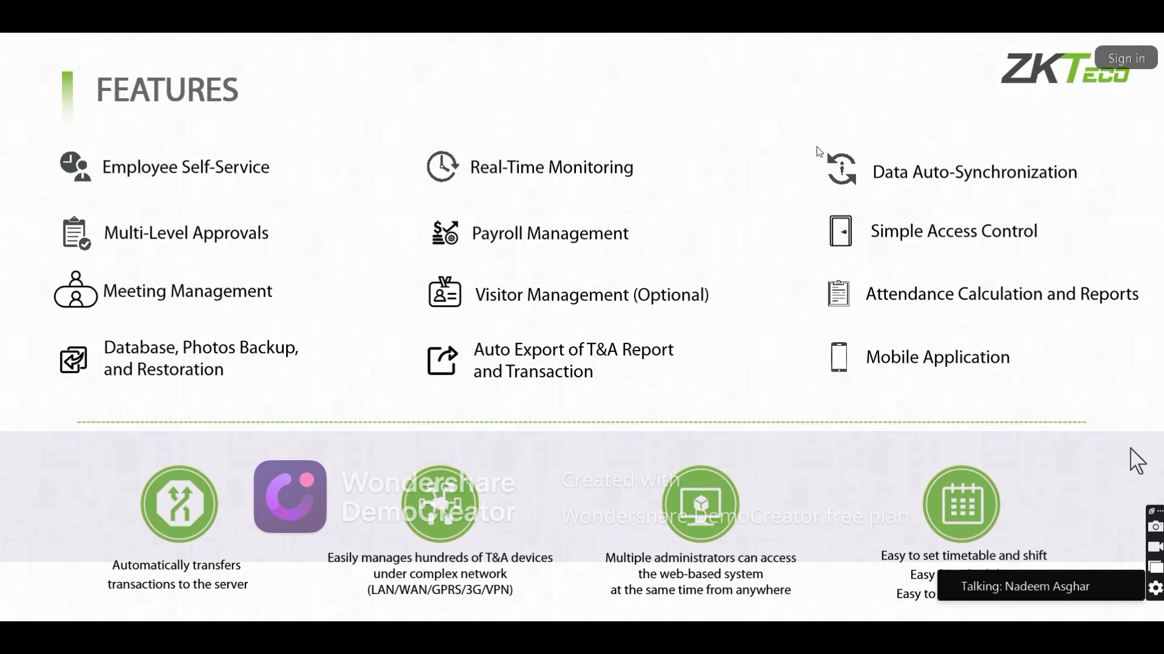
Exit the ZKBio Time slideshow from the FEATURES slide
key(Escape)
Go to the ZKTeco tab in Chrome and open ZKBio Time from Software > Smart Office
key(alt+Tab)
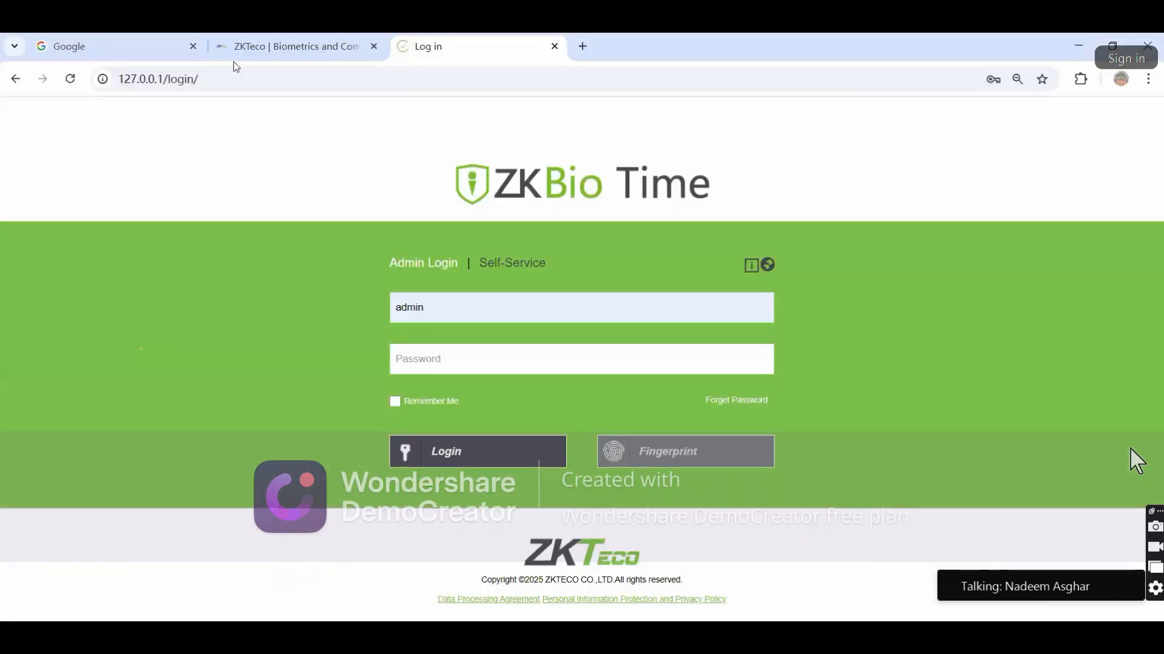
click(242, 48)
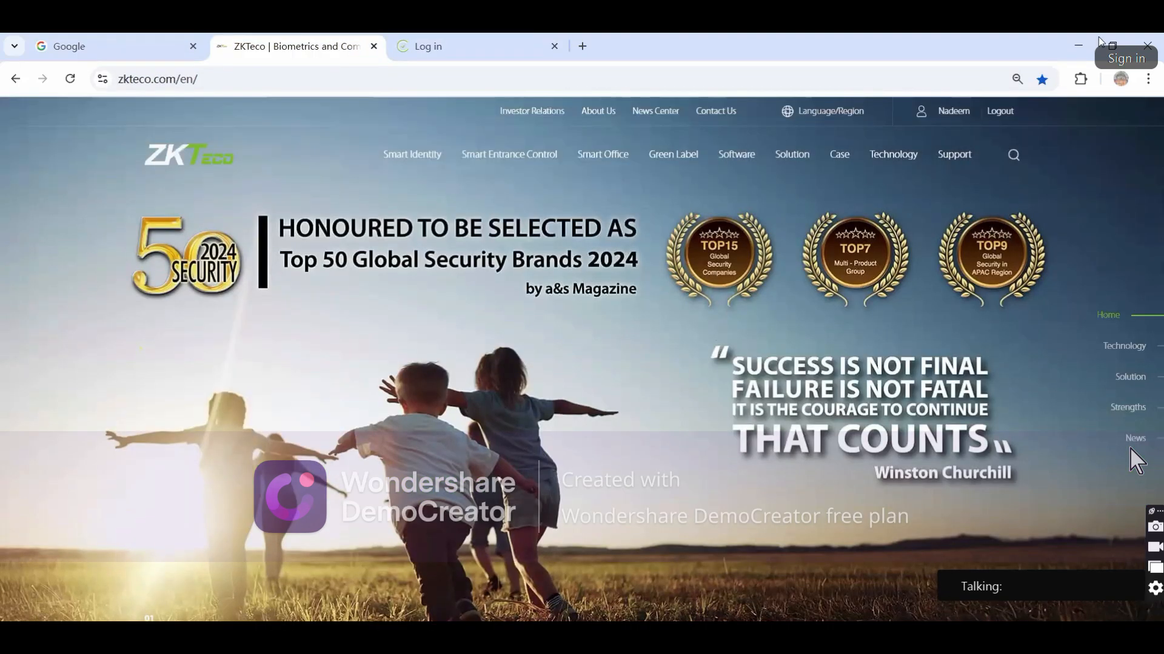
mouse_move(736, 162)
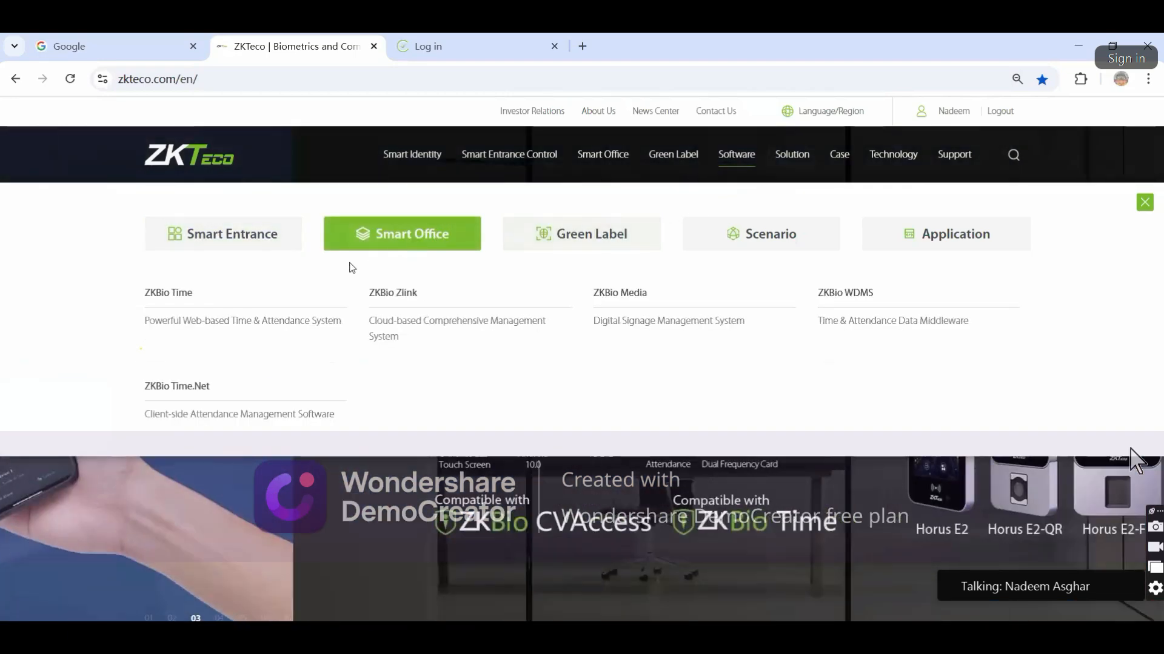
right_click(3, 278)
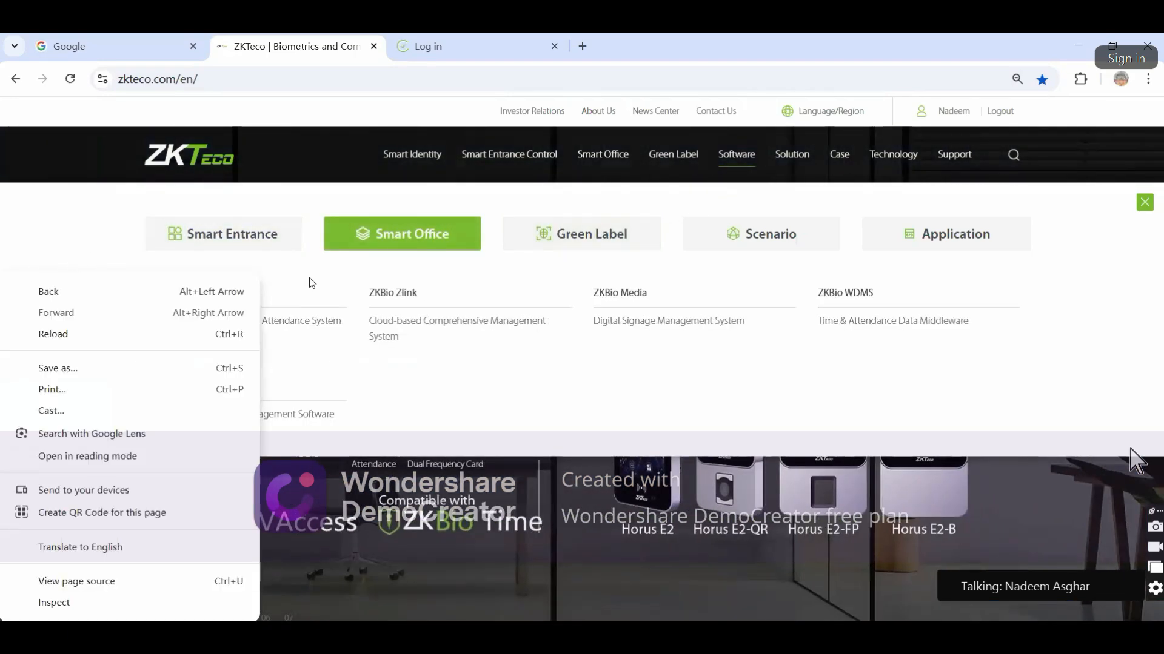
click(243, 276)
click(183, 294)
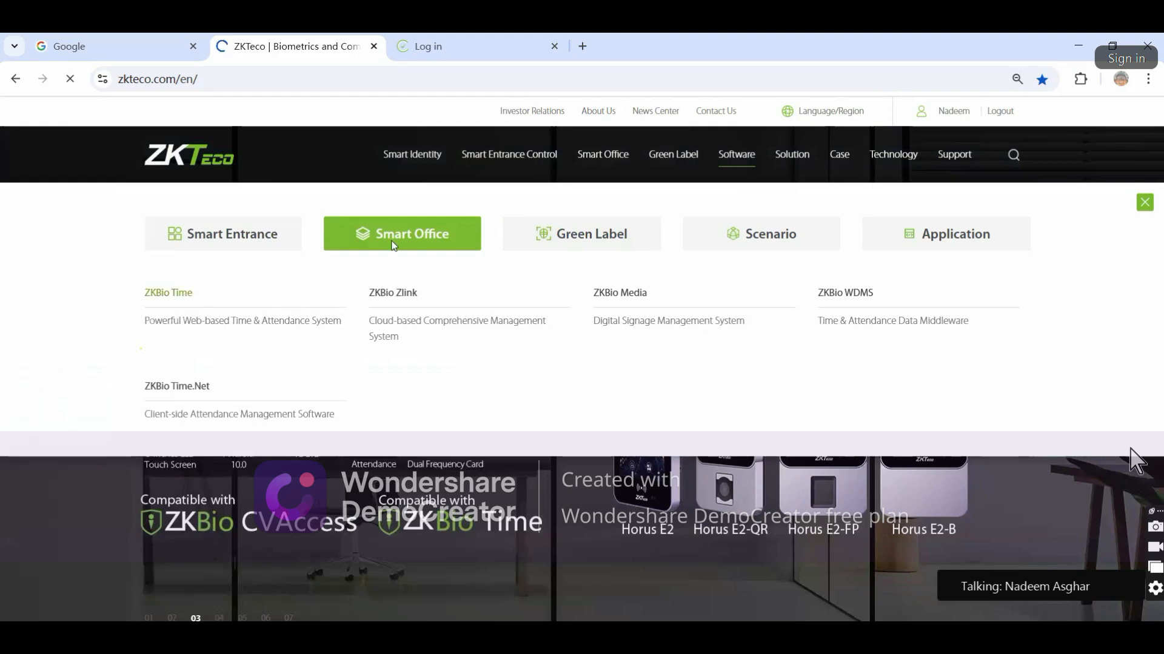
Highlight the Database, Supported OS, Suggested Browsers and minimum server hardware rows (dual-core 2.4 GHz, 4GB RAM, 100GB)
scroll(503, 252, down, 15)
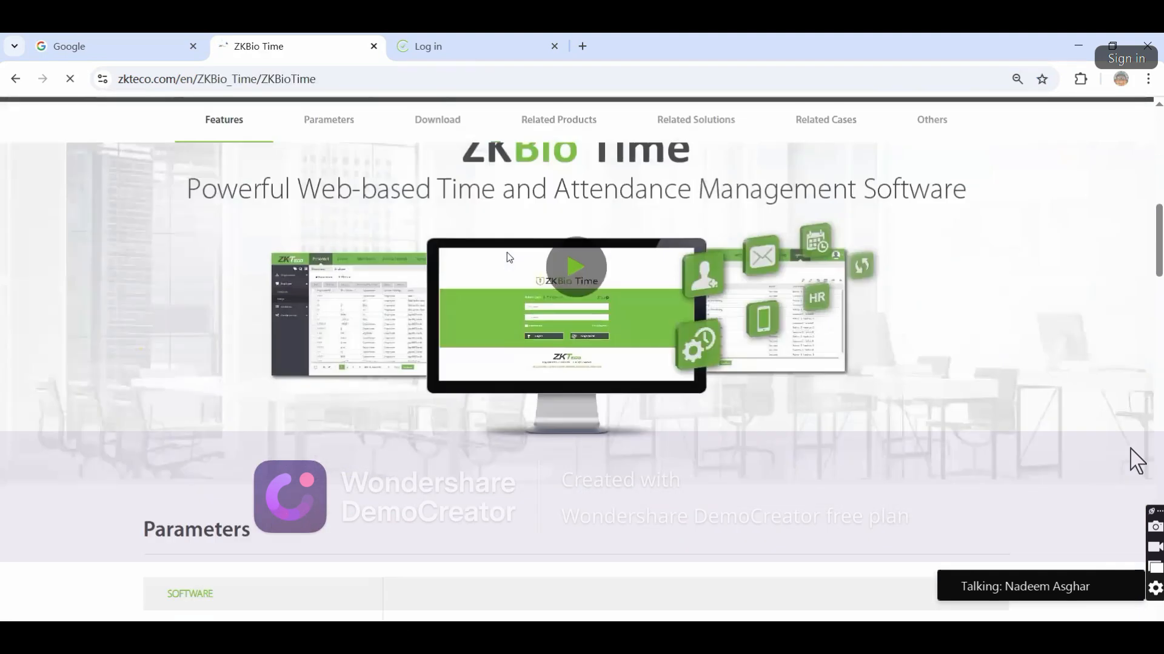
scroll(507, 257, up, 3)
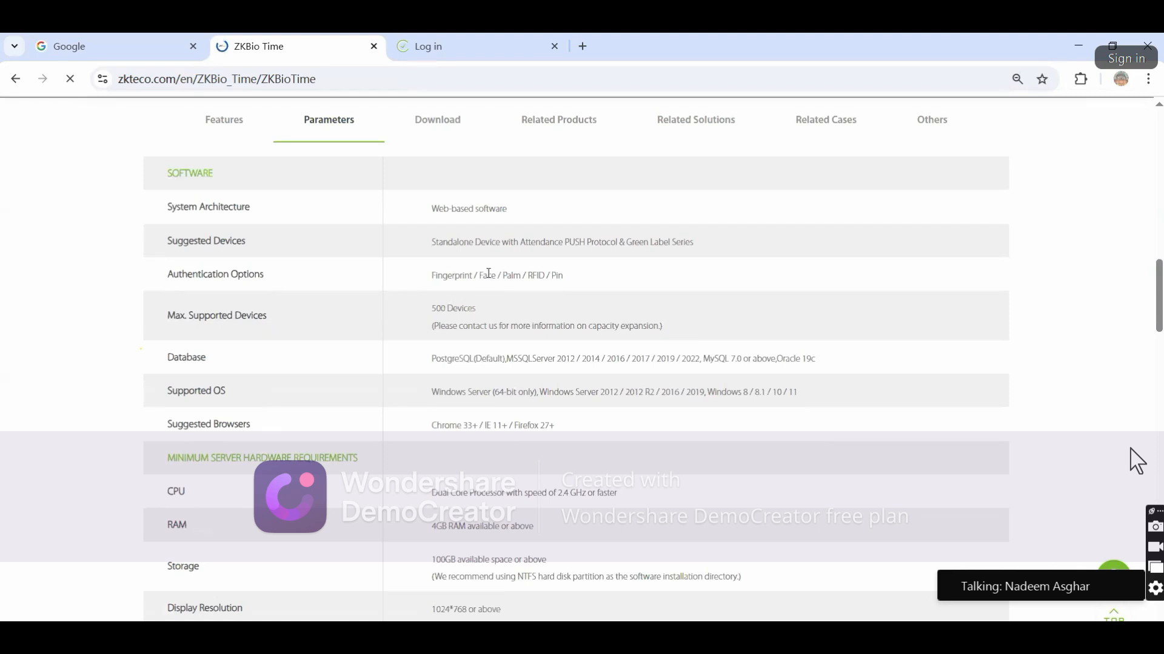
scroll(488, 274, down, 1)
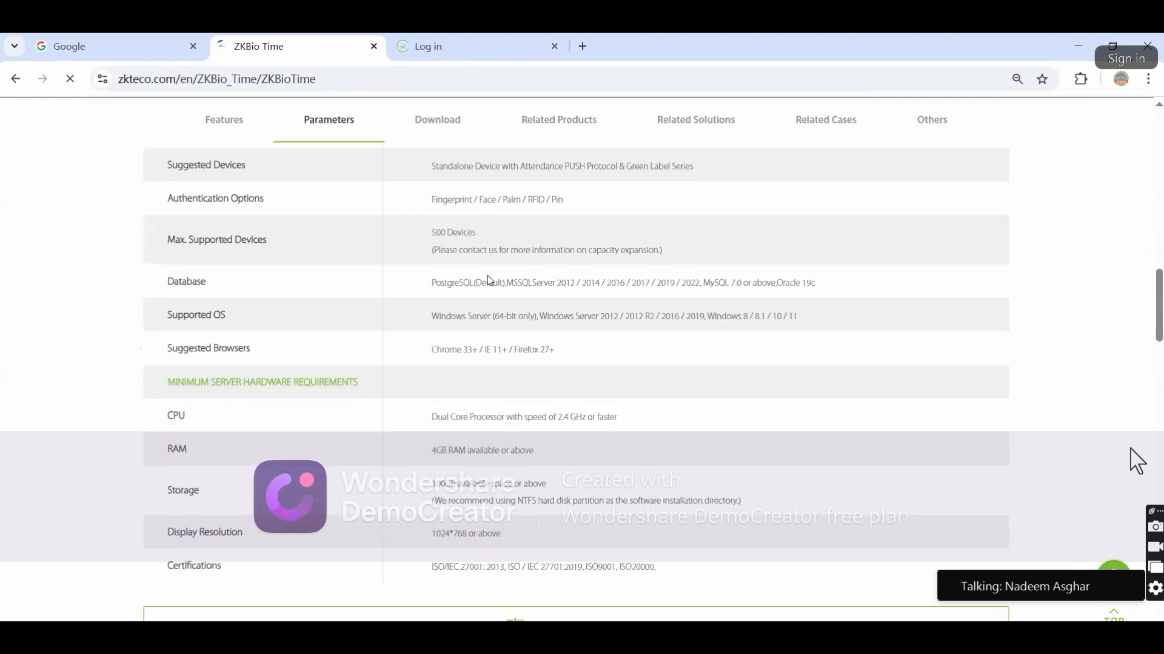
drag(171, 283, 836, 289)
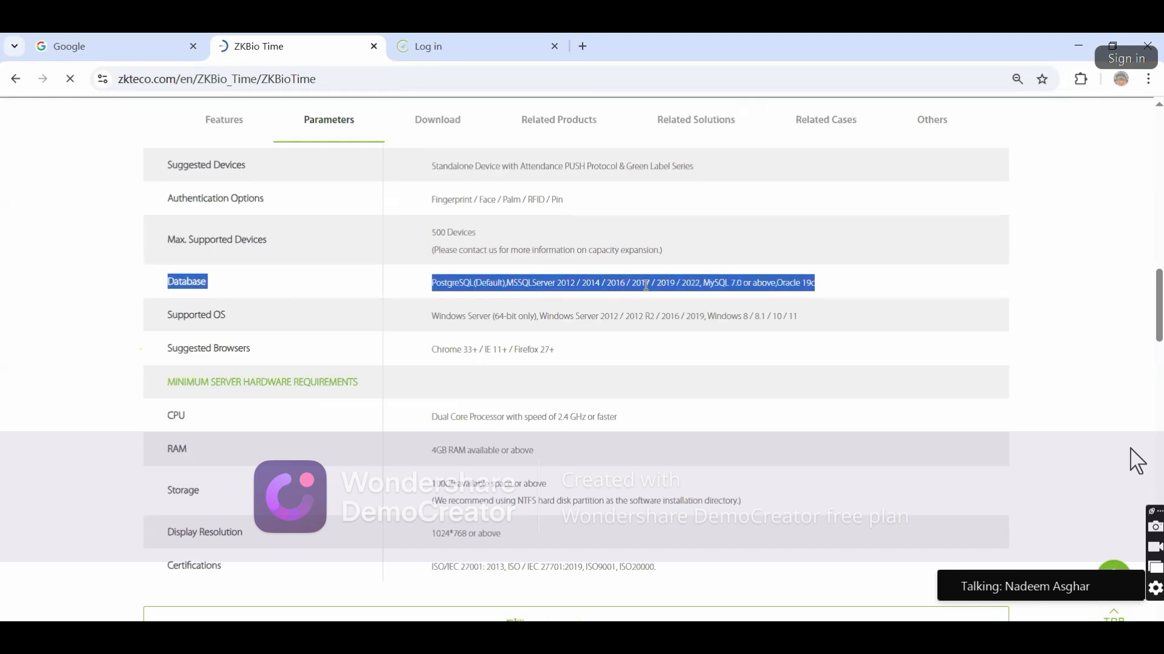
click(147, 309)
drag(163, 319, 803, 314)
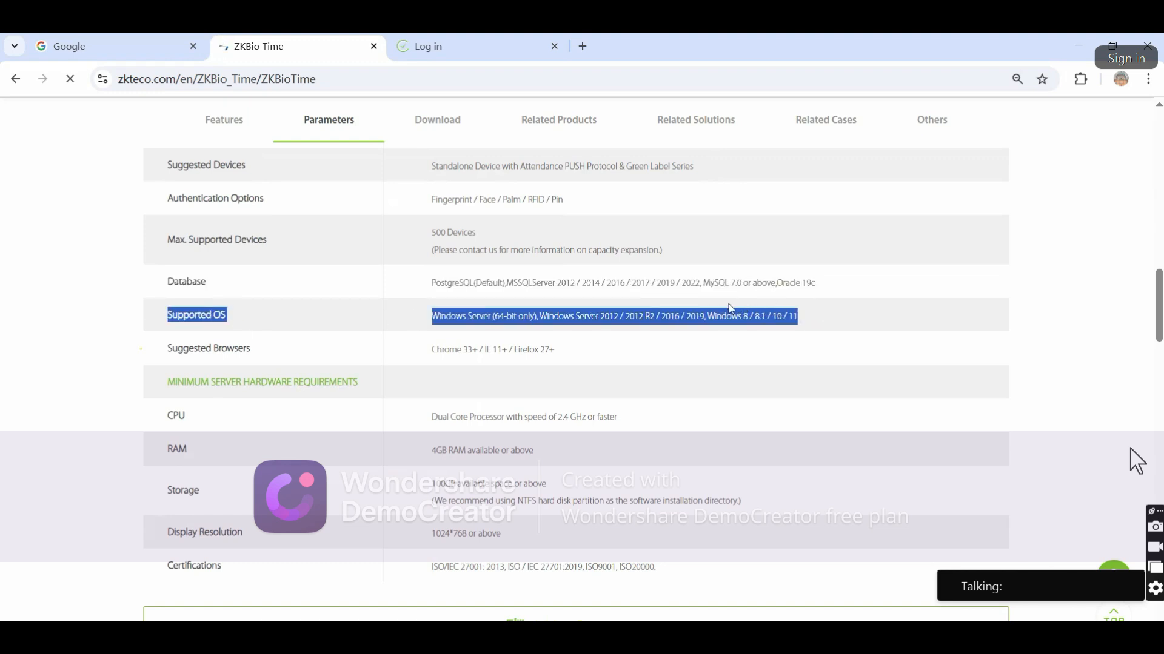
drag(184, 348, 618, 353)
click(612, 355)
drag(161, 383, 680, 579)
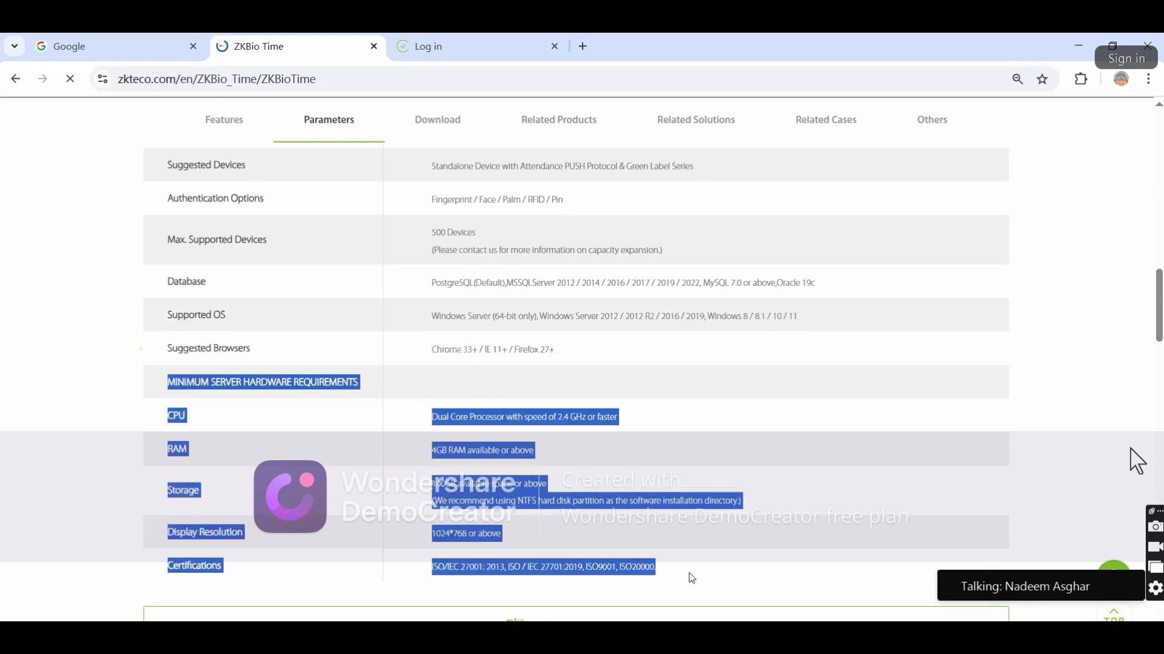
click(679, 460)
Scroll through the Download table, then back up to the product overview with the demo login
scroll(686, 429, down, 3)
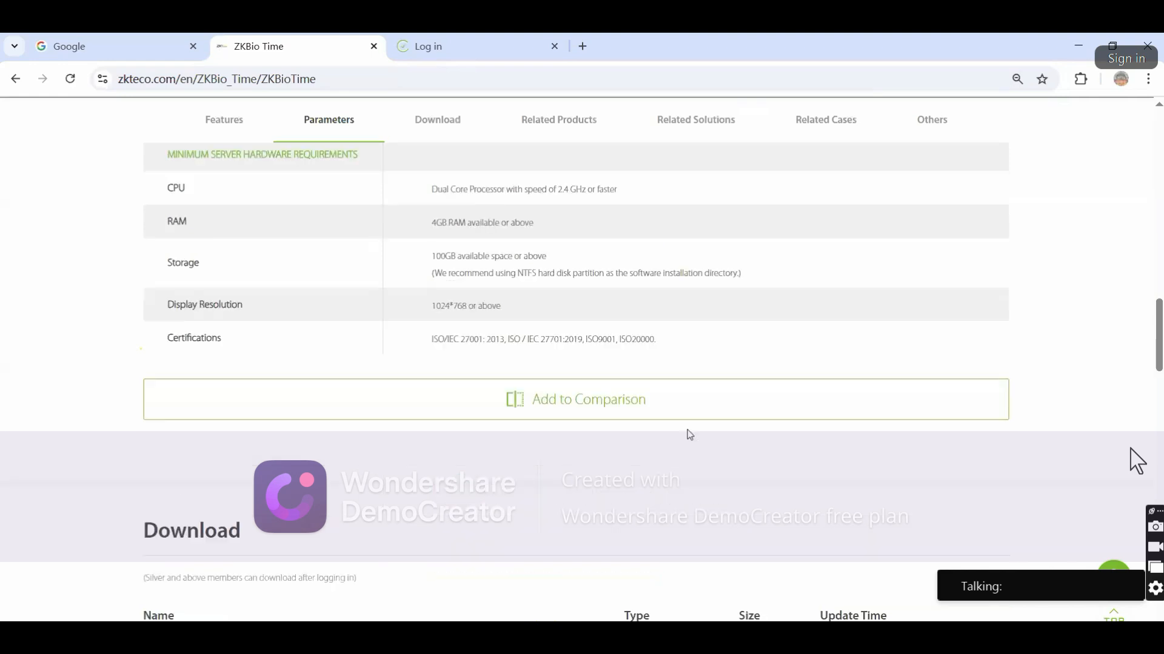
scroll(689, 434, down, 8)
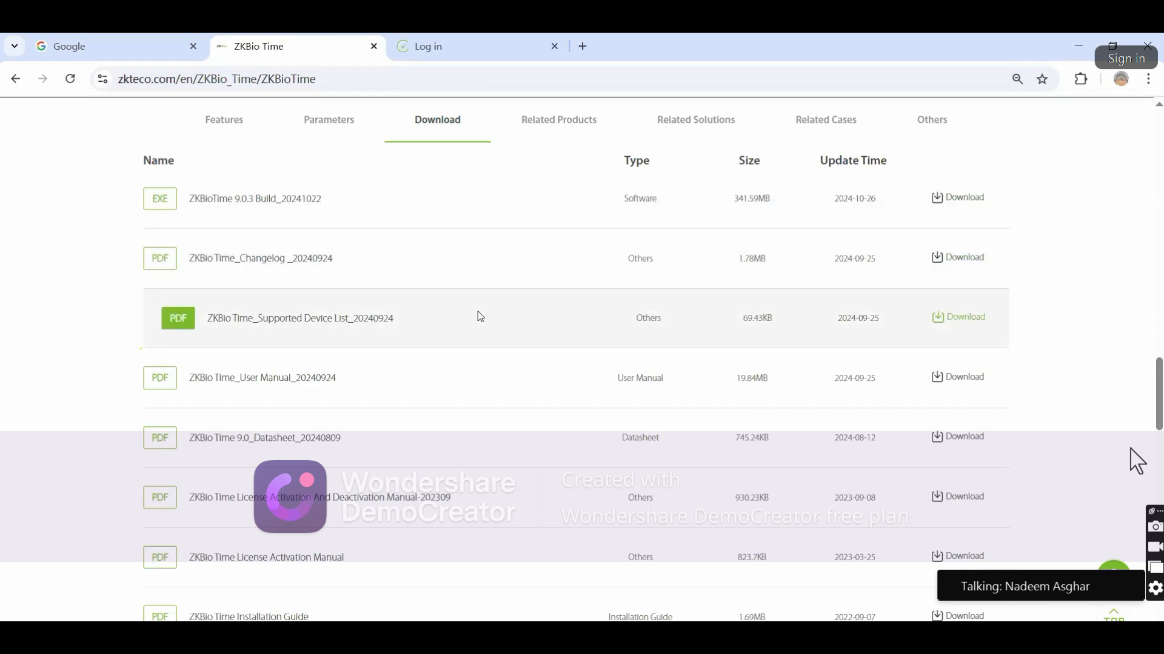
scroll(615, 353, up, 6)
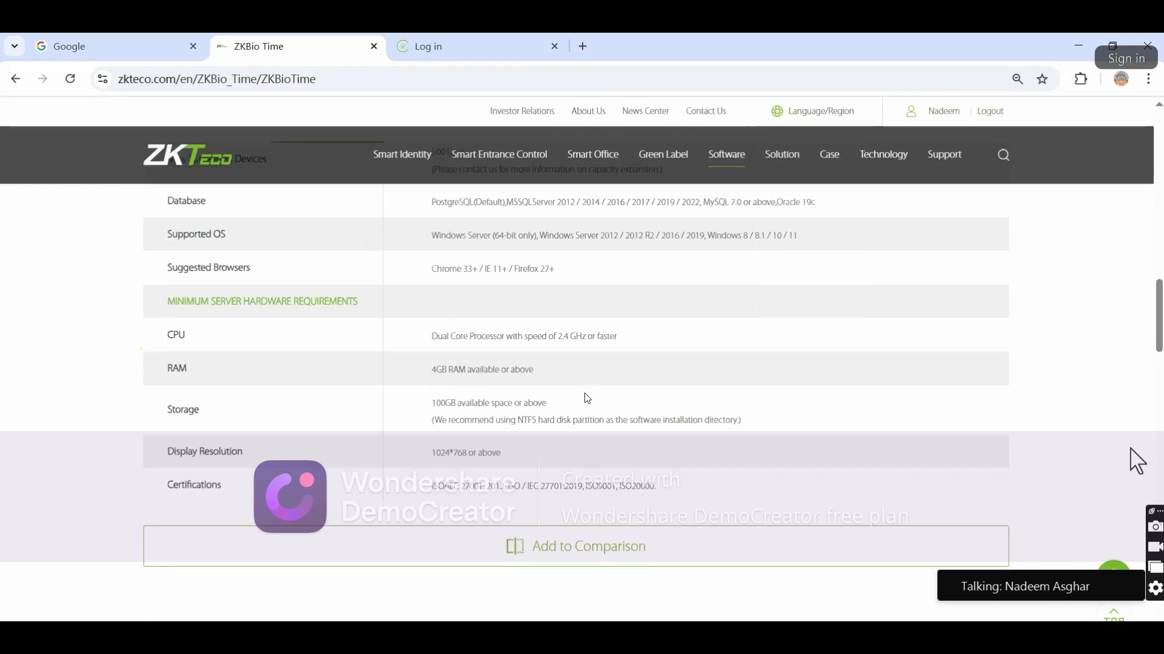
scroll(585, 391, down, 10)
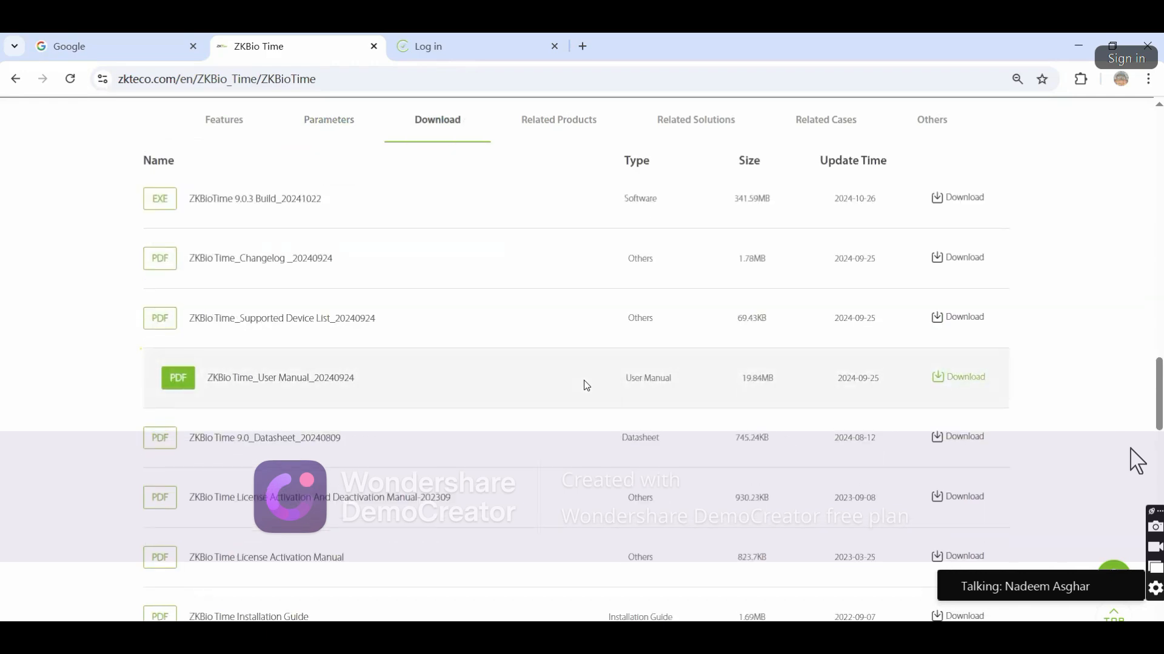
scroll(583, 380, up, 10)
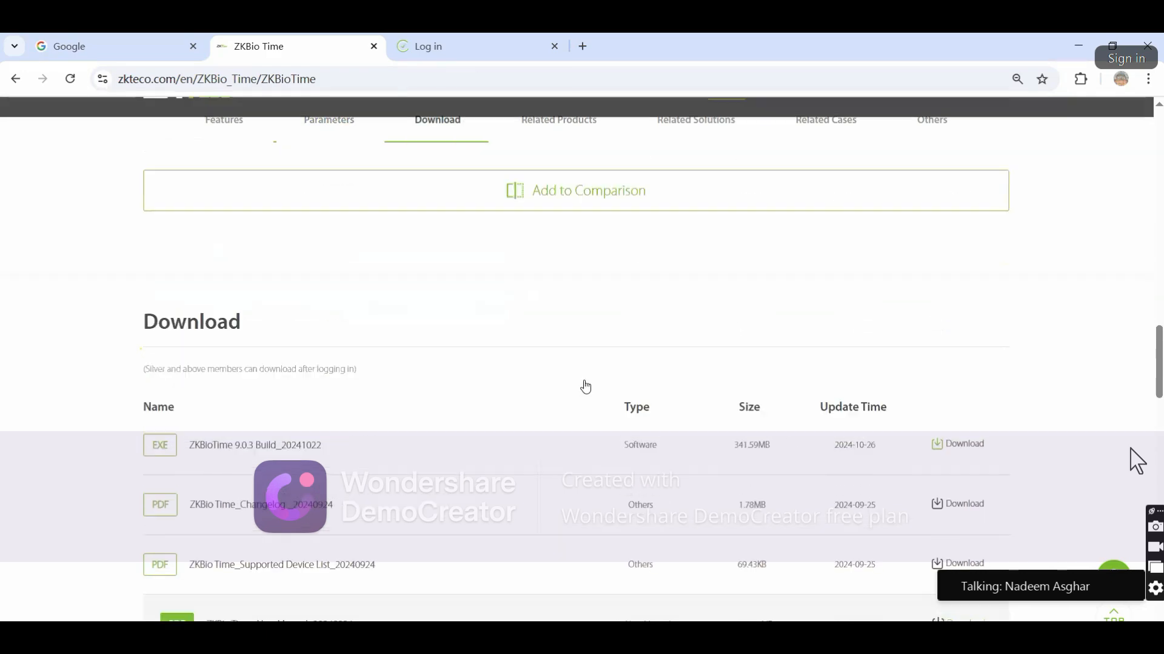
scroll(585, 382, up, 5)
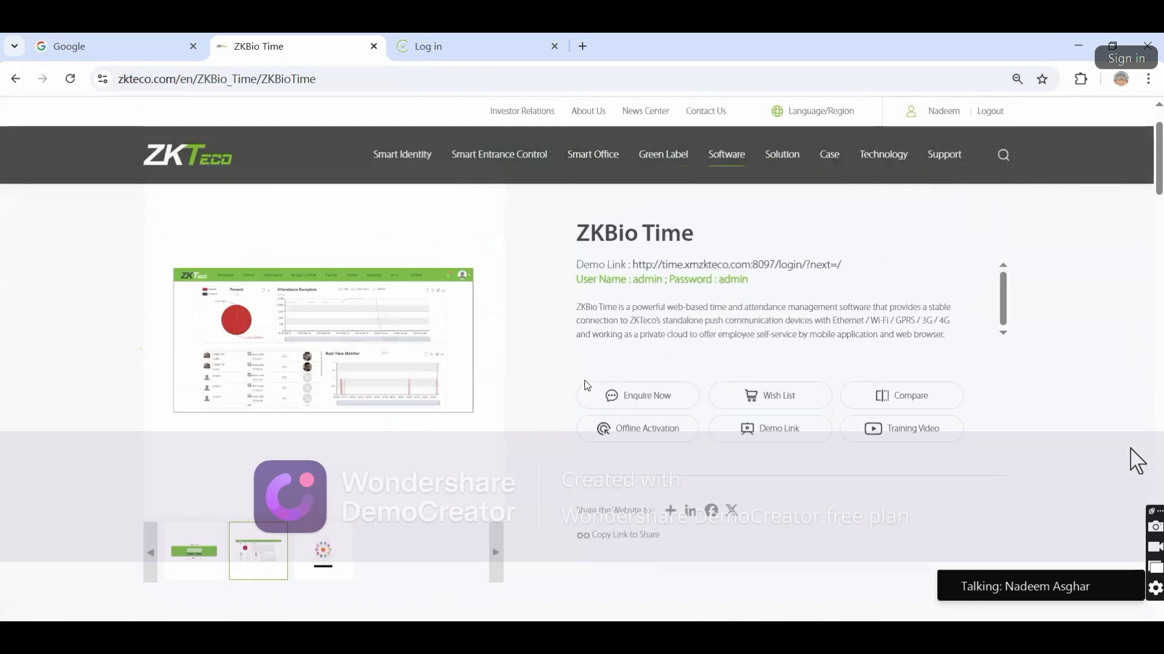
Open After-sales Service under Support, then Free License Download, scrolling to the ZKBioCVAccess and ZKBioTime.Net cards
mouse_move(945, 173)
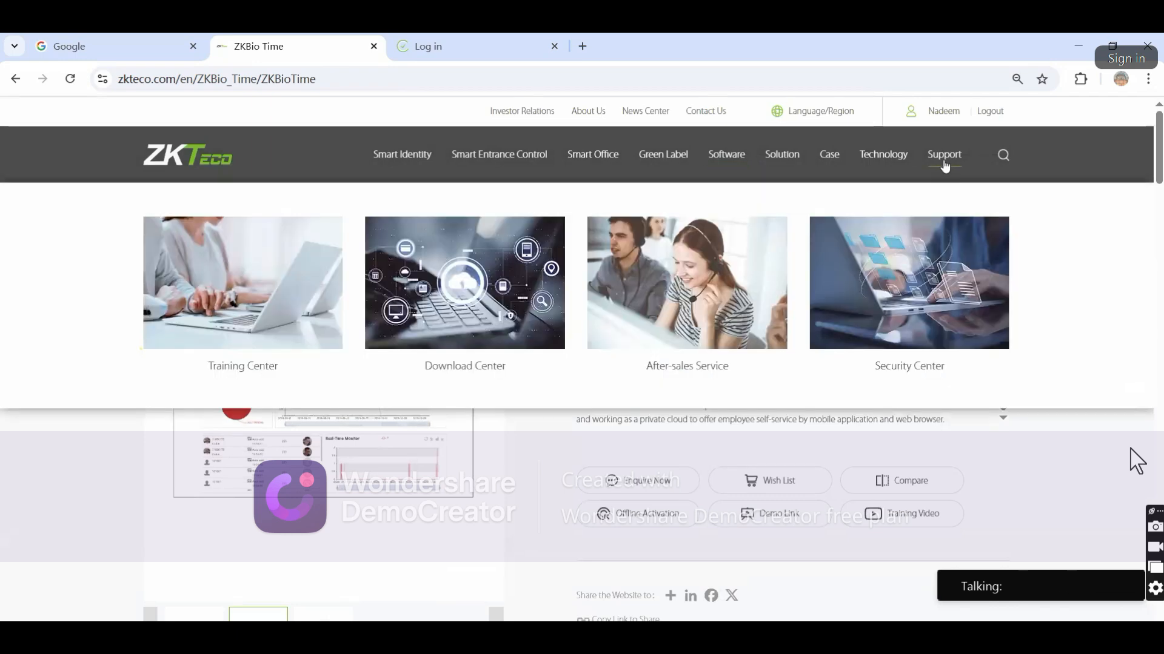
click(691, 263)
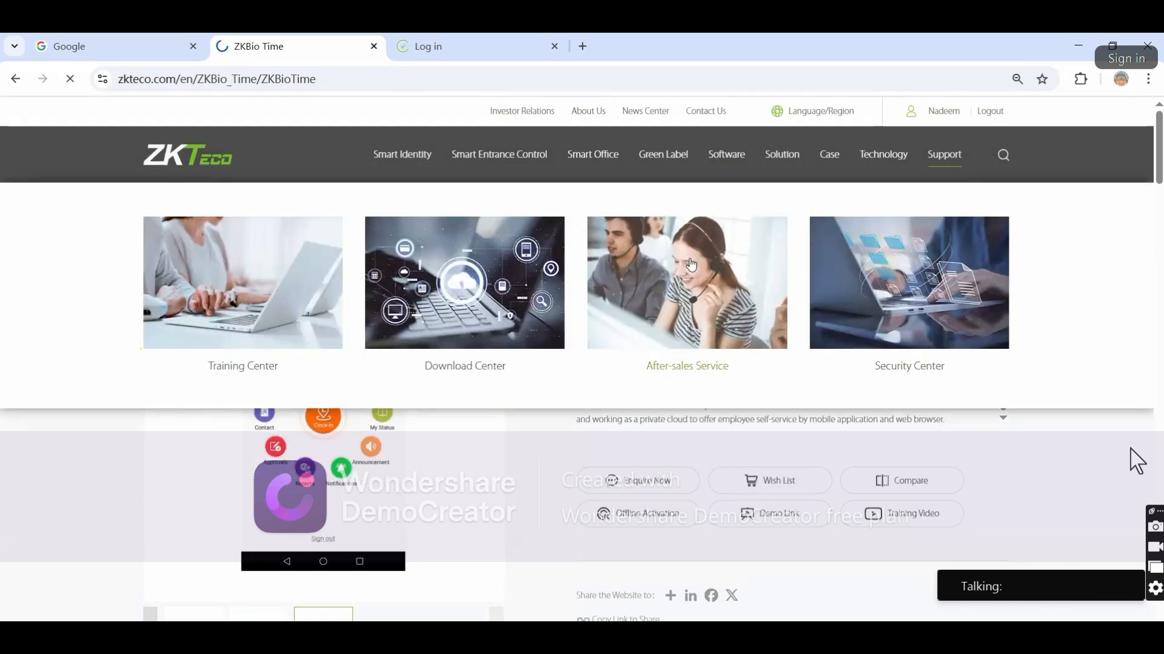
scroll(408, 379, down, 8)
scroll(410, 380, down, 5)
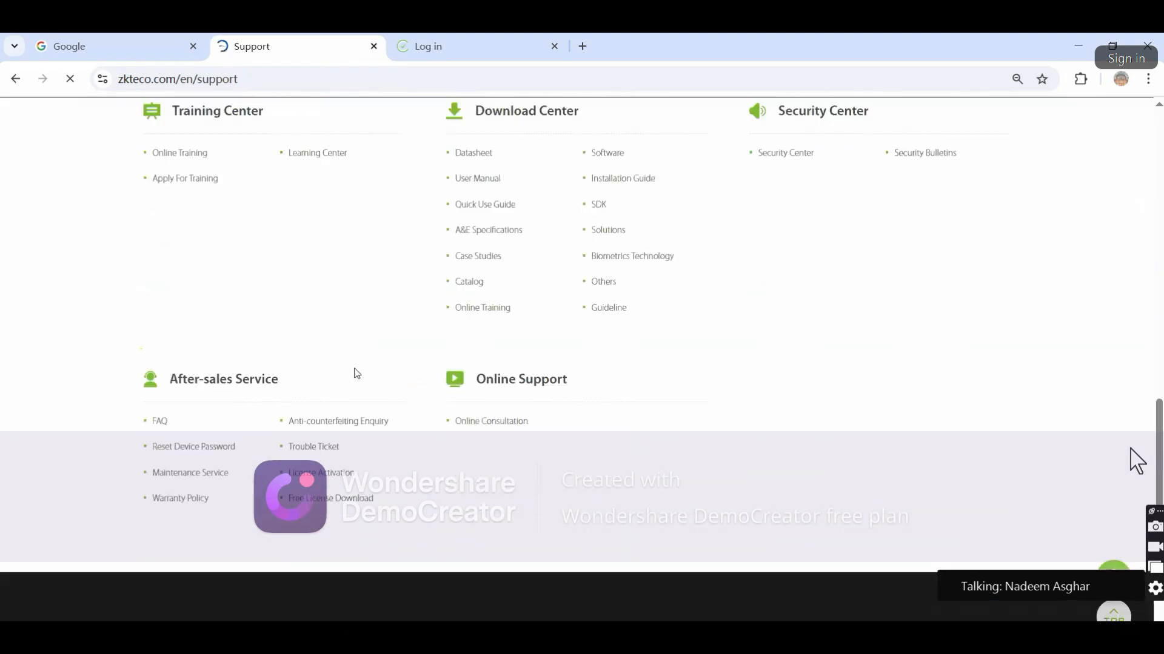
click(362, 500)
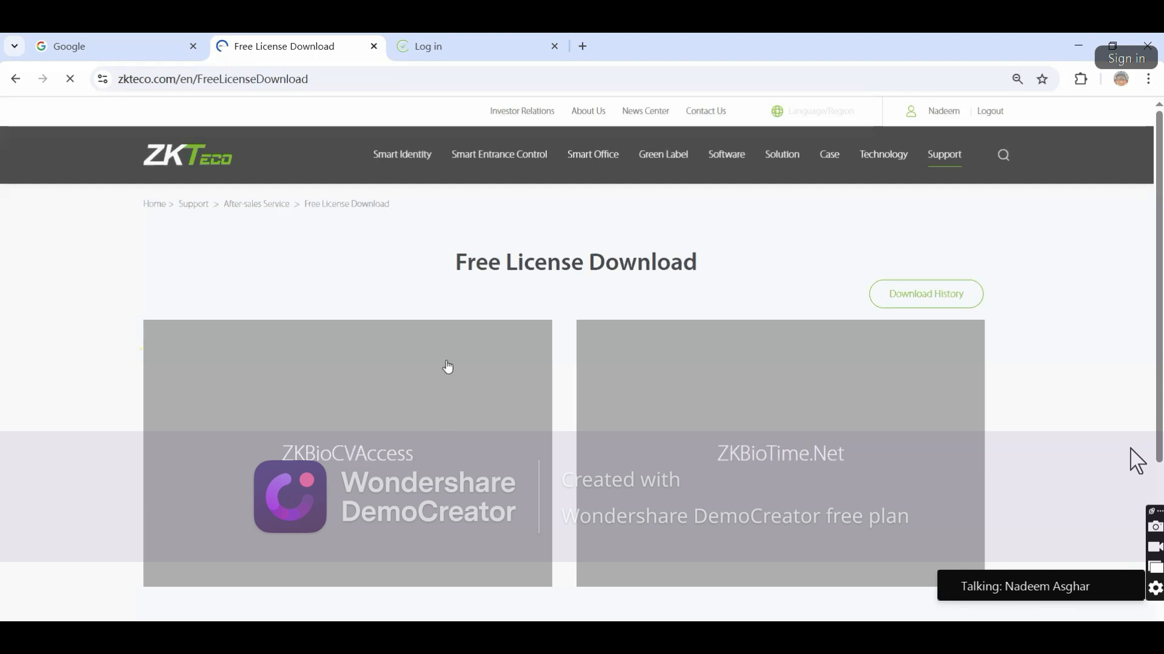
scroll(523, 369, down, 1)
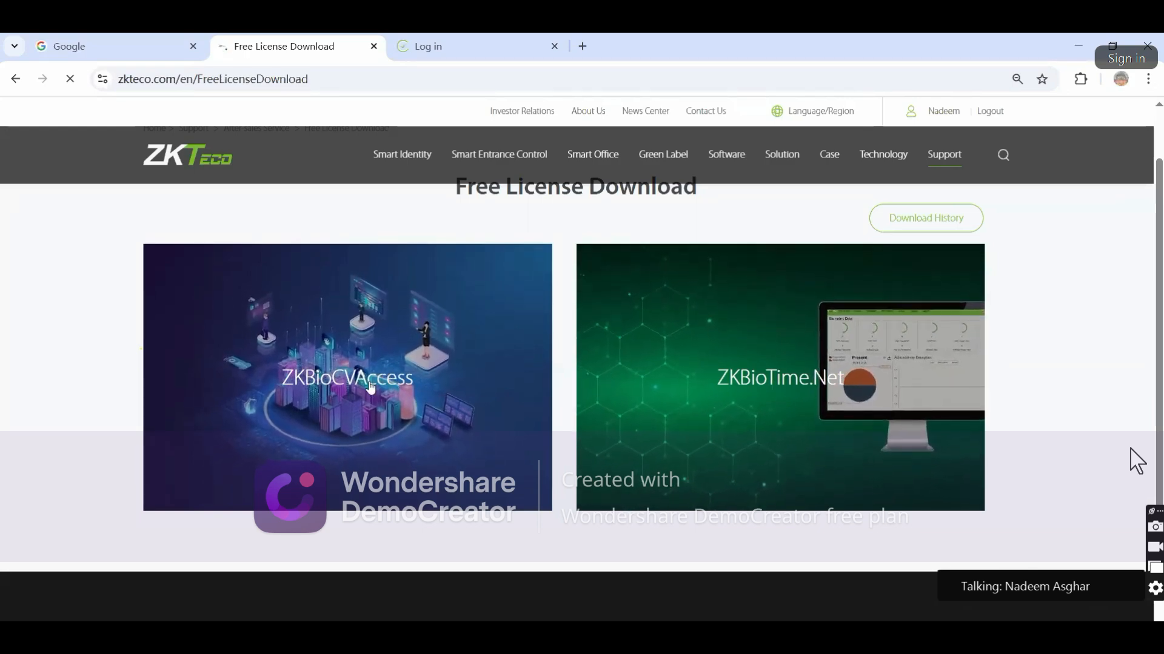
Open the ZKBioCVAccess license form and choose Pakistan as the country
click(338, 379)
click(580, 337)
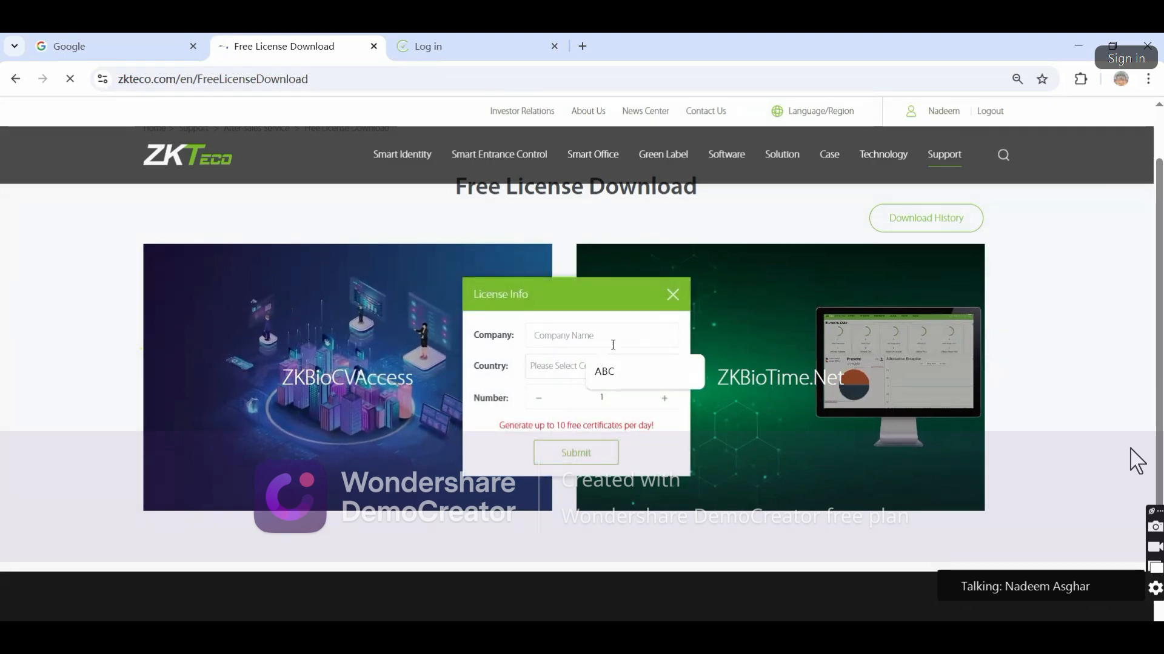
click(605, 315)
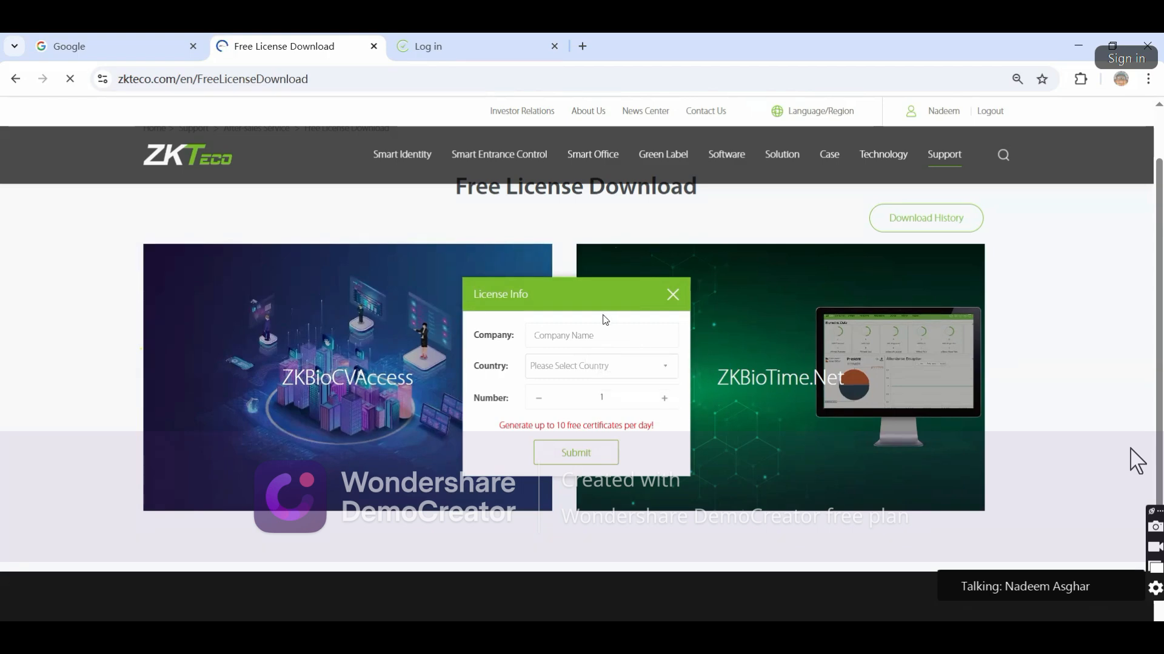
click(575, 373)
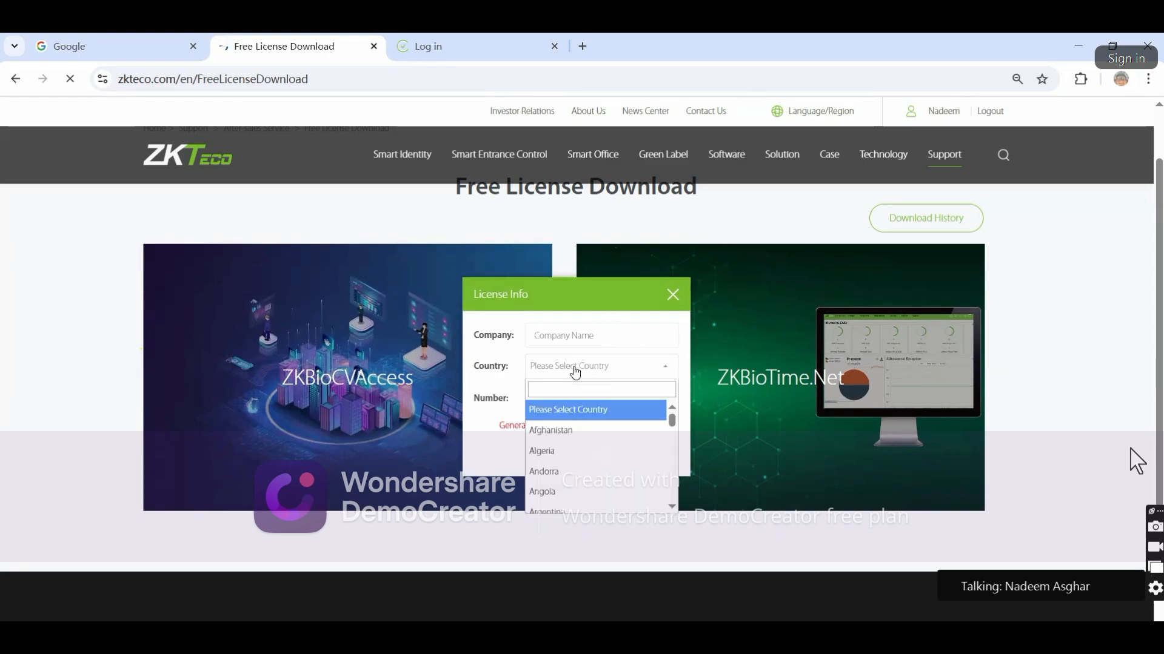
text(Pakis)
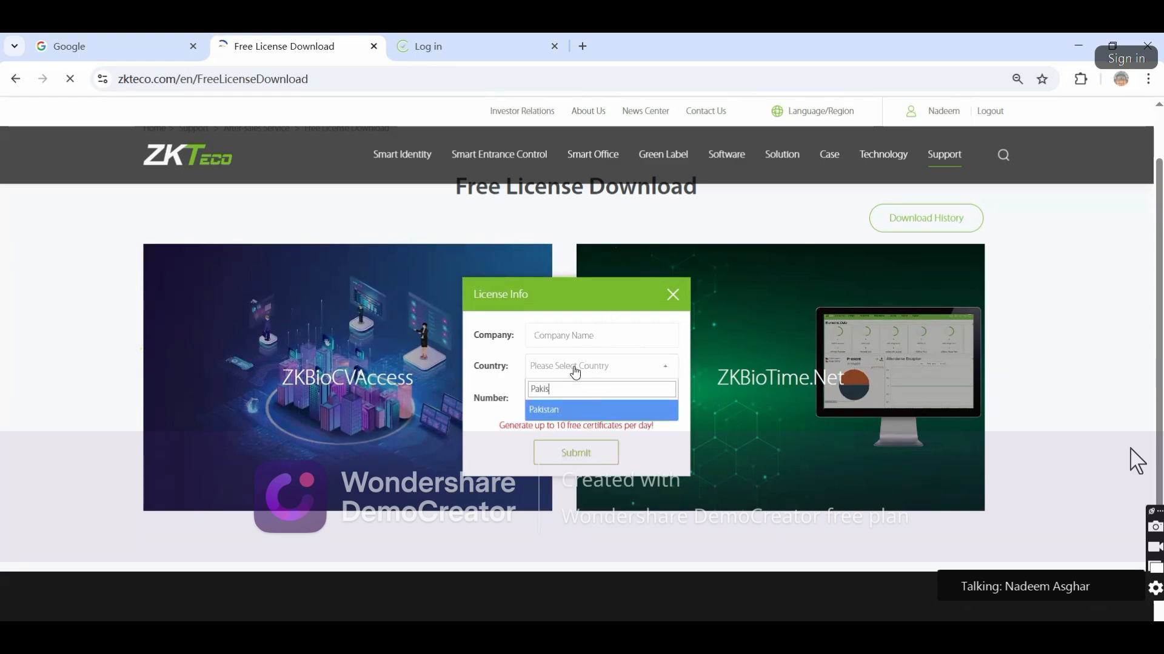
click(642, 416)
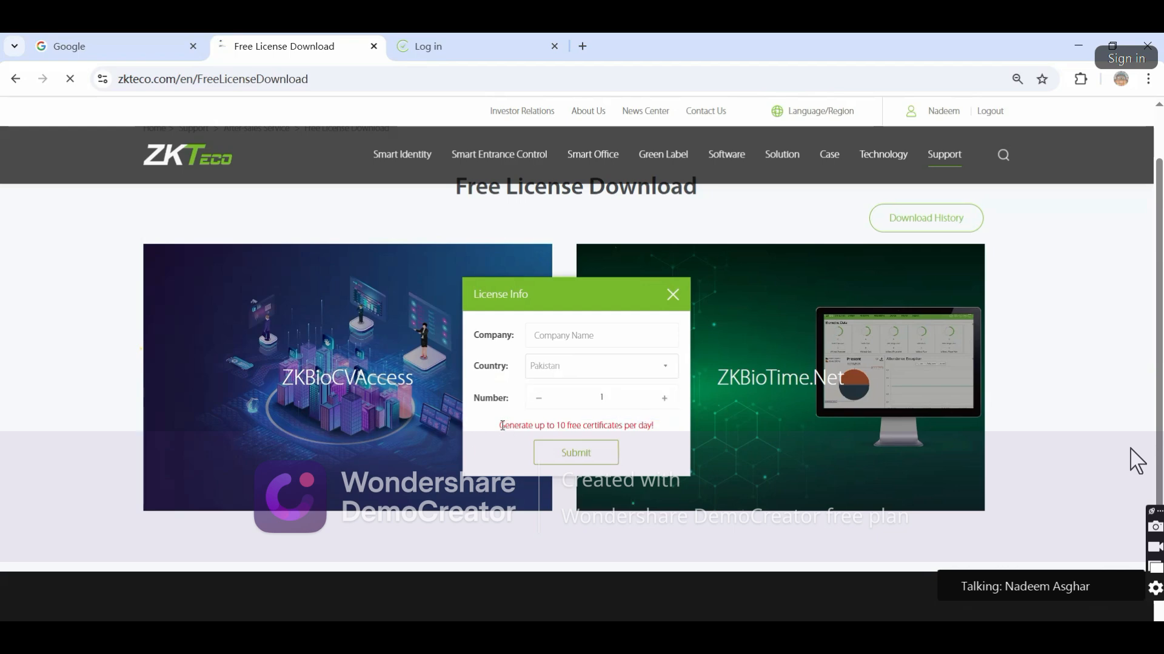
Highlight the note about 10 free certificates per day and keep Pakistan selected
drag(518, 429, 662, 433)
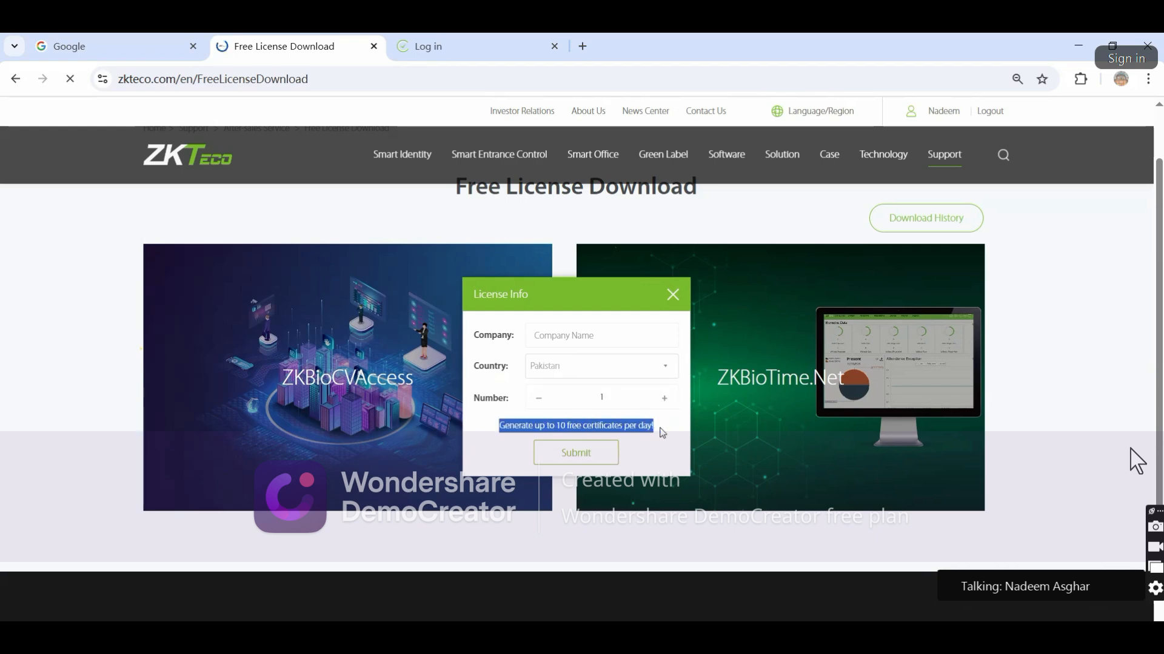
click(507, 409)
click(554, 383)
click(584, 393)
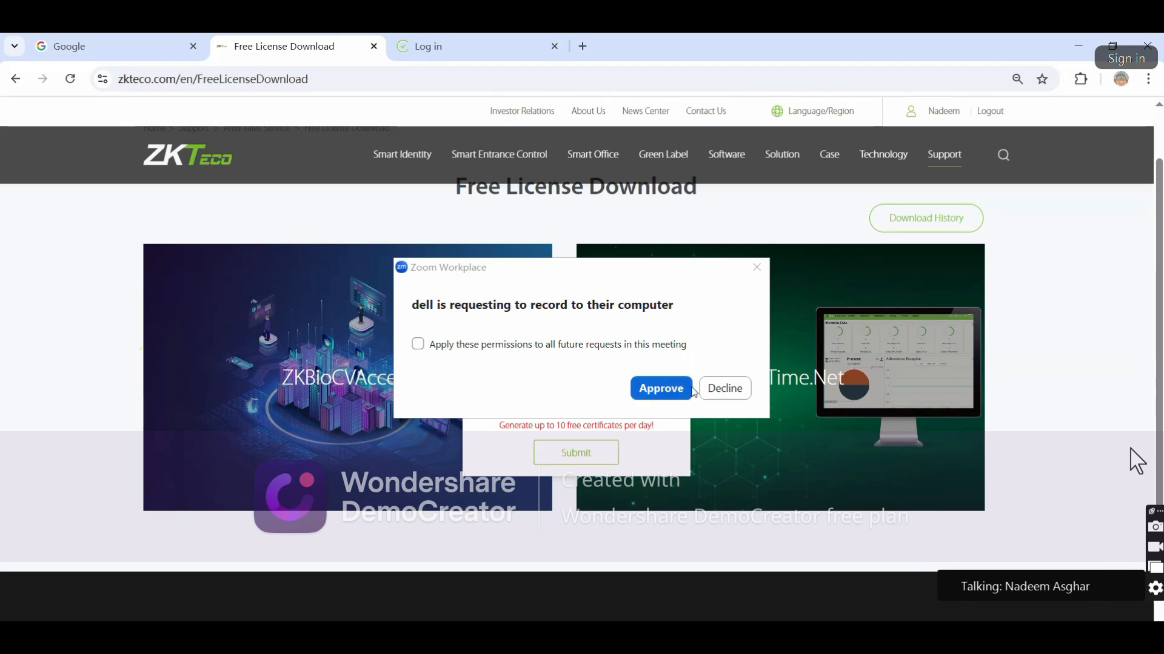
Decline the Zoom recording prompt for all future requests and submit the license request
click(576, 346)
click(727, 389)
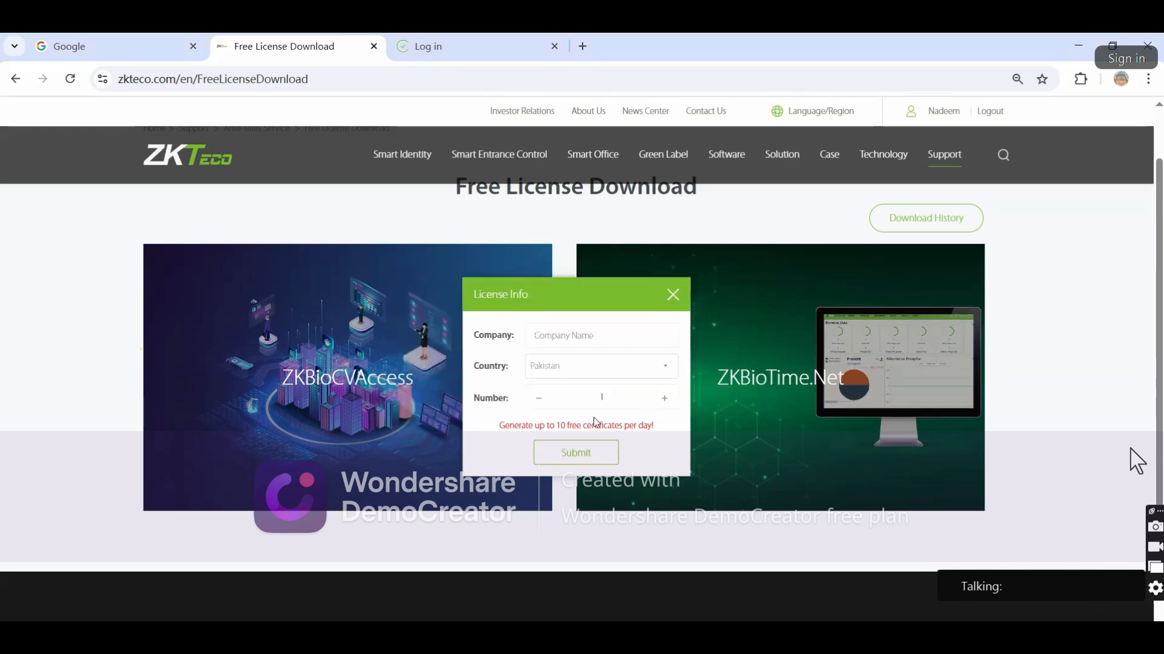
click(587, 459)
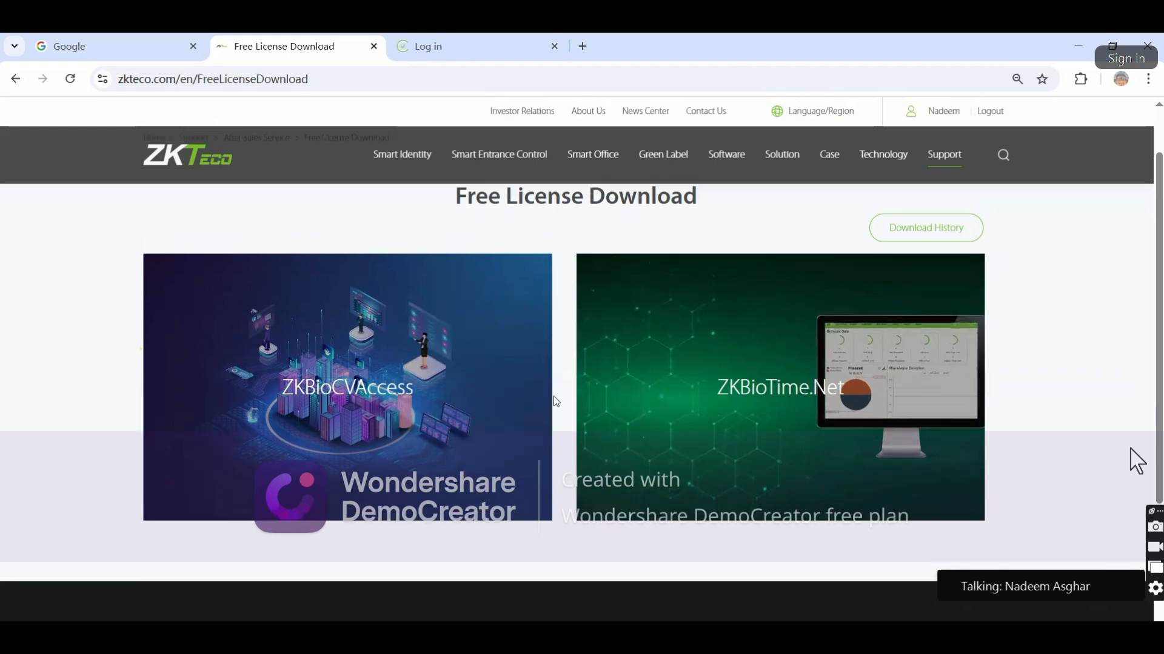
scroll(556, 388, up, 1)
scroll(567, 300, down, 5)
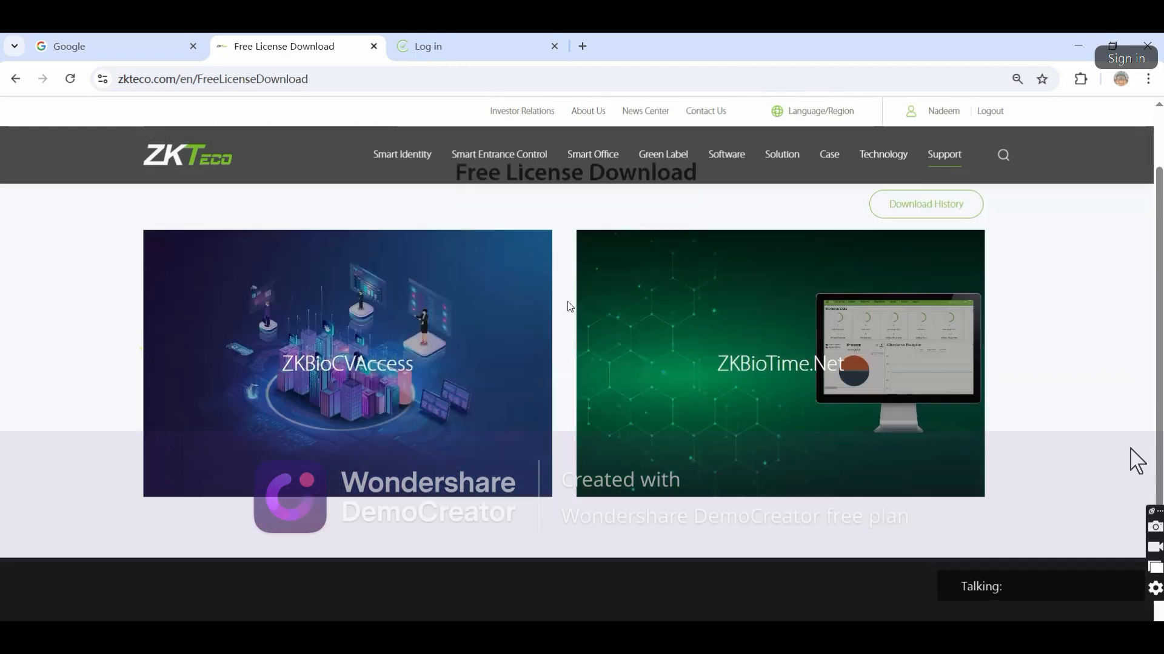
scroll(567, 300, up, 5)
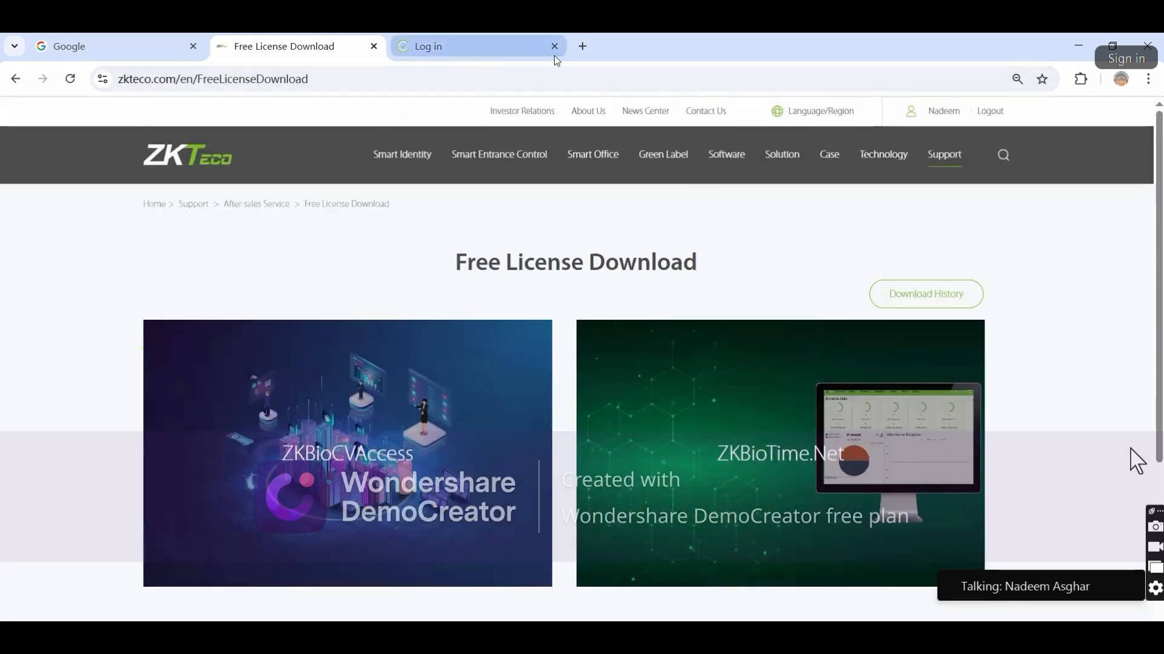
click(583, 46)
text(w)
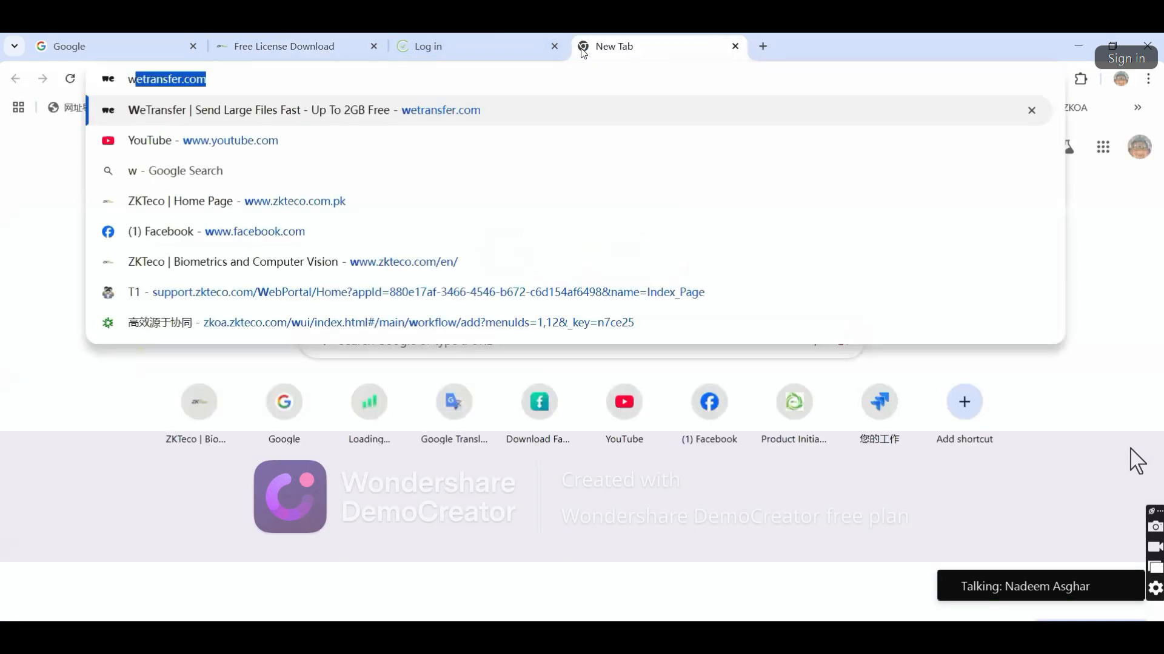
text(ww.zkteco)
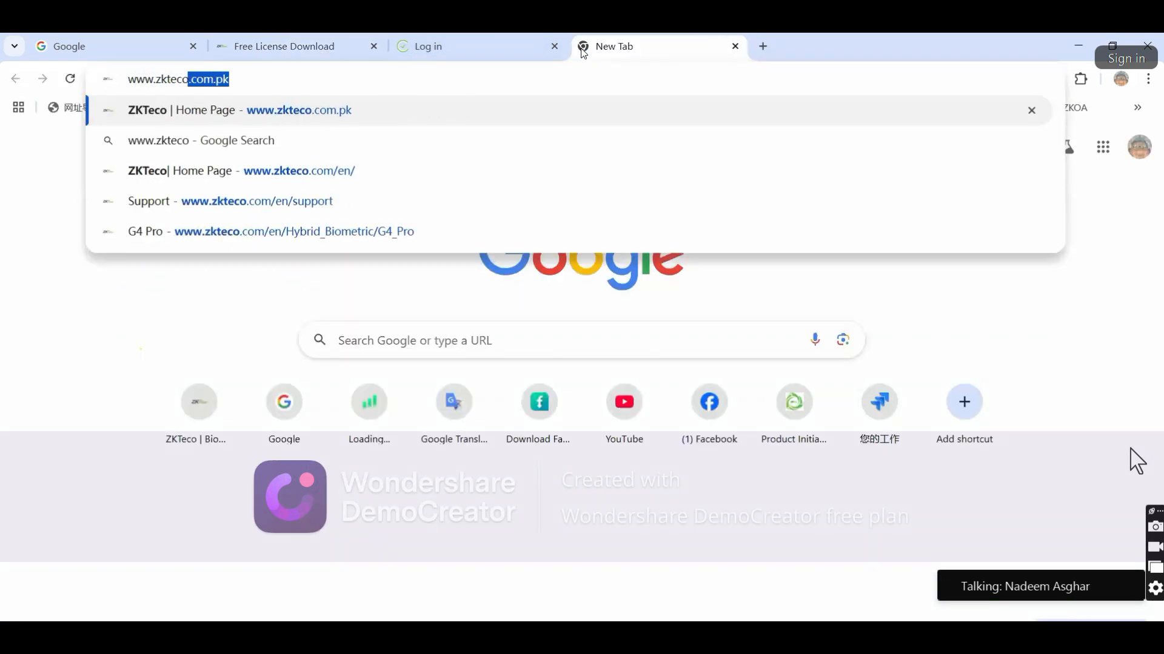
click(519, 112)
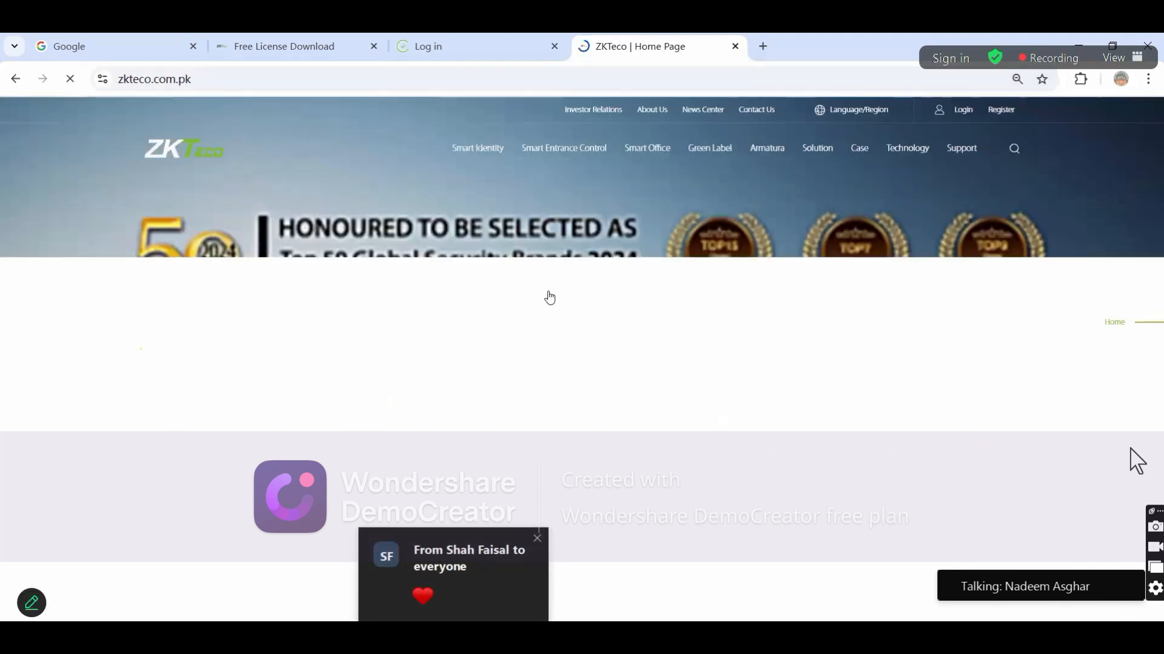
mouse_move(977, 154)
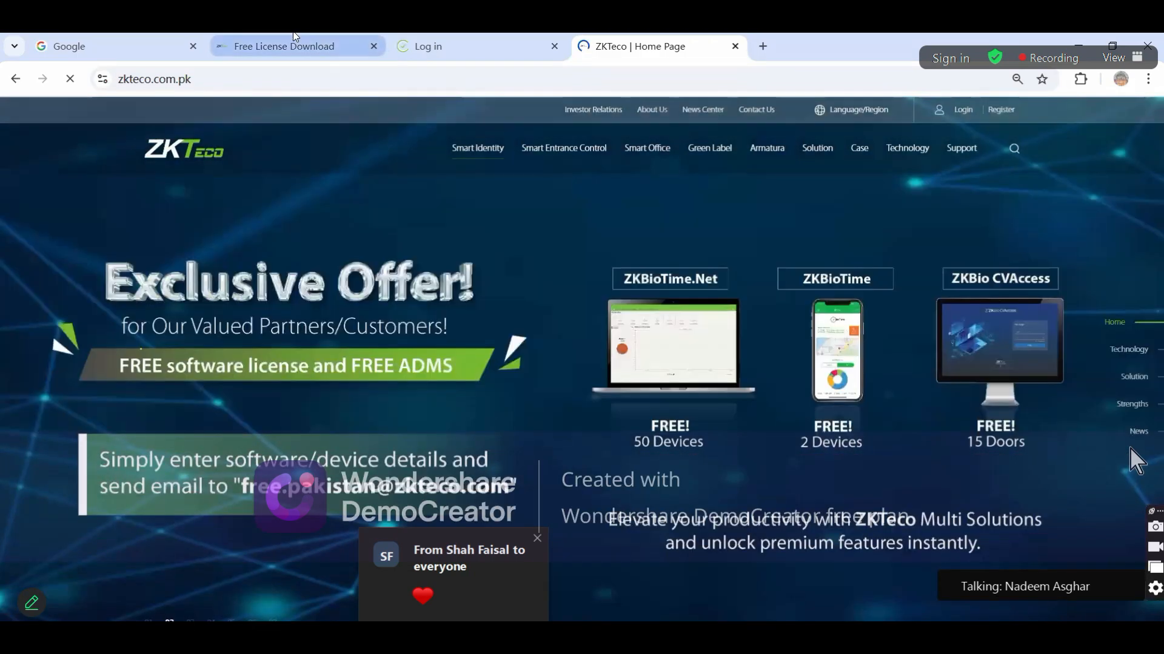
Return to the Free License Download tab, then present the current WPS slide full-screen with Shift+F5
click(295, 41)
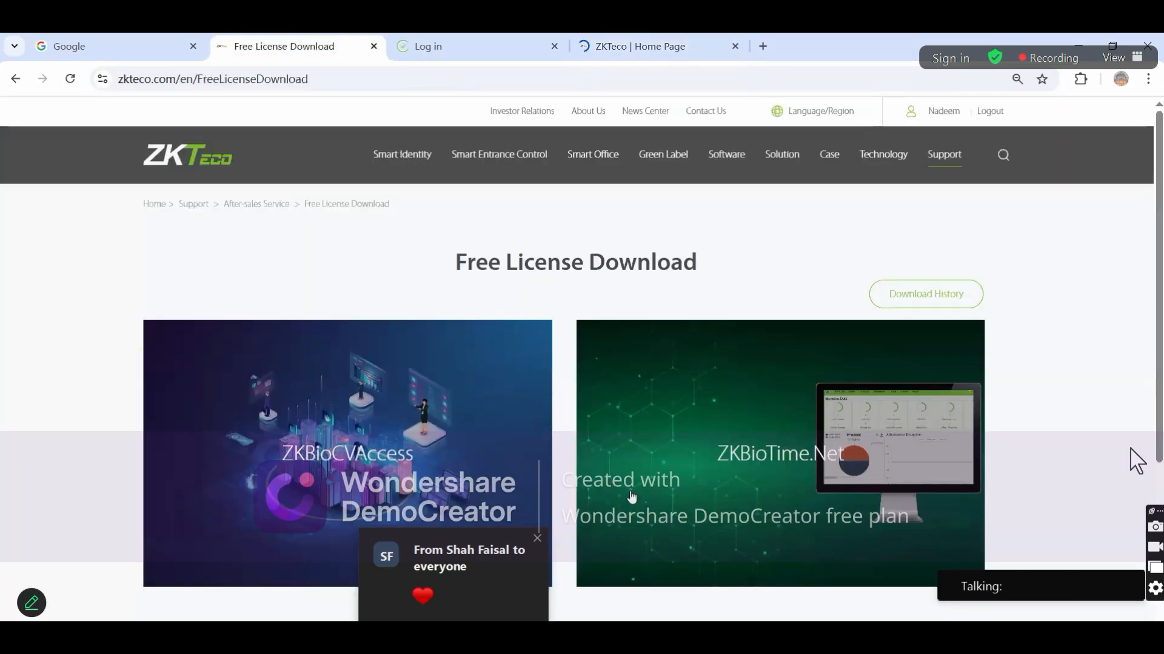
click(448, 633)
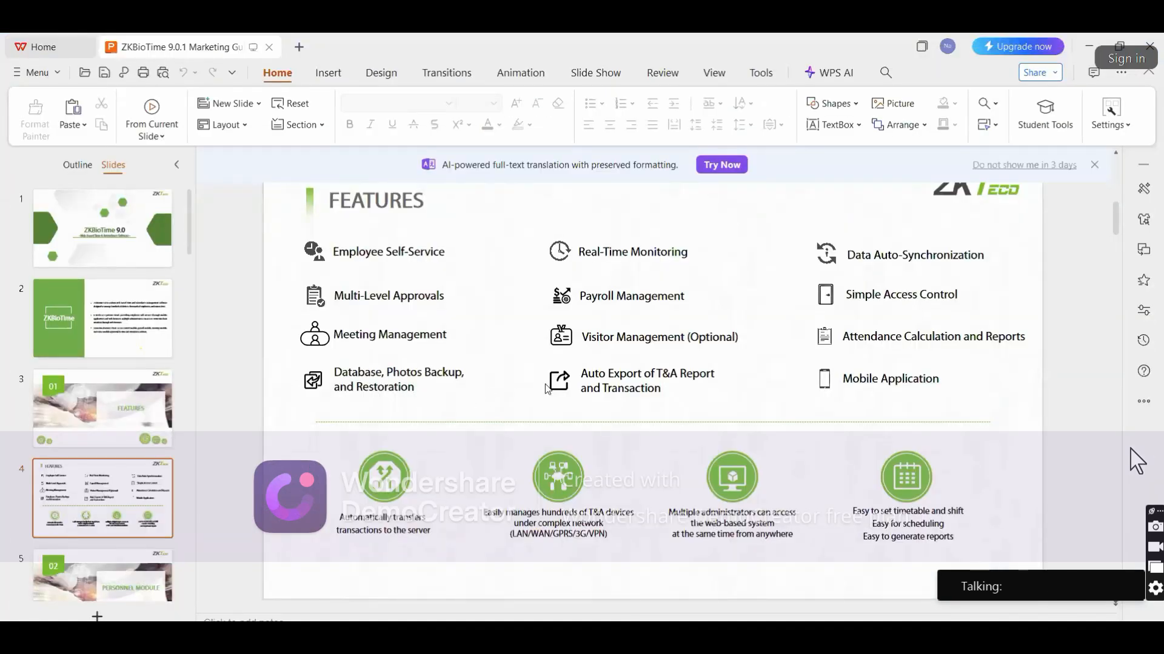
key(shift+F5)
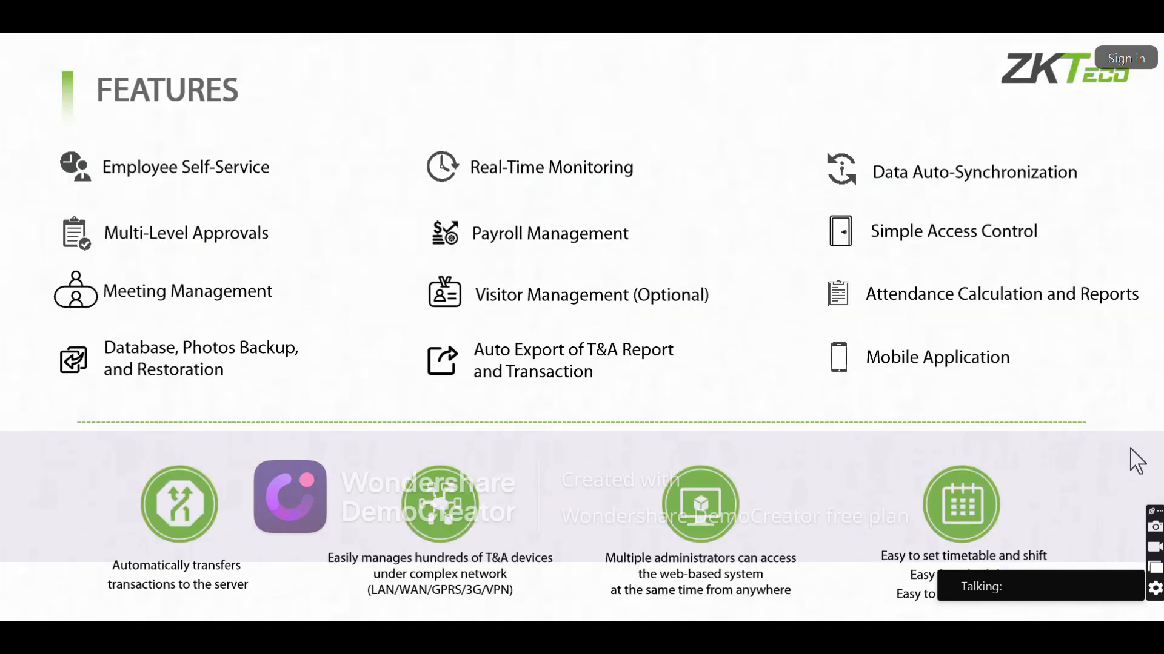
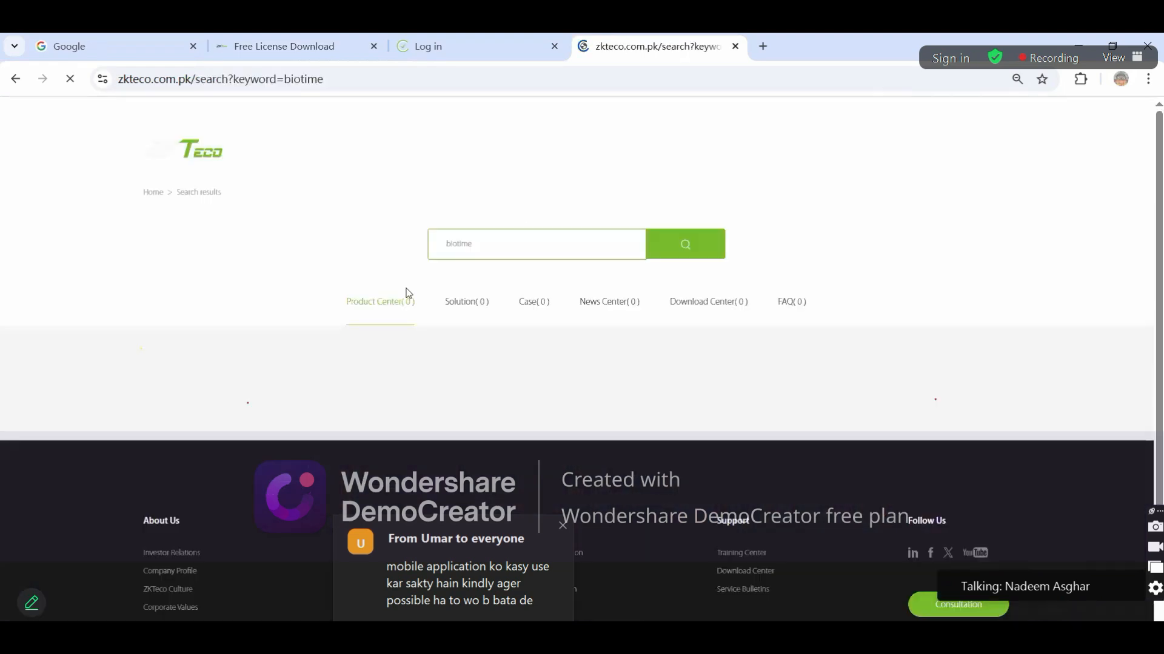
Open the ZKBio Time product page from the biotime results and scroll down to its download files
scroll(235, 422, down, 3)
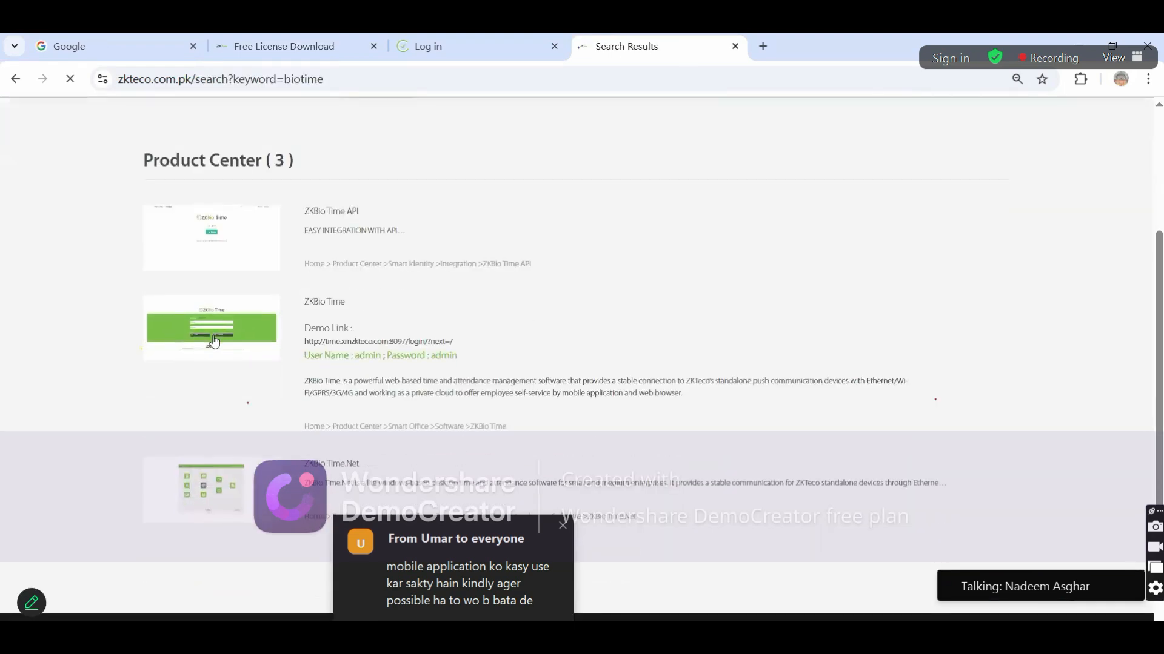
click(212, 343)
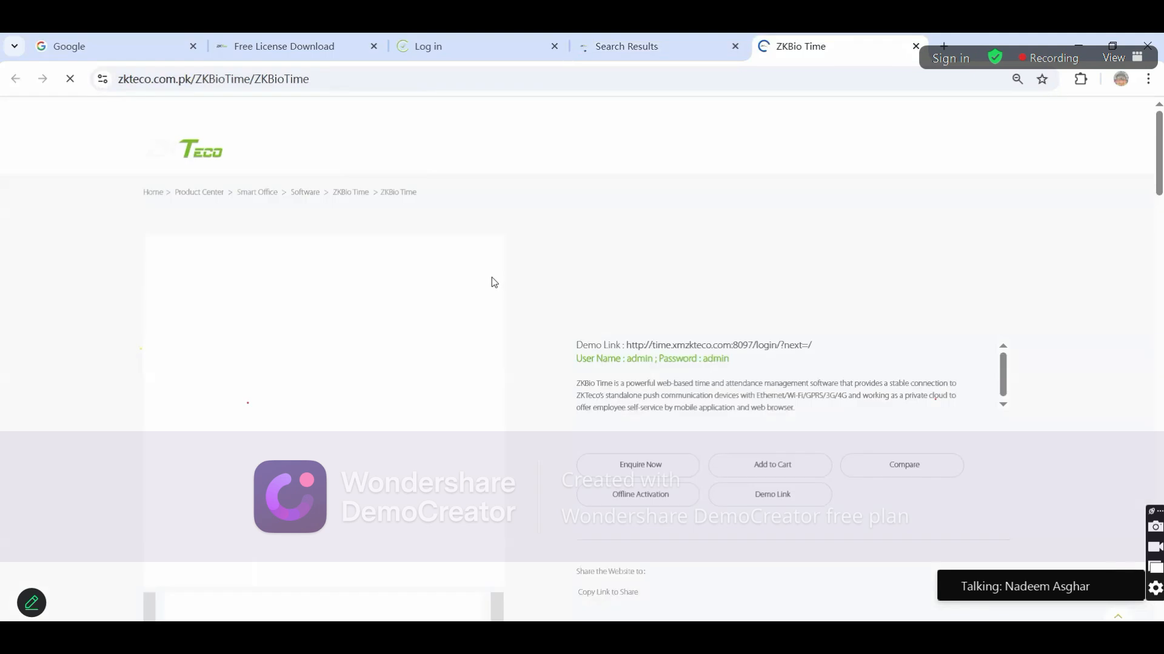
scroll(491, 280, down, 15)
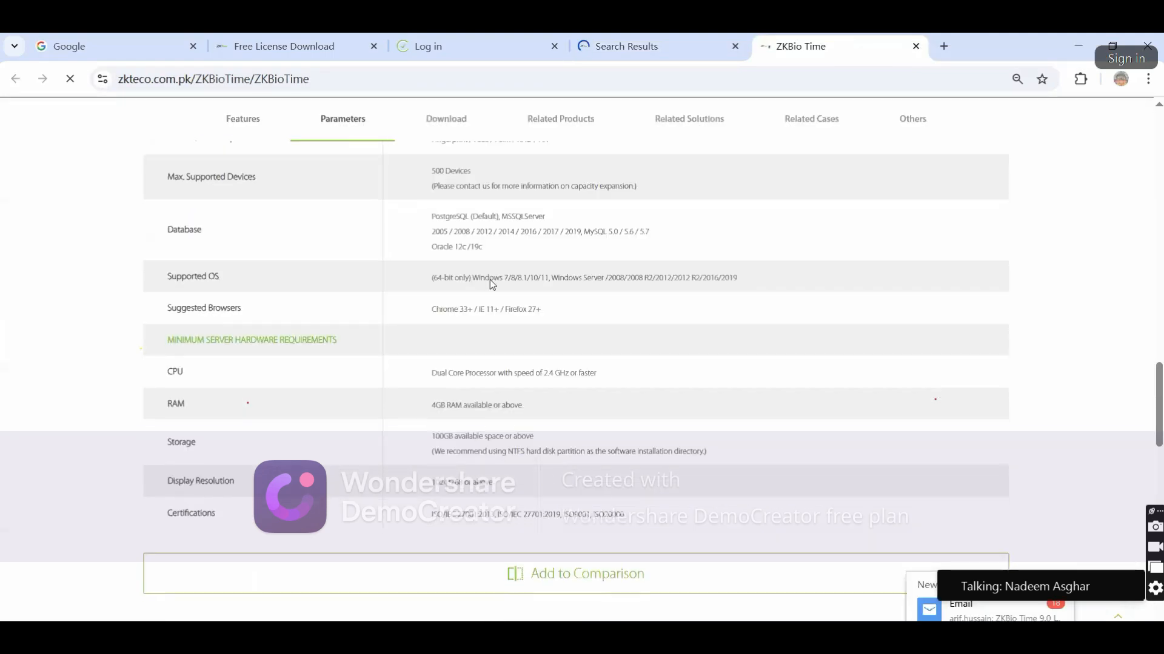
scroll(491, 280, down, 5)
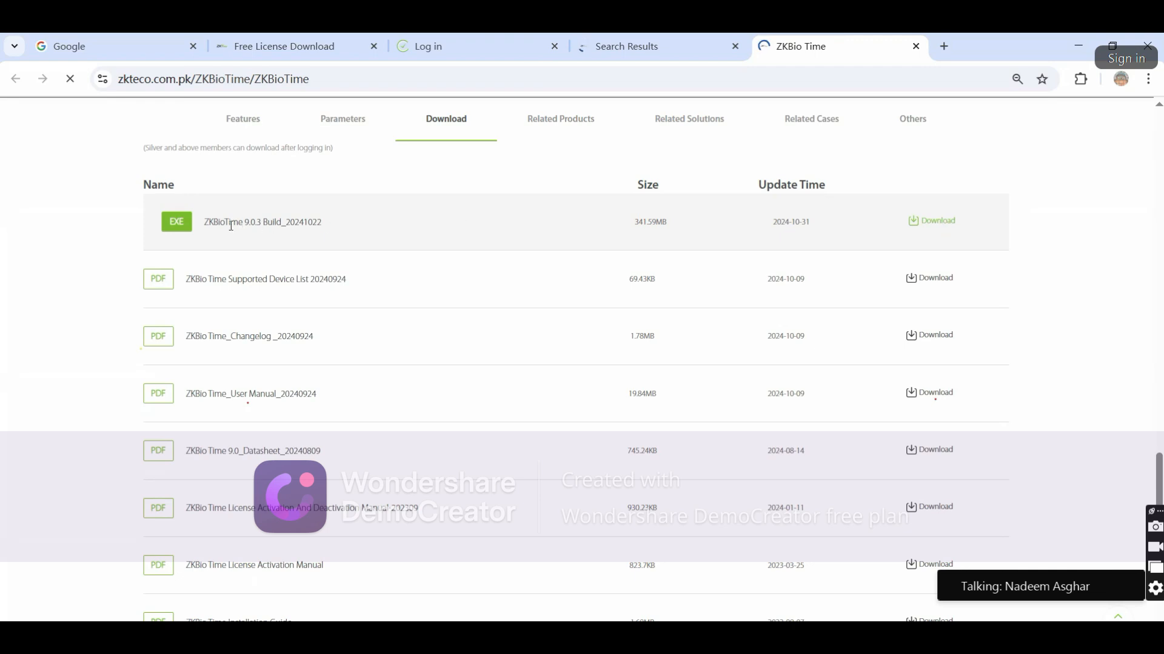
drag(205, 223, 330, 226)
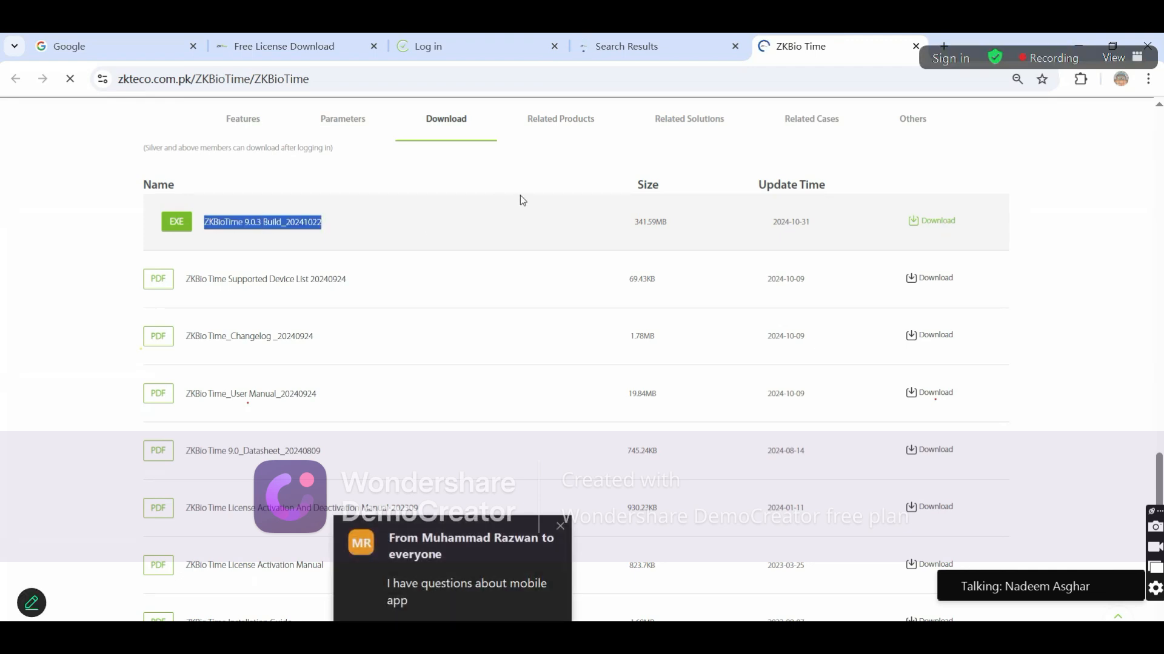
click(570, 160)
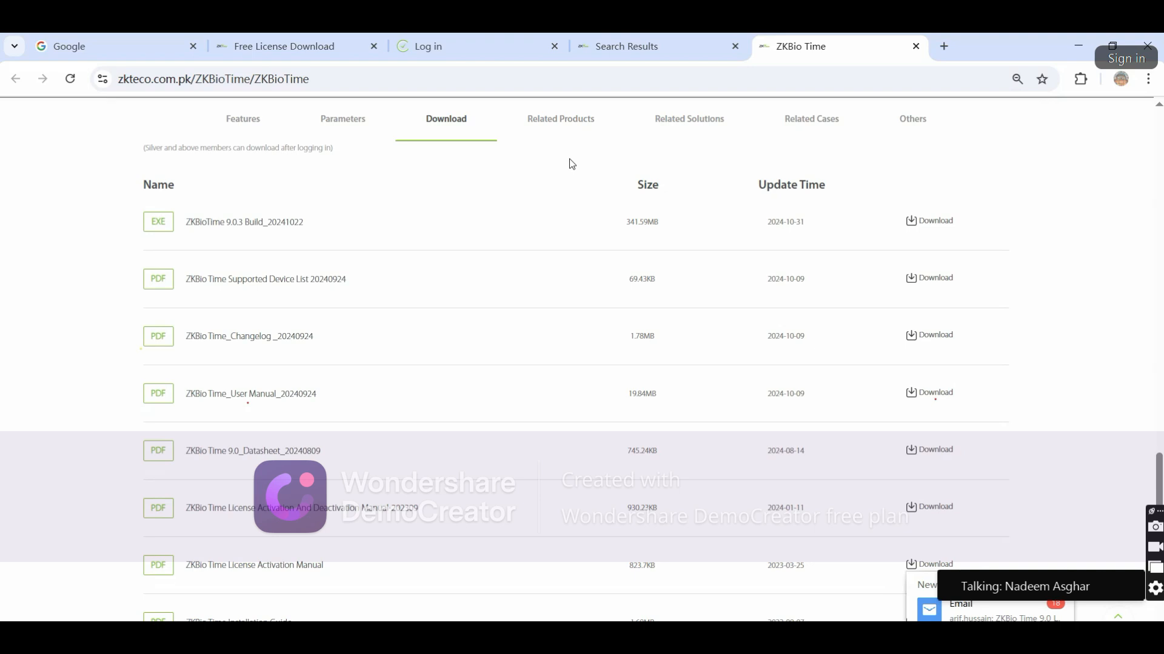
Minimize Chrome, clear the WPS presentation off the desktop, and launch ZKBio Time from its desktop icon
click(1070, 38)
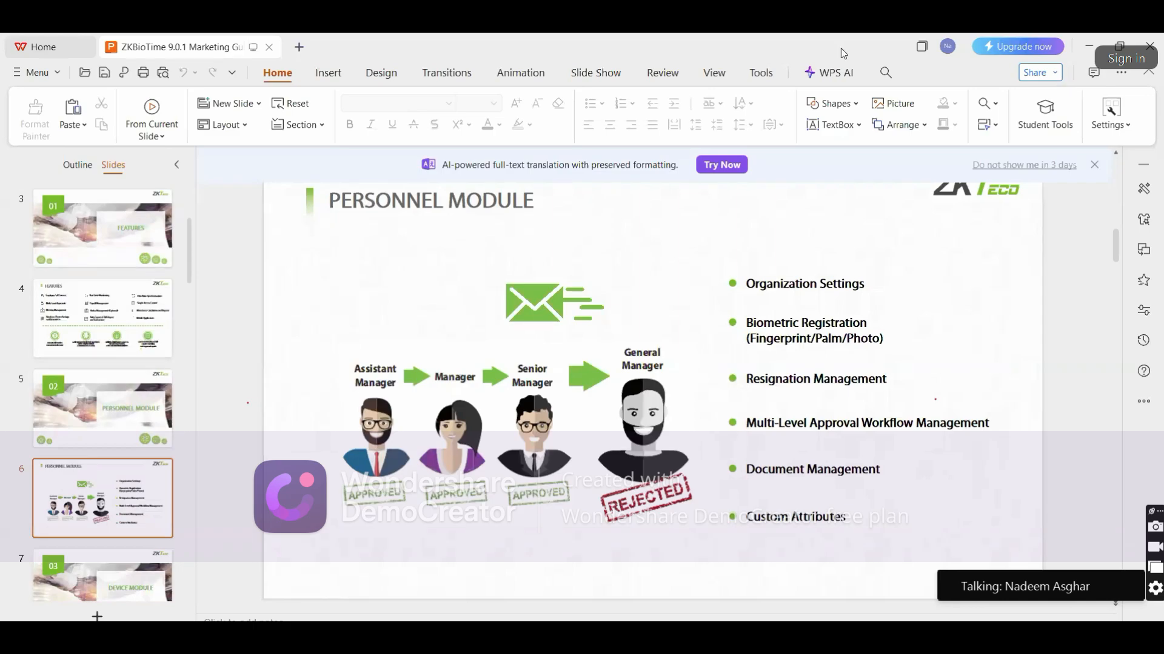
mouse_move(935, 77)
mouse_down()
mouse_move(955, 74)
mouse_move(931, 95)
mouse_up()
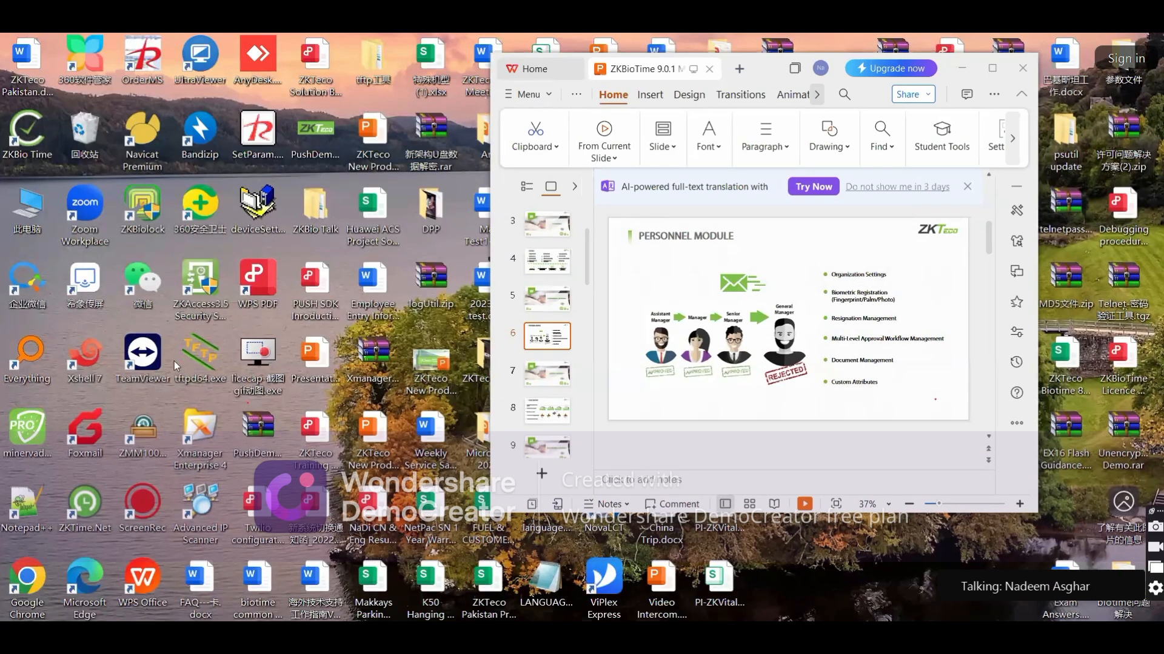
key(super+d)
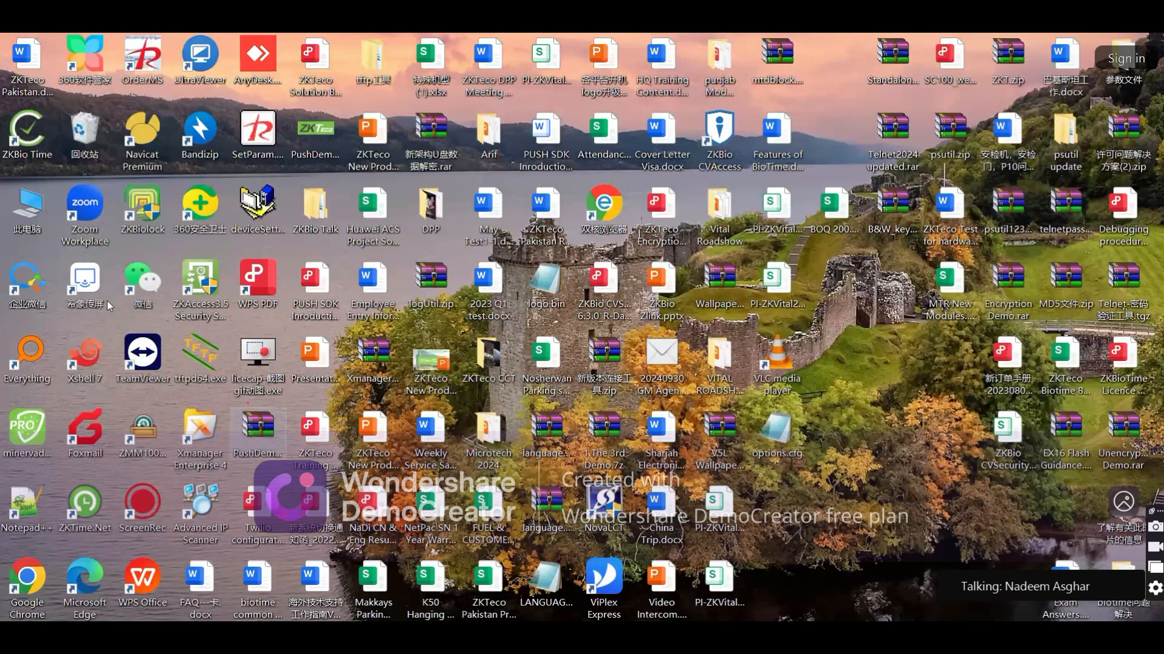
double_click(24, 137)
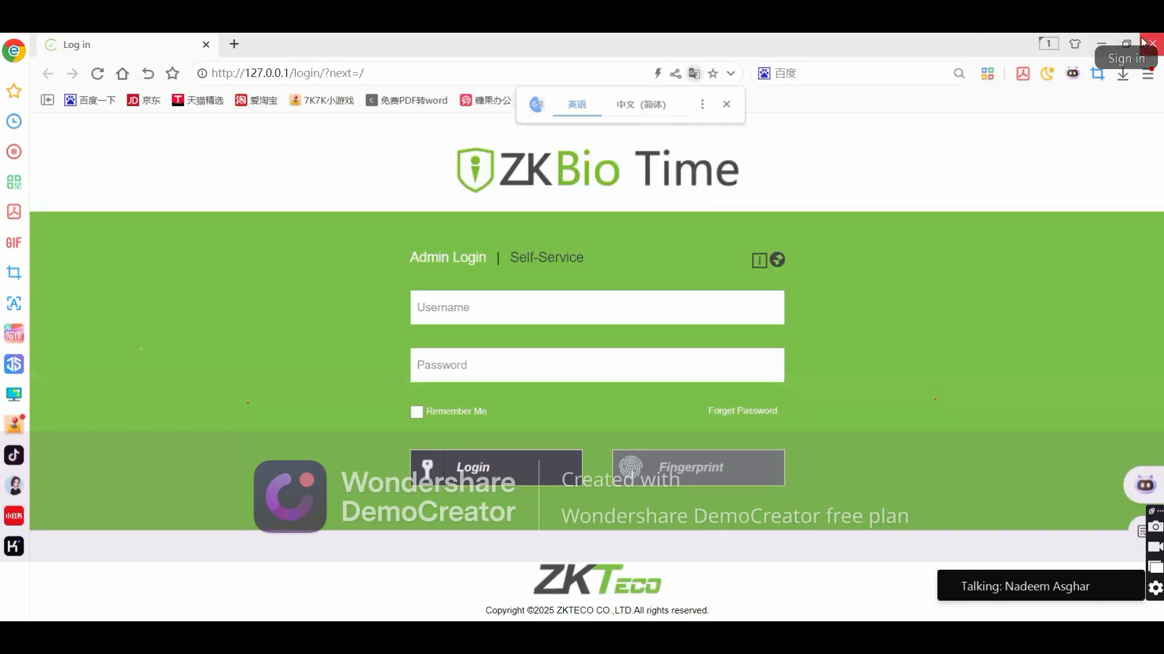
Close the 360 browser and go back to Chrome's ZKBio Time Log in tab, selecting its address
click(1152, 38)
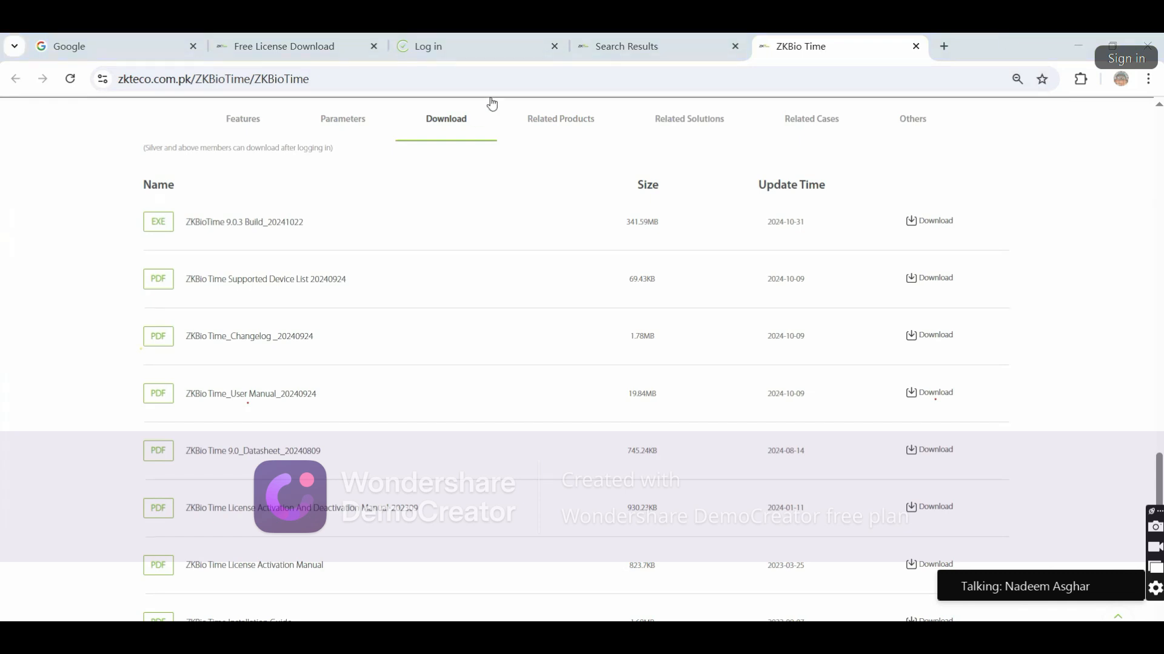
click(482, 43)
click(409, 80)
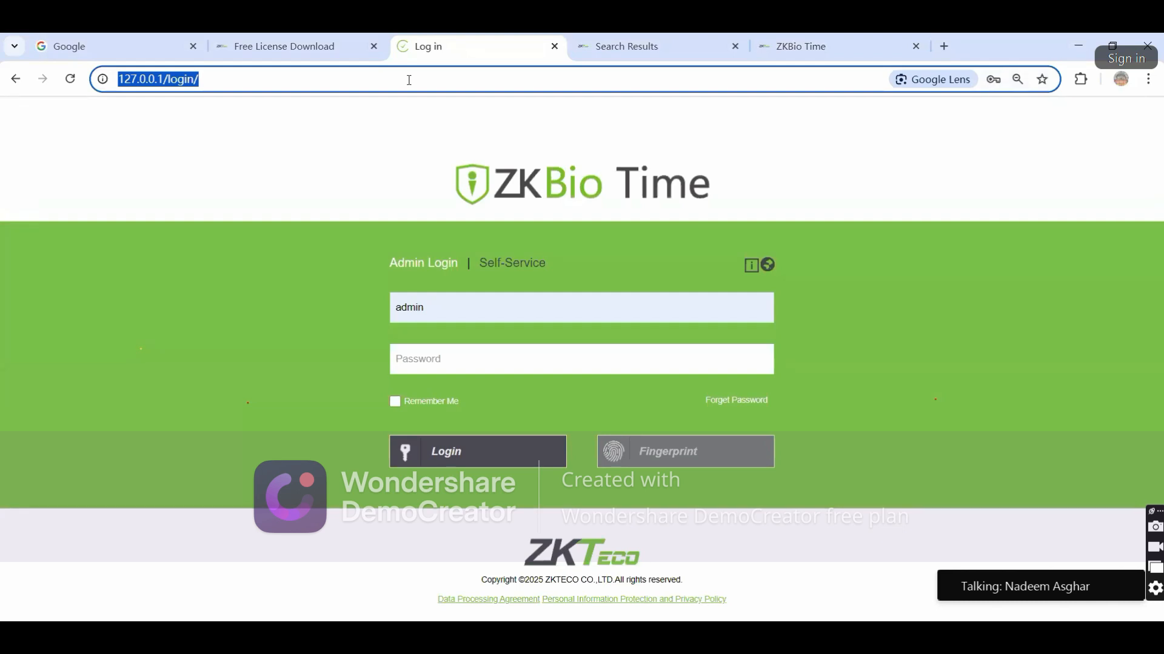
Load 127.0.0.1/login/?next=/ from the address-bar suggestion for '12'
text(12)
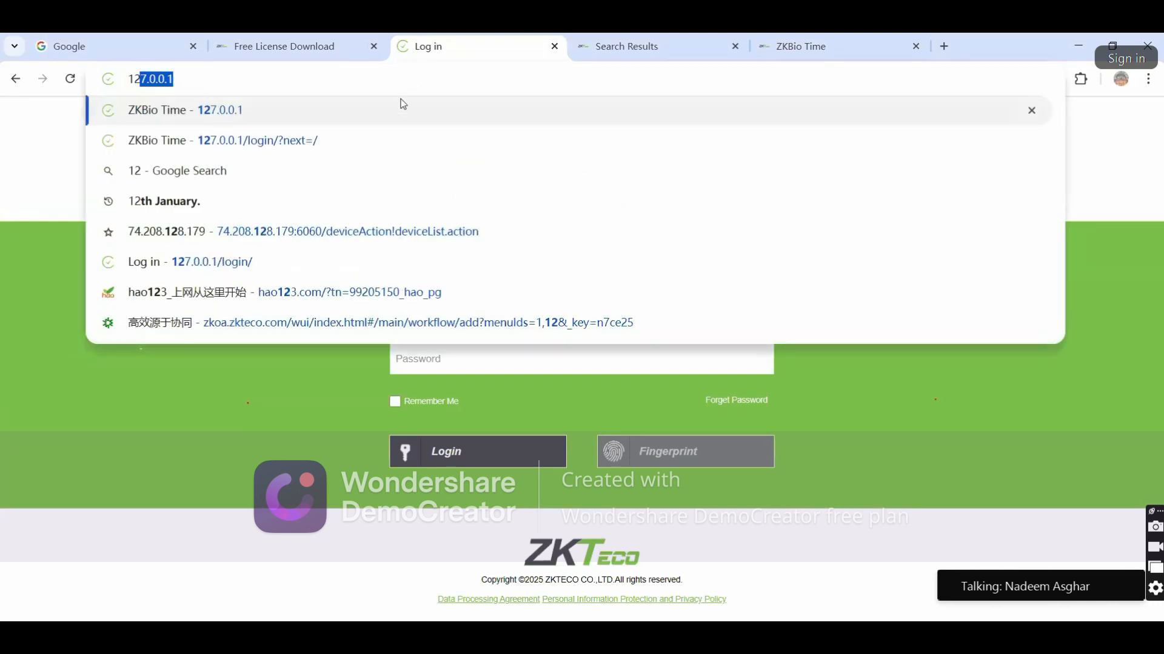
click(387, 138)
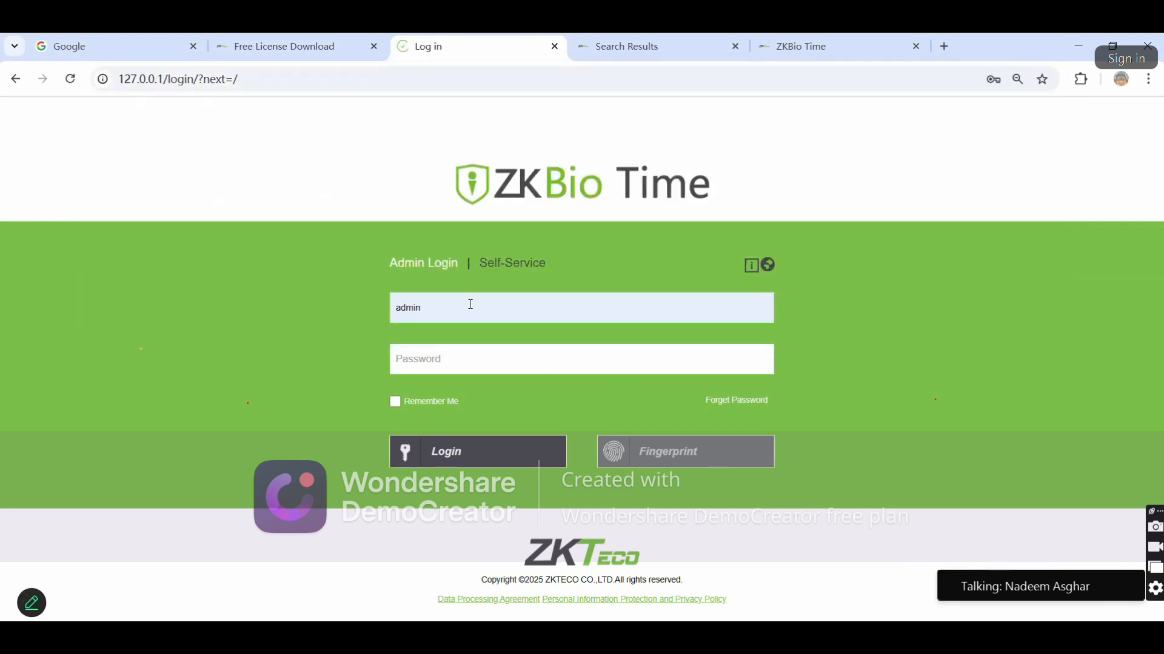
drag(389, 262, 458, 262)
click(452, 278)
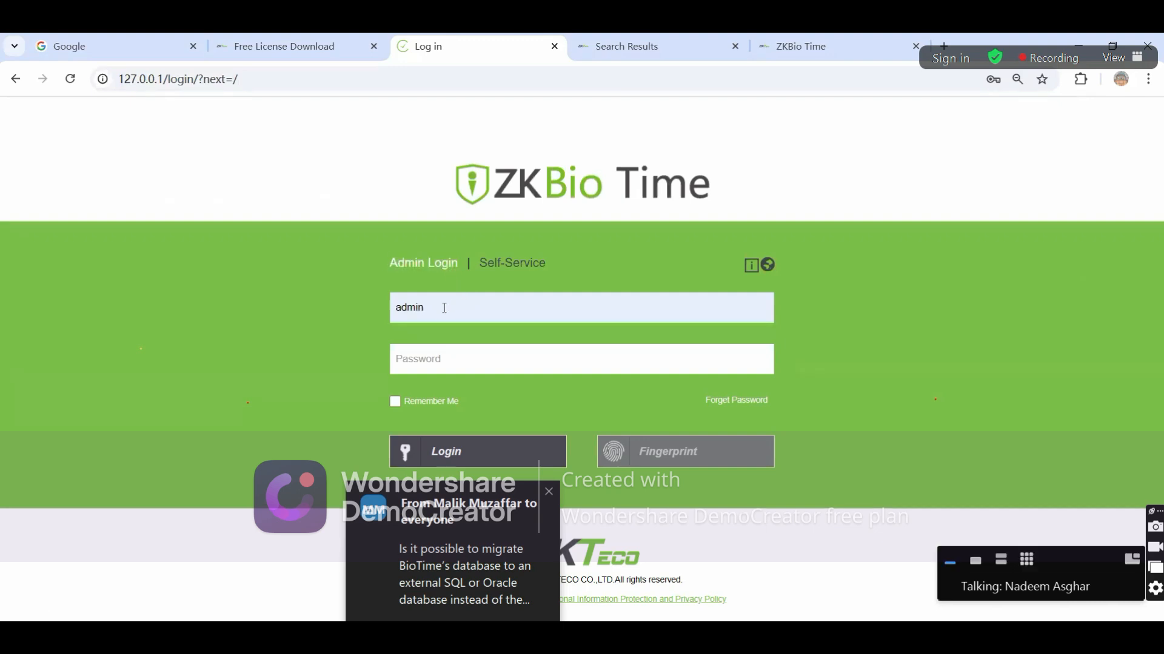
Preview the Self-Service login form, then switch back to the Admin Login form
click(463, 554)
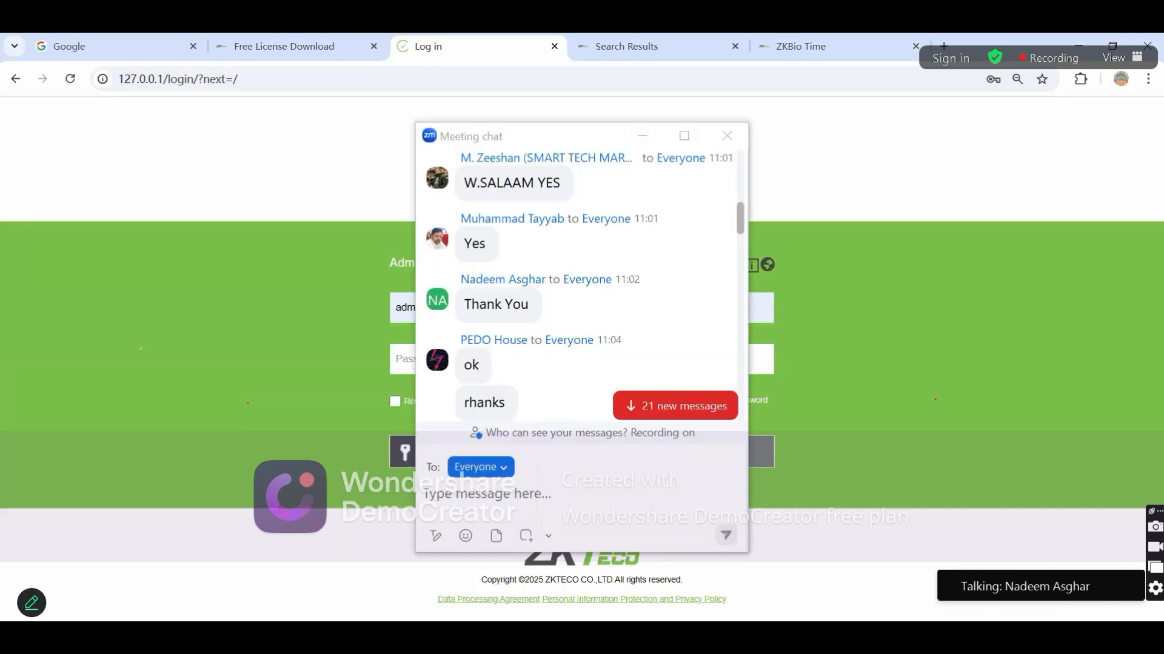
click(726, 135)
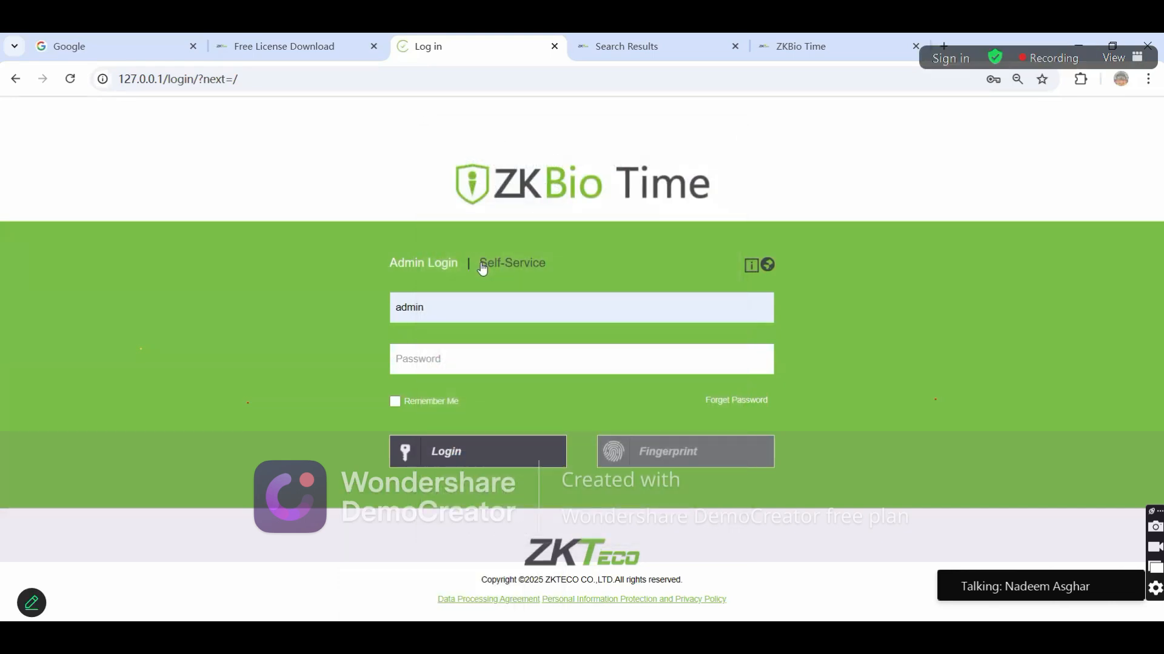
click(516, 265)
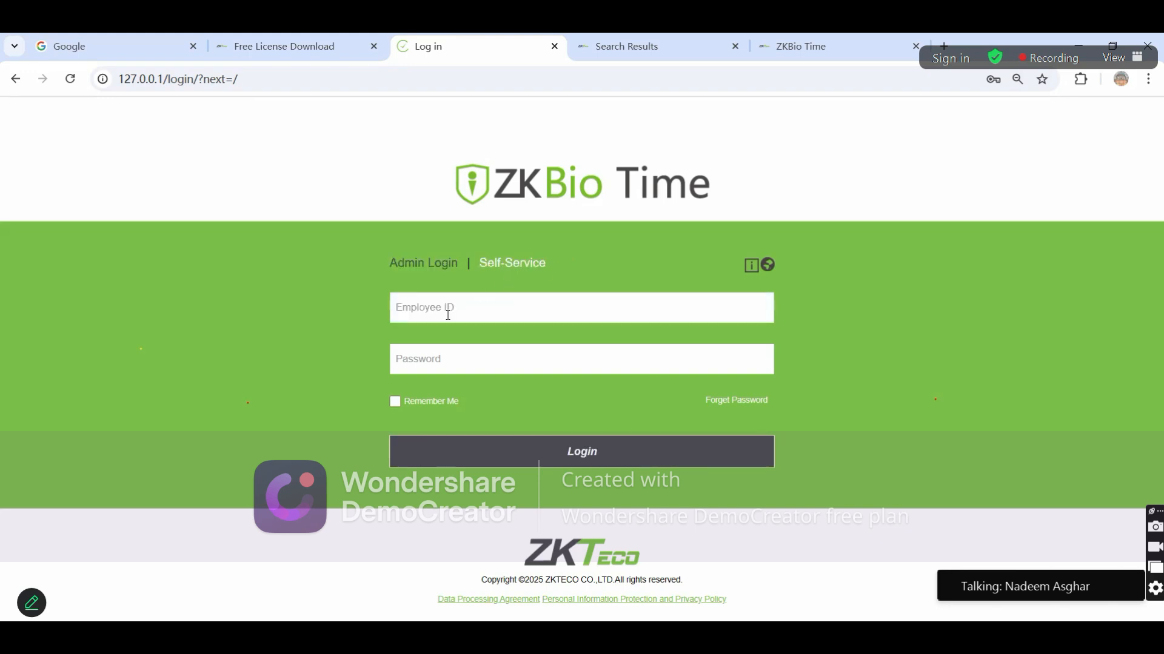
click(438, 357)
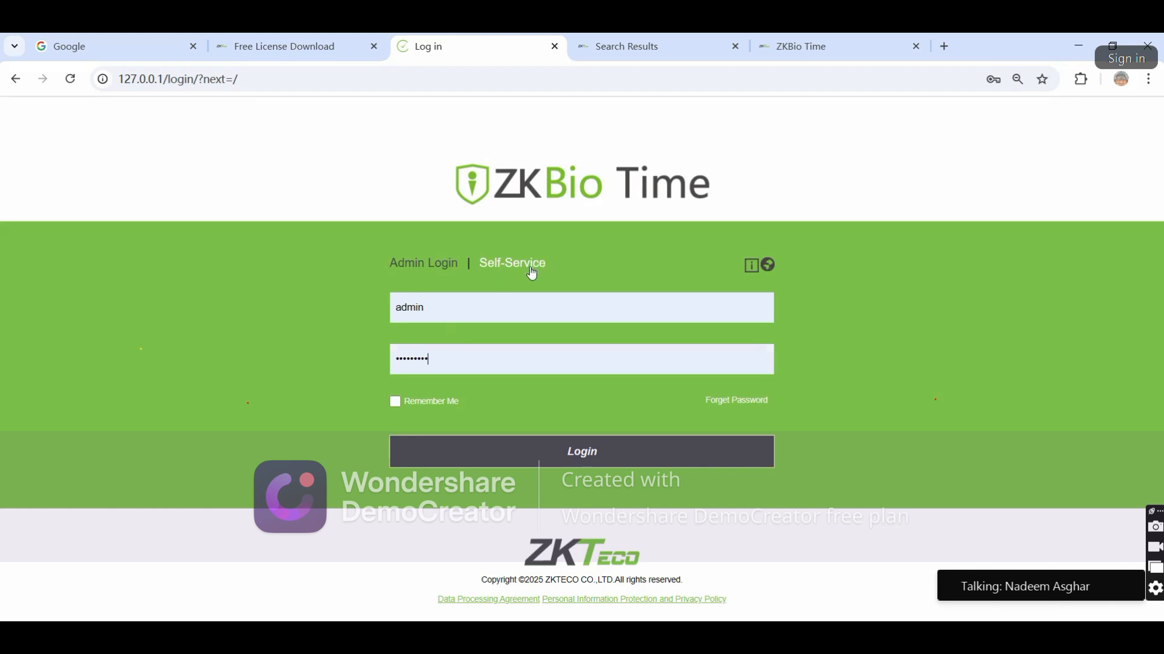
click(438, 269)
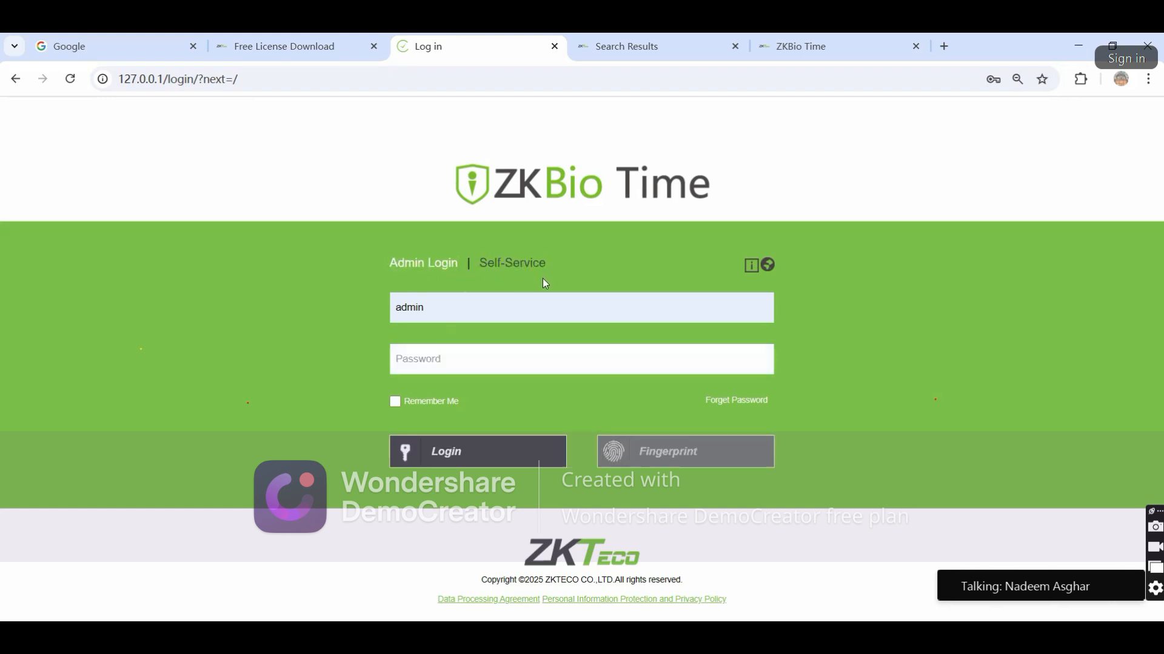
click(768, 265)
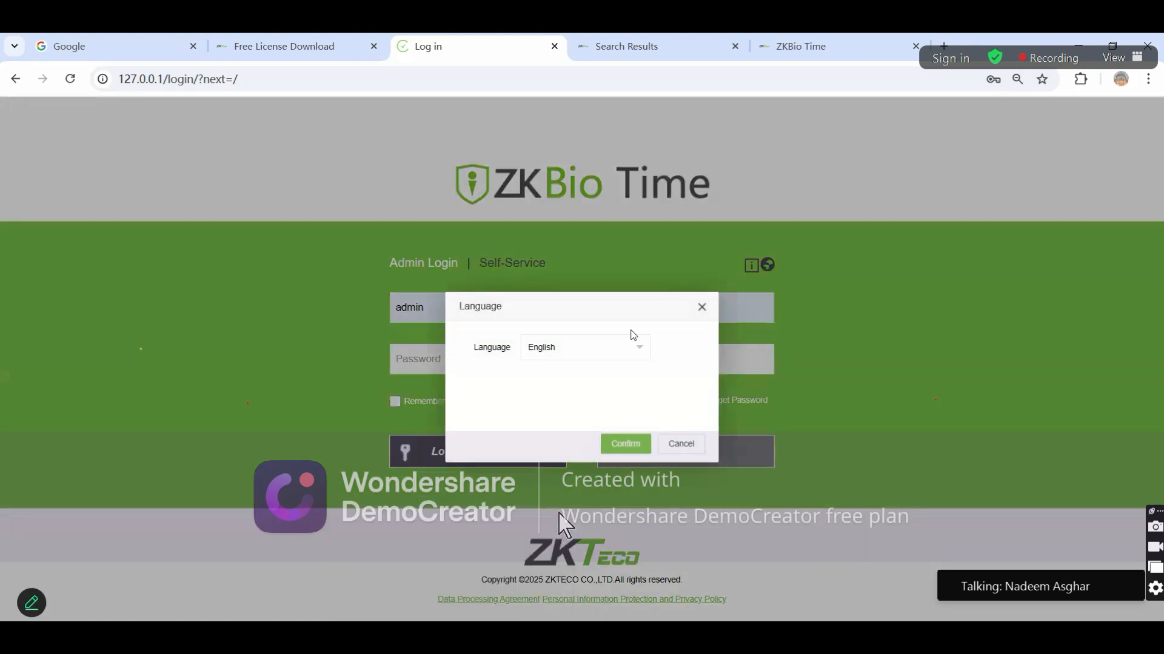
click(596, 355)
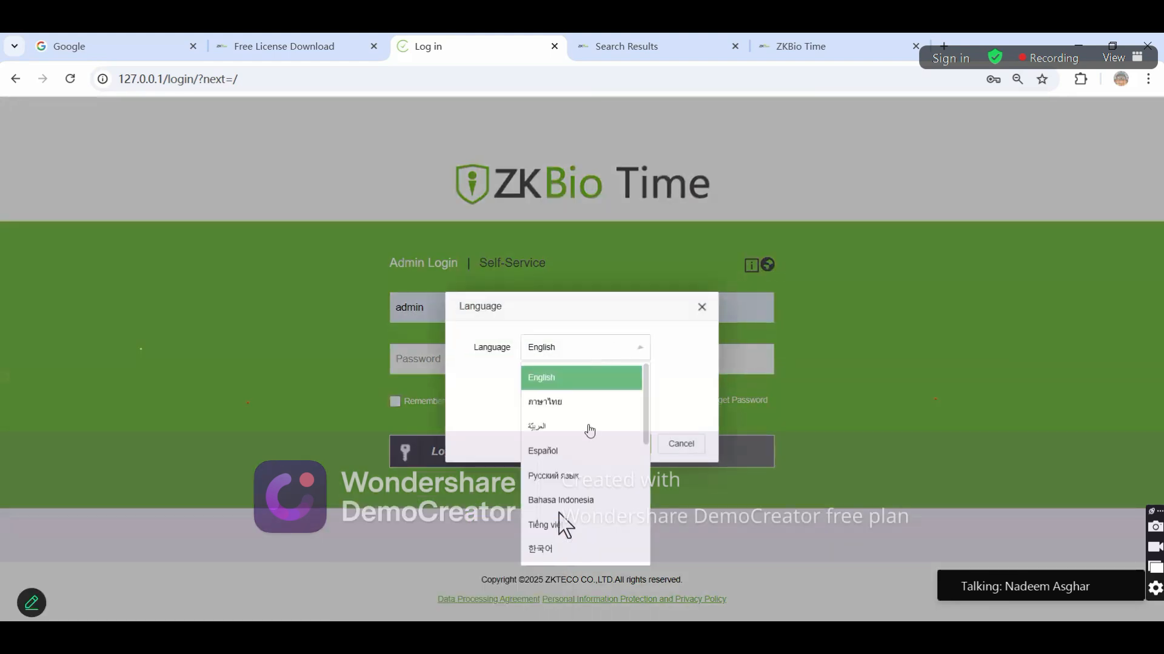
scroll(587, 434, down, 4)
scroll(587, 431, up, 5)
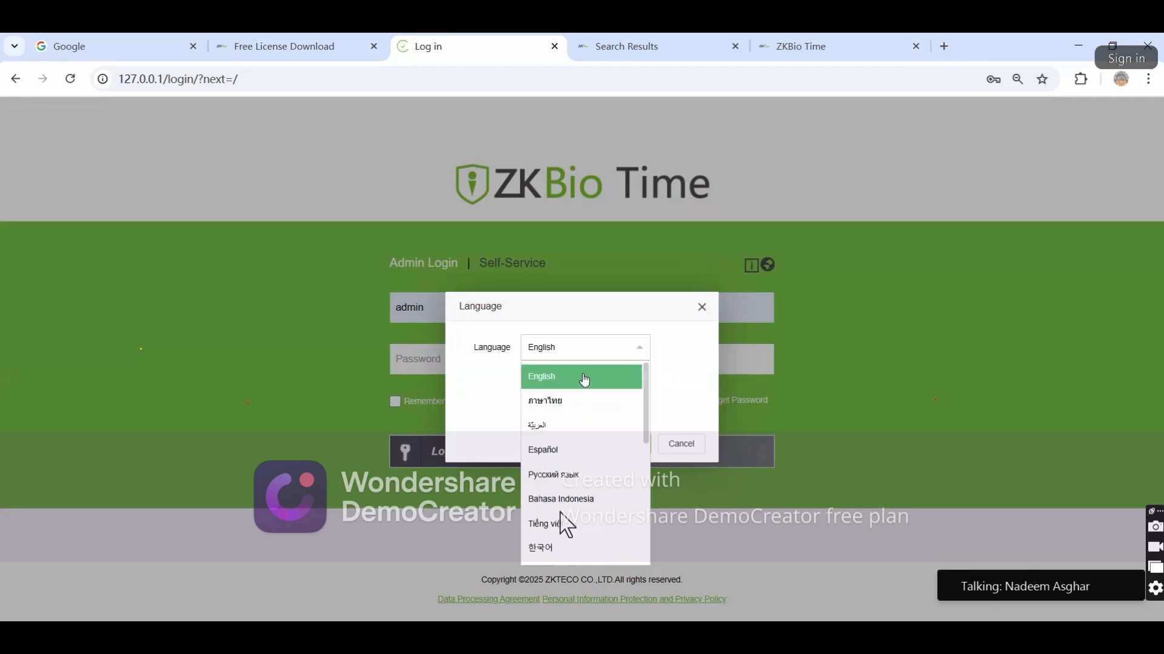
click(673, 381)
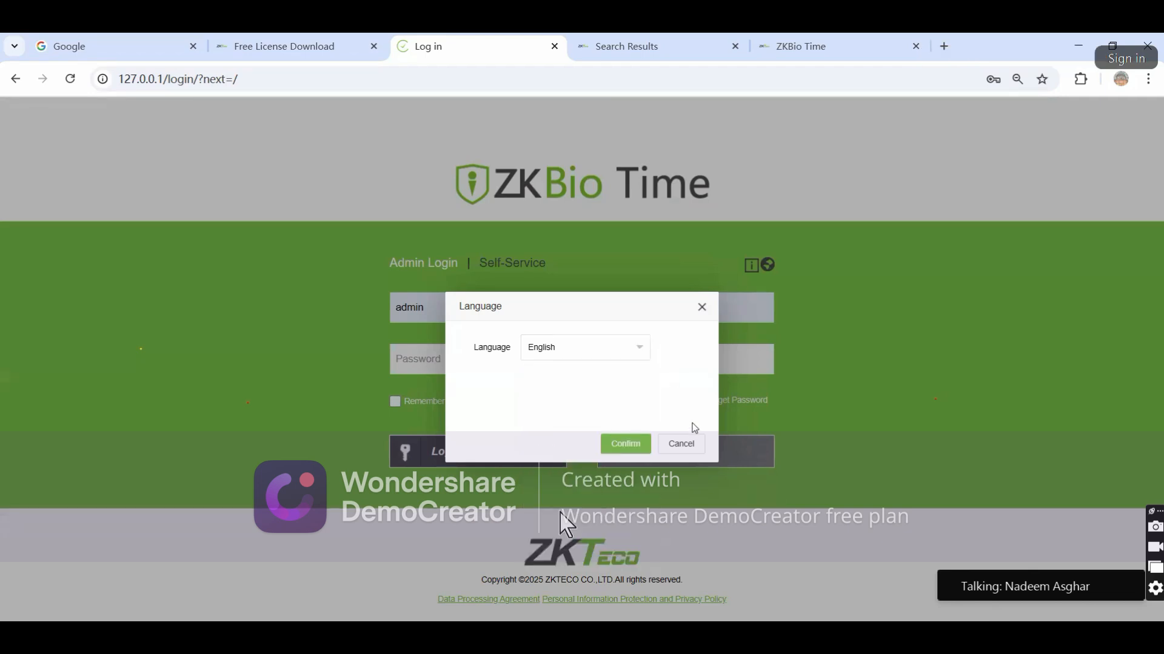
click(683, 448)
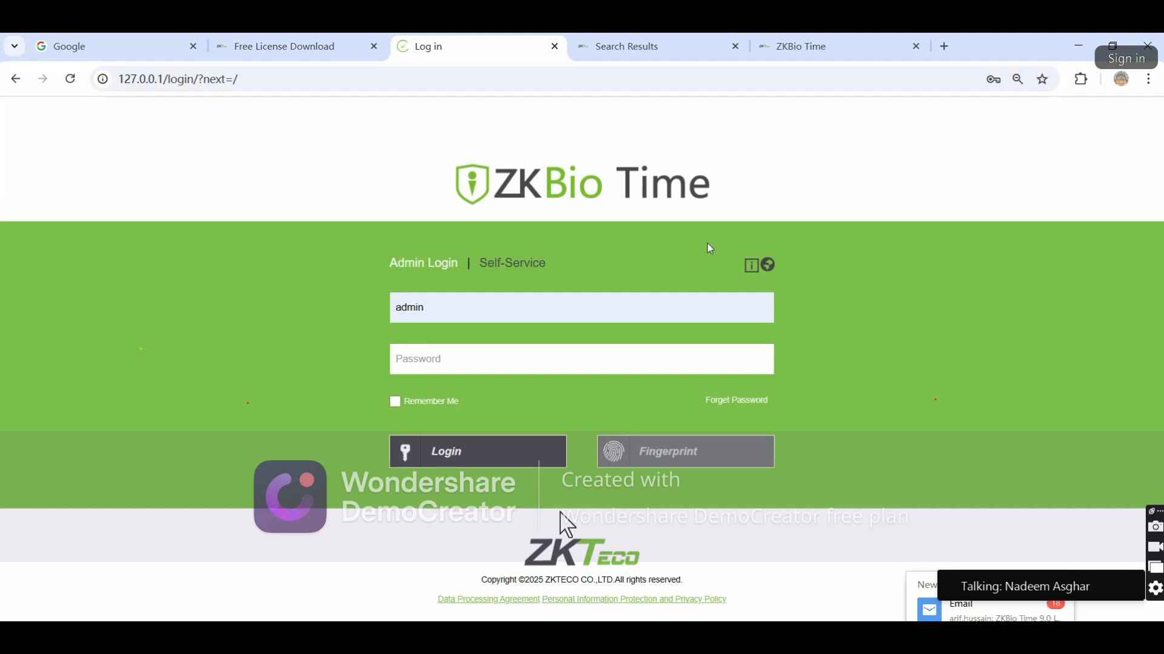
click(752, 268)
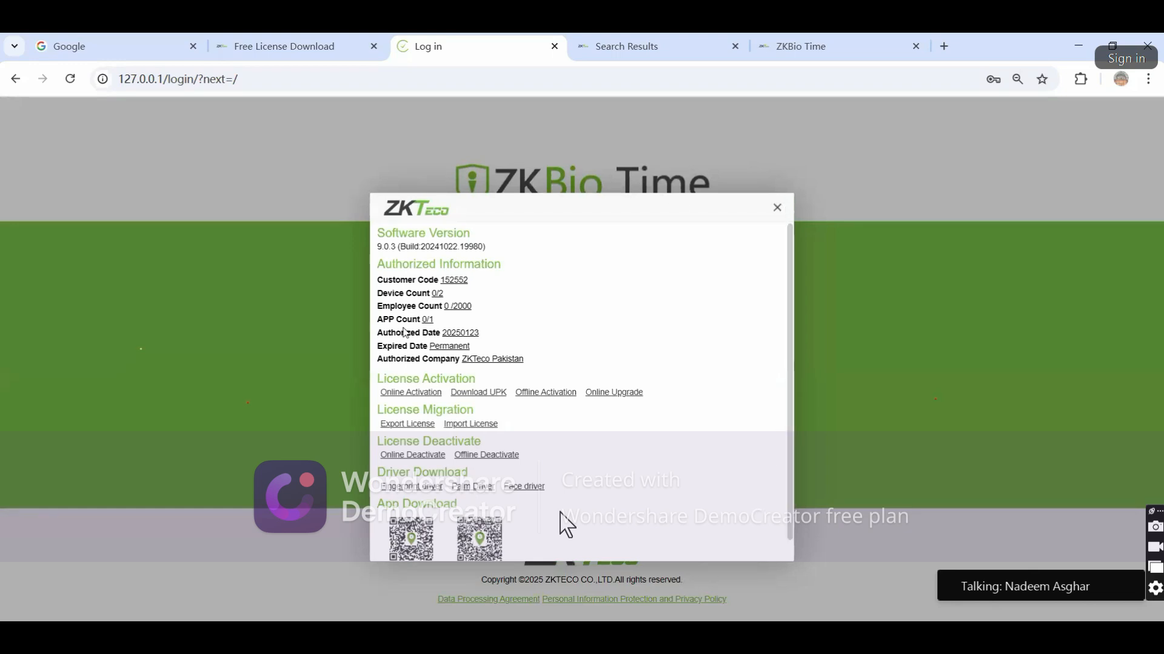
drag(381, 234, 483, 245)
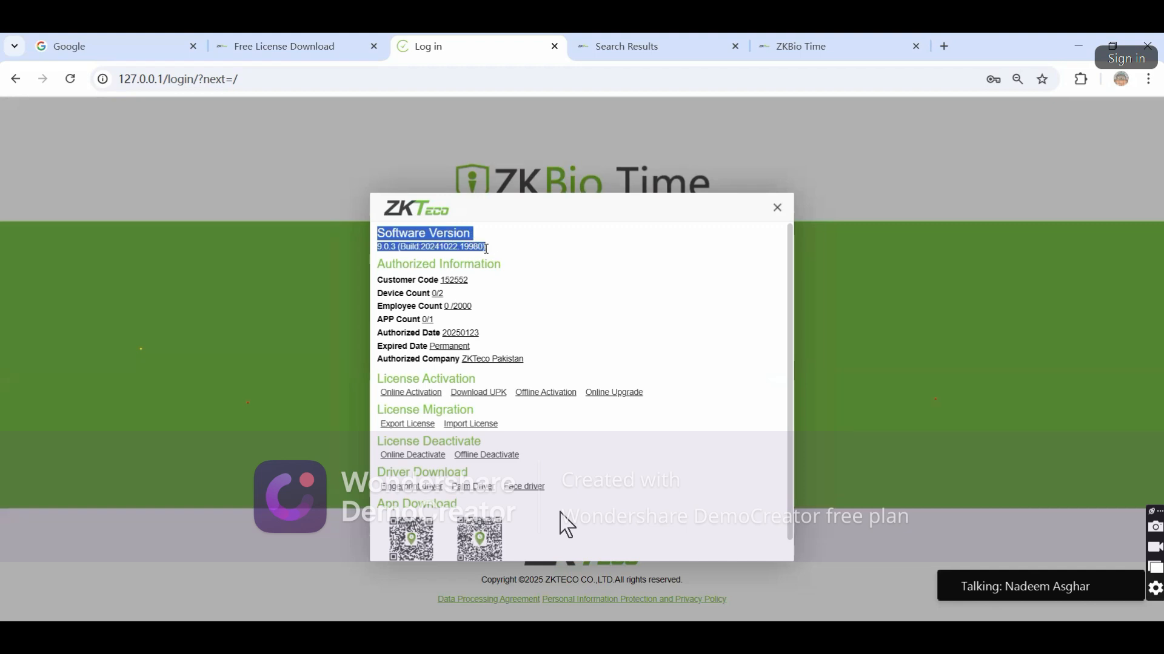
click(451, 250)
double_click(386, 248)
drag(414, 258, 482, 249)
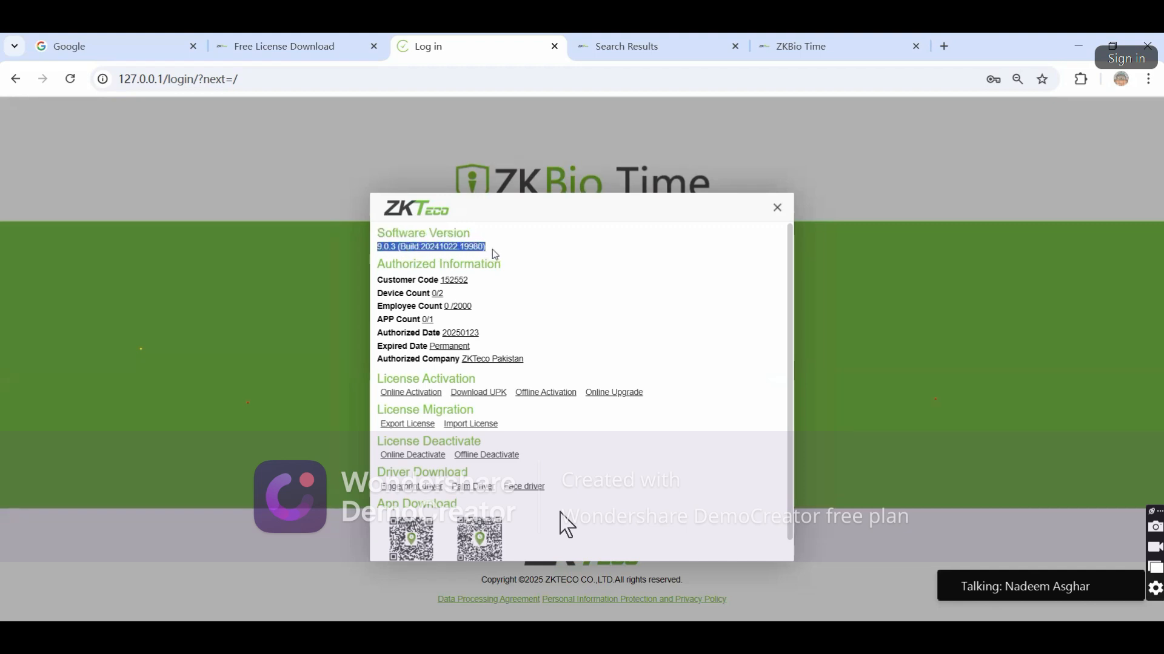
click(492, 250)
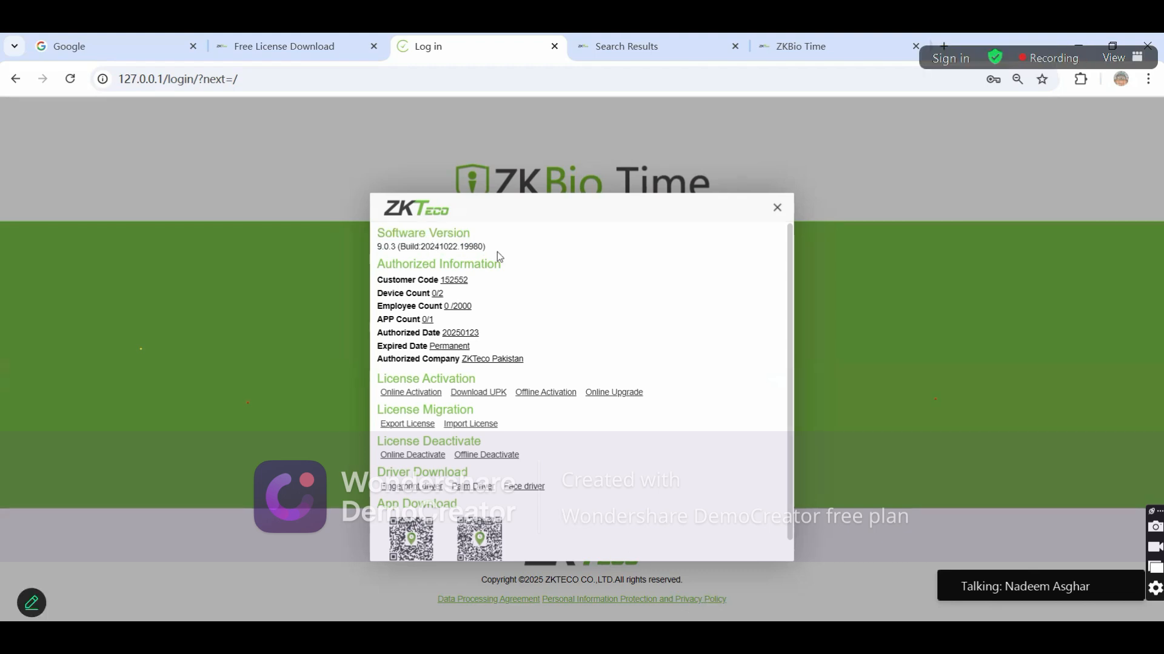
drag(379, 269, 506, 263)
click(504, 271)
drag(377, 280, 479, 284)
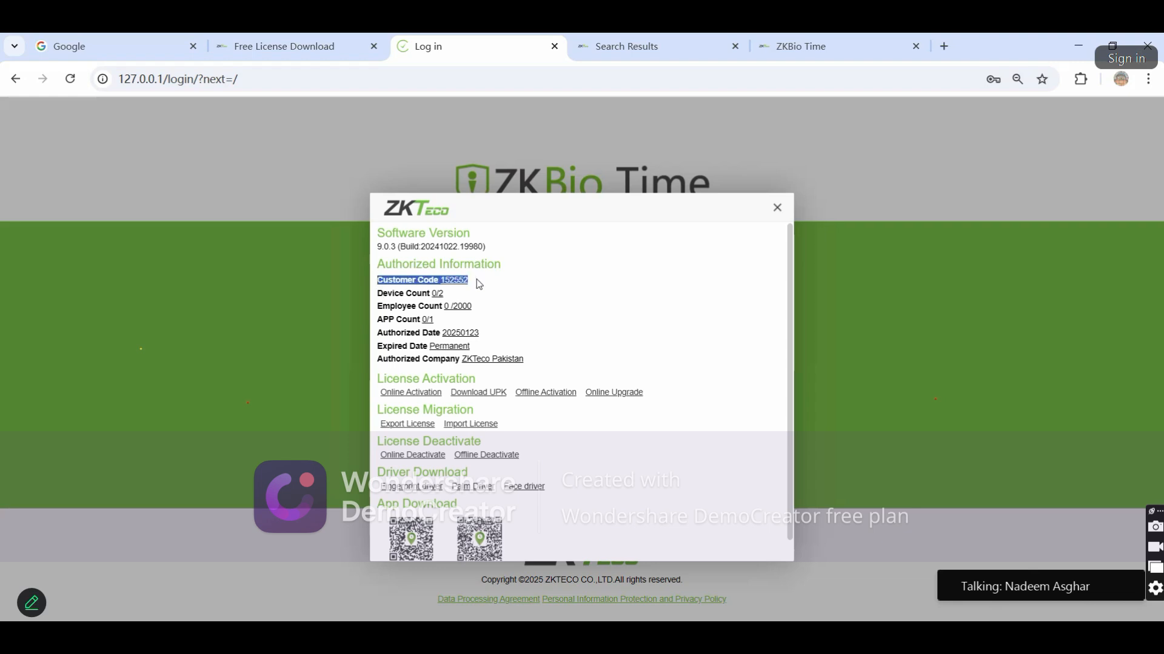
click(479, 283)
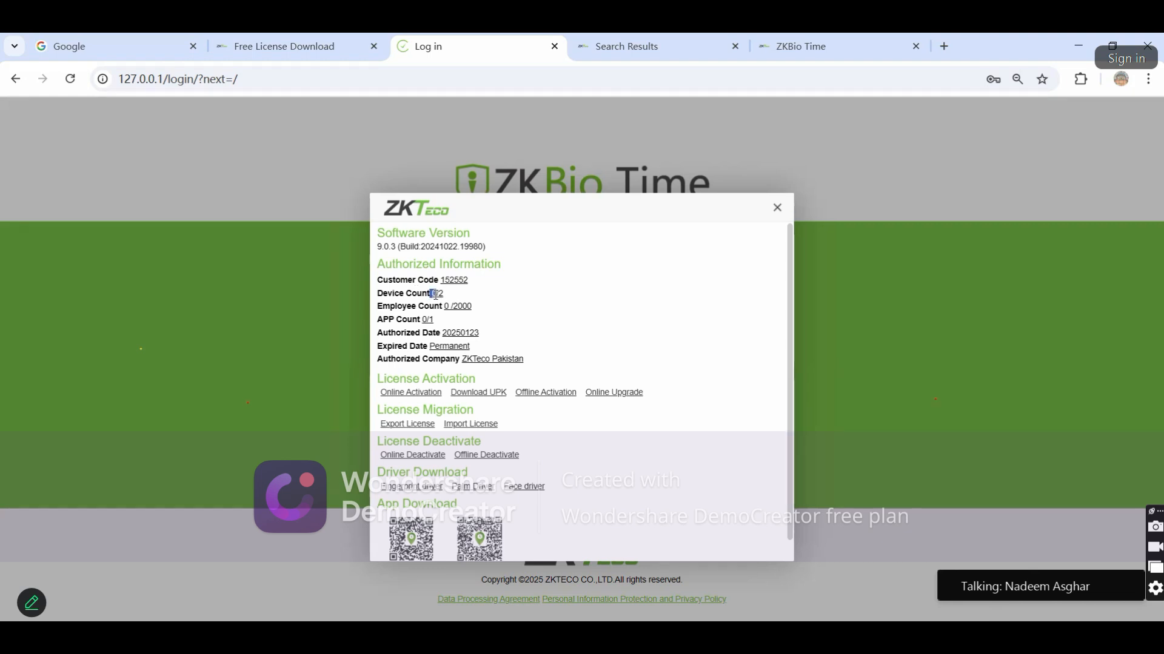
drag(439, 293, 456, 295)
drag(378, 306, 473, 308)
click(445, 309)
drag(376, 321, 437, 326)
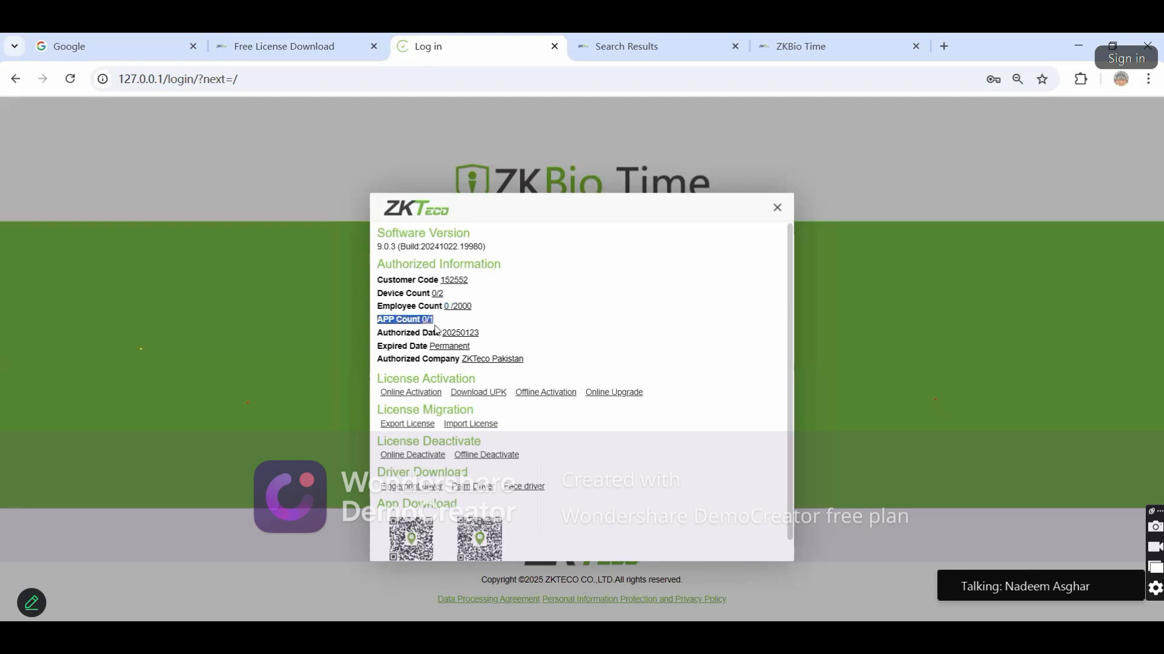
click(441, 326)
drag(429, 321, 442, 327)
click(427, 323)
drag(379, 334, 496, 336)
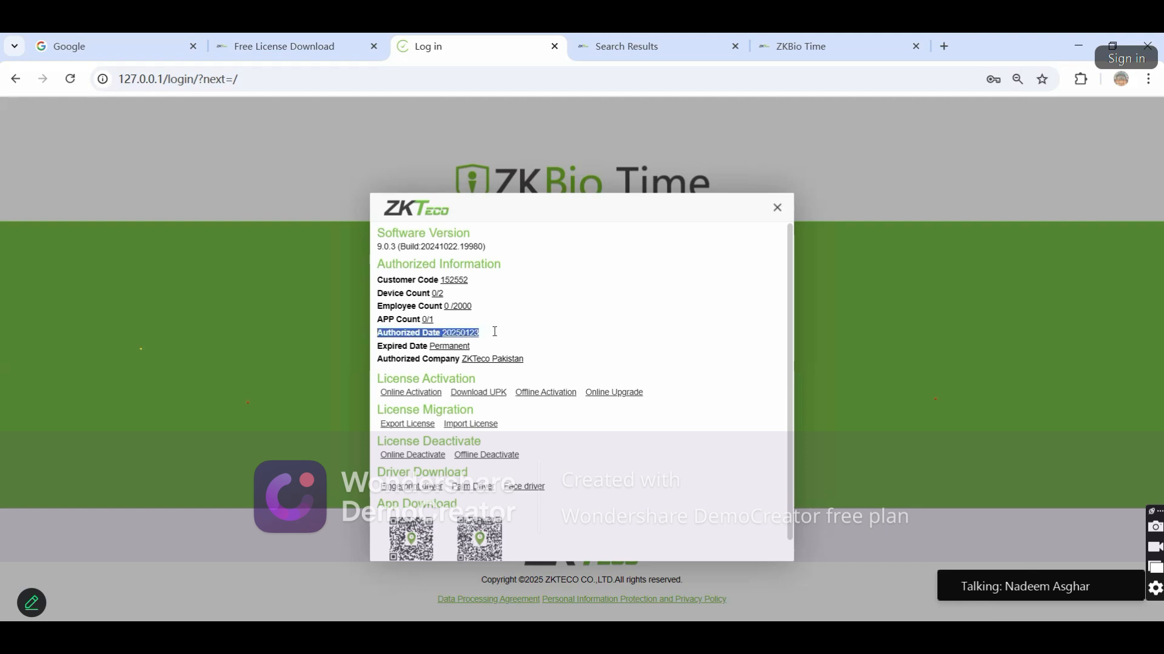
click(385, 354)
drag(375, 351, 480, 353)
click(433, 346)
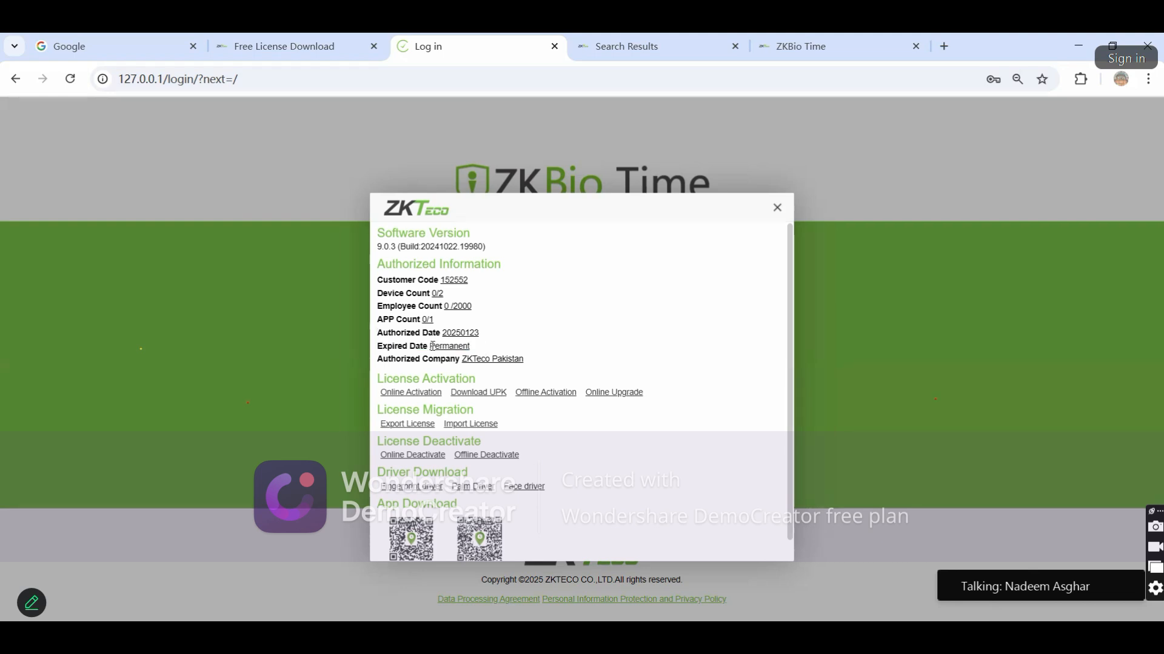
double_click(440, 346)
click(485, 350)
drag(380, 358, 540, 364)
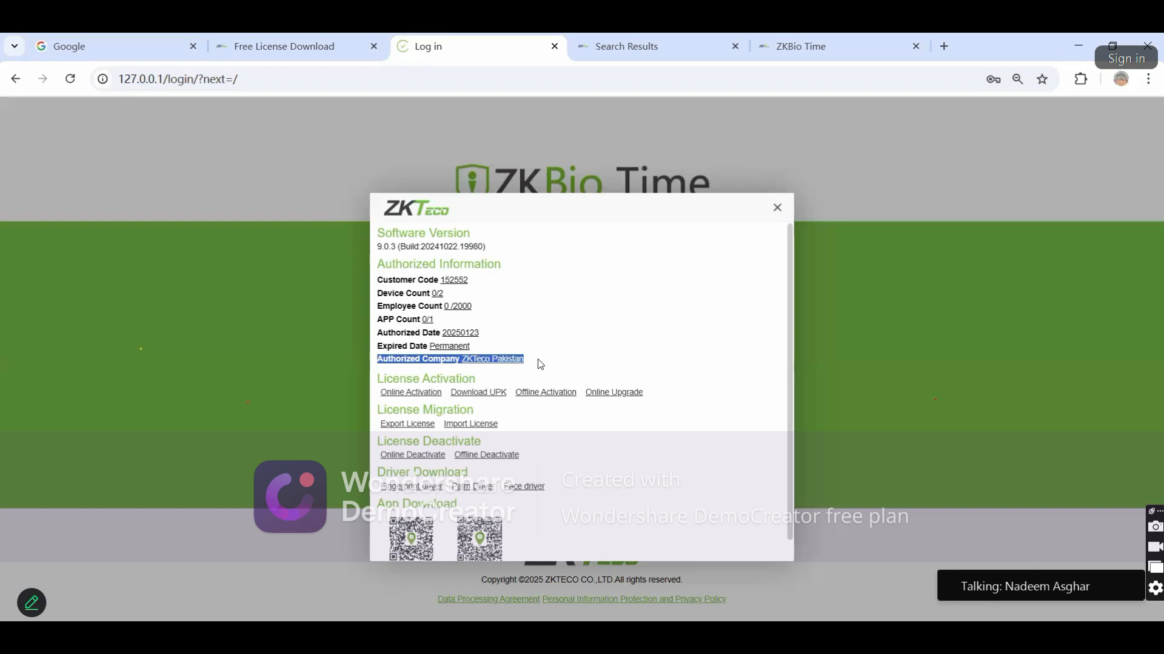
click(464, 361)
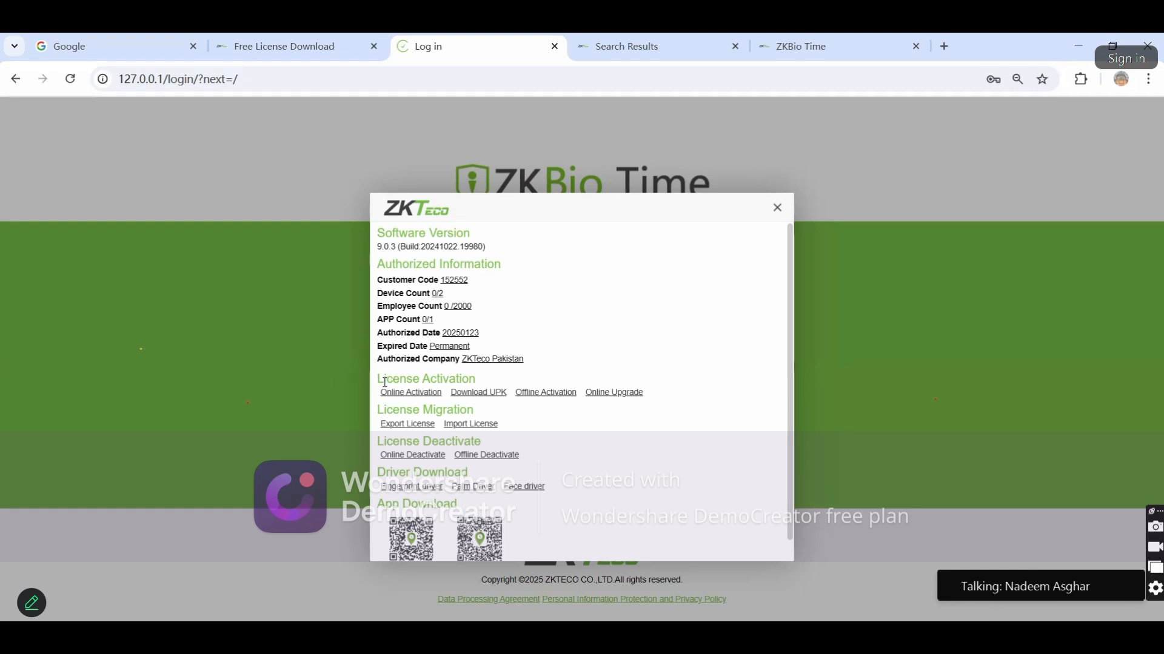
drag(376, 378, 482, 381)
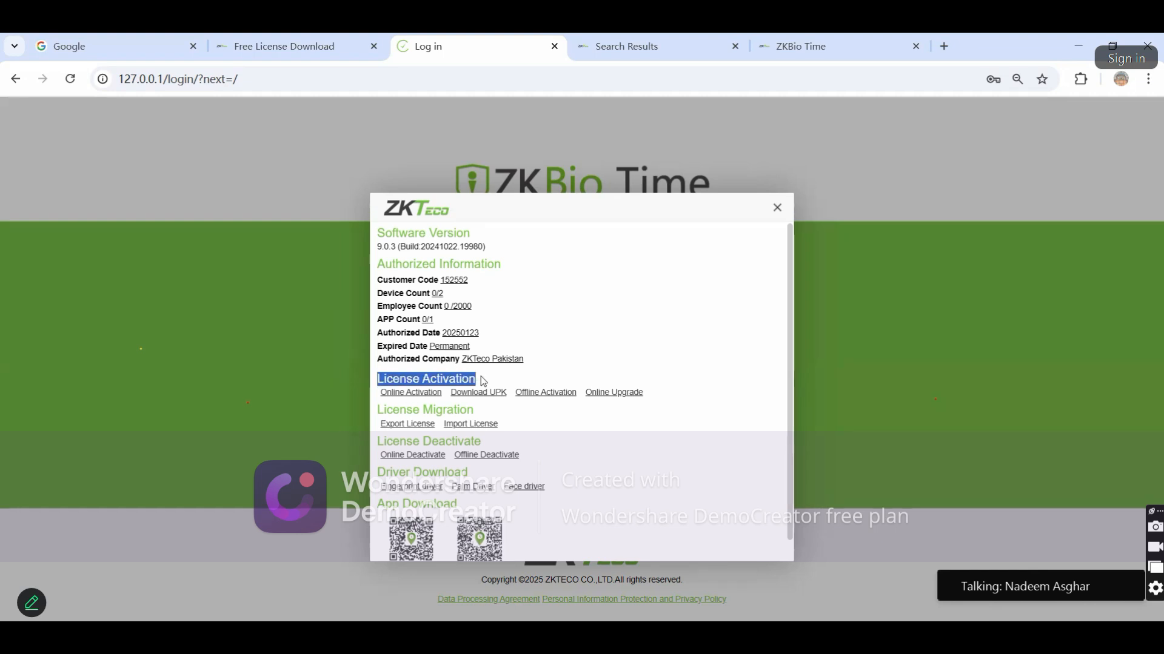
click(482, 376)
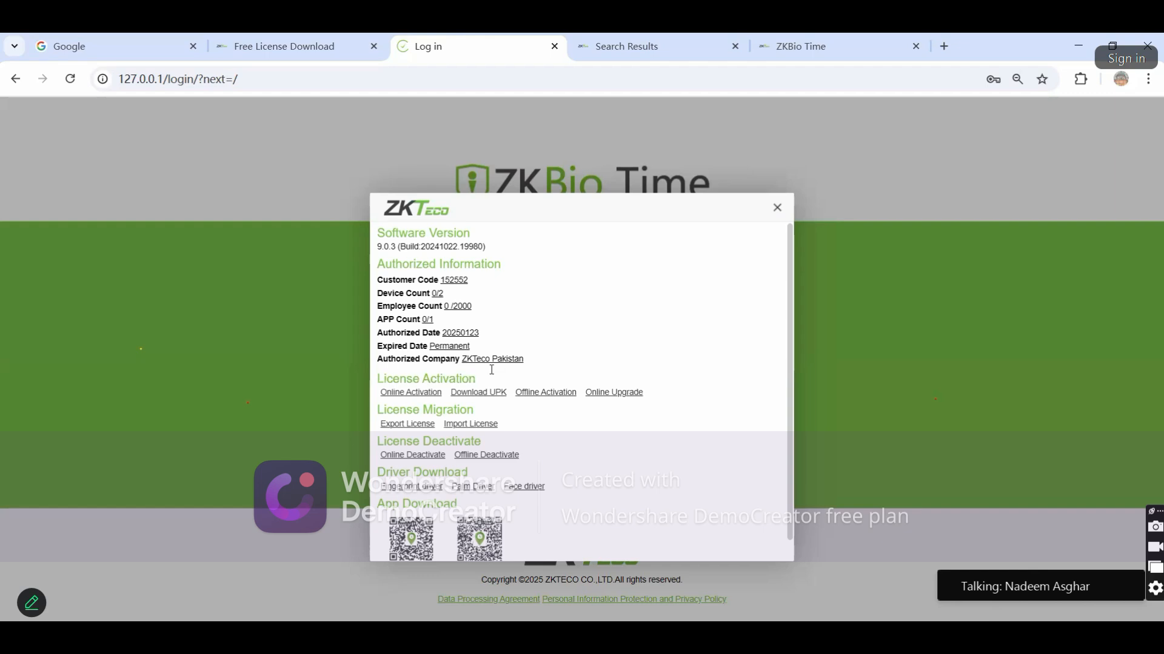
click(391, 397)
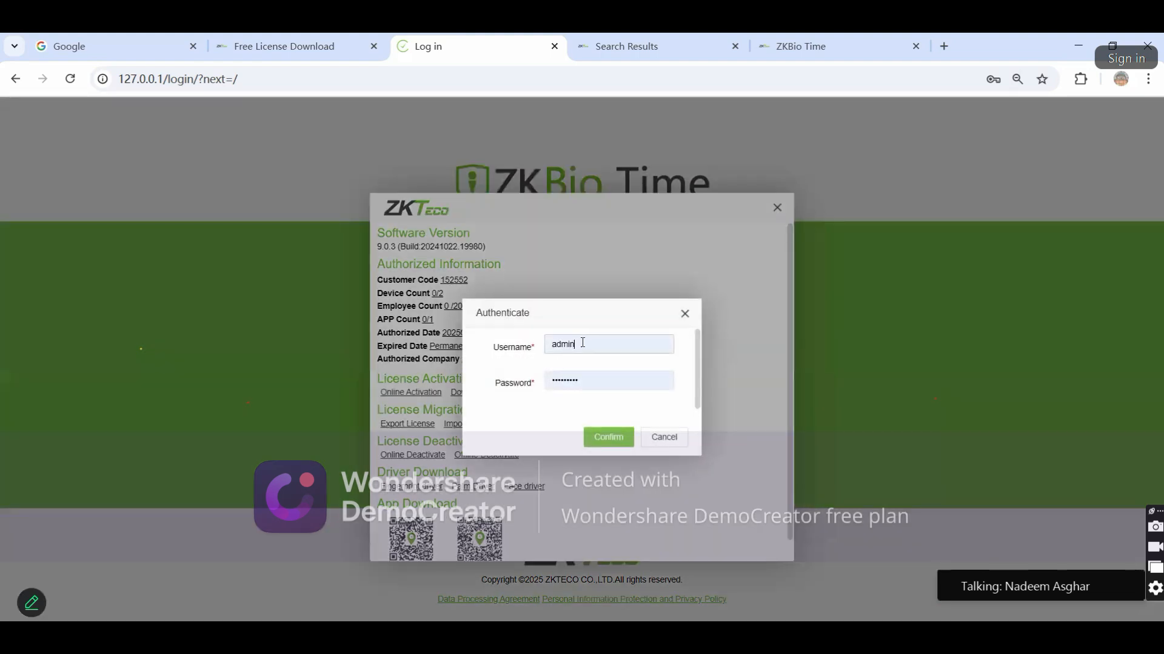
double_click(583, 343)
text(admin)
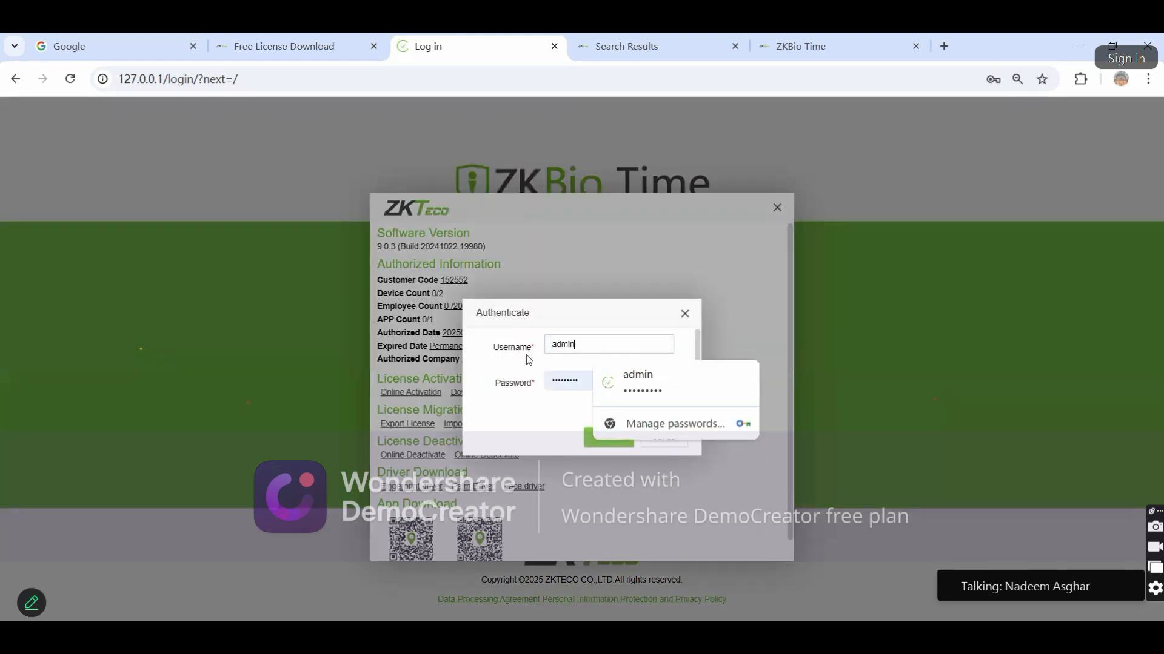
click(565, 398)
click(607, 434)
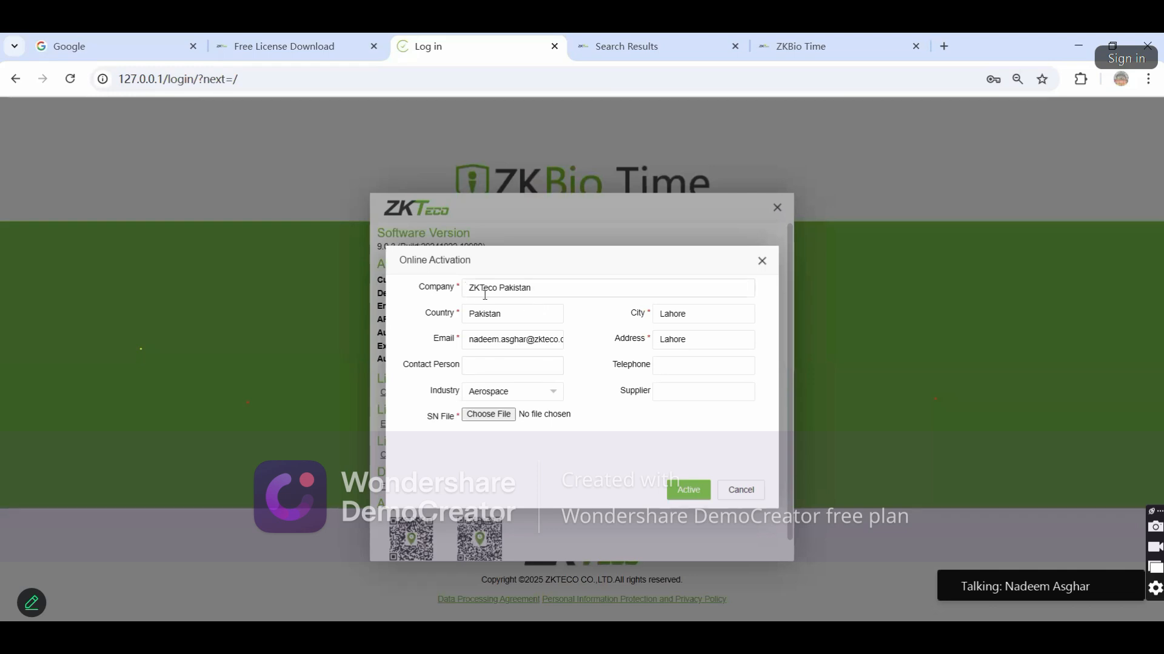
click(461, 289)
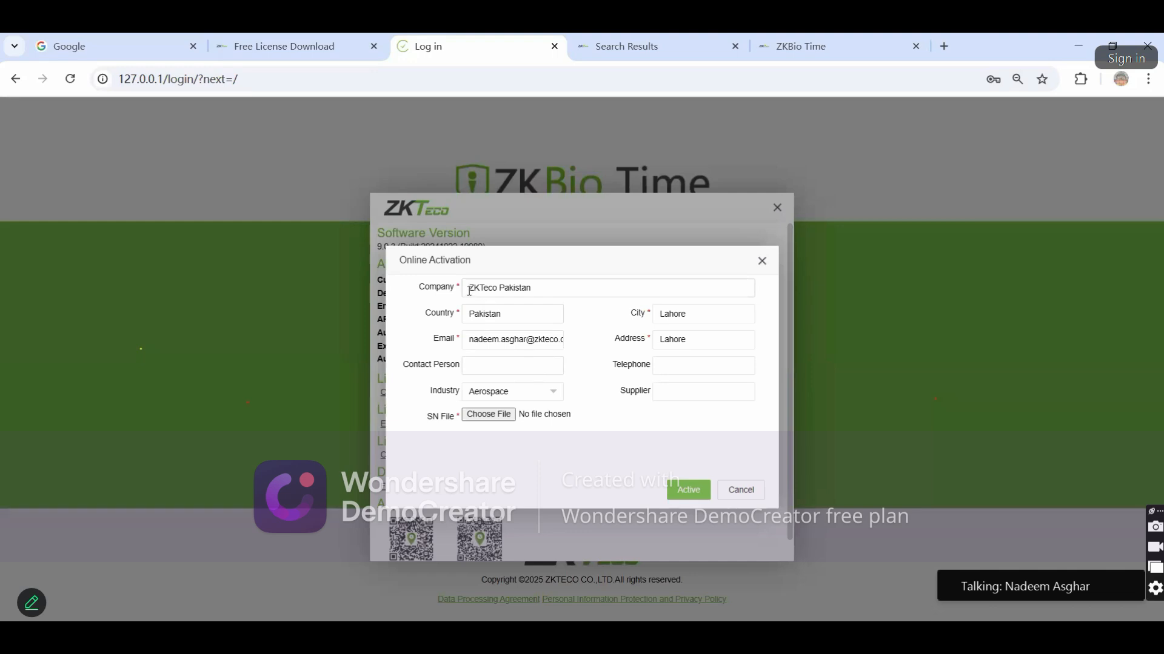
drag(467, 288, 527, 288)
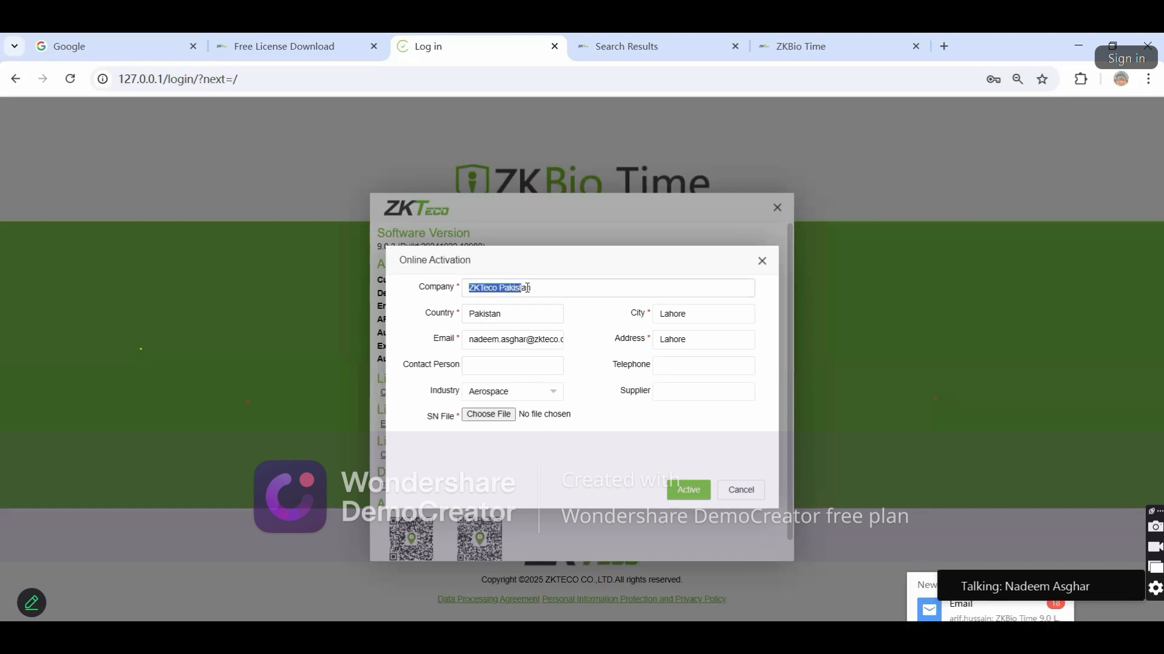
click(524, 320)
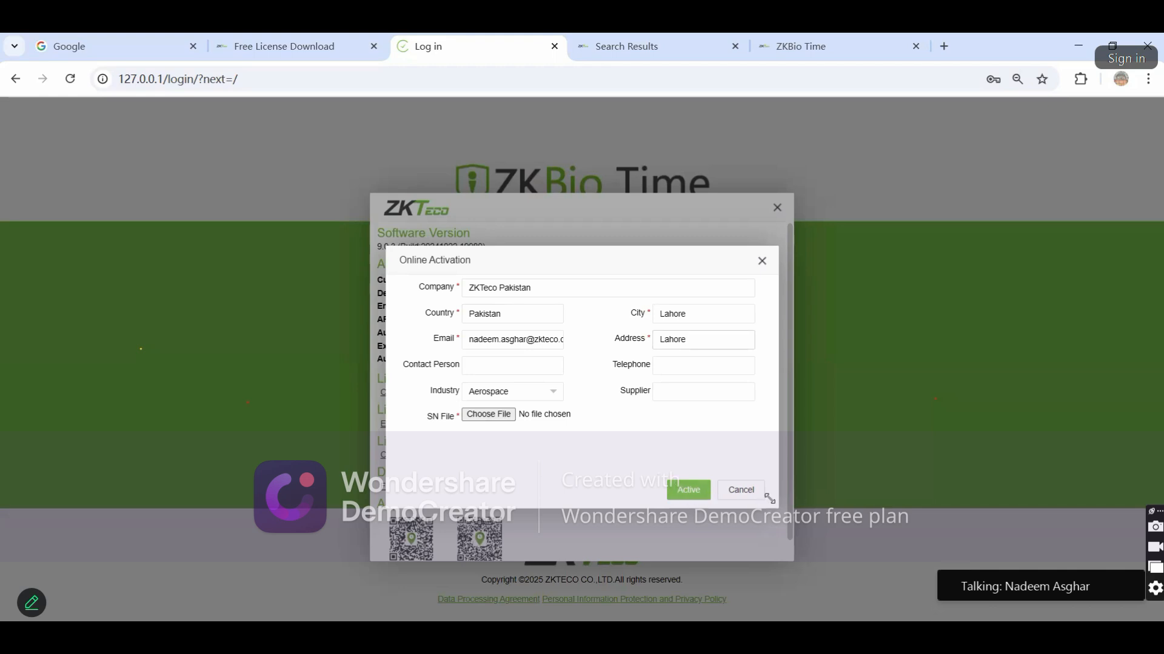
click(750, 492)
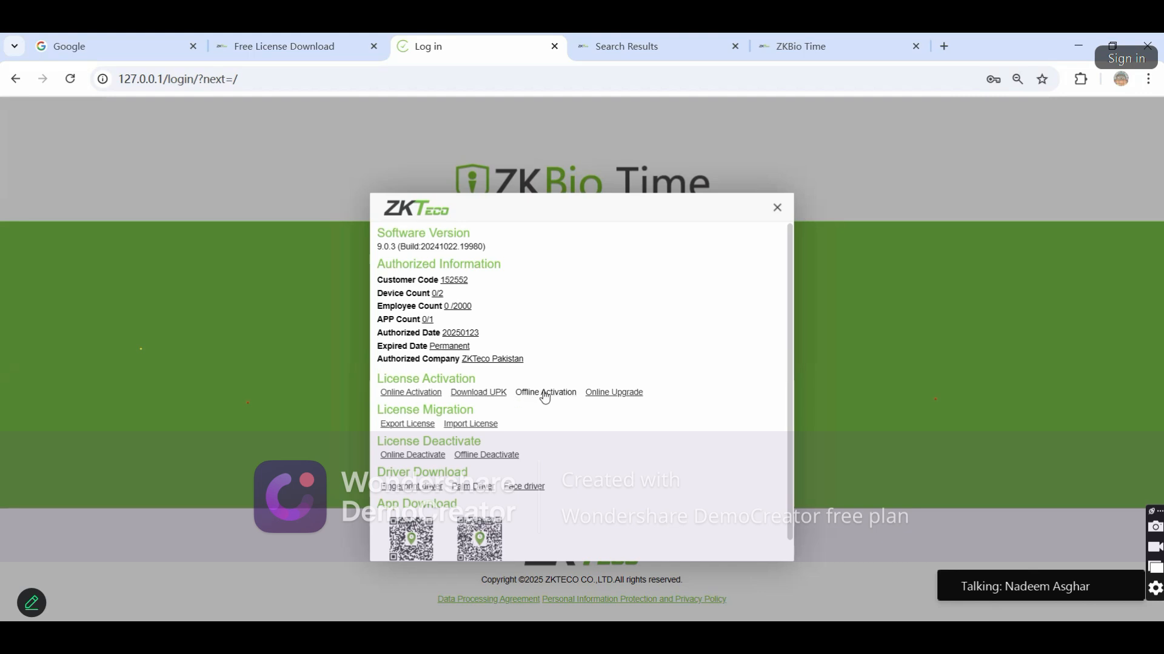
click(485, 394)
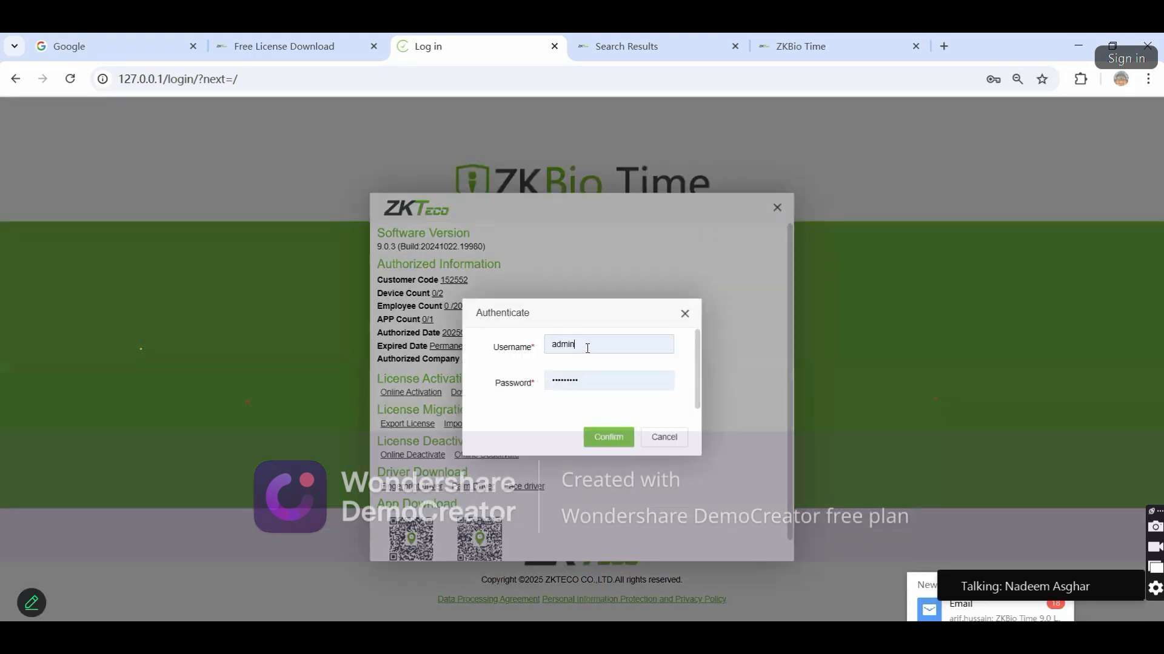
key(BackSpace)
key(BackSpace)
key(BackSpace)
key(BackSpace)
key(BackSpace)
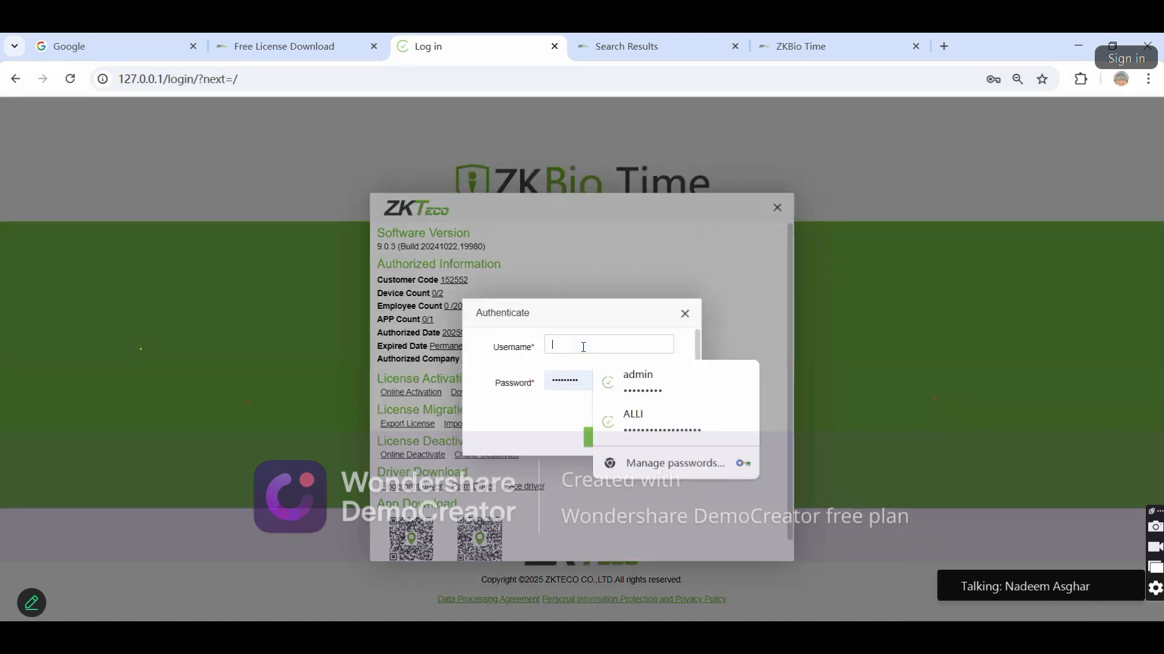
text(admin)
click(523, 416)
click(609, 439)
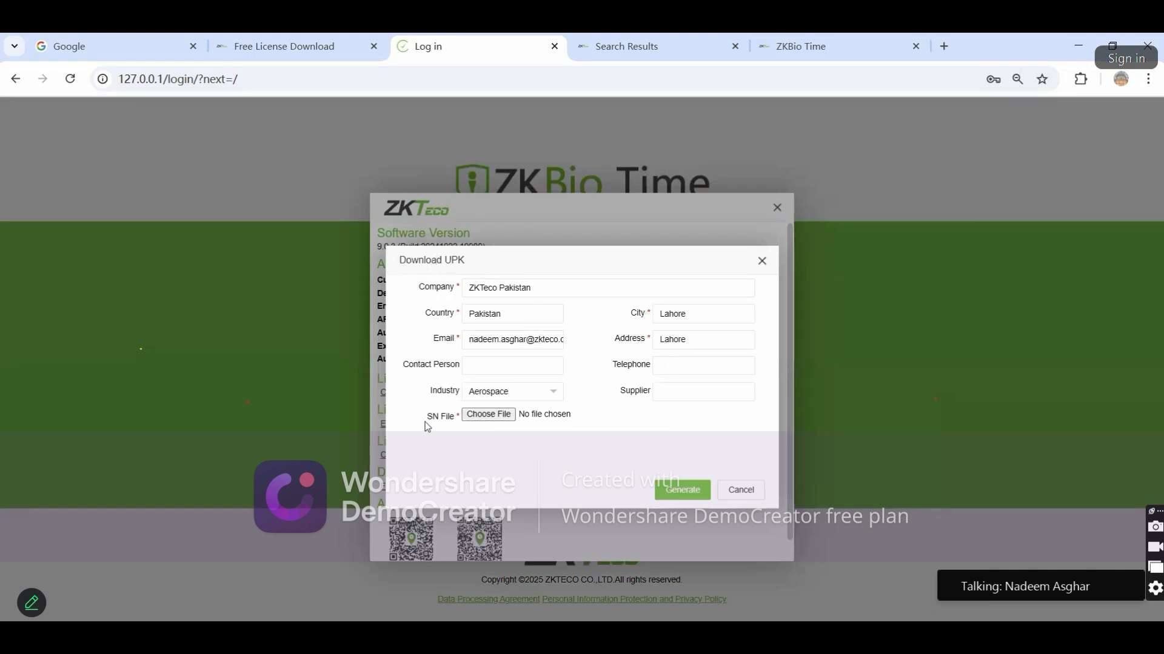
drag(424, 420, 462, 421)
click(741, 489)
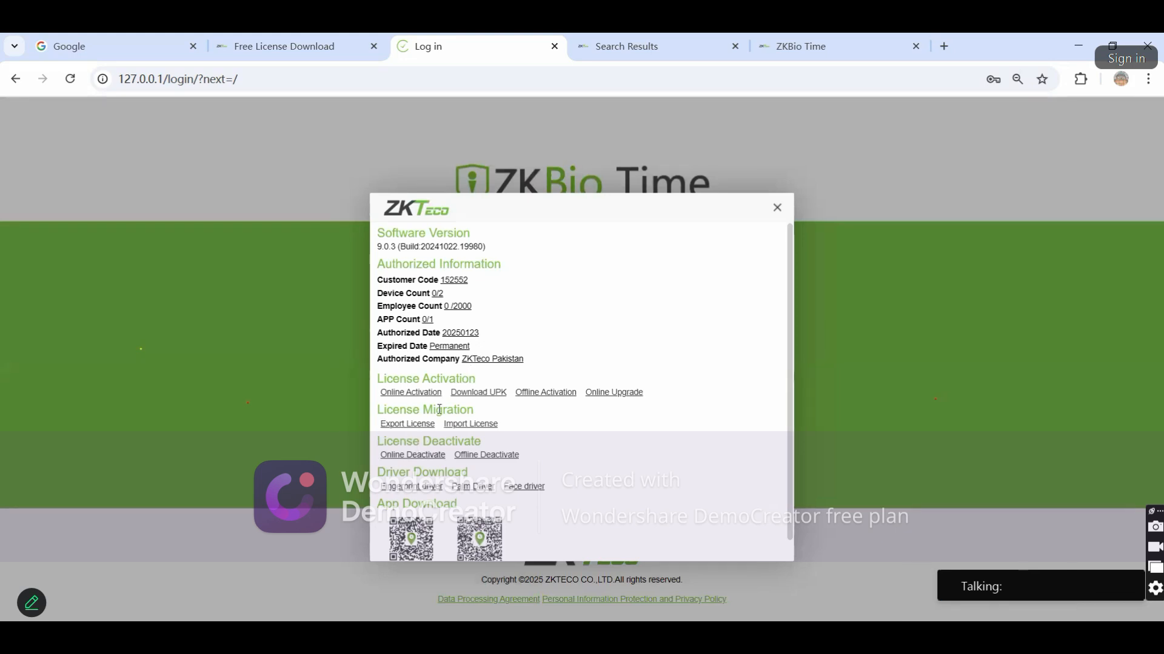
click(485, 394)
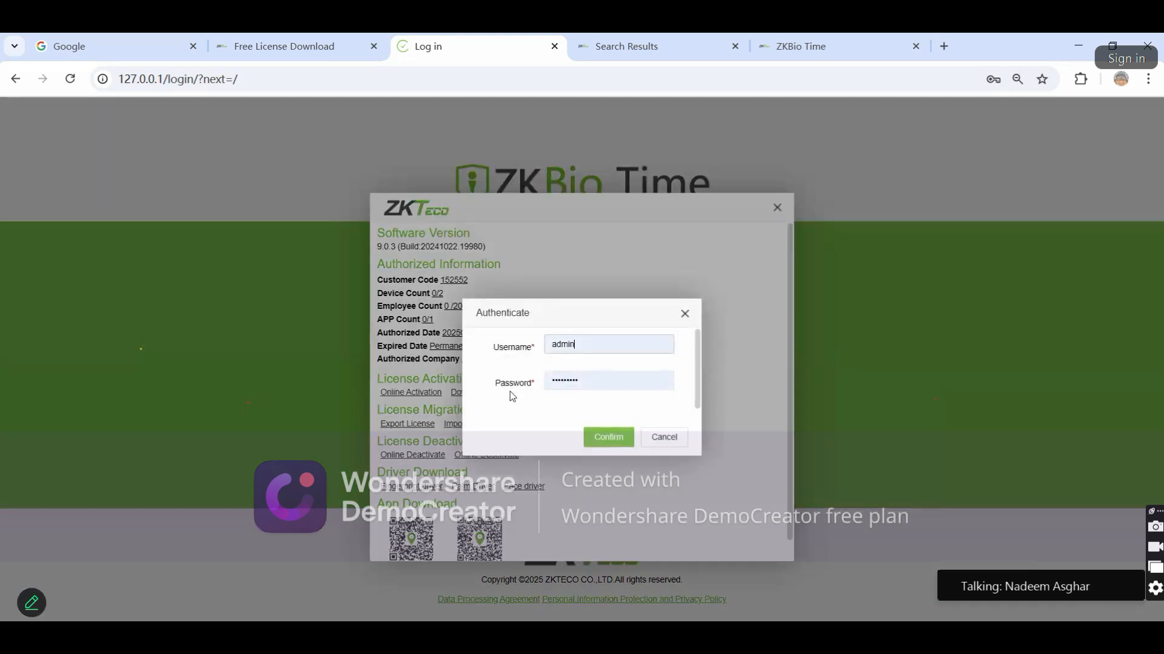
key(BackSpace)
key(BackSpace)
key(BackSpace)
key(BackSpace)
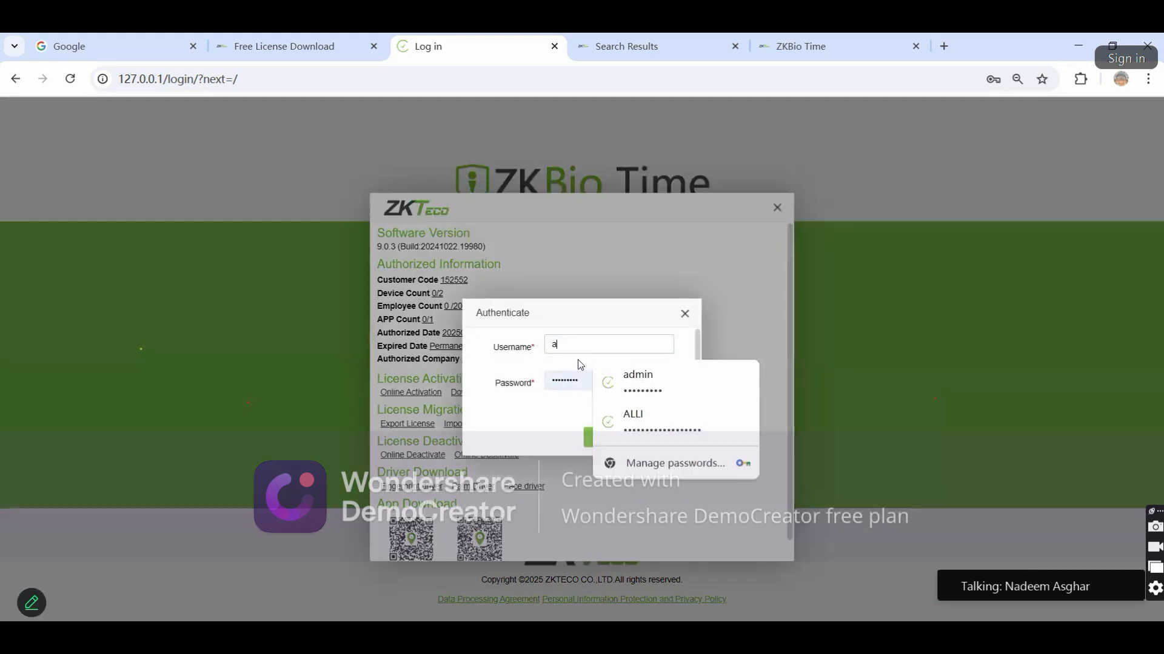
text(dmin)
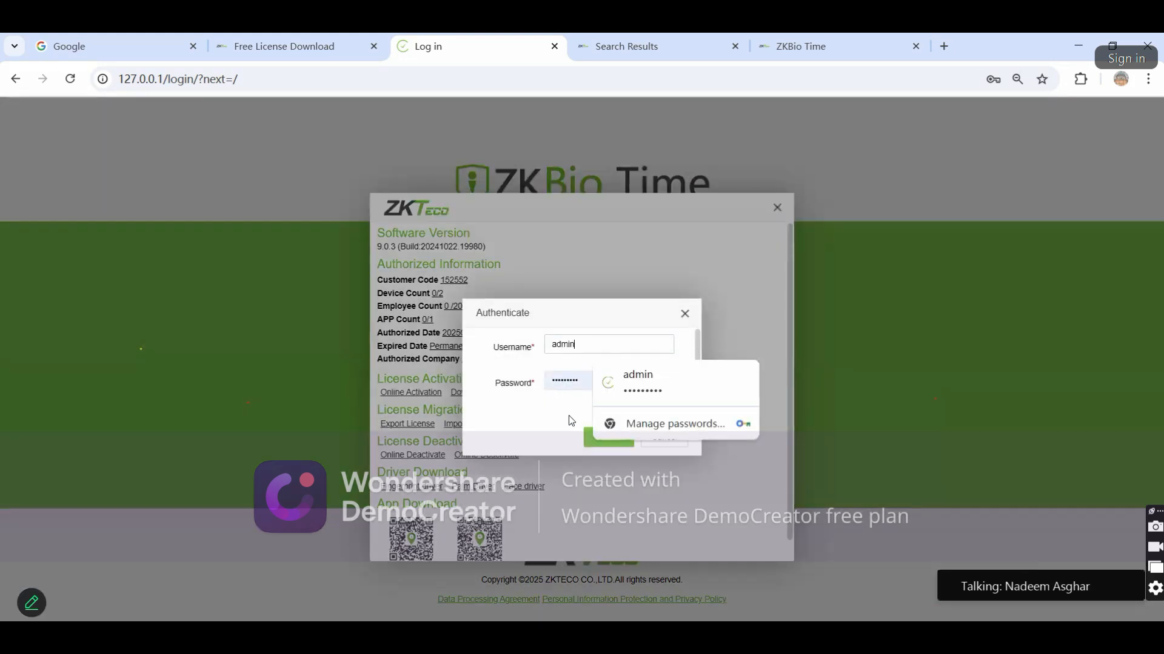
click(606, 436)
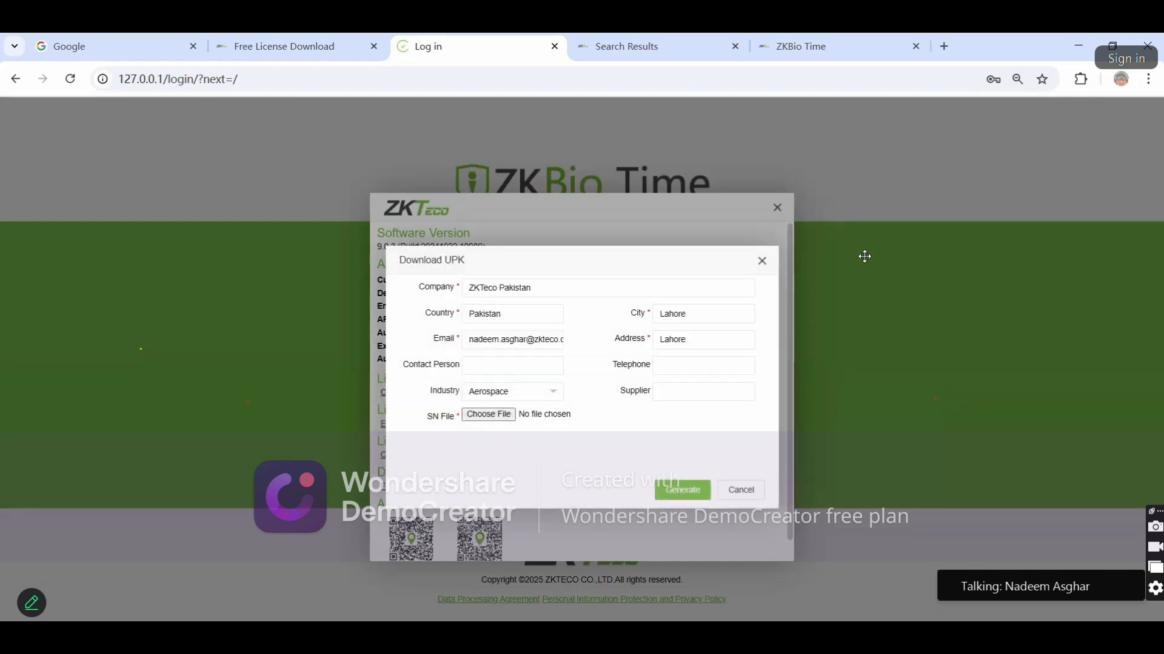
click(733, 494)
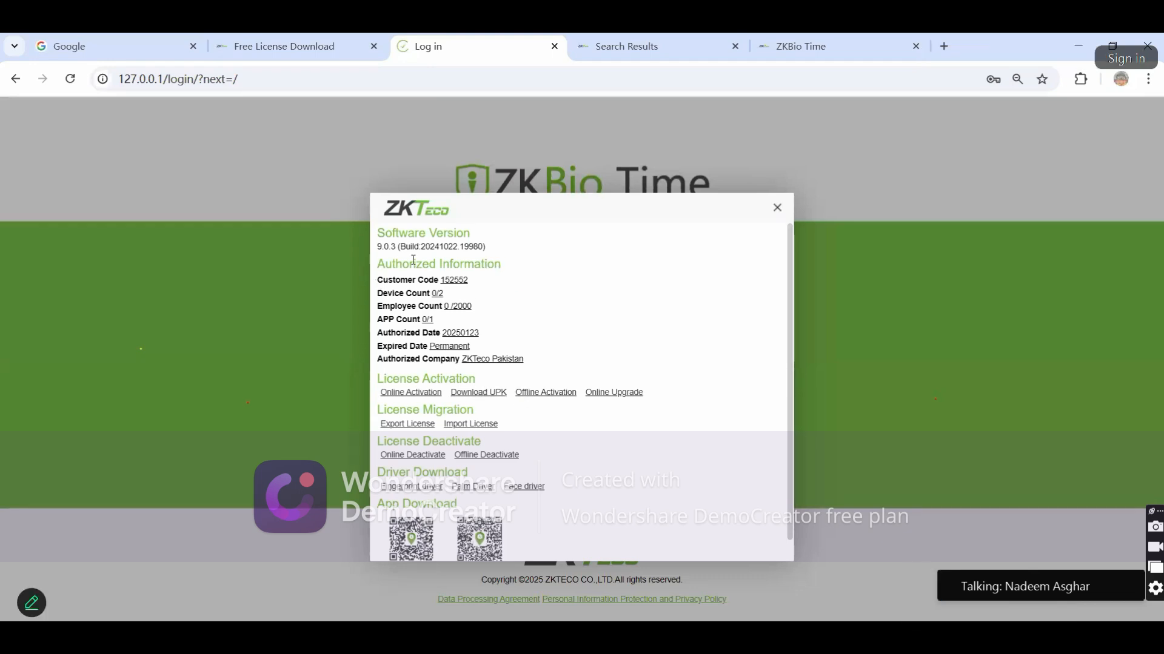
On the ZKTeco site, open the ZKBio Time offline activation licence page
click(297, 38)
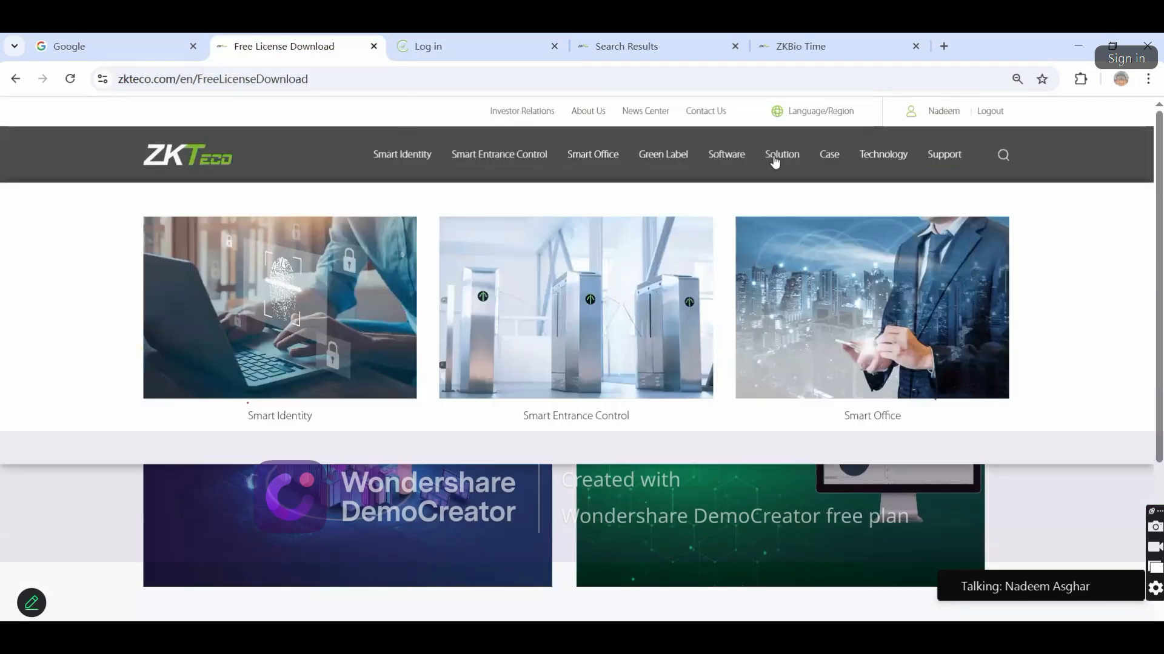
mouse_move(743, 160)
mouse_move(415, 243)
click(175, 293)
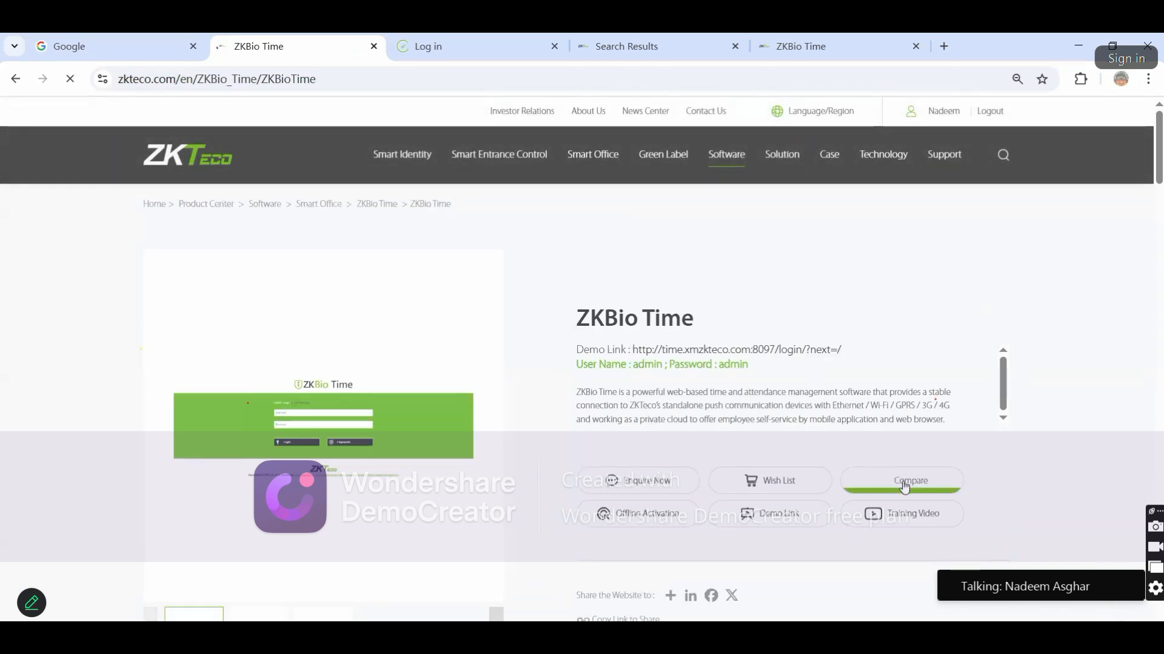
click(641, 521)
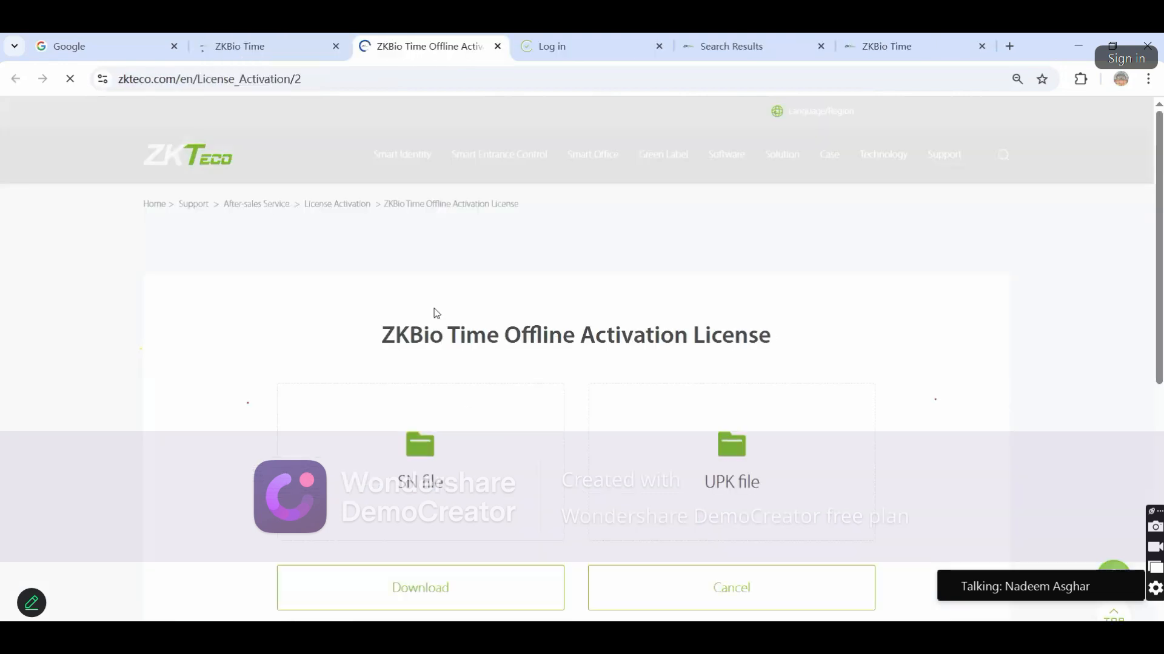
Review the Offline Activation License notes and start downloading the licence file
scroll(505, 432, down, 1)
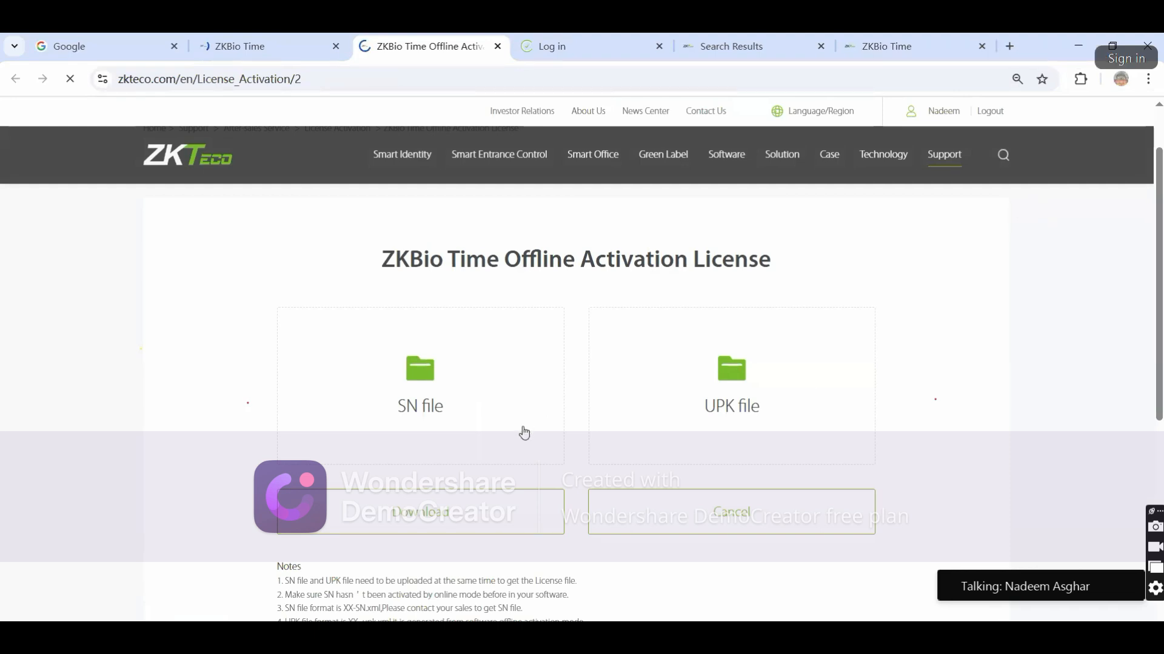
scroll(525, 432, down, 1)
drag(276, 491, 569, 586)
click(403, 579)
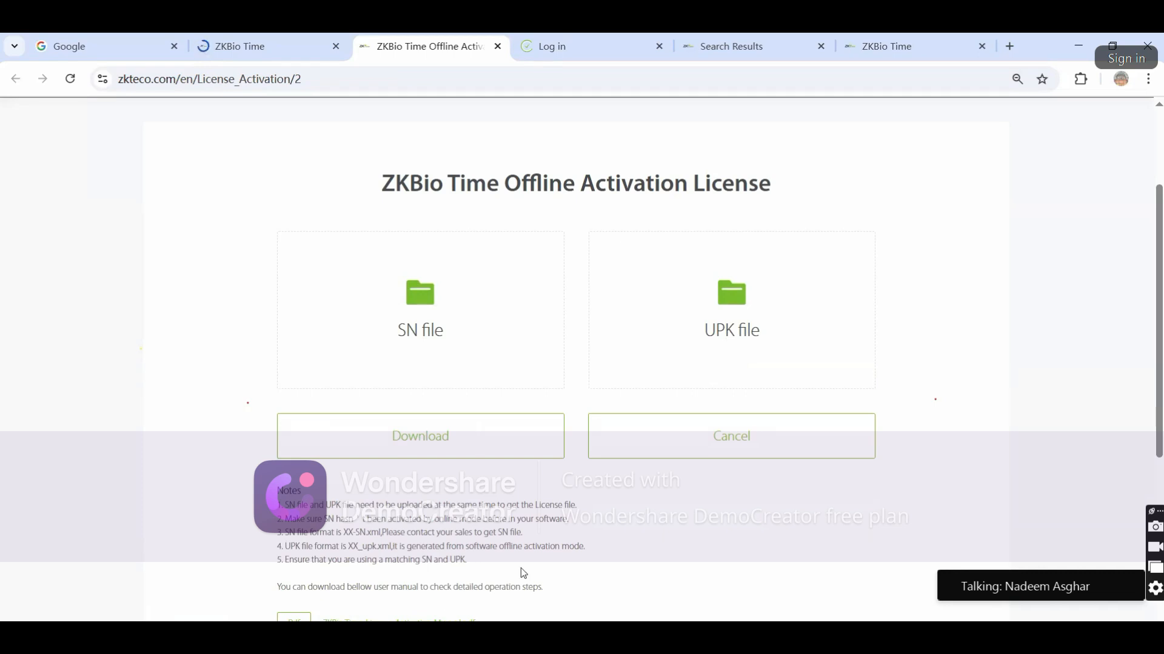
click(471, 434)
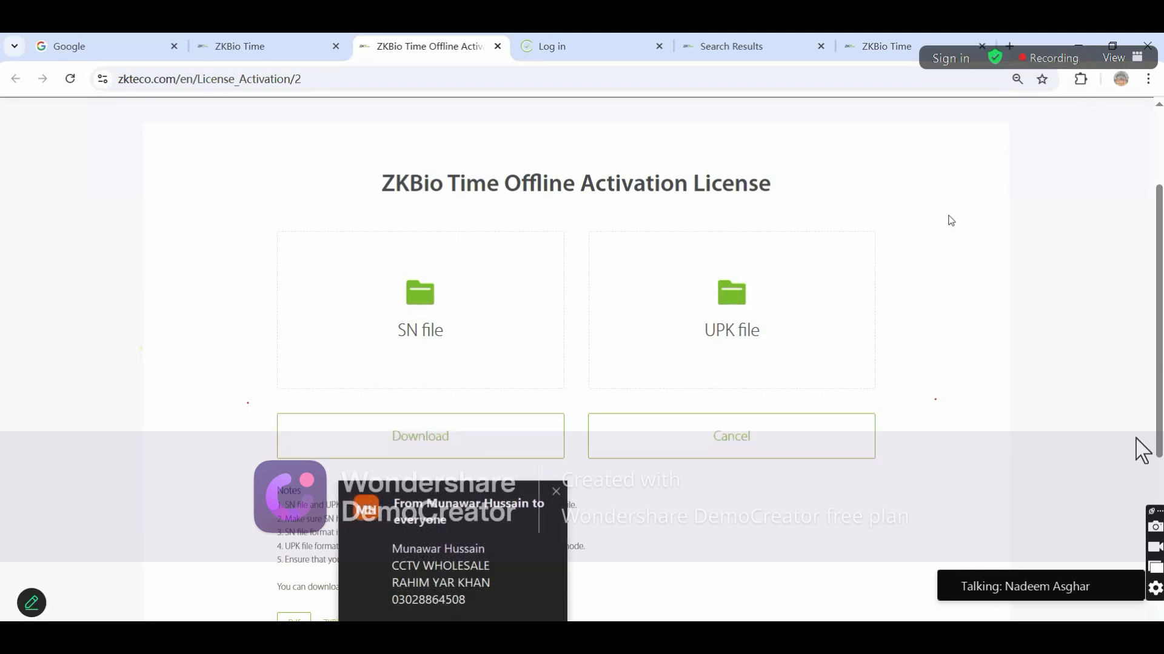
Return to the ZKBio Time tab and choose Offline Activation in the license dialog
click(556, 491)
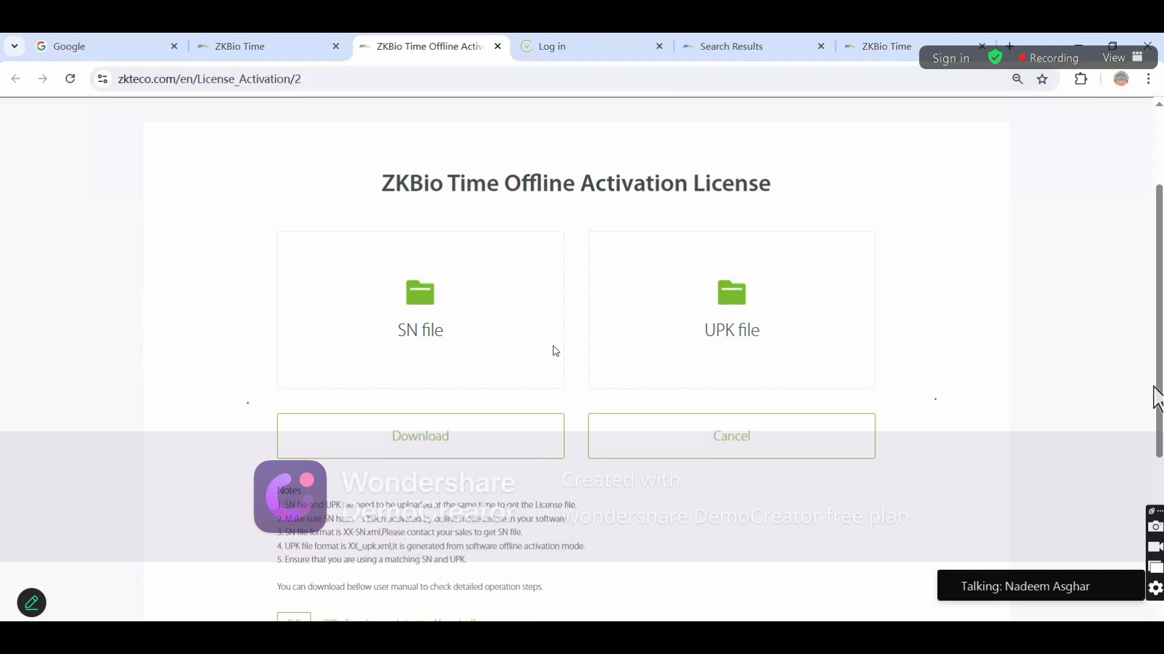
key(ctrl+Tab)
click(550, 396)
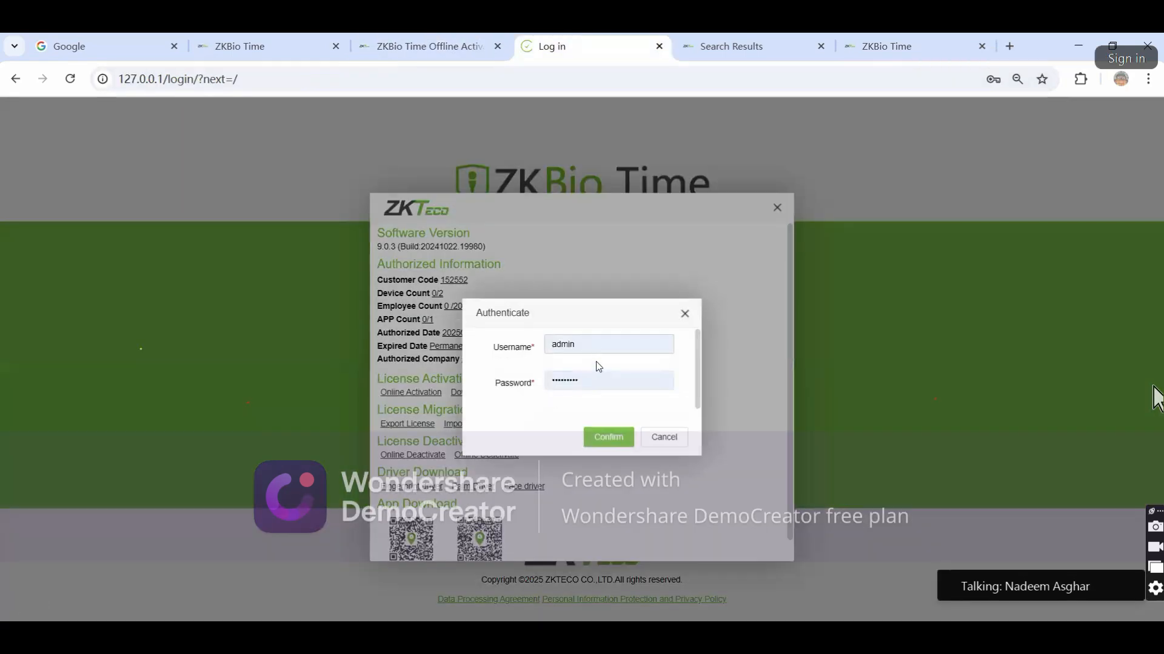
Authenticate as 'admin', glance at the ZKTeco offline activation tab, then return to ZKBio Time
drag(597, 340, 511, 351)
text(admin)
click(482, 427)
click(591, 437)
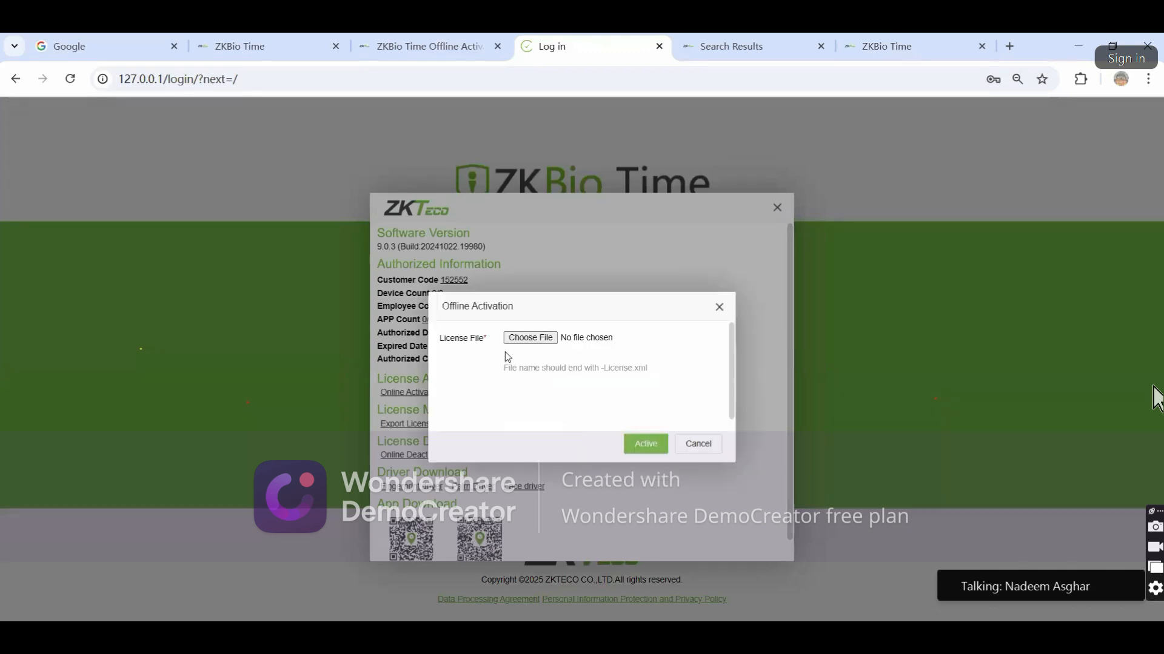
click(456, 41)
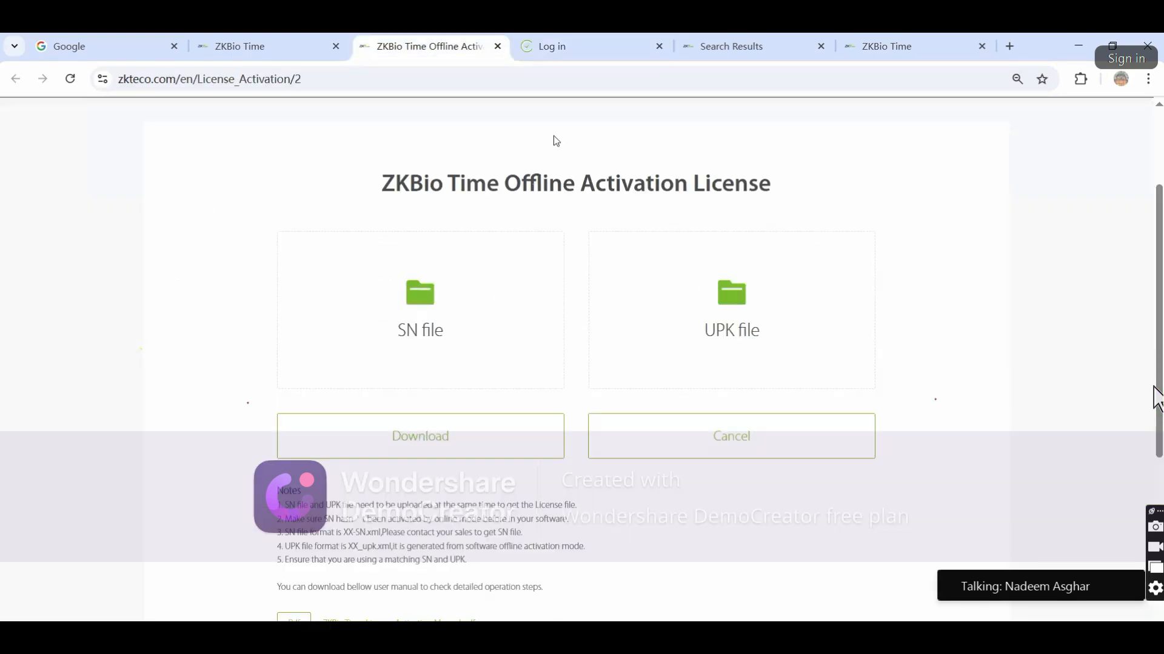
click(572, 51)
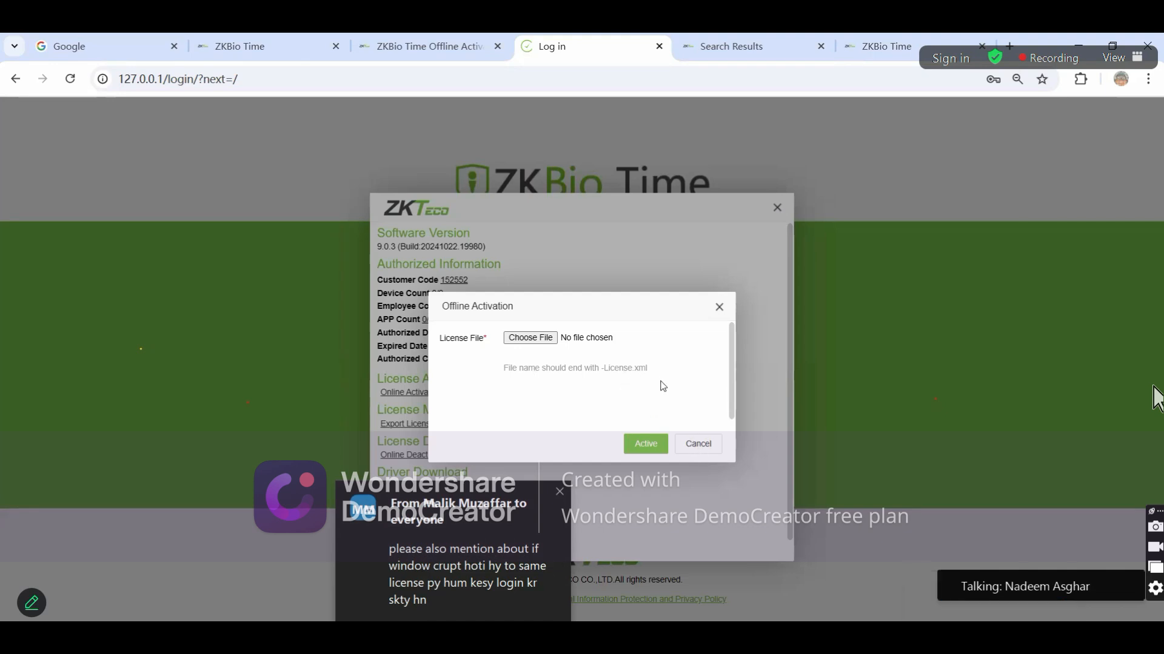
Cancel the Offline Activation dialog and highlight the License Migration options while explaining them
click(696, 446)
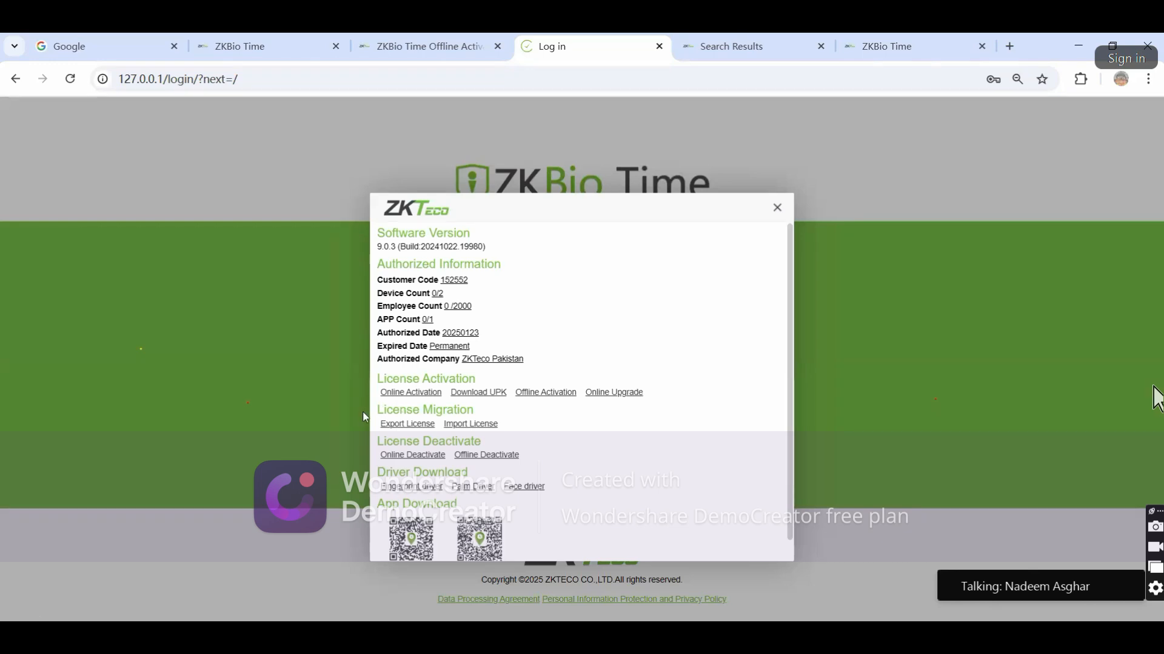
drag(380, 408, 510, 443)
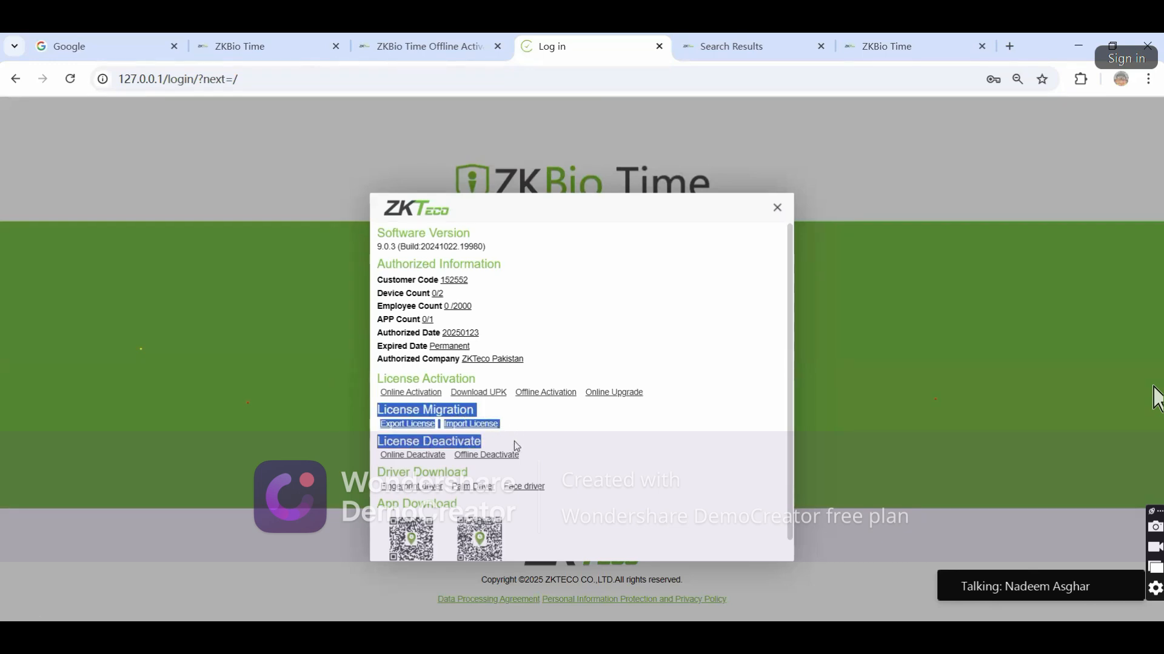
click(544, 436)
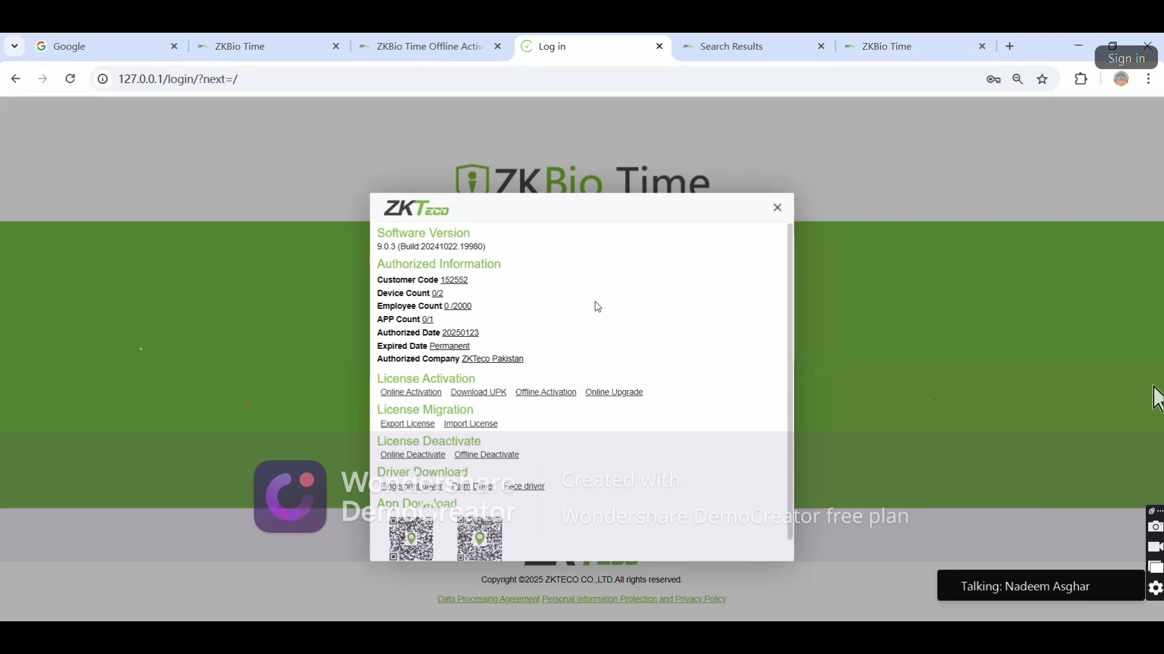
drag(376, 412, 512, 426)
click(515, 423)
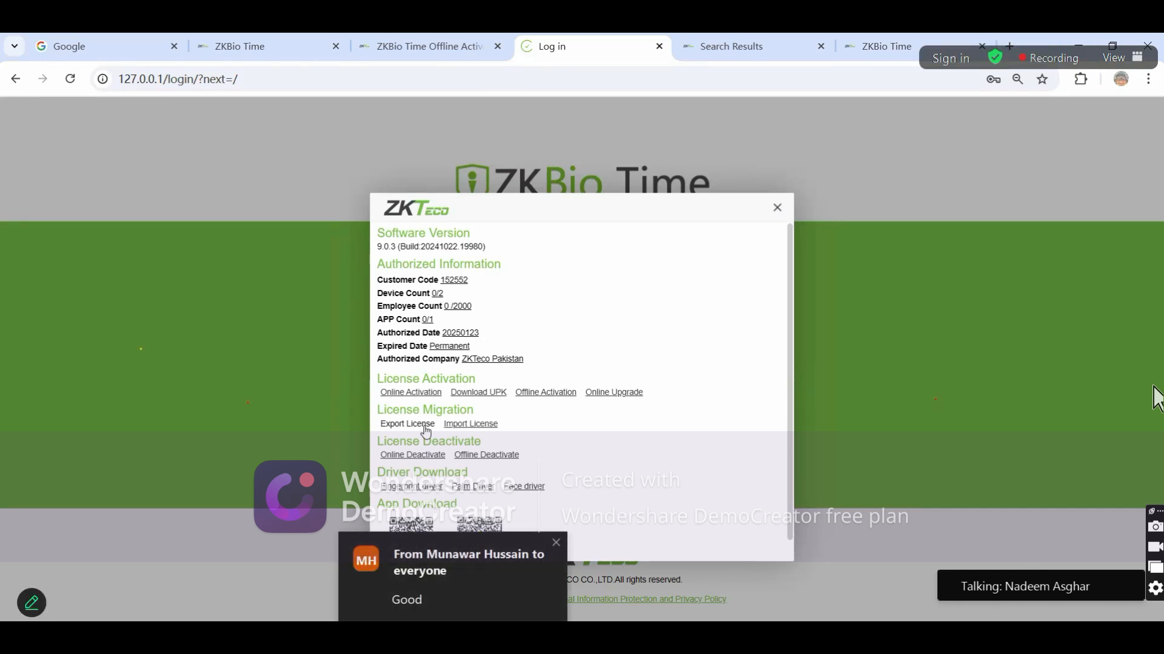
Highlight the License Deactivate section and its options while explaining them
drag(376, 443, 497, 443)
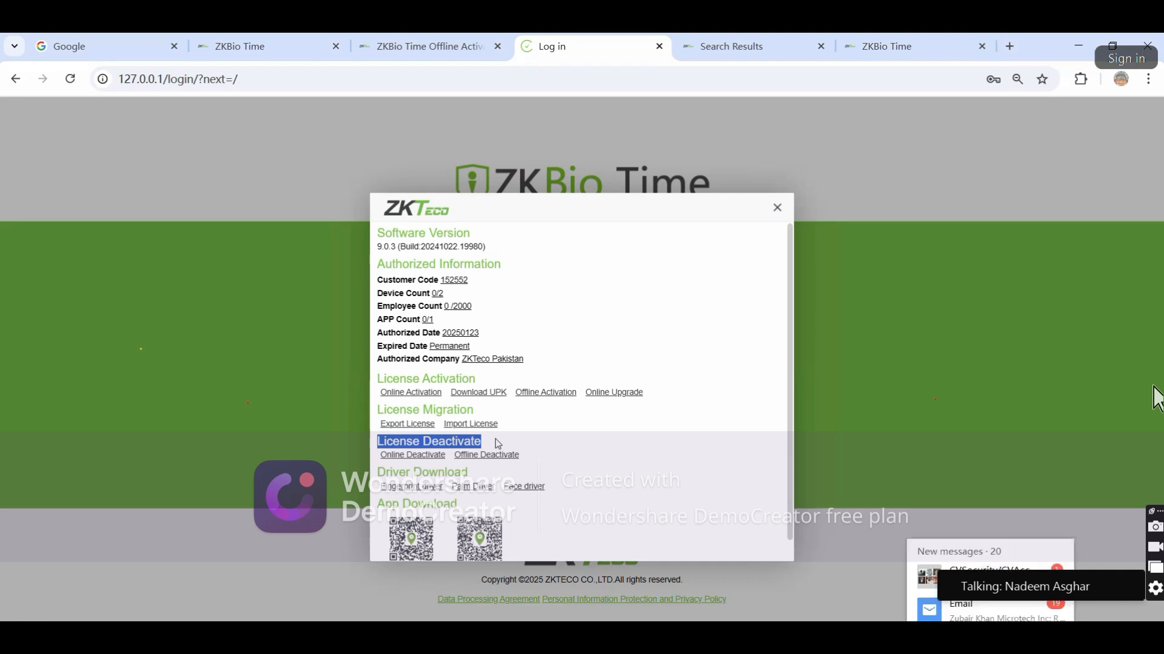
click(411, 436)
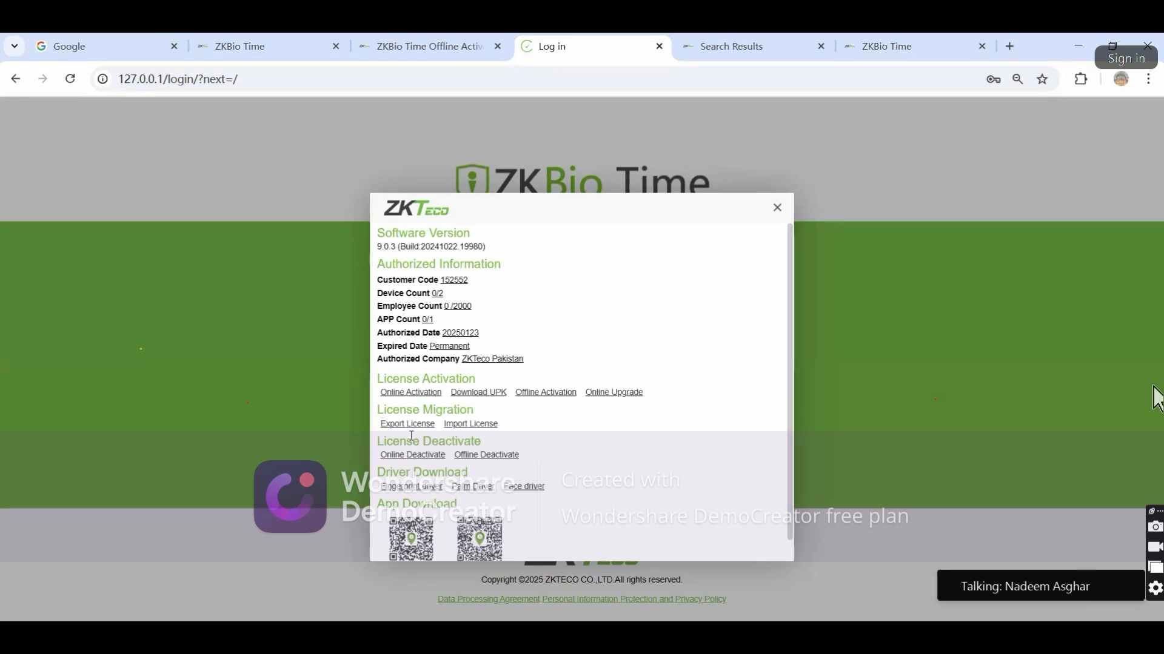
drag(377, 443, 535, 459)
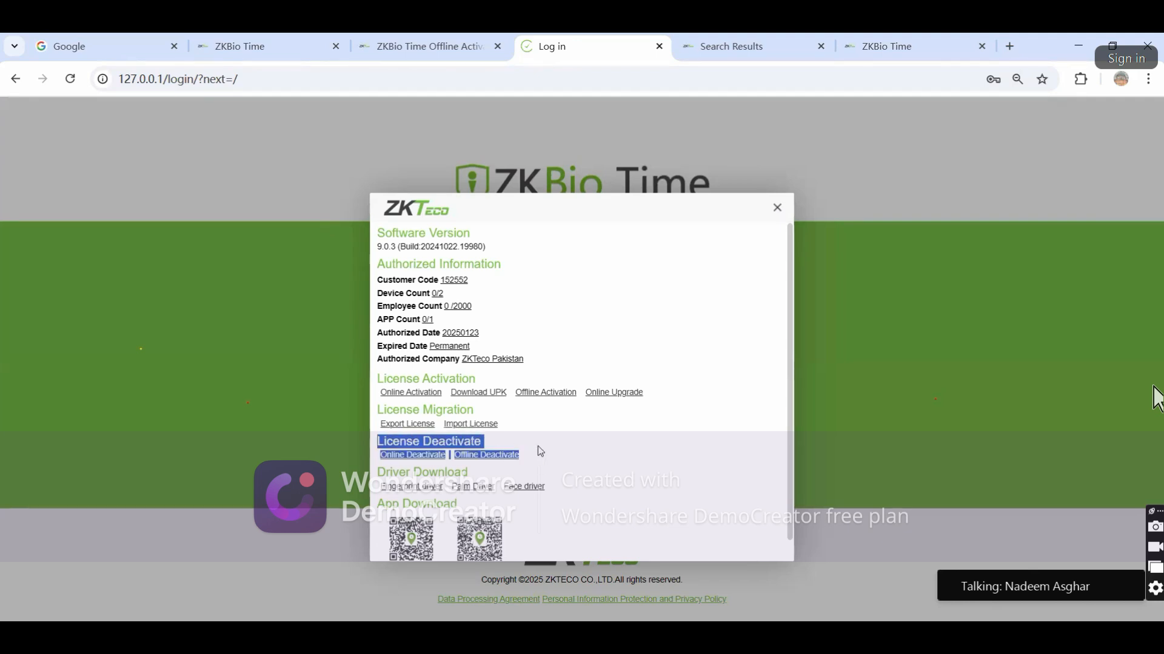
click(539, 447)
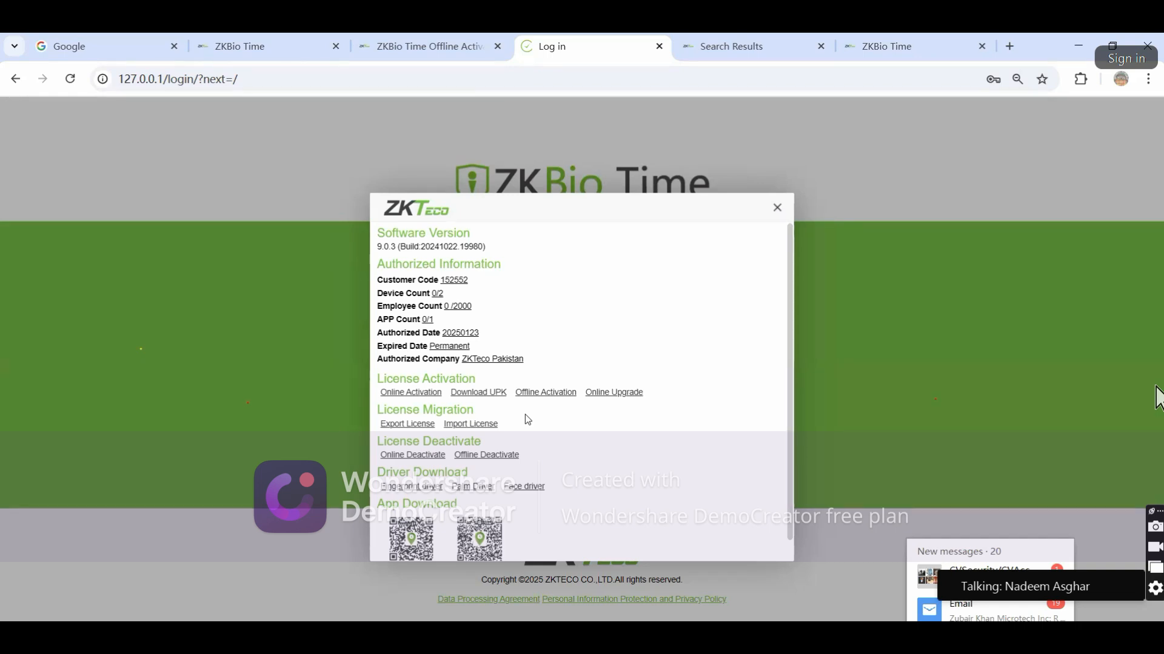
click(424, 427)
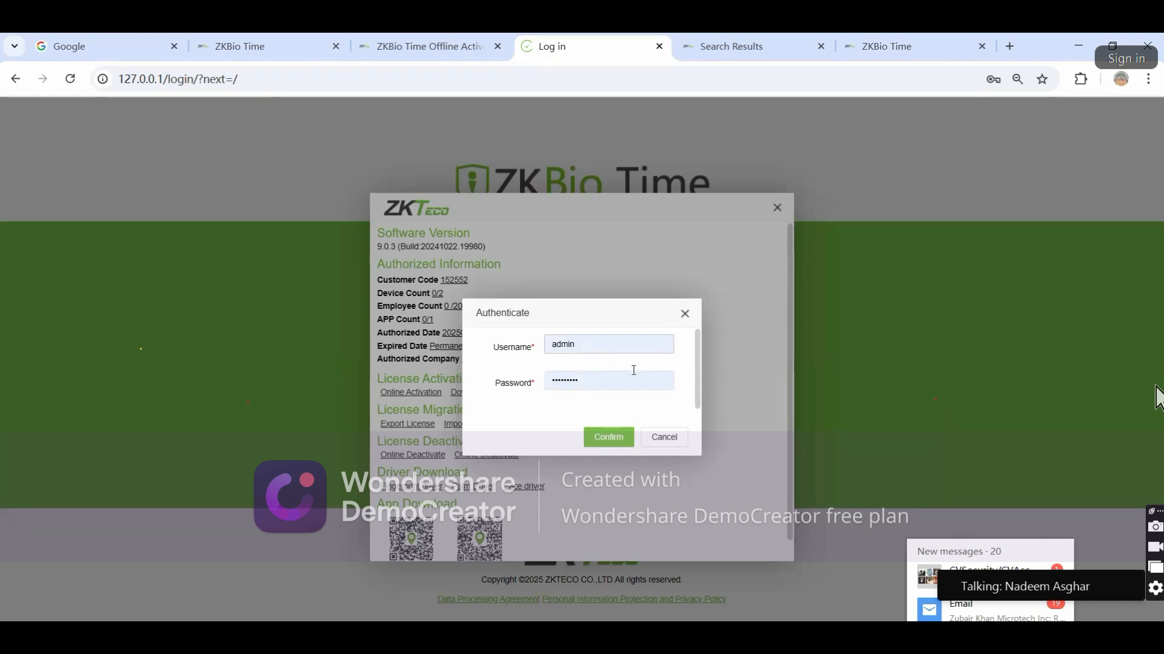
click(664, 437)
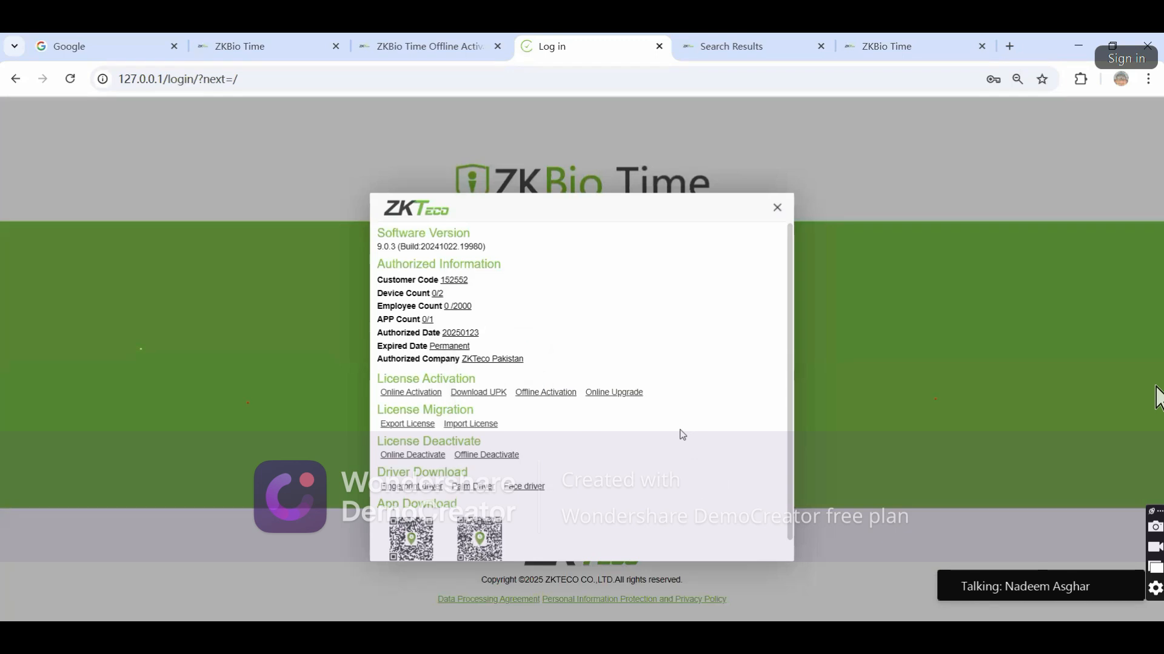
click(478, 425)
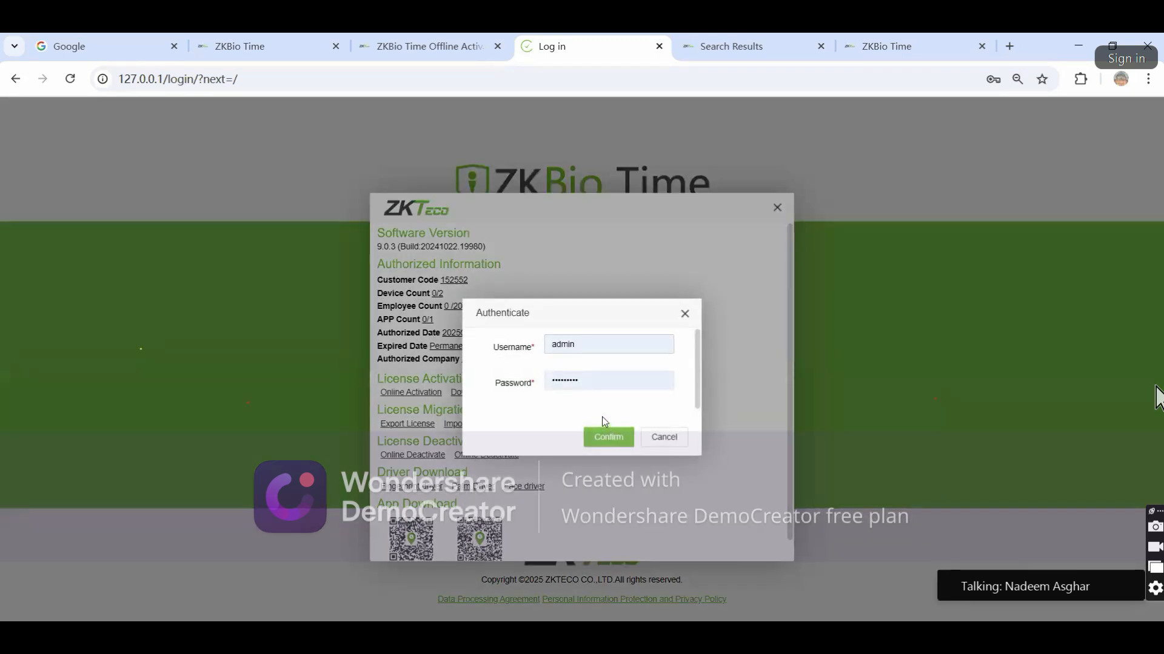
click(580, 353)
key(BackSpace)
key(BackSpace)
key(BackSpace)
key(BackSpace)
text(dmin)
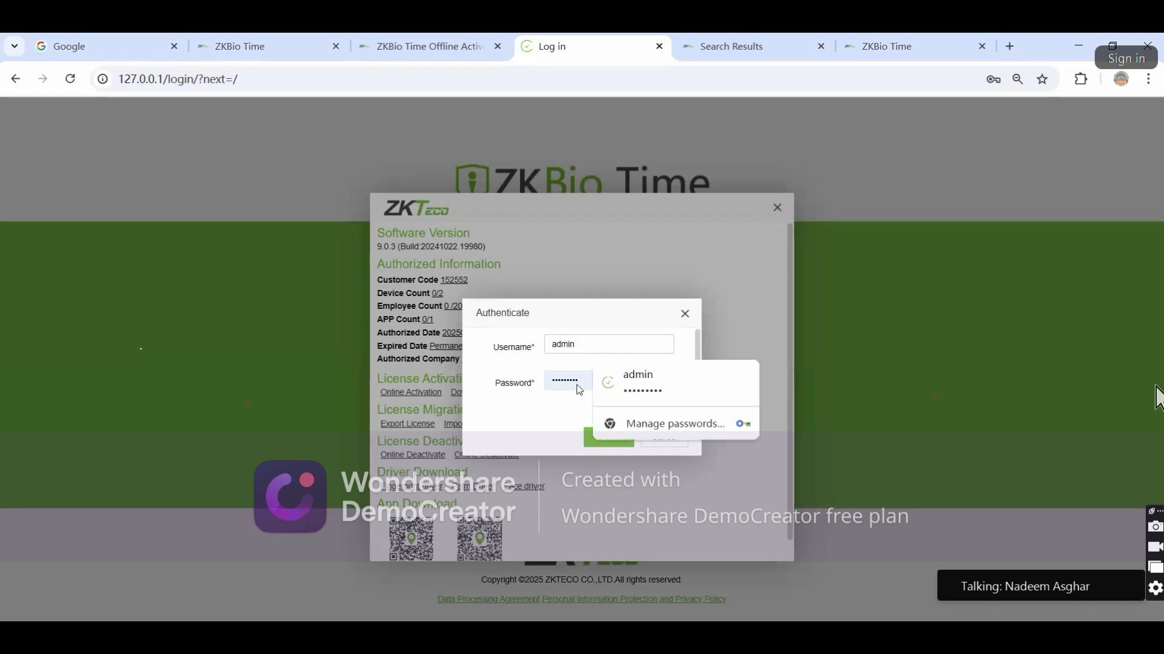
click(600, 440)
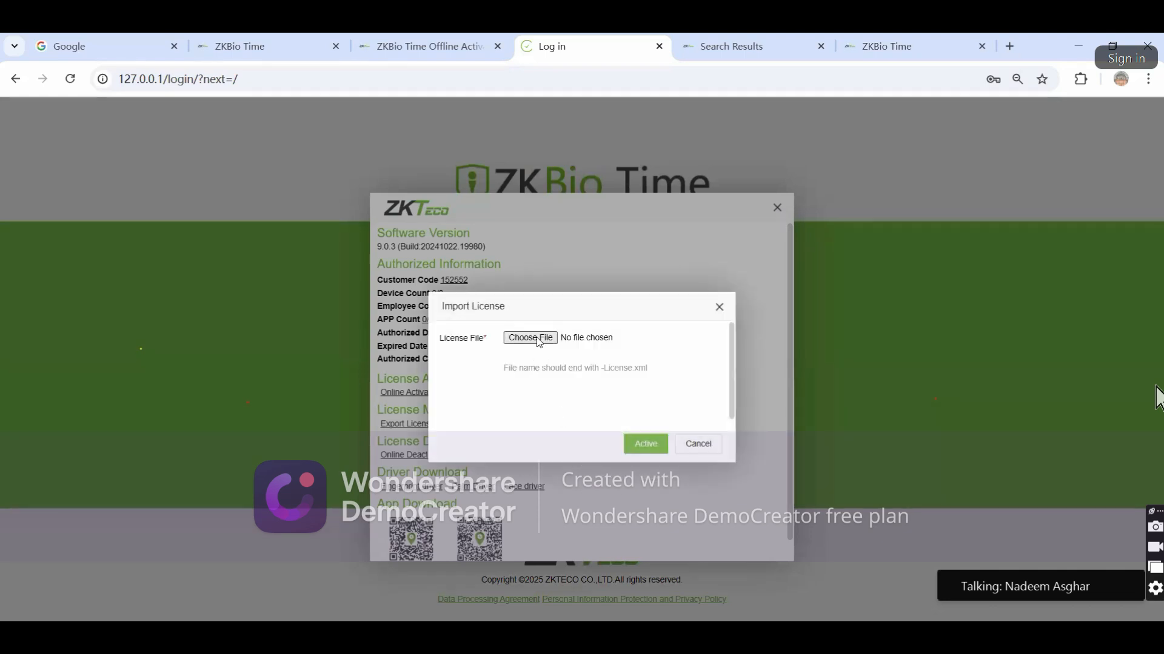
click(709, 447)
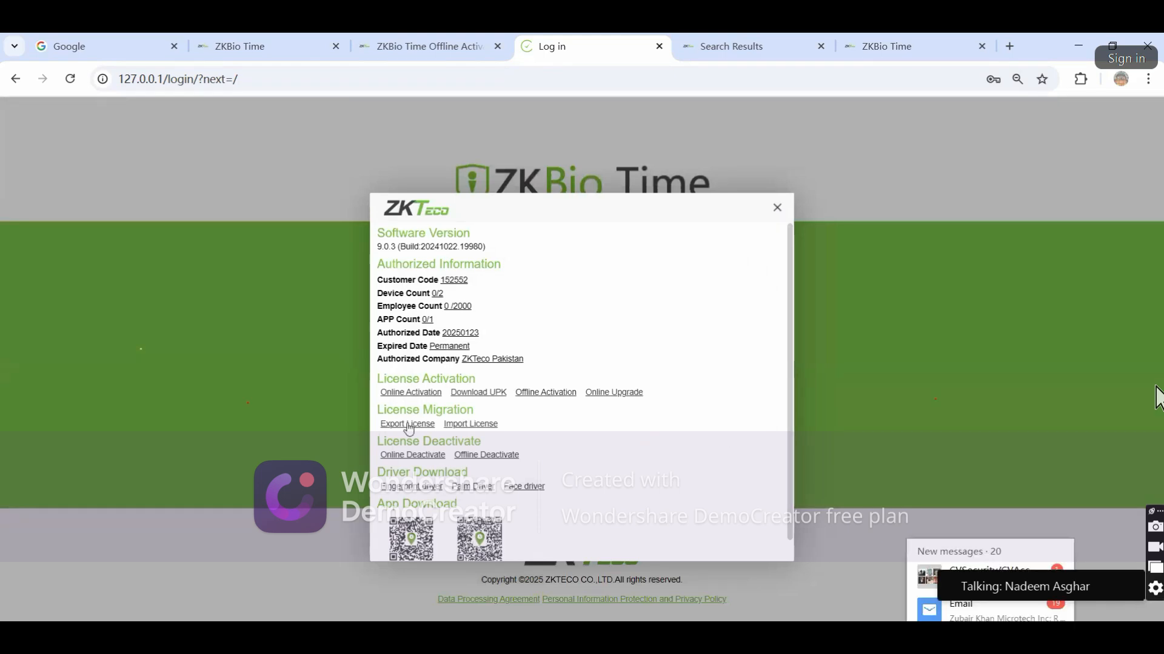
Highlight License Deactivate, then start Online Deactivate and authenticate as 'admin'
drag(378, 439, 542, 458)
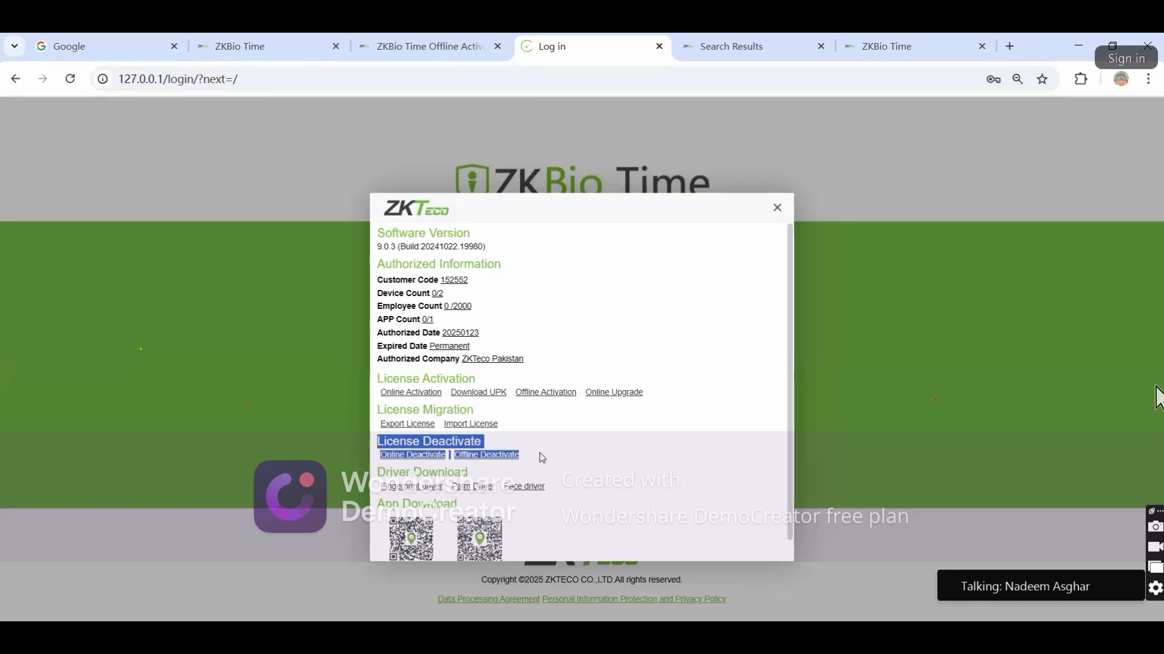
click(538, 448)
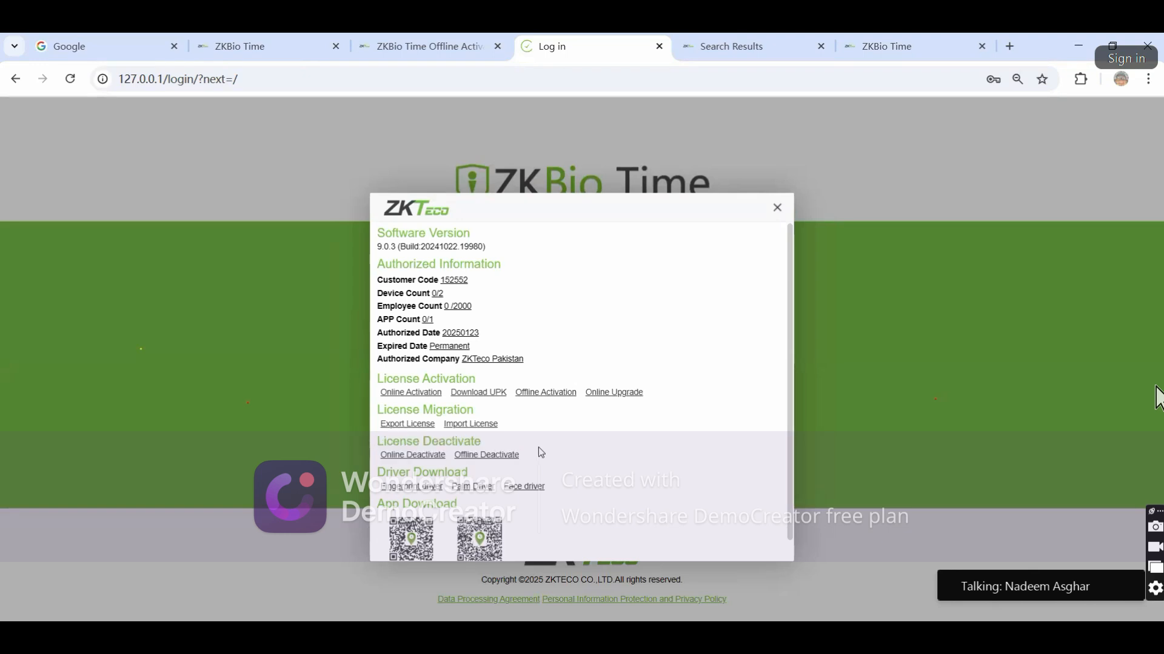
click(399, 456)
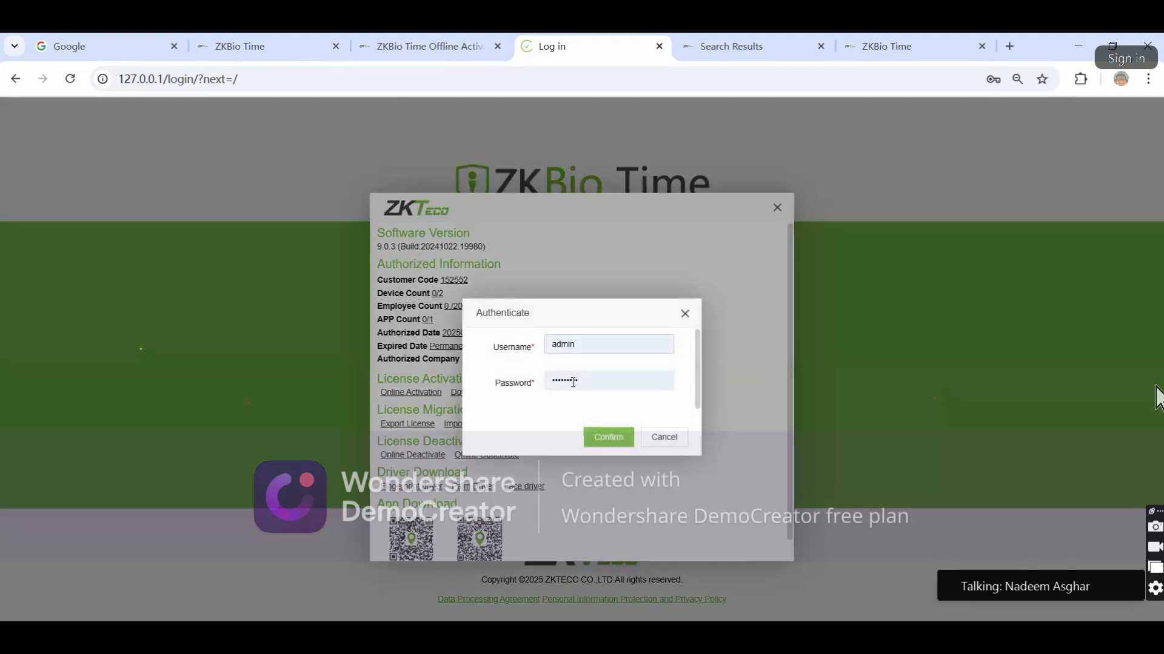
key(BackSpace)
key(BackSpace)
key(BackSpace)
key(BackSpace)
key(BackSpace)
text(admin)
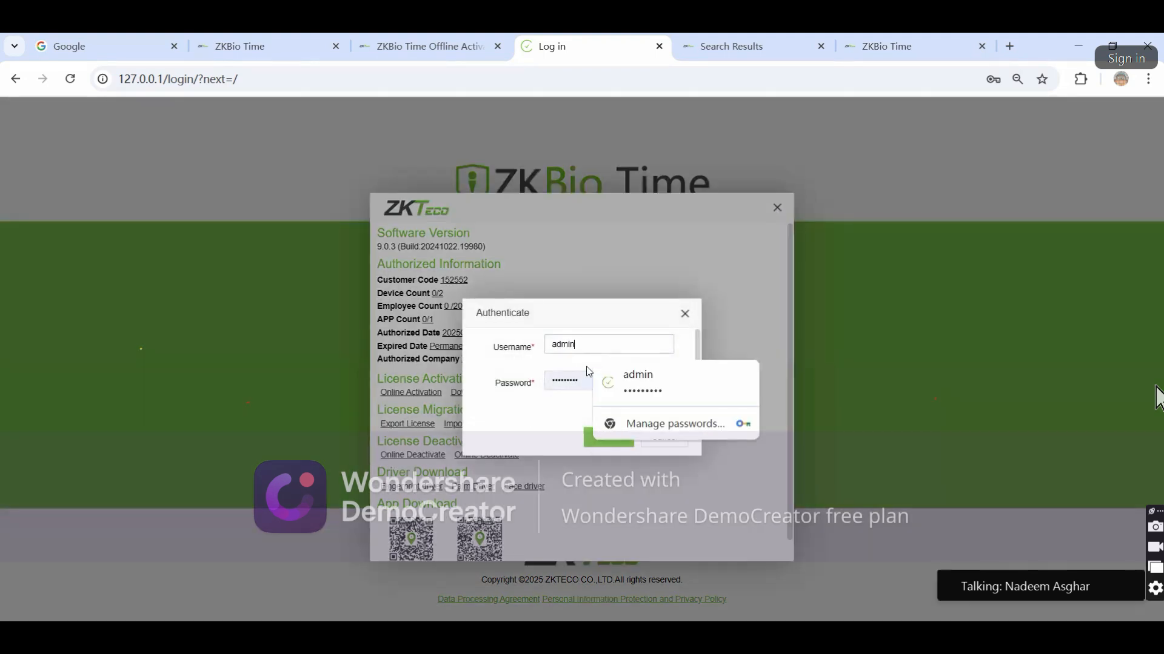
click(518, 445)
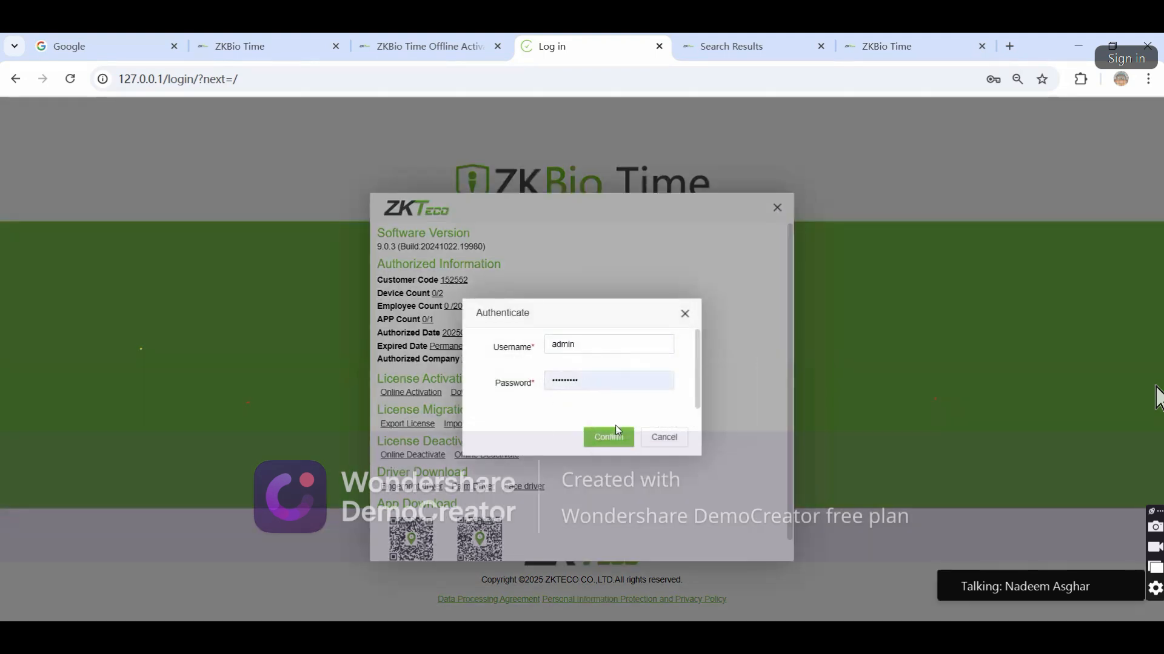
click(618, 434)
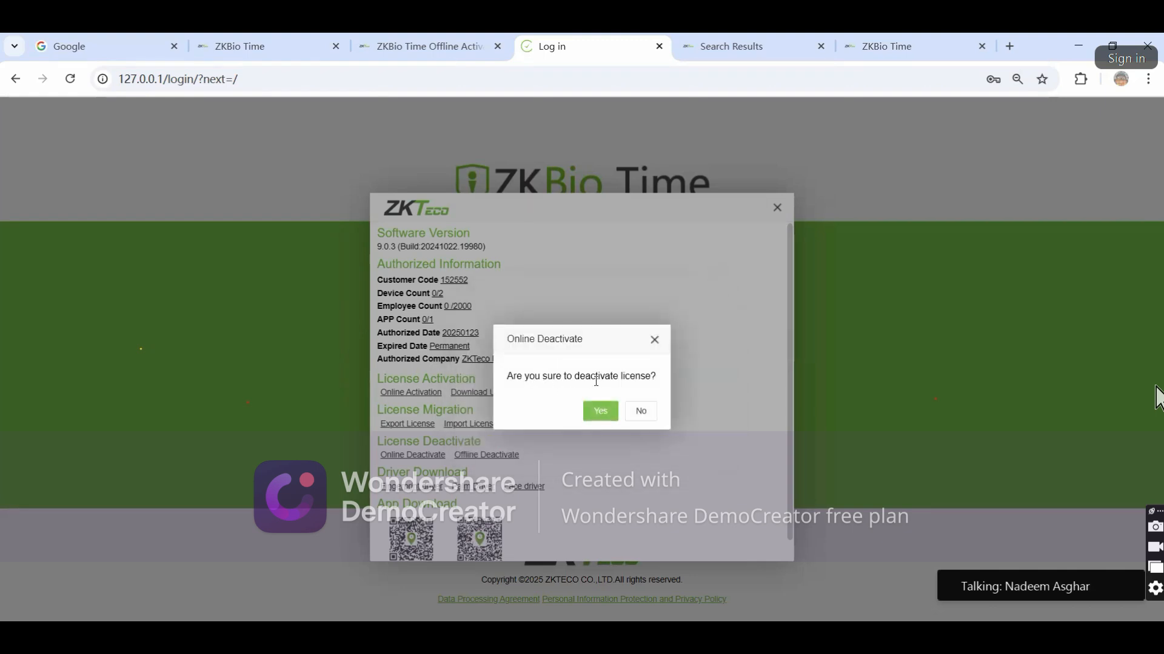
Confirm deactivation, download ZKBioTime-Reset-SN.xml, and close the SN prompt
click(601, 411)
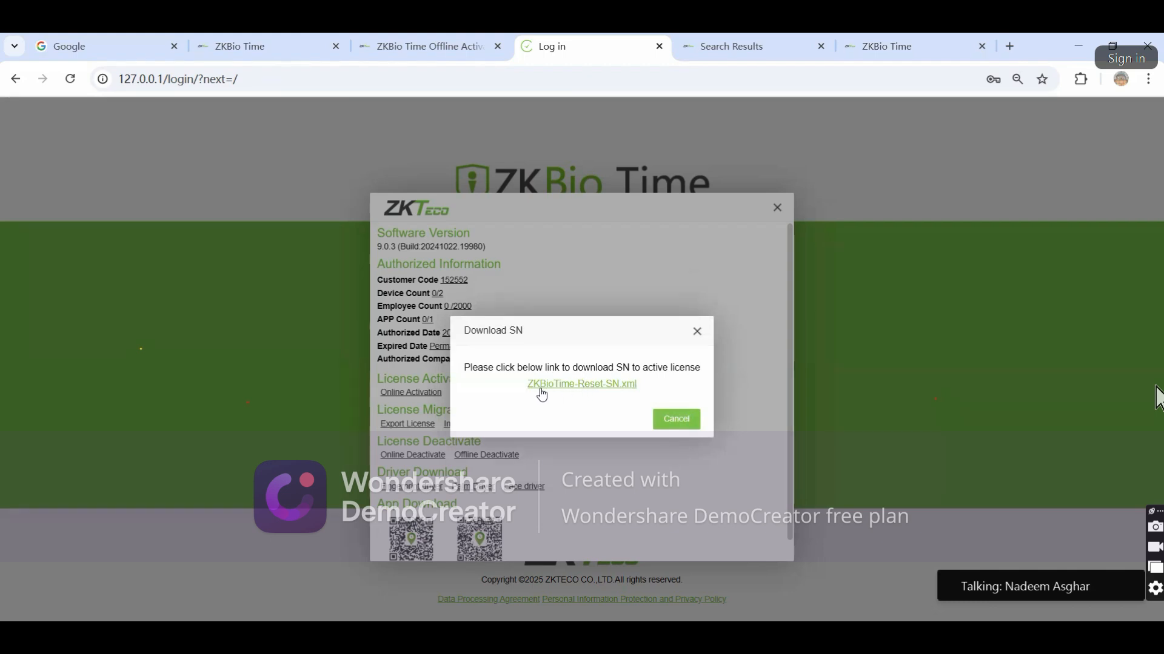
click(577, 387)
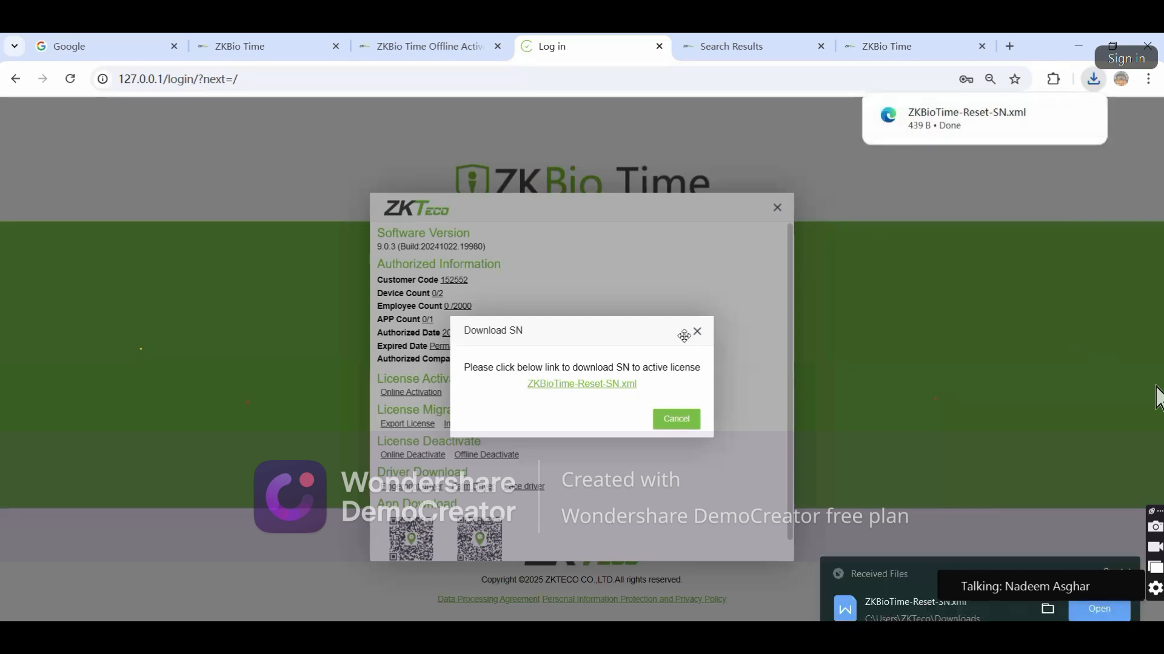
click(680, 420)
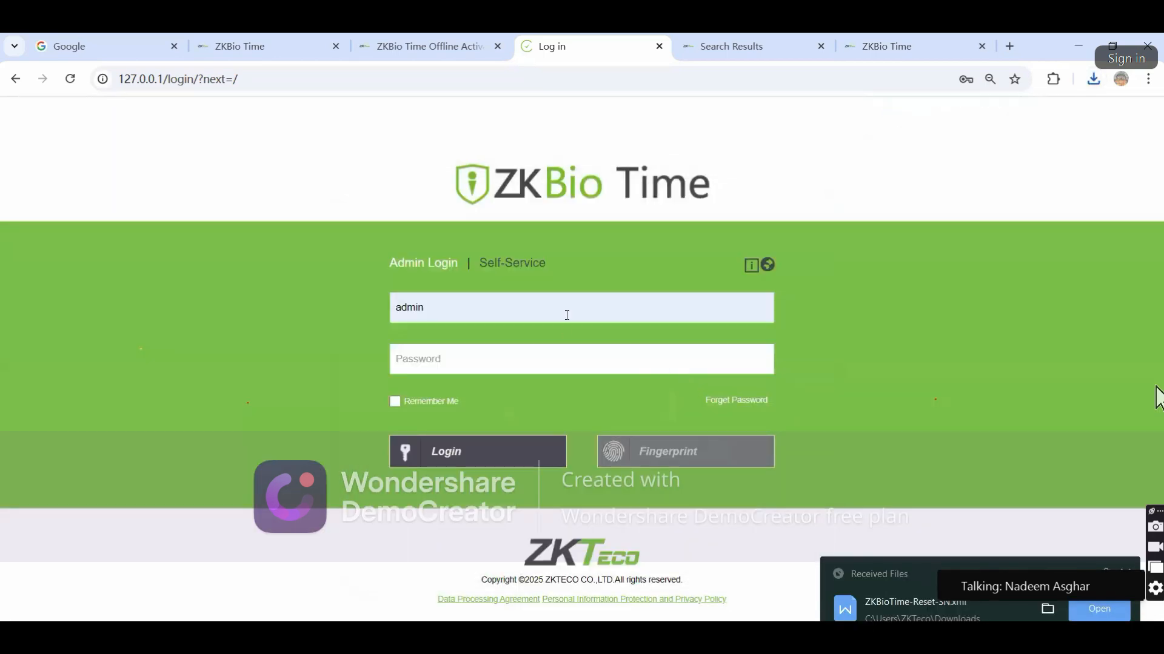
click(751, 265)
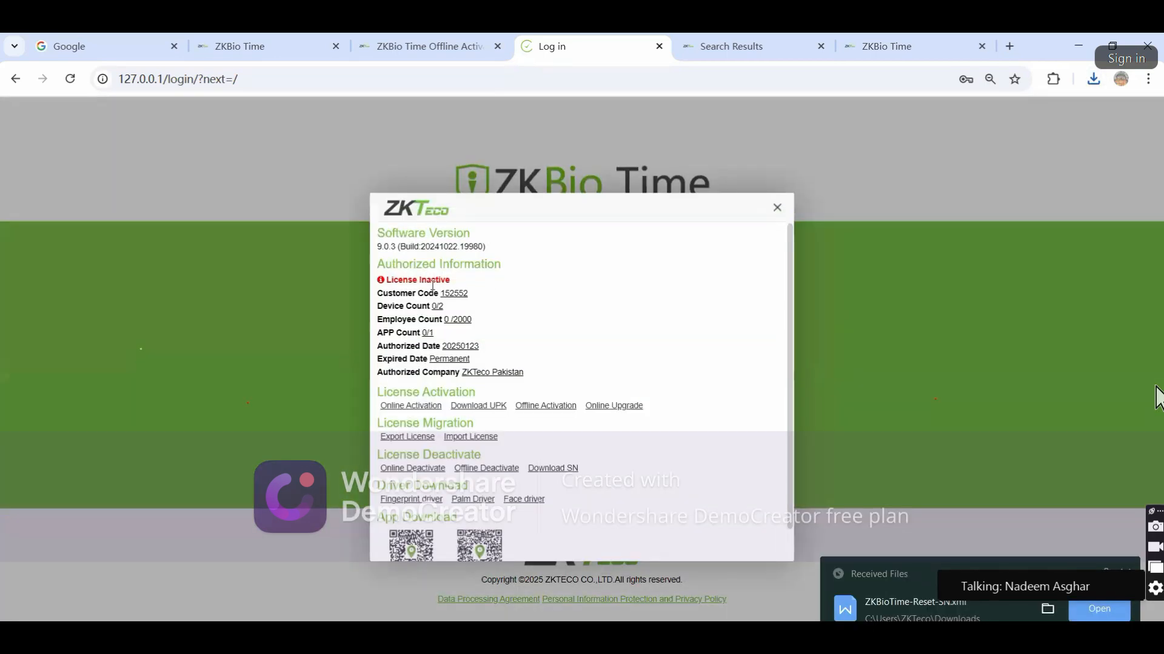
mouse_move(384, 280)
mouse_down()
mouse_move(464, 279)
mouse_move(374, 283)
mouse_up()
click(473, 284)
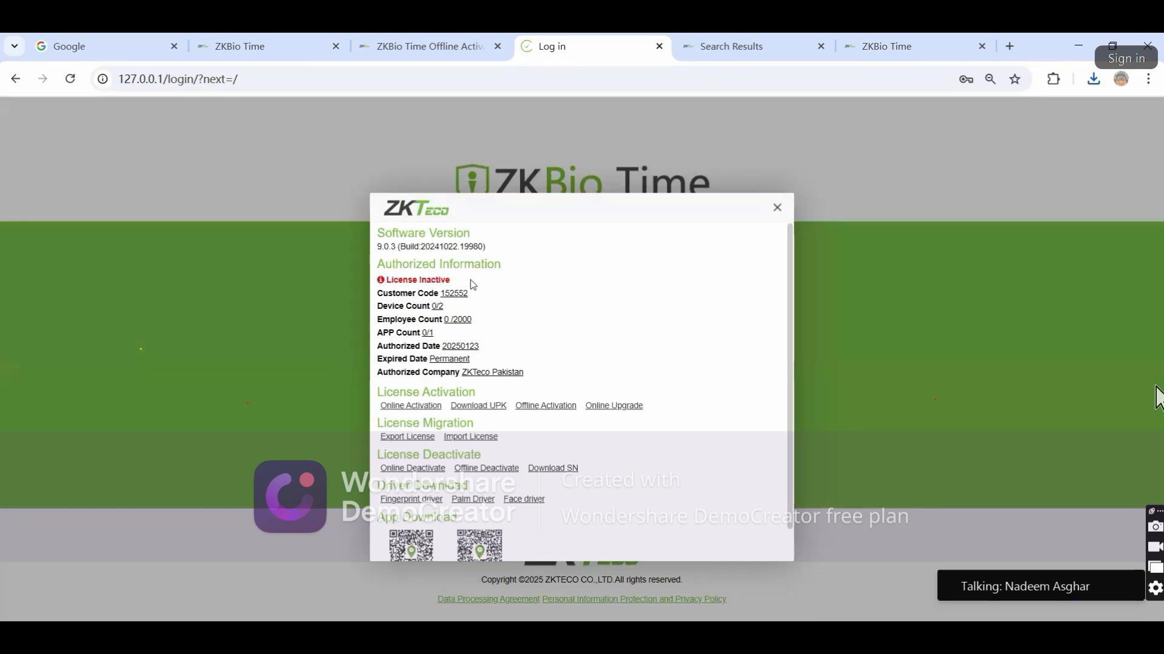
drag(378, 456, 484, 456)
drag(381, 472, 456, 469)
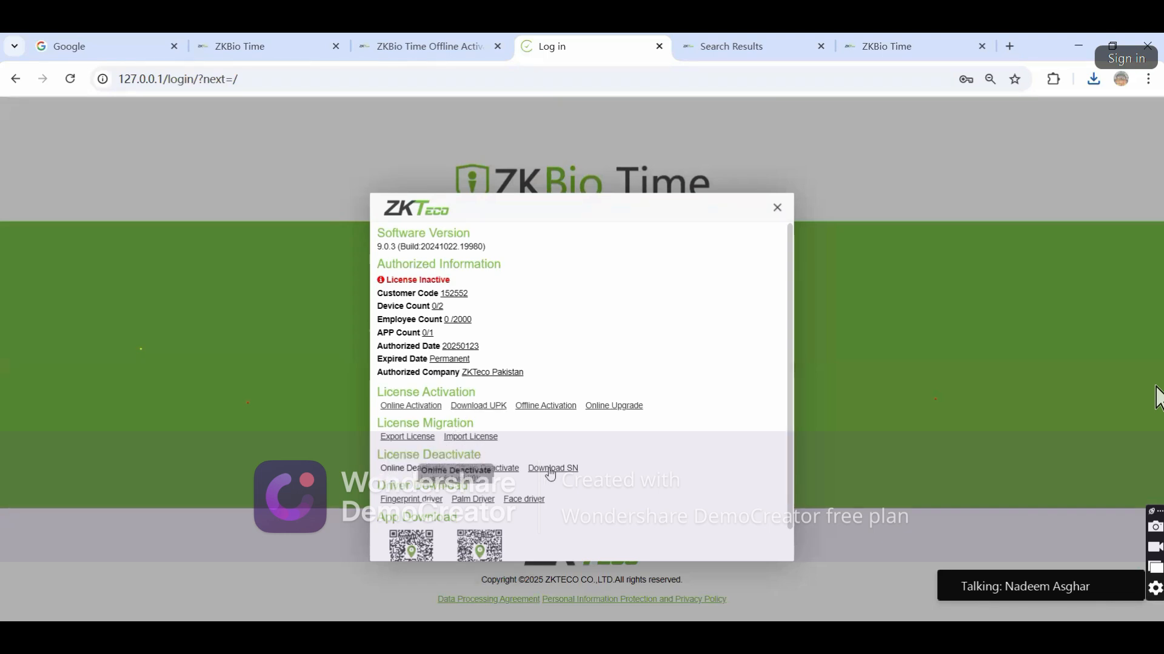
drag(544, 474, 546, 472)
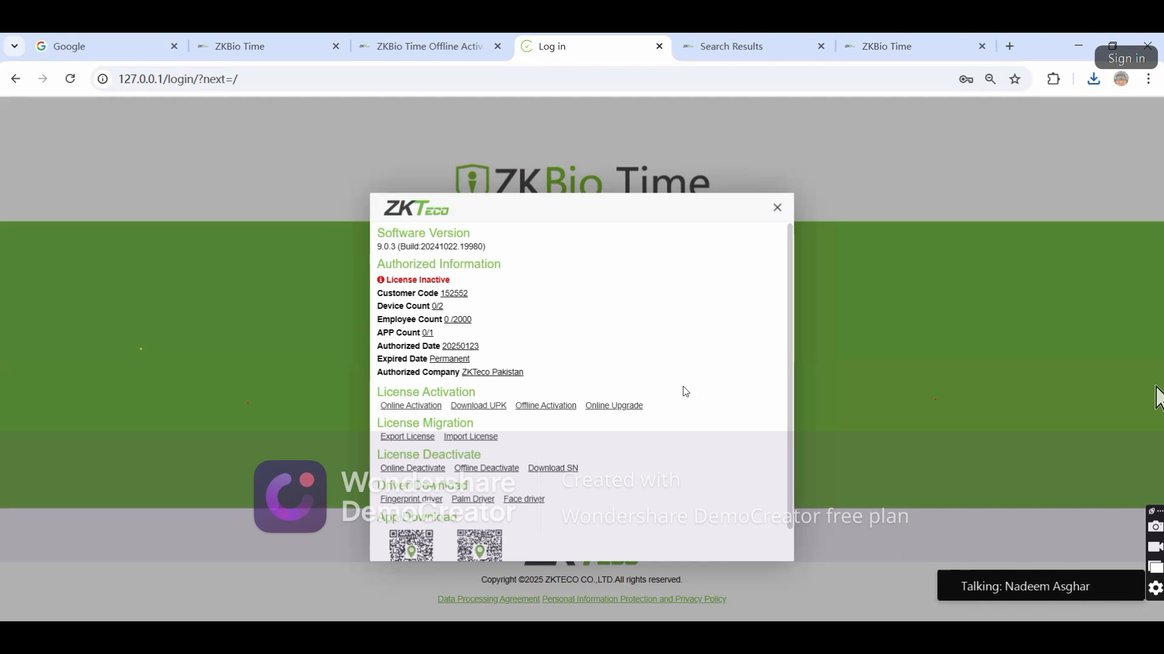
Request the SN file, authenticate as 'admin', and download ZKBioTime-Reset-SN.xml, closing the panels
click(551, 469)
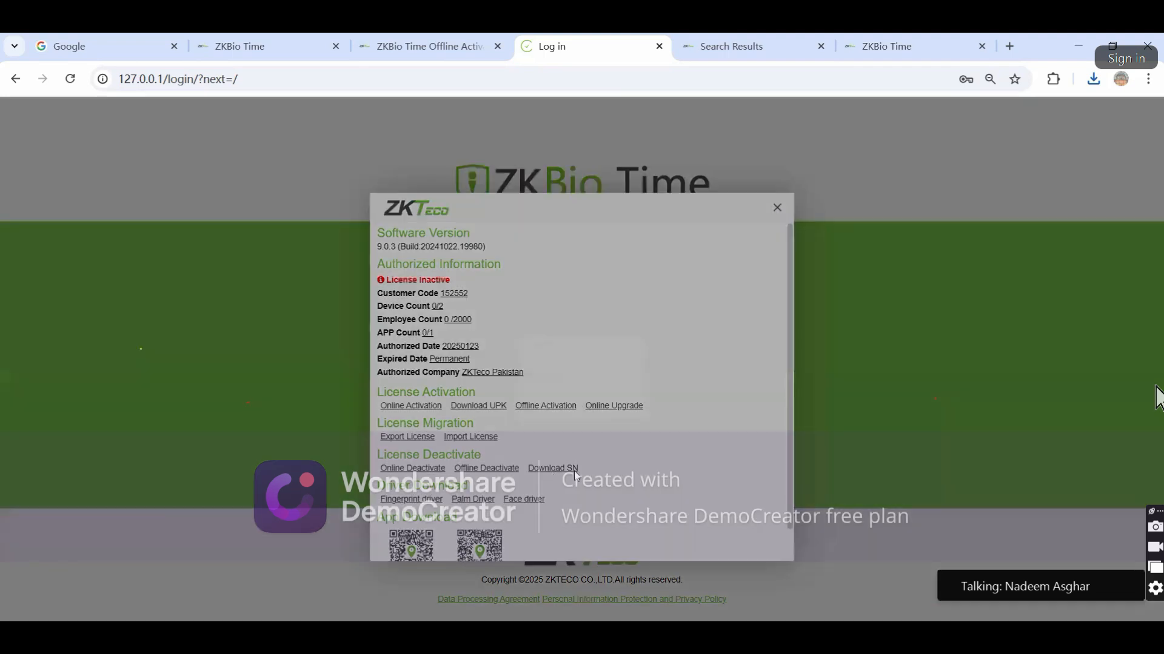
click(558, 343)
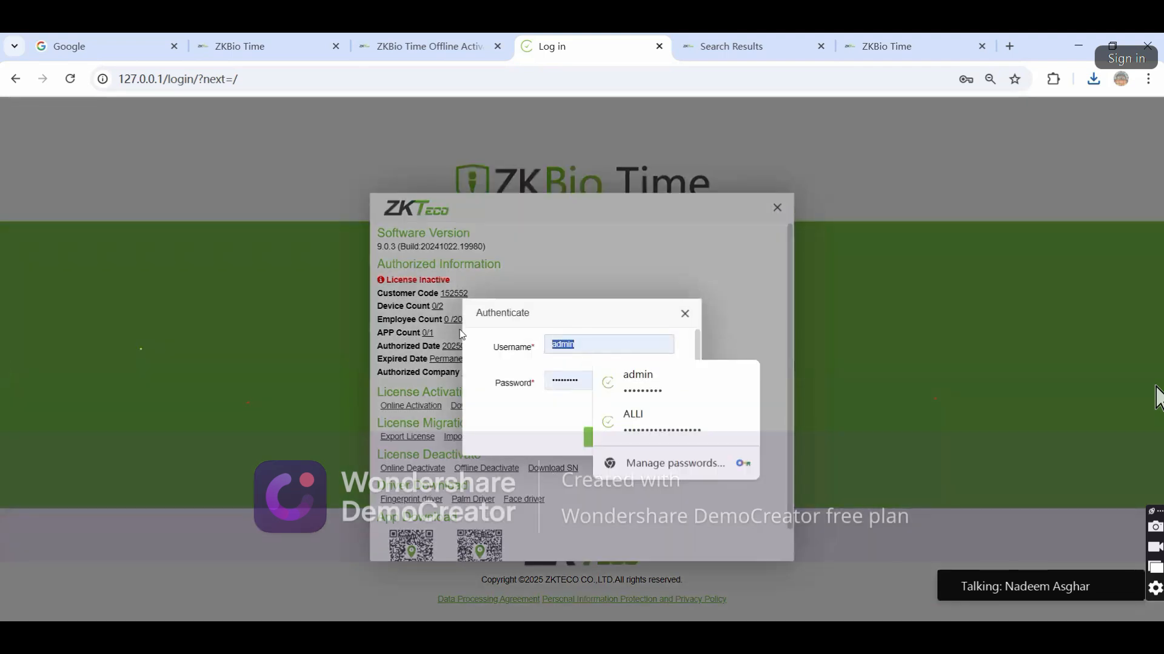
key(BackSpace)
key(BackSpace)
text(in)
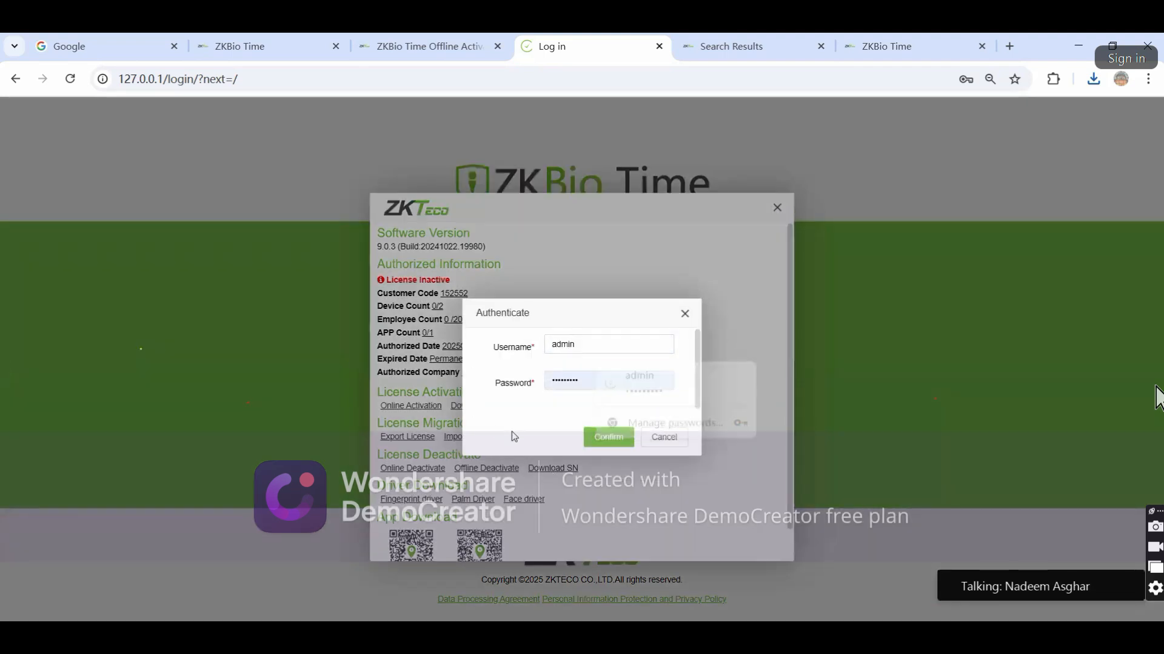
click(597, 438)
click(594, 412)
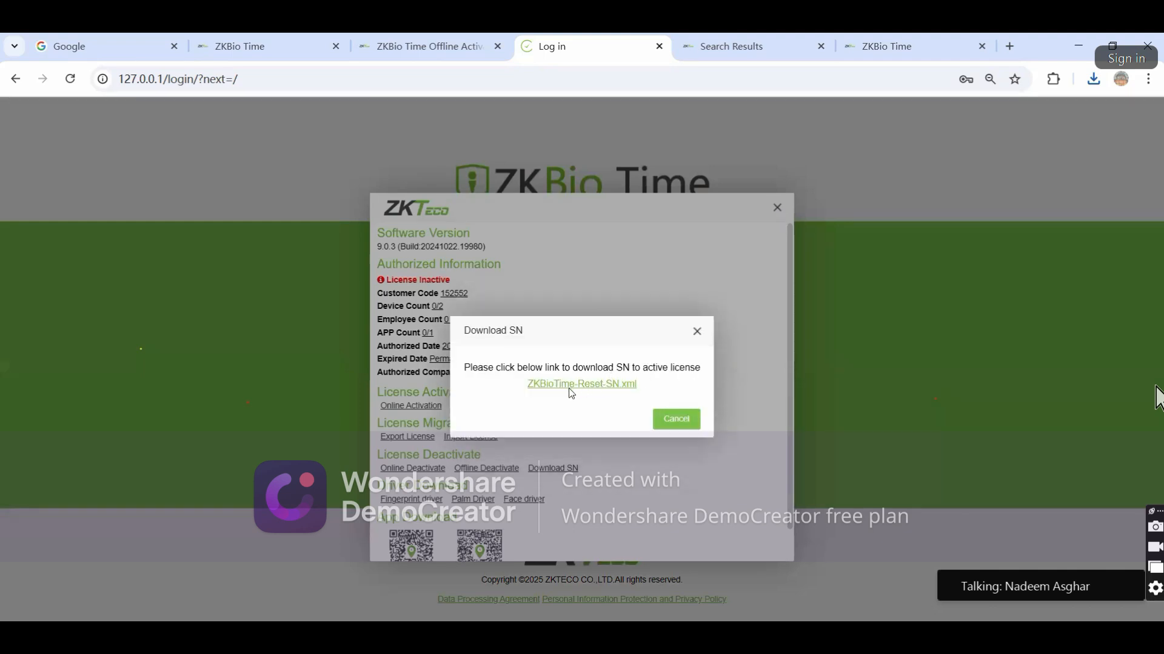
click(572, 388)
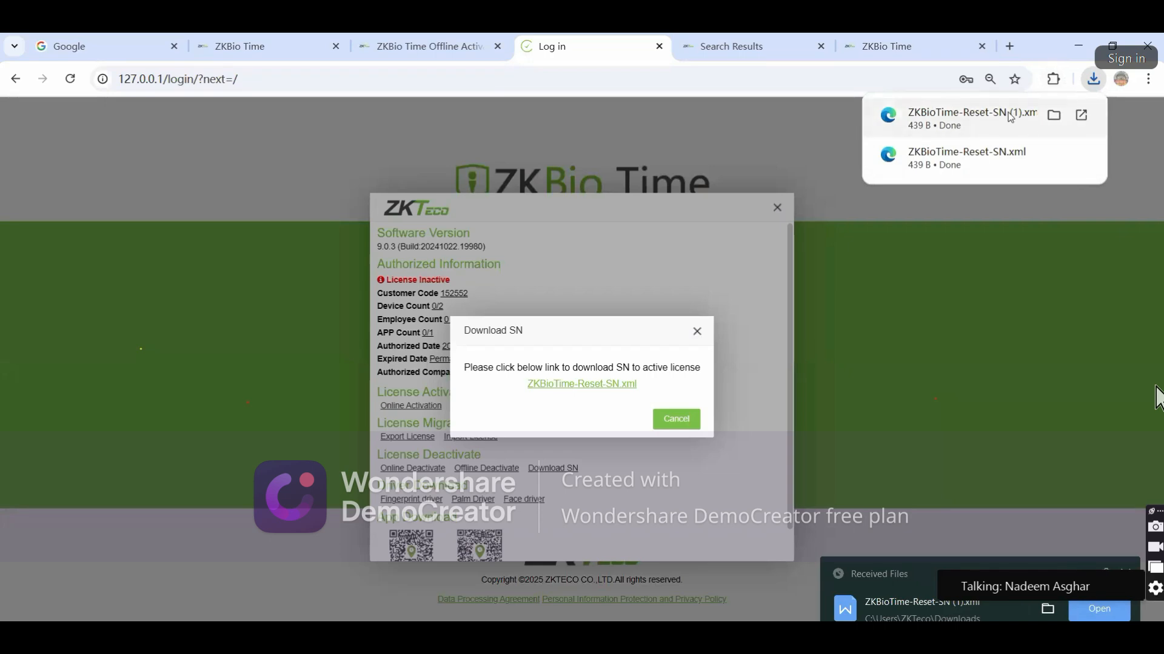
click(695, 419)
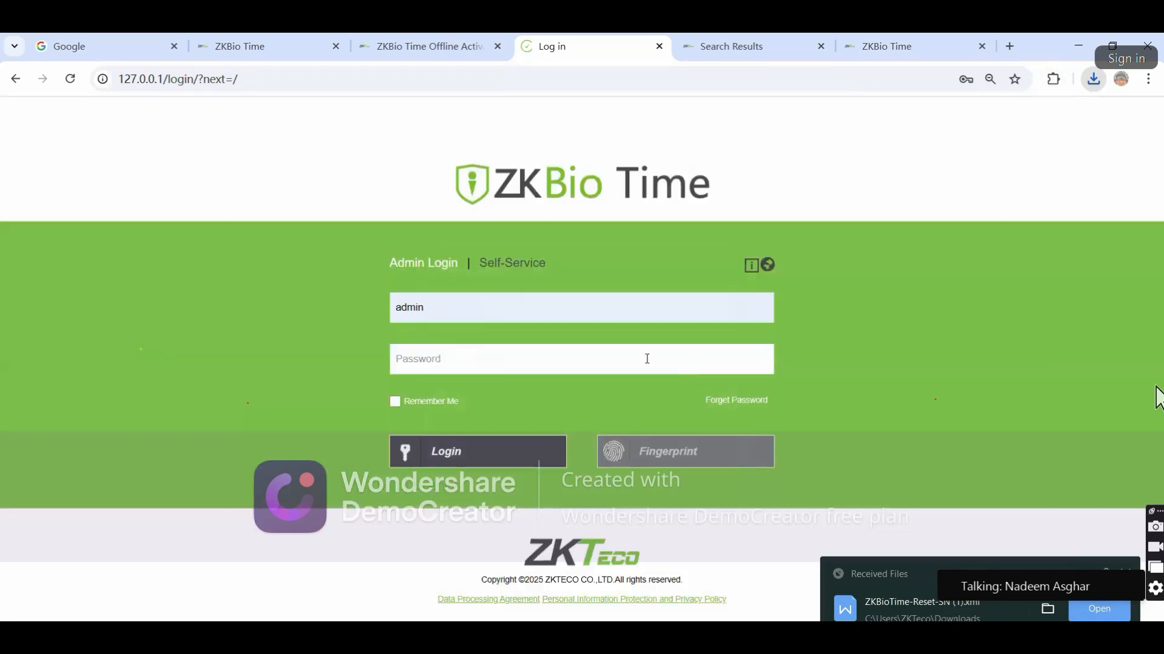
click(441, 316)
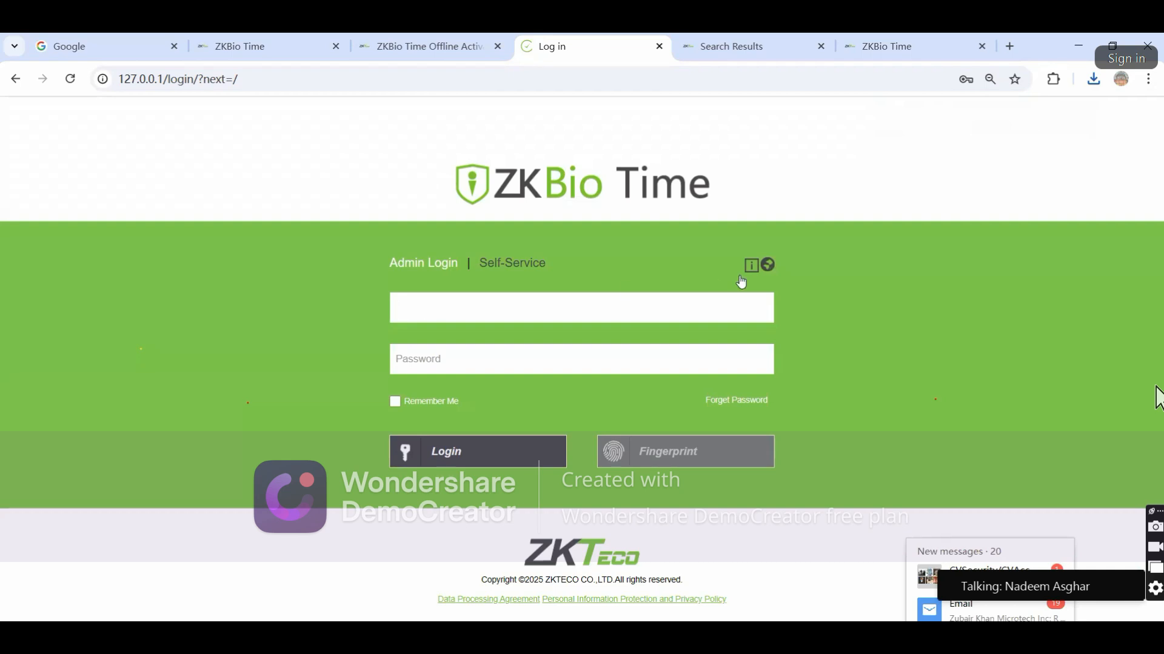
Show the downloaded SN file in its folder from Chrome's downloads, then minimize Explorer
click(1094, 78)
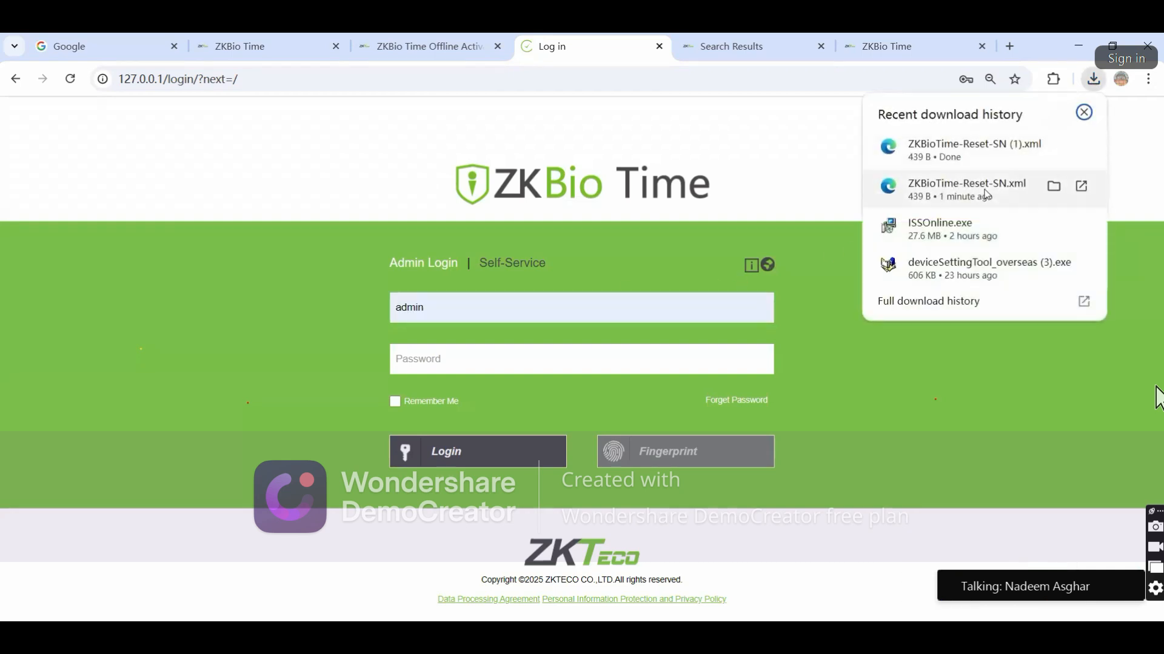
click(1053, 186)
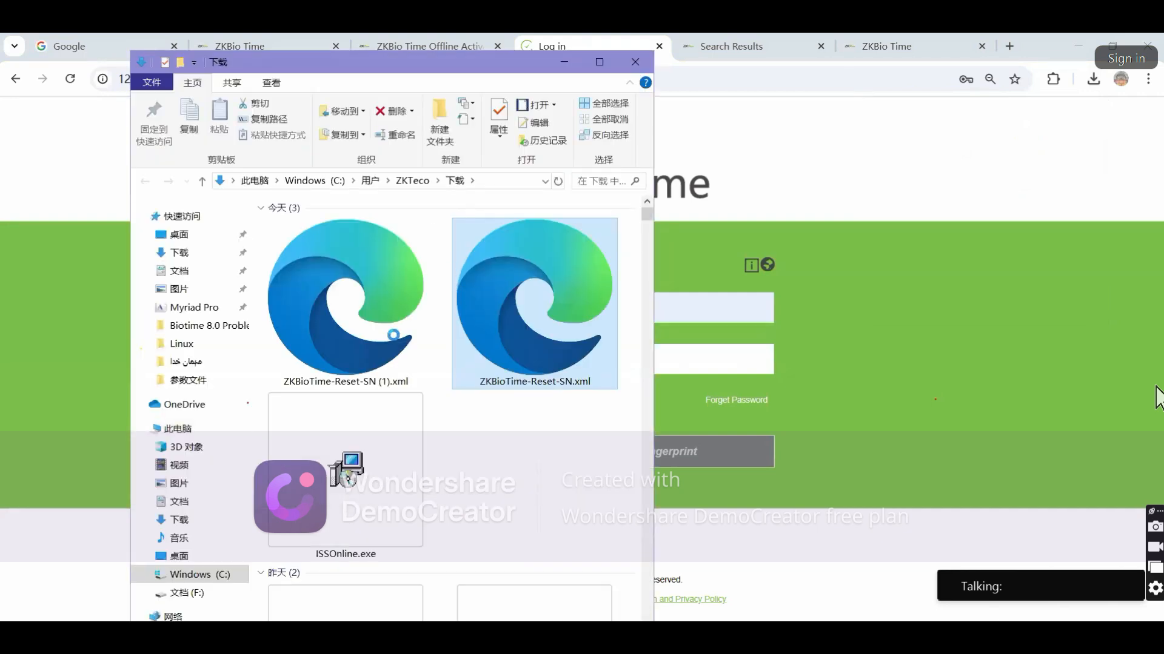
click(564, 62)
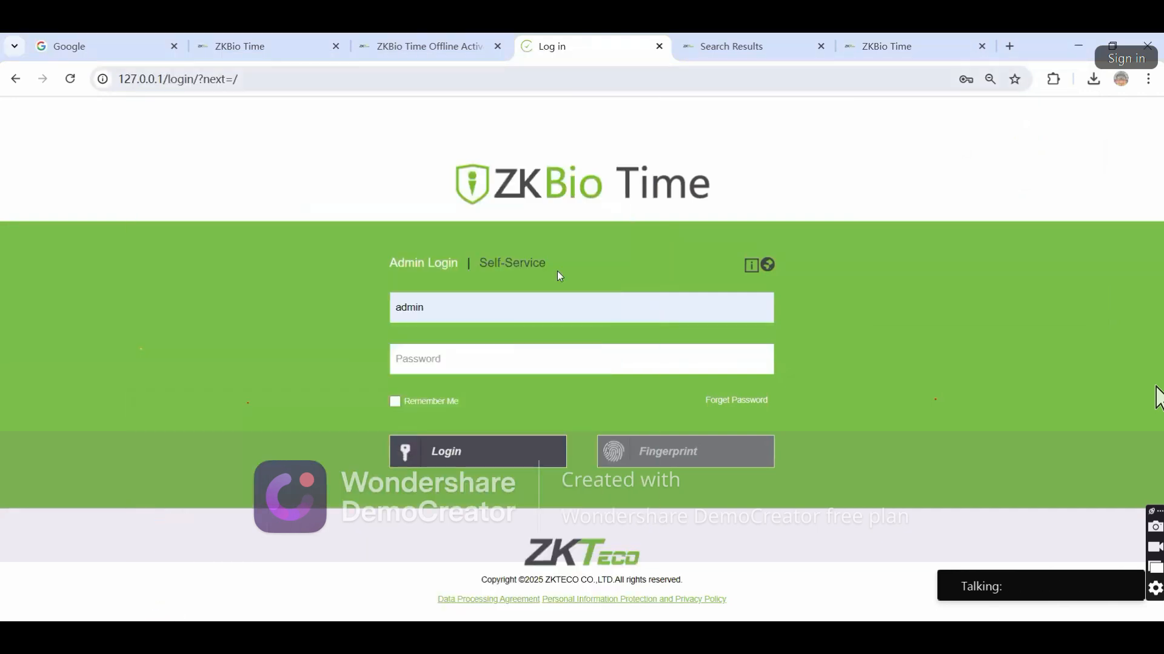
Start Online Activation from the license information and authenticate as 'admin'
click(751, 266)
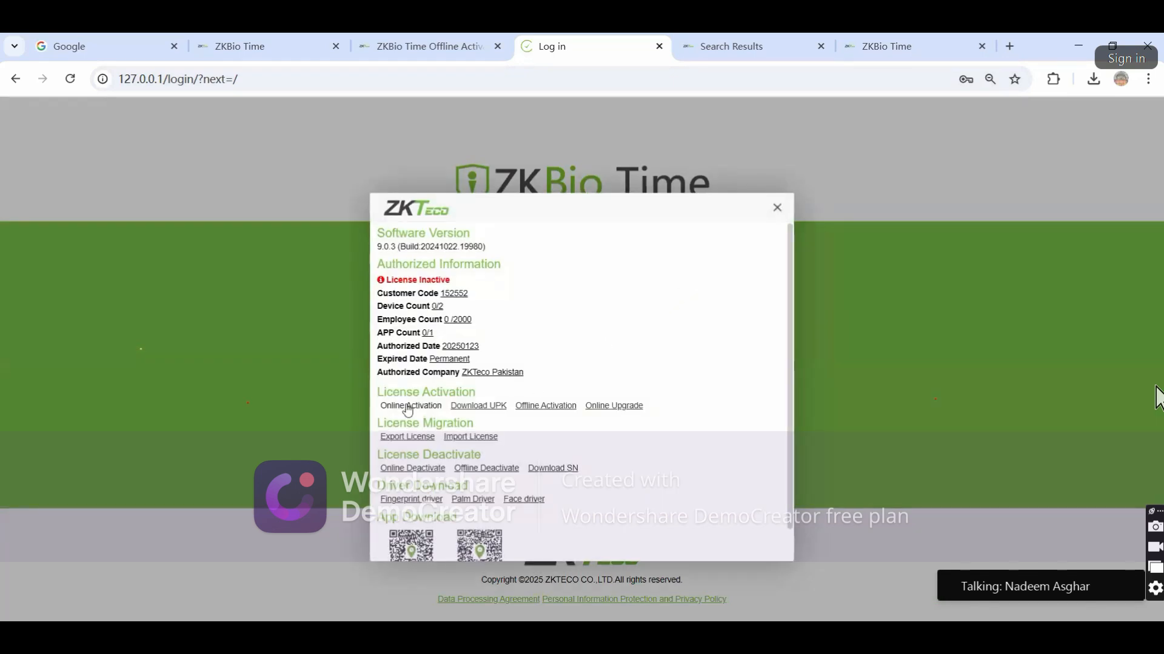
click(410, 405)
double_click(584, 346)
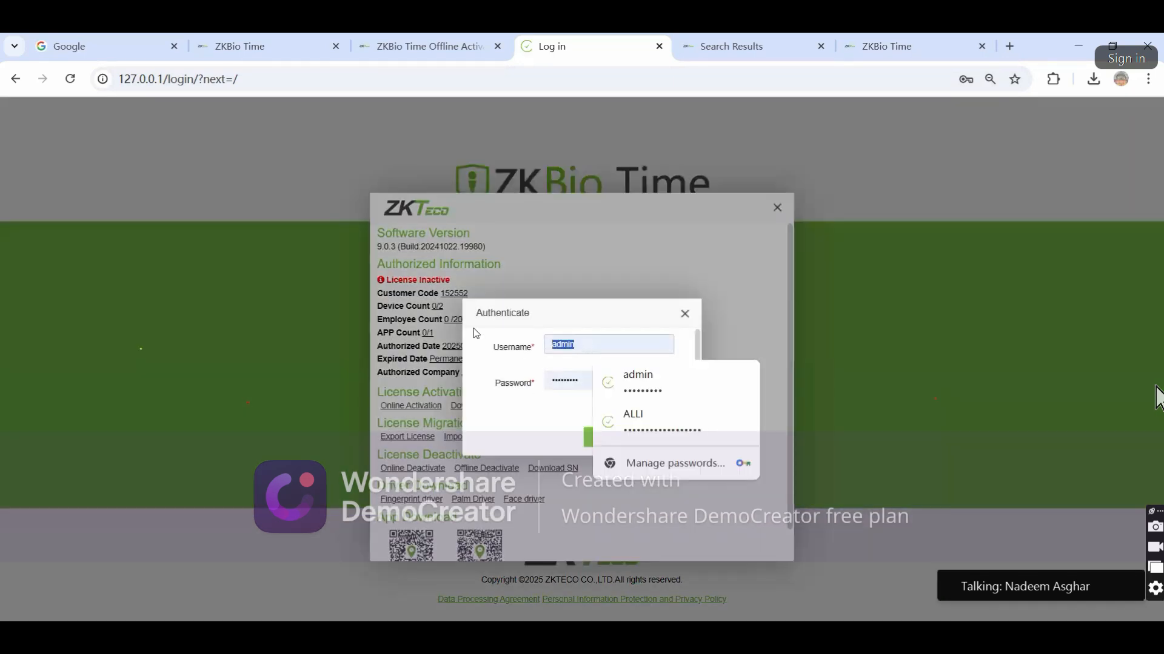
text(admin)
click(518, 427)
click(600, 440)
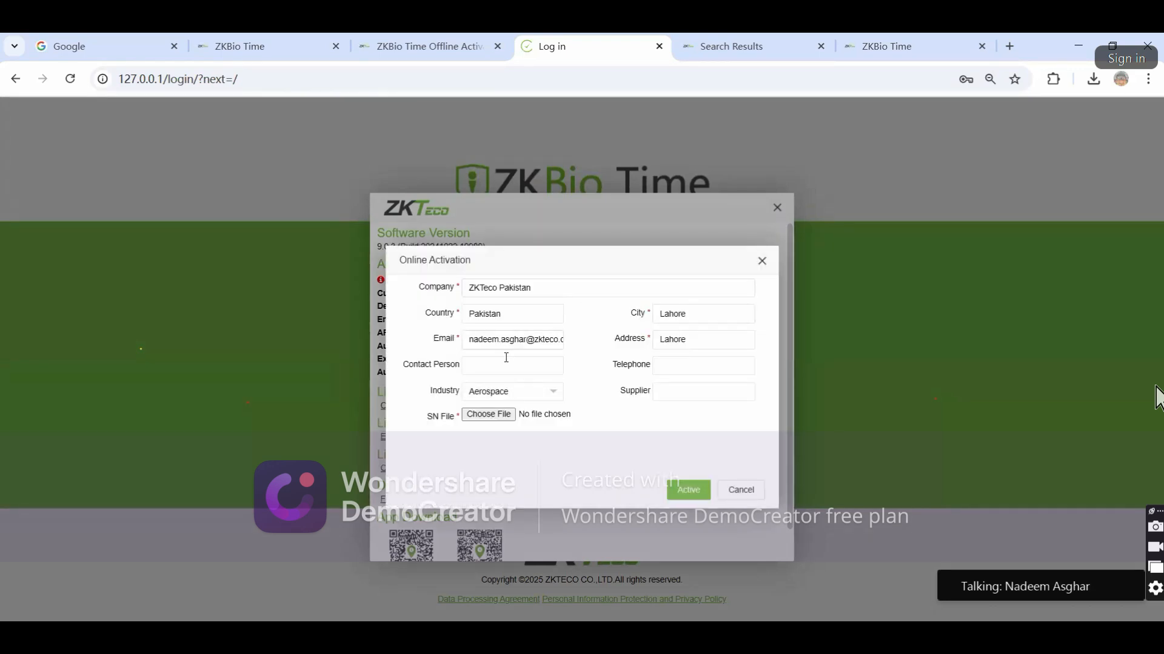
Attach ZKBioTime-Reset-SN.xml as the SN file and submit the activation with Active
click(488, 414)
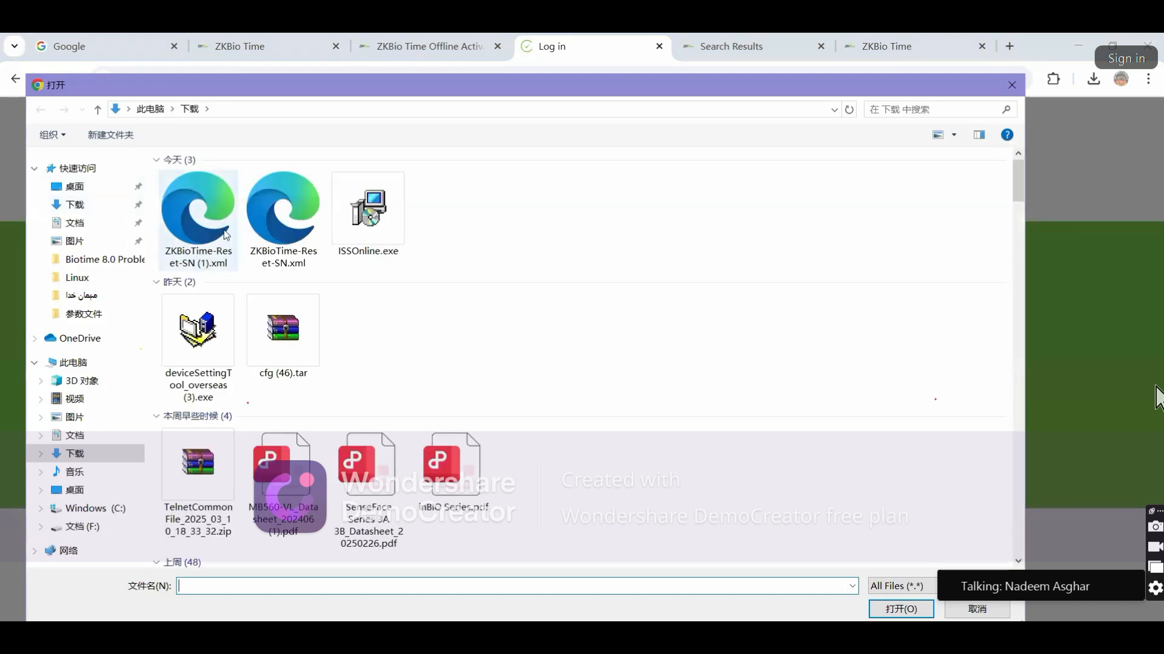
click(269, 222)
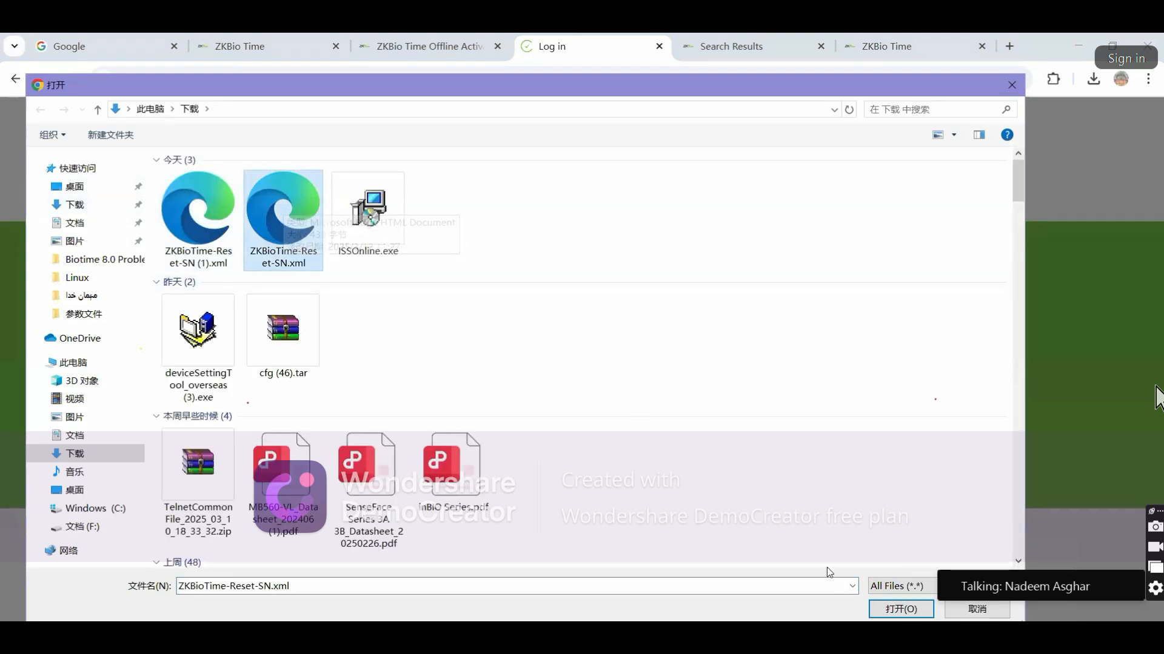
click(888, 611)
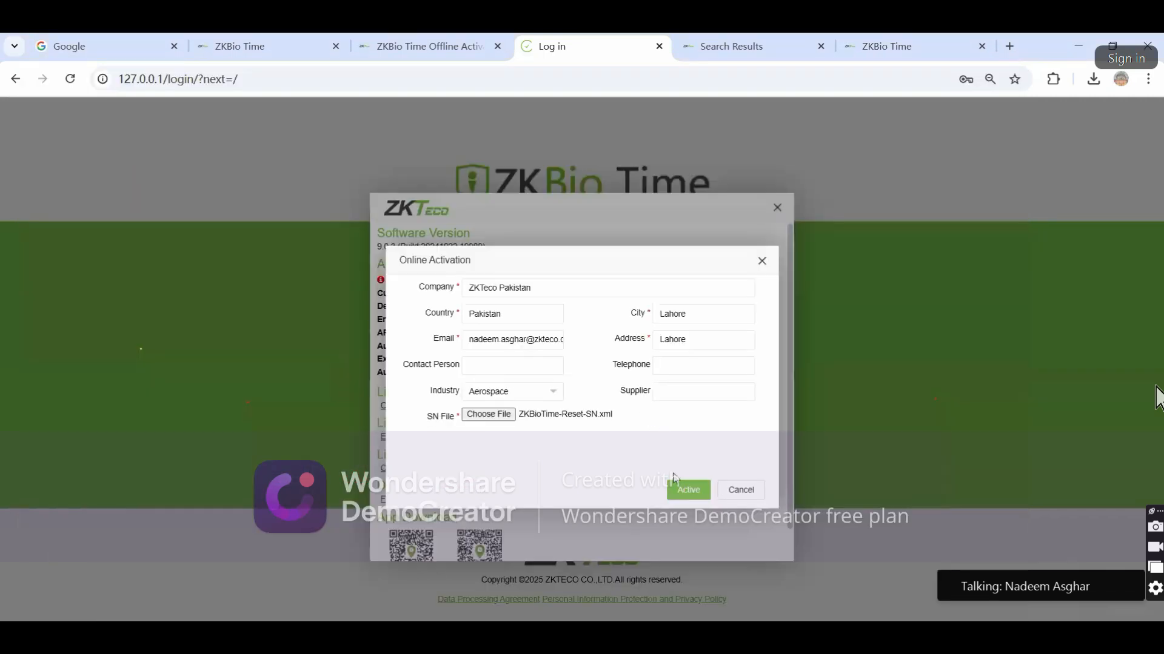
click(682, 489)
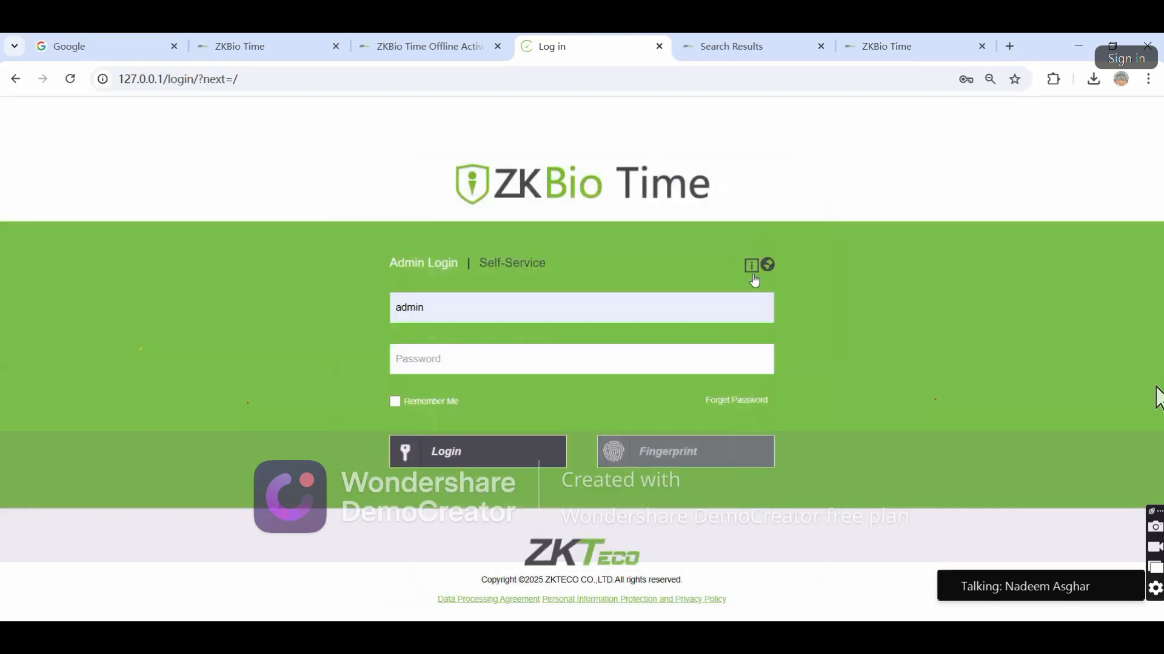
Reopen the license information and highlight the Authorized Information details
click(751, 266)
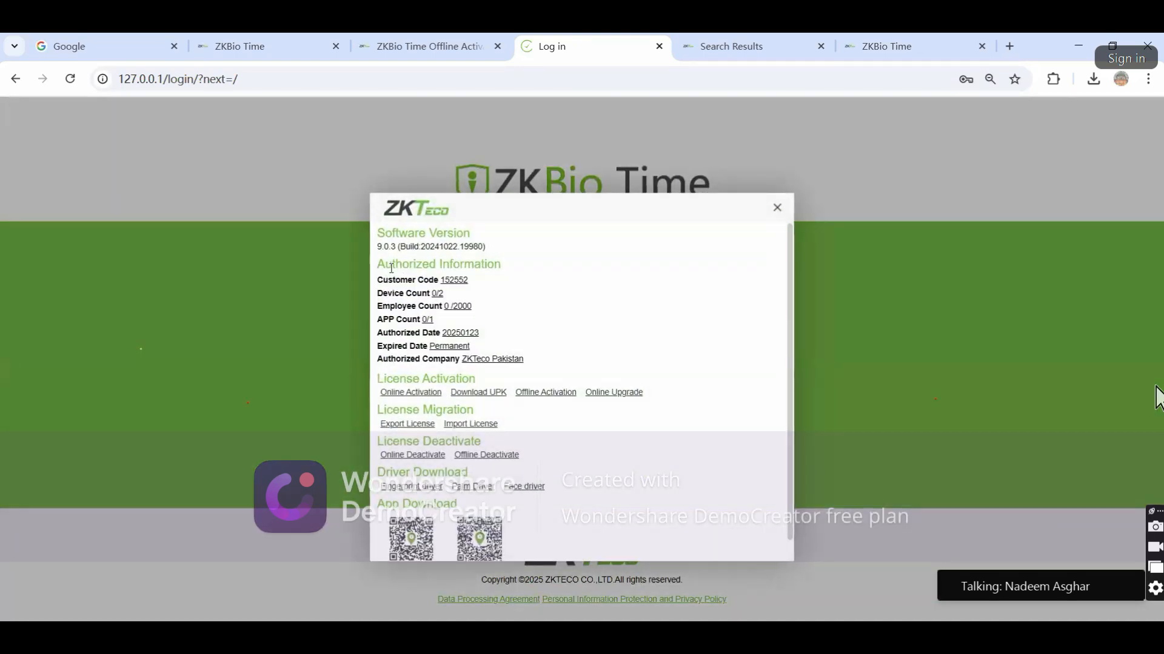
drag(376, 264, 595, 469)
click(538, 402)
Highlight the licensed limits: 2 devices, 2000 employees and 1 app
drag(377, 294, 478, 322)
drag(404, 319, 430, 296)
click(509, 326)
Run an online license upgrade with the admin username and approve it
click(614, 393)
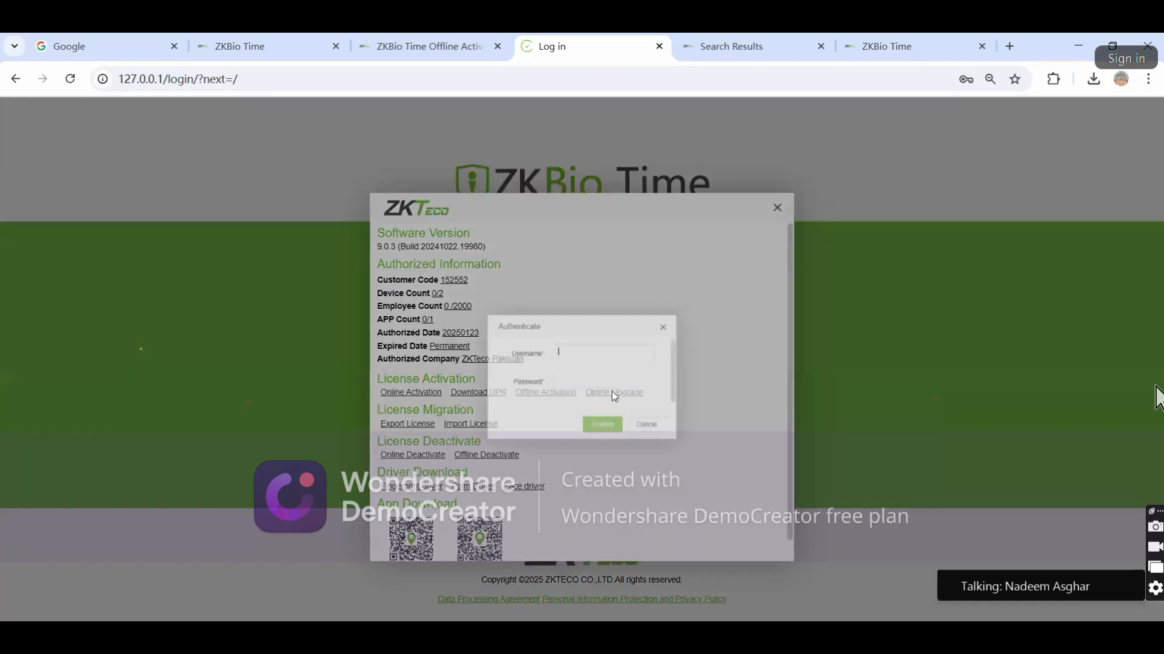
click(586, 347)
key(BackSpace)
key(BackSpace)
key(BackSpace)
key(BackSpace)
key(BackSpace)
text(admin)
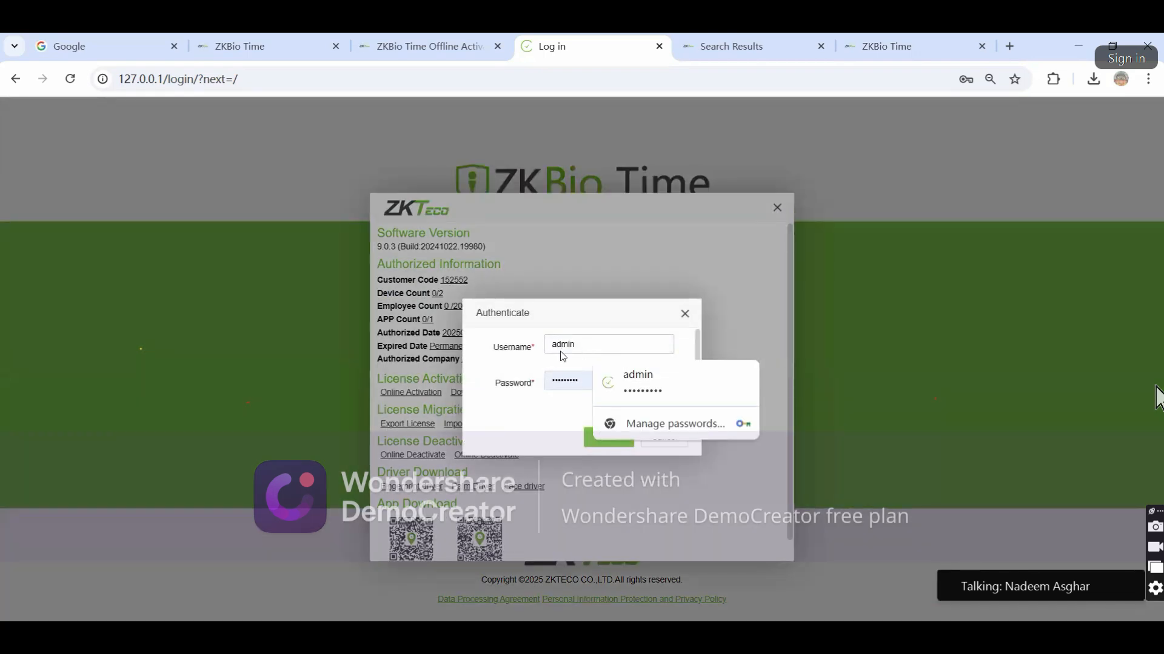
click(565, 448)
click(603, 445)
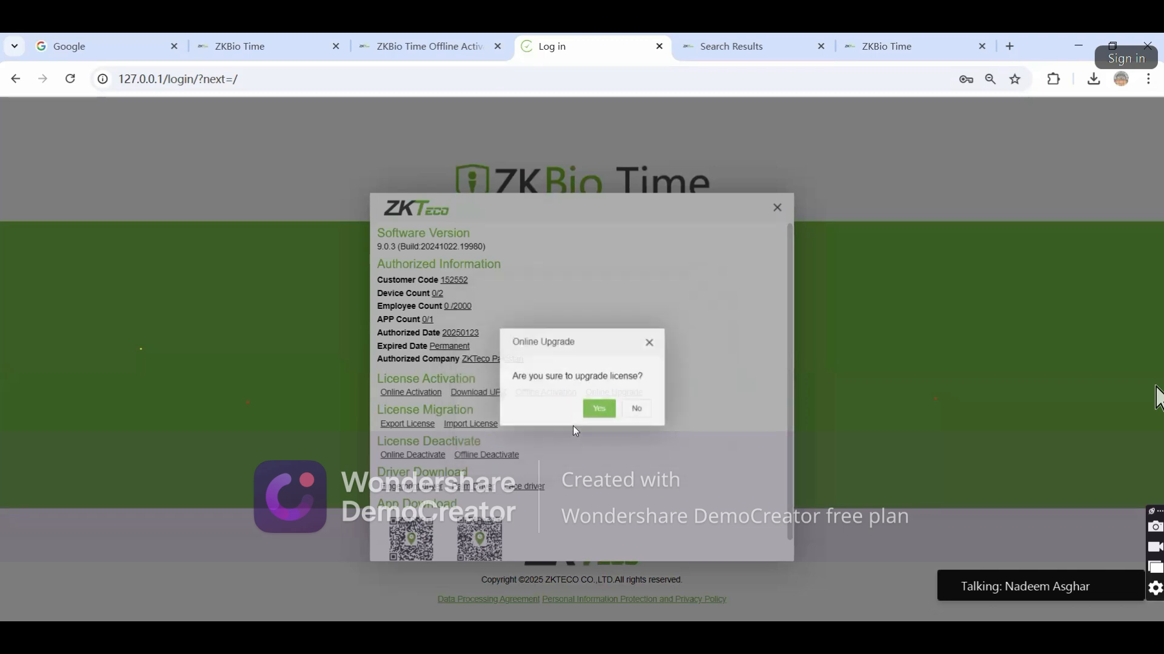
click(608, 412)
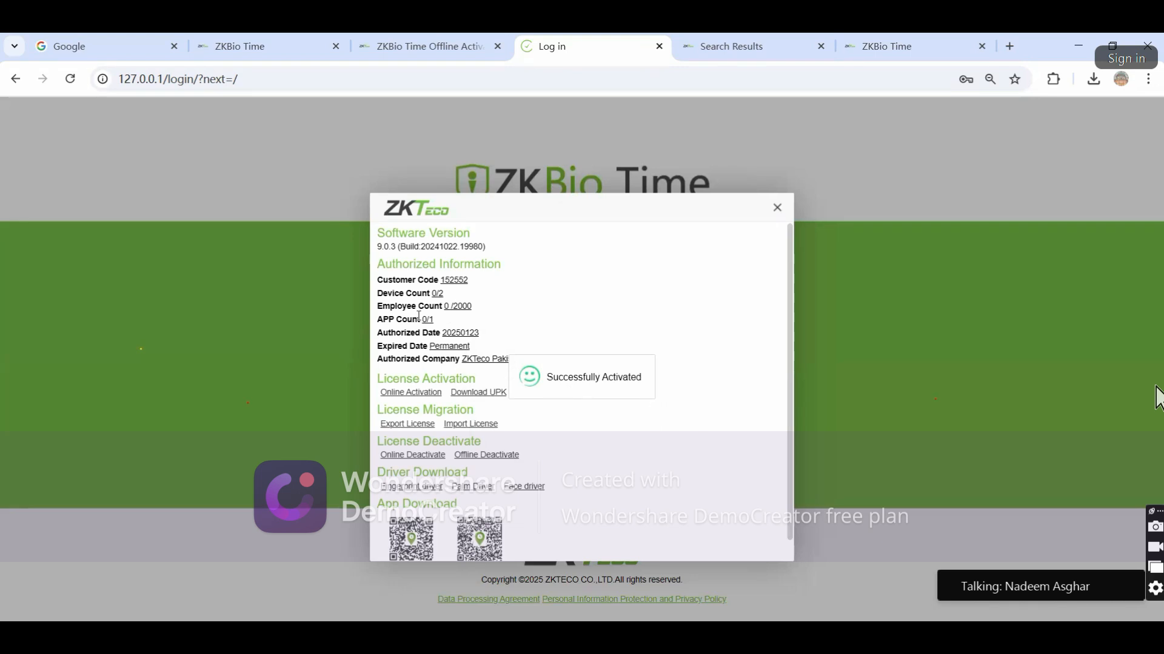
Highlight the license counts, pointing out the device limit of 2
drag(376, 293, 467, 322)
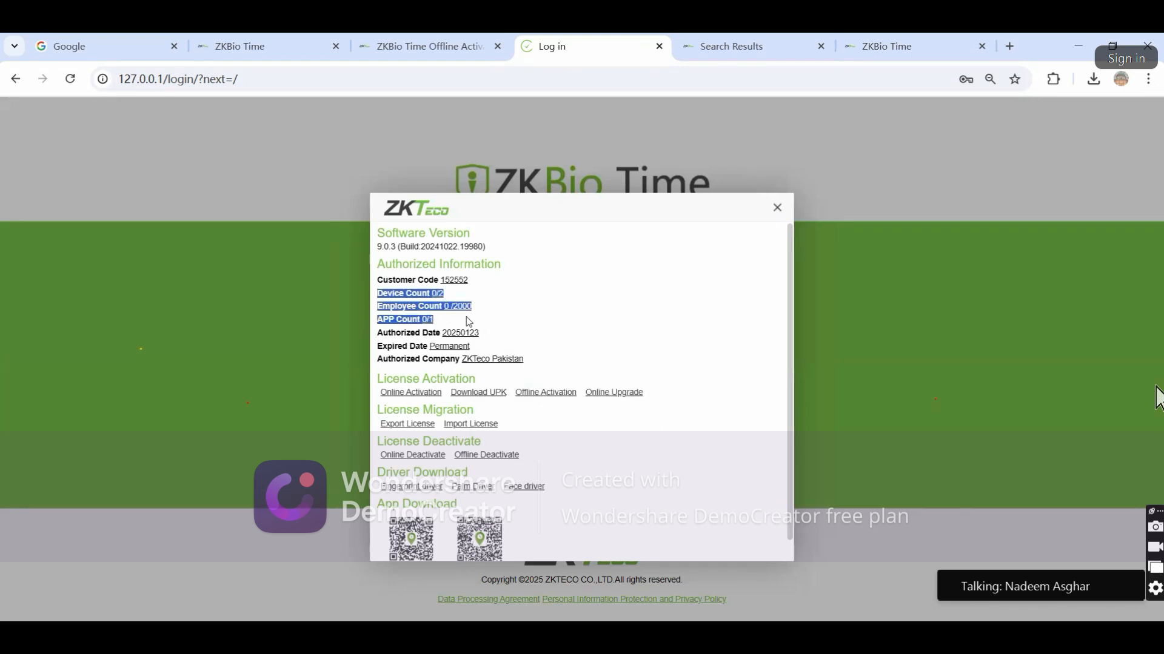
drag(445, 294, 485, 309)
click(428, 321)
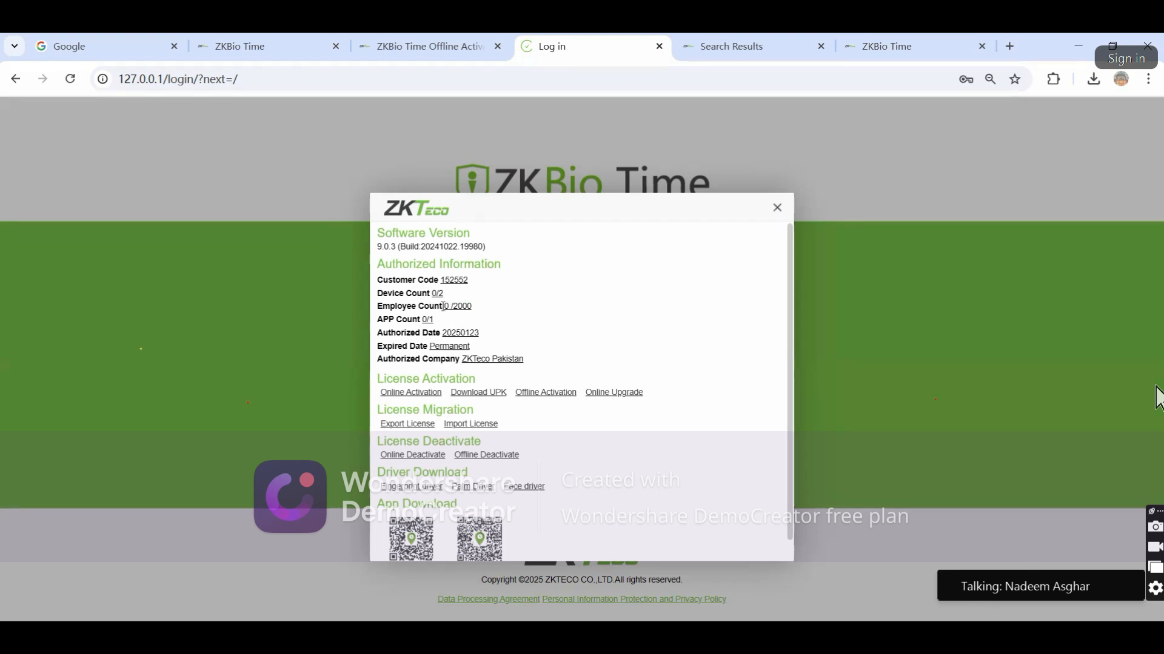
Scroll to highlight the app download QR codes, then back up to Software Version
scroll(548, 350, down, 1)
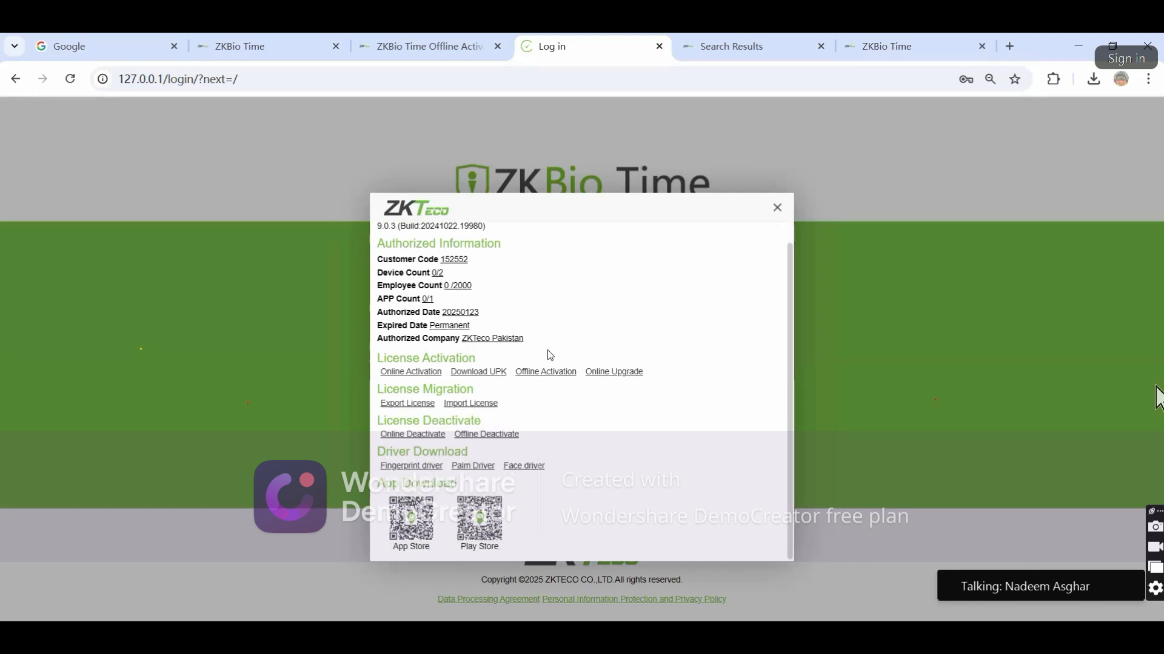
drag(379, 482, 502, 520)
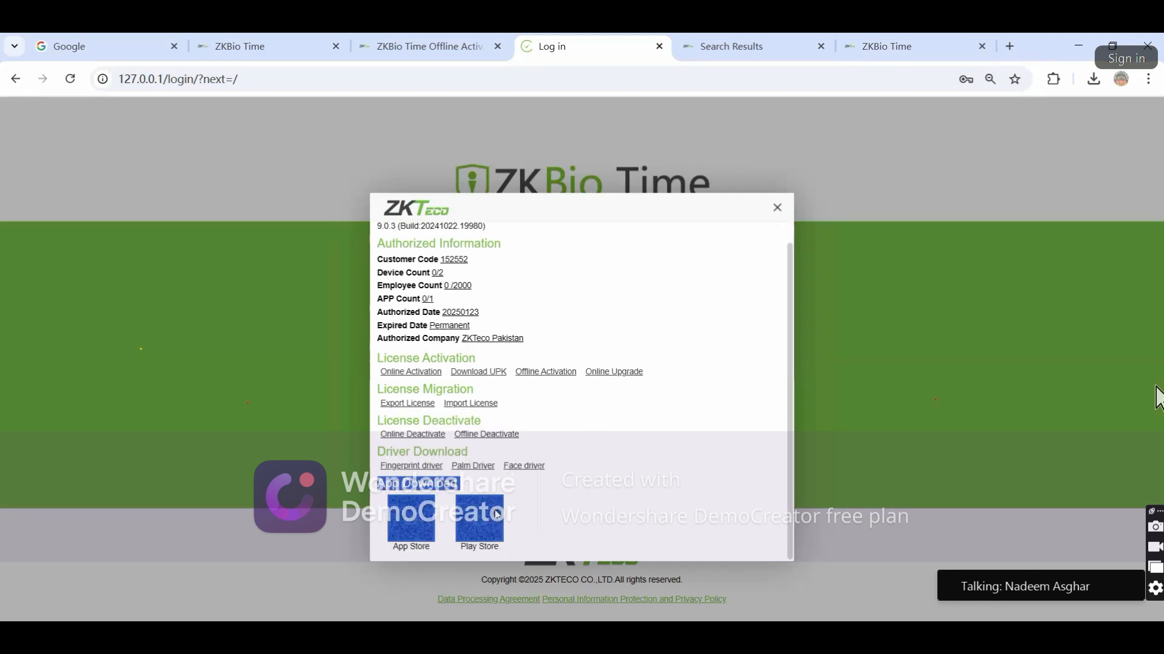
click(529, 516)
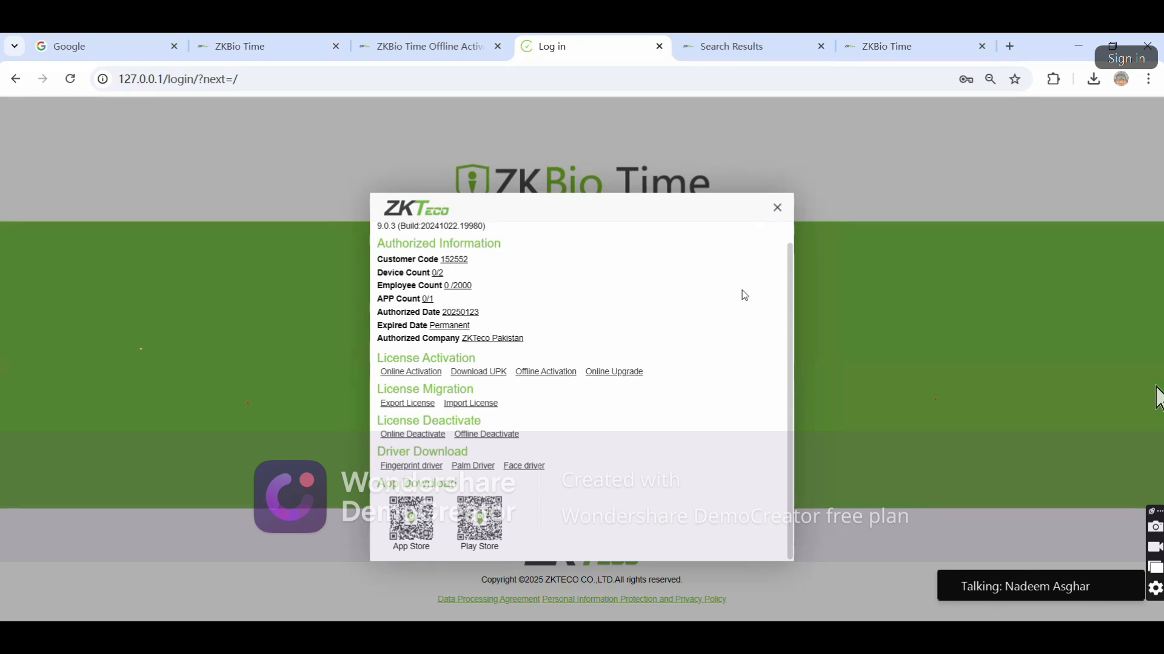
scroll(613, 369, up, 1)
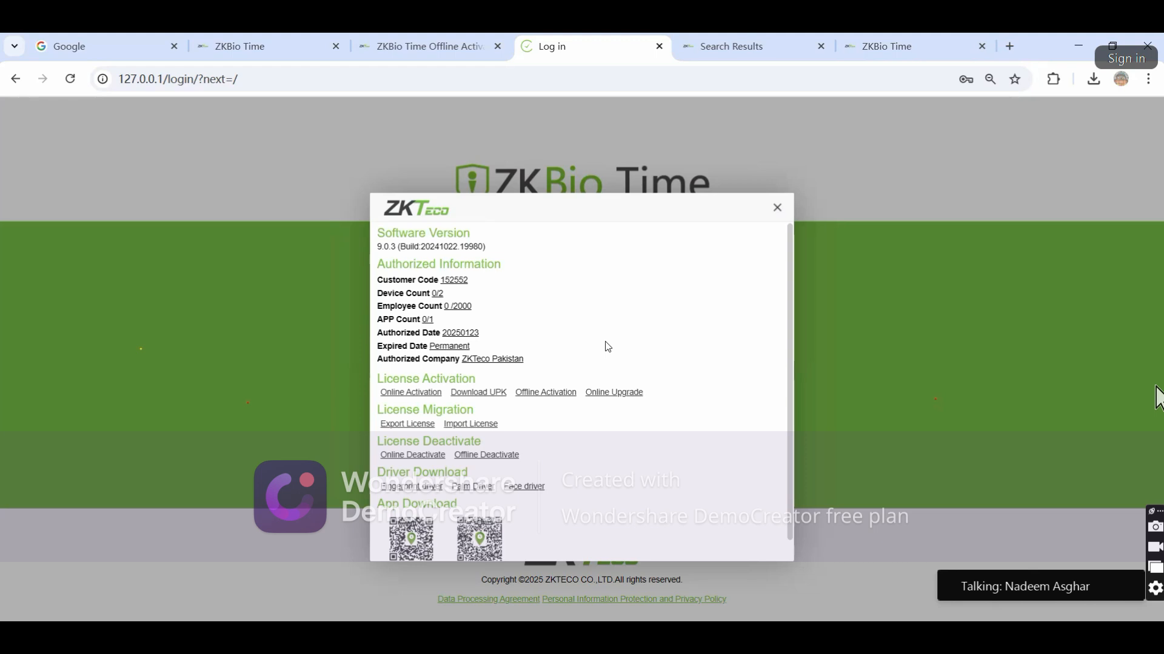
scroll(607, 347, down, 1)
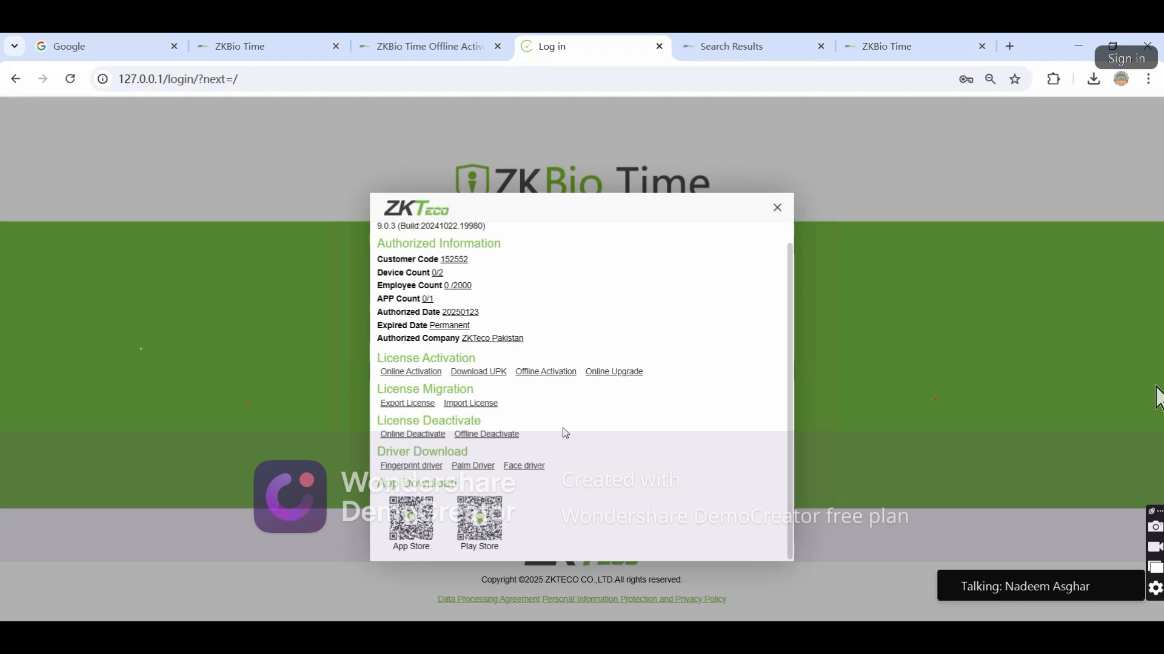
scroll(671, 397, up, 1)
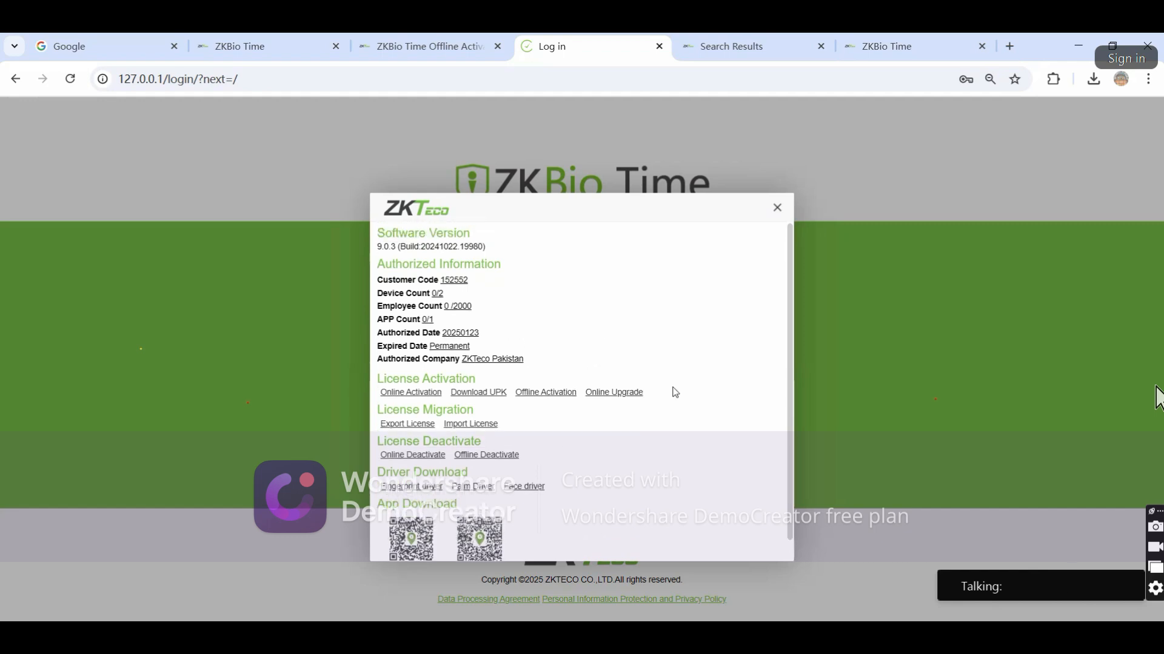
Close the About dialog and click into the Admin Login username field
click(777, 209)
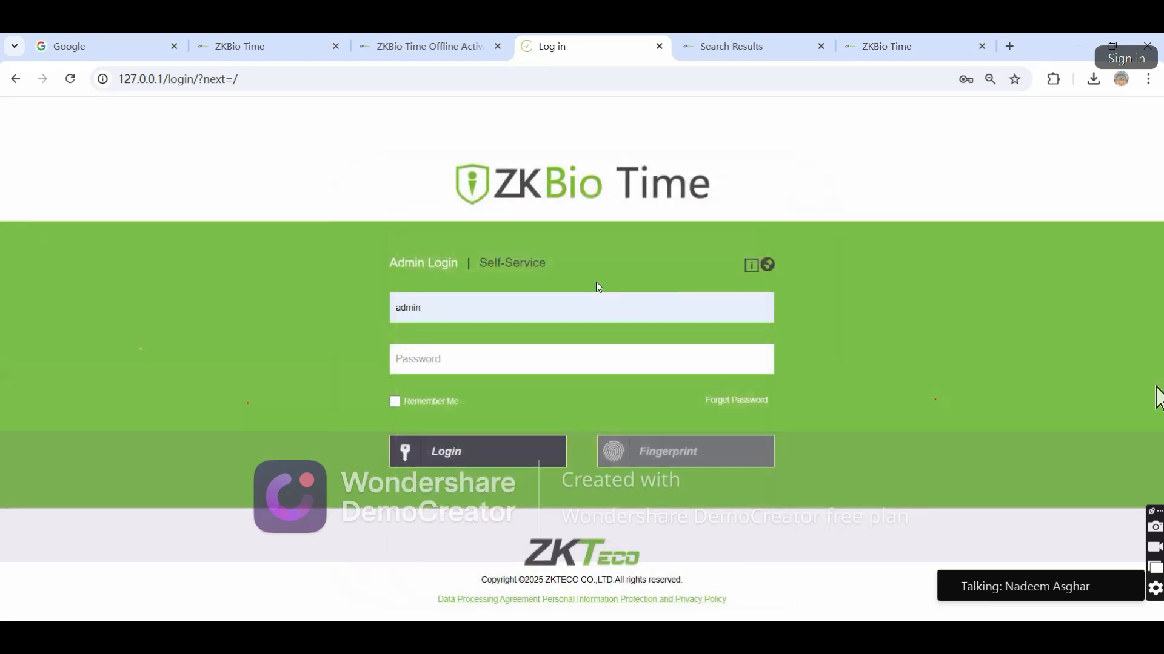
click(445, 305)
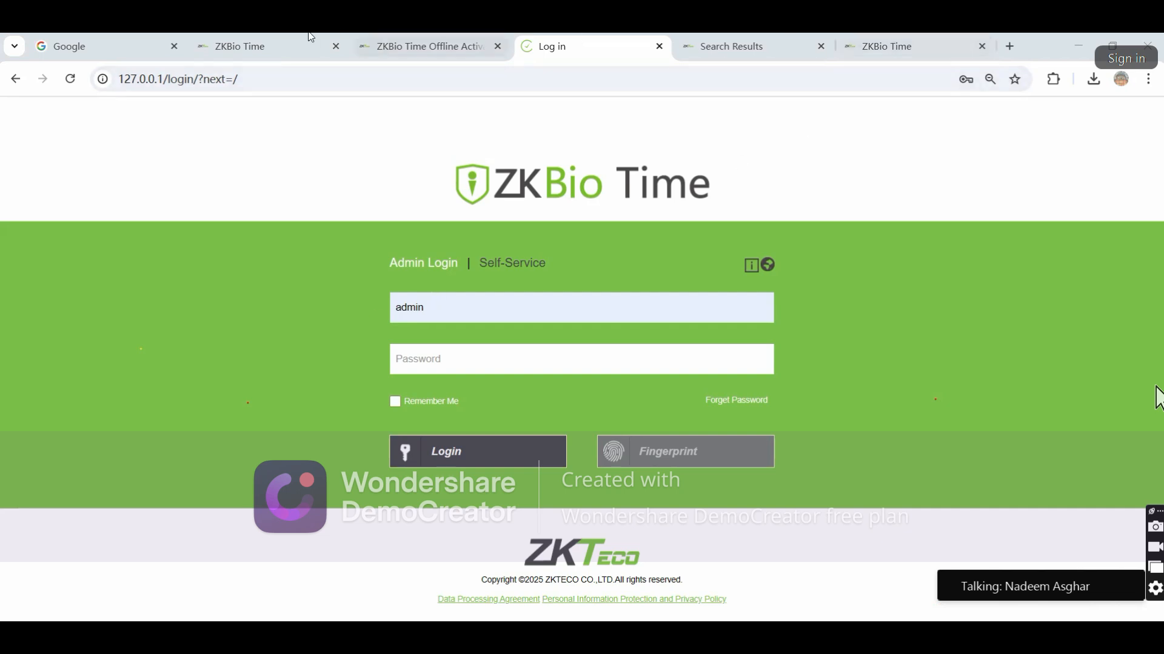
In the last browser tab, load the remote login page at 103.217.179.168
click(289, 37)
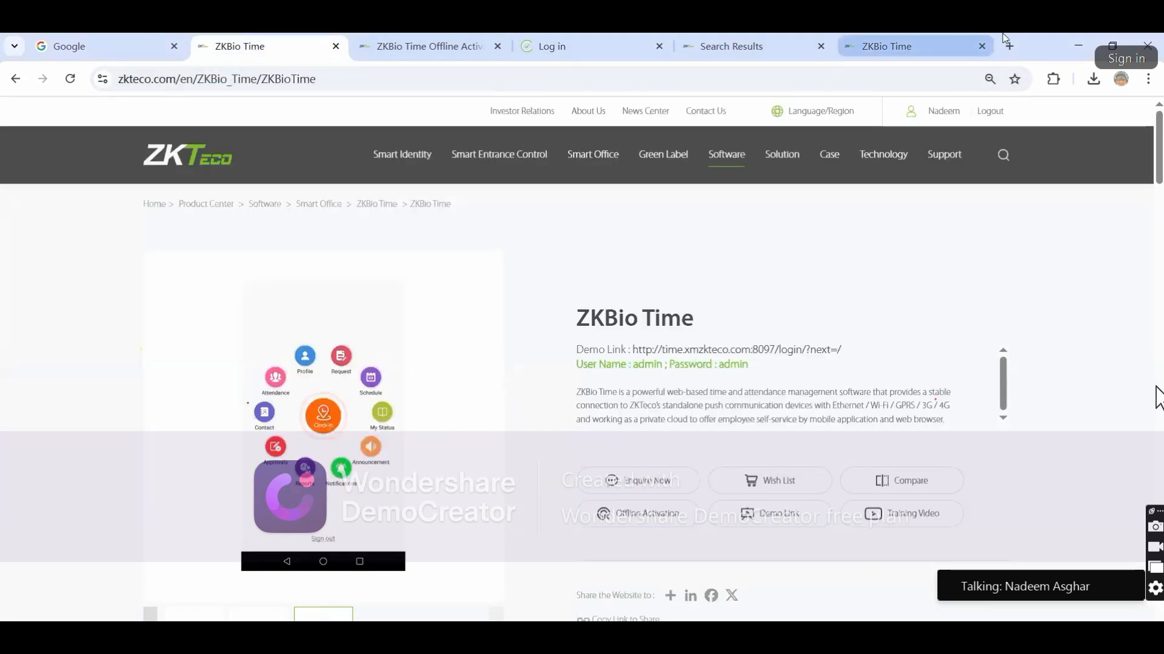
click(894, 38)
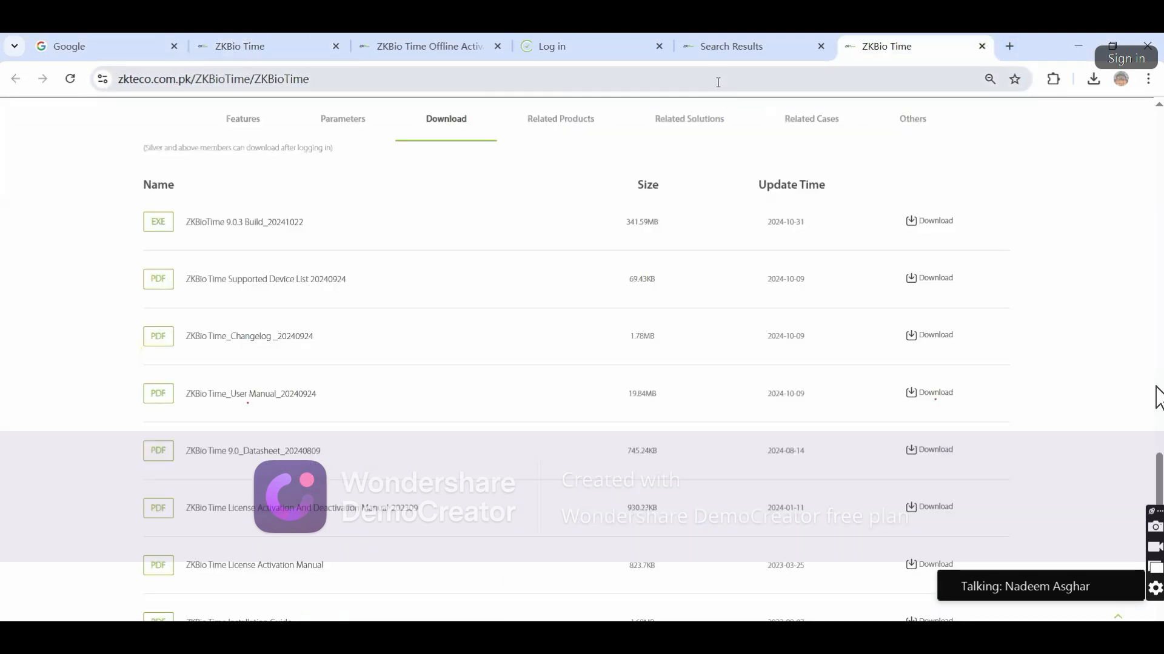
click(718, 80)
text(103.217.179.168/login/?next=/)
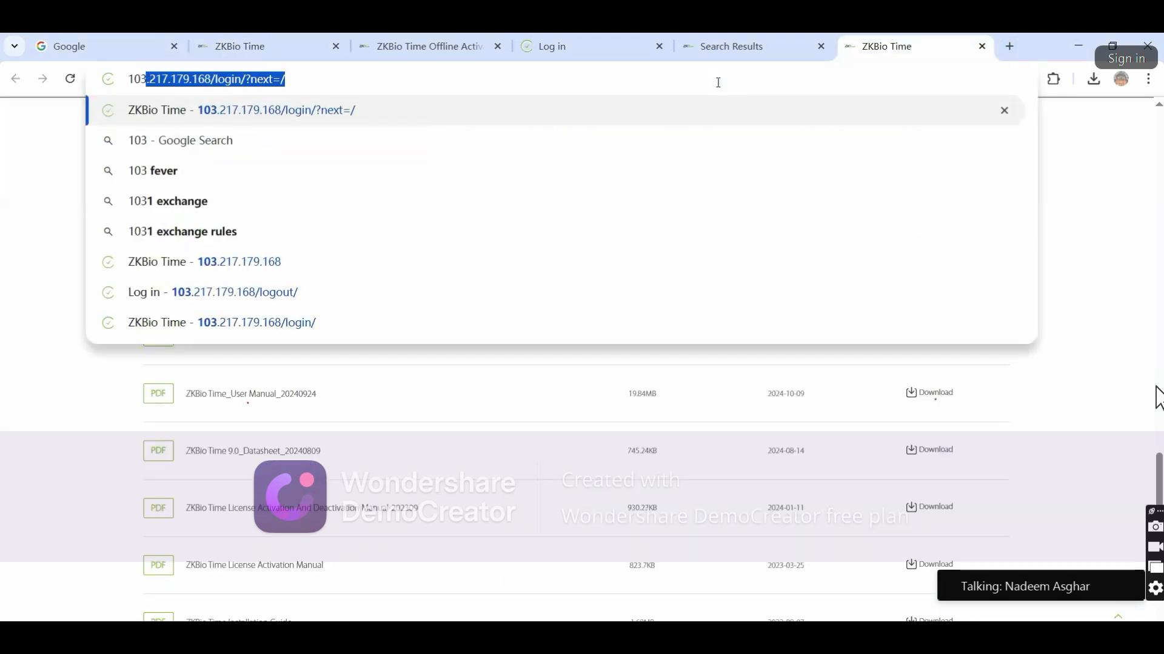
key(Return)
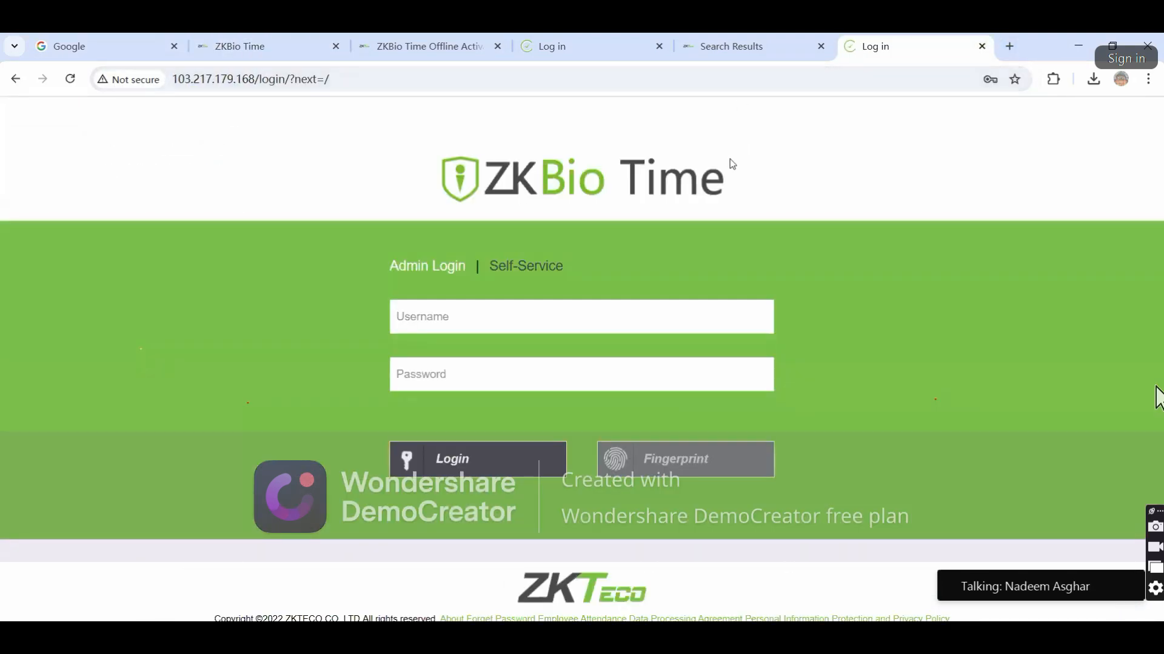
Highlight the remote page's web address, then return to the local 127.0.0.1 login tab
drag(173, 80, 355, 72)
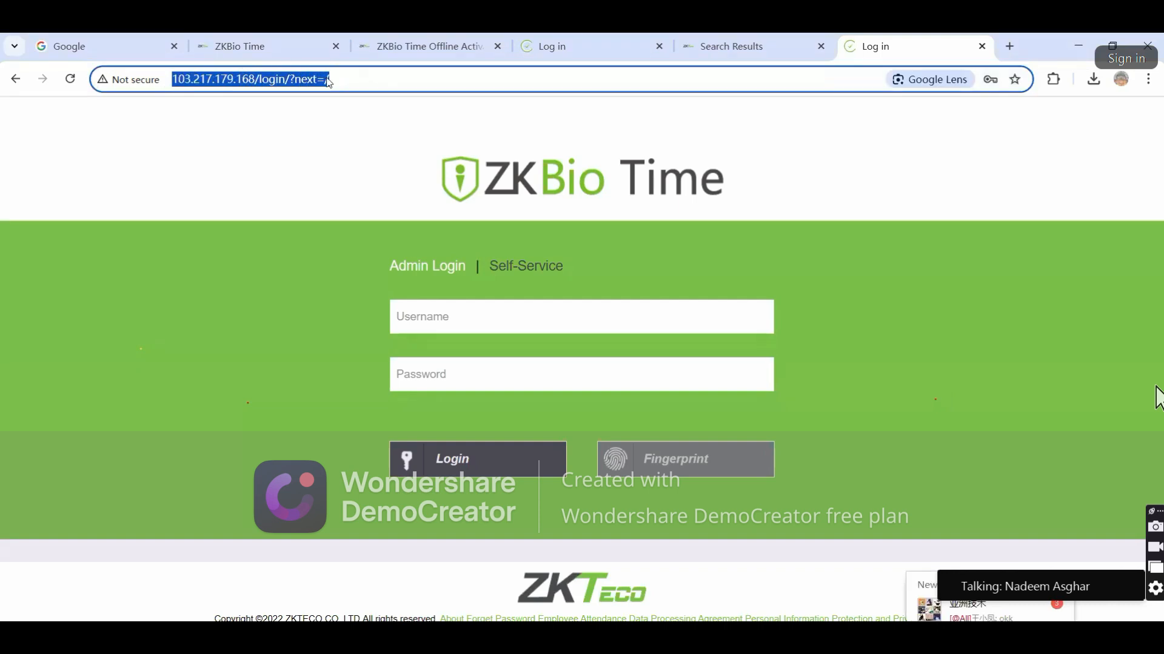
click(234, 79)
drag(173, 79, 254, 81)
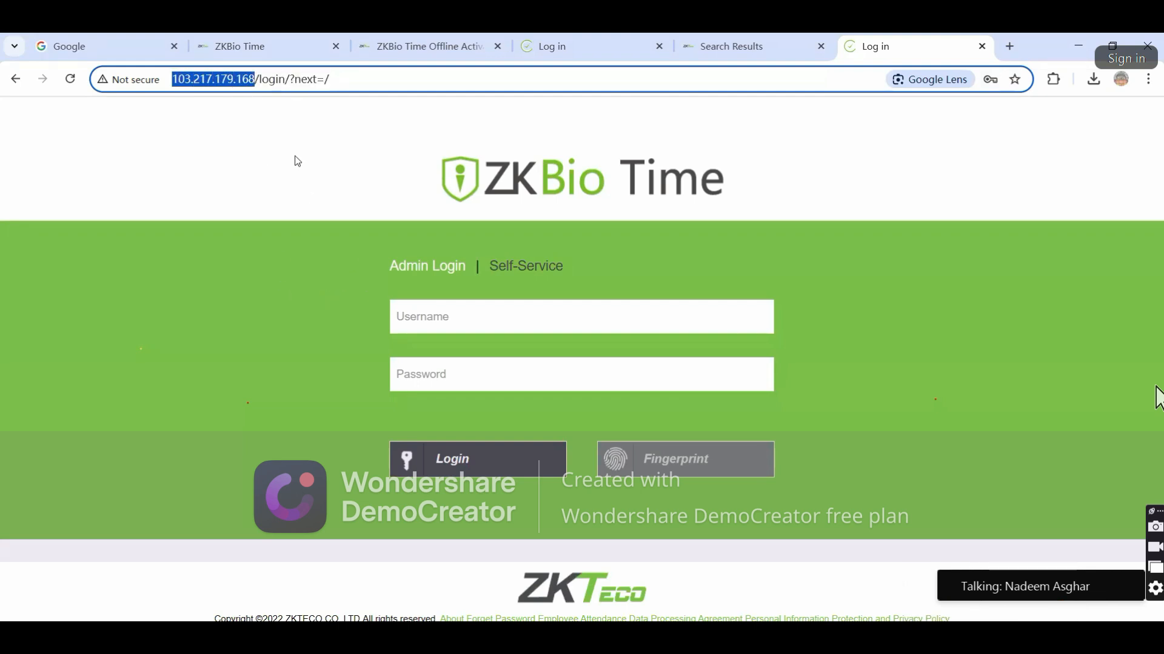
drag(177, 80, 340, 82)
click(297, 82)
drag(172, 79, 405, 92)
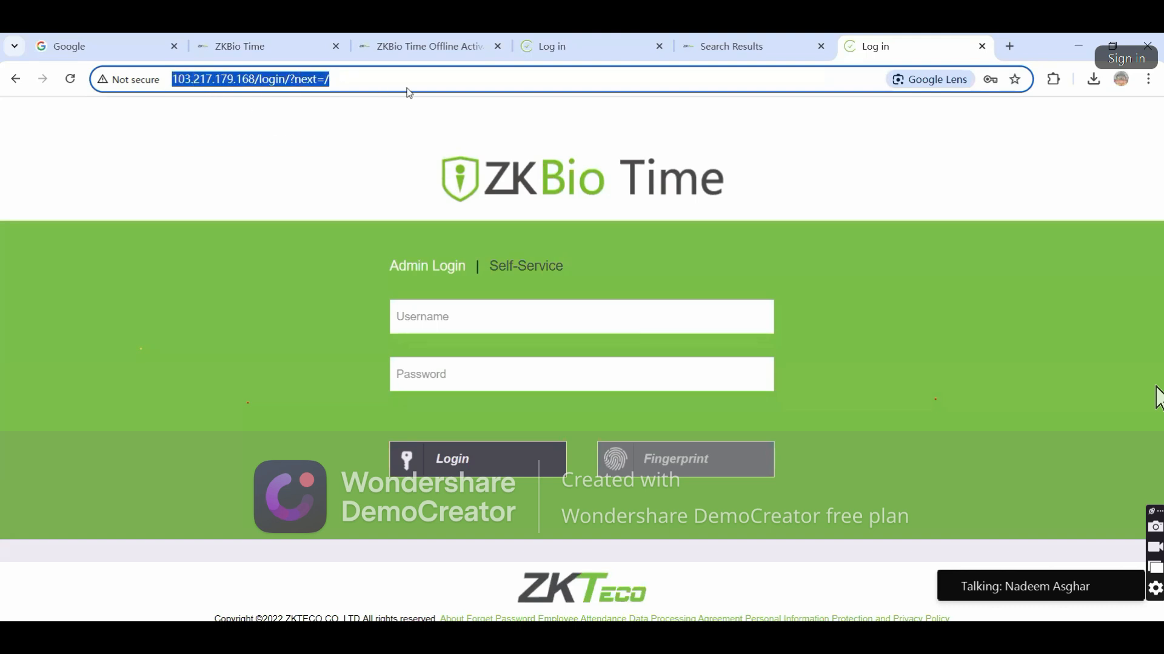
click(567, 40)
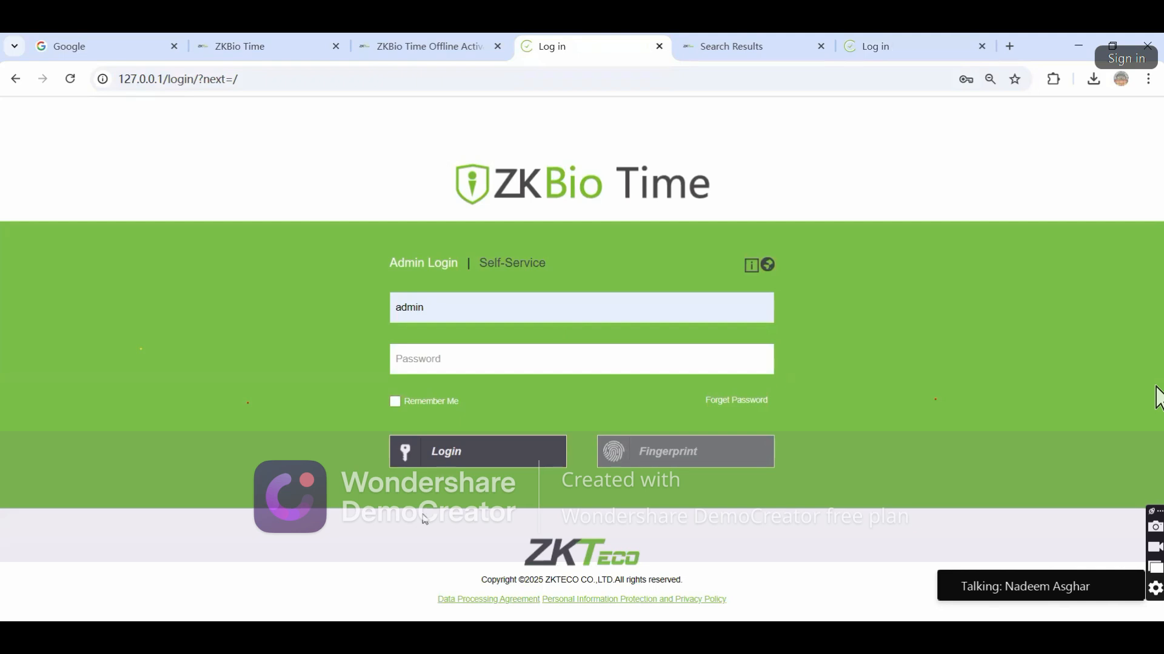
Log in on the Admin Login form as admin using the saved password
click(461, 305)
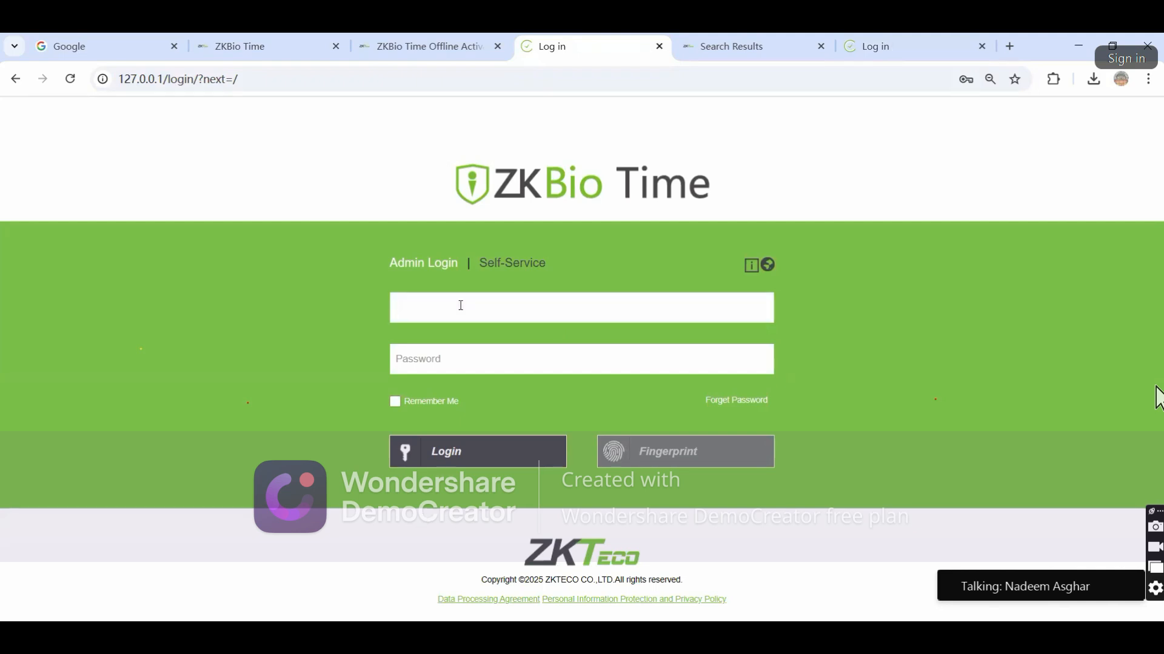
click(498, 266)
click(446, 269)
click(430, 297)
text(admin)
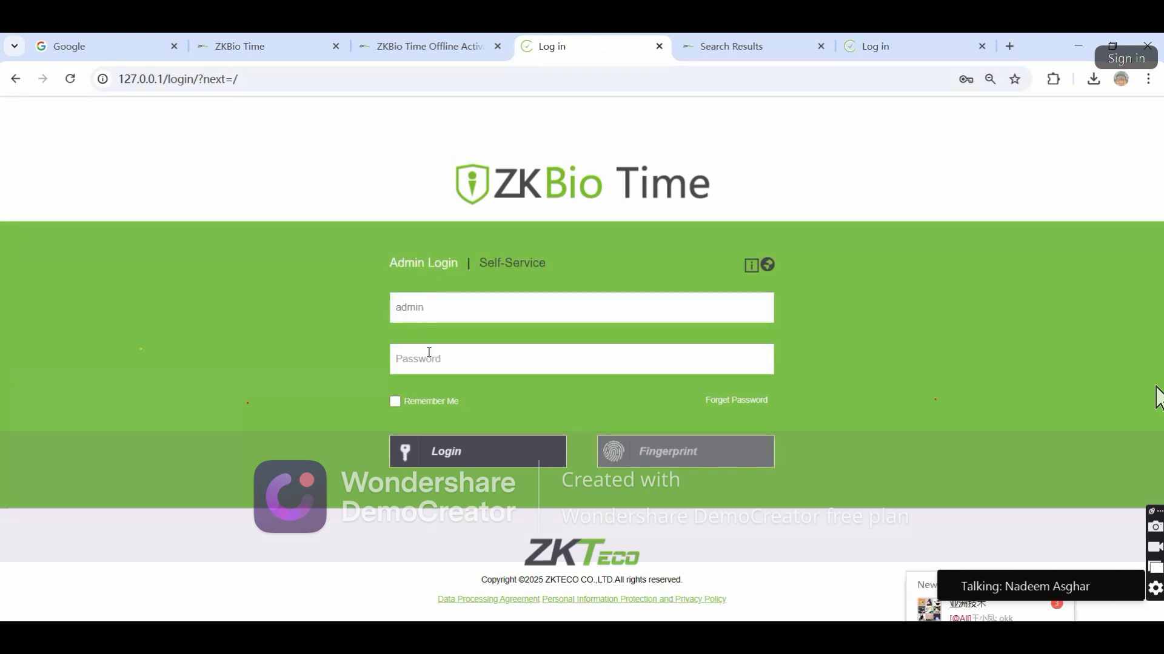
click(430, 355)
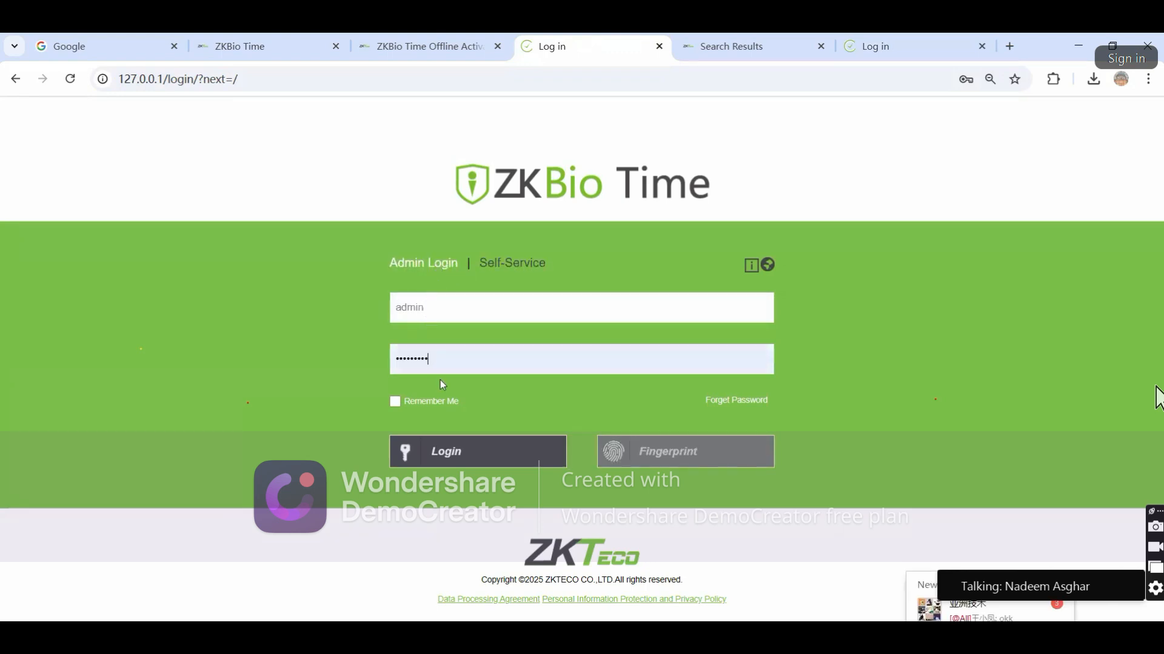
click(455, 453)
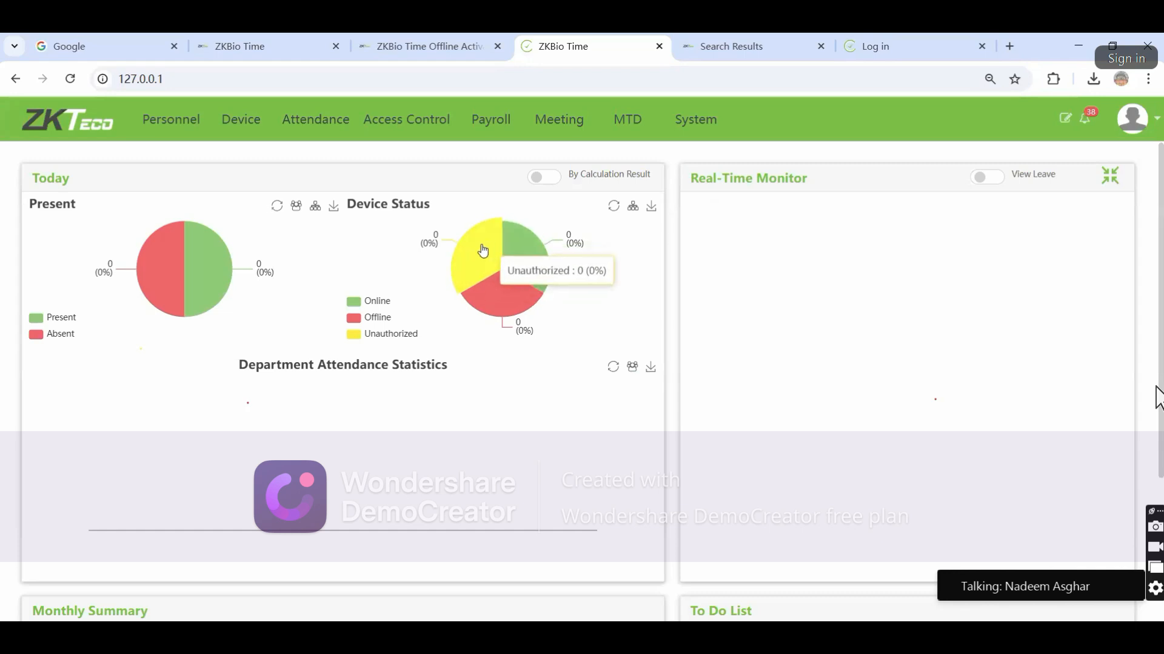
click(316, 212)
click(521, 321)
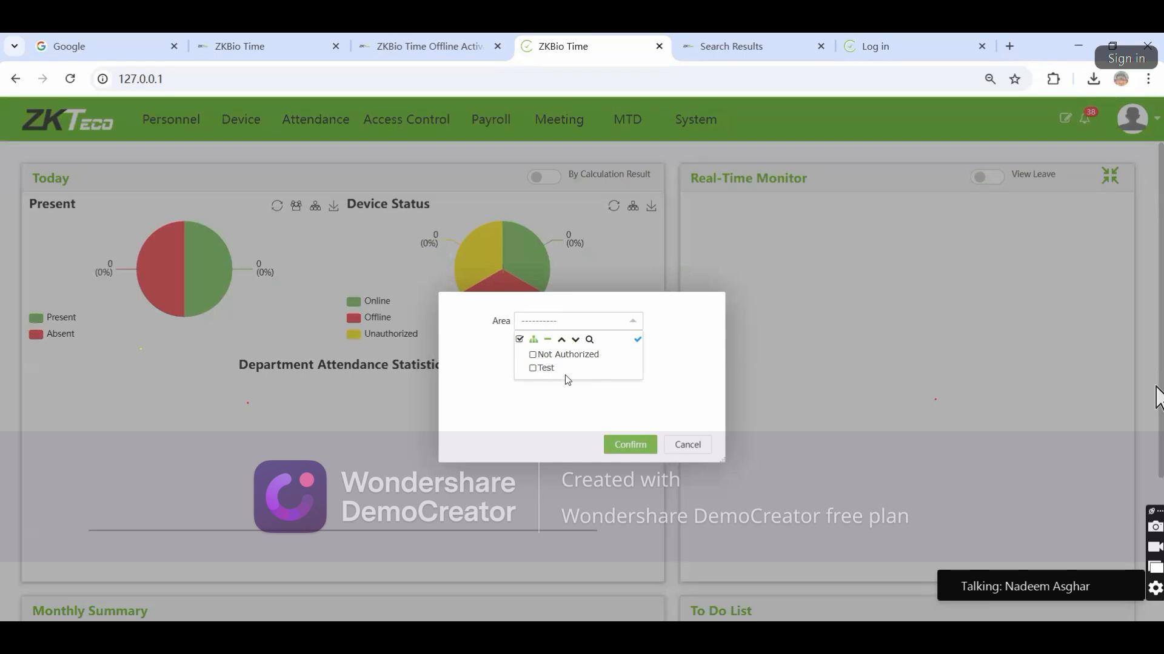
click(686, 446)
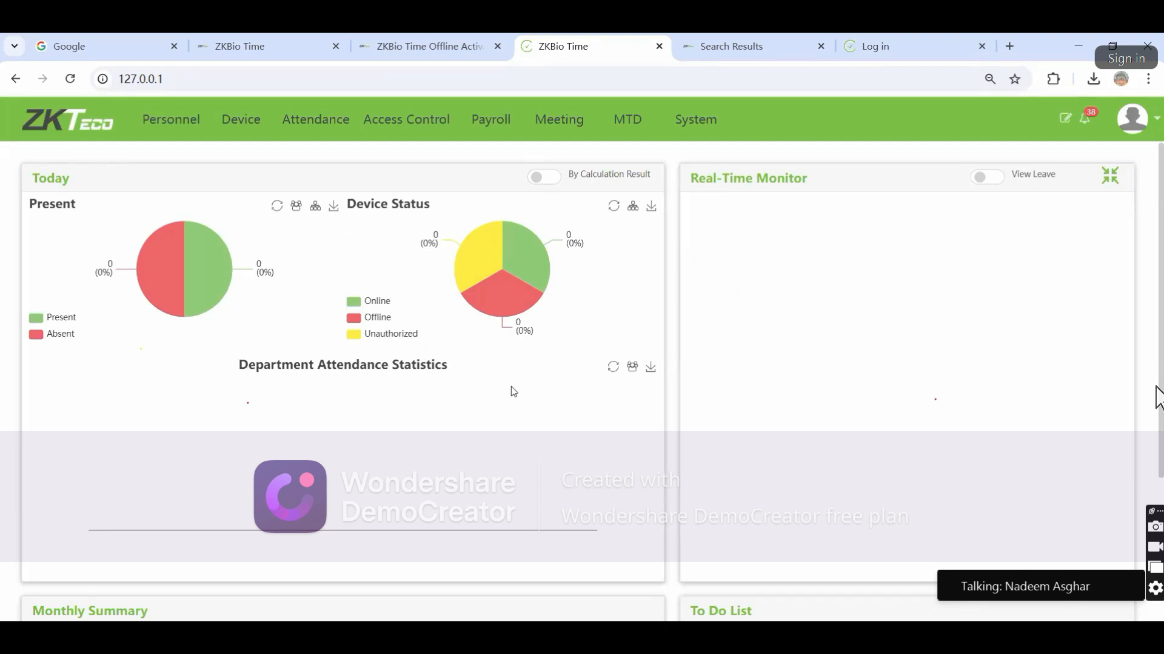
click(632, 367)
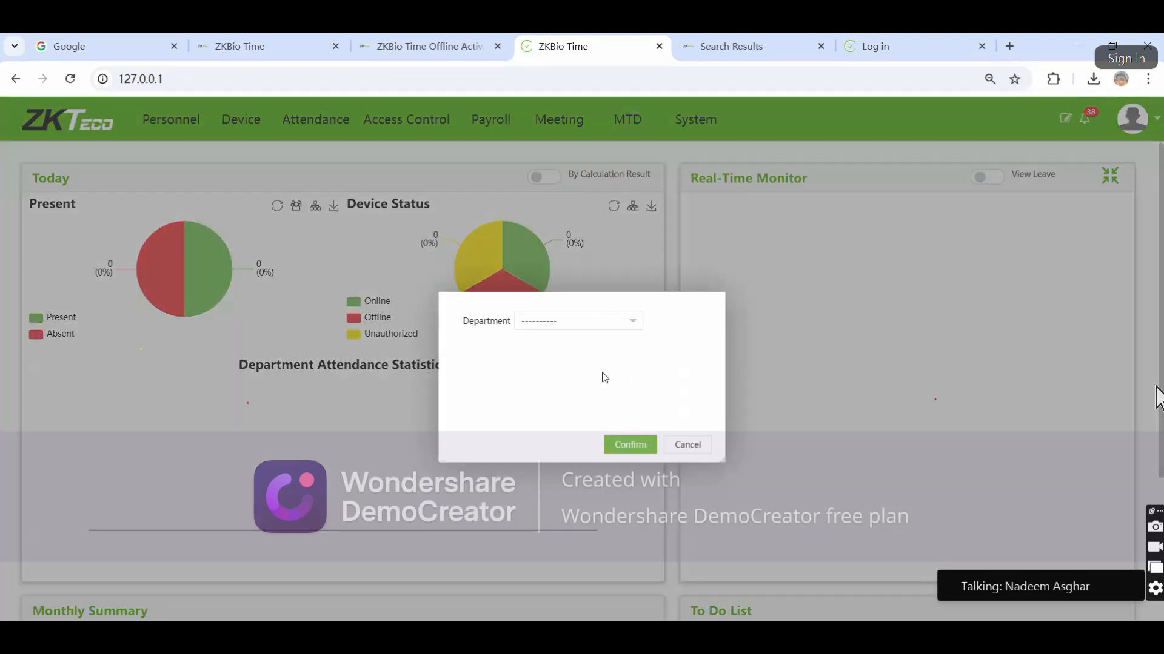
click(553, 323)
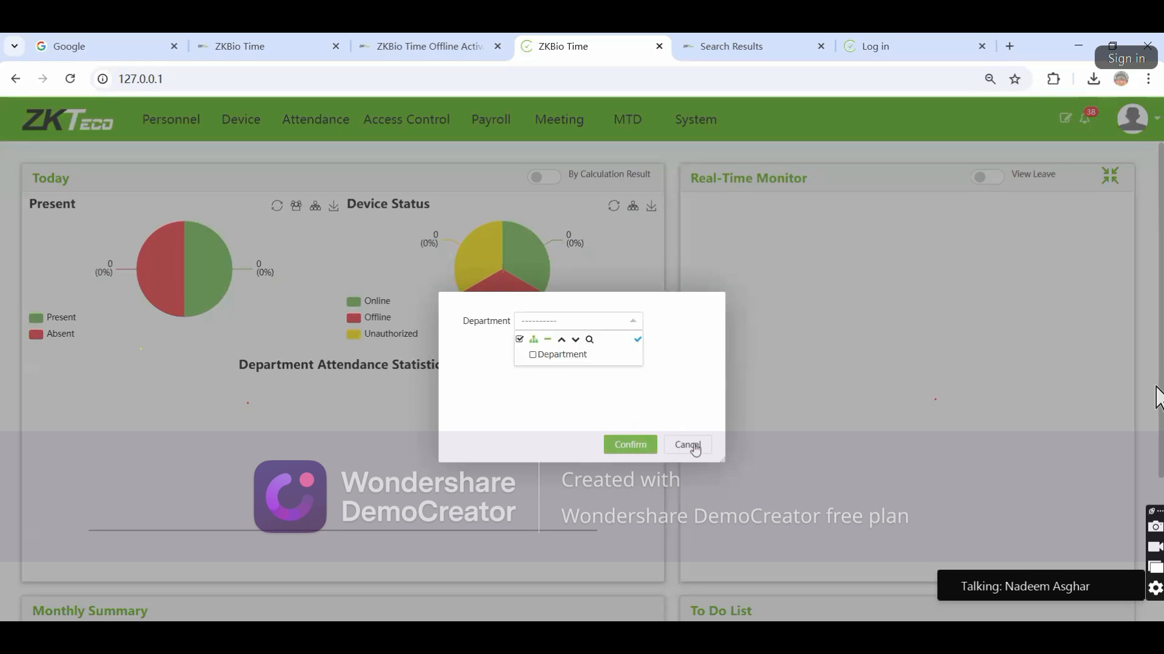
click(686, 446)
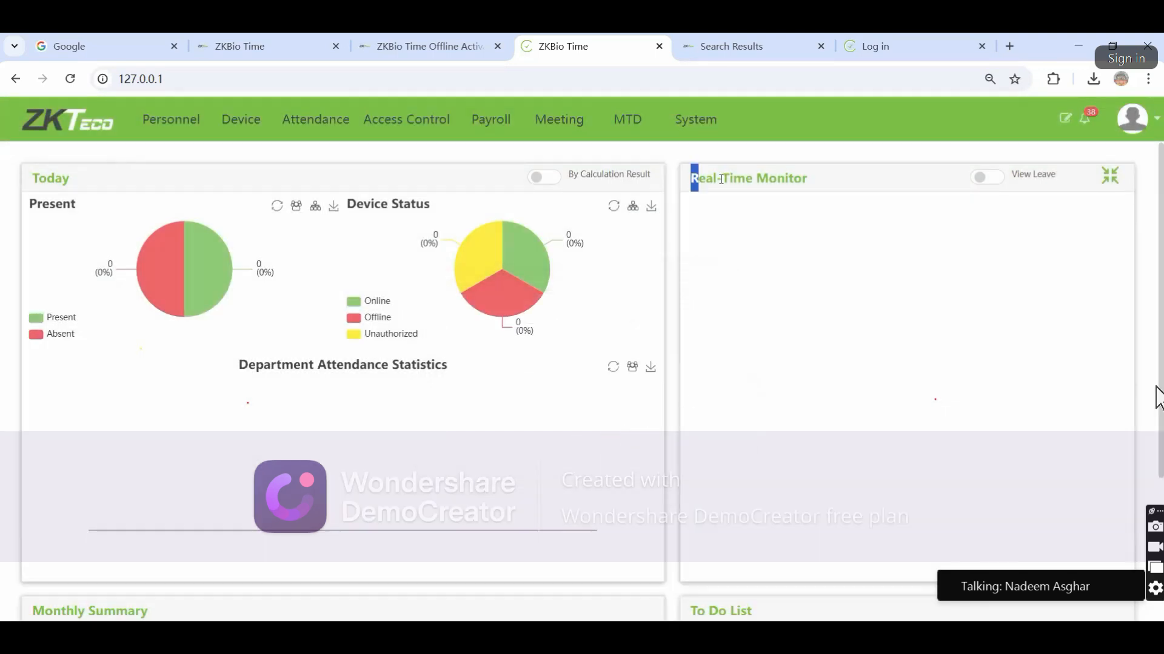
drag(689, 176, 815, 187)
click(1114, 177)
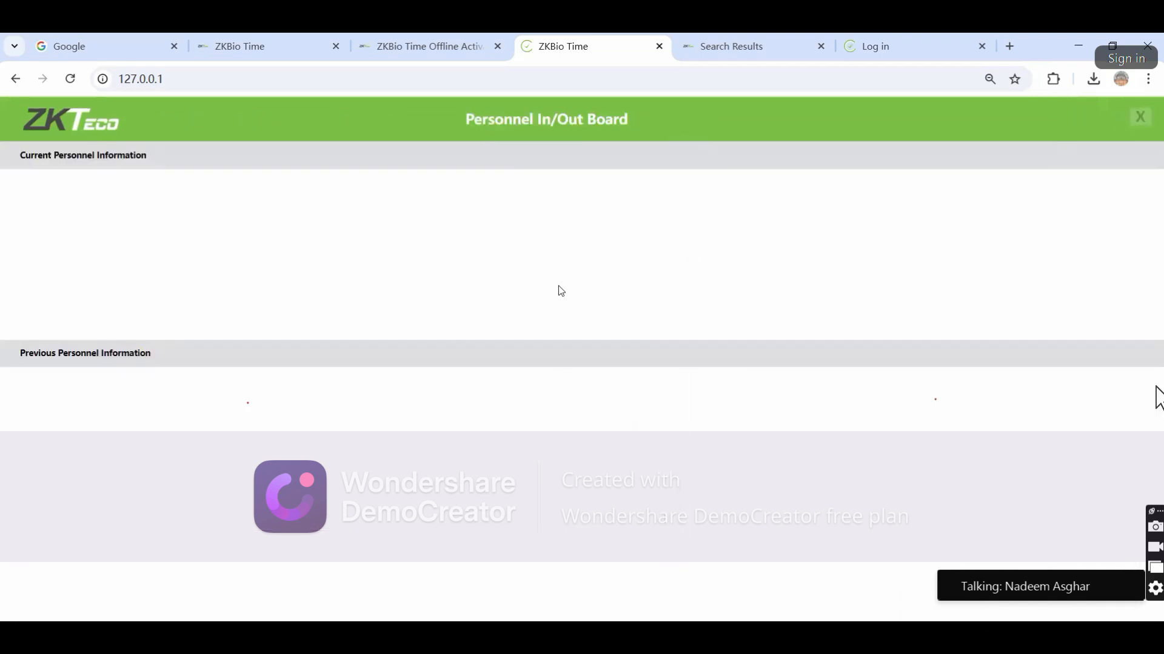
click(1139, 117)
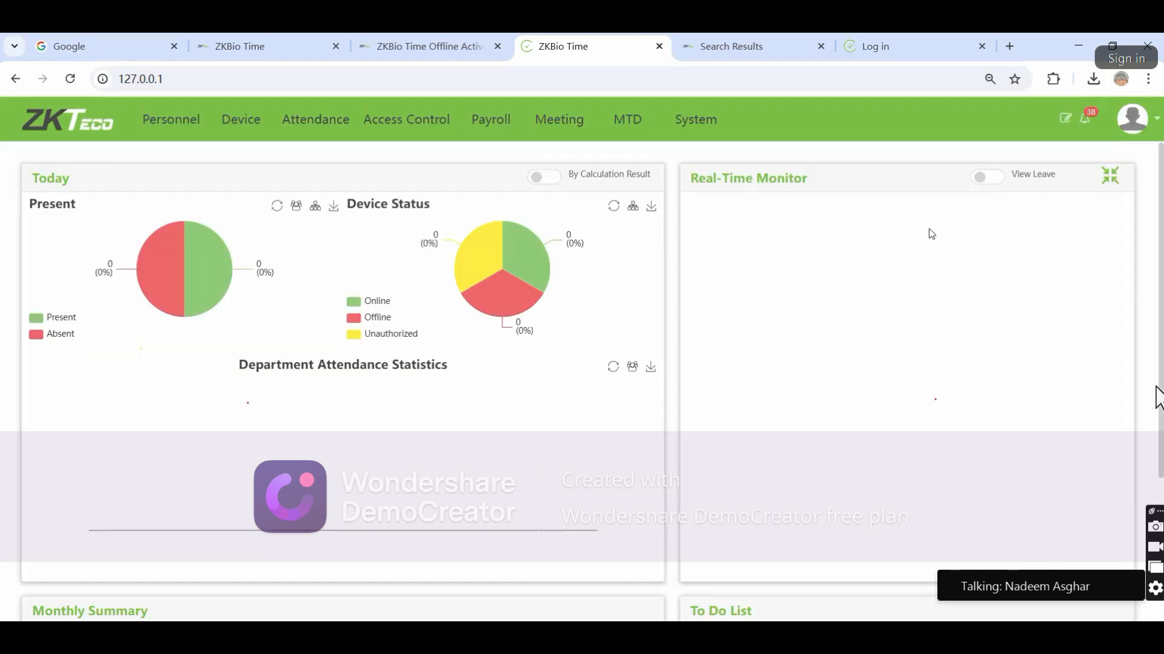
scroll(773, 282, down, 5)
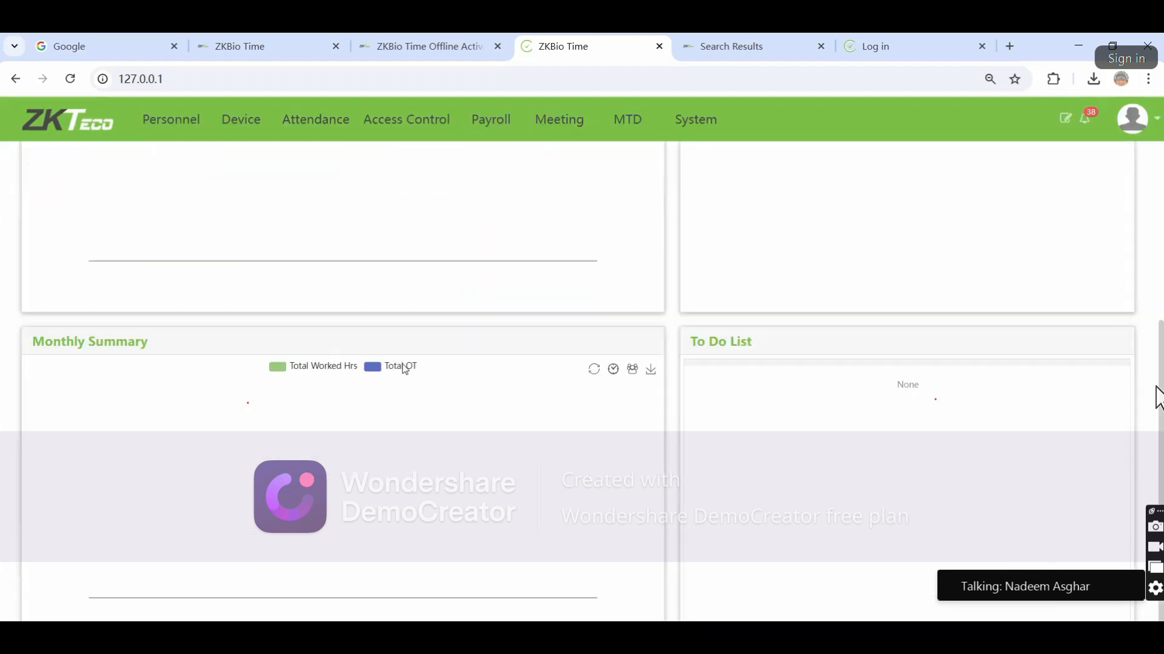
scroll(757, 350, up, 1)
scroll(757, 350, up, 2)
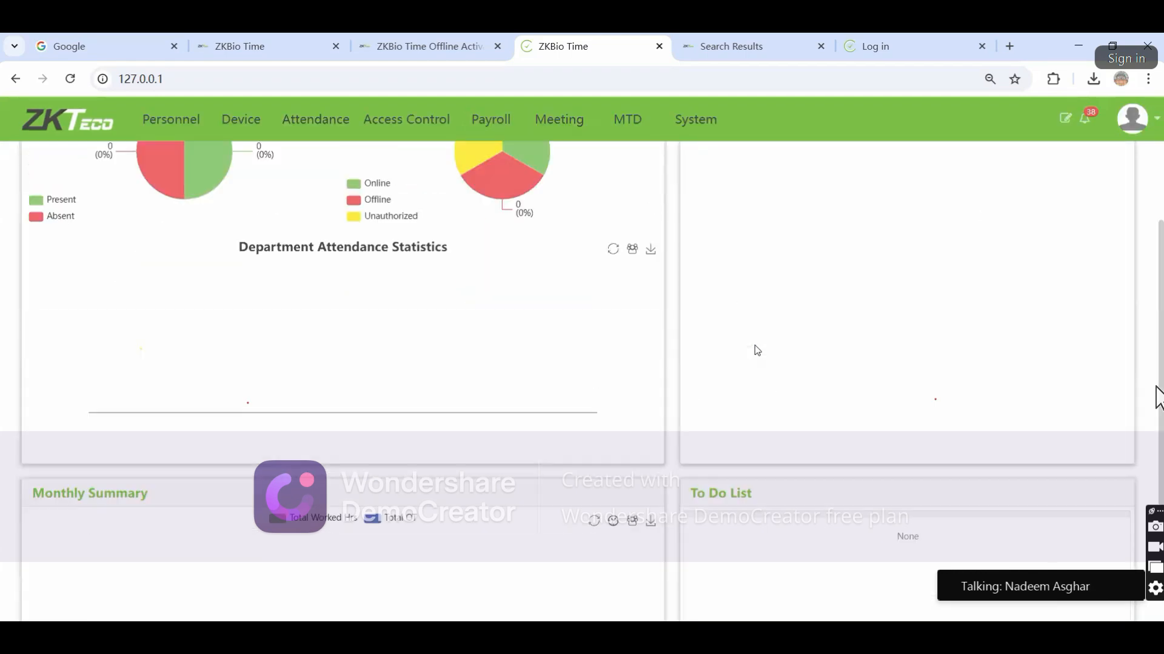
scroll(758, 388, down, 3)
View the licence details via the avatar's About entry, then reopen the avatar menu
scroll(758, 389, up, 5)
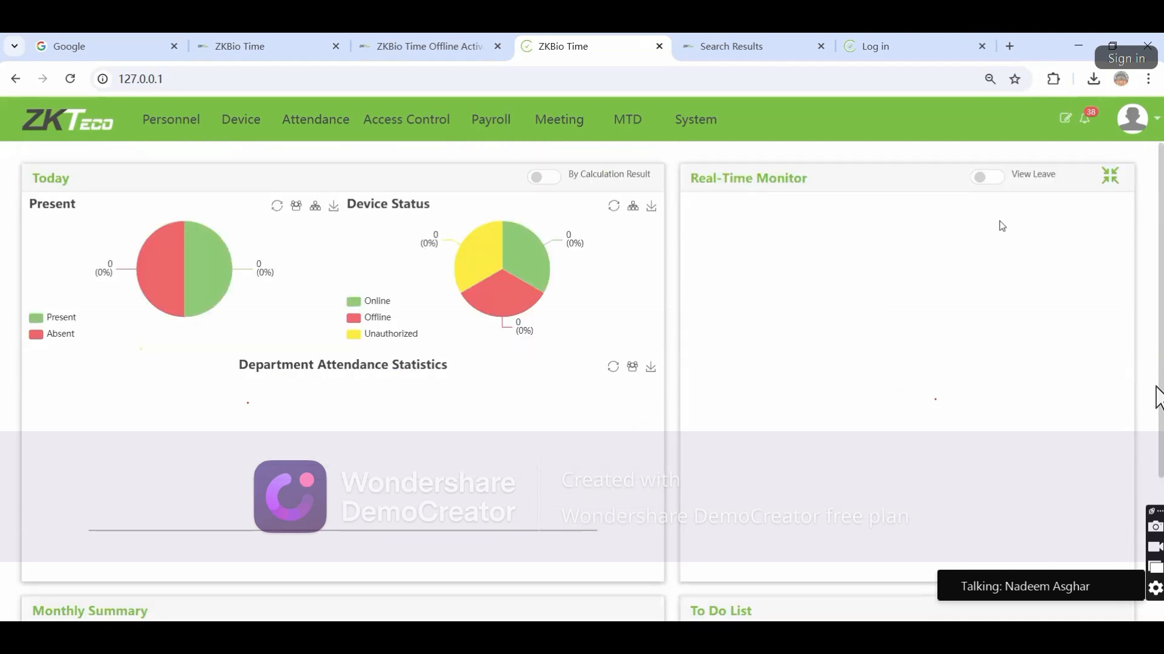
click(1132, 121)
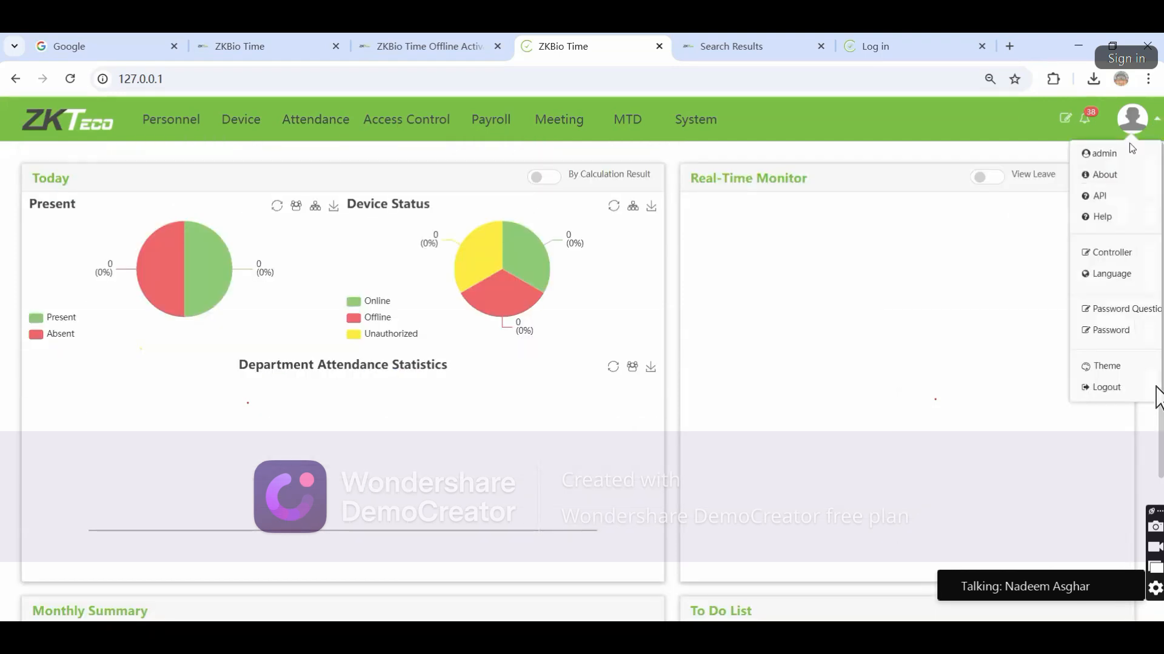
click(1106, 176)
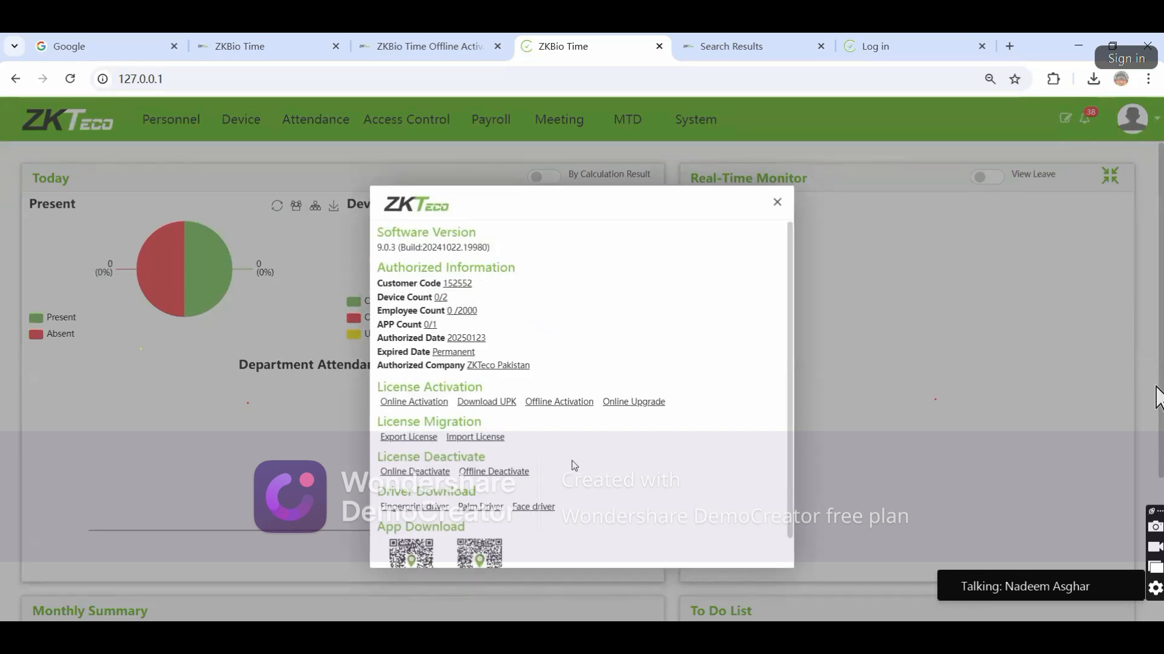
click(776, 202)
click(1157, 121)
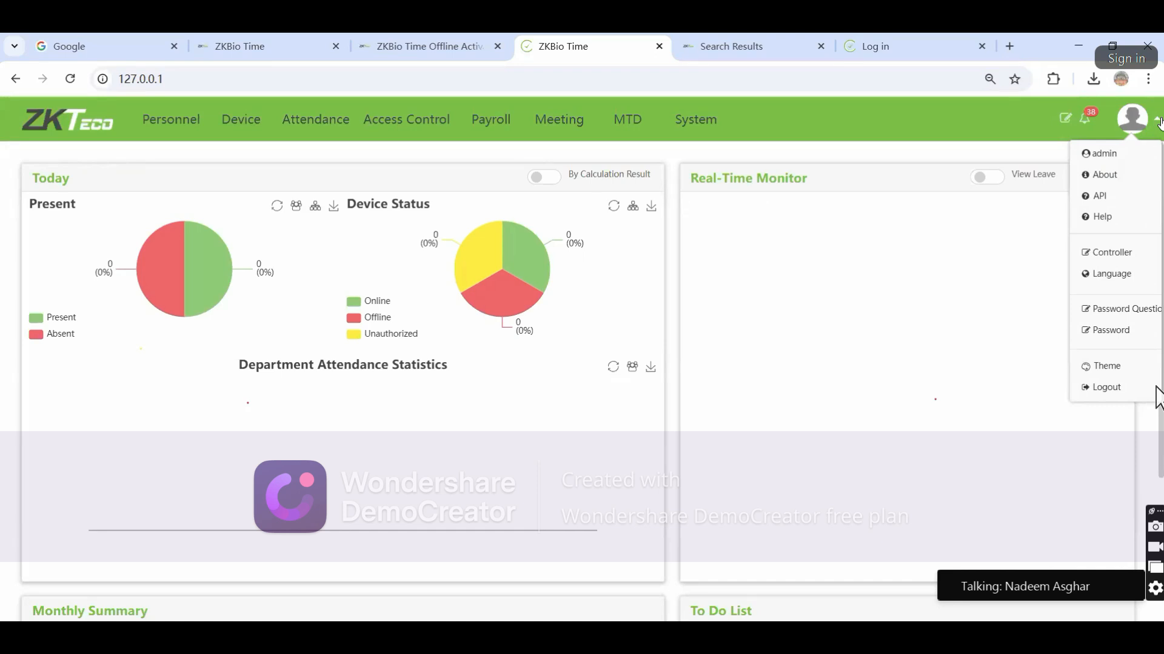
Browse the ZKBioTime API docs' Get Auth Token page, then close it to return to the dashboard
click(1100, 204)
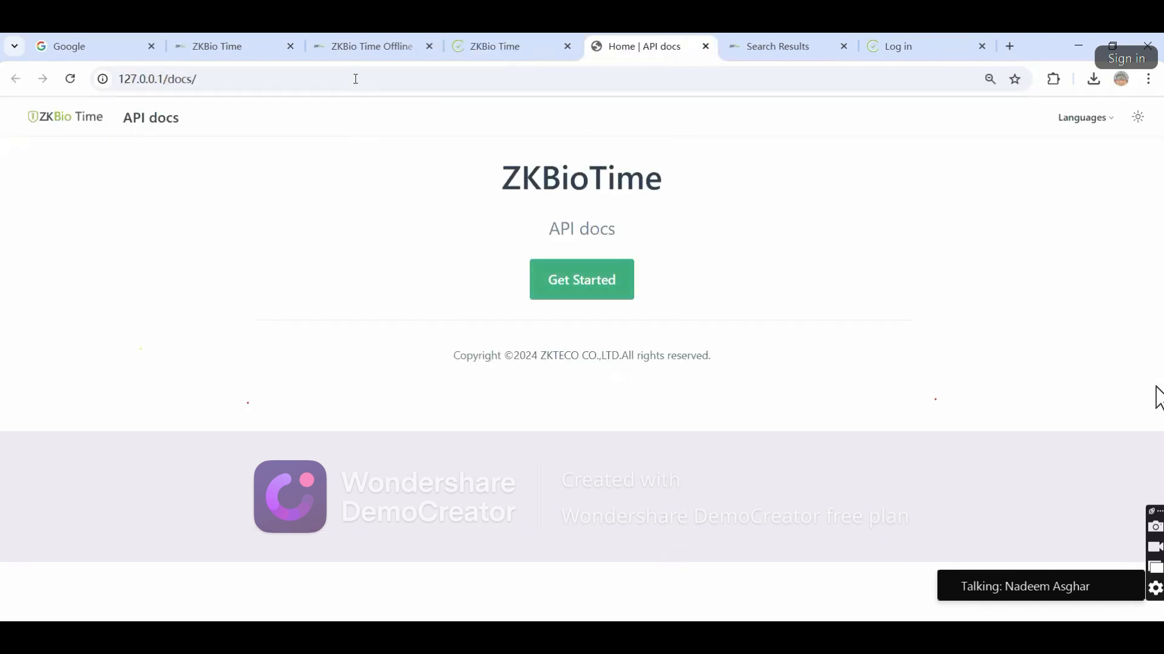
click(575, 281)
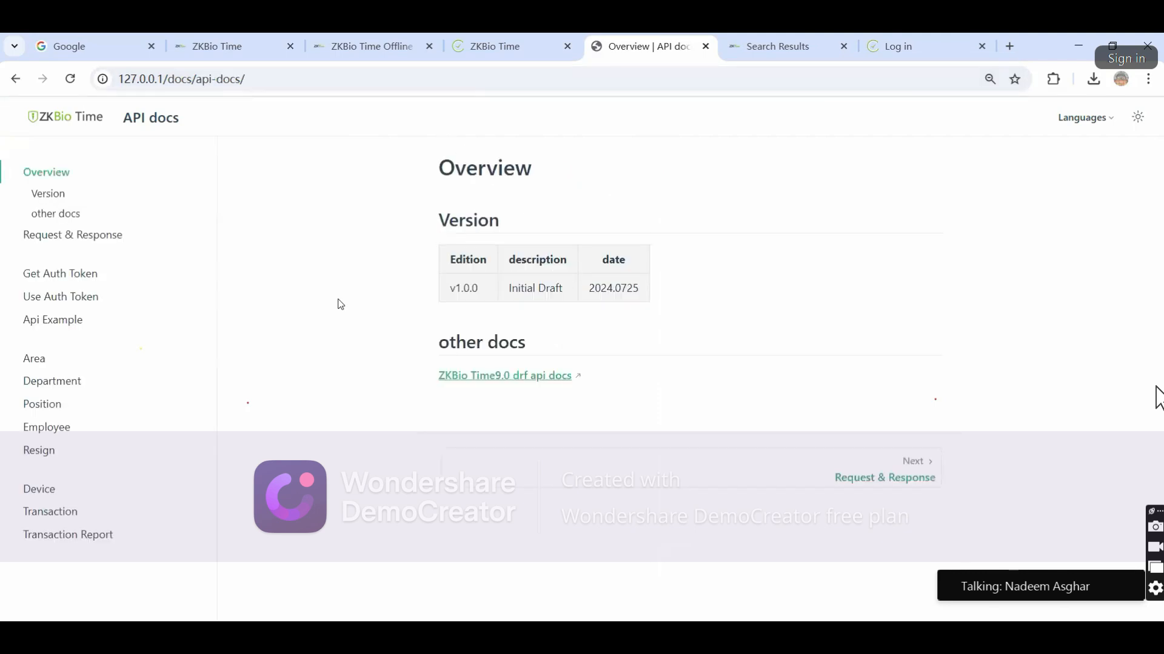
click(51, 276)
scroll(626, 289, down, 15)
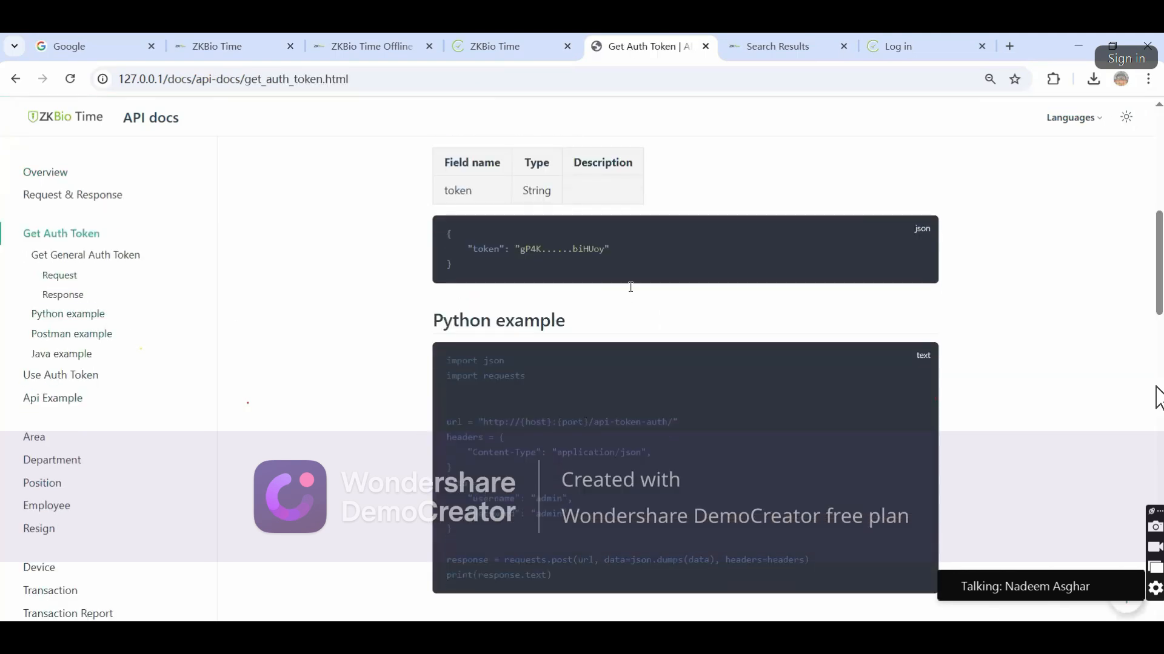
scroll(626, 270, up, 8)
click(529, 37)
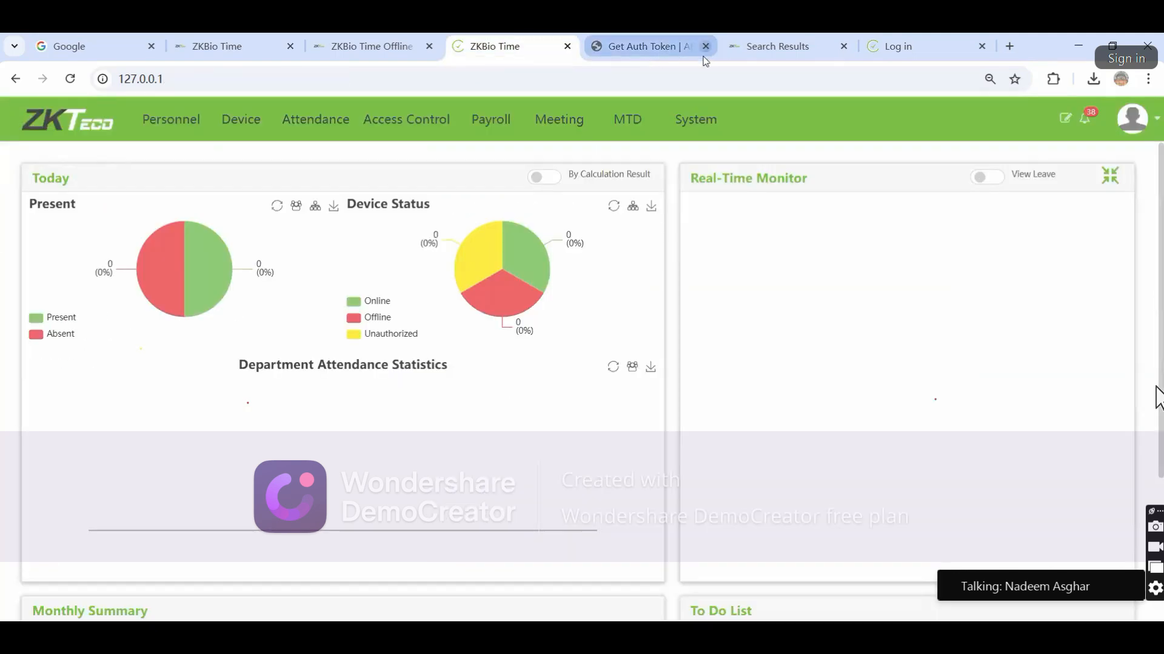
click(705, 46)
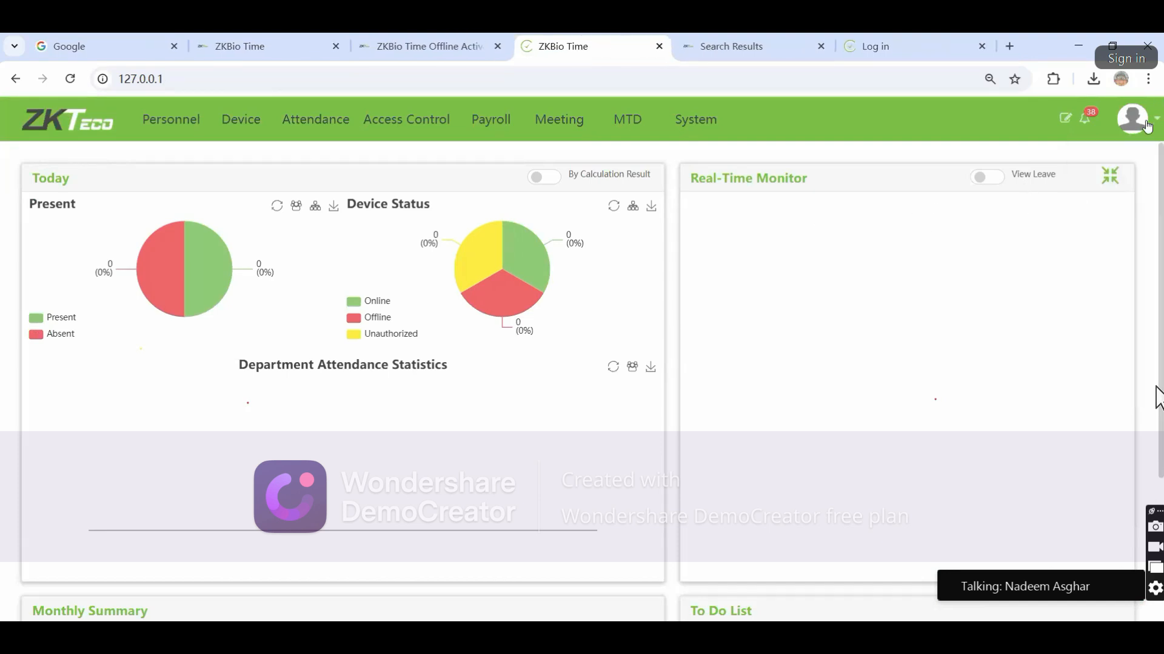
Check the avatar menu's Controller module settings and cancel without changes
mouse_move(1145, 129)
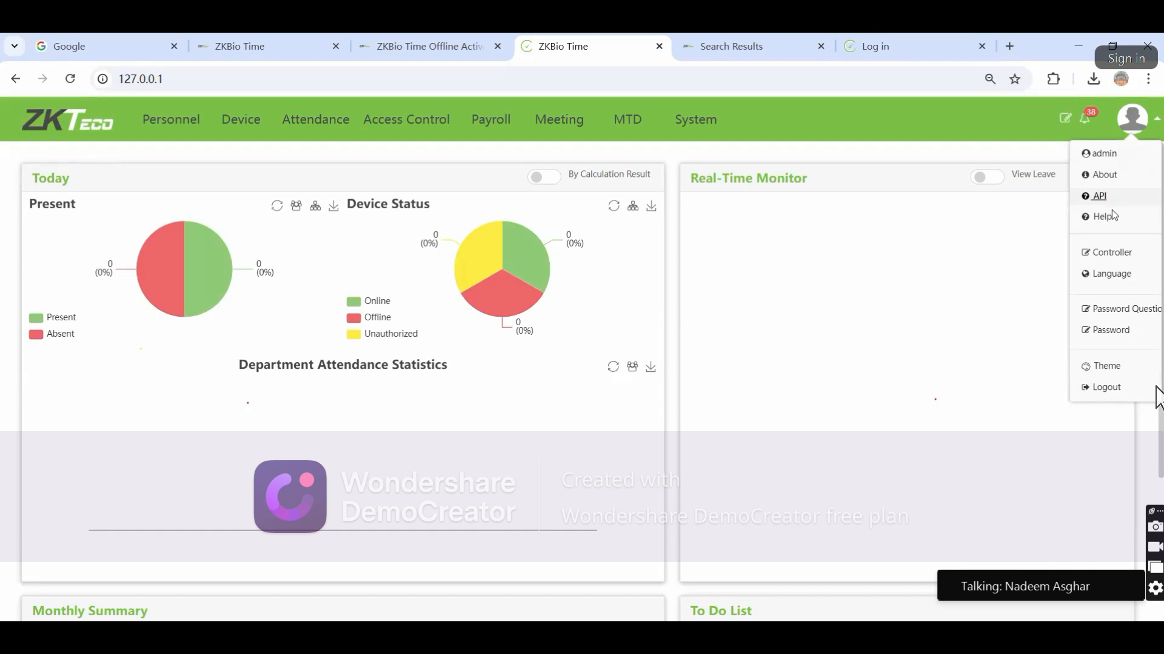
click(1116, 255)
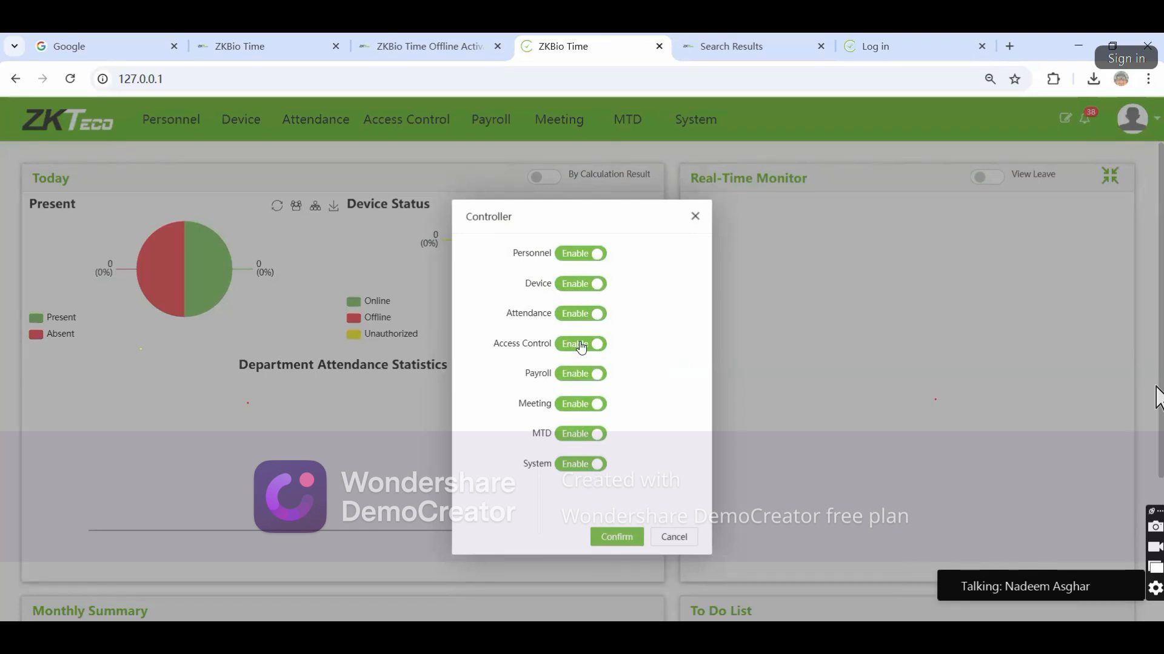
click(681, 539)
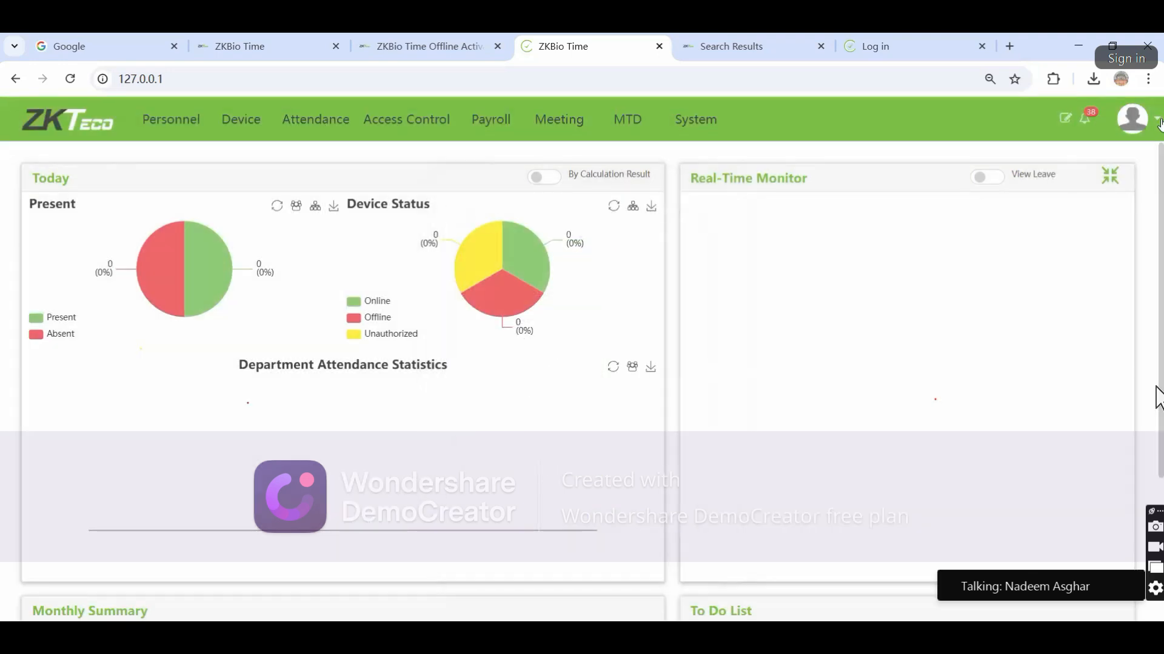
Apply the Gradient Green theme from the avatar menu's Theme choices
click(1125, 119)
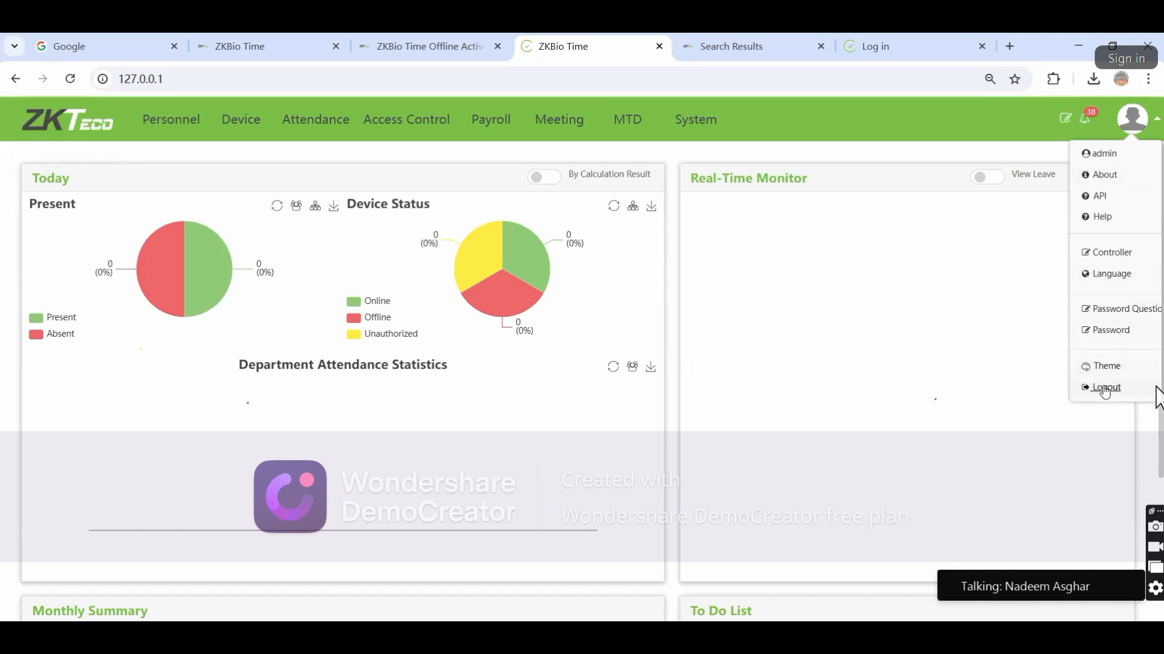
click(1108, 368)
scroll(593, 376, down, 5)
scroll(596, 395, up, 5)
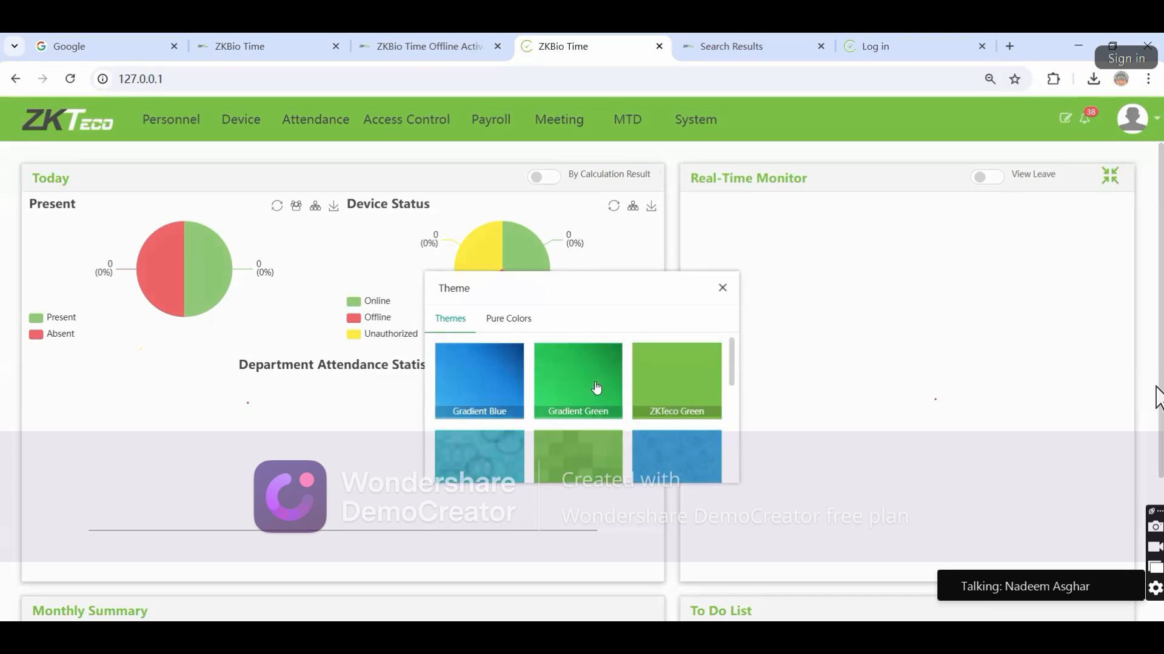
click(585, 380)
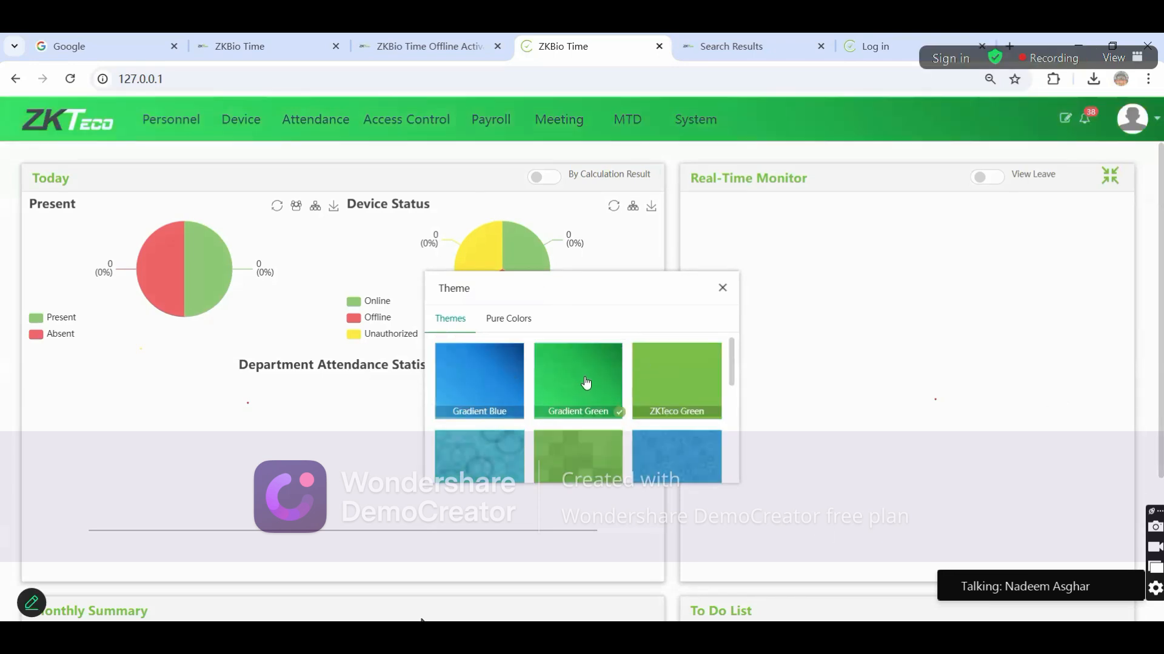
click(594, 616)
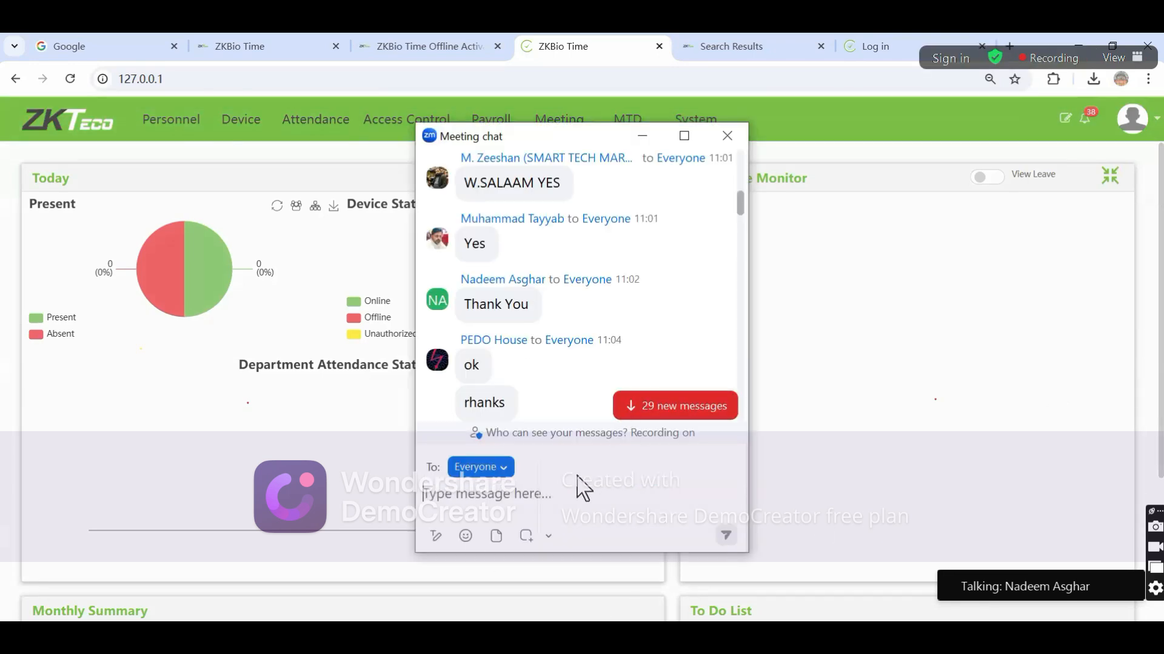
Send 'if someone foreget password ?' to everyone in the Zoom meeting chat
text(if someone )
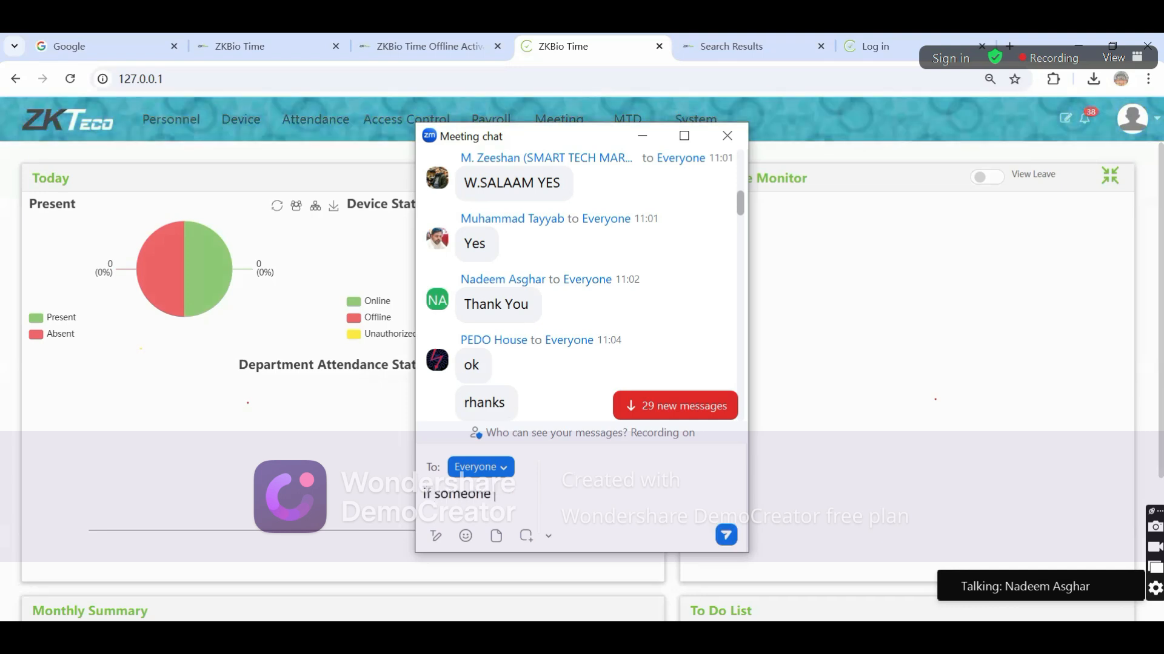
text(foreget password ?)
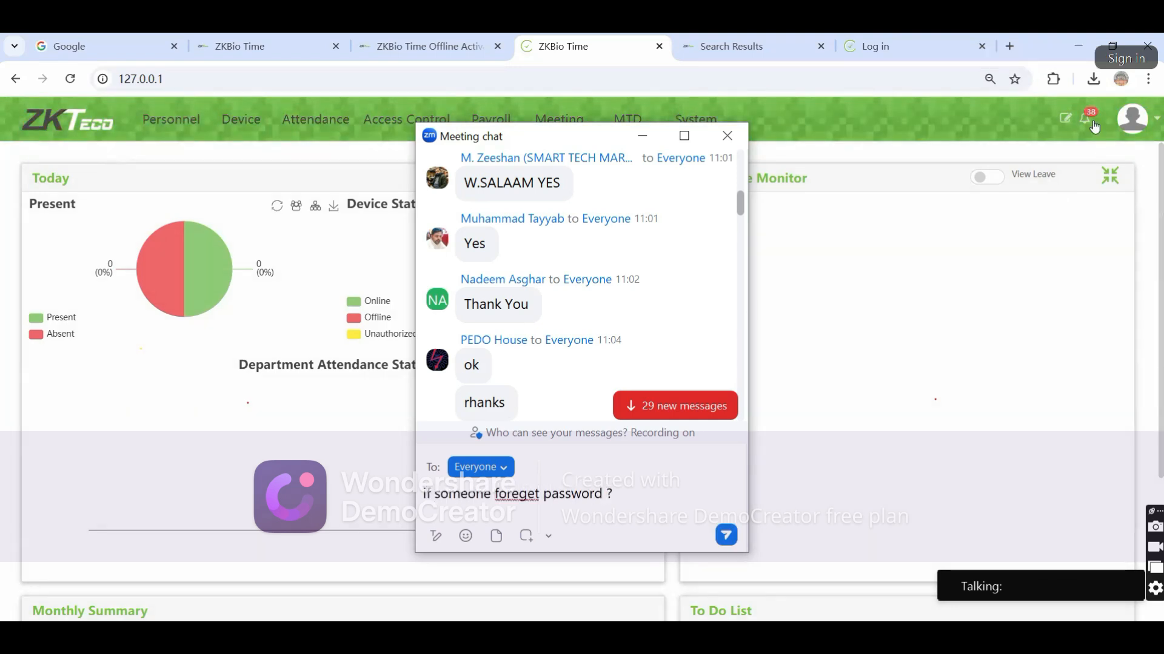
key(Return)
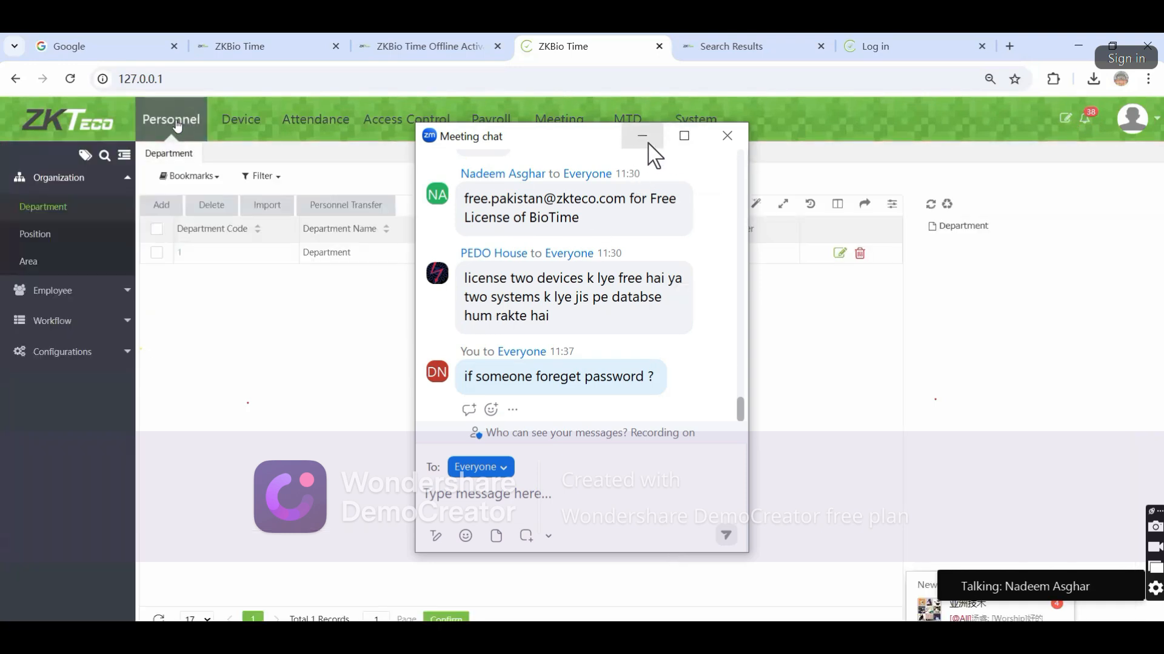
Minimize the Zoom meeting chat to reveal the Personnel Department list
click(642, 137)
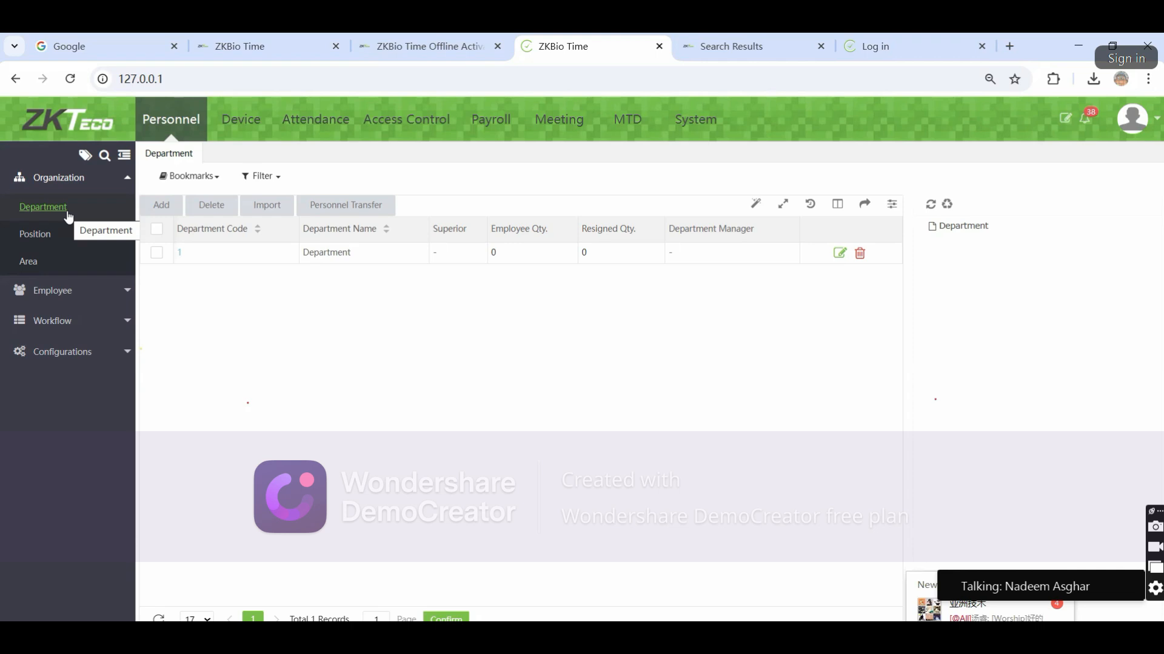
Create two departments: Sales (code 2) and Admin (code 3)
click(163, 205)
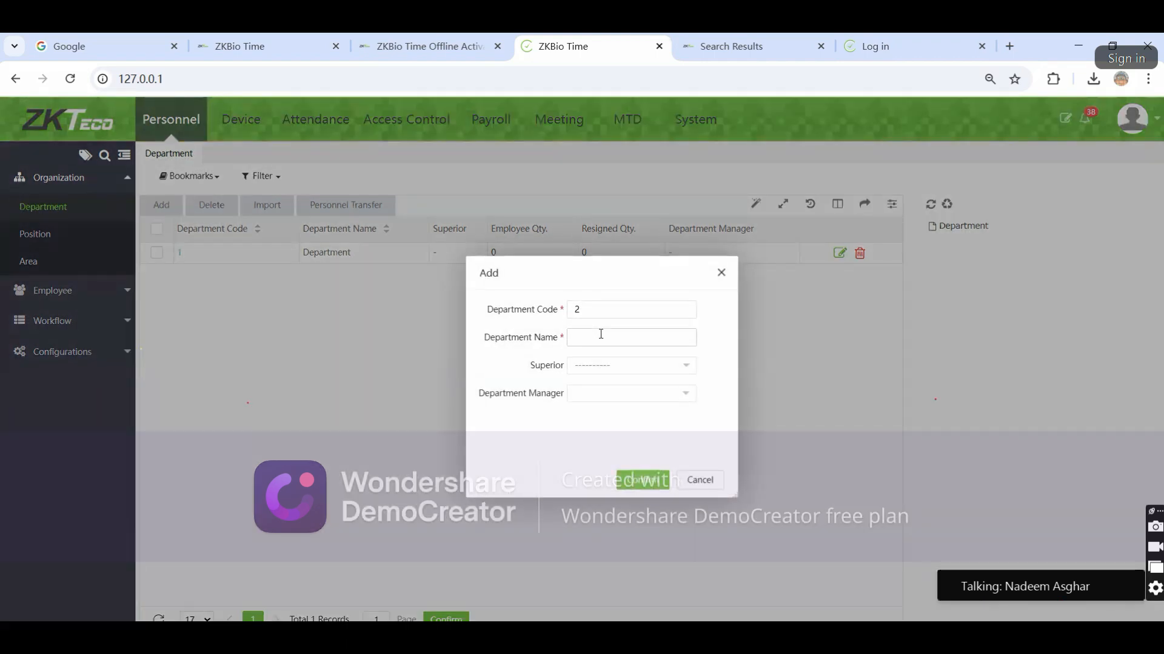
text(Sales)
click(646, 479)
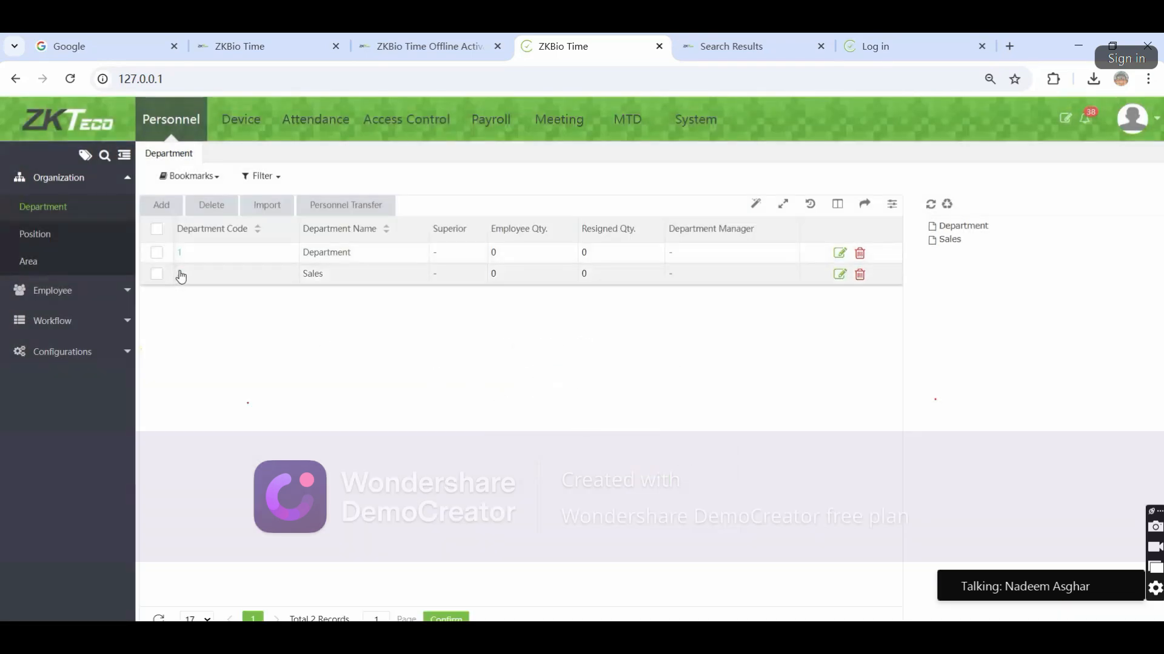
click(169, 209)
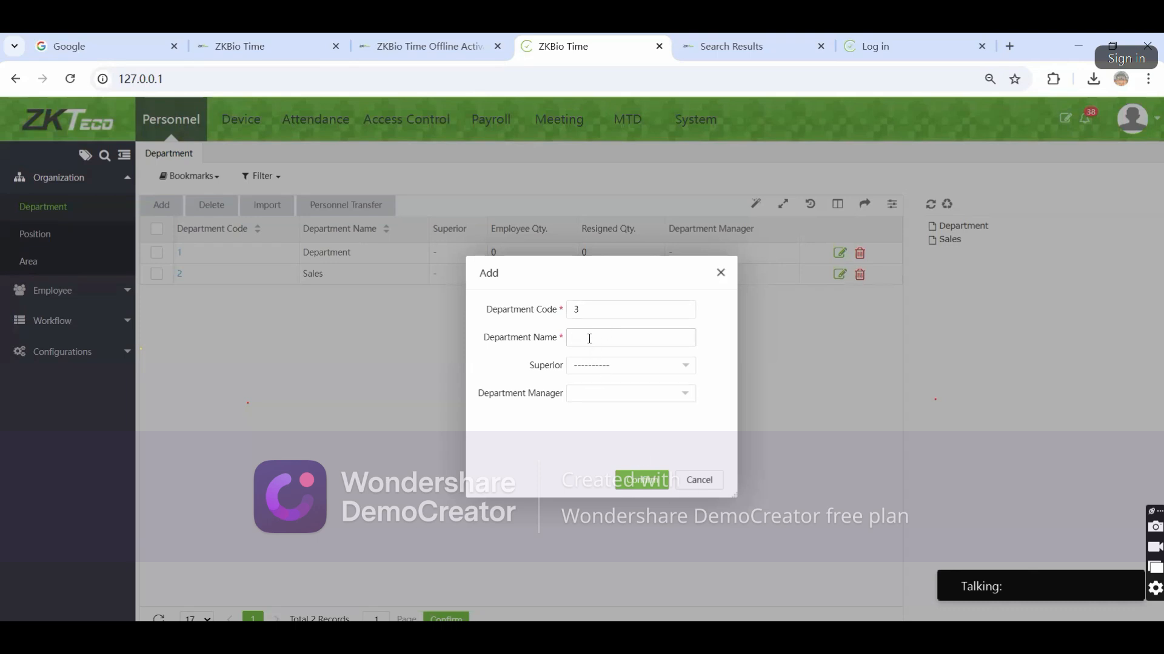
text(Admin)
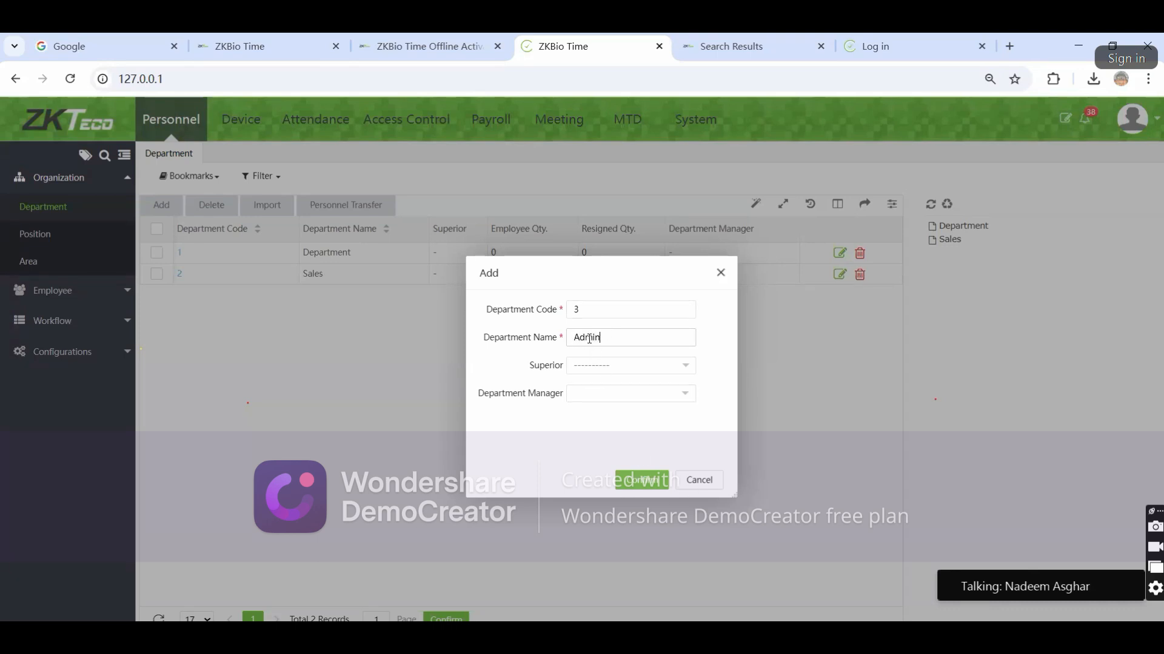
click(626, 479)
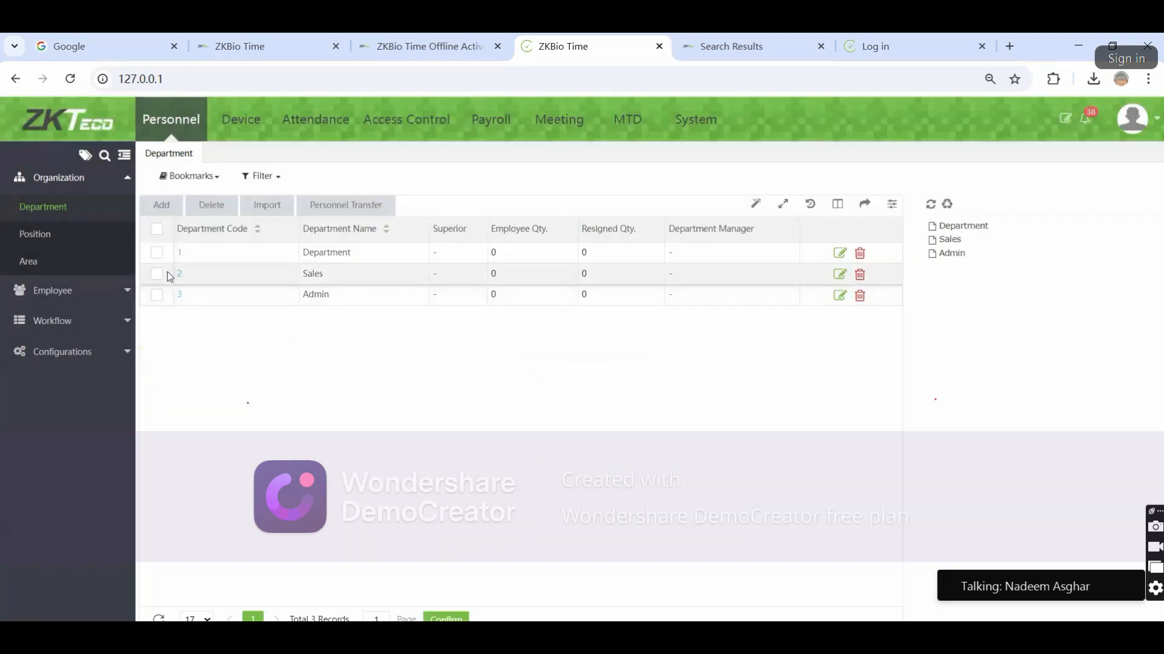
Delete the Sales and Admin departments from the department list
click(860, 275)
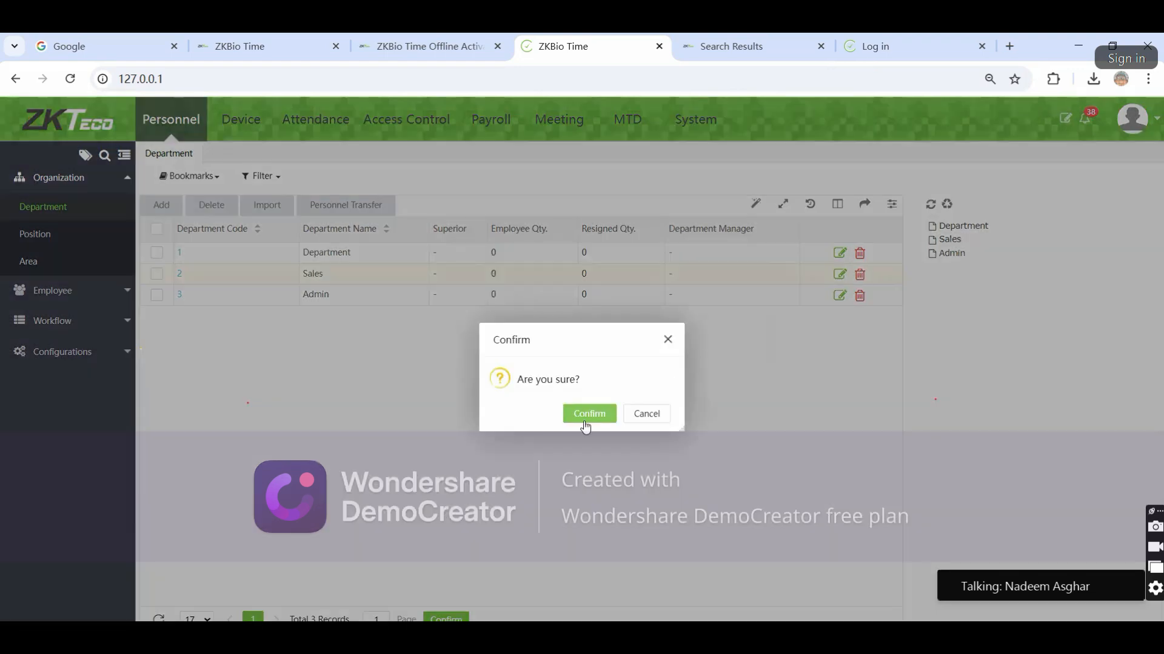
click(584, 416)
click(179, 276)
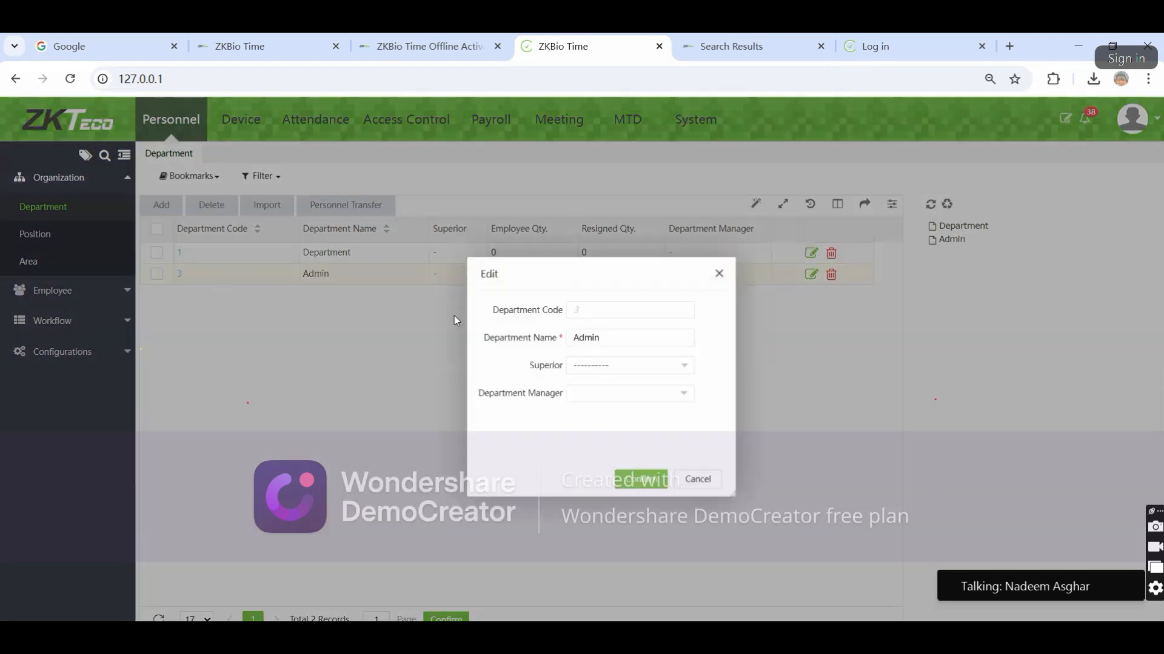
click(720, 273)
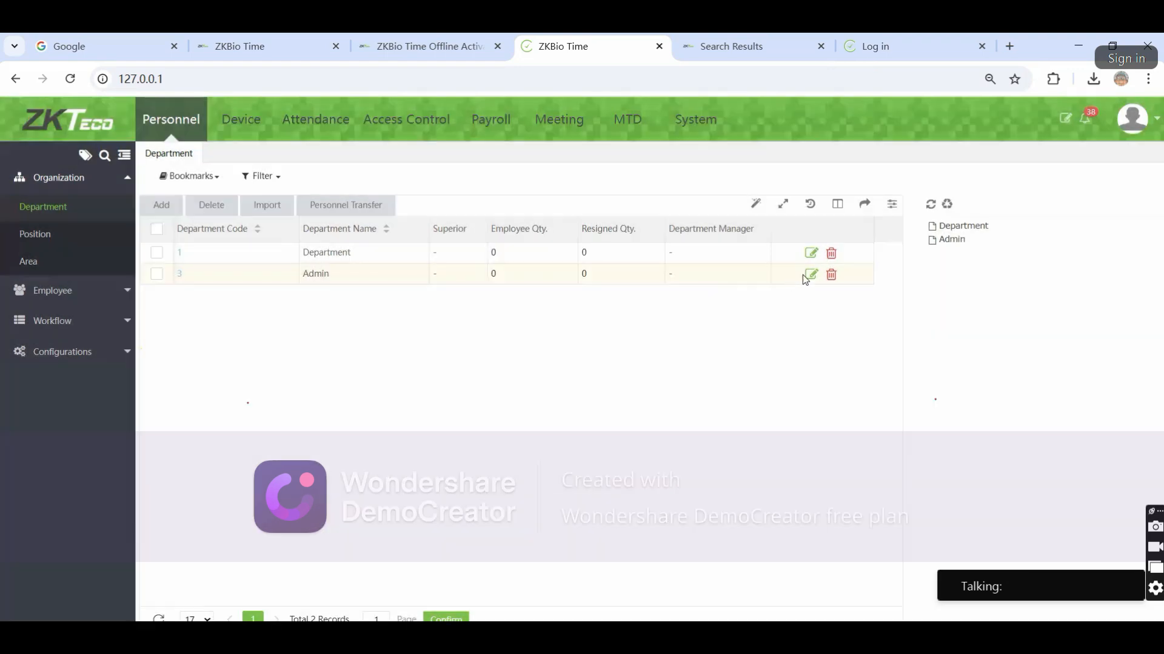
click(831, 274)
click(589, 416)
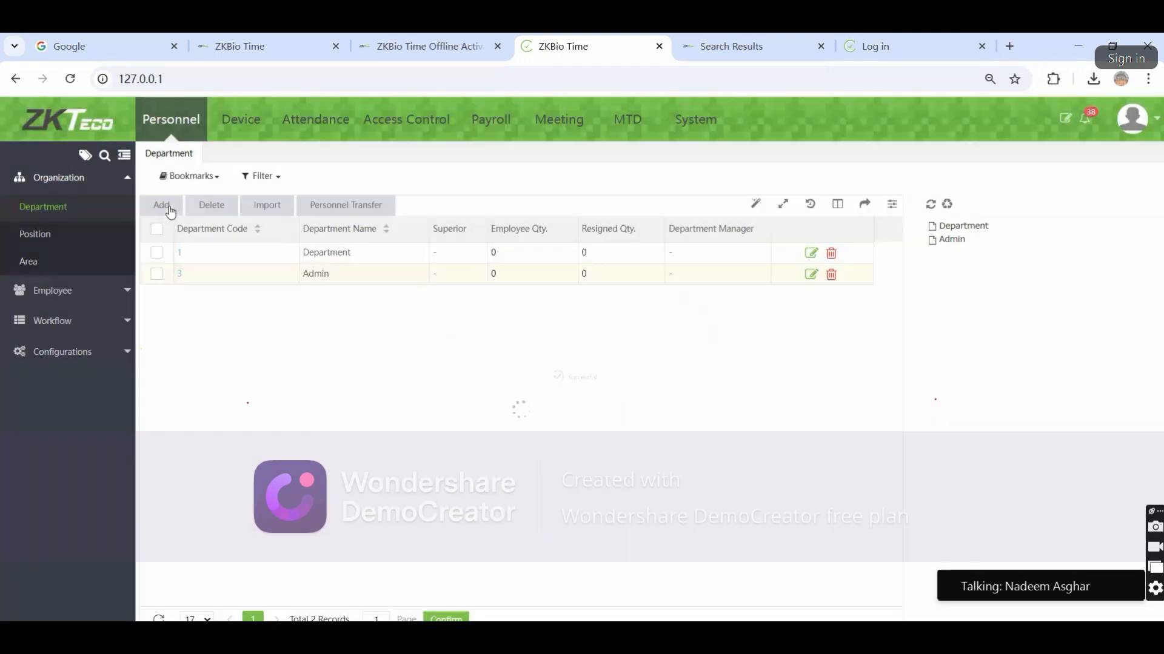
Re-add Admin as department code 2 and Sales as code 3
click(161, 207)
click(583, 332)
text(Admin)
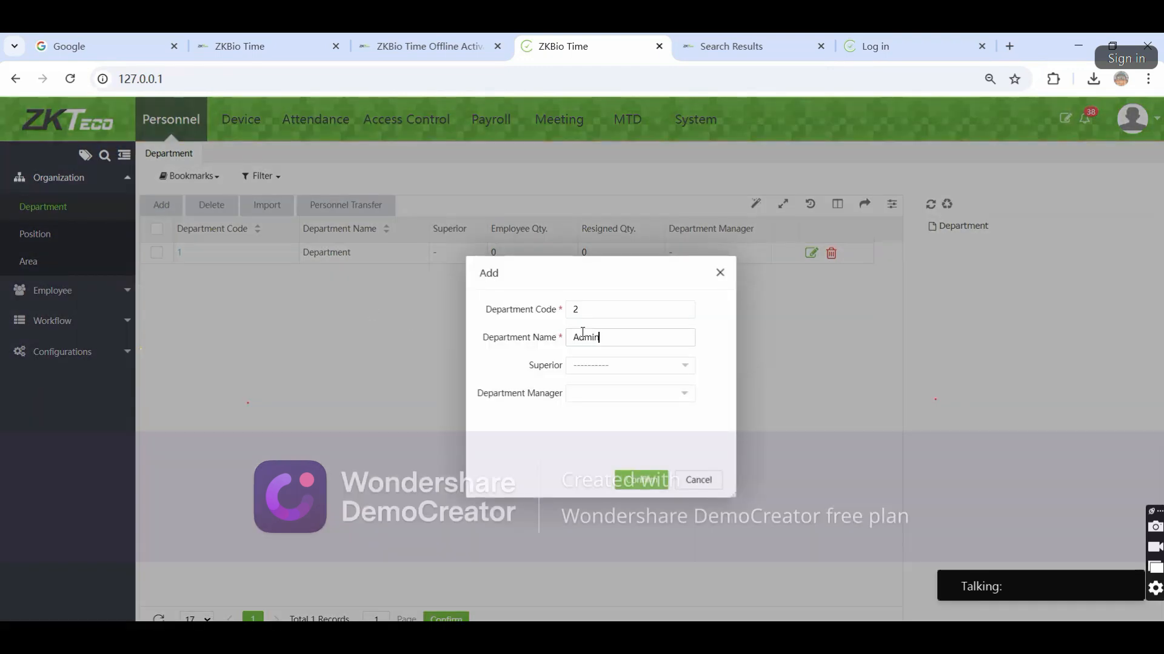
click(640, 479)
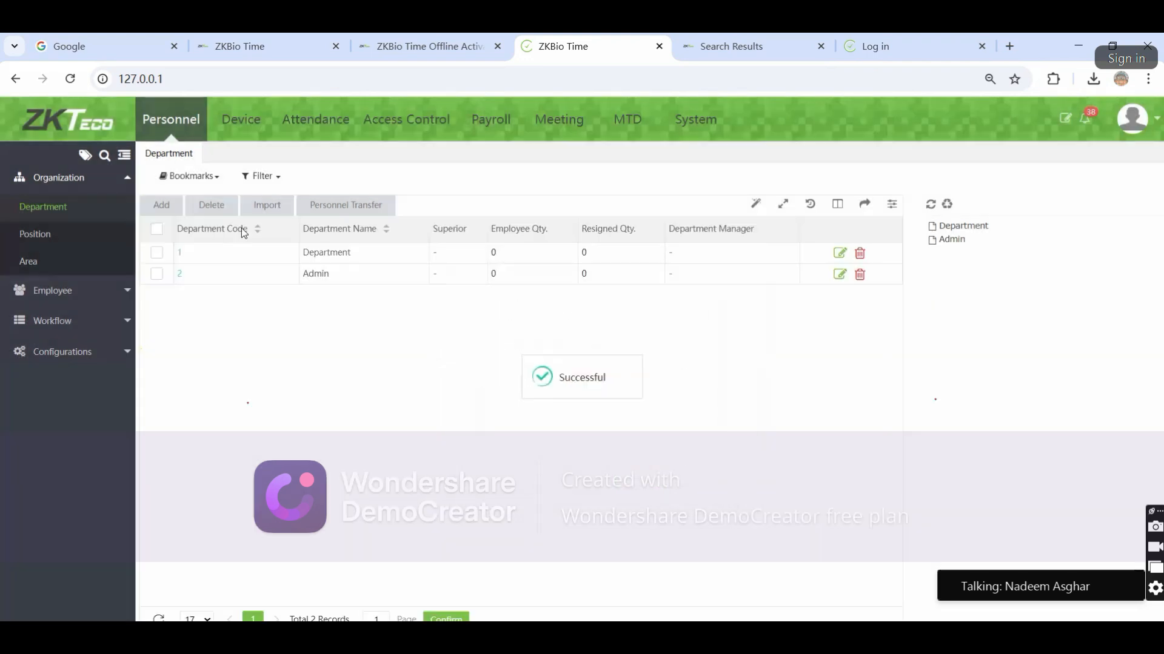
click(161, 207)
click(583, 333)
text(Sales)
click(642, 480)
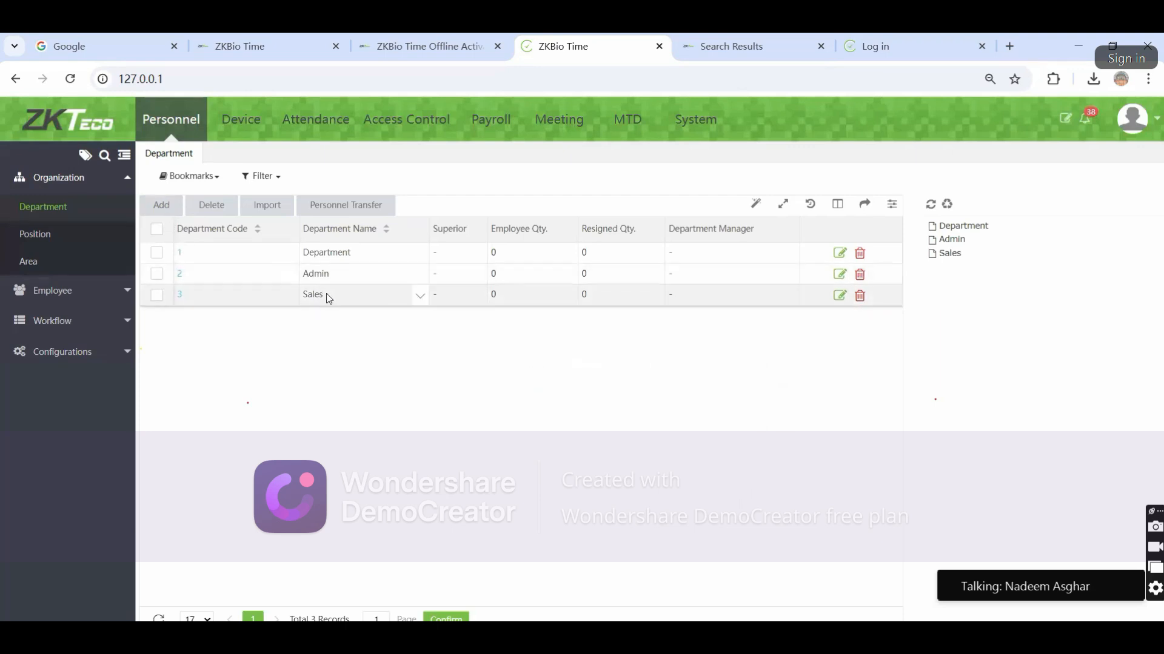
Set Admin as the Superior of the Sales department and verify it in the list
click(180, 295)
click(591, 366)
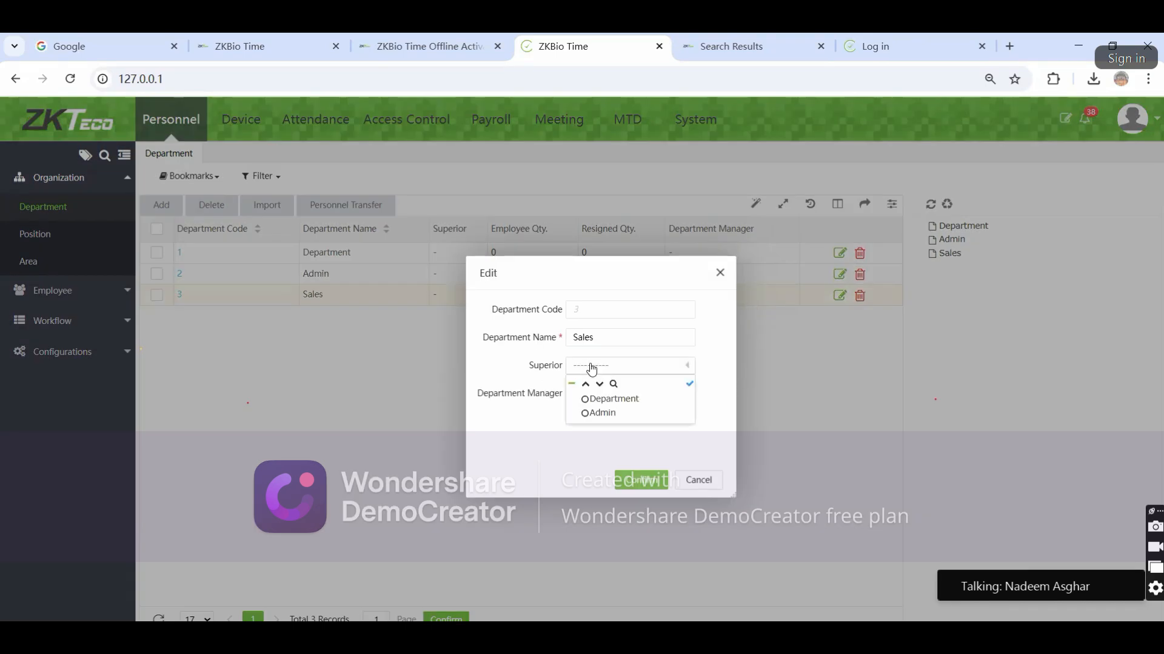
click(636, 483)
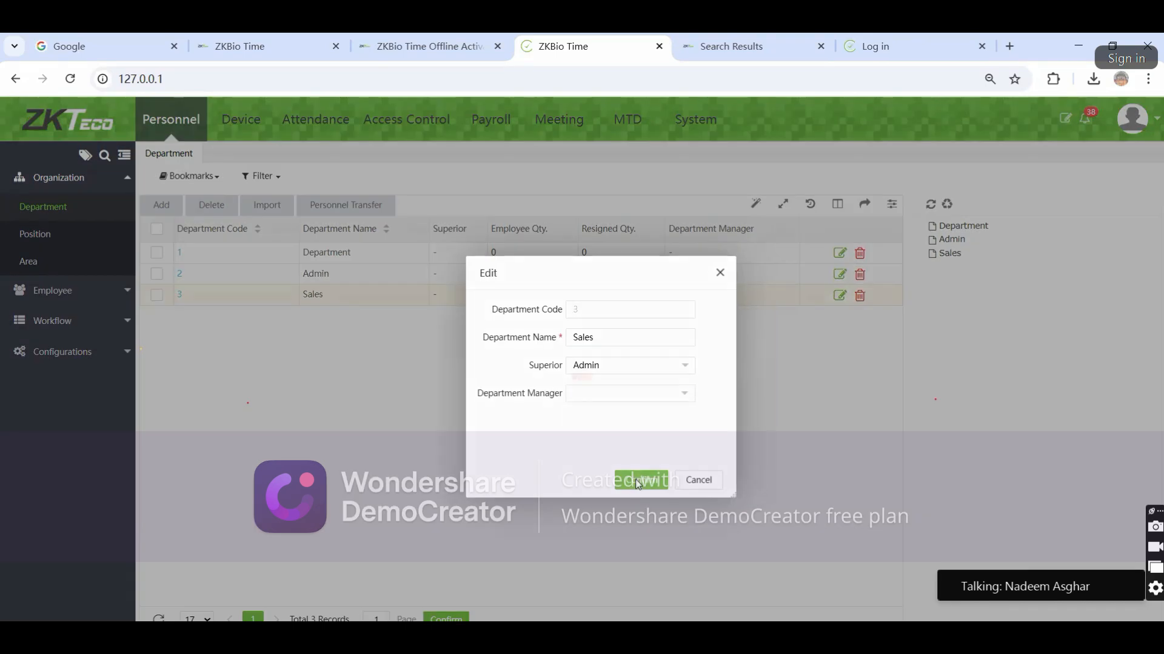
drag(434, 296, 467, 304)
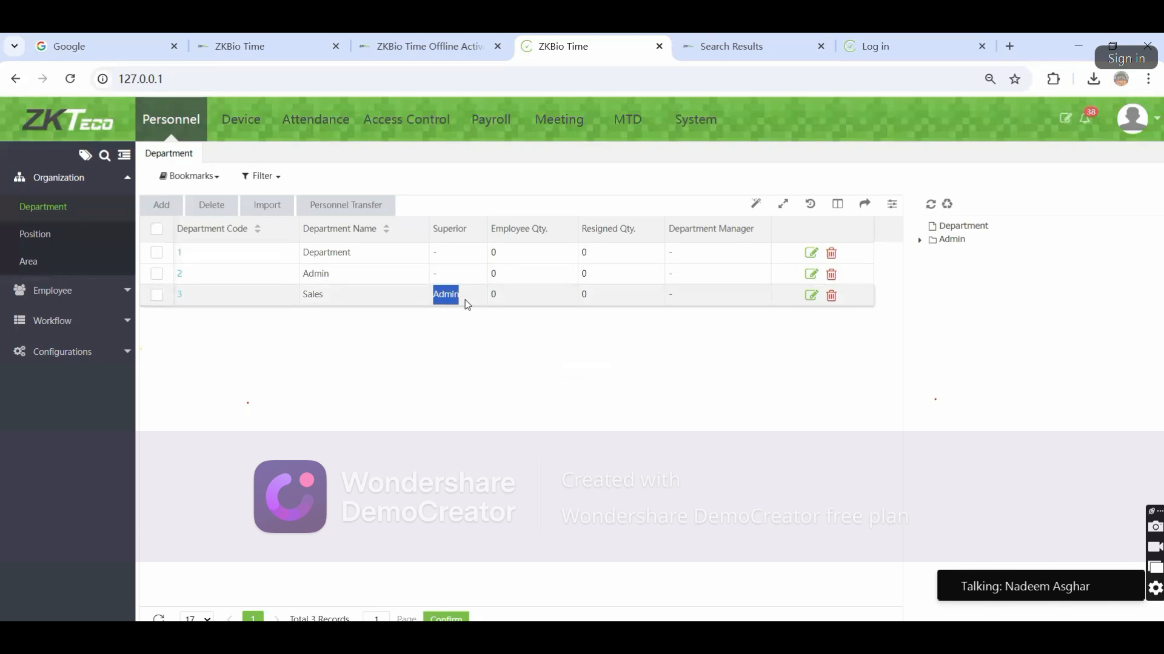
click(425, 315)
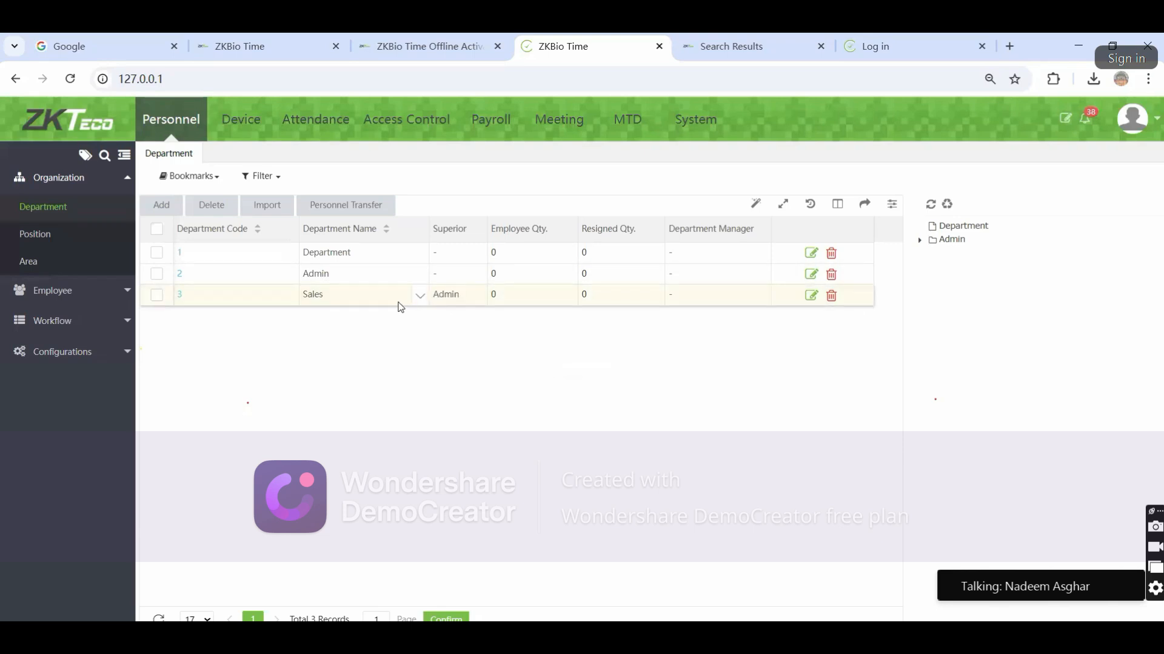
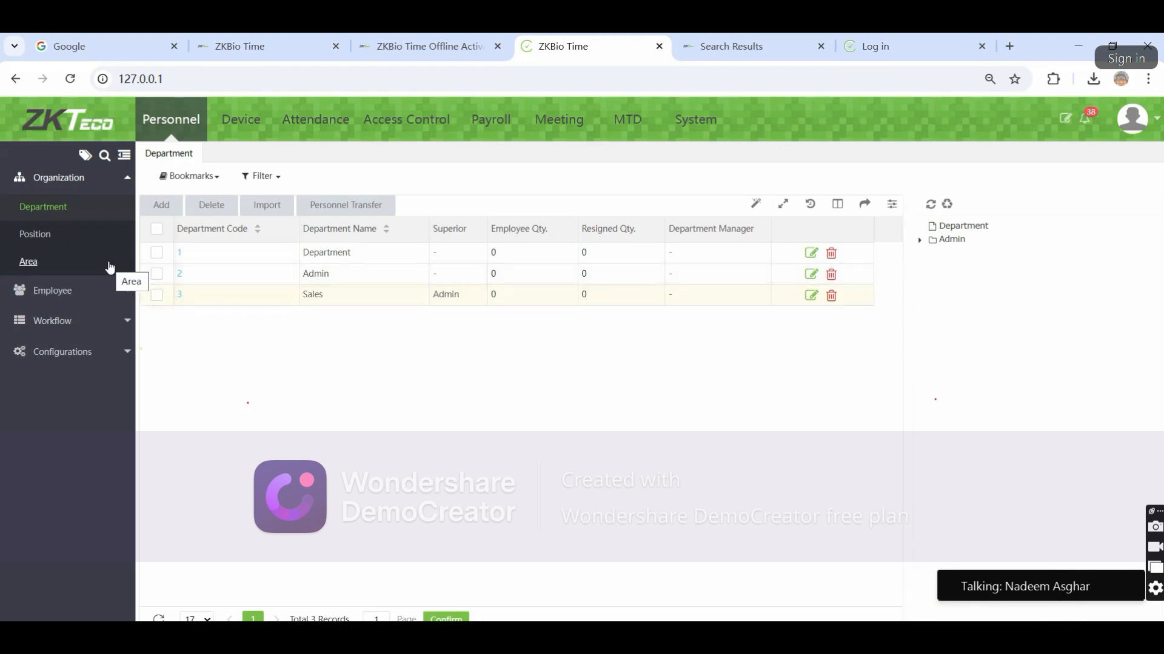
Open the Position list under the Organization section
click(58, 241)
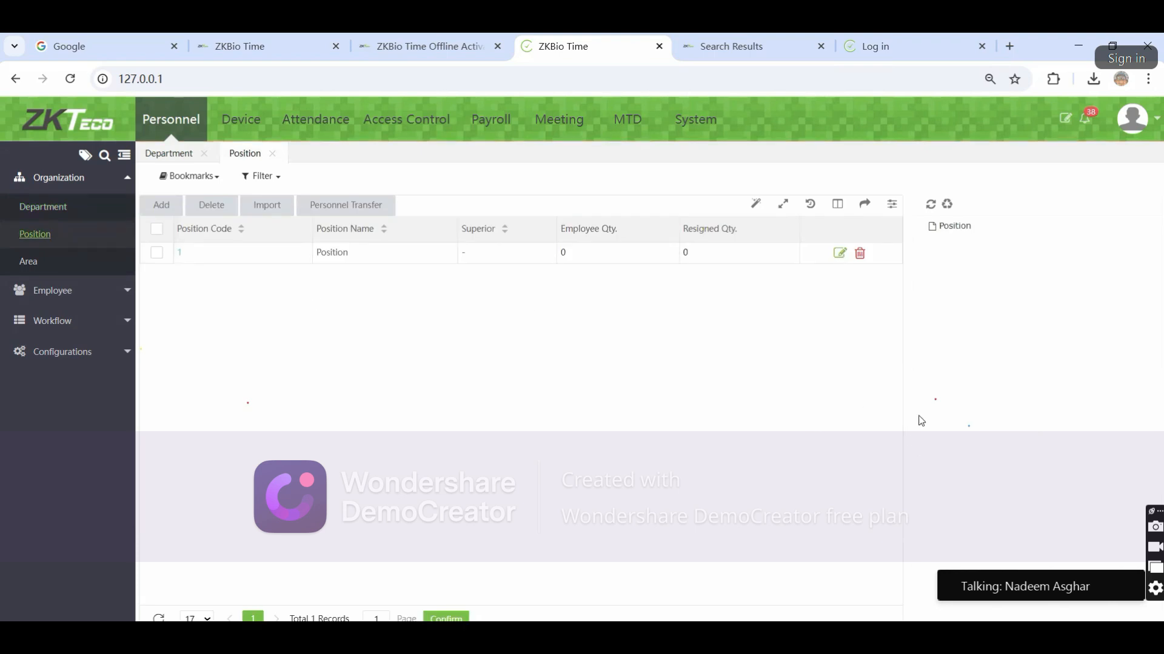
Begin a Technician position, then discard the unfinished entry
click(159, 205)
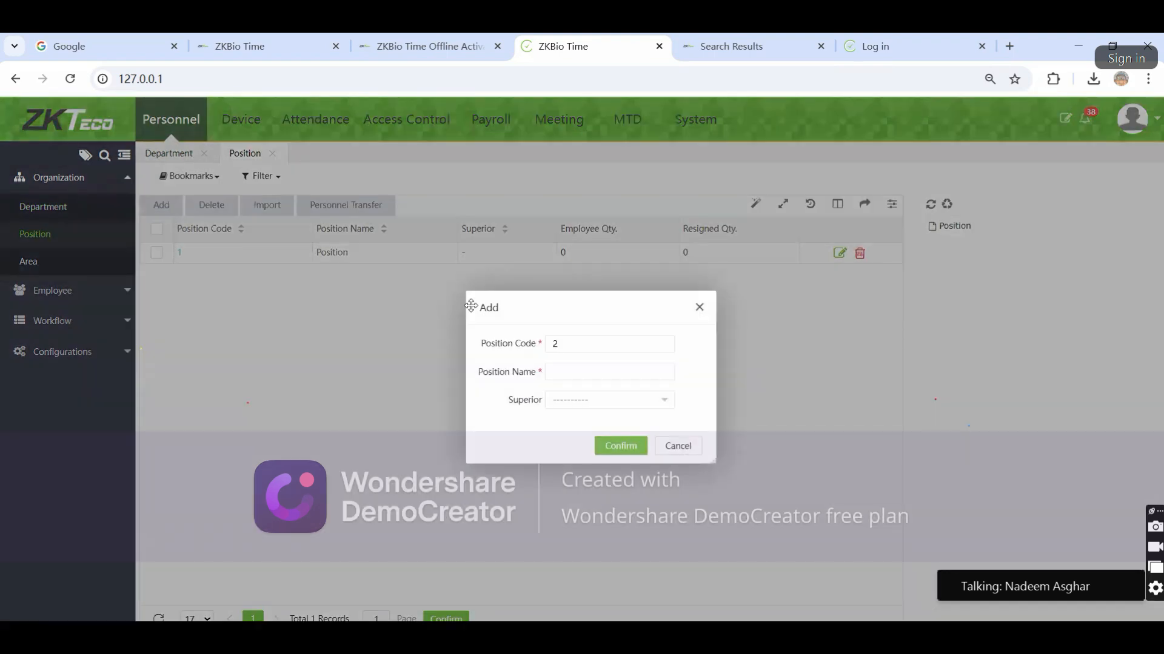
click(558, 376)
text(Technician)
click(674, 447)
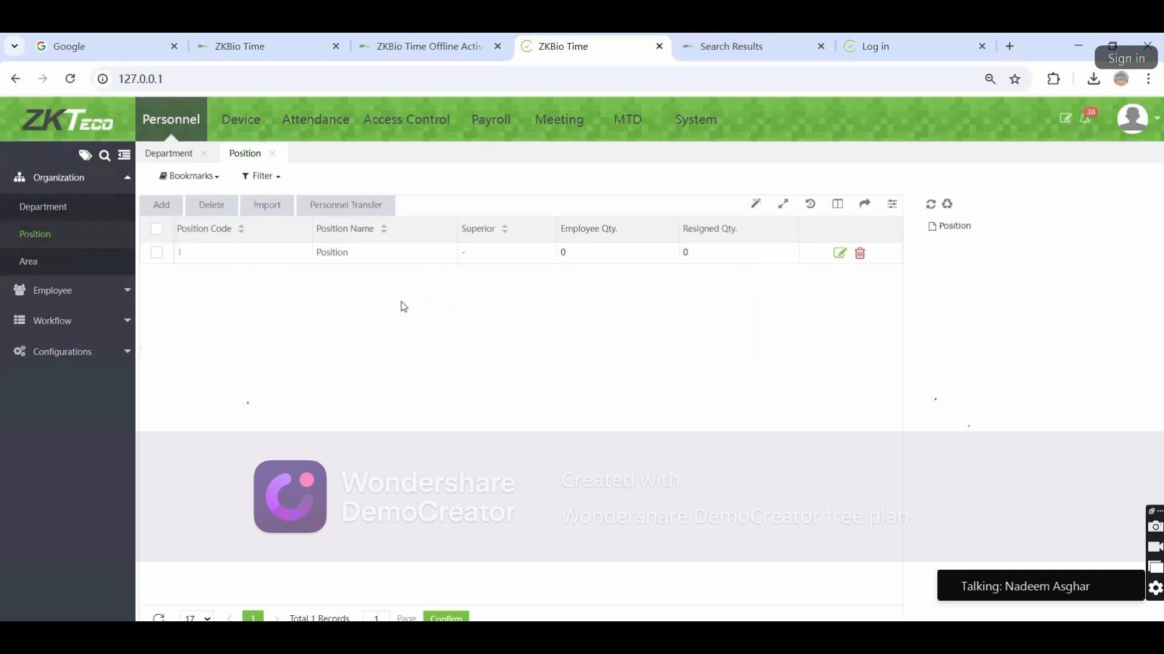
Add the Manager and Asst Manager positions
click(176, 214)
click(626, 369)
text(Manager)
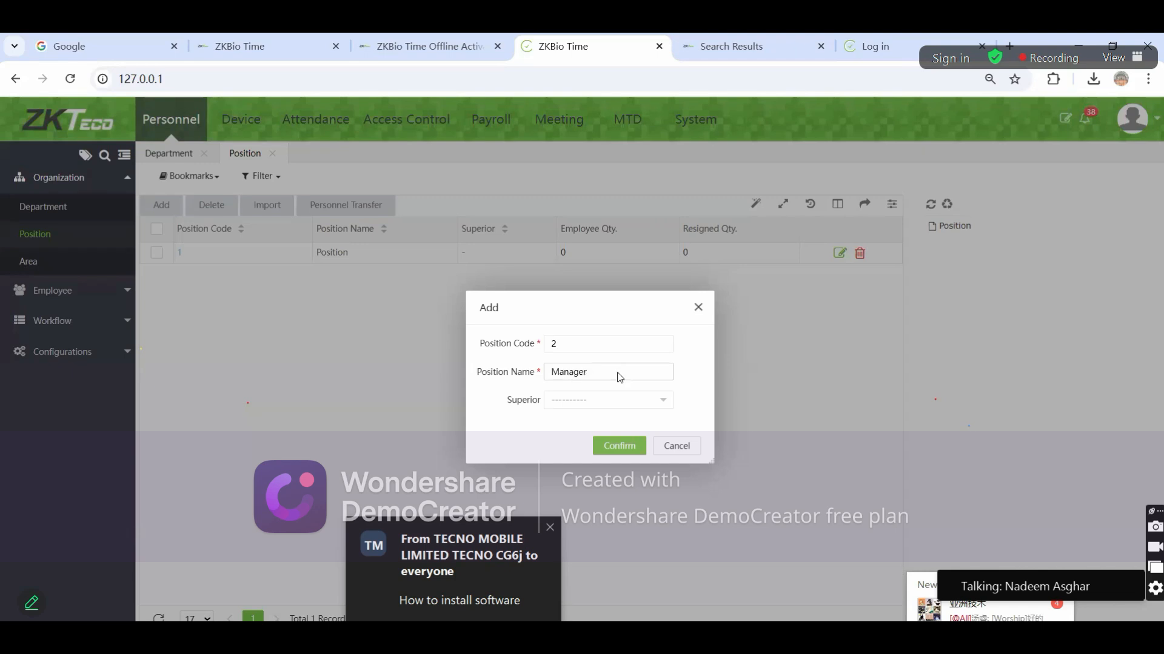
key(Return)
click(553, 371)
text(Asst Manager)
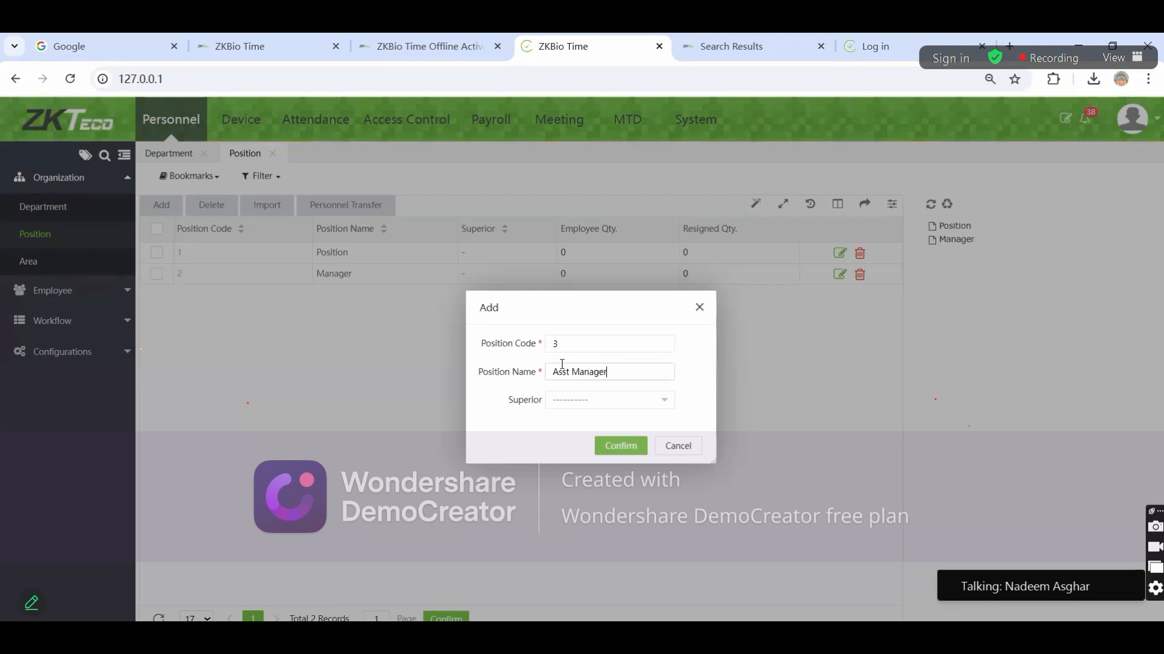
click(602, 441)
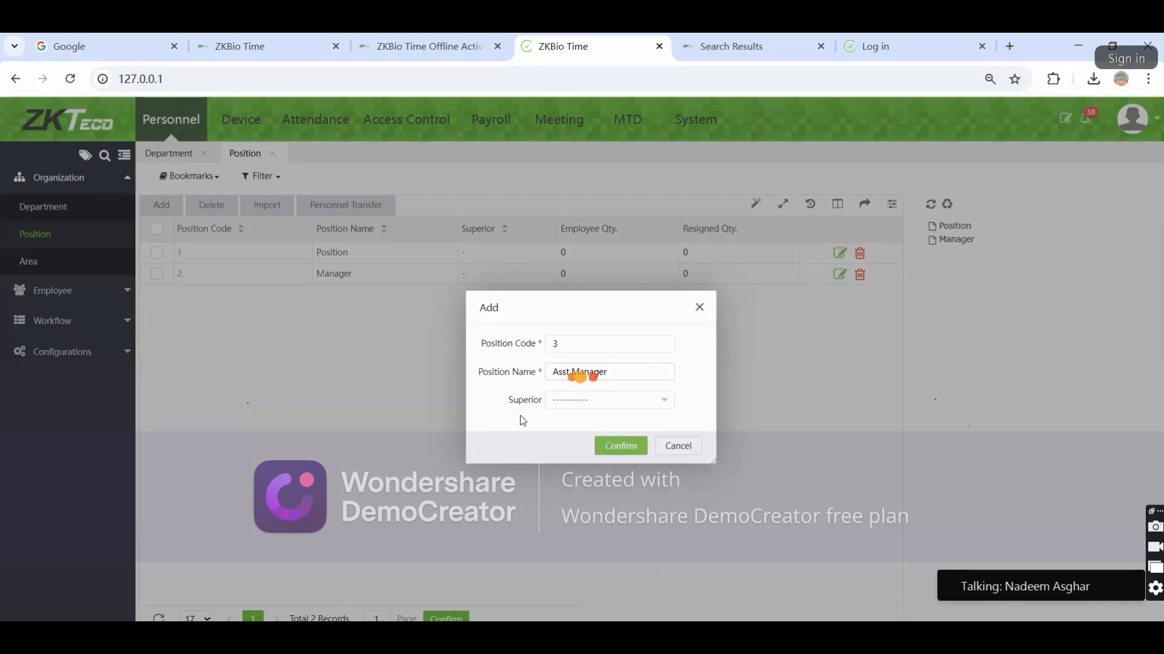
Add the Technician position with Asst Manager as its superior
click(161, 204)
click(559, 371)
text(Technician)
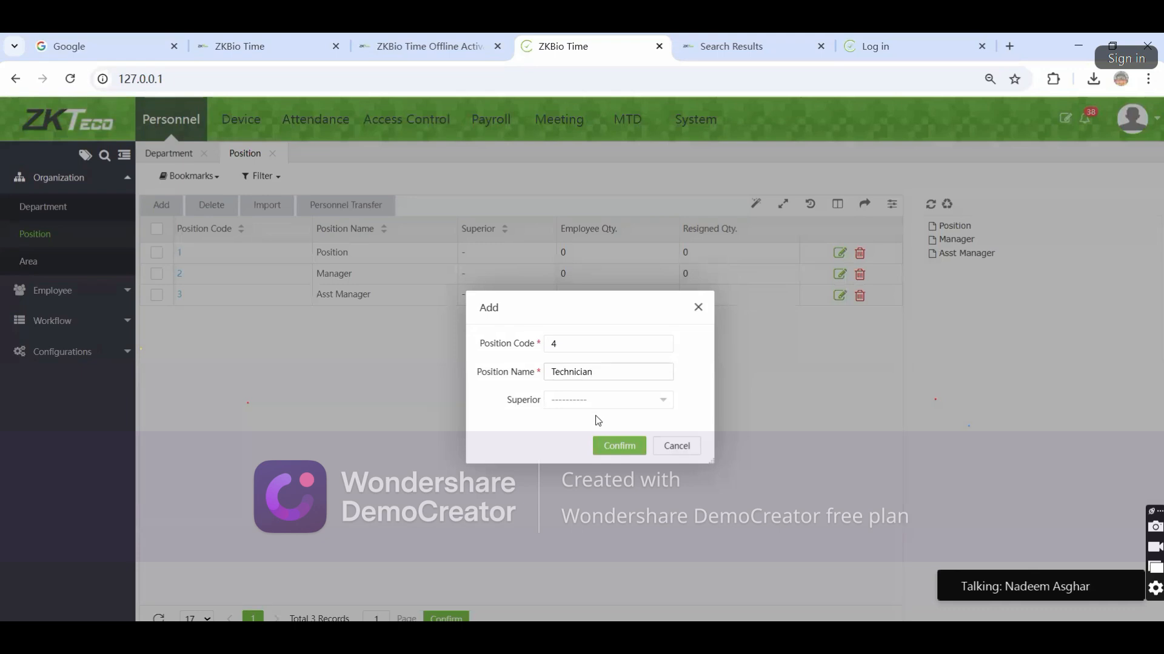
click(576, 401)
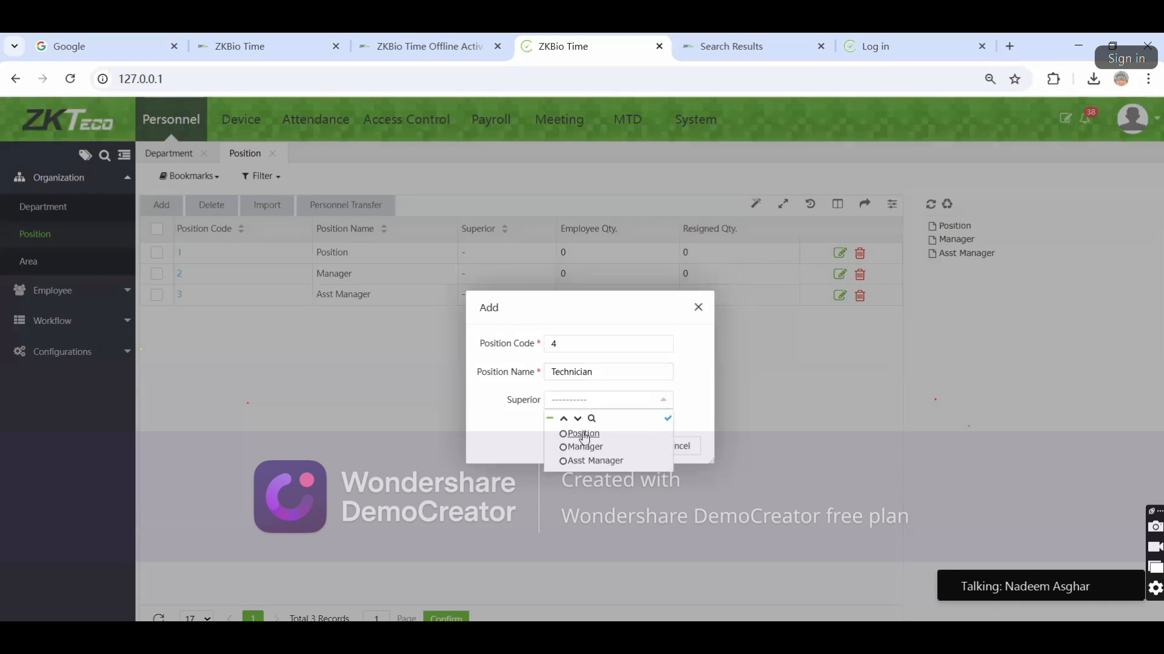
click(581, 462)
click(602, 441)
drag(453, 316, 522, 321)
click(458, 398)
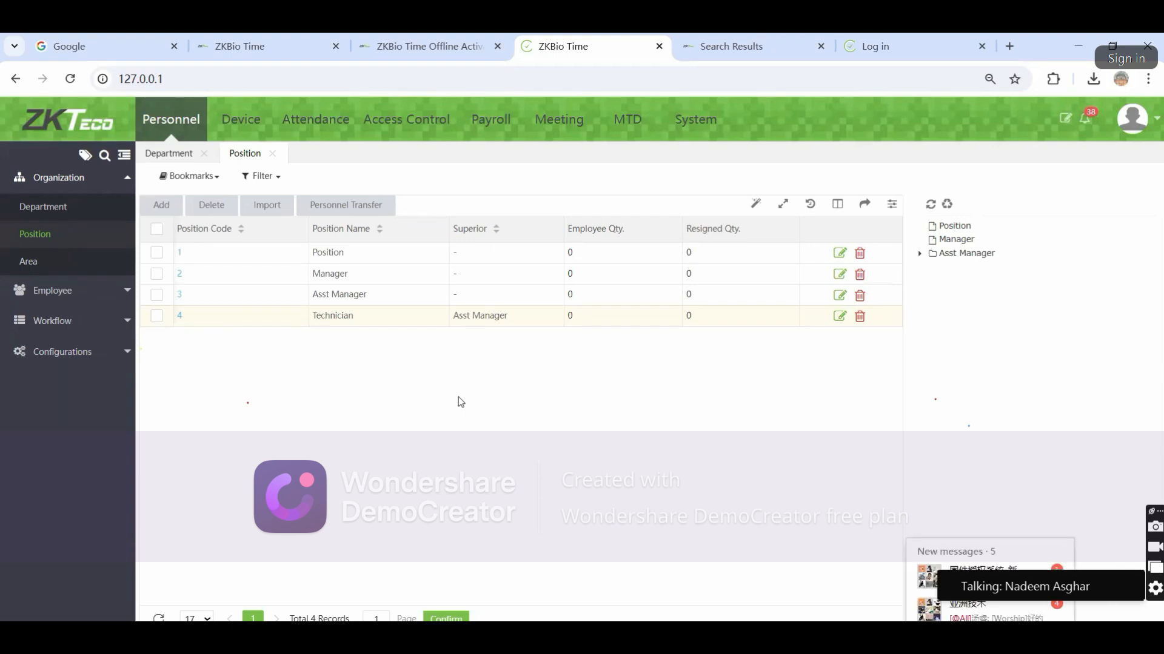
Delete the Test area from the Area list, leaving only Not Authorized
click(28, 262)
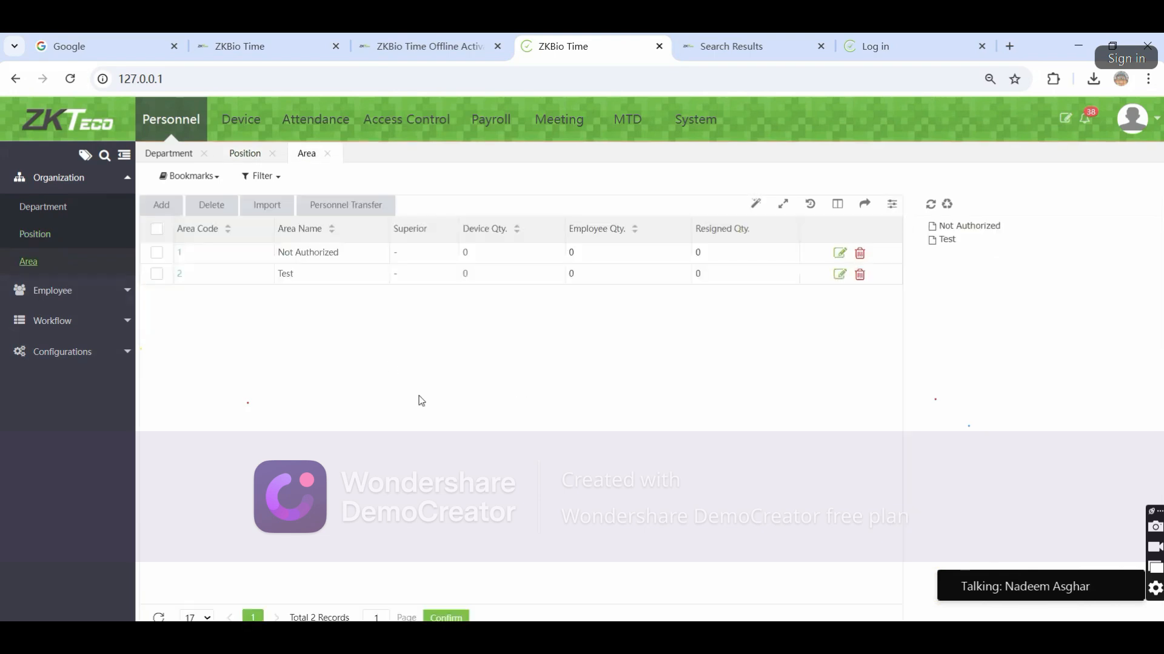
click(859, 274)
click(608, 416)
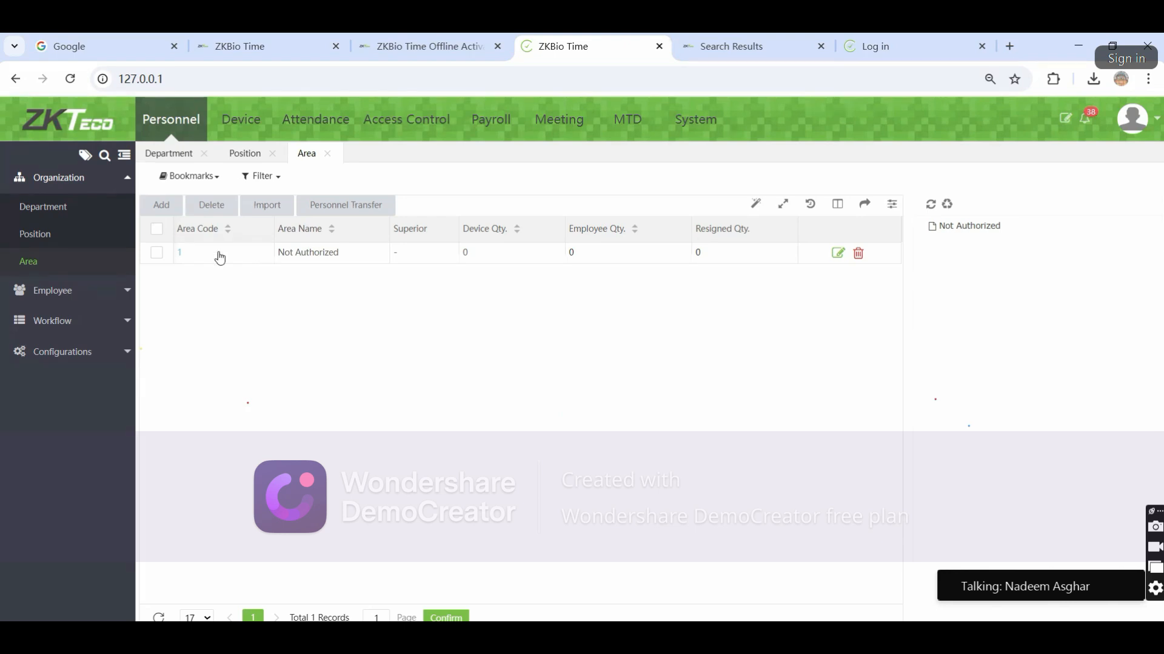
Add the area Lahore-DHA-Phase5 as area code 2
click(162, 205)
click(571, 374)
text(Laho)
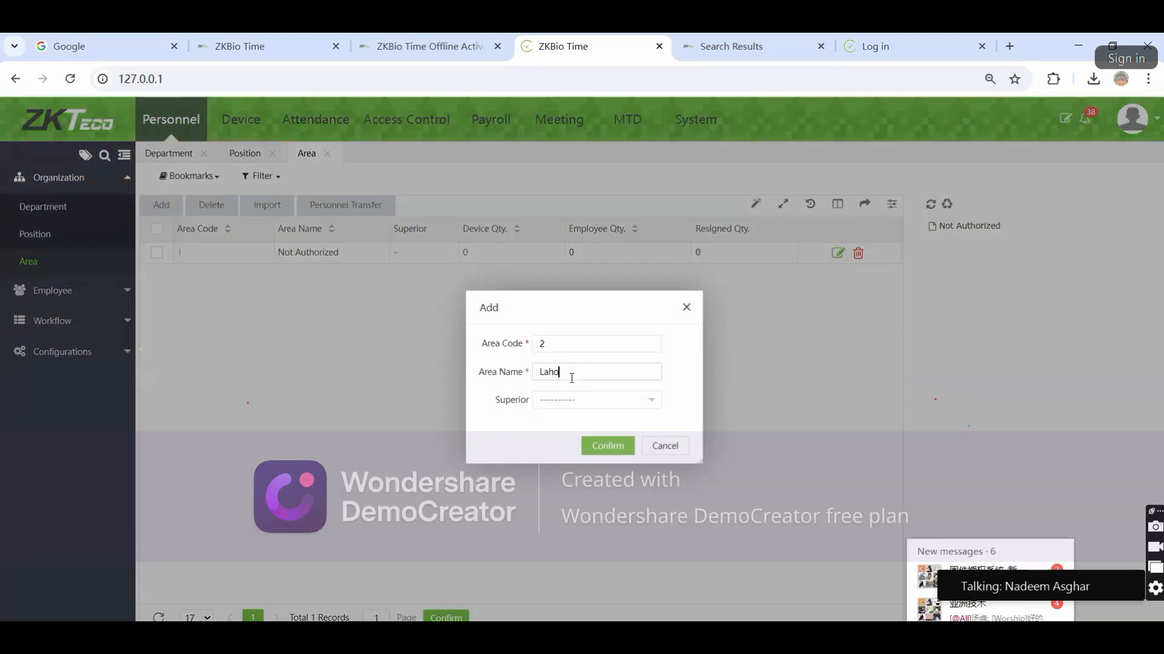
text(re-)
text(DHA-Phase5)
click(608, 448)
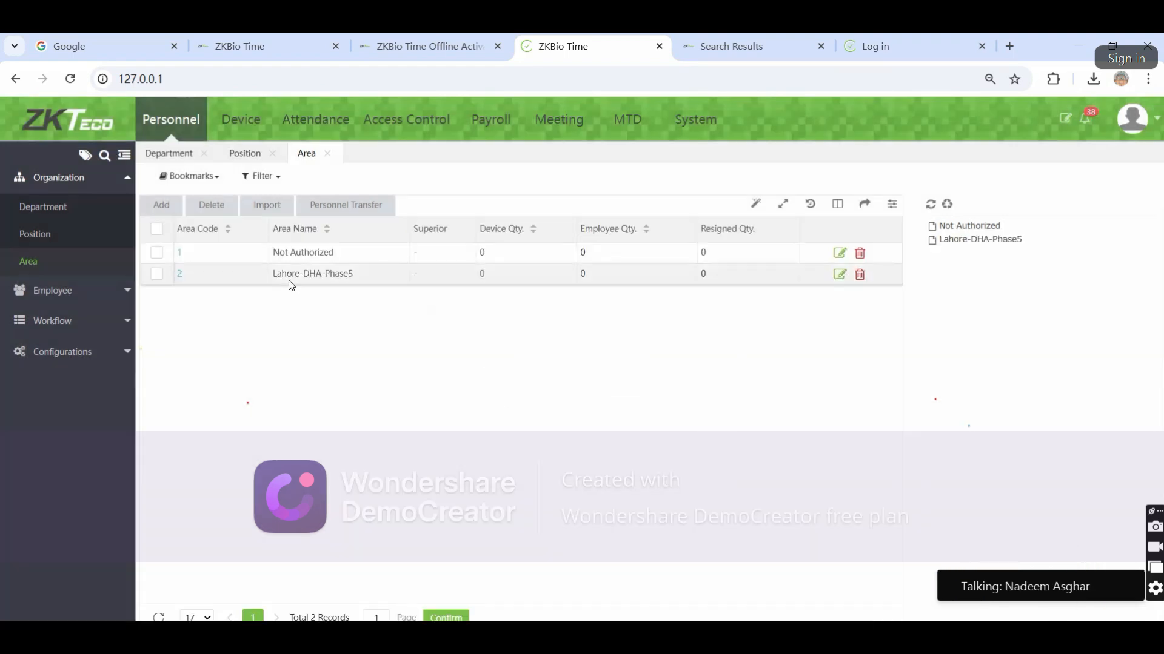
Add the areas Lahore-AIT and Lahore-Wapda Town as codes 3 and 4
click(160, 205)
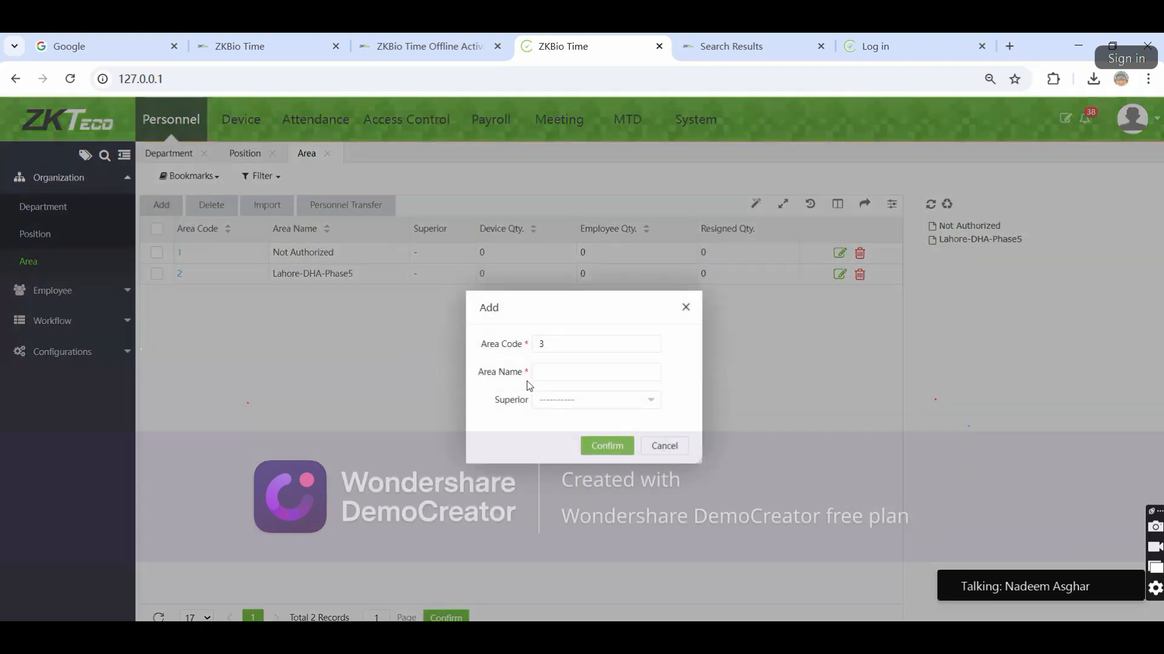
click(613, 374)
text(Lahore-AIT)
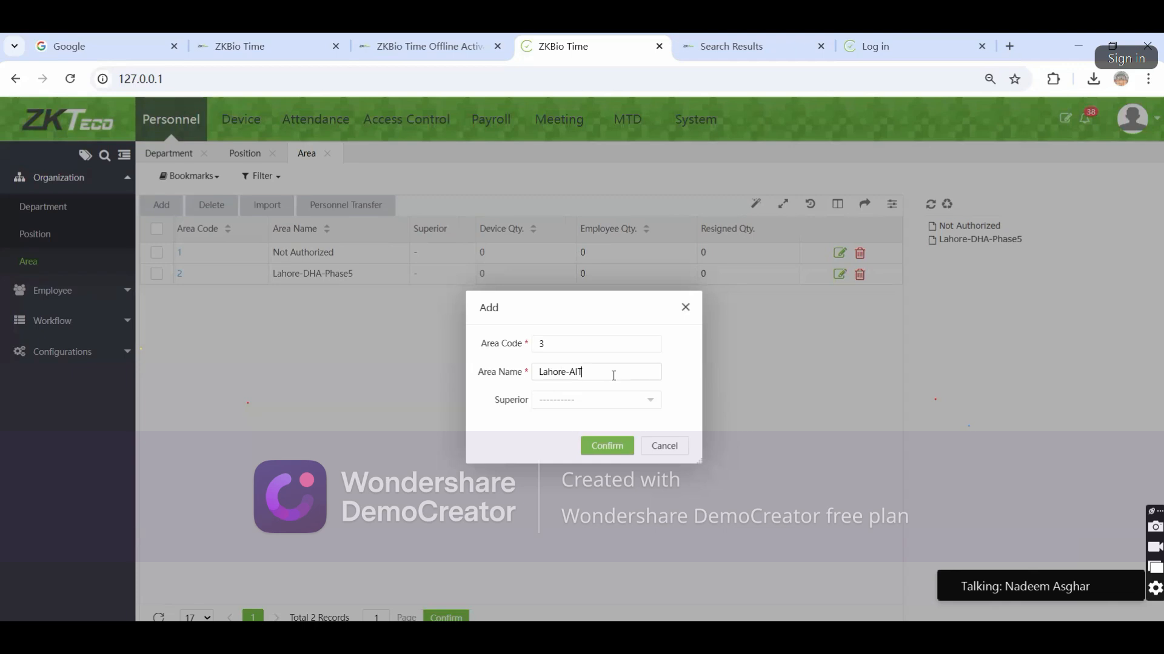
click(599, 454)
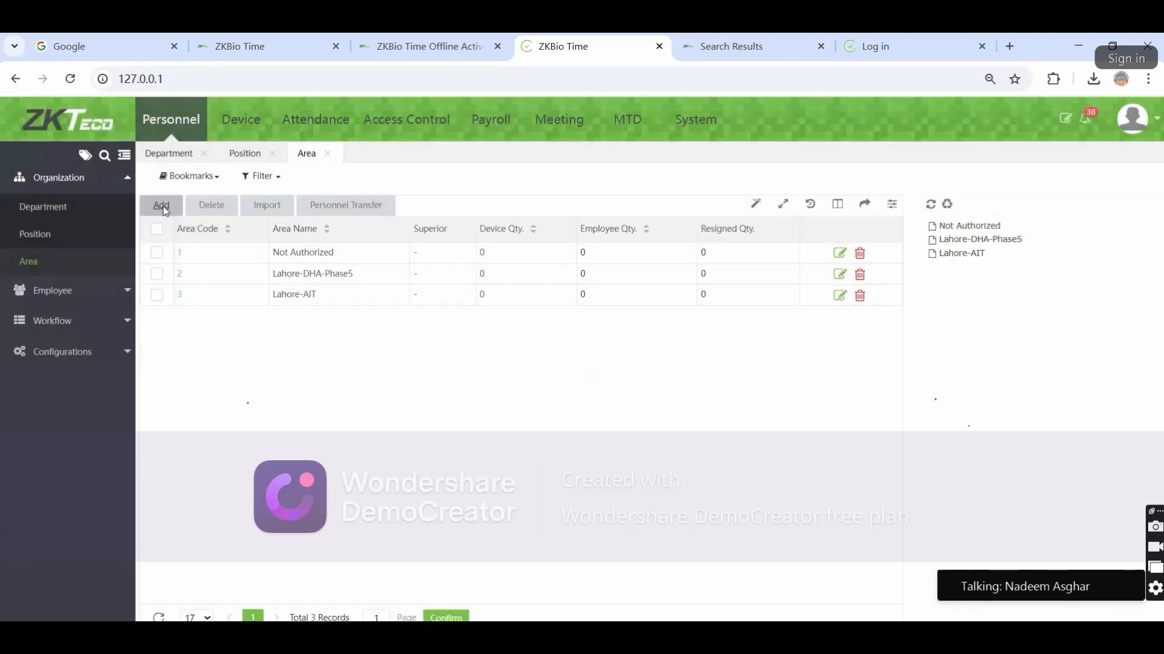
click(161, 205)
click(547, 367)
text(Lahore)
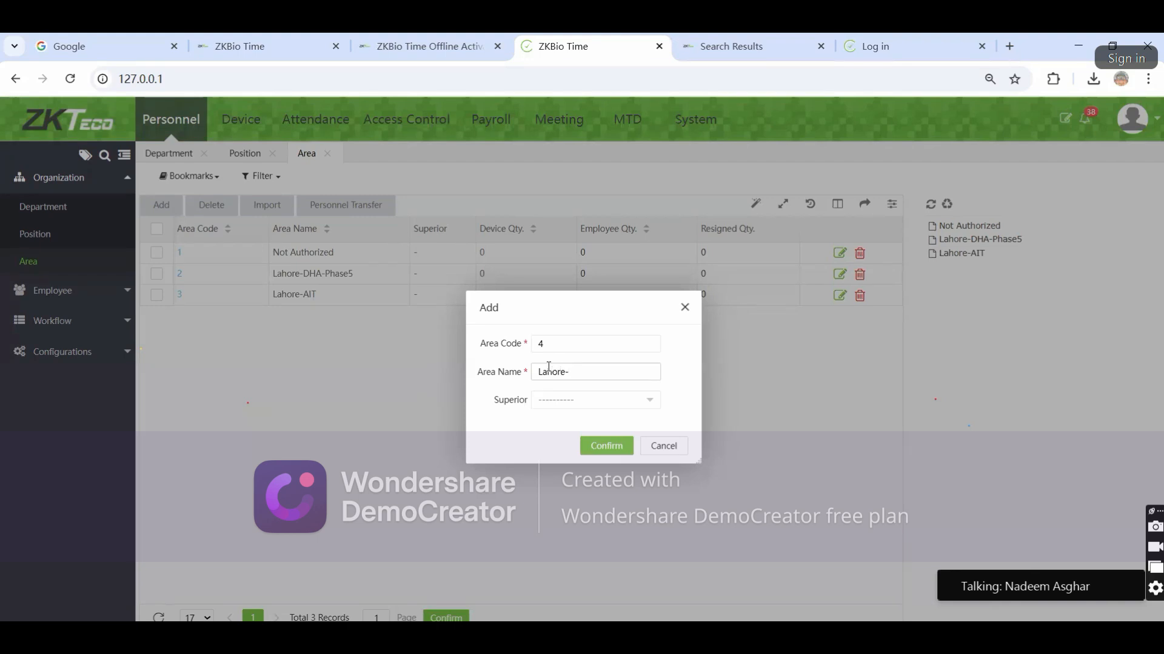
text(-Wapda)
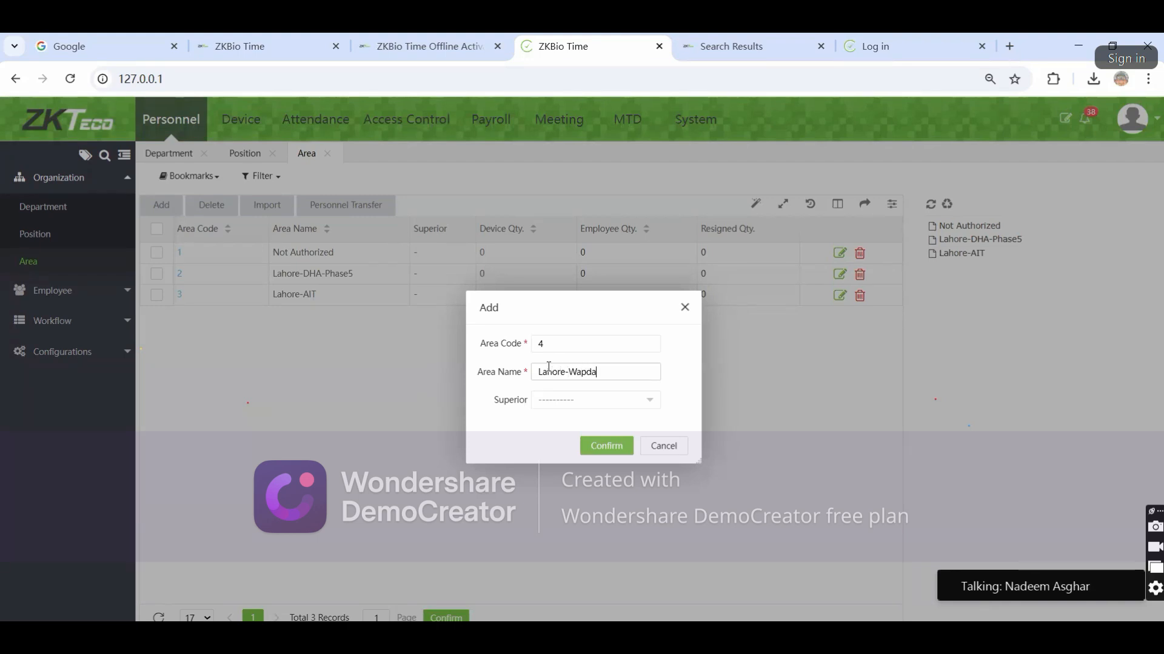
text( Town)
click(594, 448)
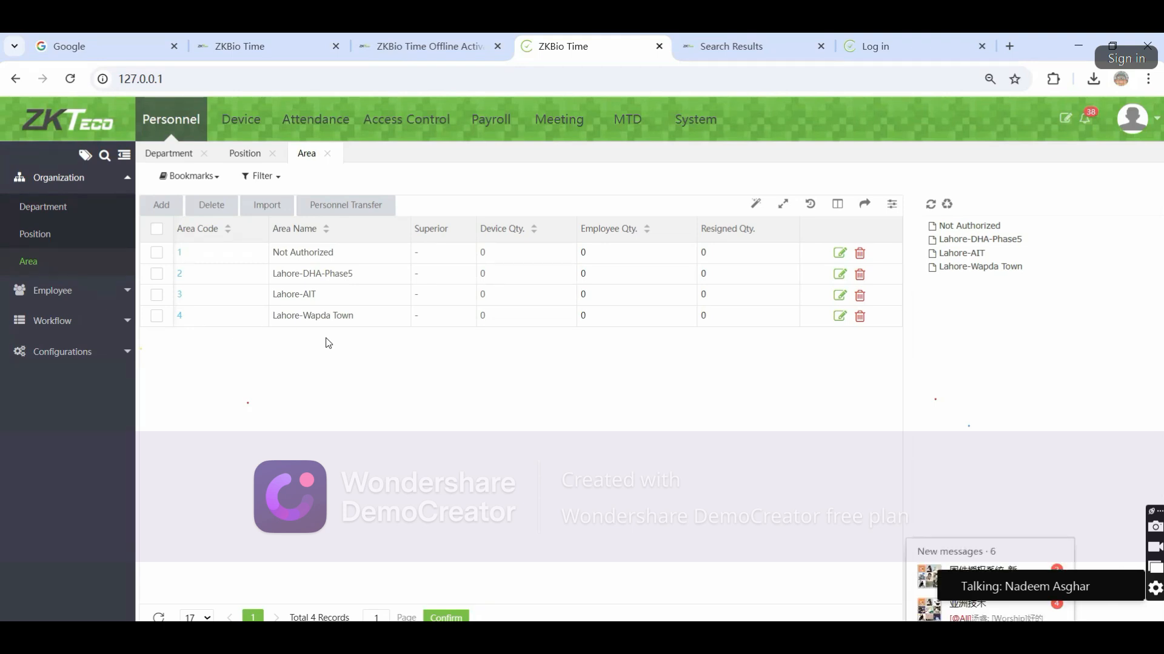
click(63, 290)
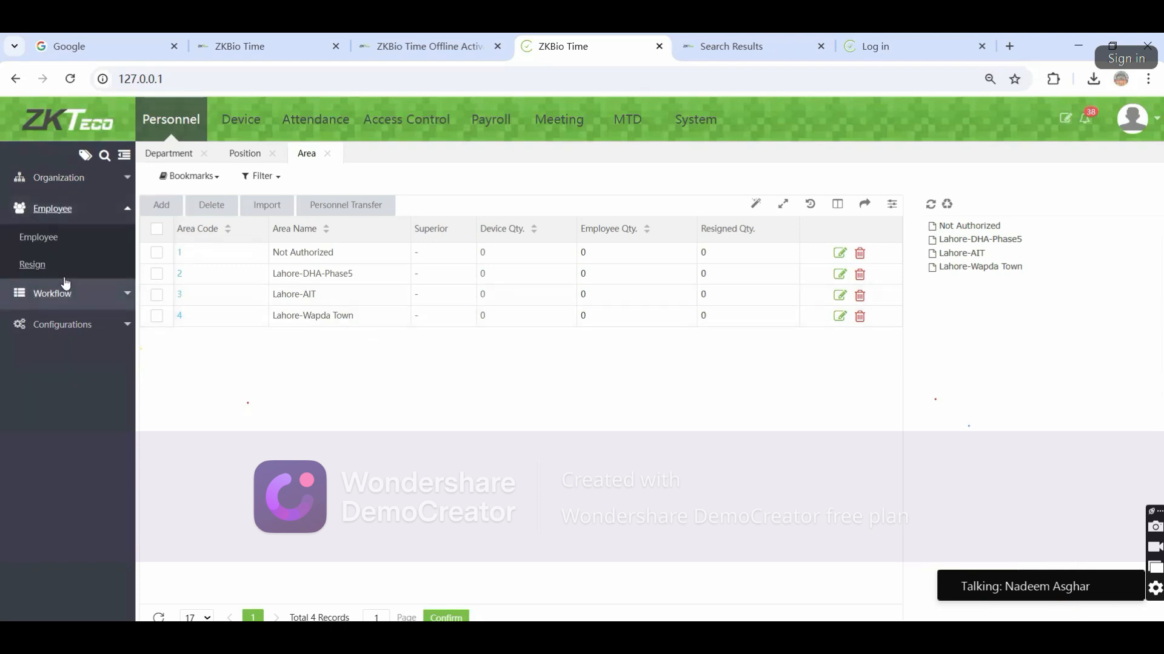
Open the empty Employee list and start a new employee with ID 1
click(54, 241)
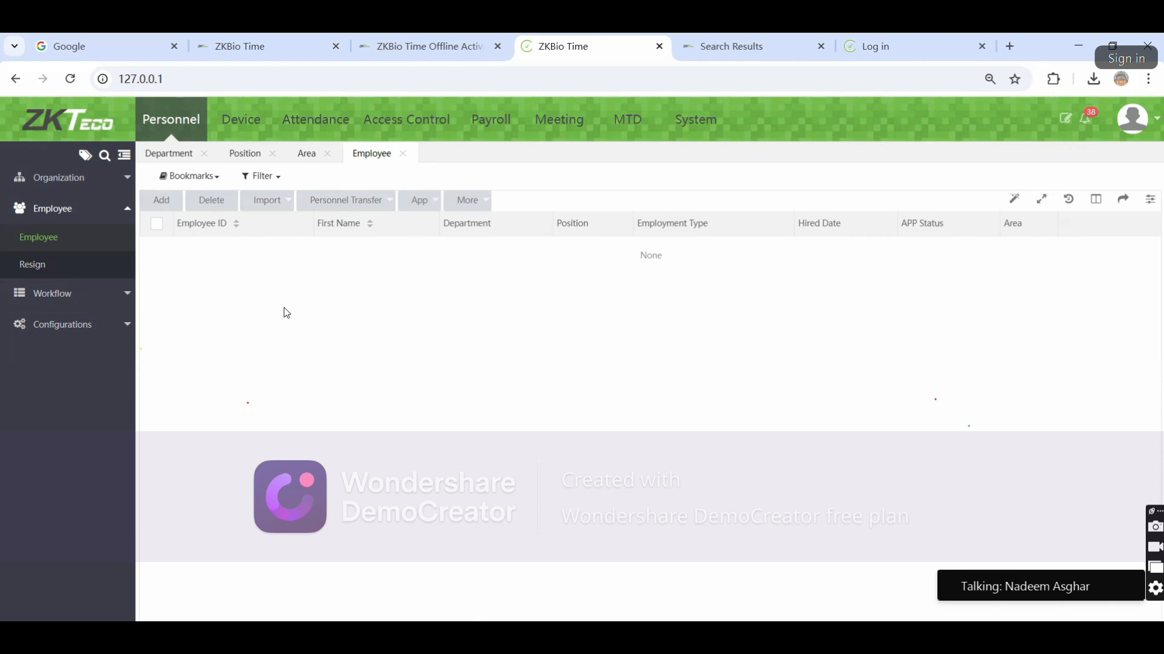
click(148, 202)
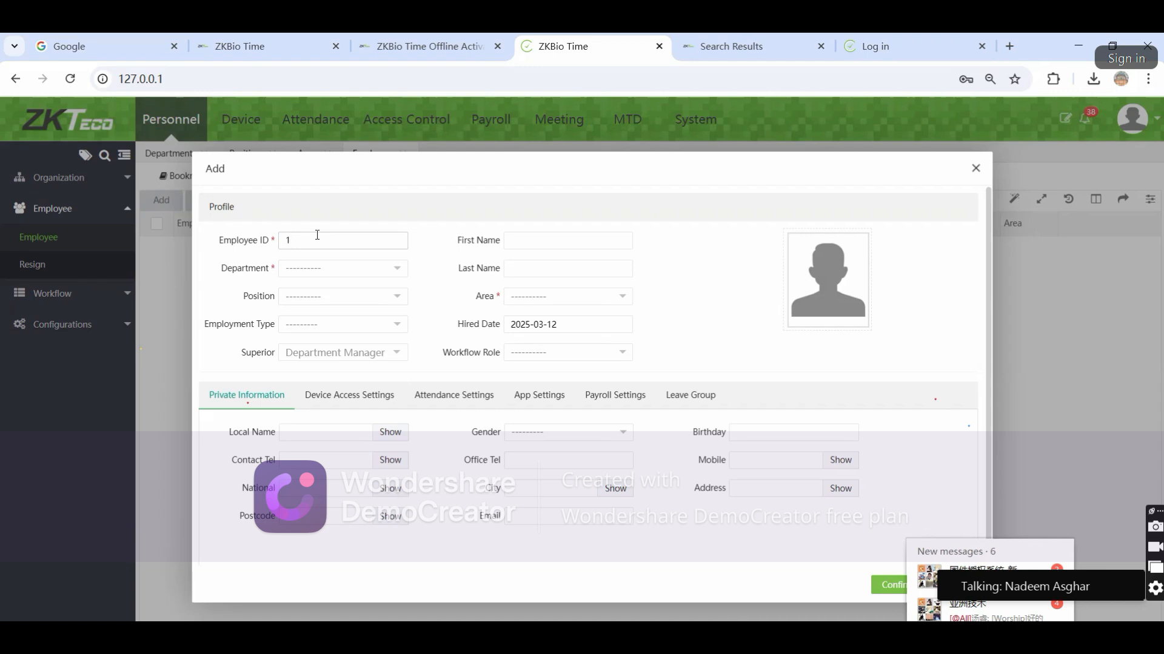
Enter first name Test, department Admin, position Manager and area Lahore-DHA-Phase5
click(366, 269)
click(308, 316)
click(549, 237)
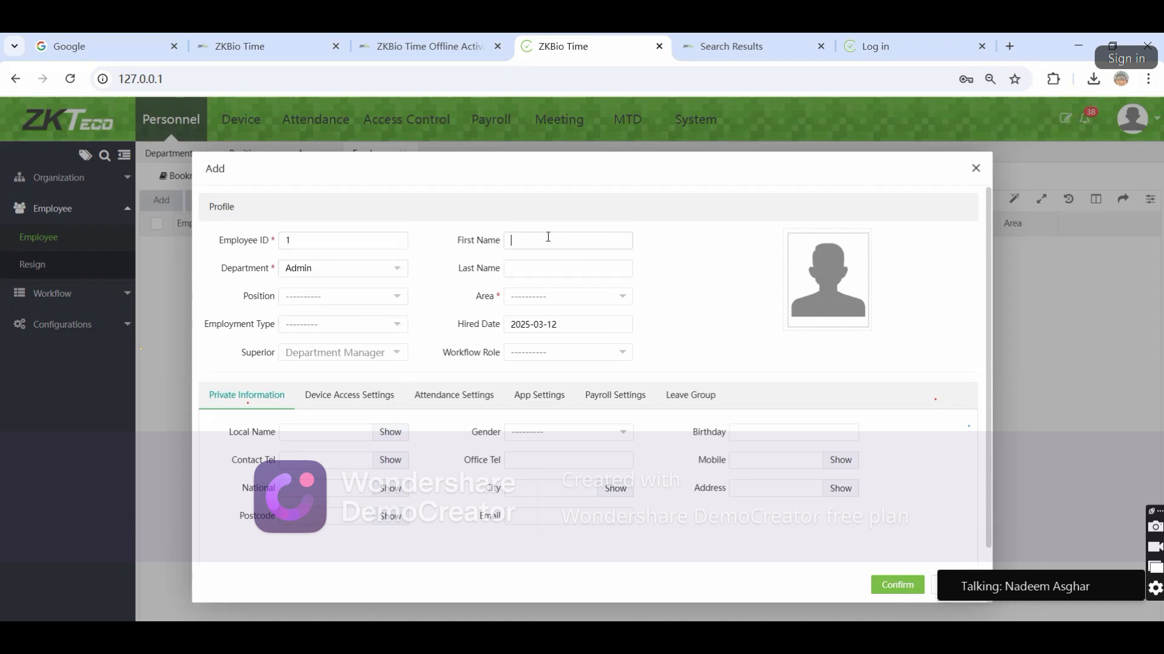
text(Test)
click(353, 296)
click(320, 343)
click(559, 305)
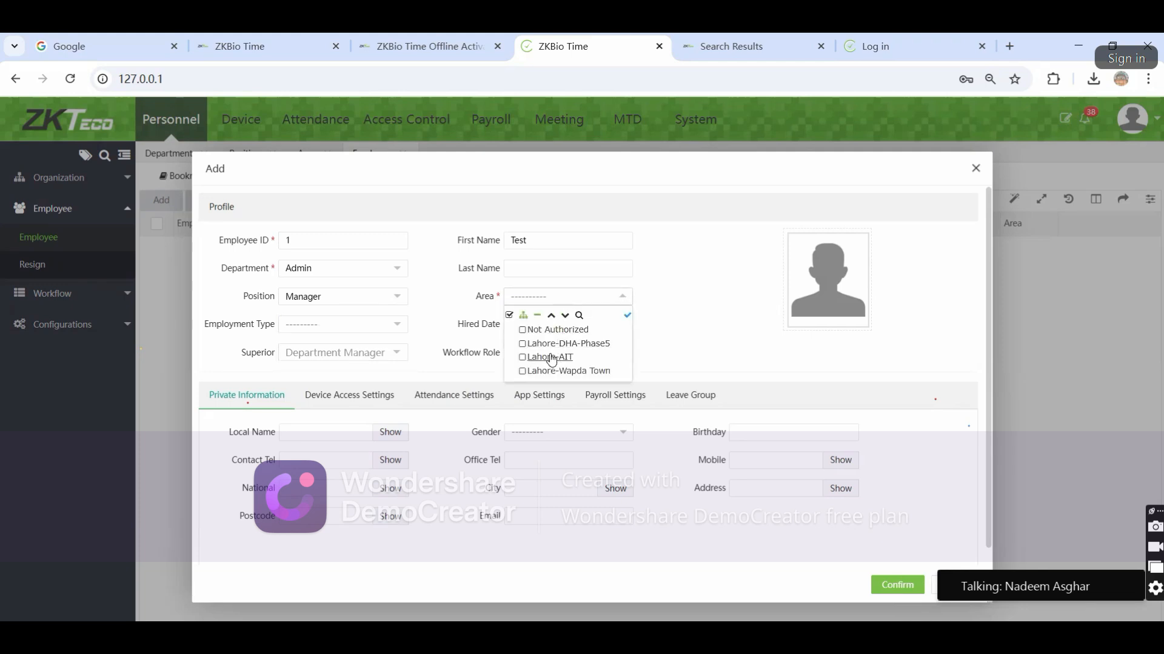
click(534, 344)
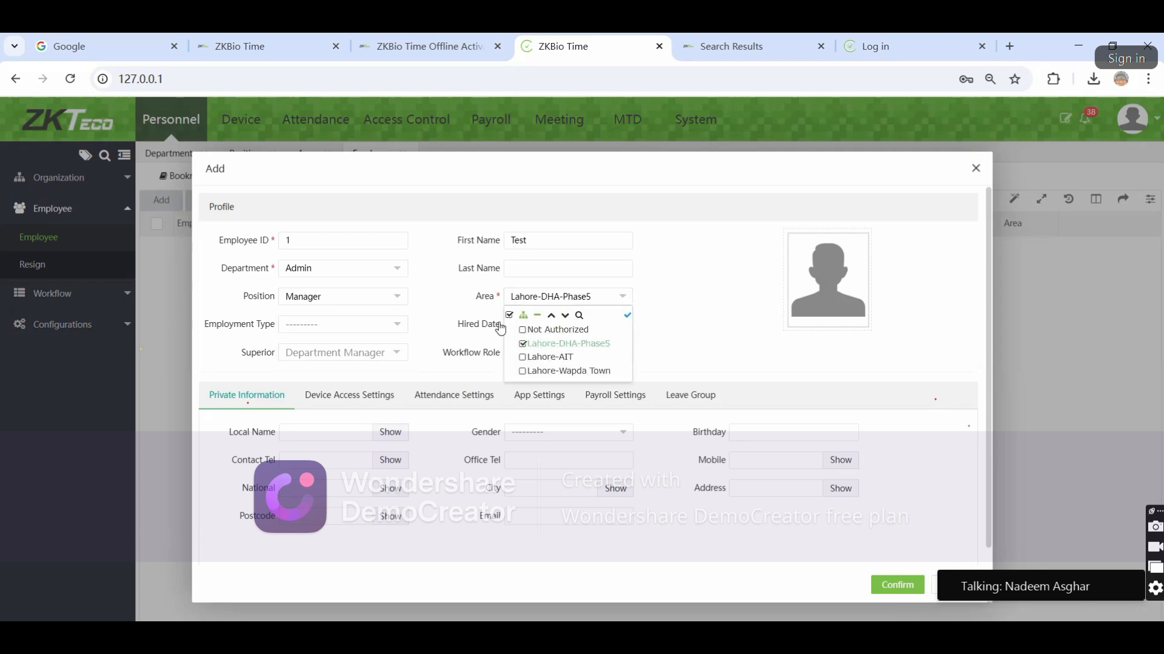
click(733, 330)
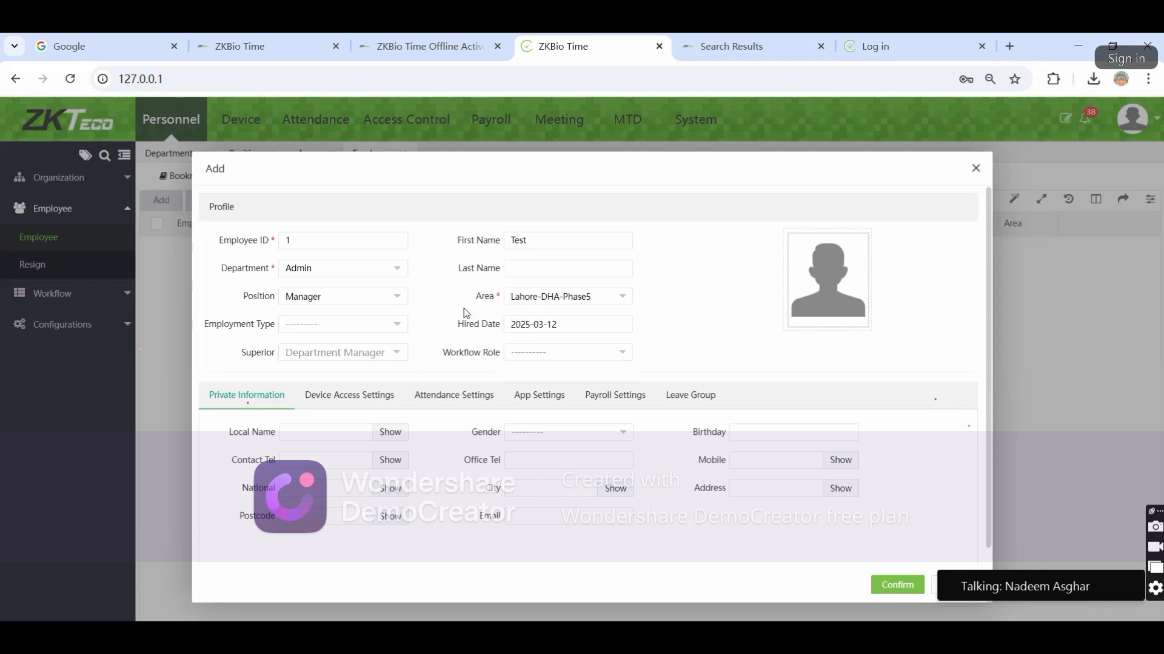
Pick 2025-02-01 as the hired date in the date picker
click(535, 329)
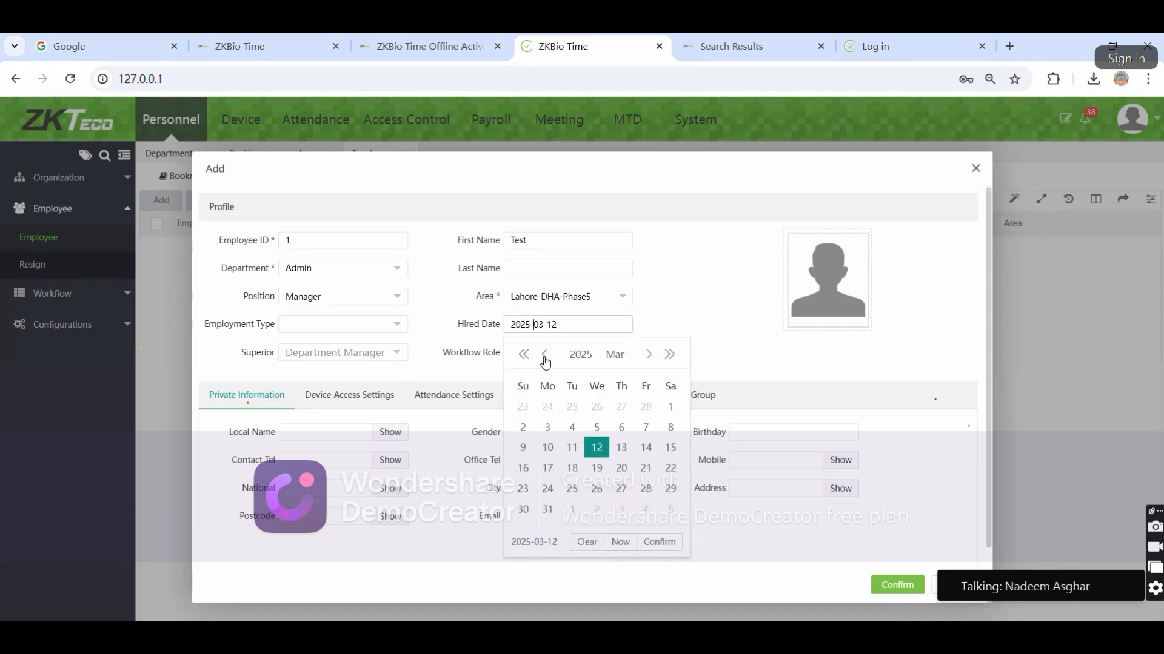
click(545, 357)
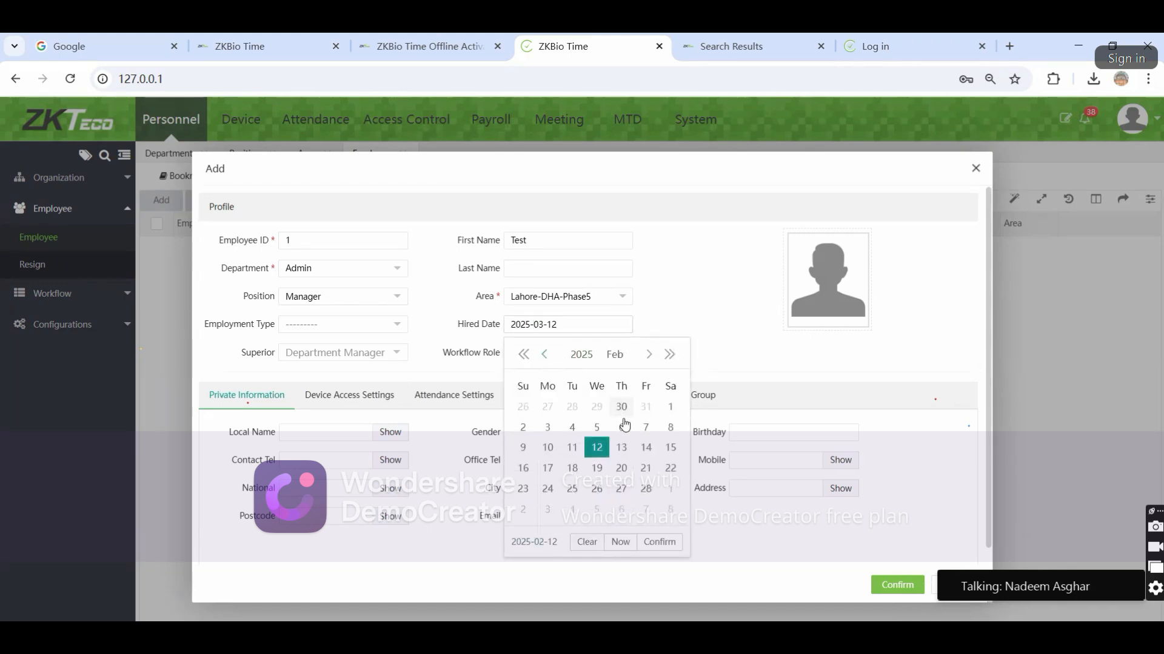
click(670, 408)
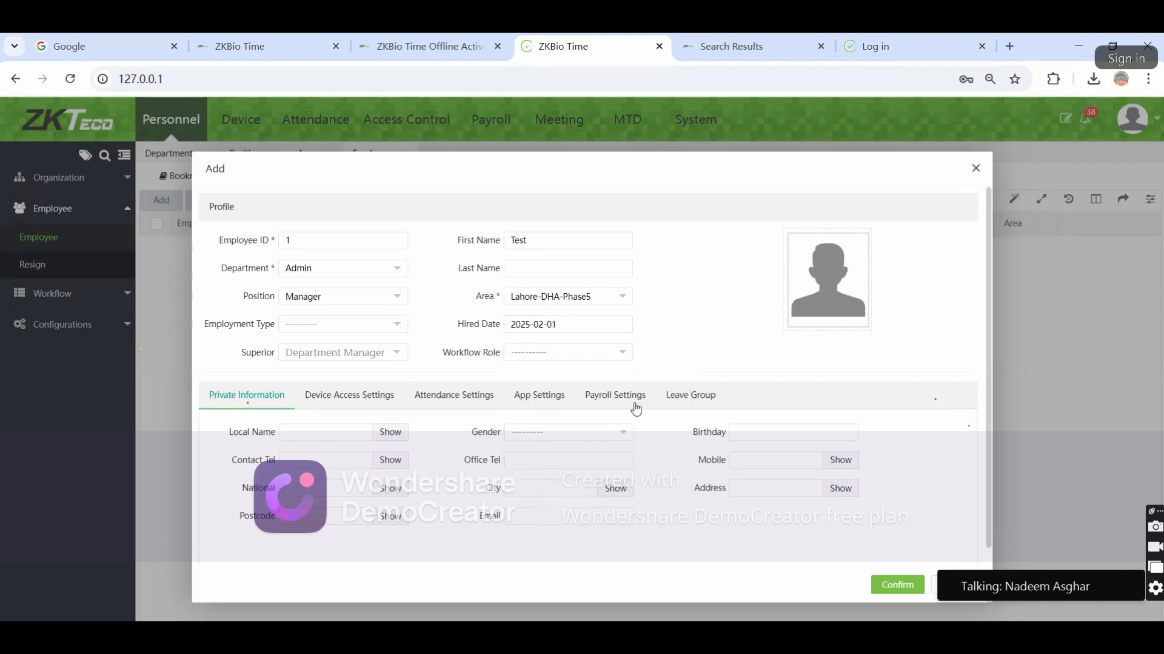
click(555, 332)
click(692, 324)
Keep verify mode Any in Device Access Settings and clear a test card number
click(359, 407)
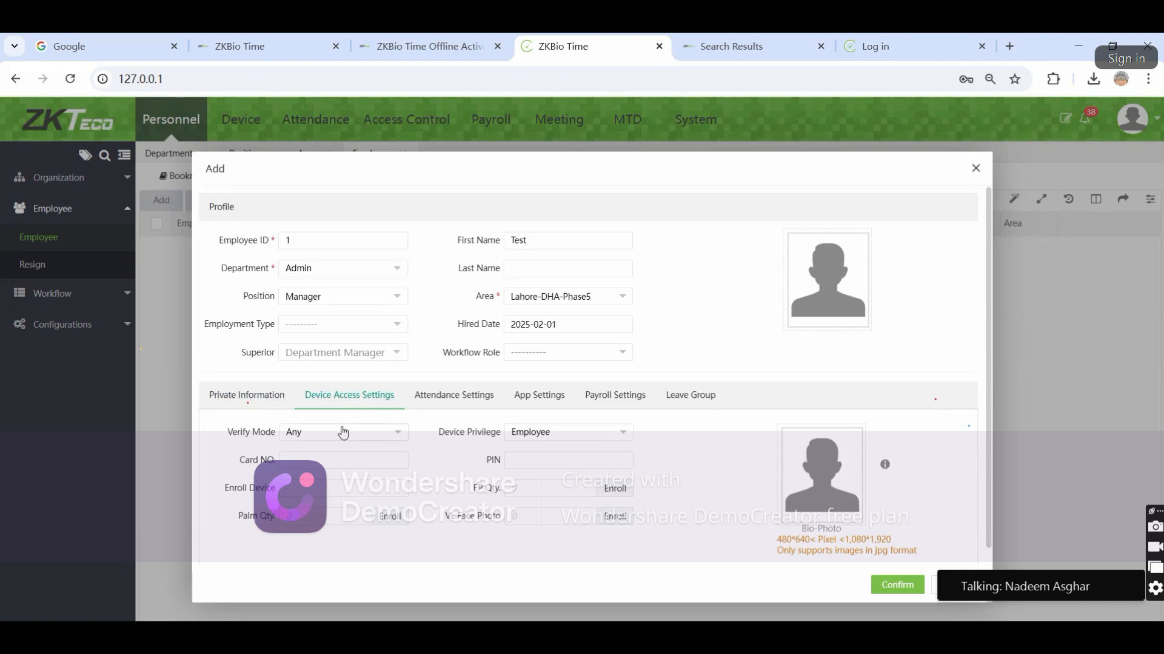
click(343, 432)
click(315, 485)
text(1223344)
key(BackSpace)
key(BackSpace)
key(BackSpace)
key(BackSpace)
key(BackSpace)
key(BackSpace)
key(BackSpace)
key(BackSpace)
click(475, 441)
drag(444, 432, 497, 432)
click(461, 437)
Try Super Administrator and a test PIN, then reset device privilege to Employee
click(568, 433)
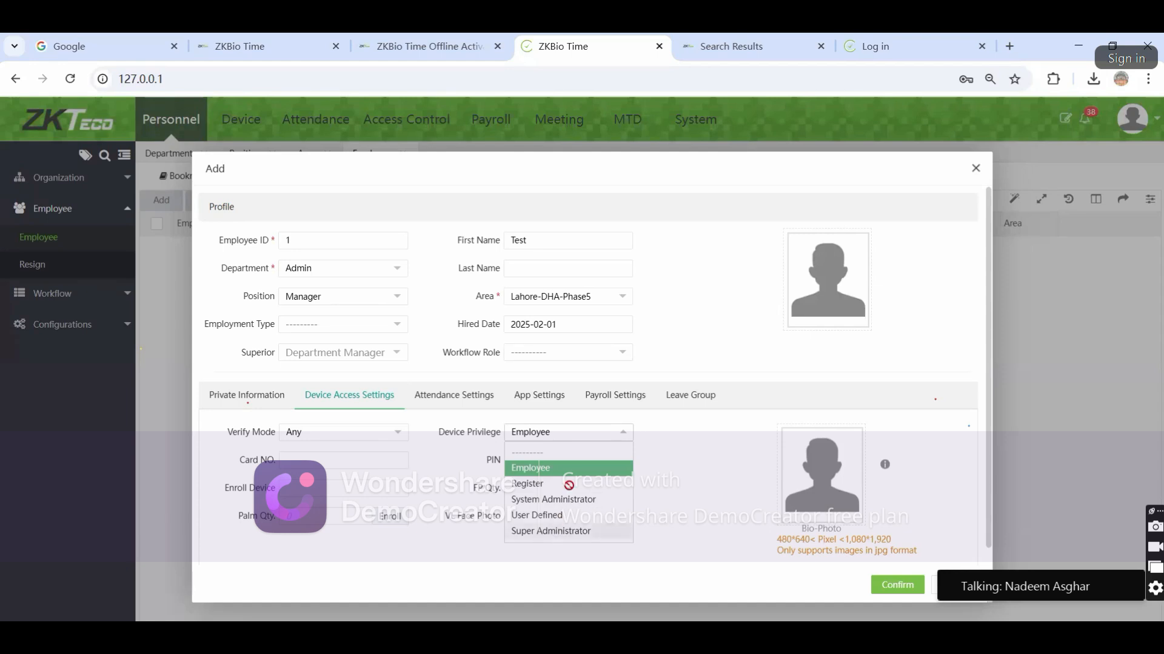
click(558, 531)
click(543, 466)
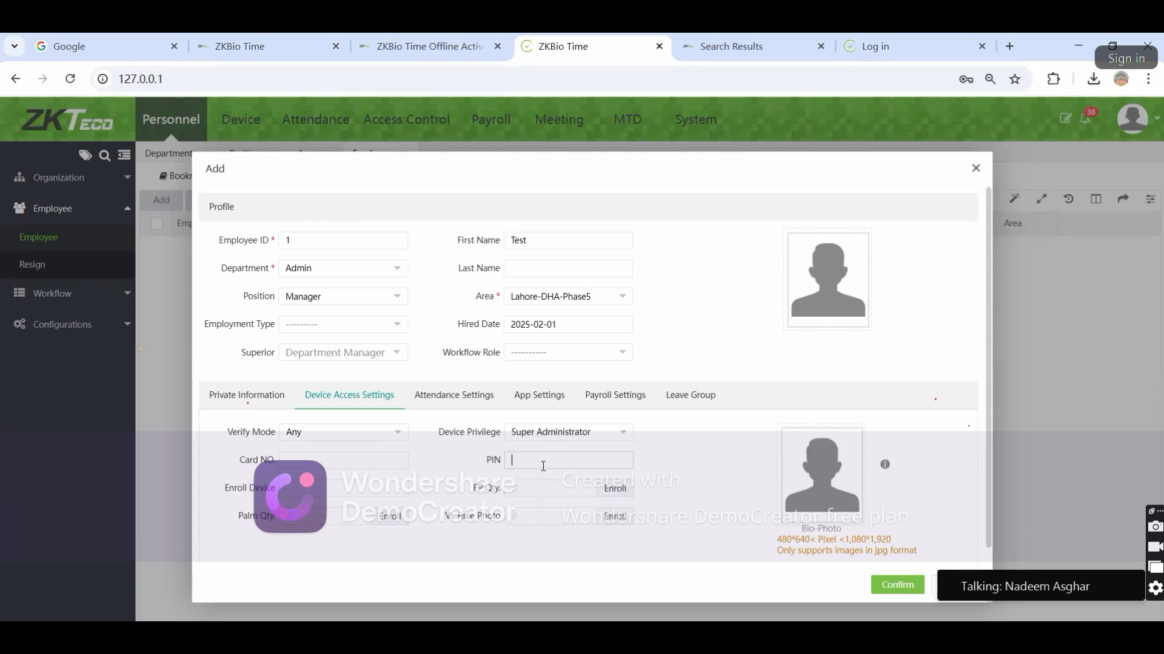
text(123456)
key(BackSpace)
key(BackSpace)
key(BackSpace)
key(BackSpace)
key(BackSpace)
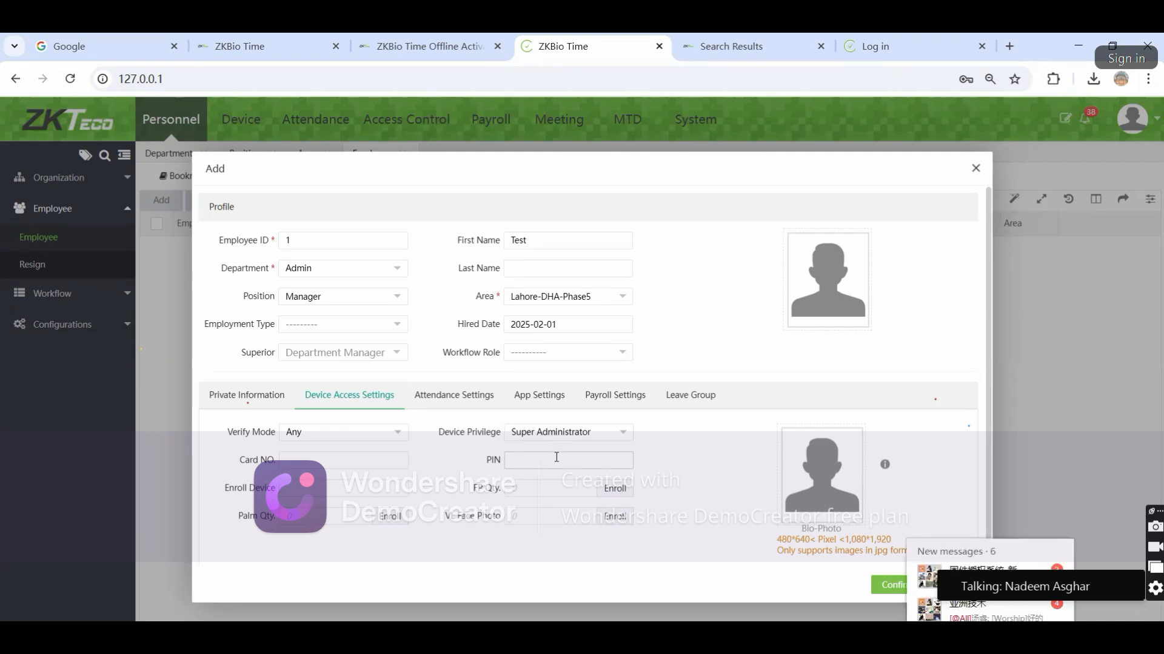
click(598, 432)
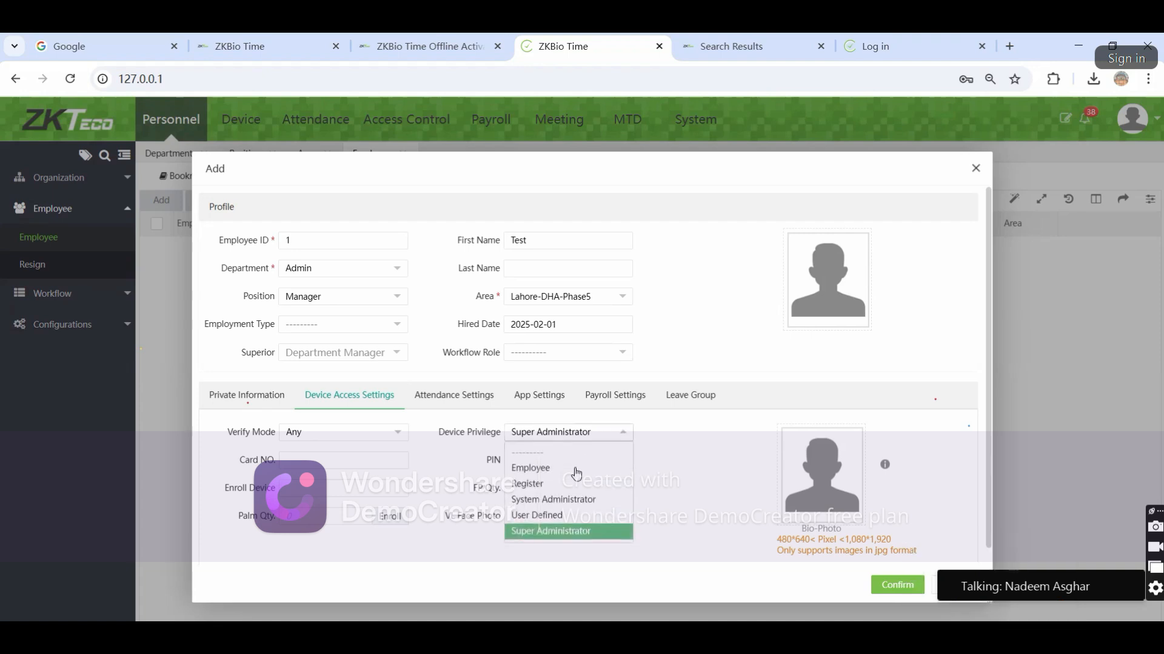
click(578, 469)
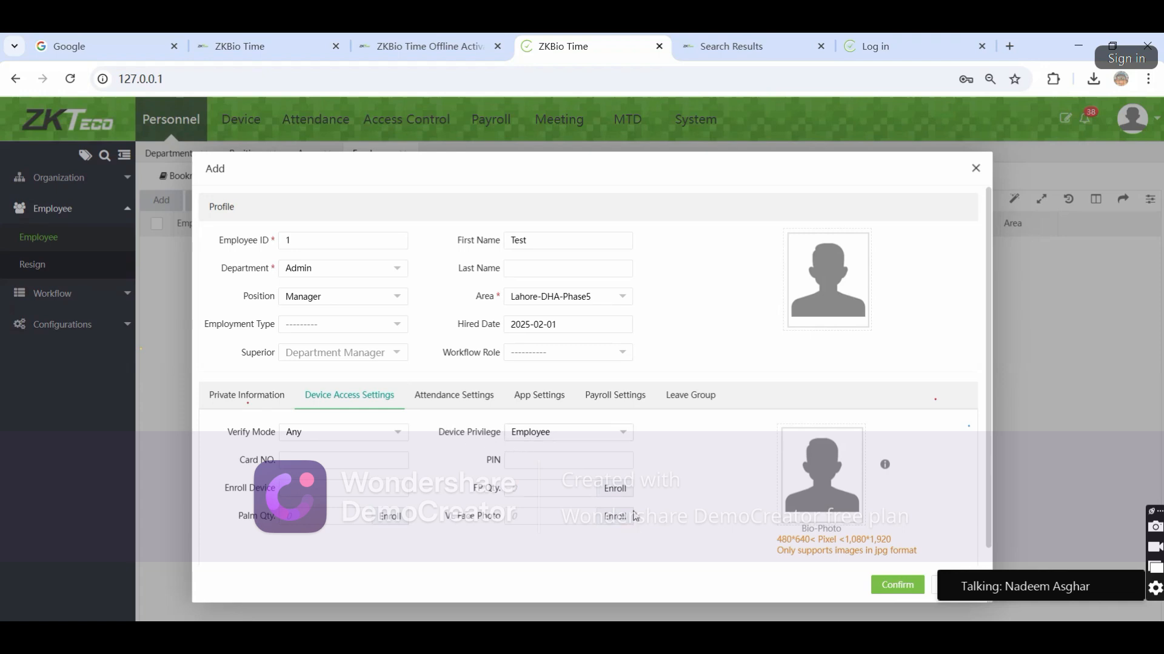
Download Fingerprint Reader Driver.exe from the enrollment prompt, confirm it finished, and close the prompt
click(614, 490)
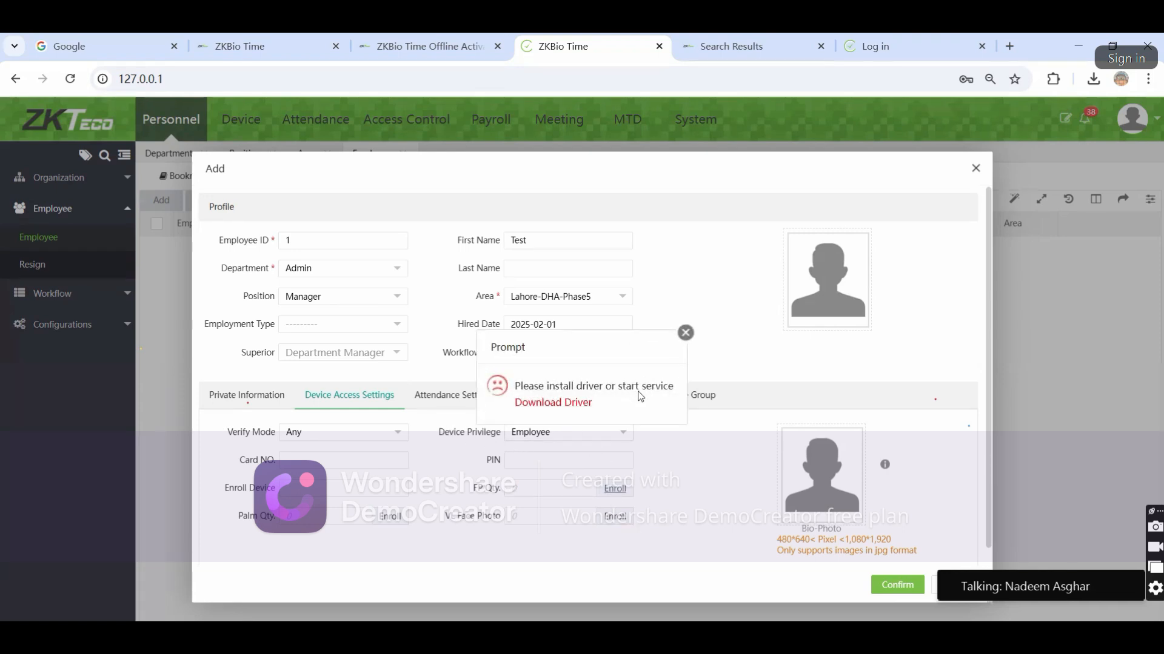
click(563, 406)
click(1094, 80)
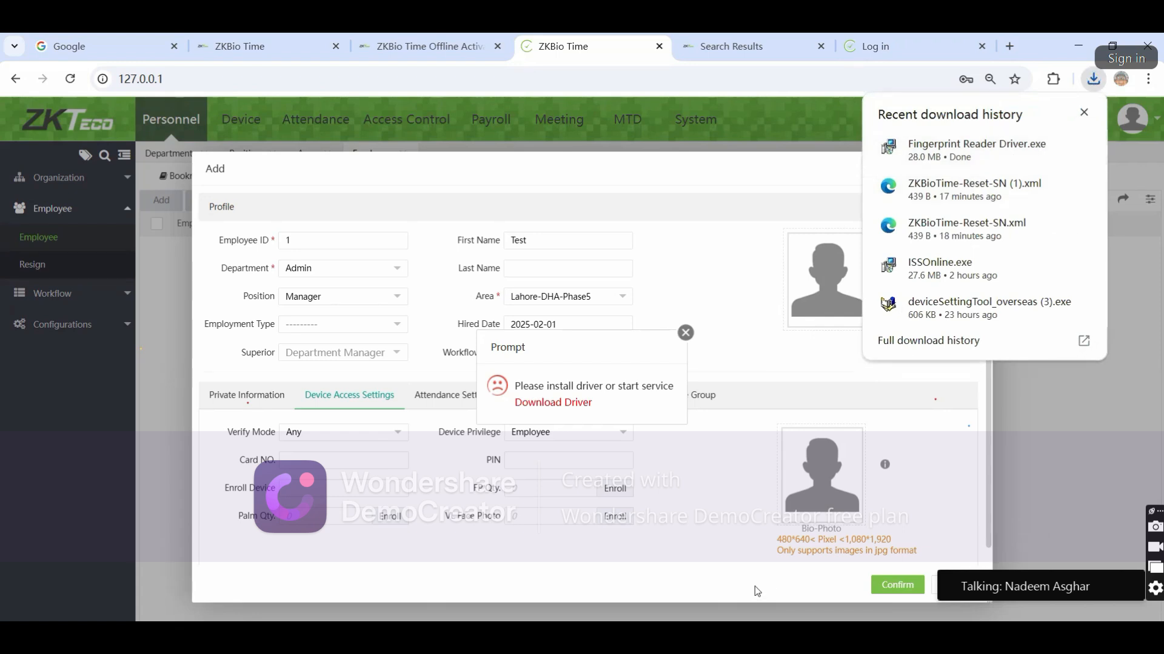
click(686, 333)
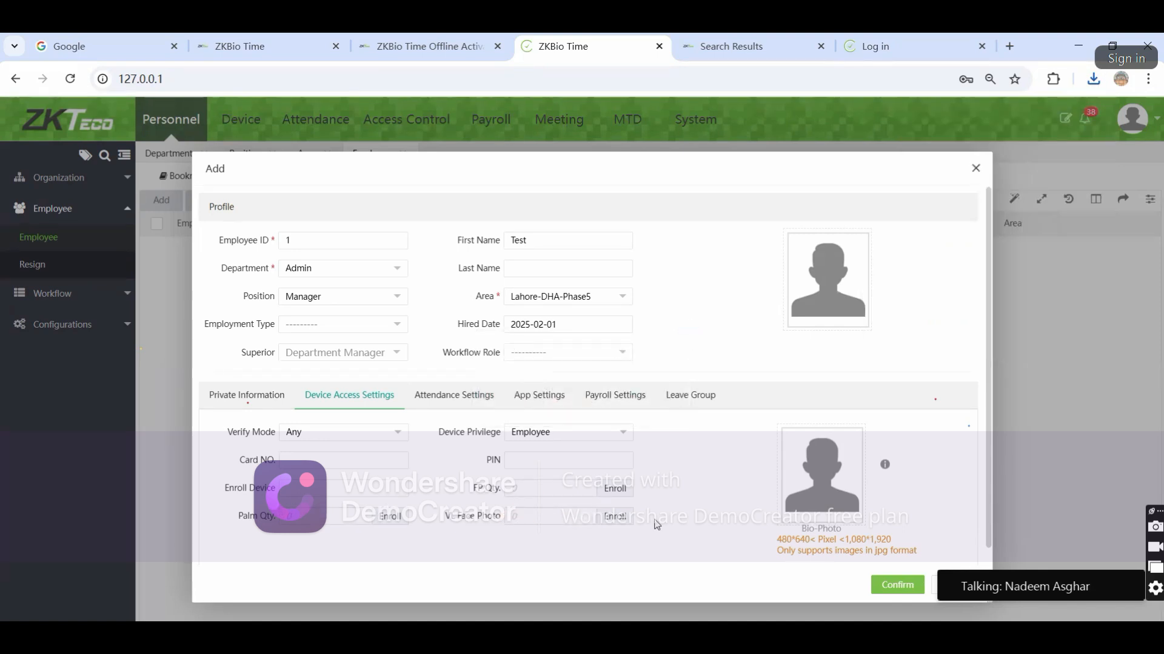
click(625, 519)
drag(529, 377, 650, 378)
click(829, 488)
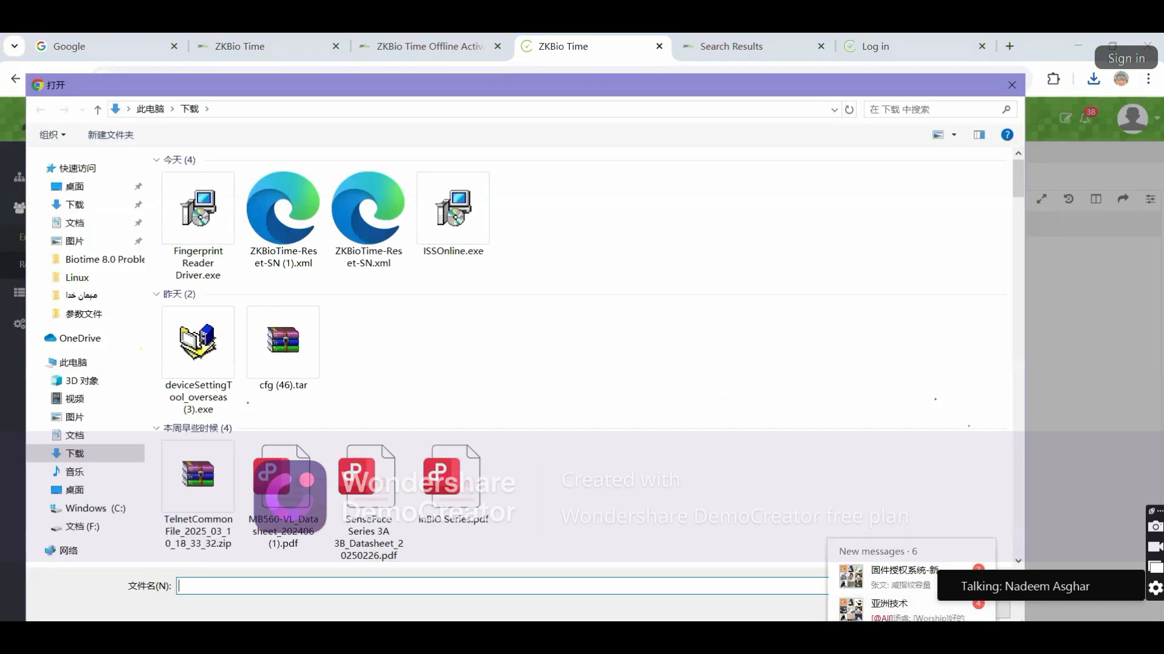
key(Escape)
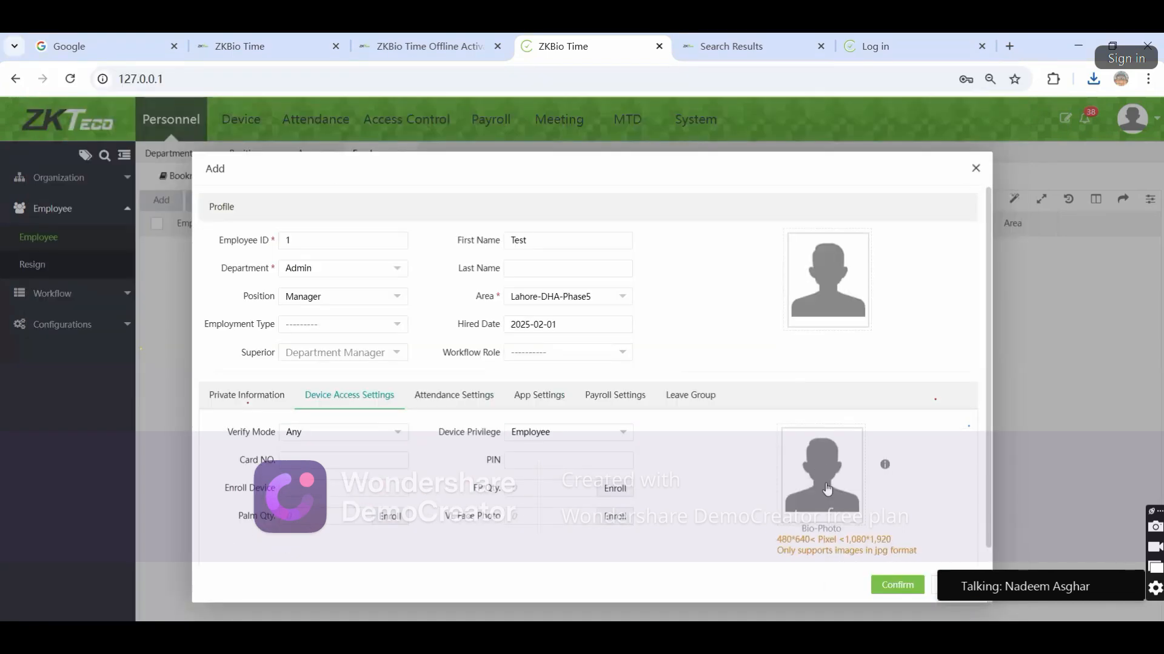
click(826, 279)
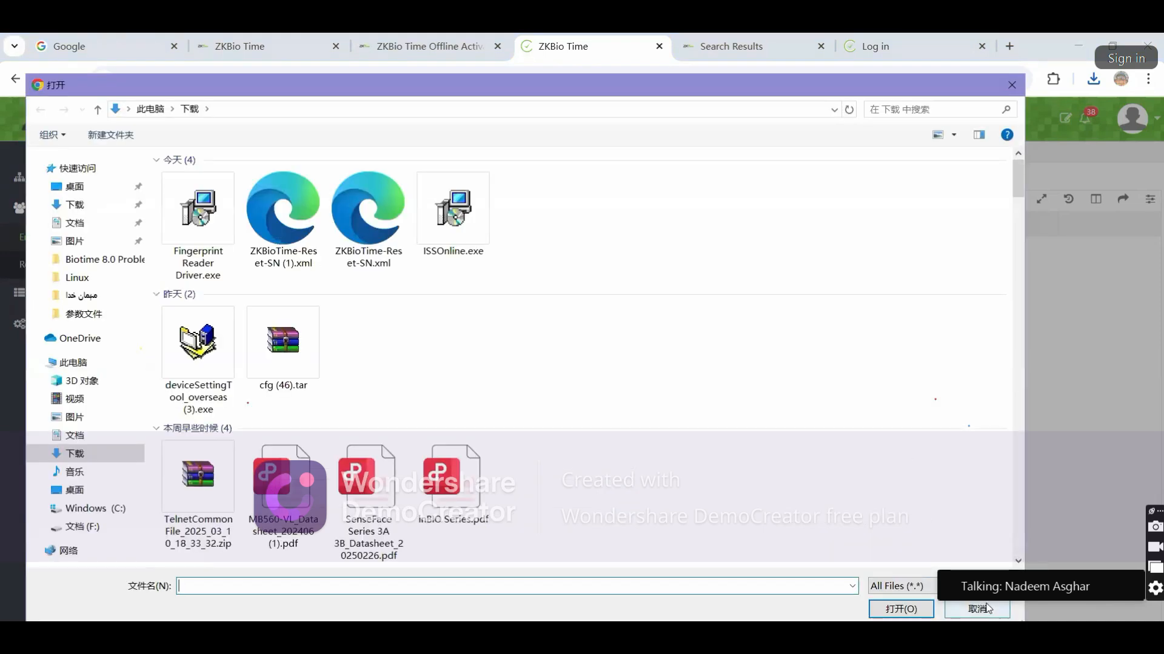
click(988, 609)
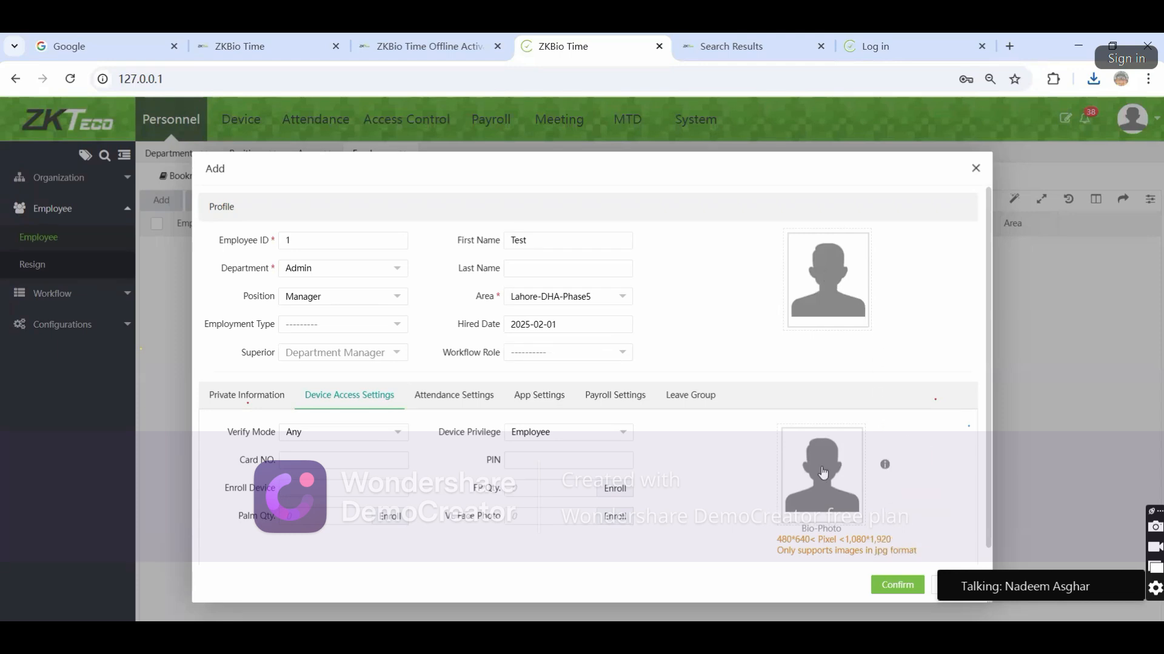
mouse_move(885, 467)
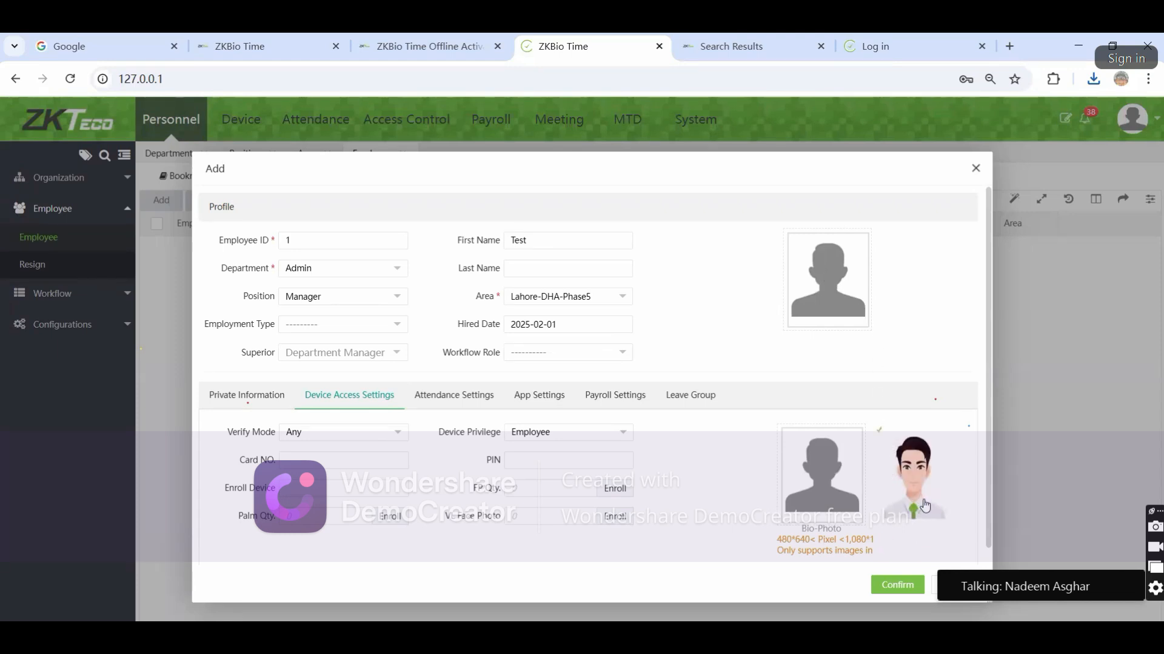
drag(781, 538, 892, 549)
click(777, 541)
click(909, 528)
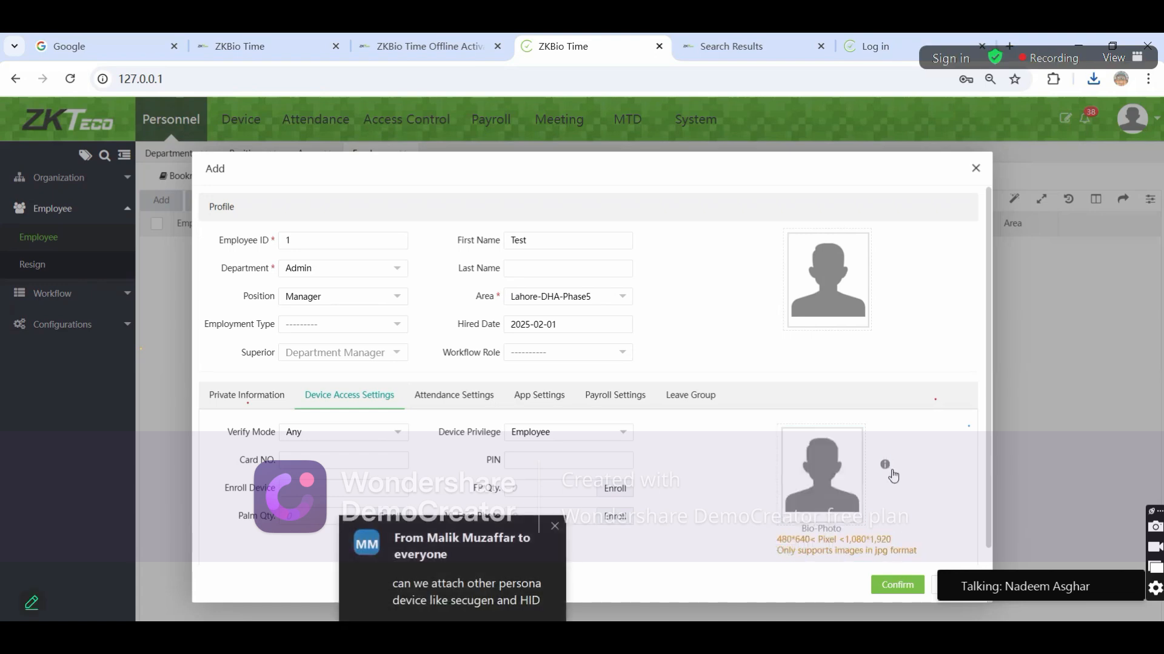
mouse_move(888, 470)
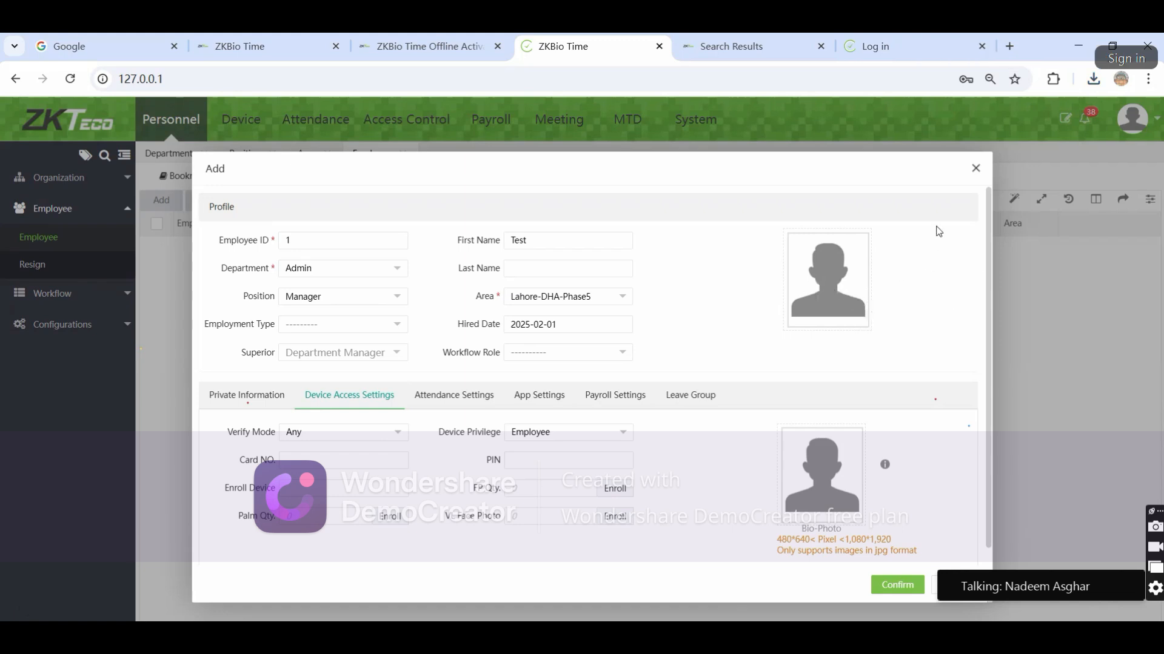
Close the employee form without saving and decline Chrome's password-saving offer
click(975, 169)
click(82, 125)
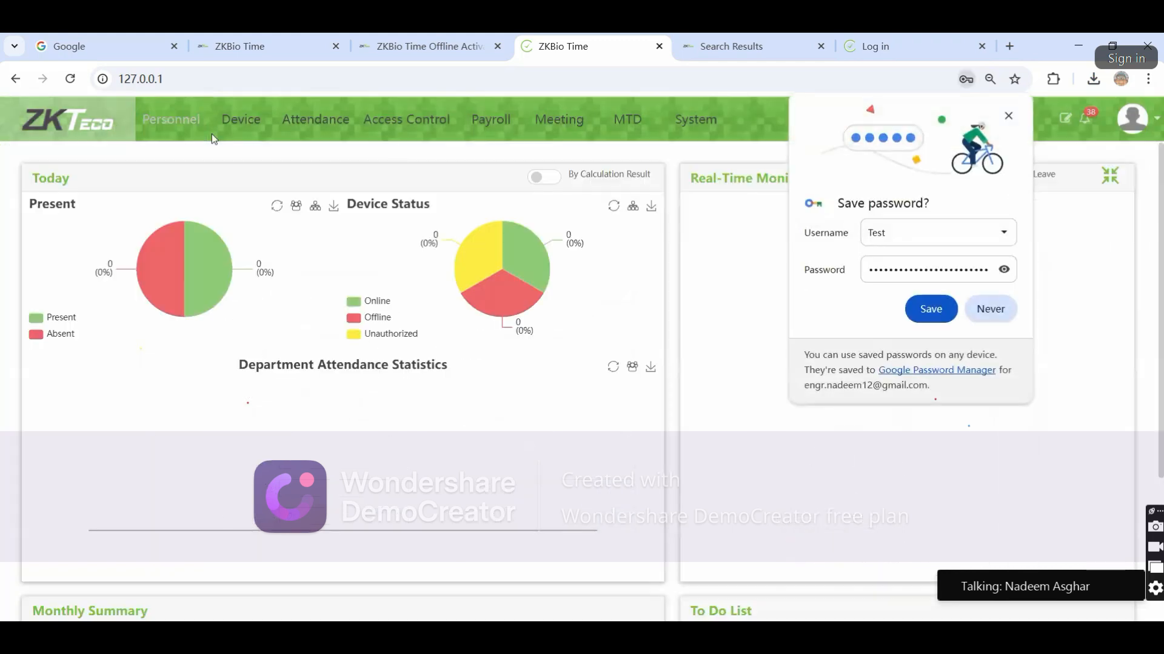
click(1006, 315)
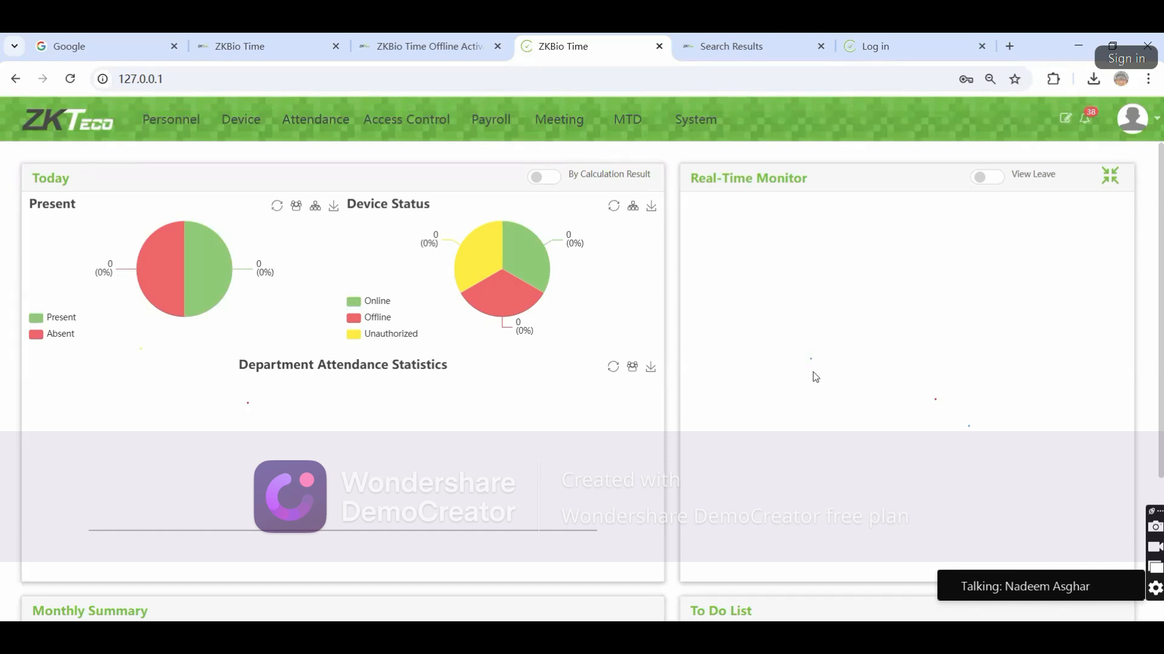
Return to Personnel > Employee > Employee and start a fresh Add employee form
click(176, 125)
click(94, 285)
click(71, 250)
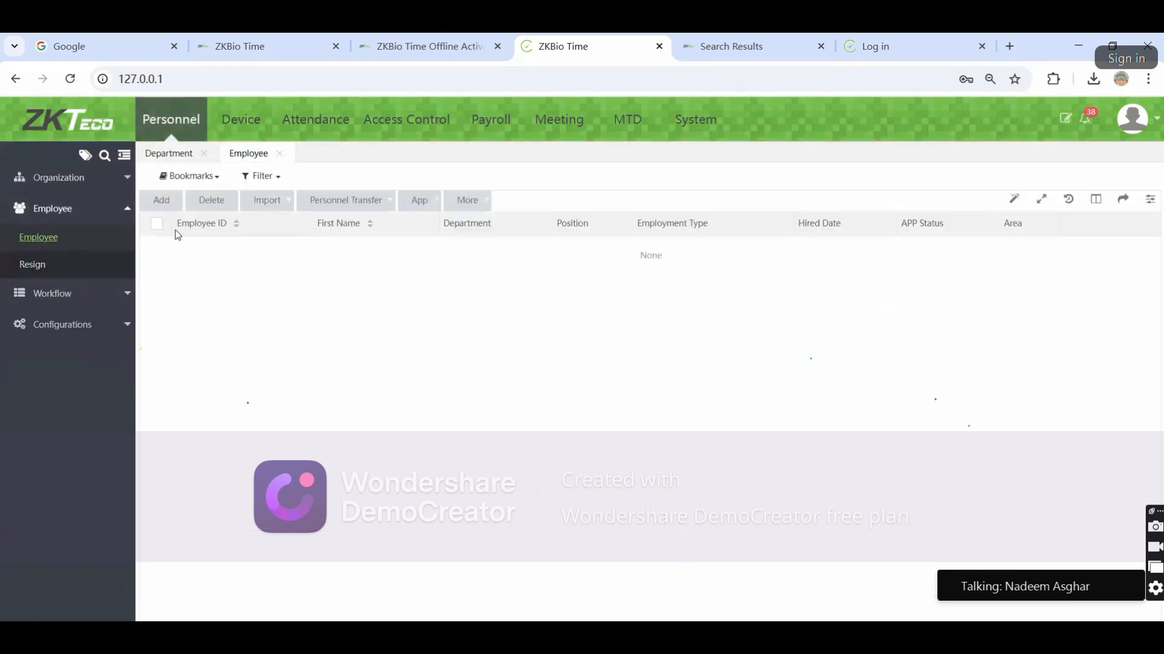
click(160, 202)
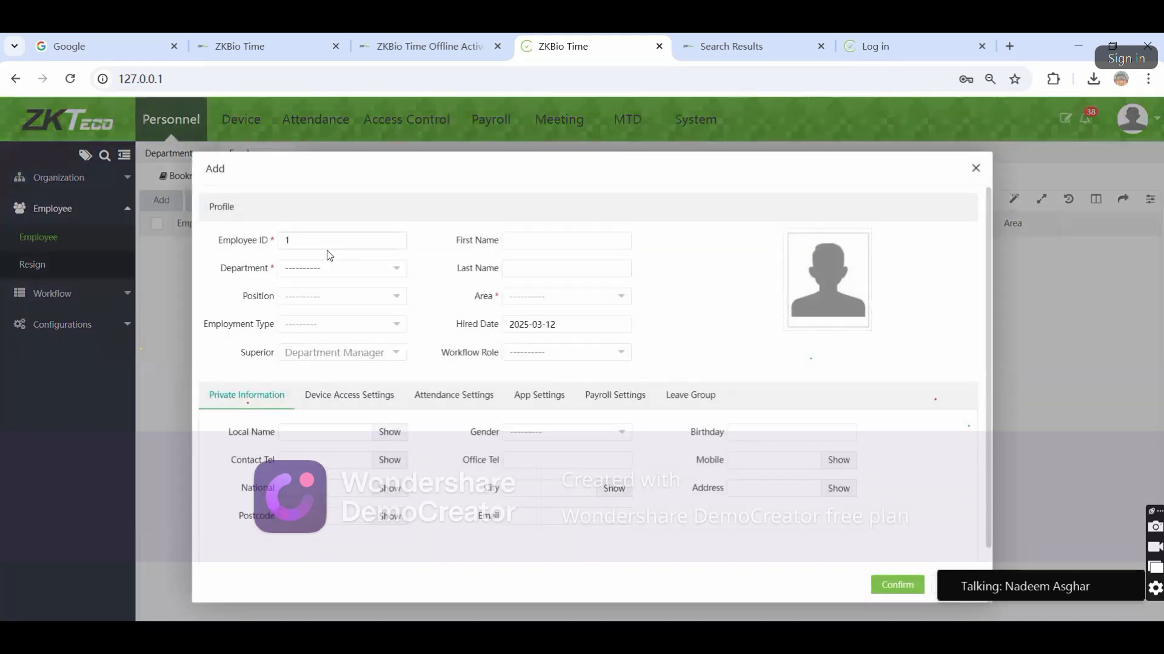
Set department Admin, position Manager and first name Test
click(322, 274)
click(330, 308)
click(351, 298)
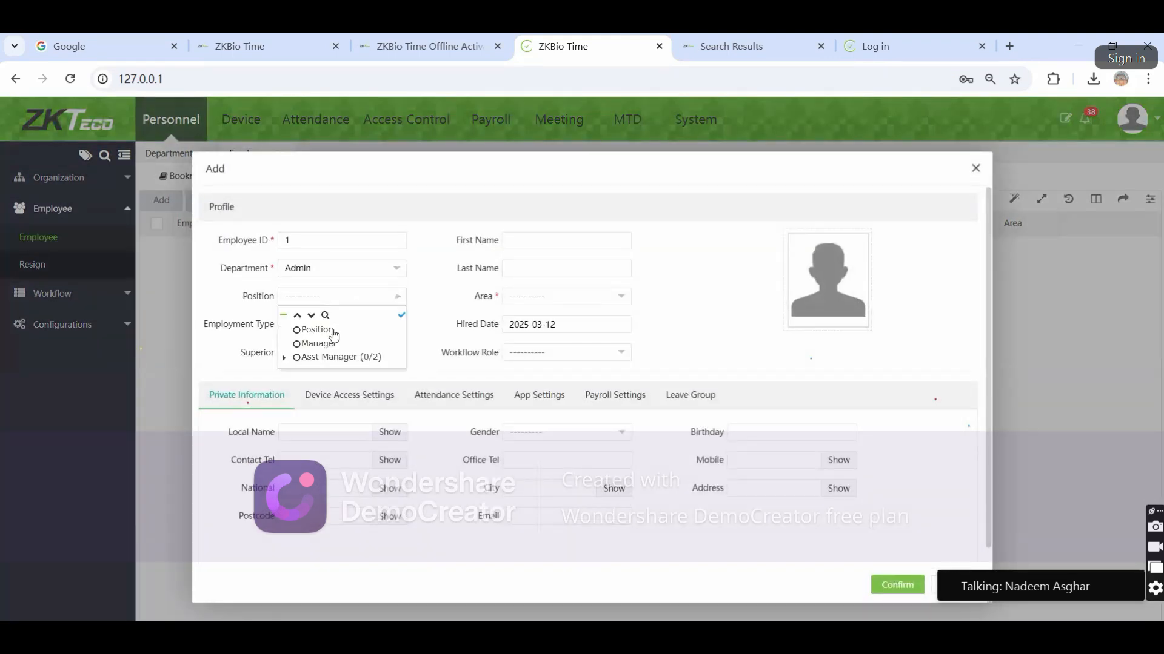
click(319, 344)
click(537, 248)
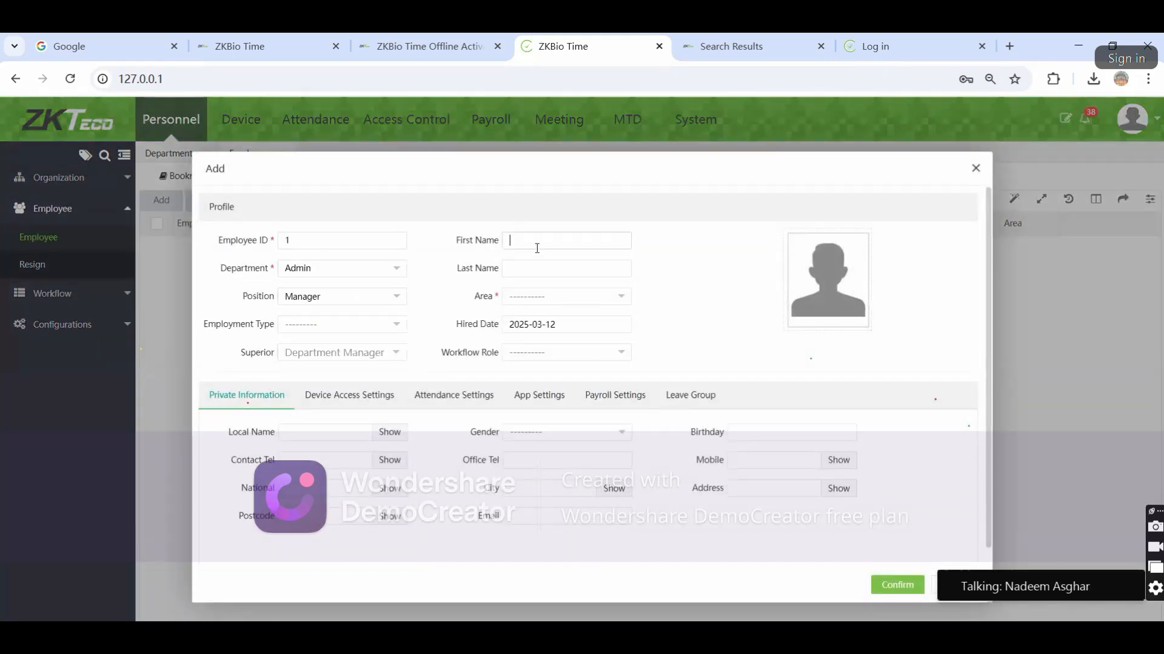
text(Test)
Set the hired date to 2025-02-01 and view the attendance settings
click(339, 396)
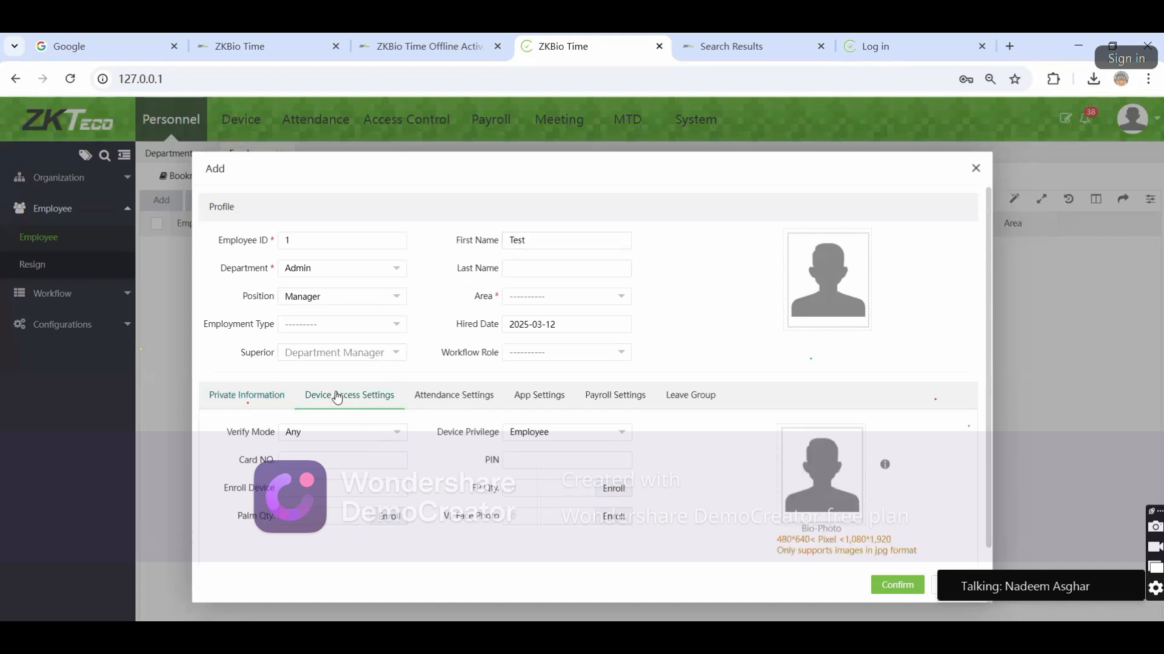
click(536, 324)
click(543, 355)
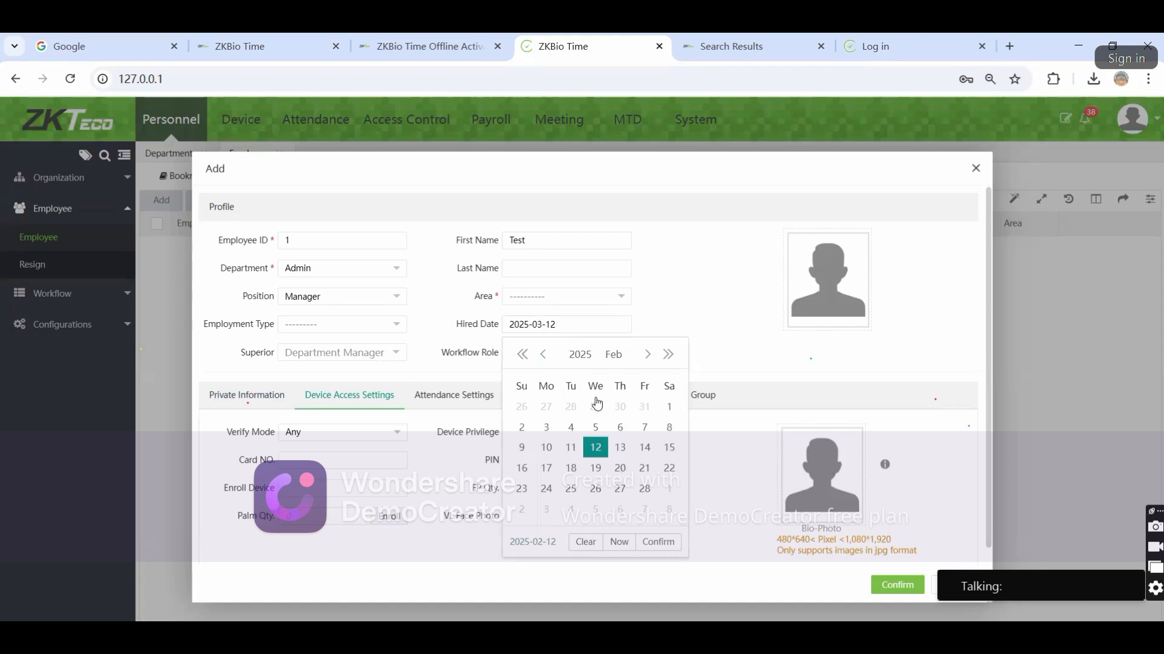
click(669, 408)
click(449, 404)
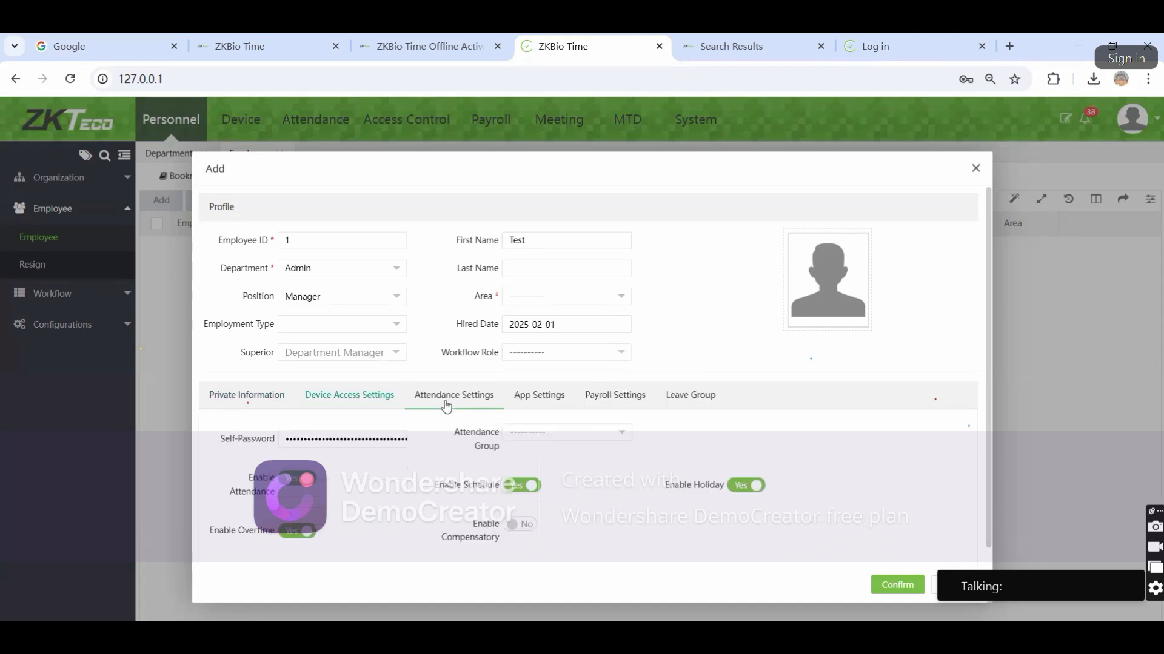
click(375, 400)
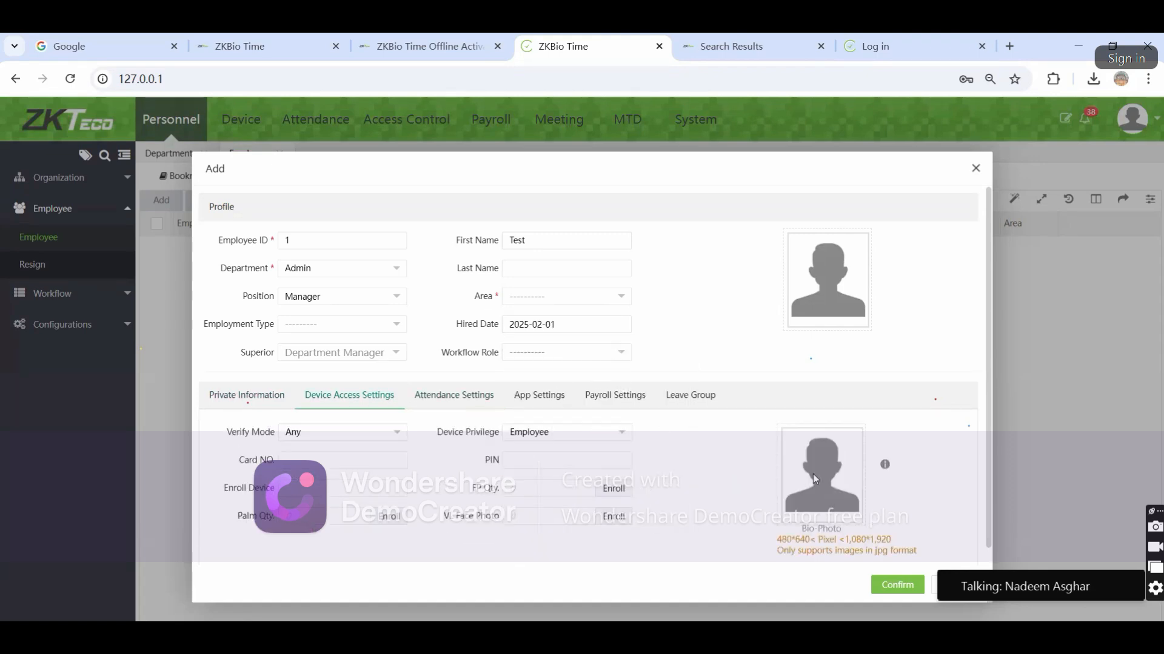
click(432, 400)
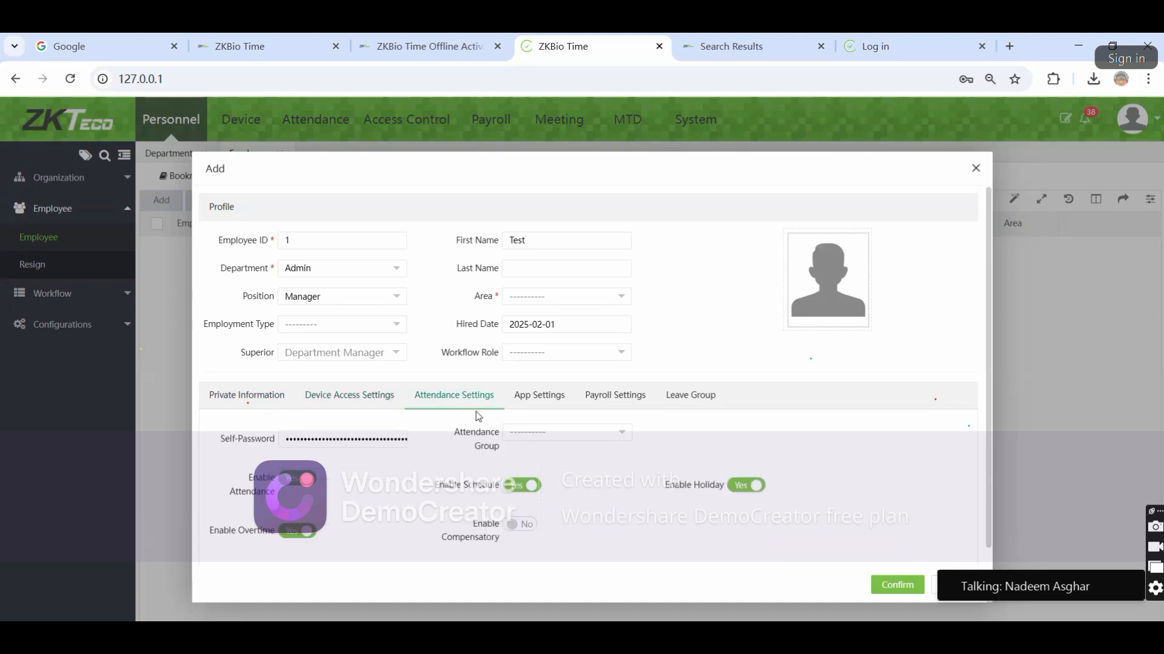
Replace employee Test's self-password with a new value
double_click(338, 436)
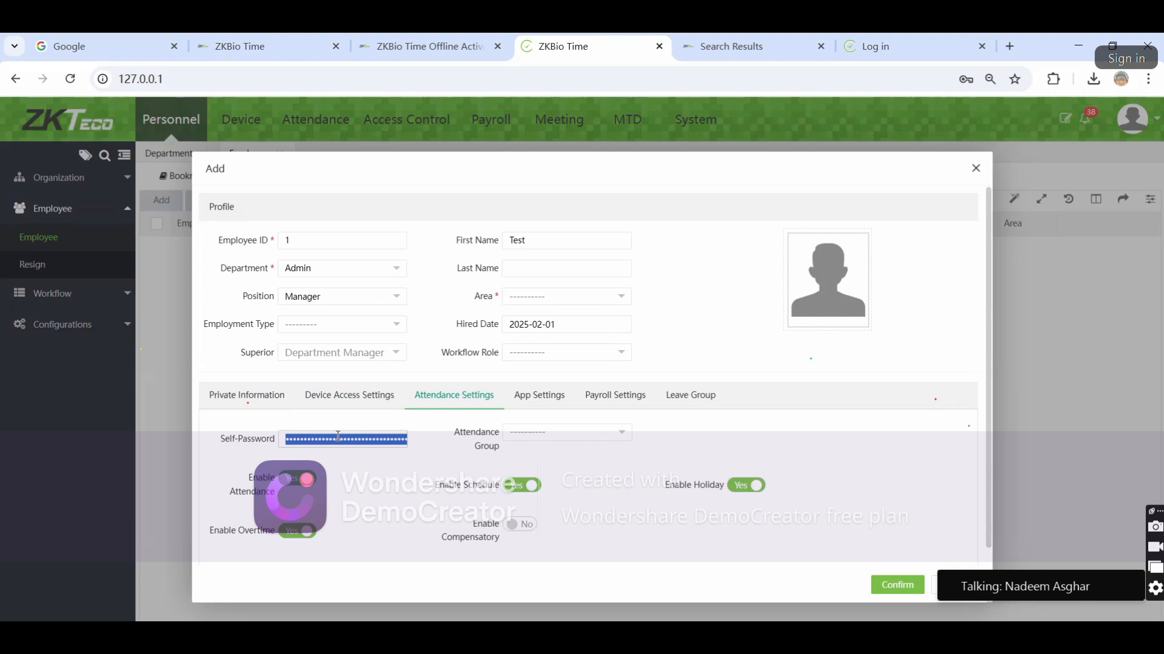
key(BackSpace)
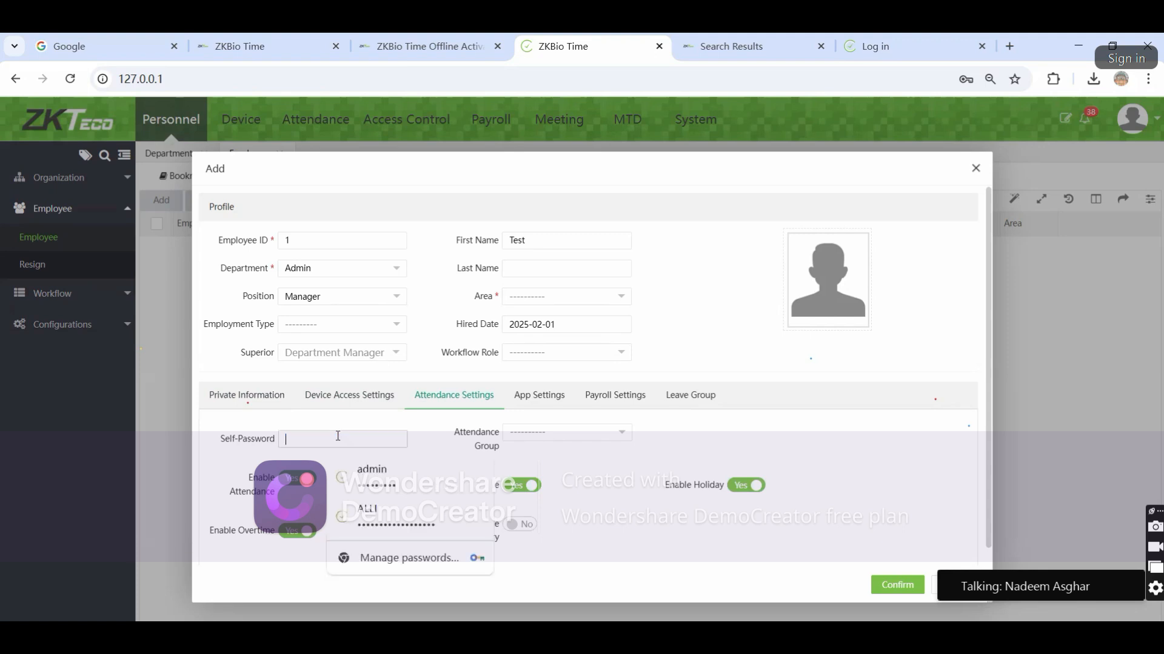
text(1)
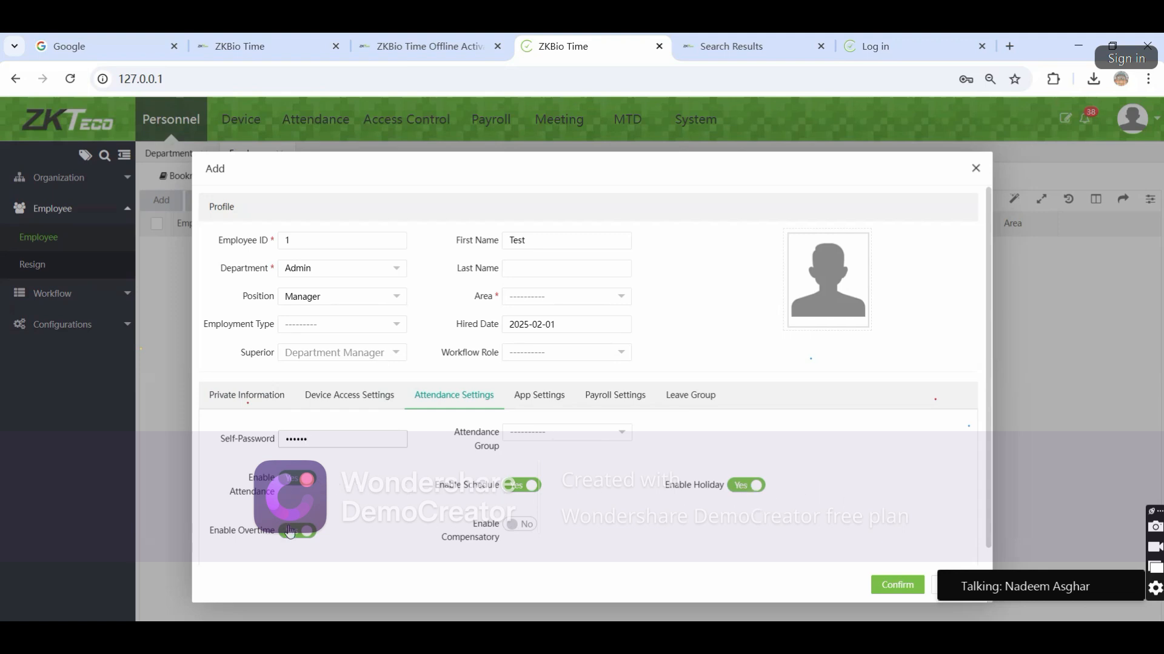
Set Enable Holiday to No and show the App Settings, where APP Status is Disable
click(744, 487)
click(541, 409)
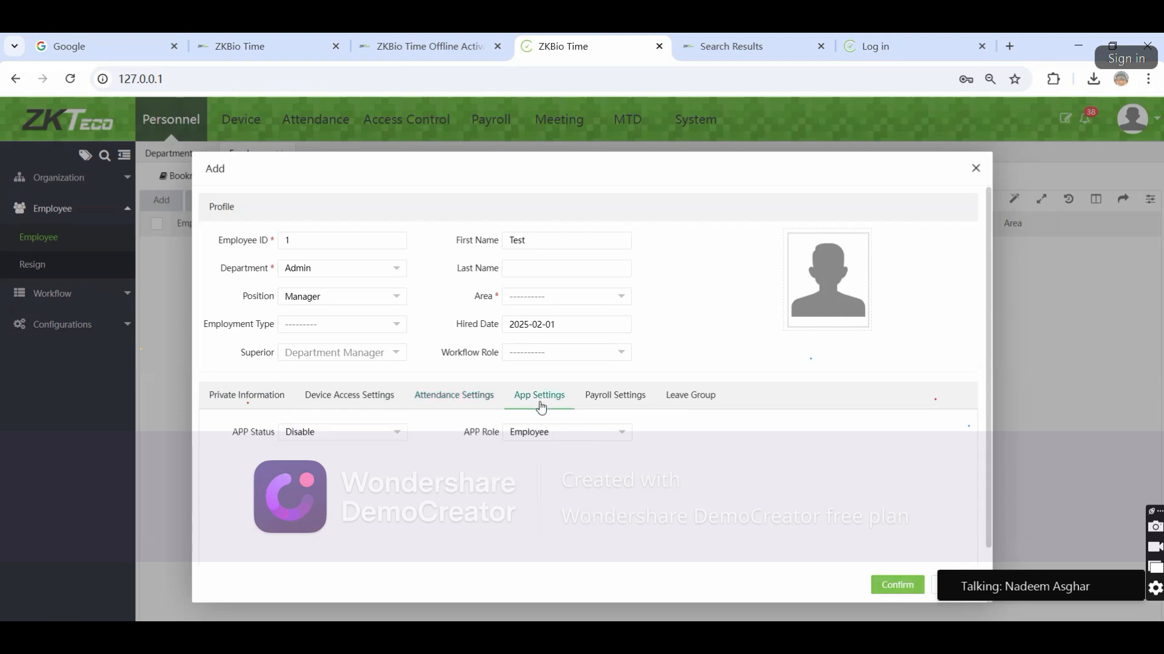
Try the Enable option for APP Status and keep Employee as the APP Role
click(370, 443)
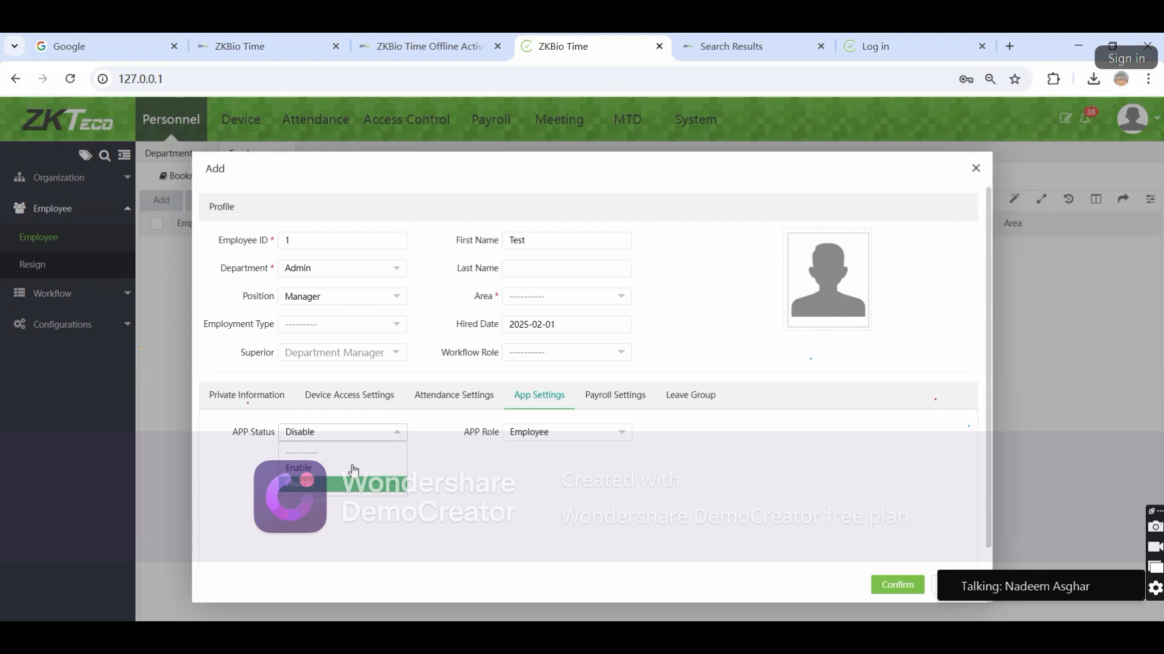
click(361, 468)
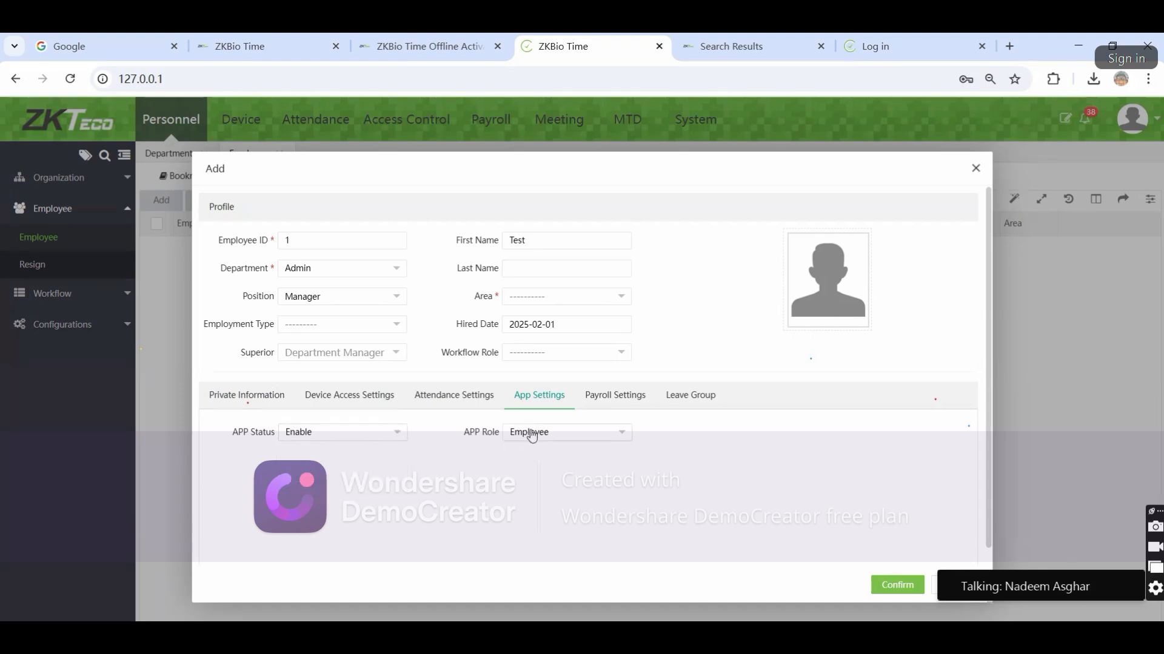
double_click(471, 432)
click(534, 436)
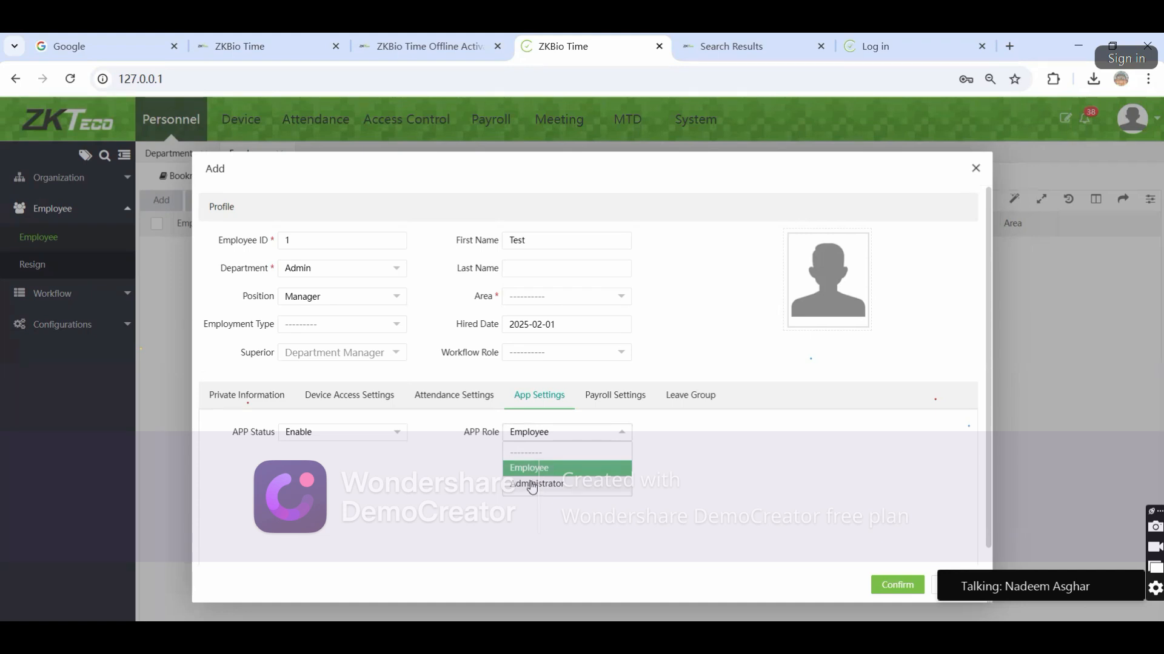
click(526, 466)
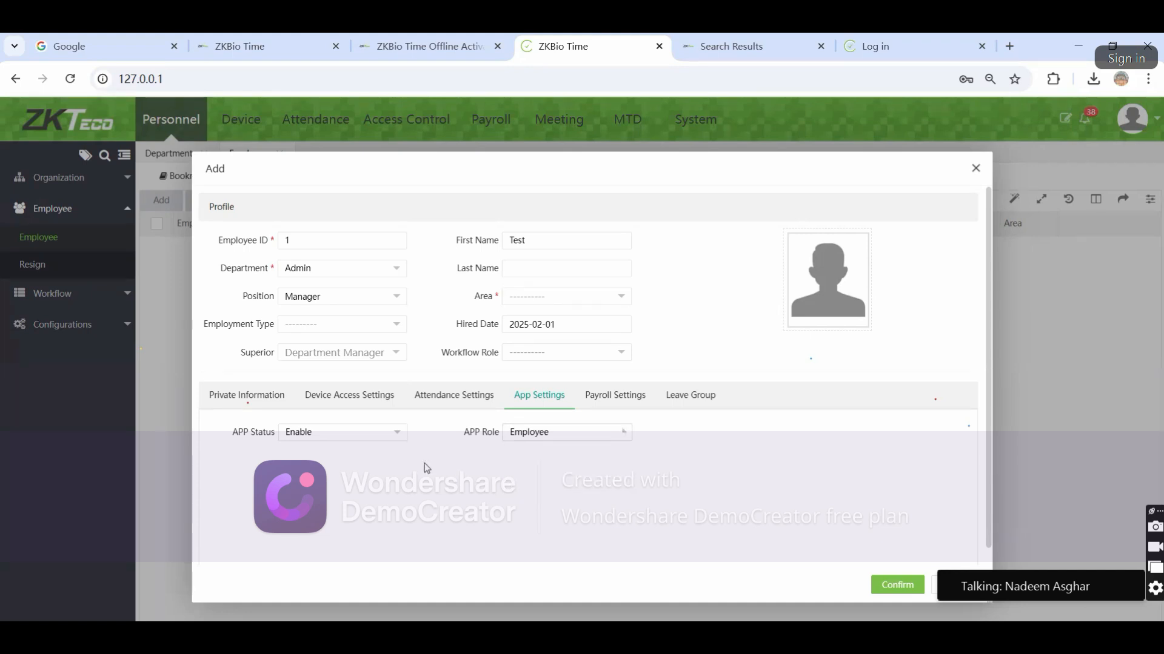
Set APP Status back to Disable and view Payroll Settings with monthly cash payment
click(359, 439)
click(350, 474)
click(360, 432)
click(330, 488)
click(599, 404)
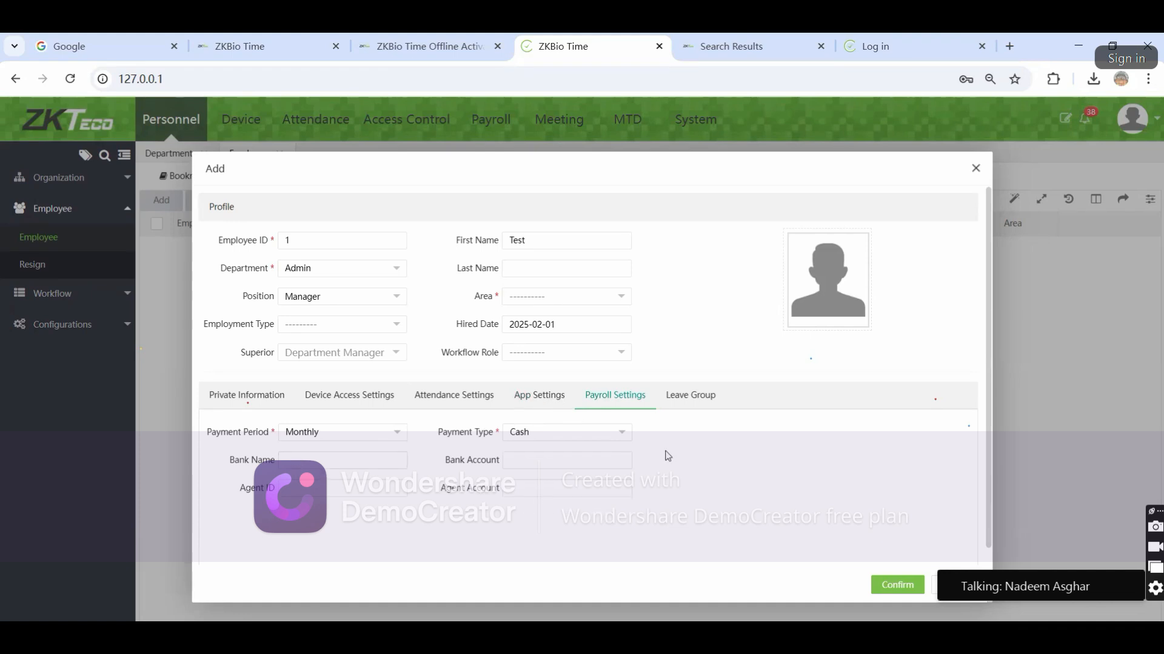
Look through the Leave Group choices without assigning one
click(689, 400)
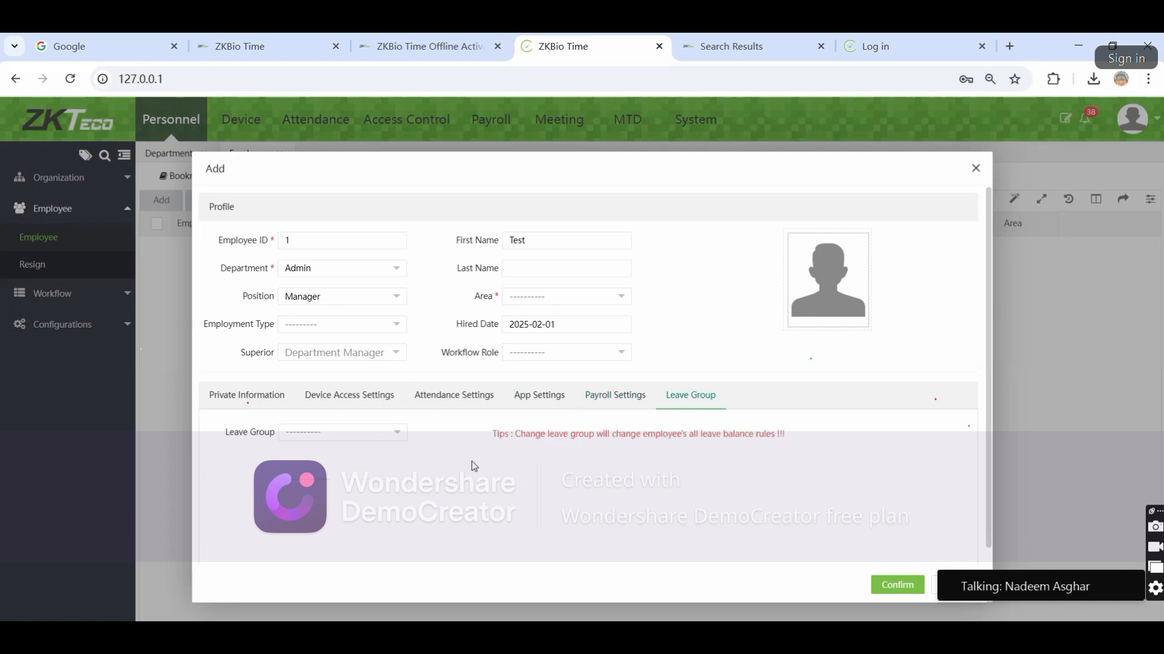
click(328, 437)
click(497, 487)
Save employee Test with area Lahore-DHA-Phase5, dismissing the missing-field and password warnings
click(896, 581)
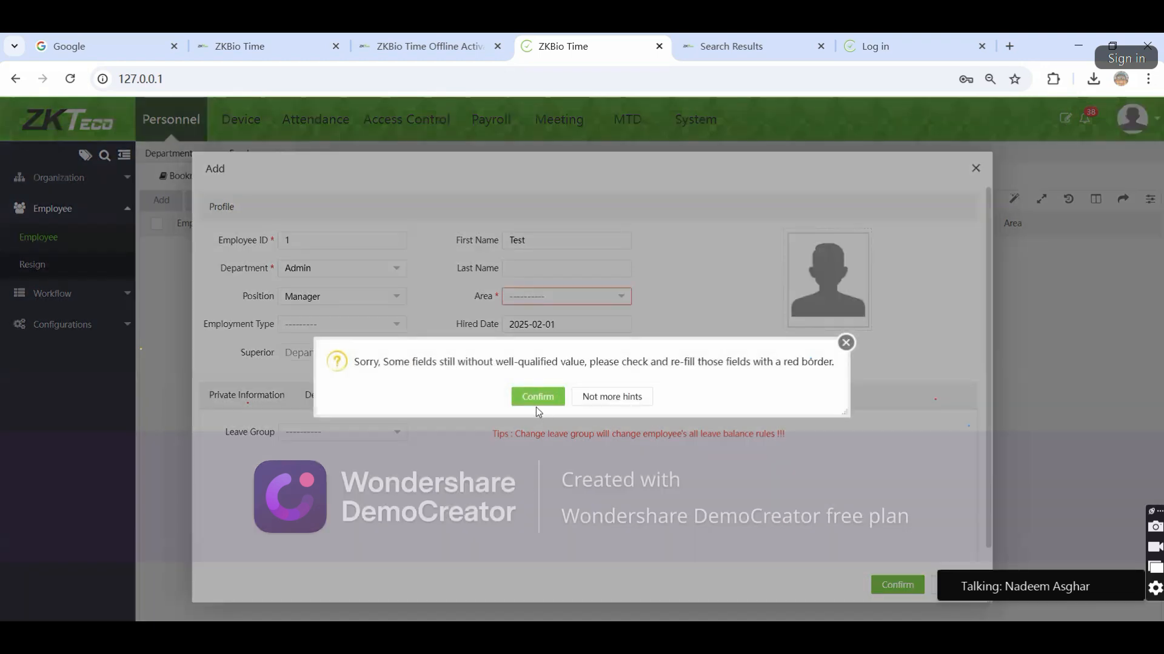
click(537, 400)
click(579, 298)
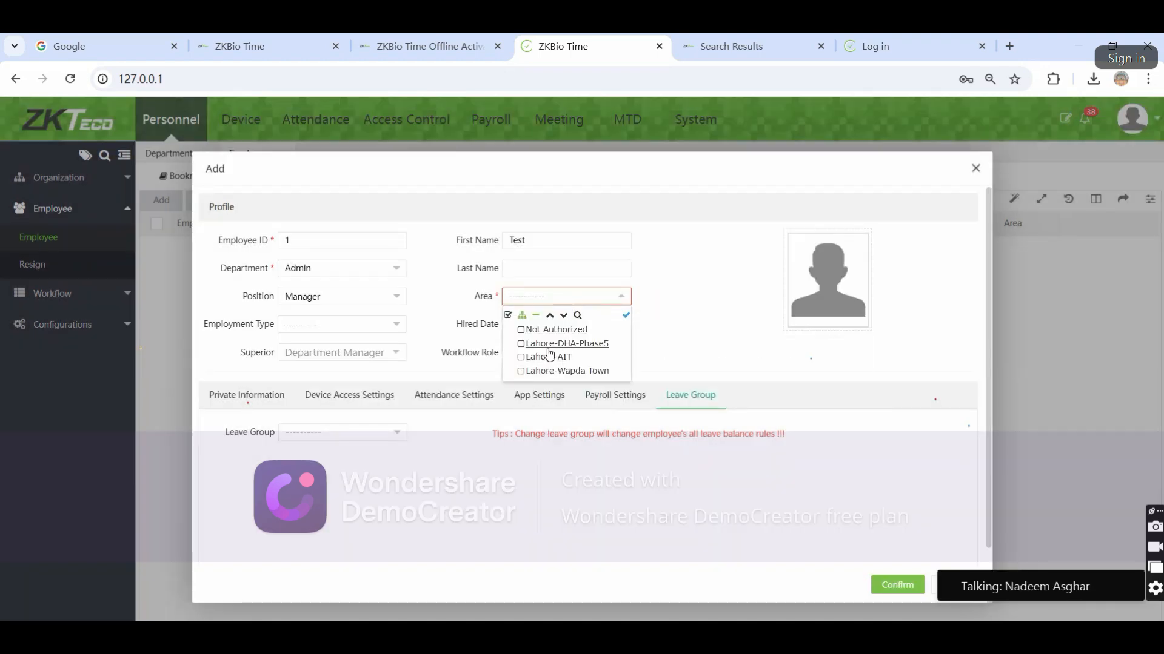
click(566, 344)
click(794, 551)
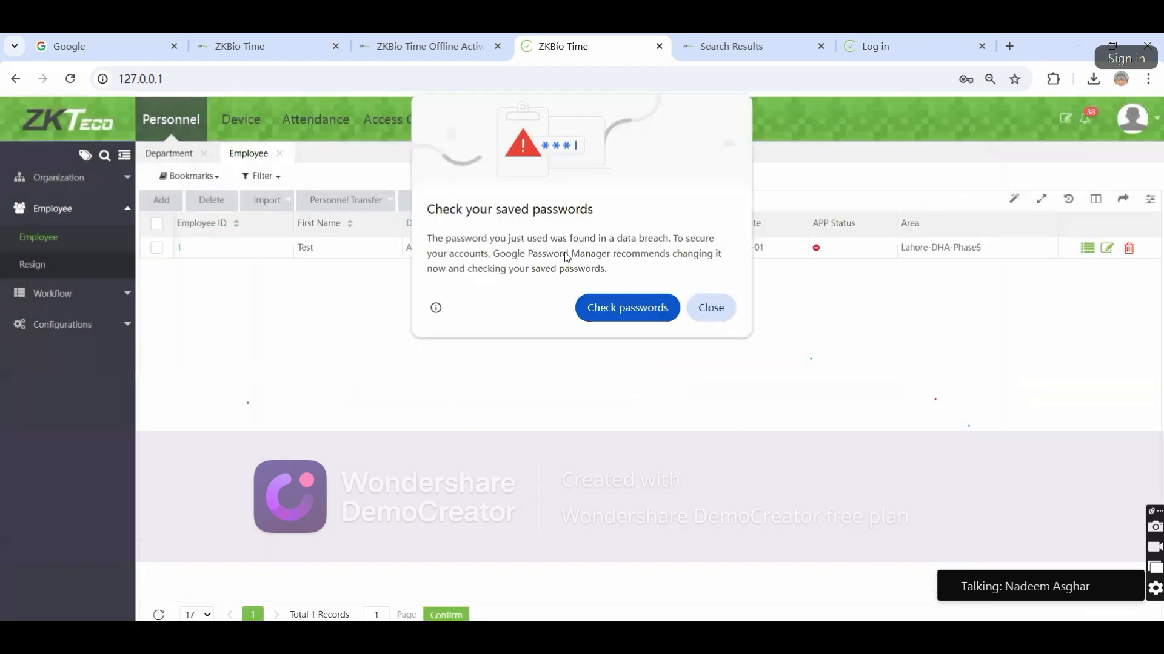
click(709, 309)
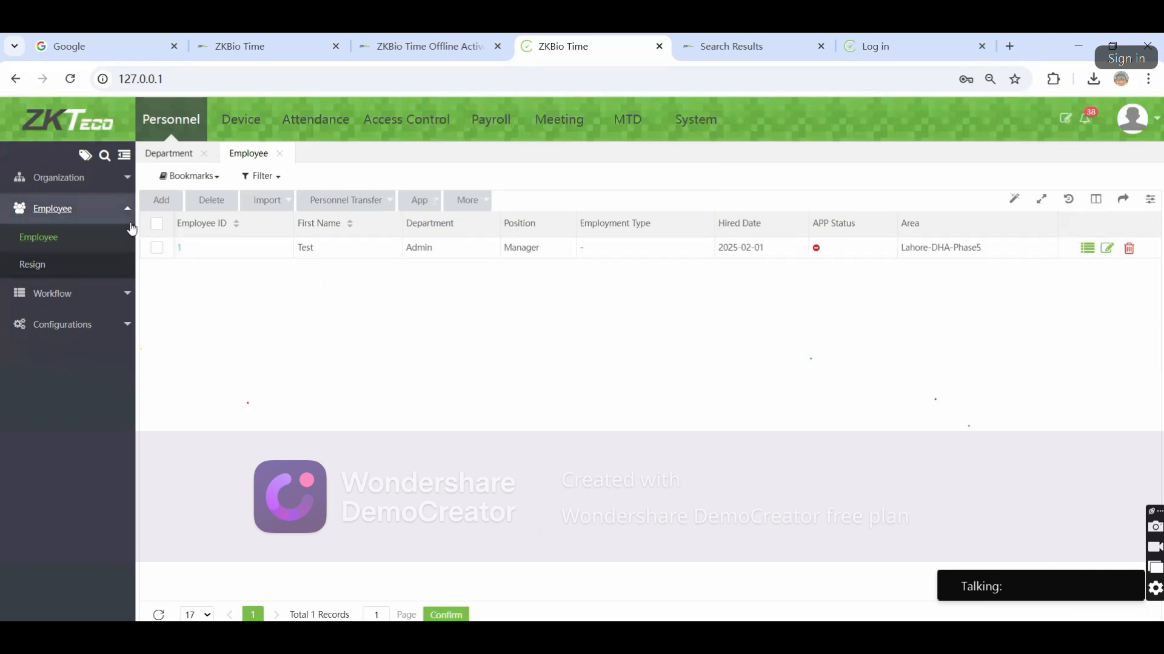
Look at the resignation records, then open employee Test's details and close them unchanged
click(49, 262)
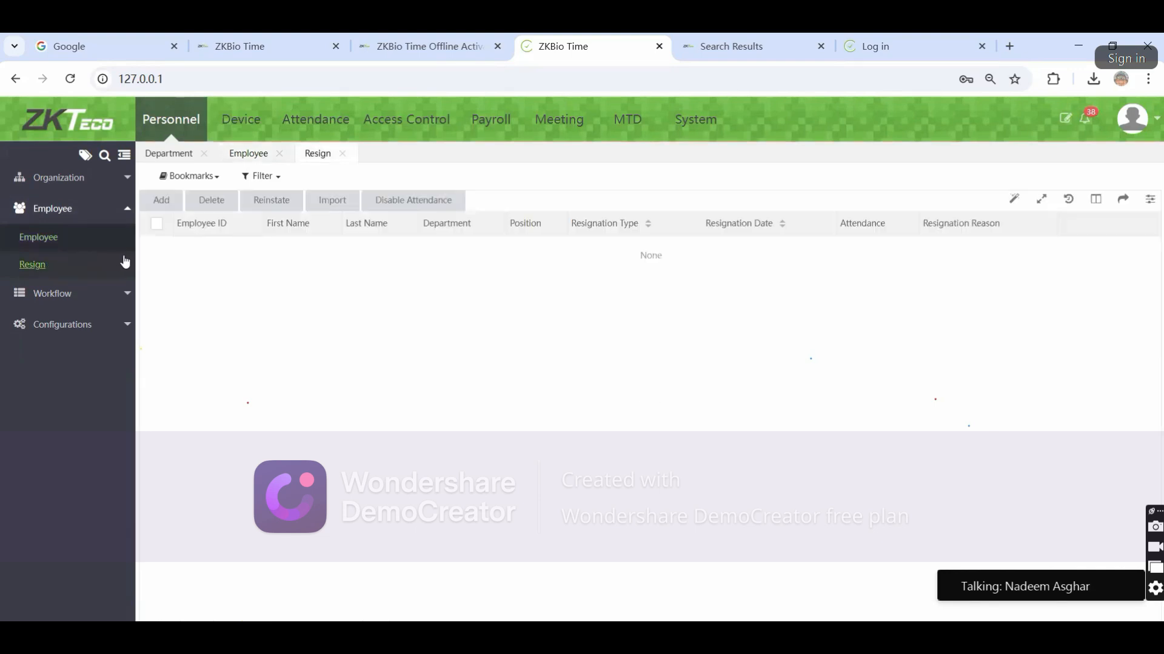
click(46, 238)
click(179, 248)
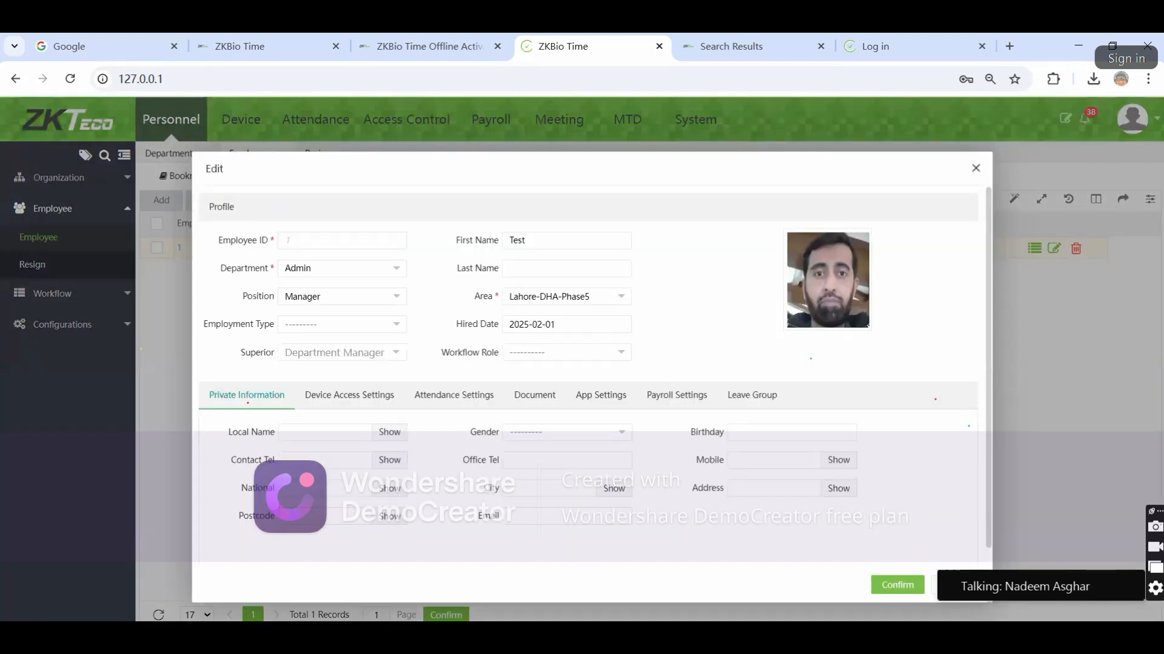
click(958, 585)
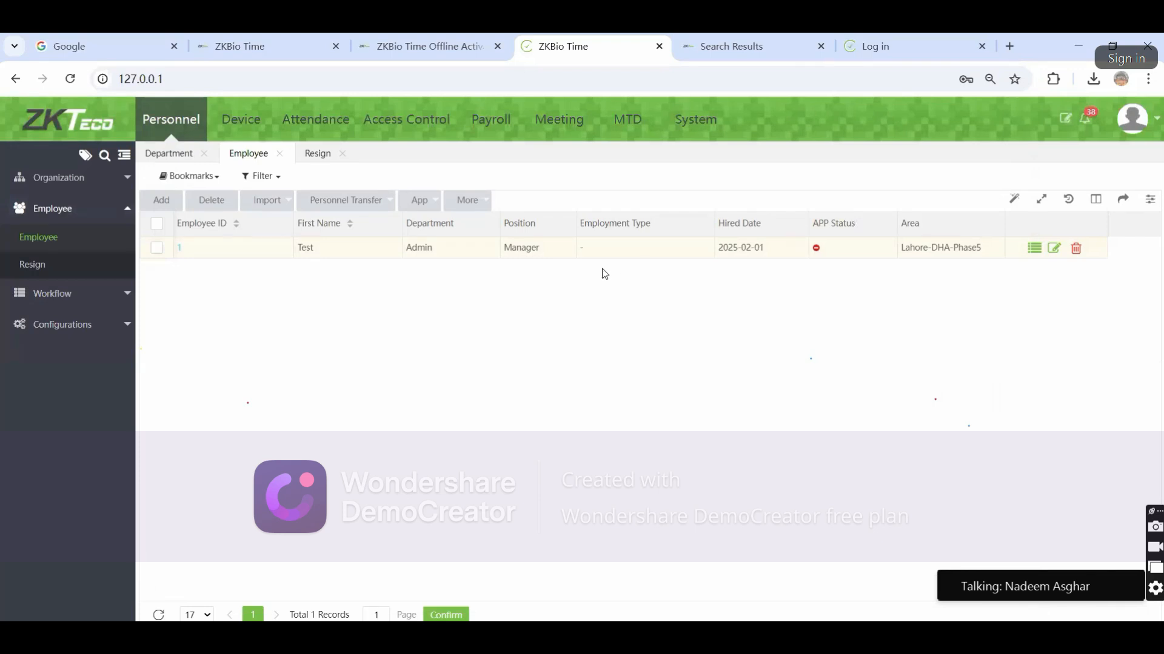
Return to the Resign records and close the extra login-page browser tab
click(40, 267)
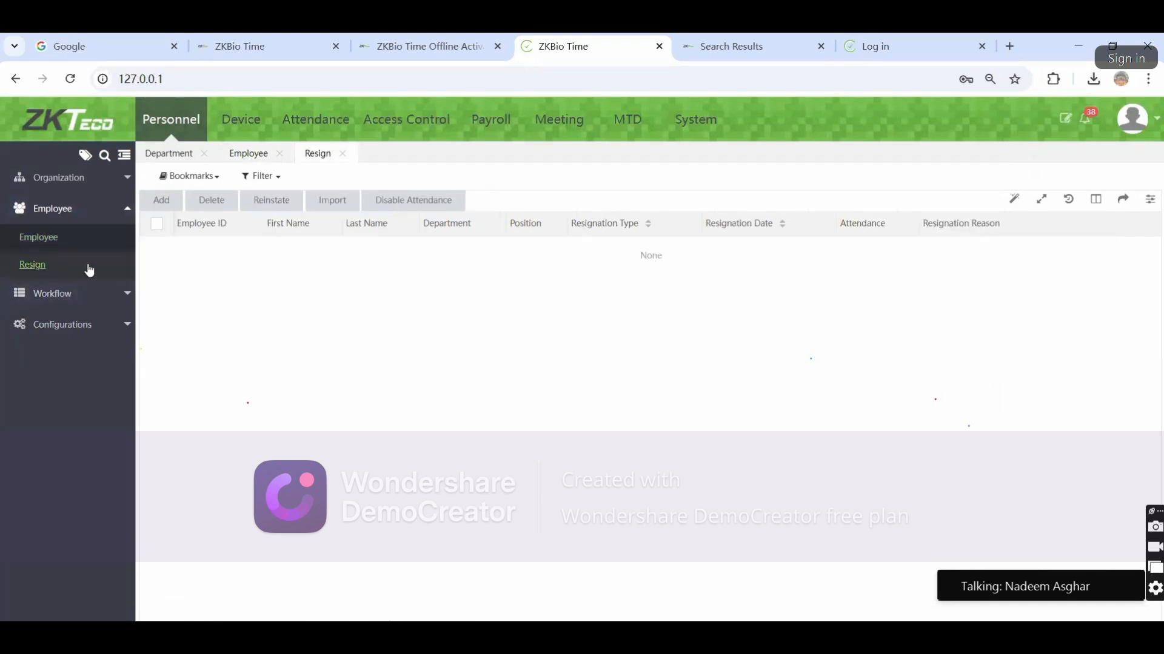
click(902, 46)
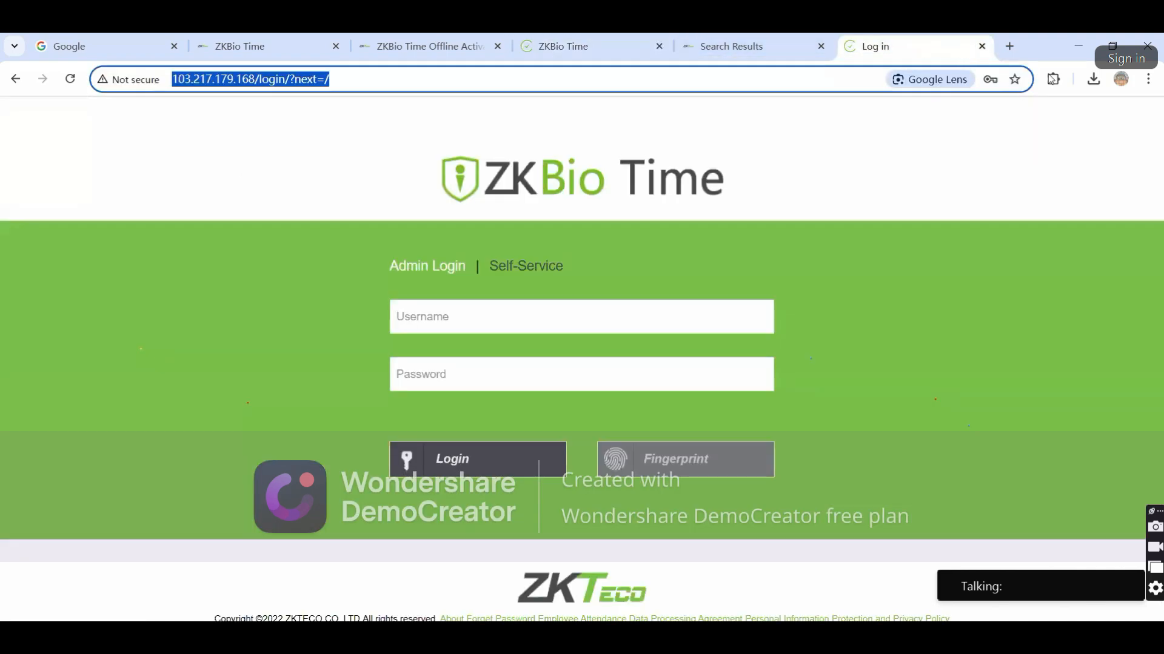
key(ctrl+w)
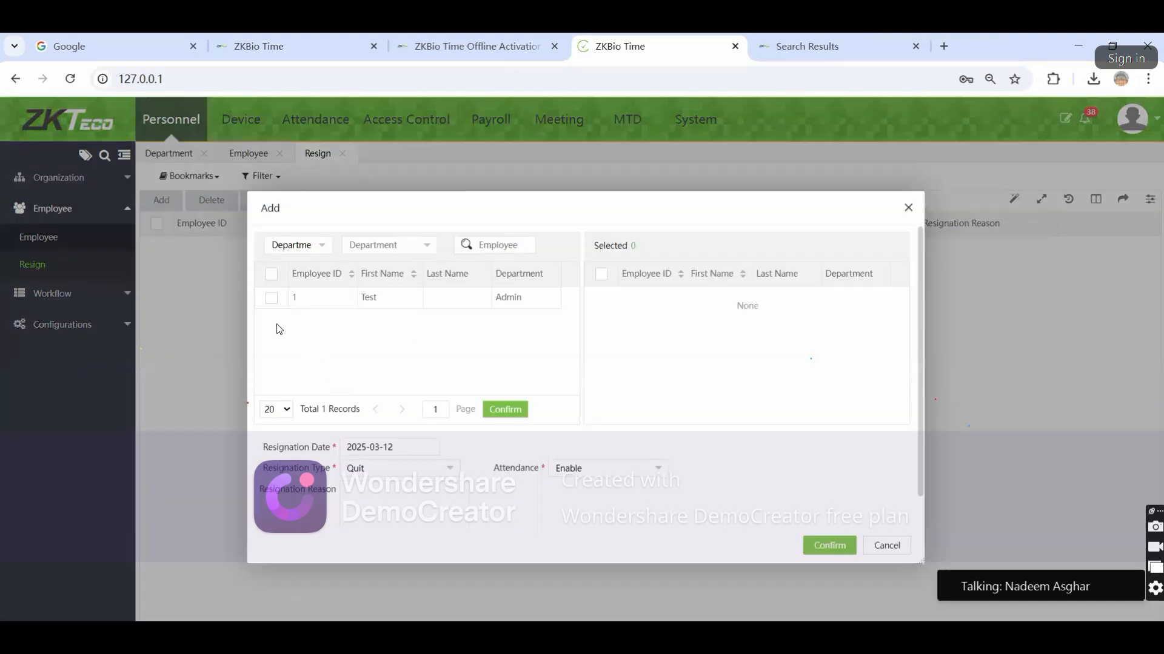
Select Test with type Quit and attendance on, cancel the resignation, and expand Workflow
click(271, 297)
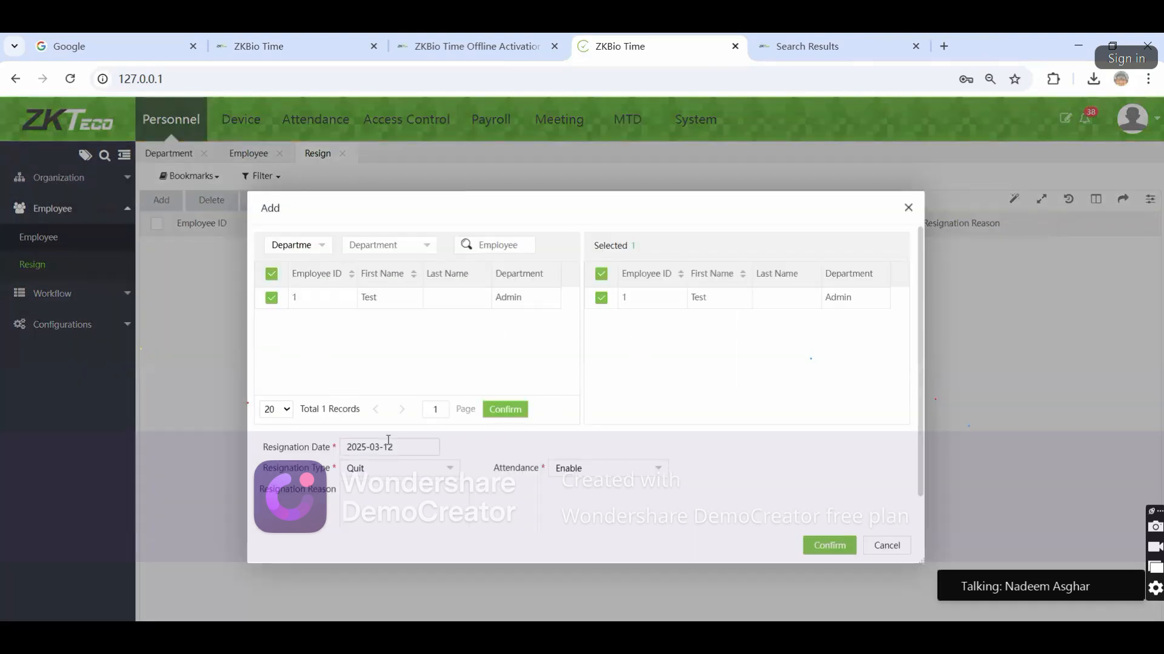
click(383, 473)
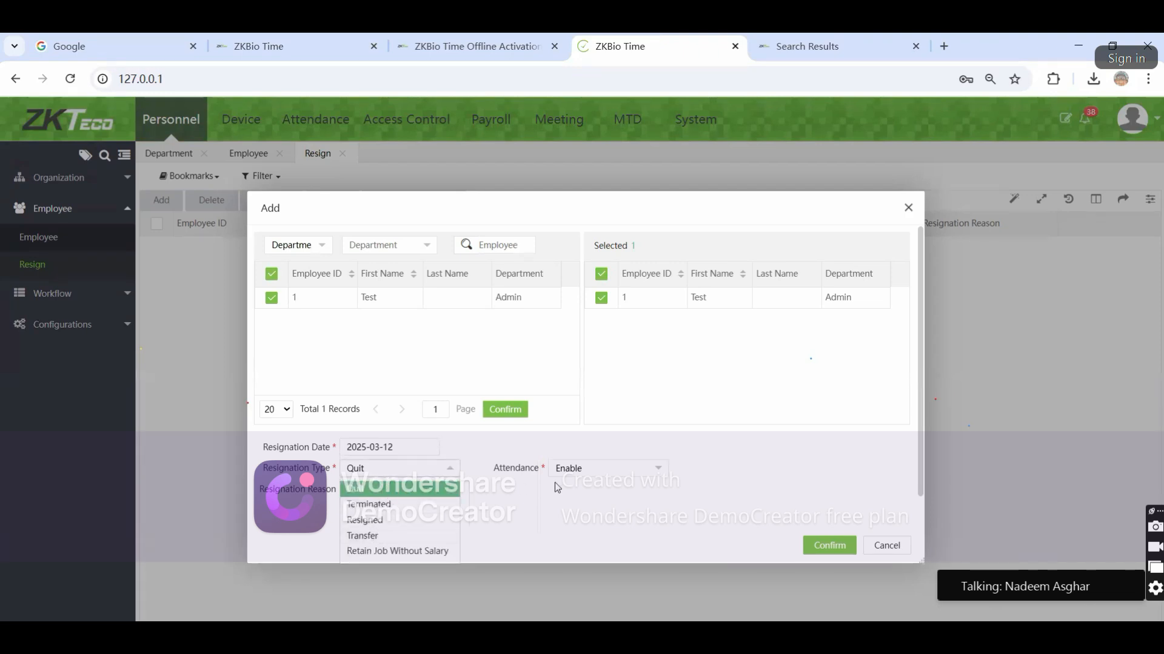
click(537, 501)
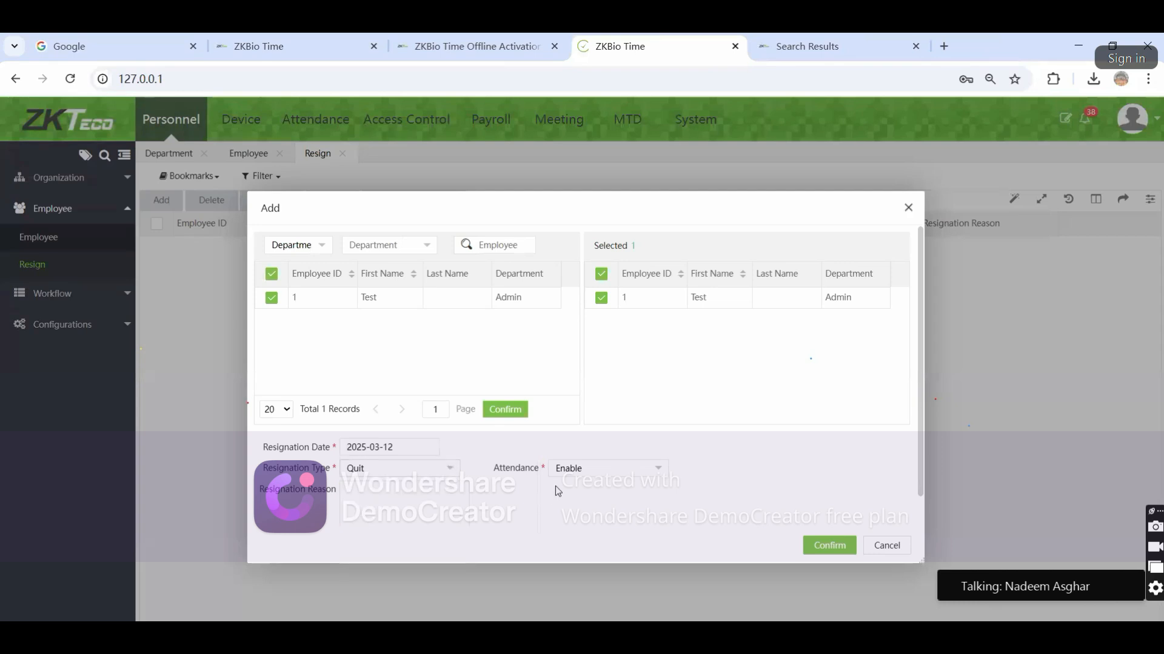
click(586, 480)
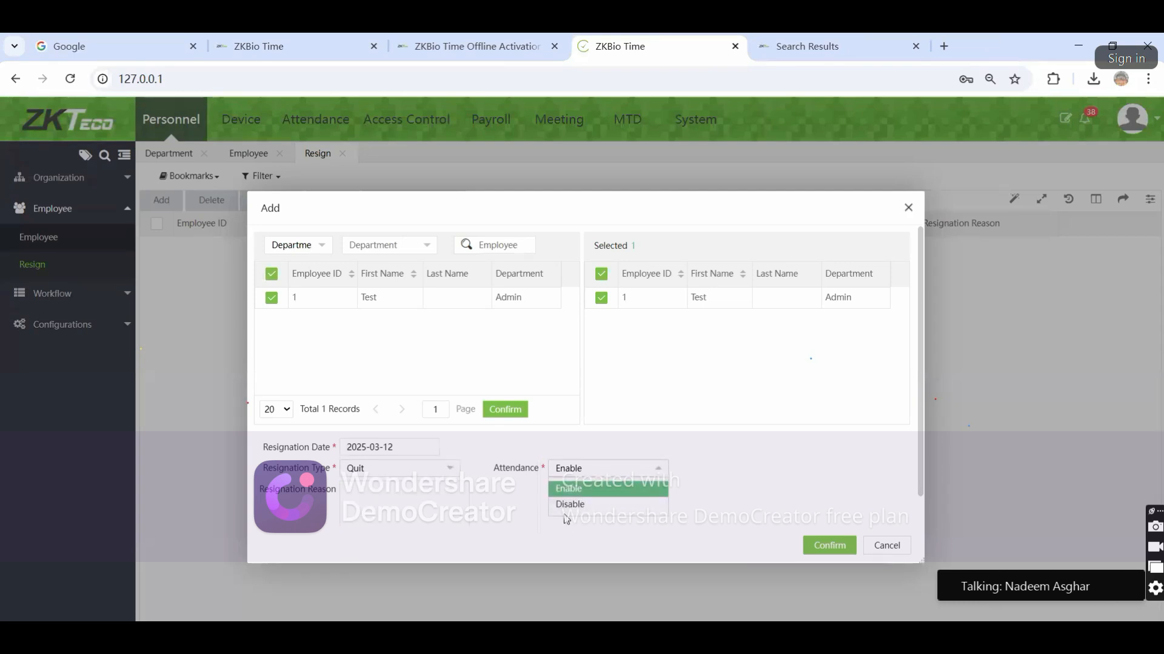
click(487, 514)
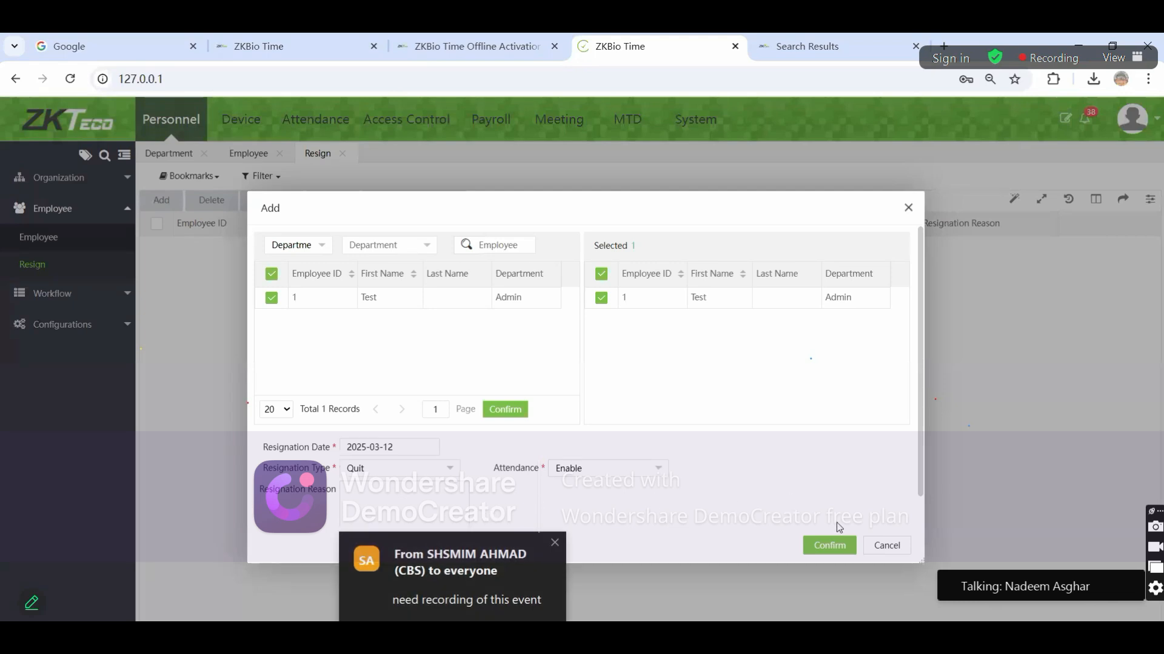
click(901, 547)
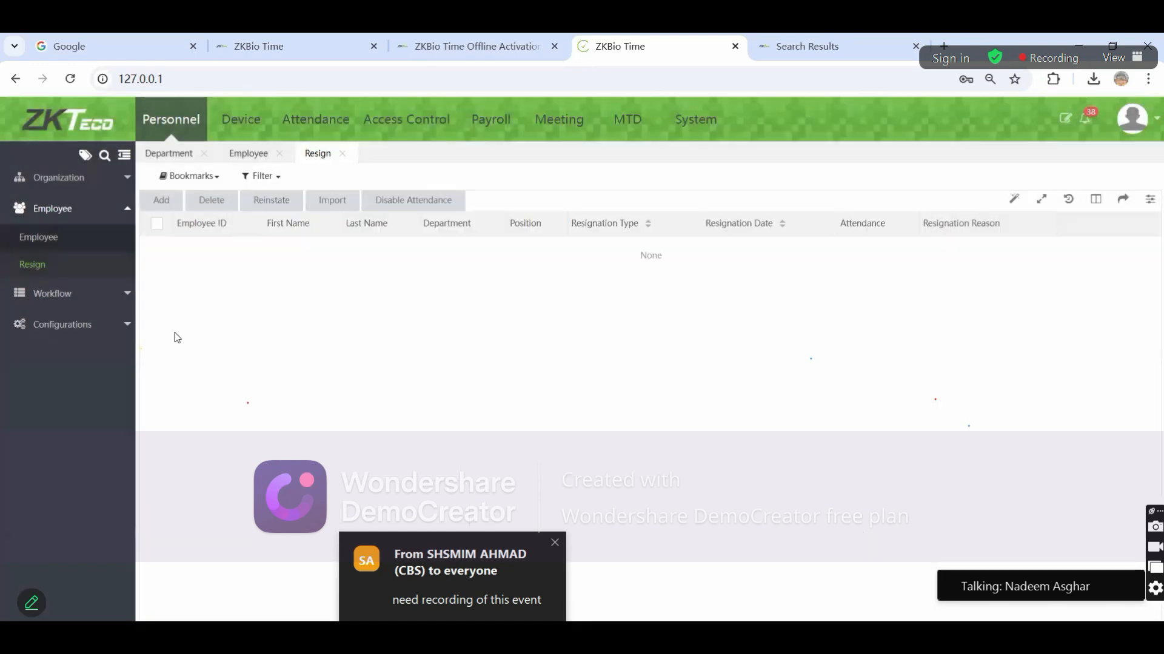
click(84, 293)
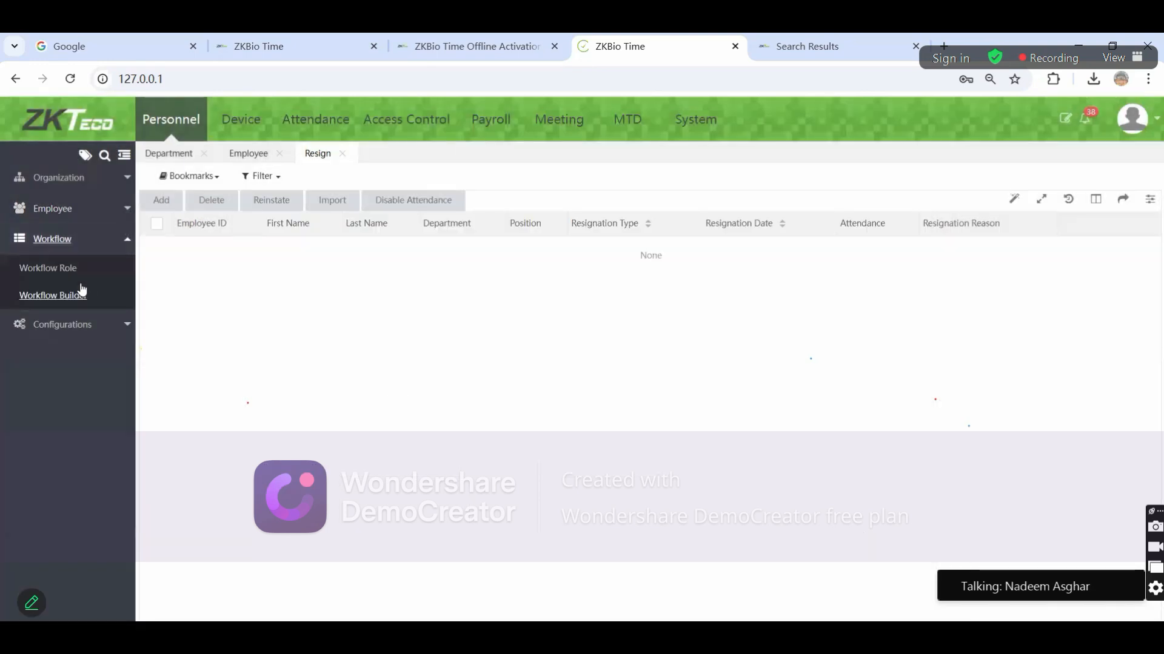
click(49, 269)
click(160, 207)
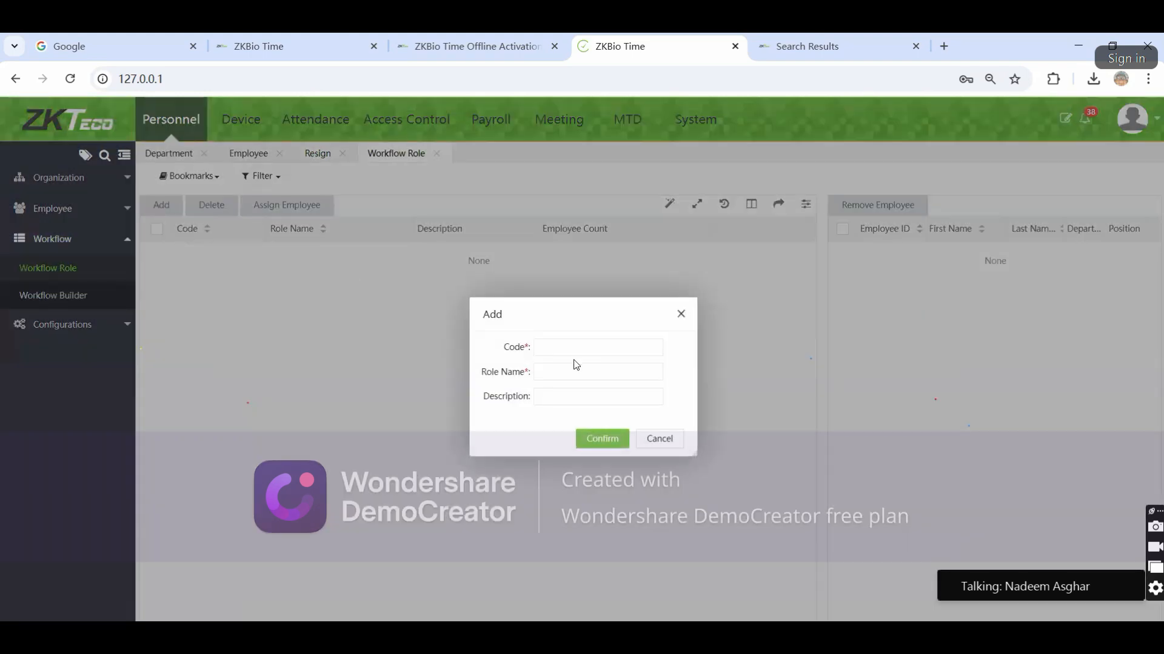
click(561, 345)
text(Manag)
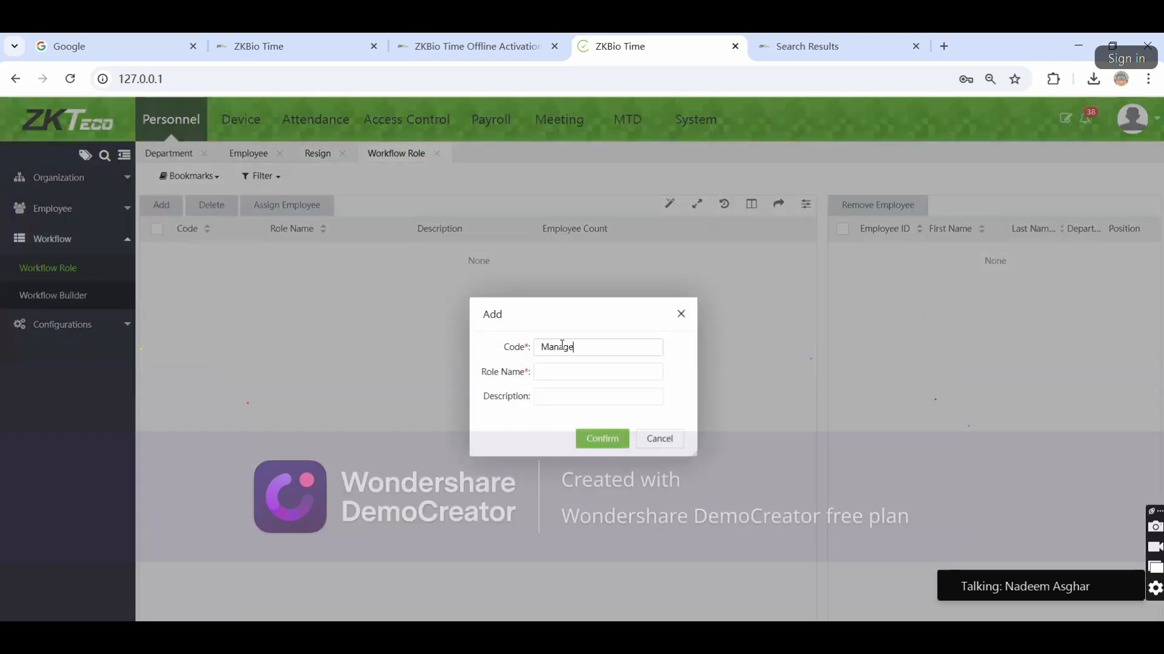
text(1)
text(Manager)
click(602, 439)
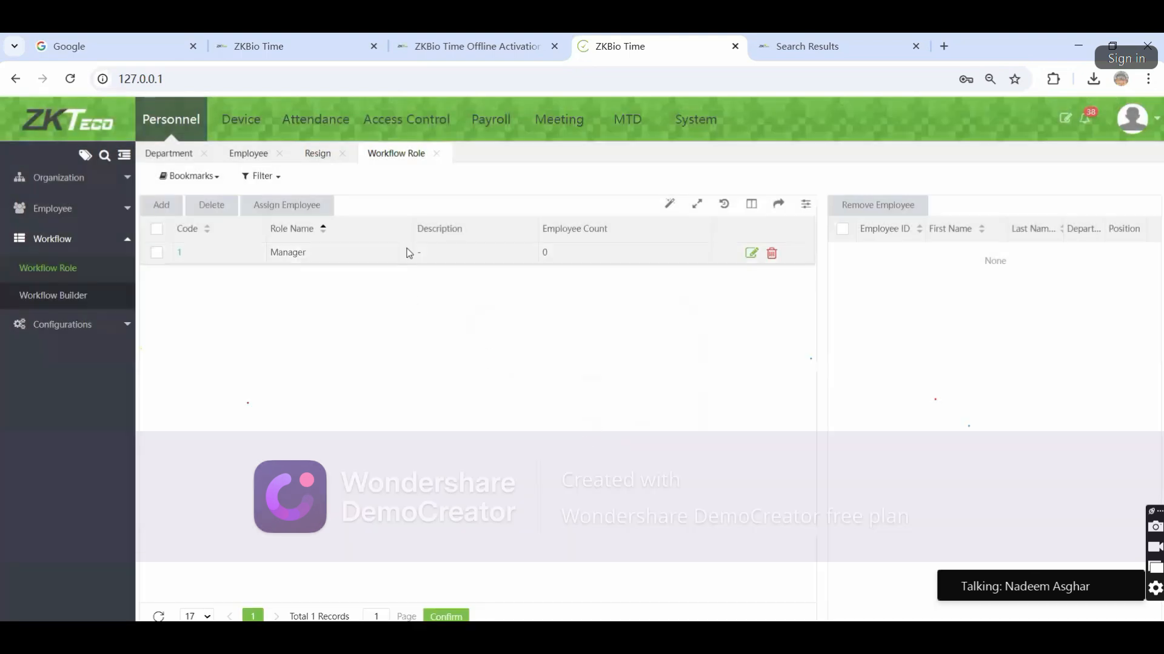
click(880, 205)
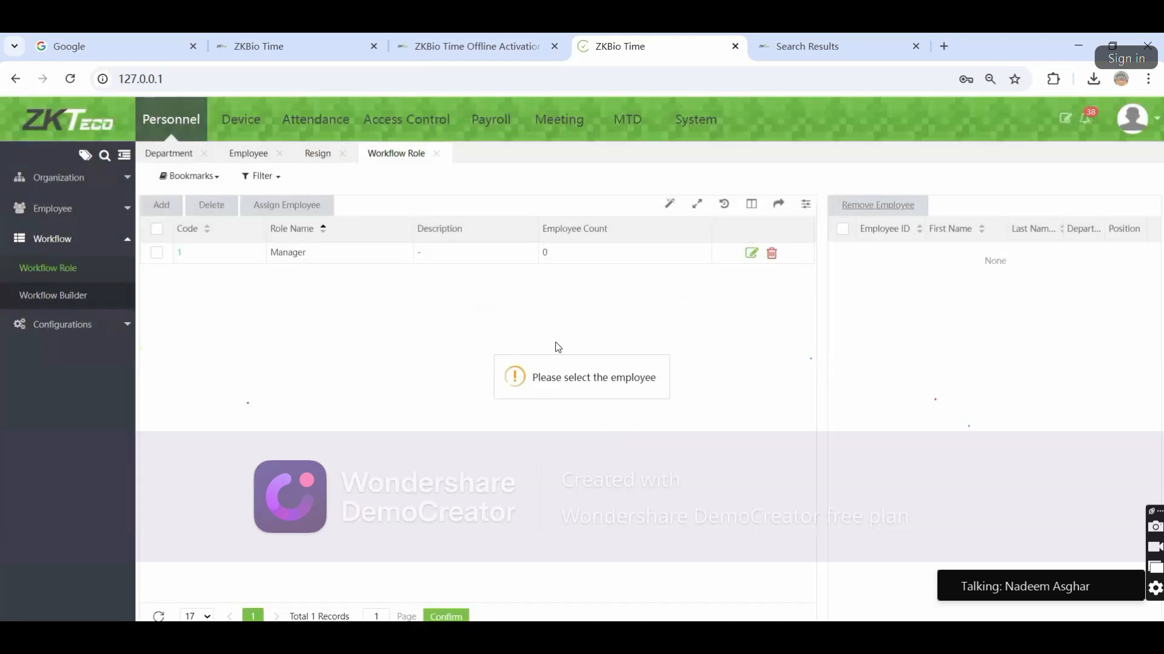
click(166, 254)
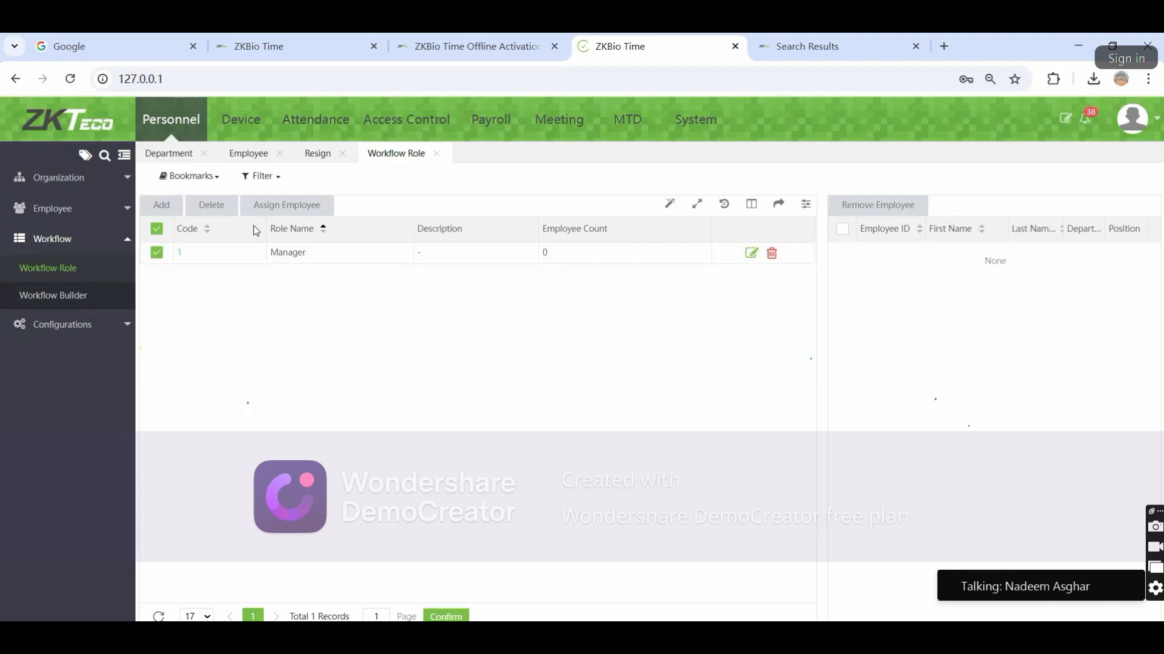
click(286, 205)
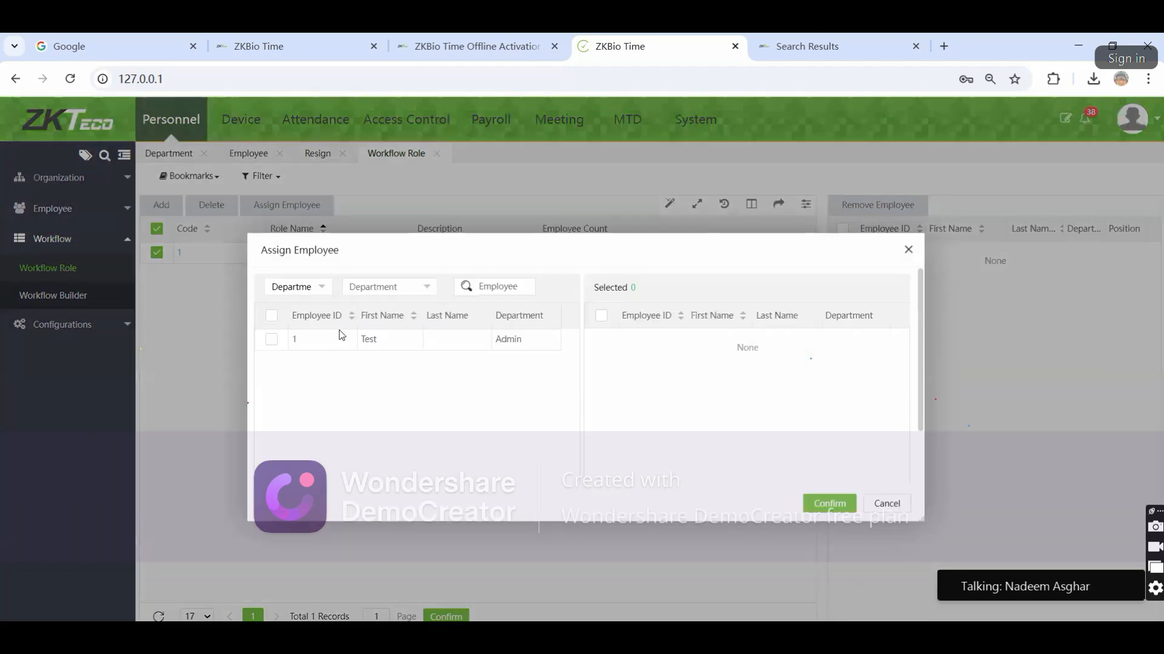
click(273, 340)
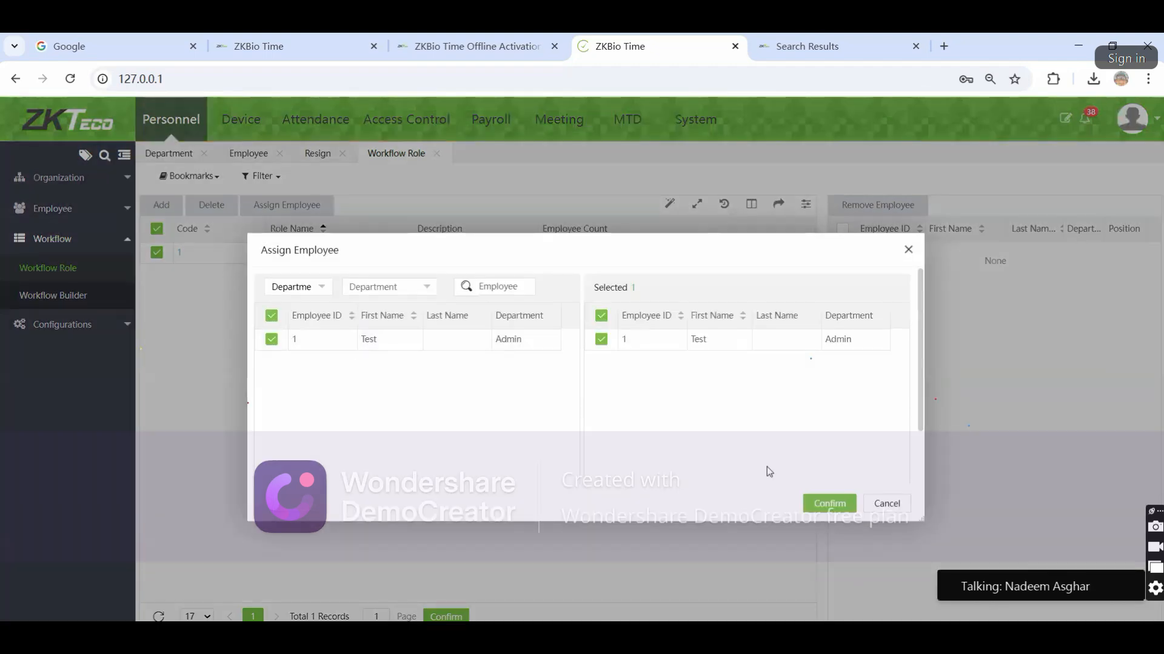
click(900, 507)
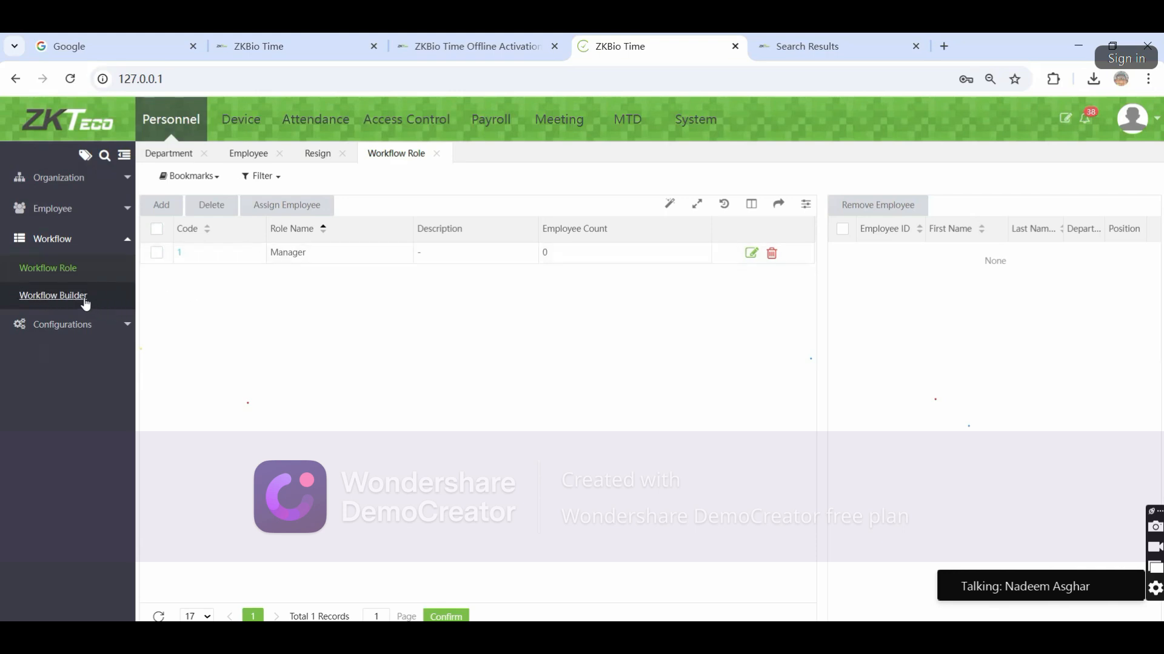
Go to Workflow Builder and begin an Add for Department workflow with code 1
click(81, 297)
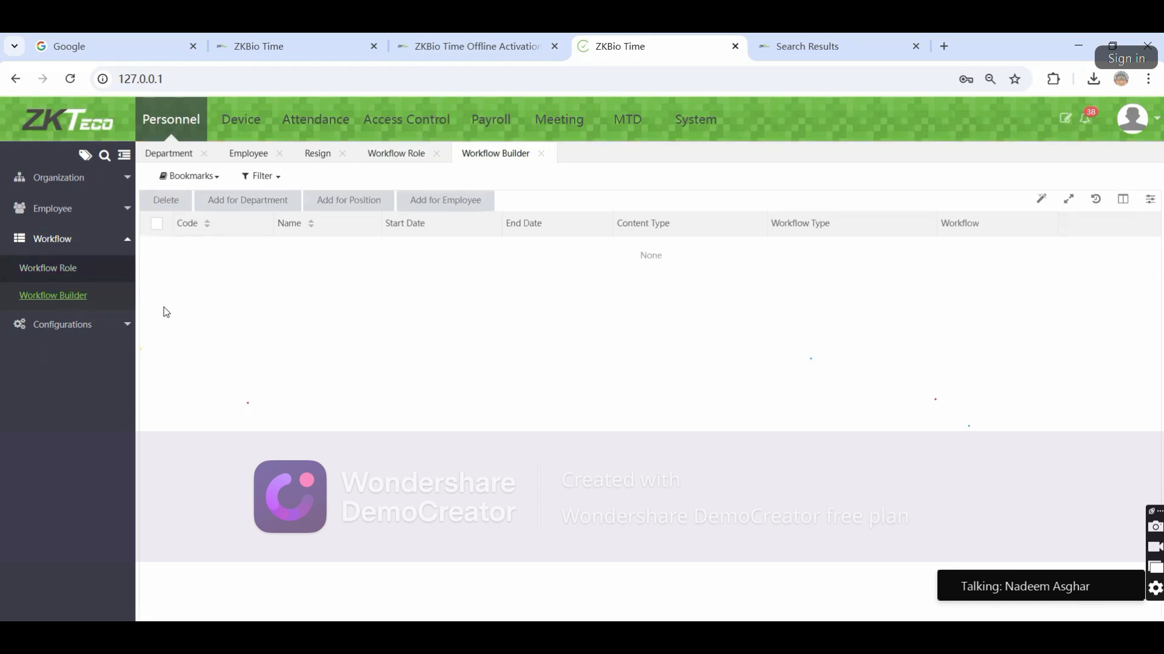
click(240, 202)
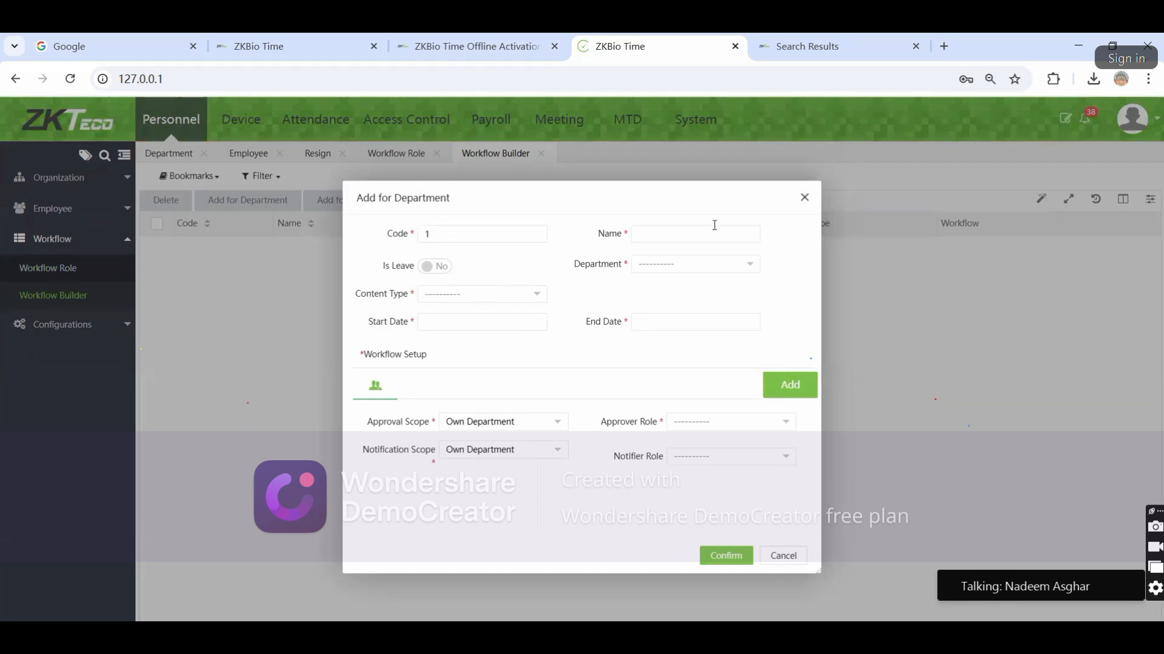
Toggle Is Leave off and tick Manual Log, Training and Overtime as content types
click(441, 273)
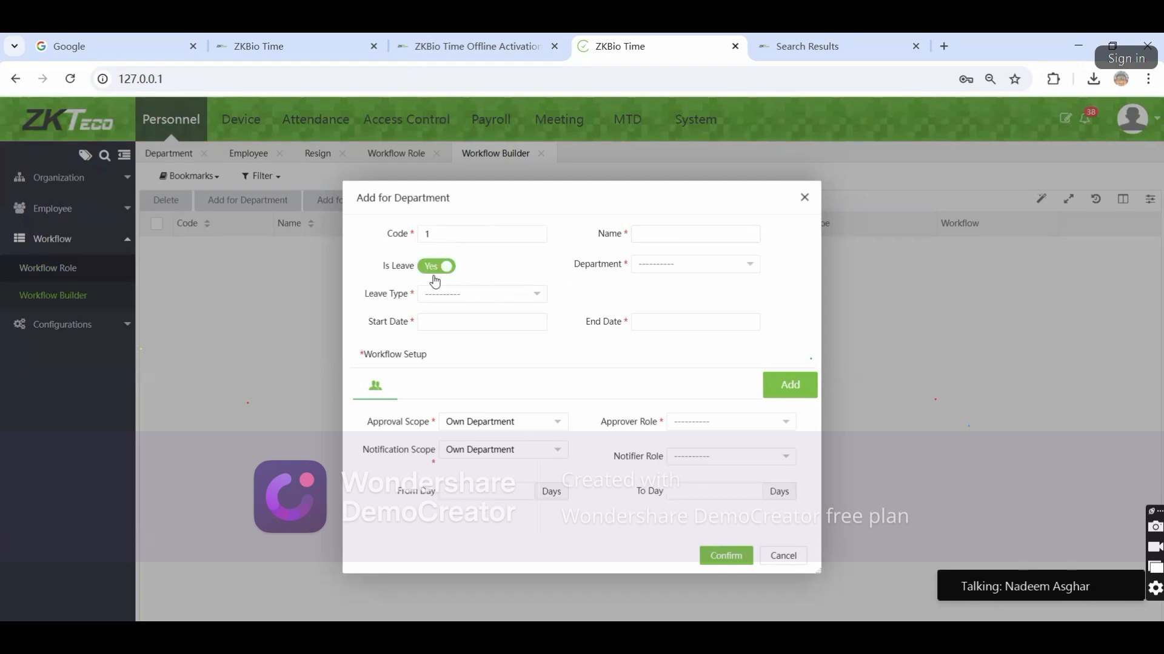
click(436, 272)
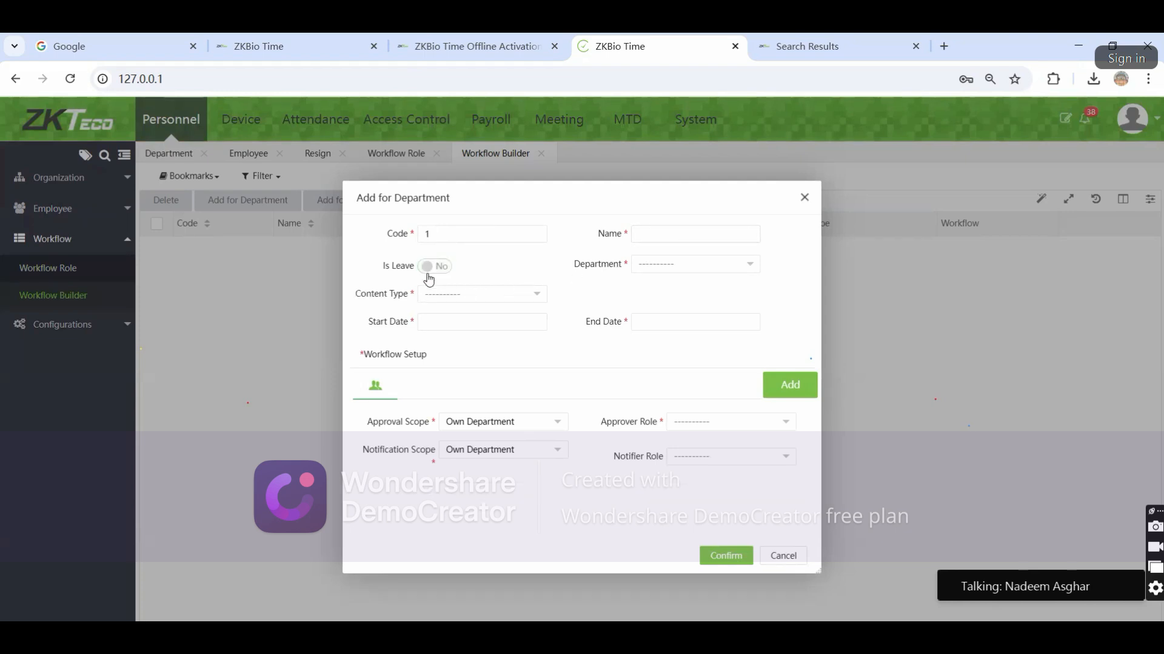
click(458, 299)
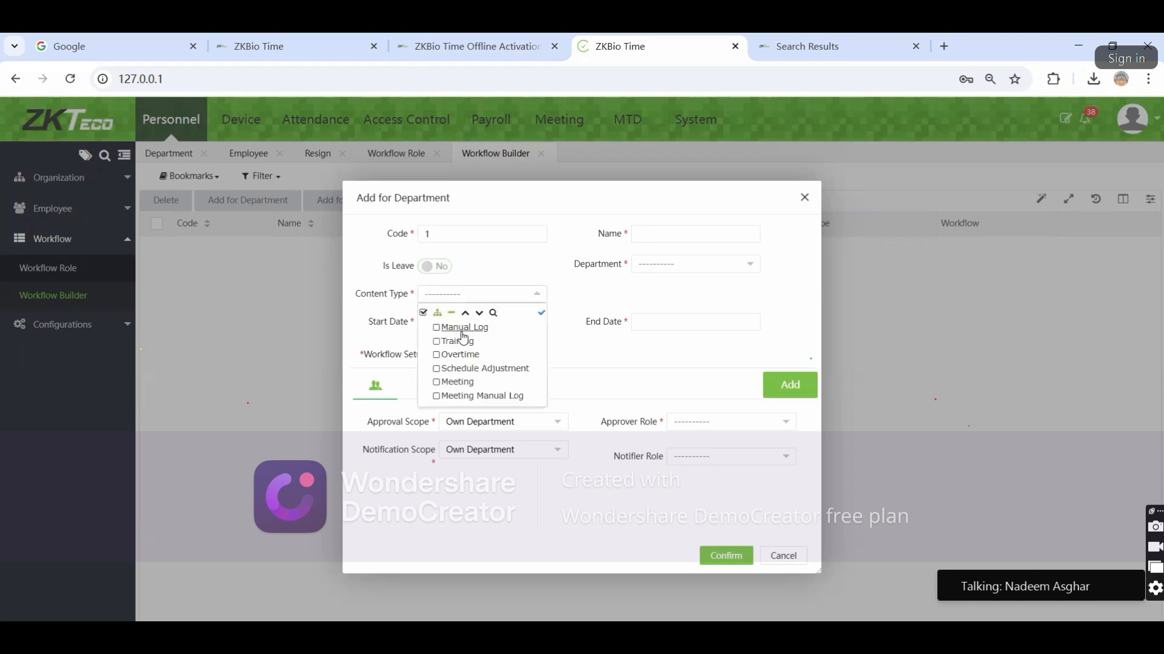
click(436, 328)
click(436, 341)
click(437, 356)
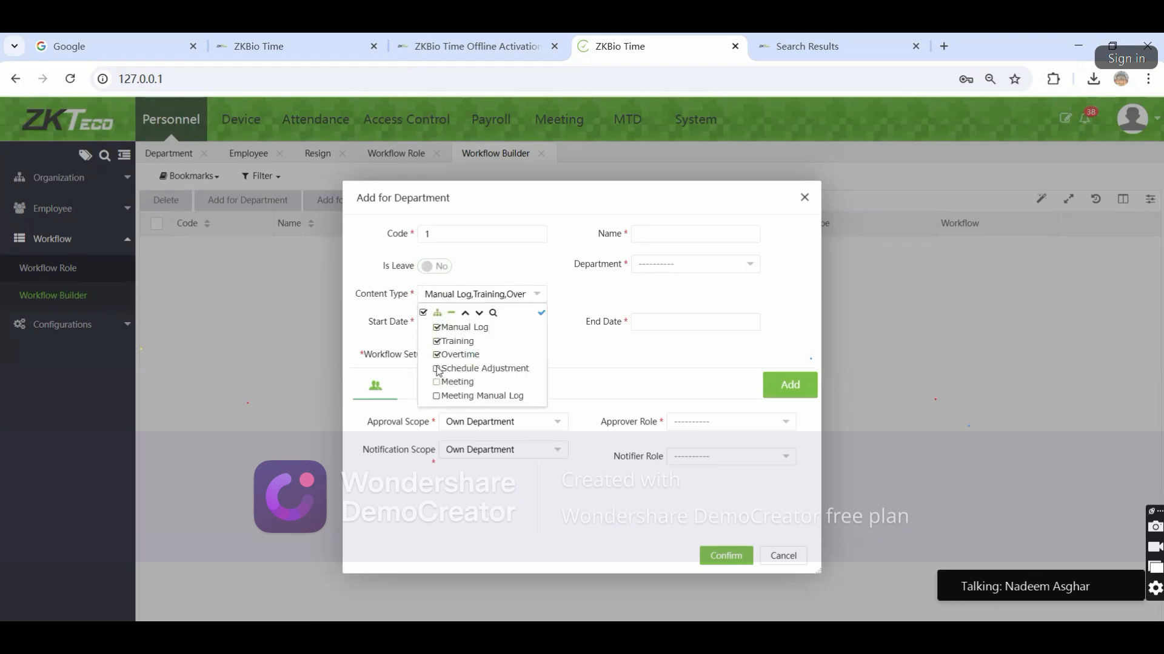
Make it a leave workflow covering all seven leave types, Annual through Compensatory Leave
click(433, 267)
click(444, 297)
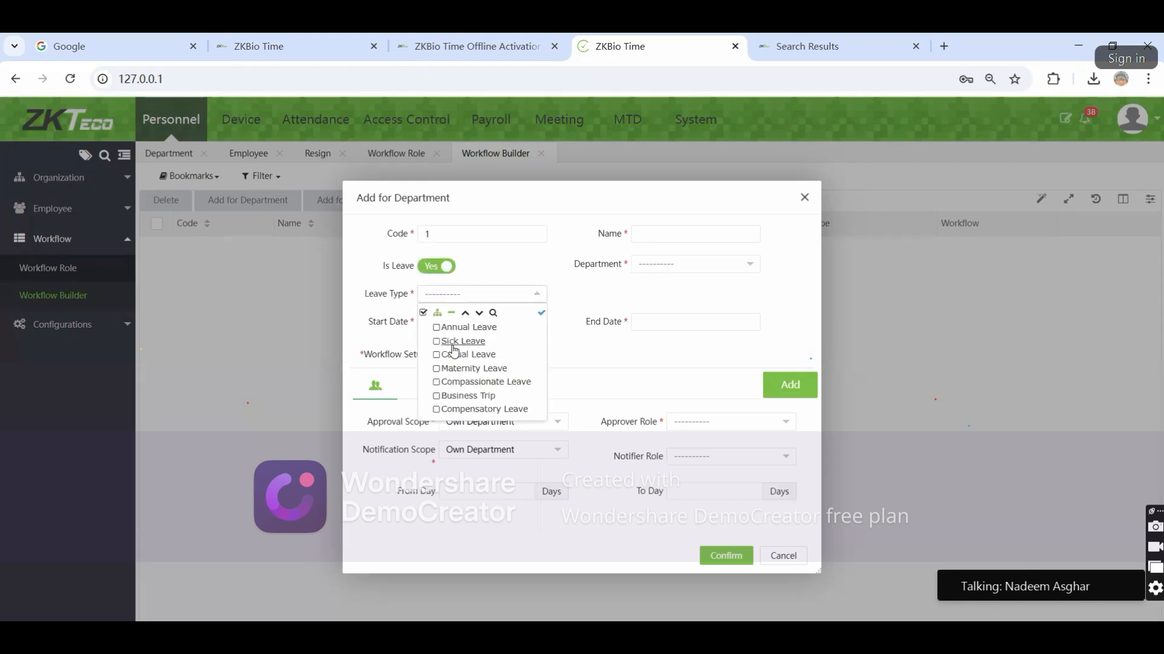
click(436, 328)
click(436, 341)
click(436, 355)
click(436, 369)
click(436, 383)
click(436, 410)
click(437, 397)
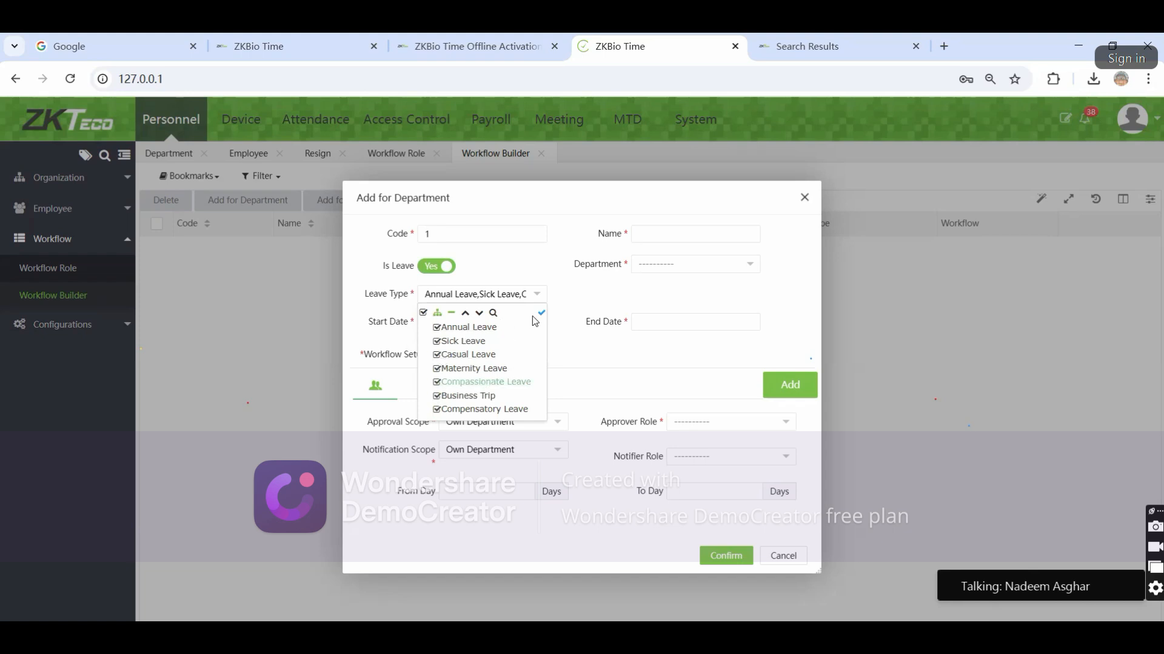
click(558, 312)
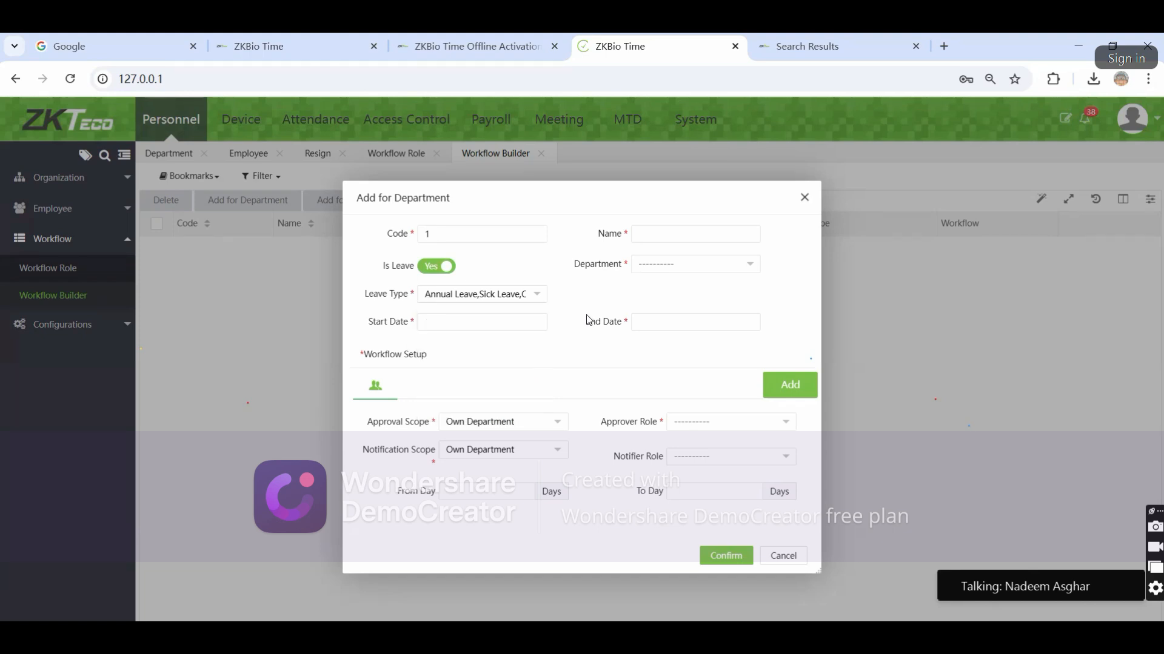
click(473, 325)
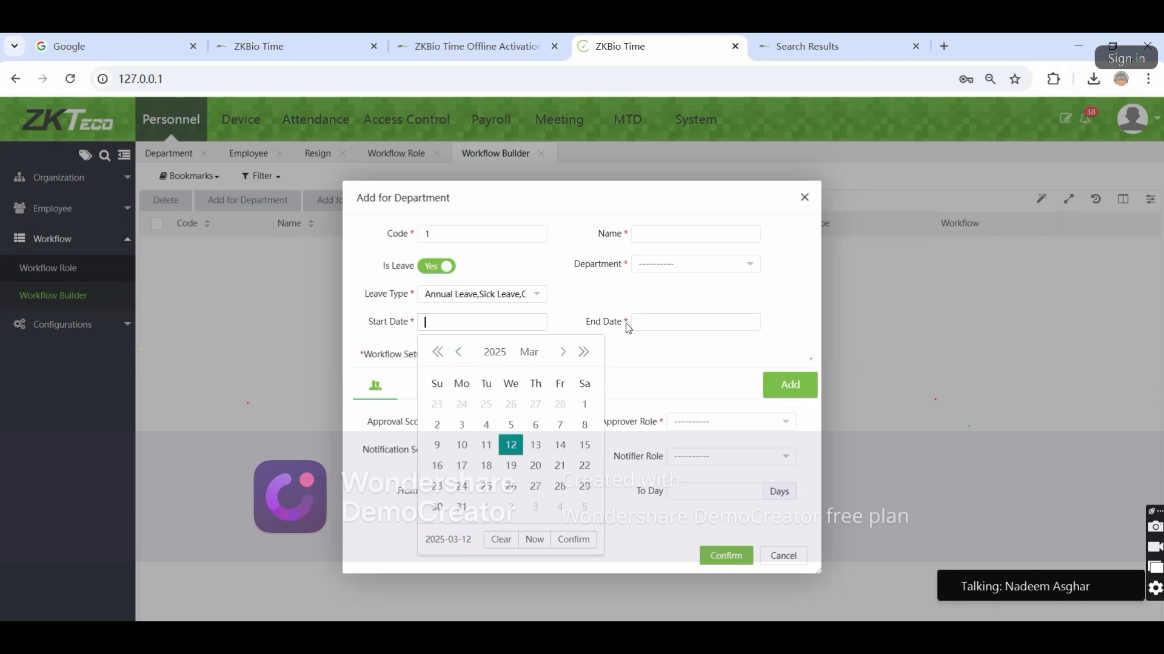
click(624, 361)
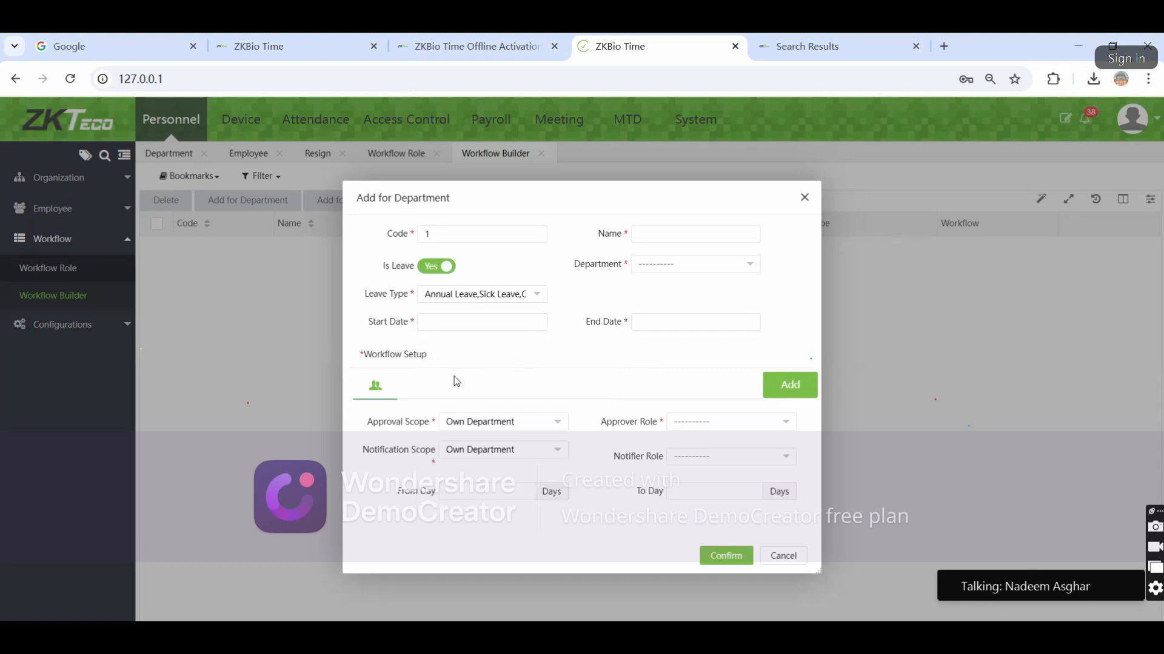
Add and then remove extra approval steps, and set the approver role to Manager
click(782, 395)
click(790, 386)
click(516, 387)
click(448, 387)
click(682, 432)
click(685, 455)
click(603, 455)
Try All for approval and notification scopes, restore Own Department, and cancel the workflow
click(495, 427)
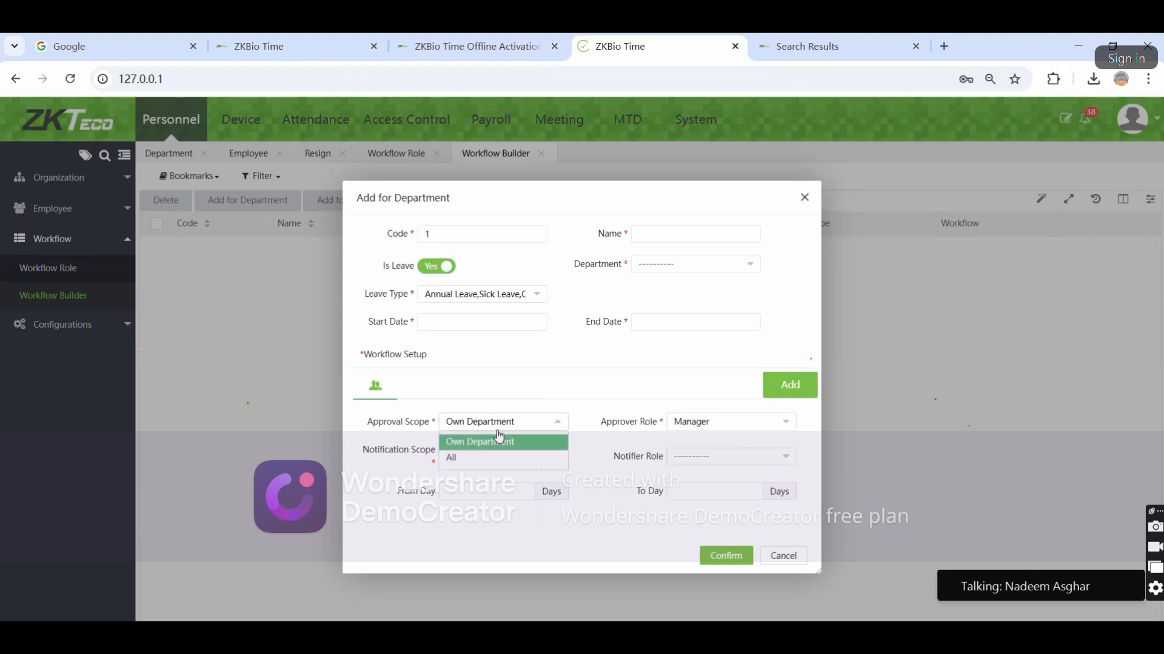
click(466, 460)
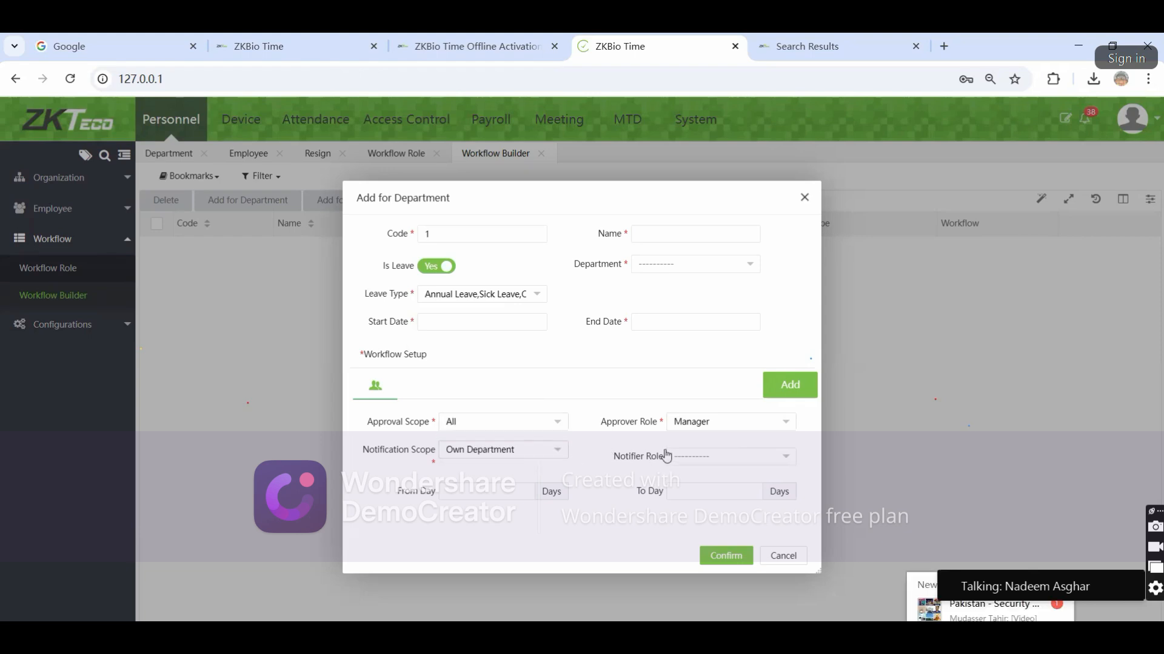
click(557, 422)
click(503, 442)
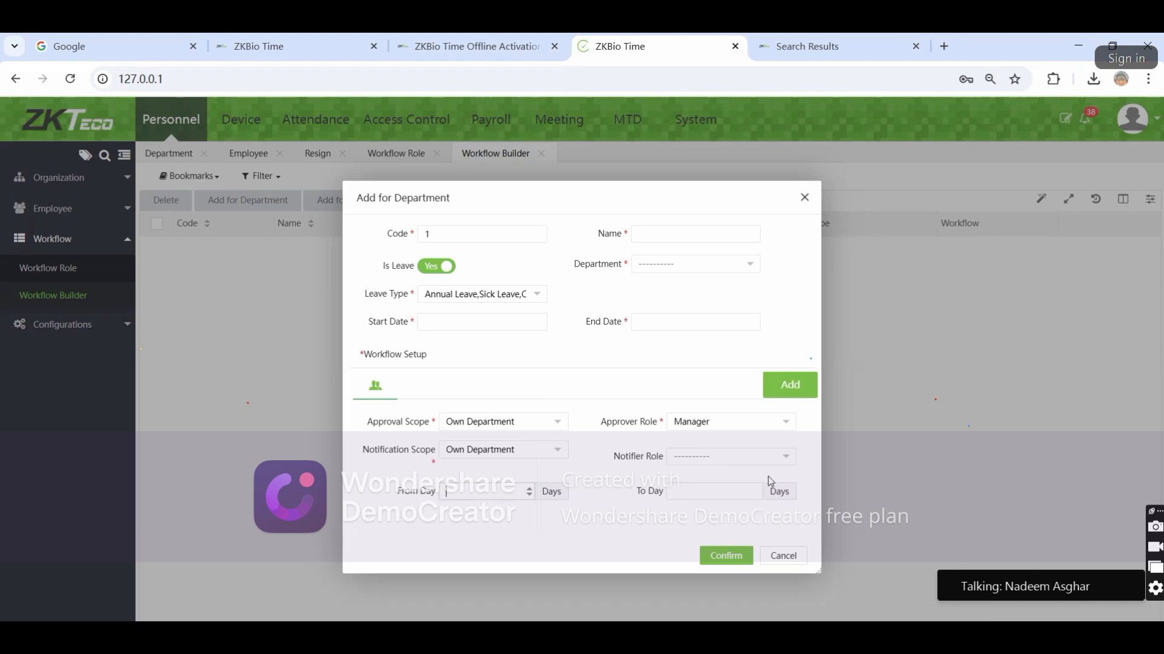
click(476, 456)
click(480, 488)
click(478, 454)
click(497, 470)
click(780, 557)
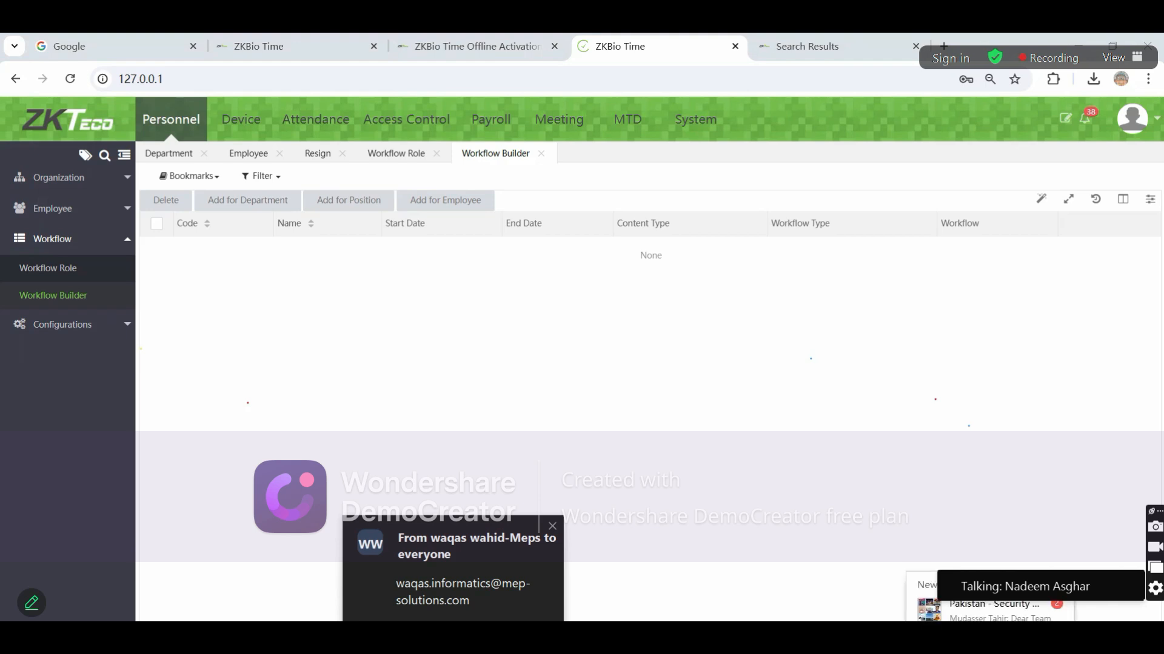
Return to the dashboard and log out of the admin account, confirming the logout
click(71, 124)
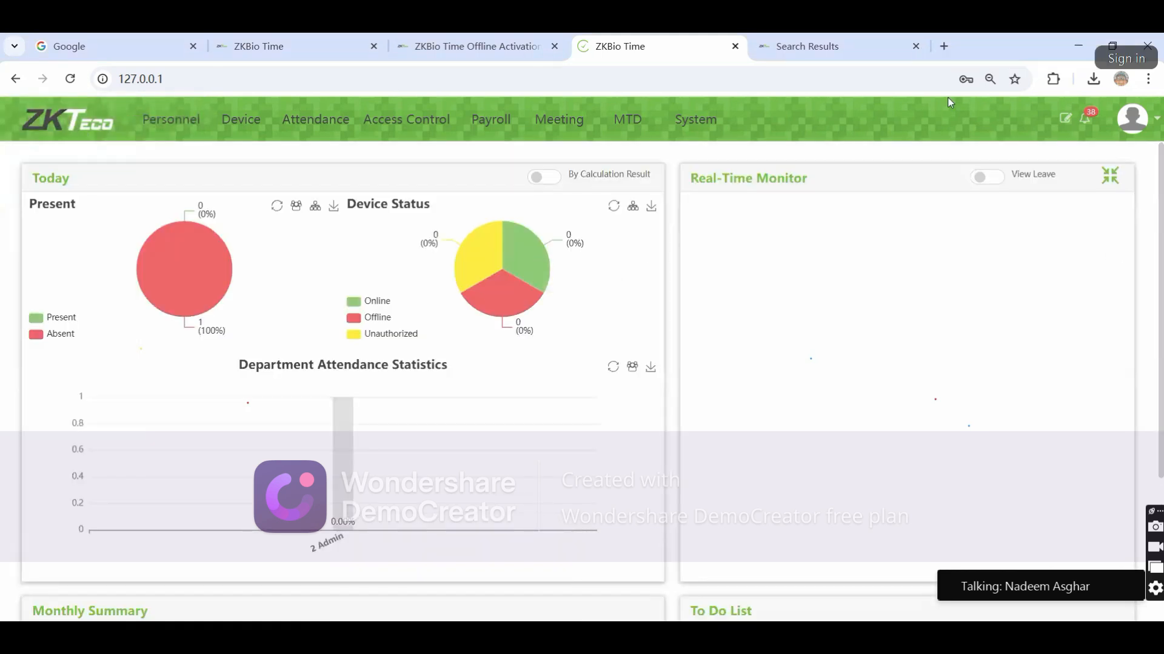
click(1131, 121)
click(1106, 387)
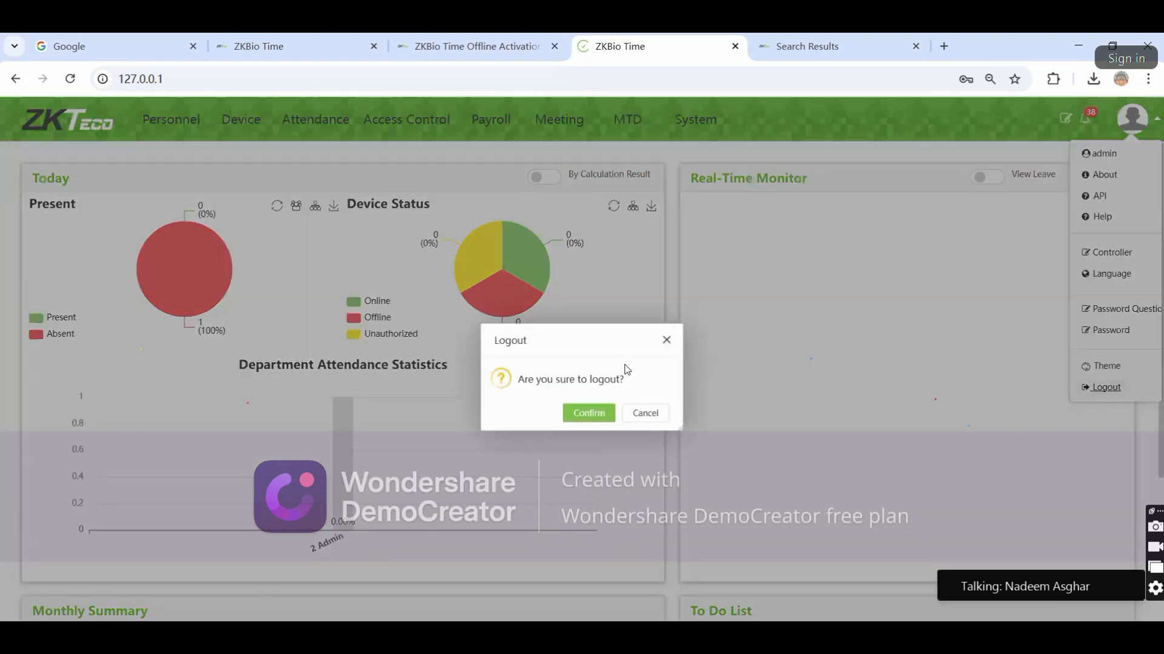
click(585, 418)
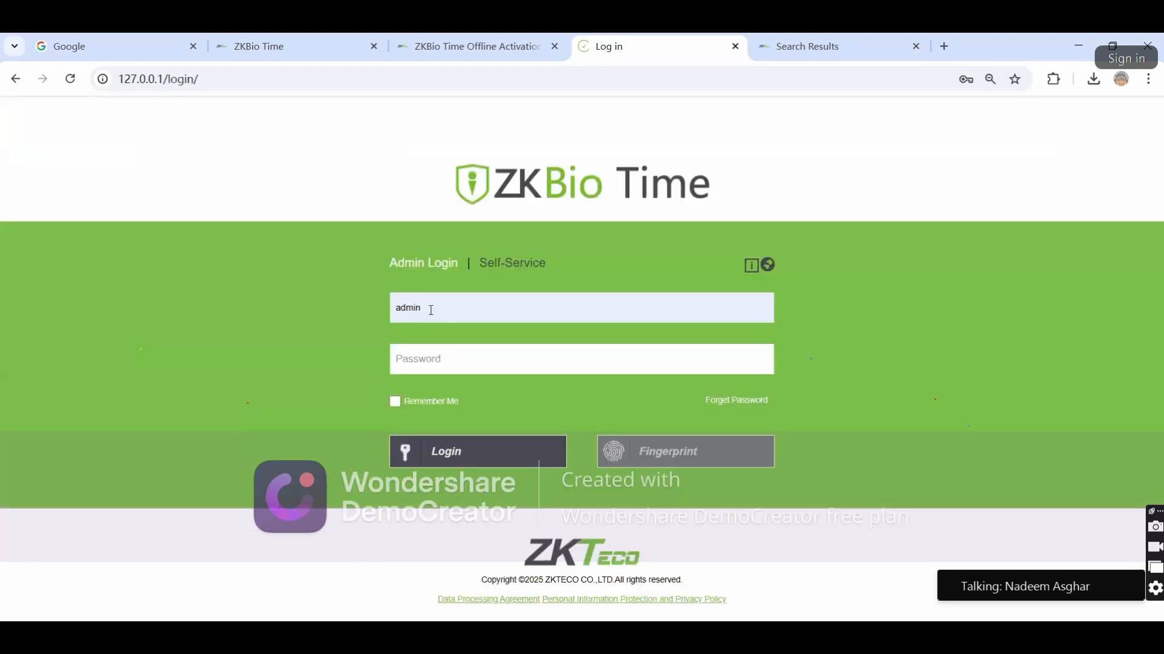
click(763, 404)
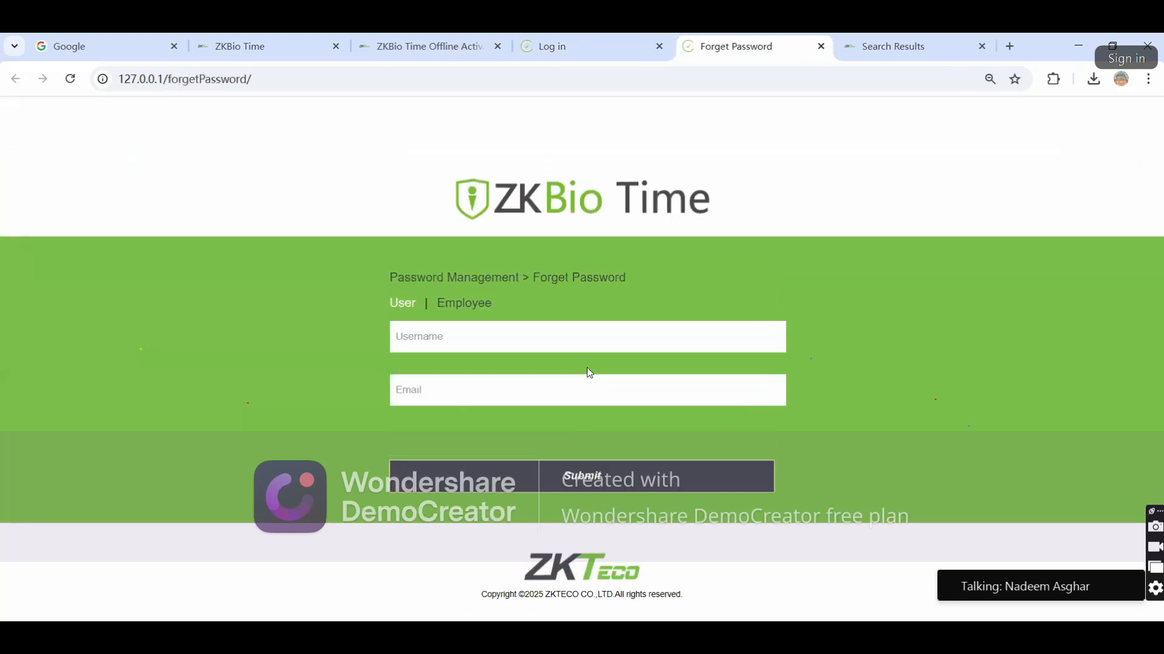
click(418, 330)
click(422, 389)
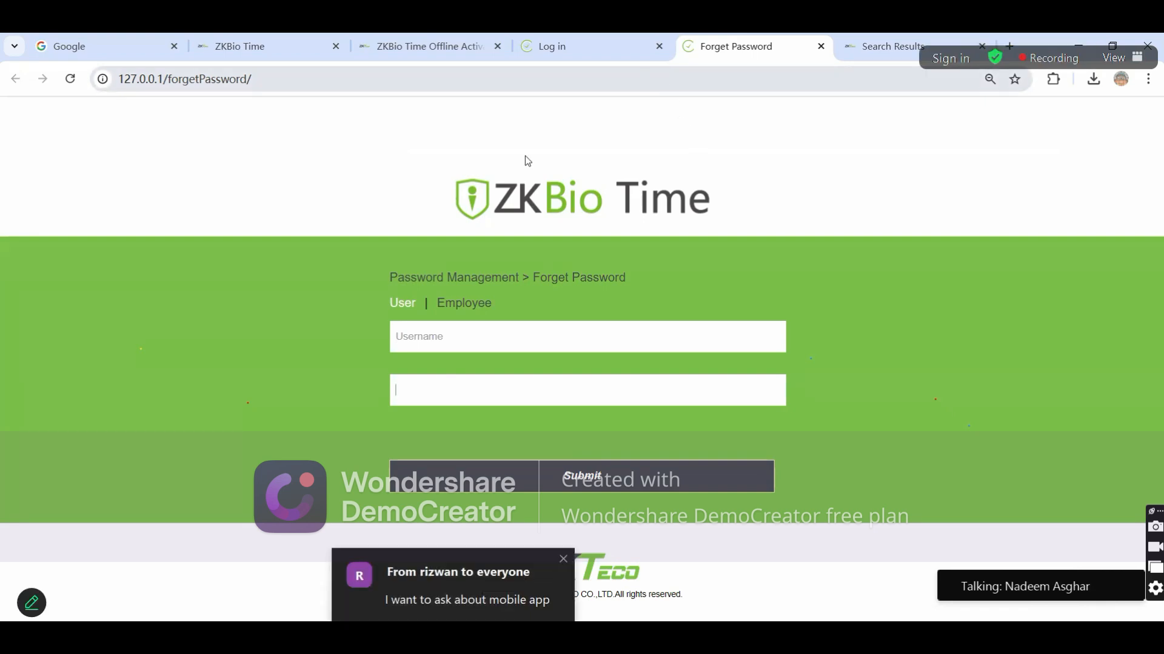
click(552, 41)
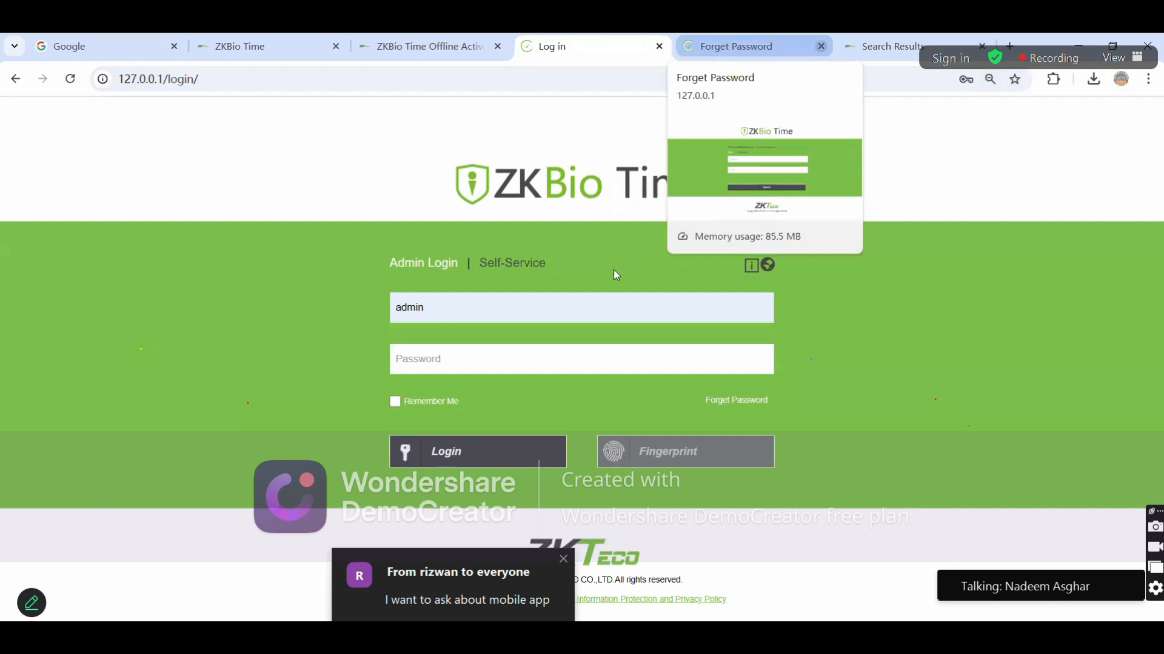
click(821, 47)
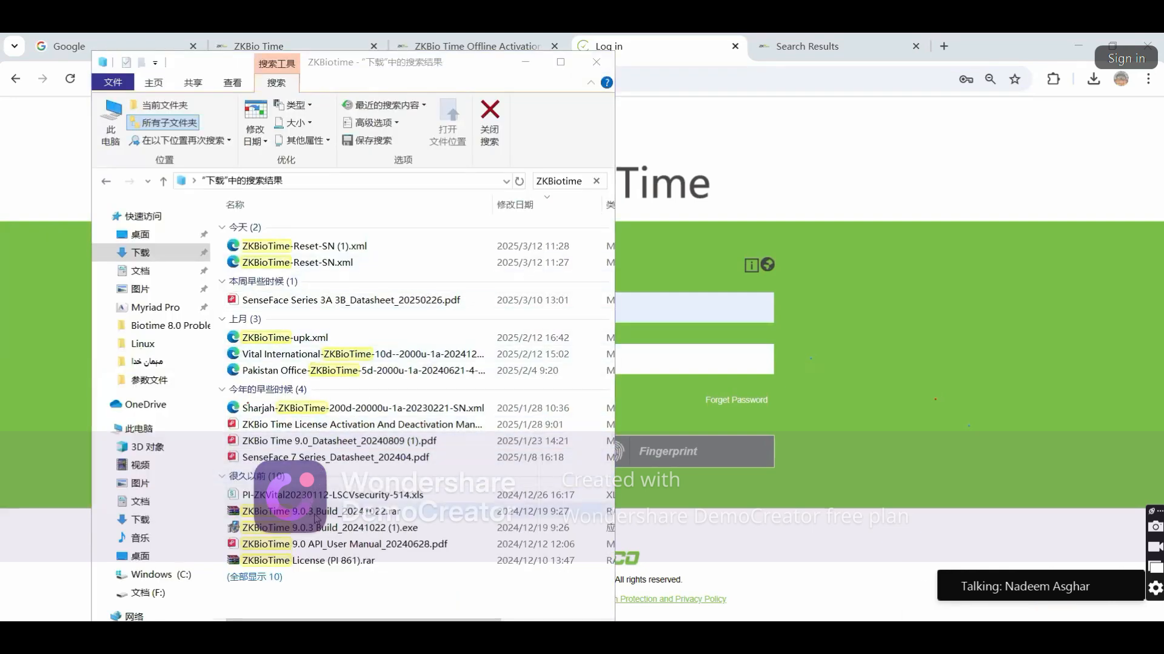
Launch the ZKBioTime 9.0.3 installer in English, close its setup, then minimize the search results
double_click(347, 529)
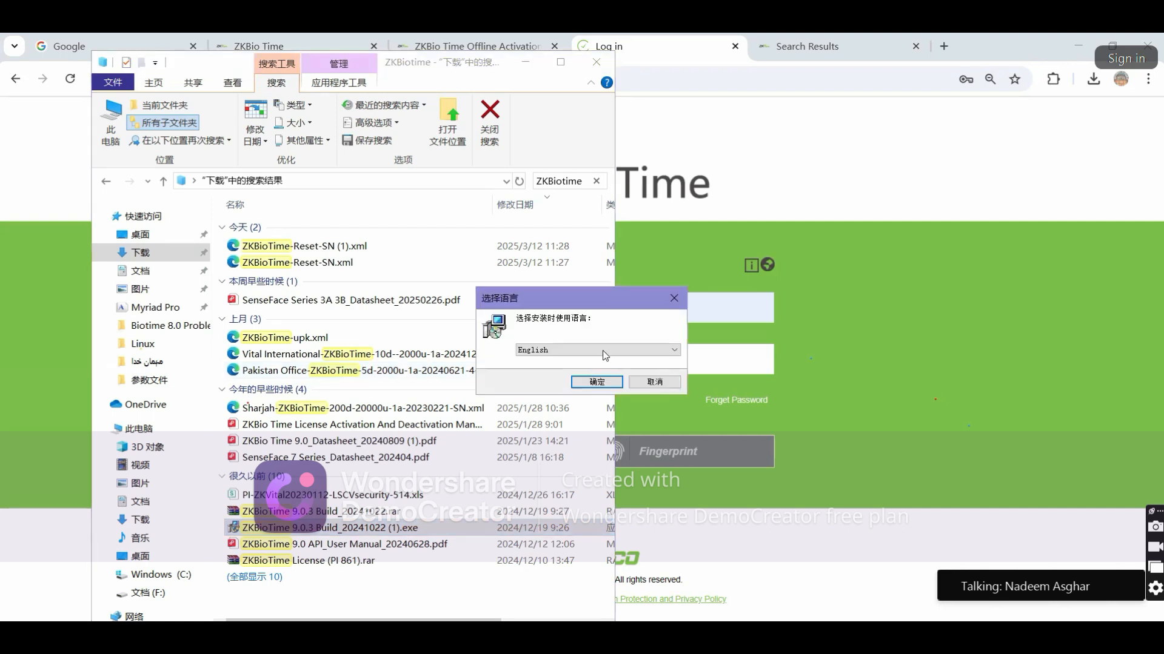
click(610, 385)
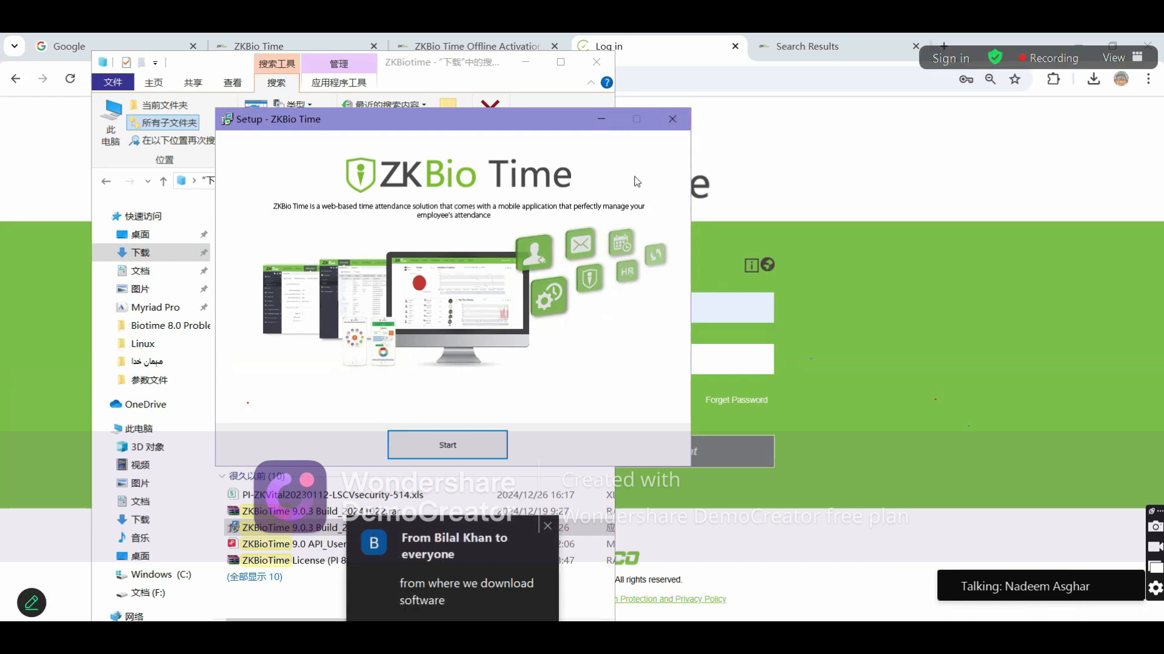
click(672, 121)
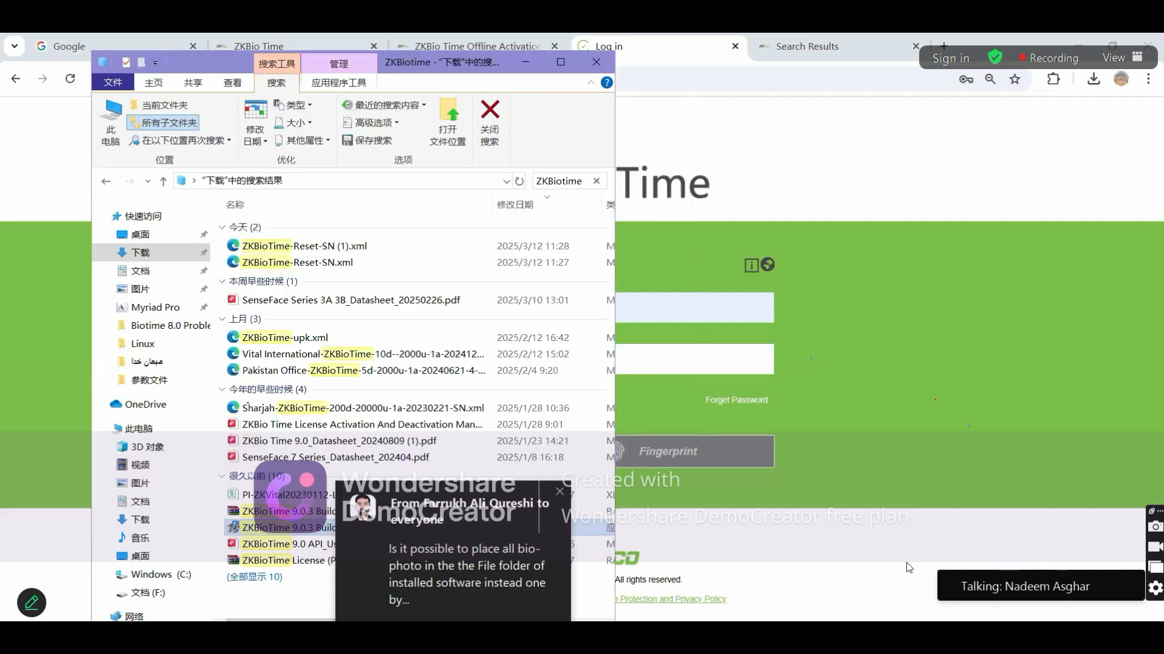
click(639, 529)
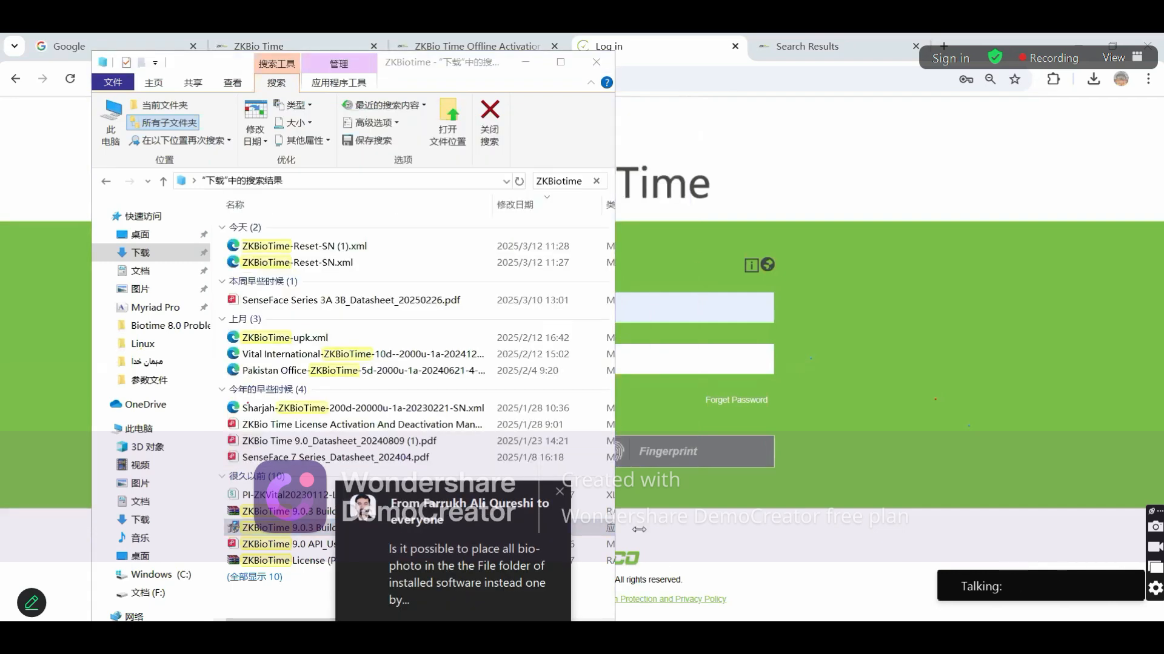
click(596, 63)
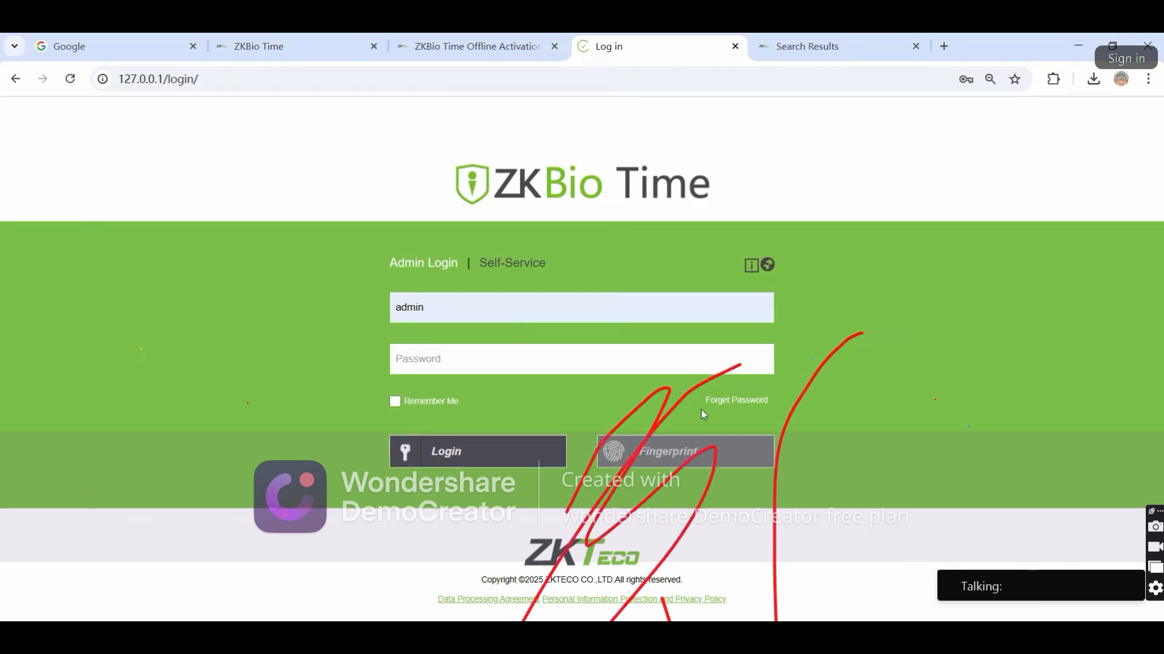
Autofill the stored admin username and password, briefly checking the Offline Activation tab
click(463, 321)
click(515, 367)
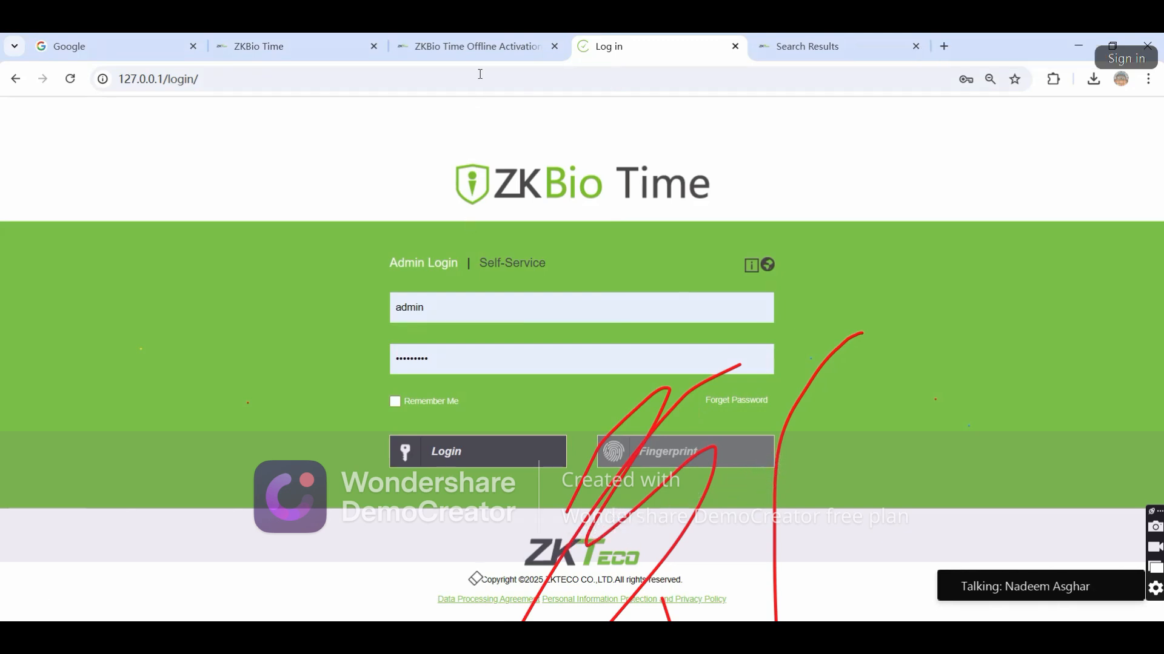
click(482, 49)
click(647, 48)
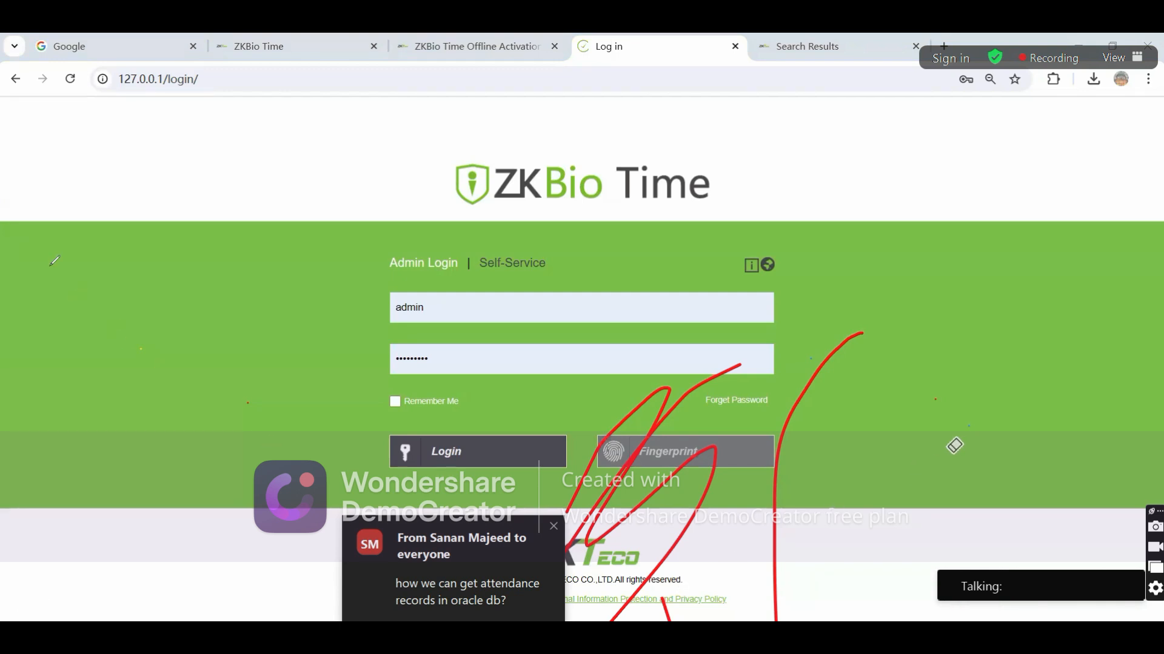
Move to the zkteco.com ZKBio Time product page tab with its online demo details
click(638, 422)
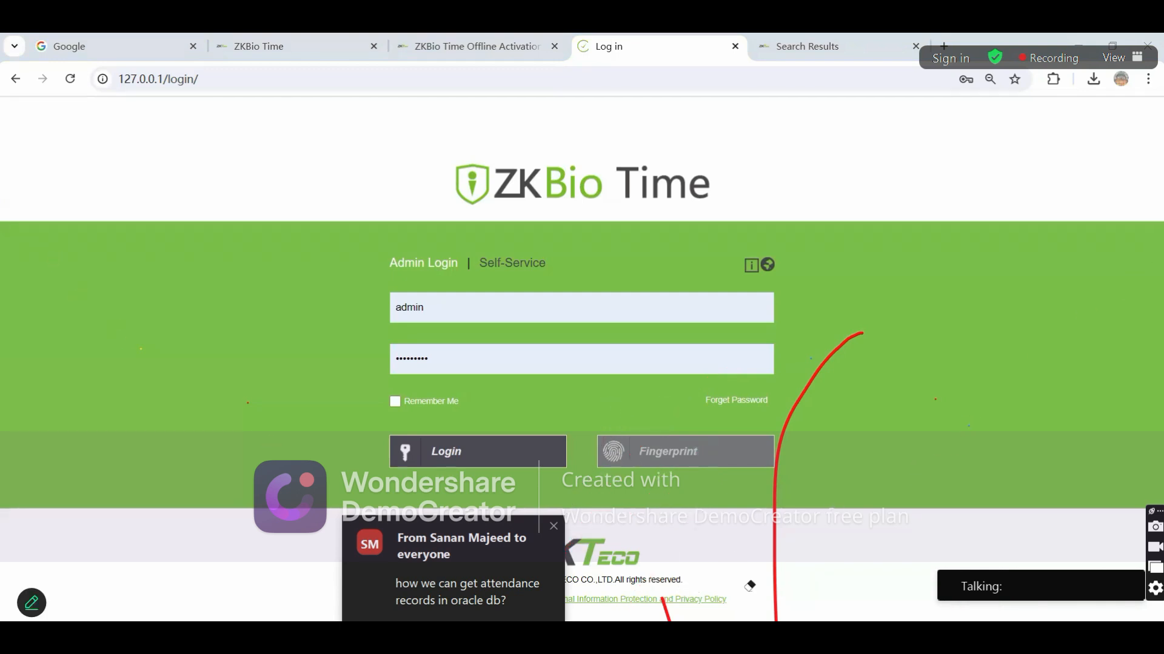
click(772, 583)
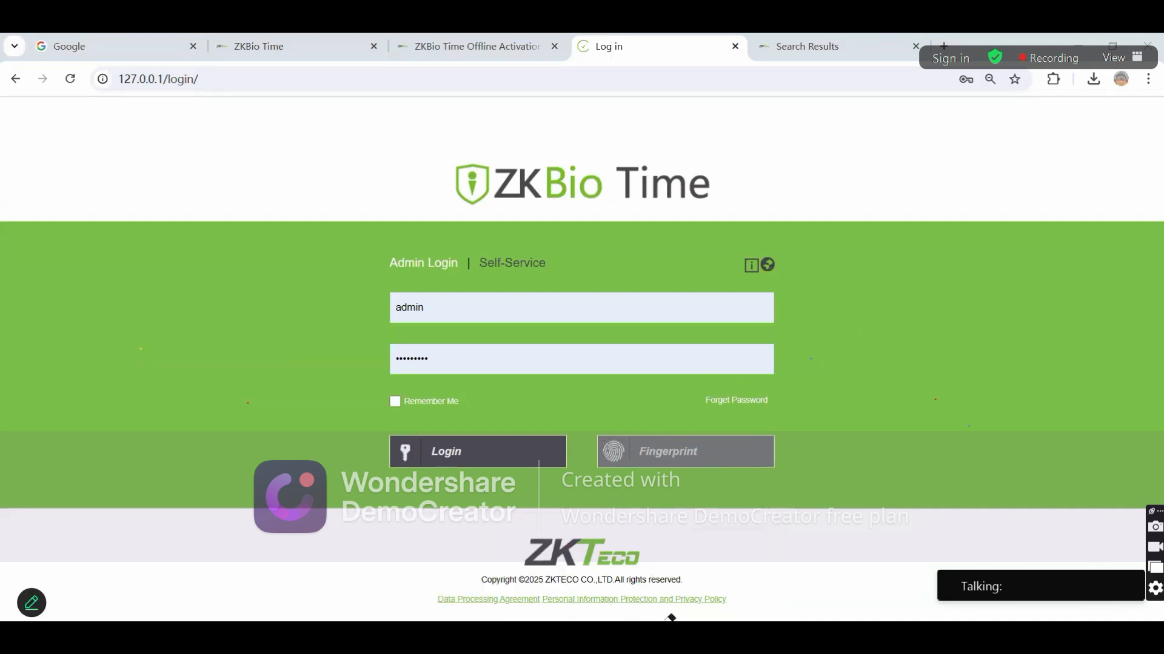
click(439, 40)
click(327, 47)
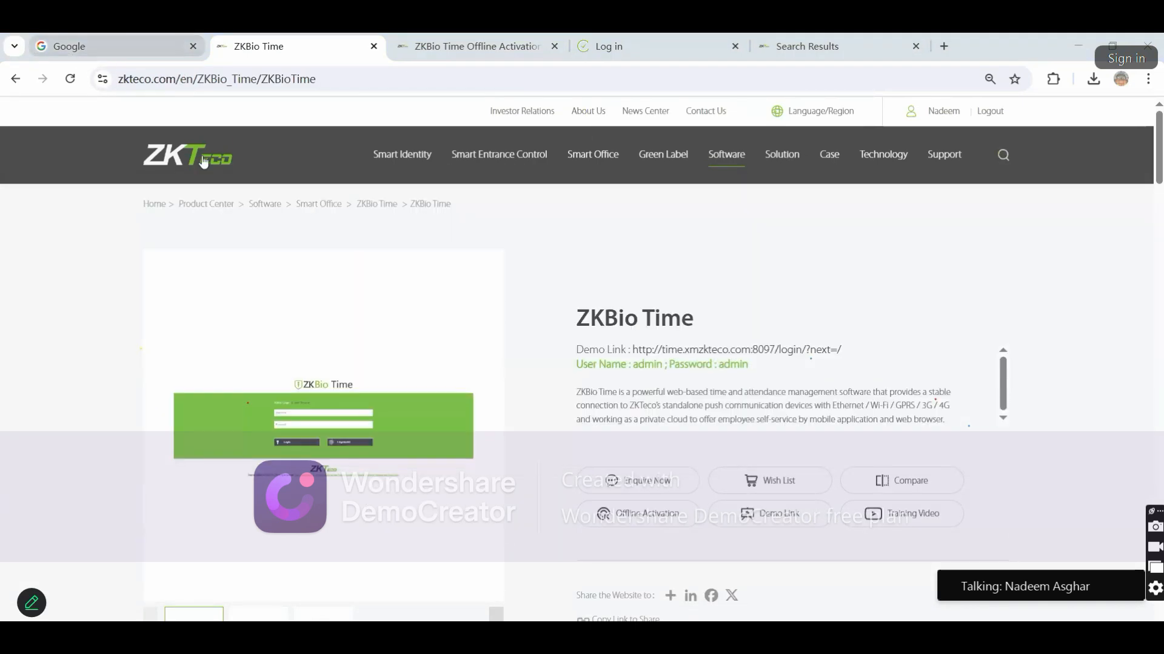
From the biotime search results, reach the zkteco.com.pk home page via the ZKTeco logo
click(782, 45)
click(304, 91)
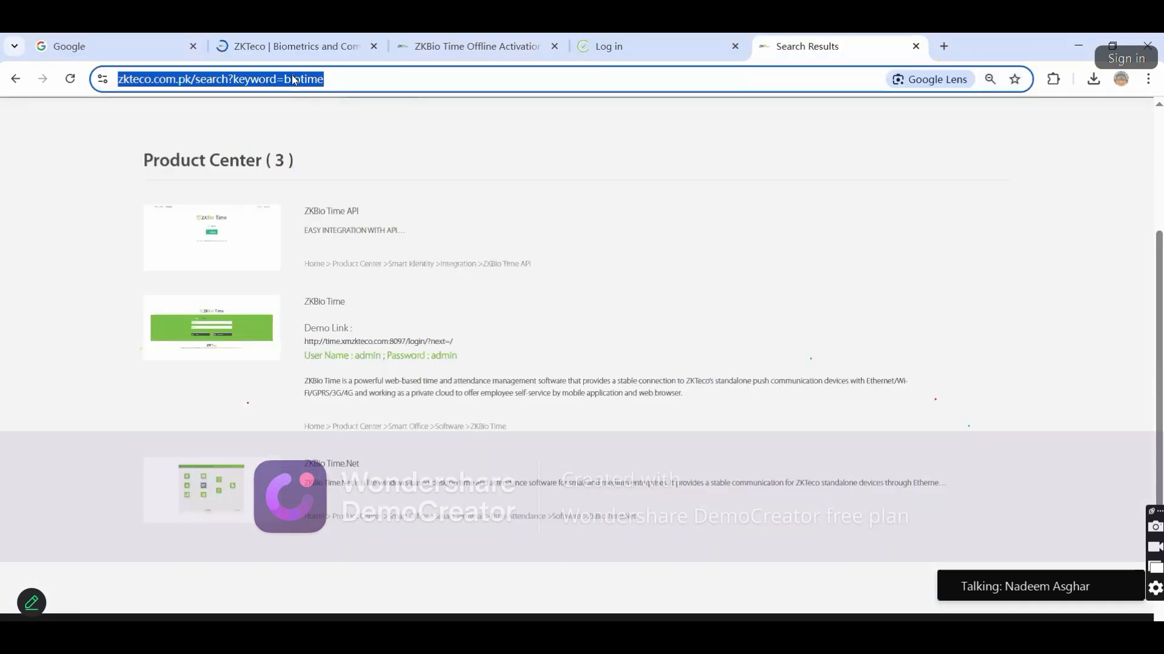
scroll(533, 289, up, 4)
click(851, 206)
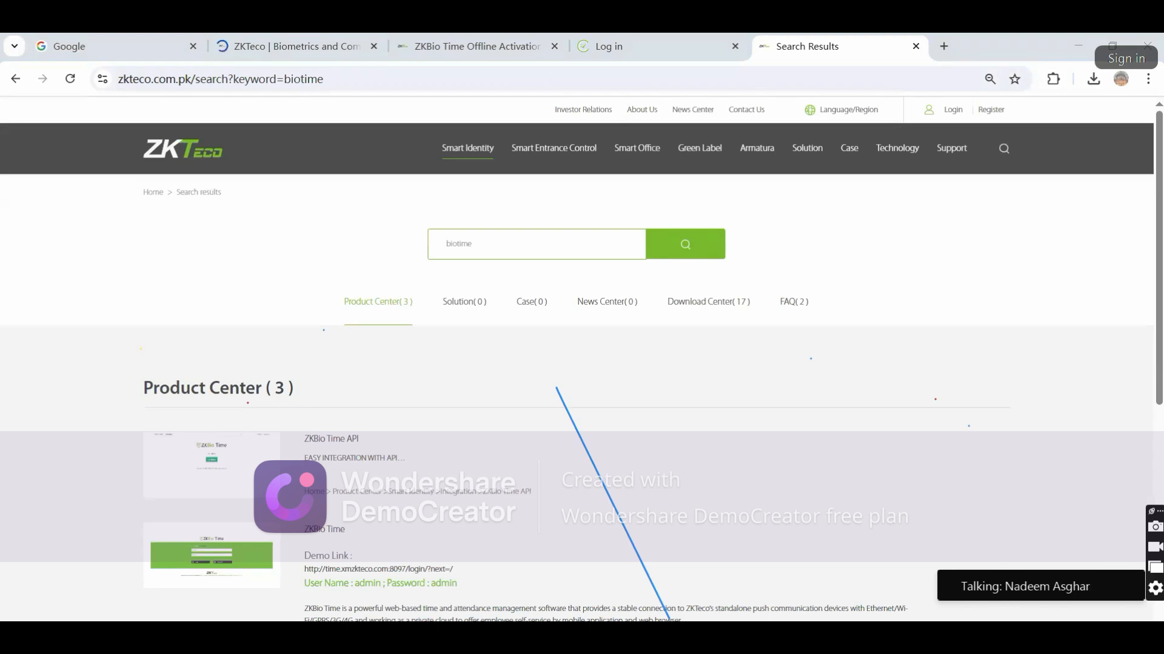
click(509, 530)
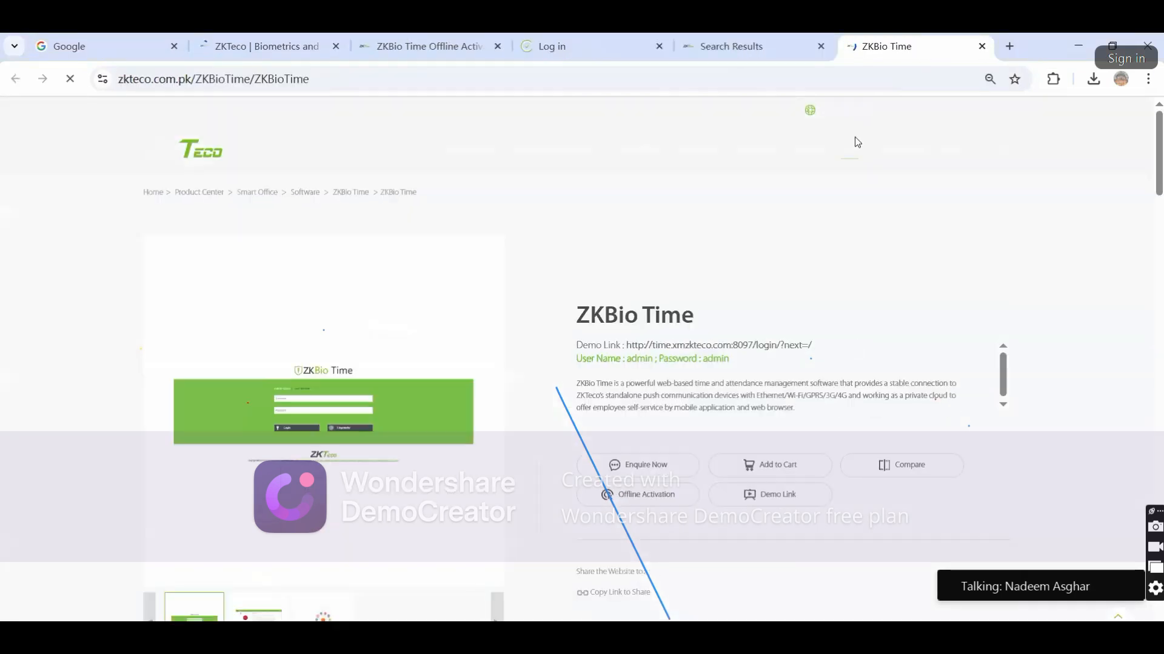
click(982, 46)
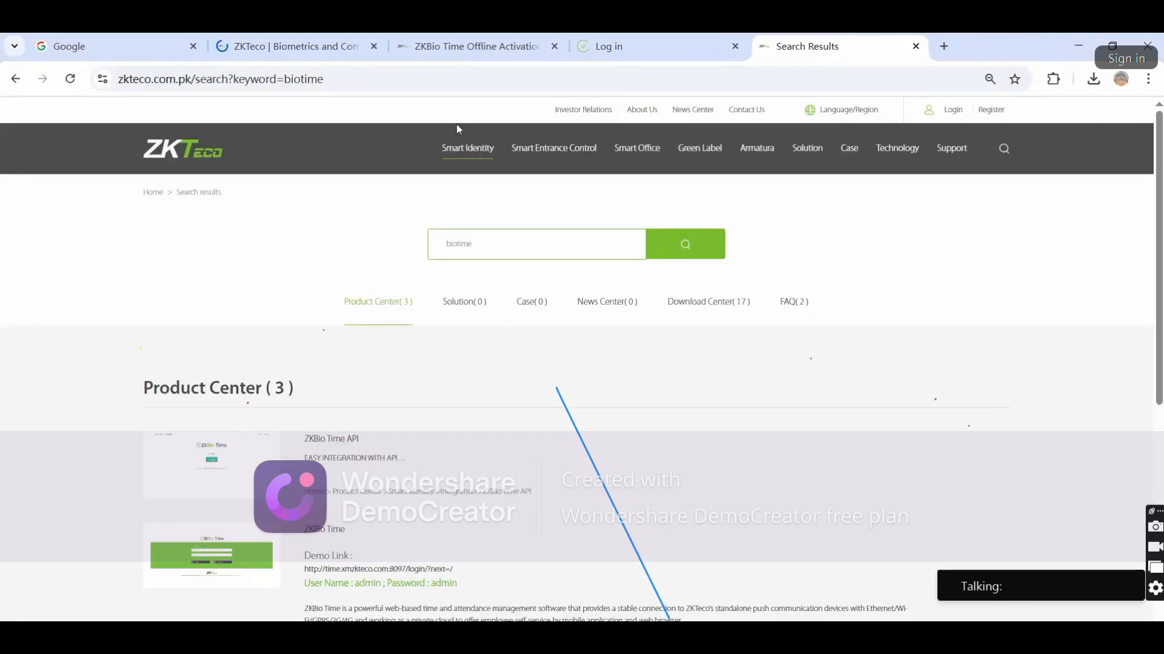
click(202, 154)
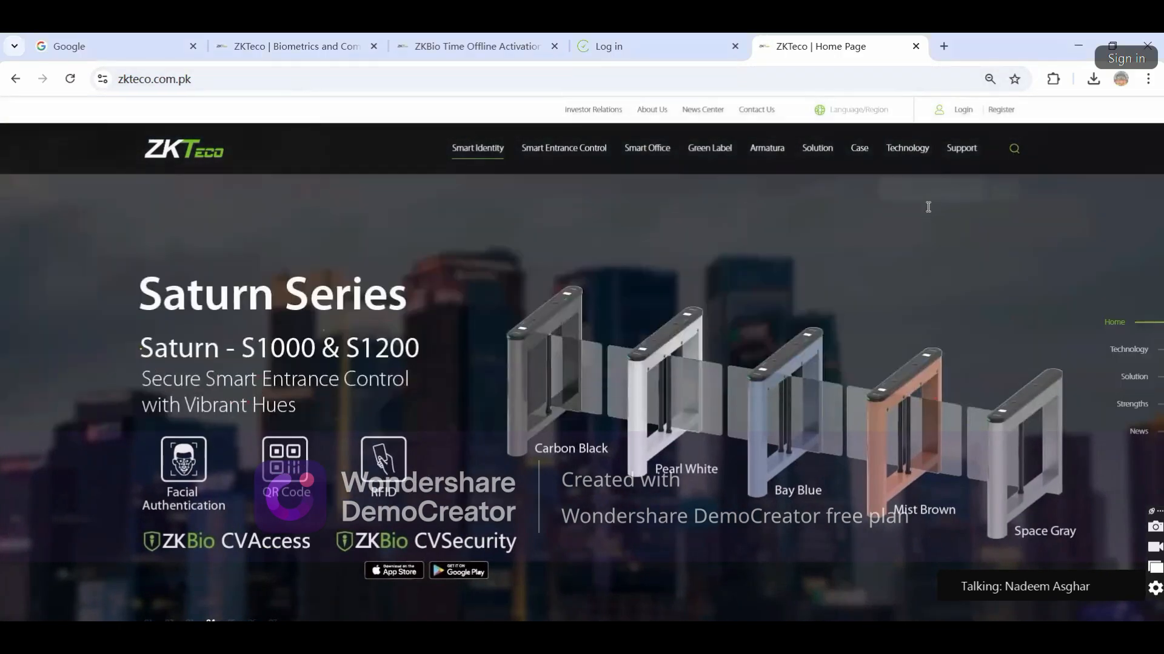
Search the site for 'biotime' and open the ZKBio Time product page
click(1014, 149)
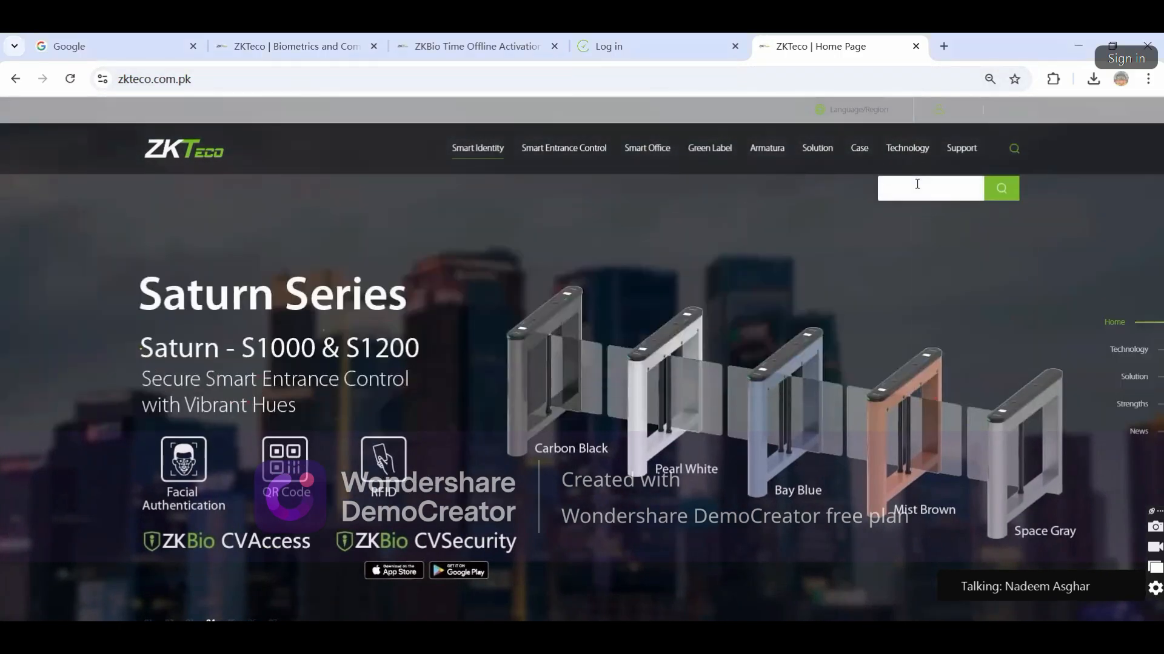
text(niot)
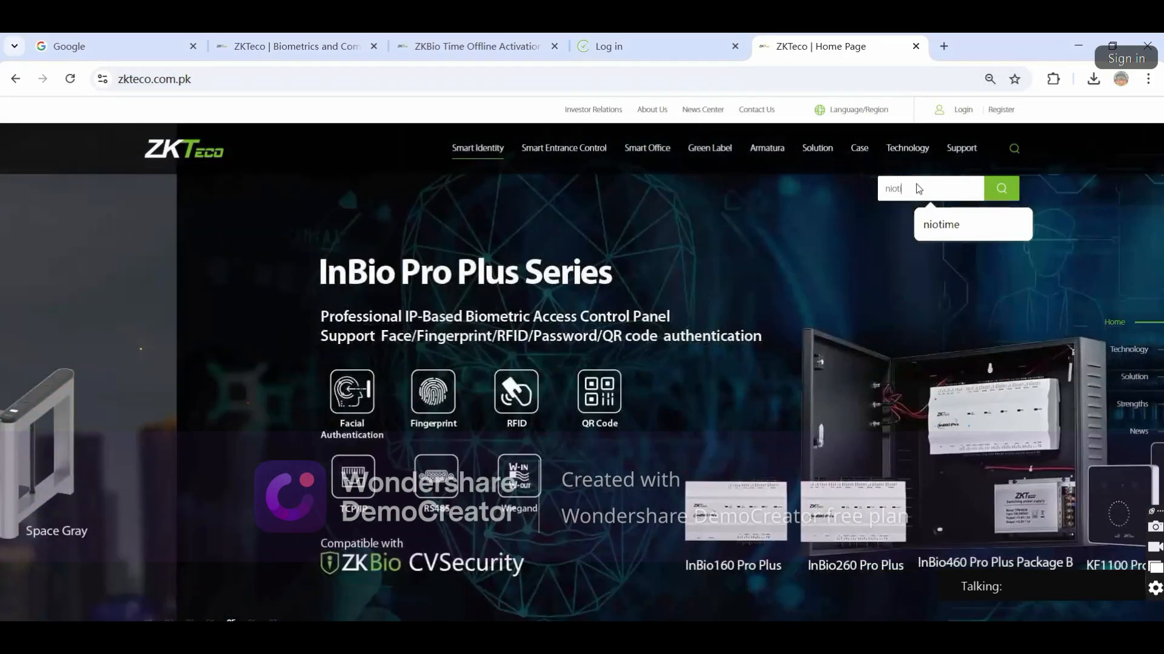
click(937, 224)
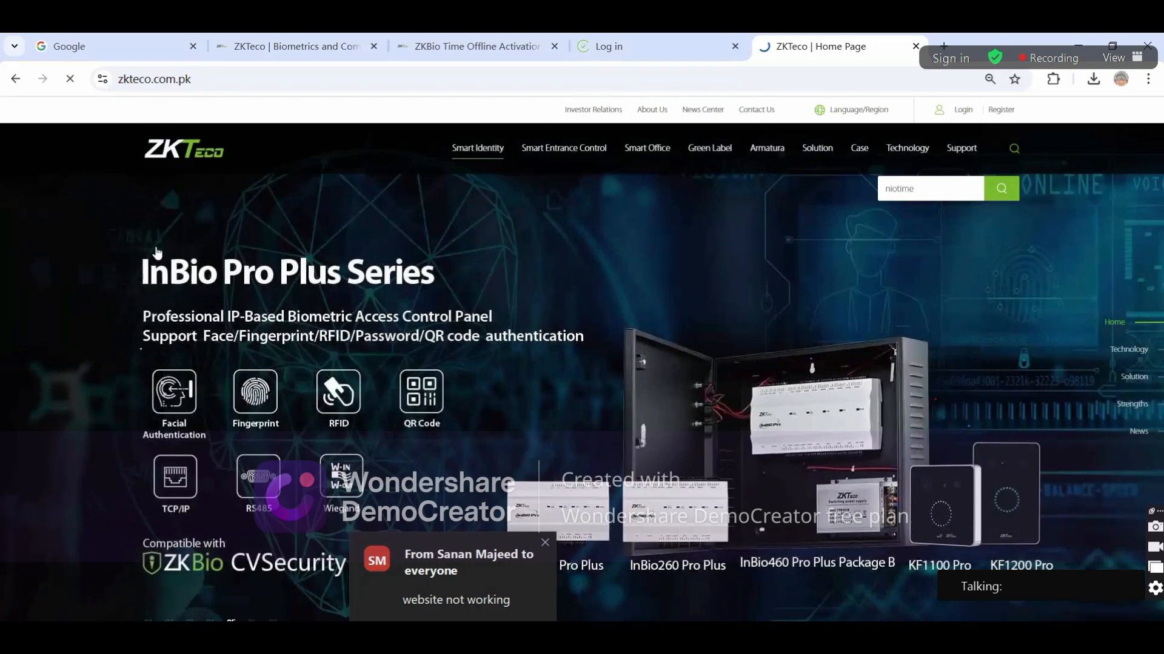
text(biotime)
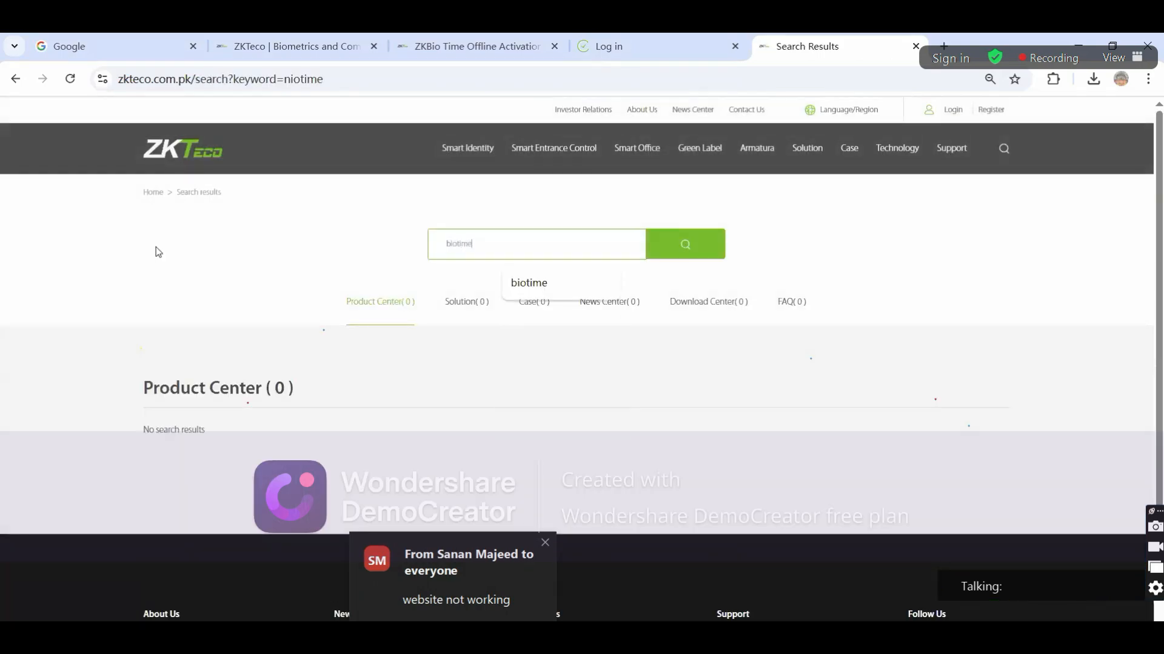
key(Return)
scroll(228, 381, down, 2)
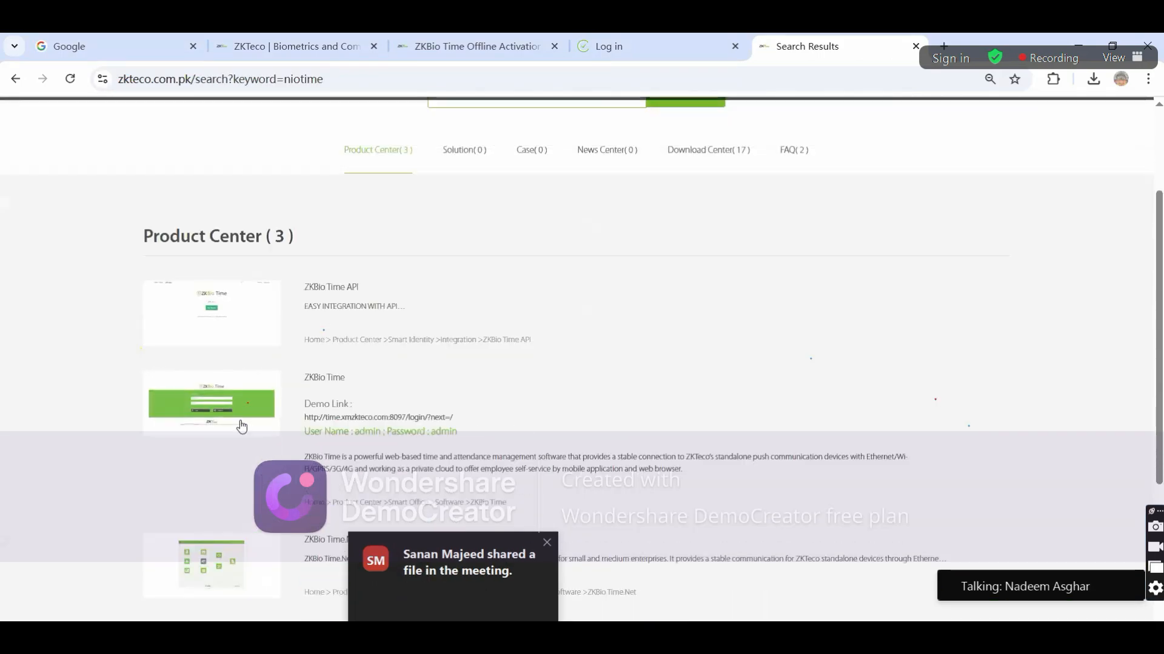
click(235, 405)
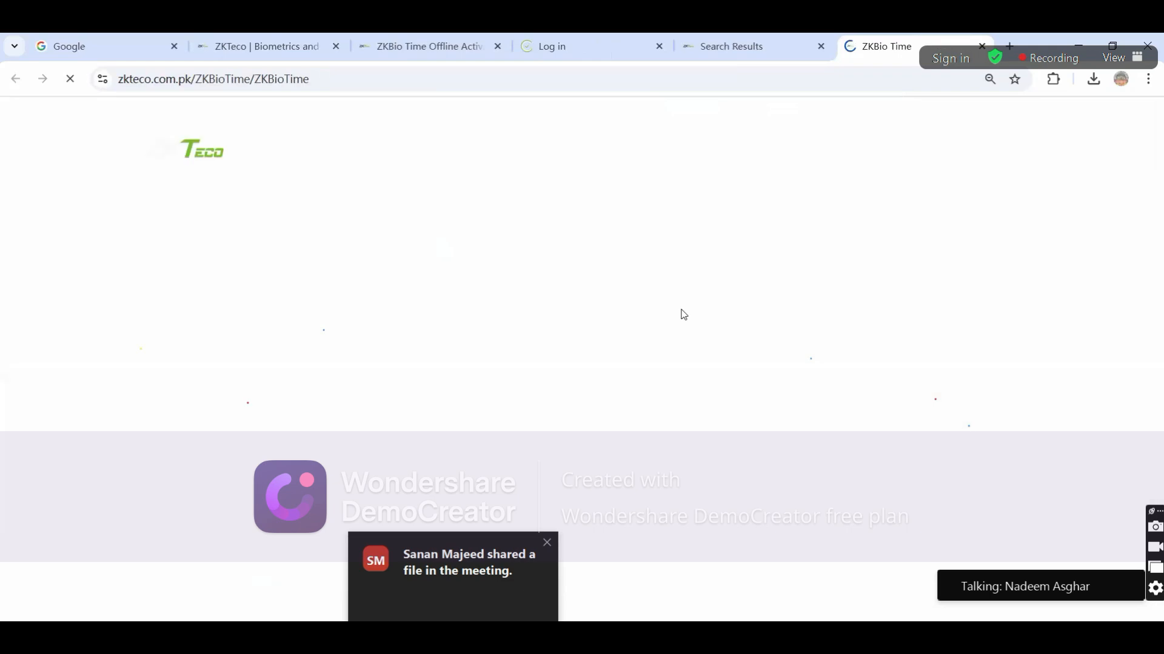
Select the ZKBioTime 9.0.3 Build_20241022 file name in the Download list
scroll(649, 334, down, 20)
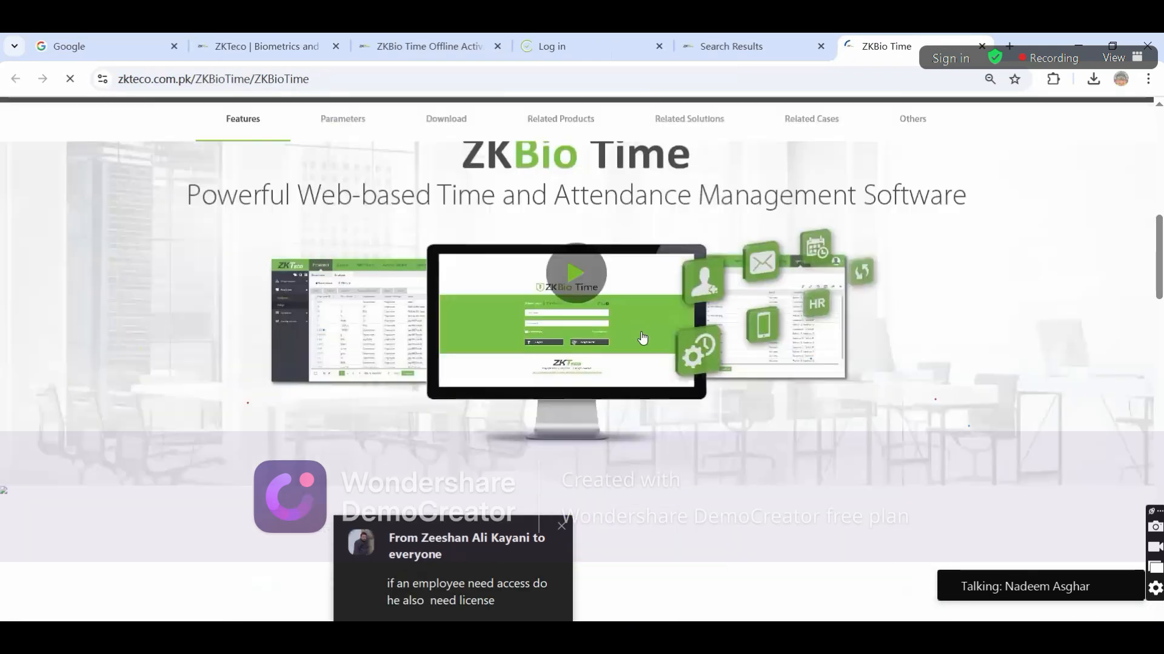
scroll(632, 337, down, 5)
scroll(224, 239, up, 2)
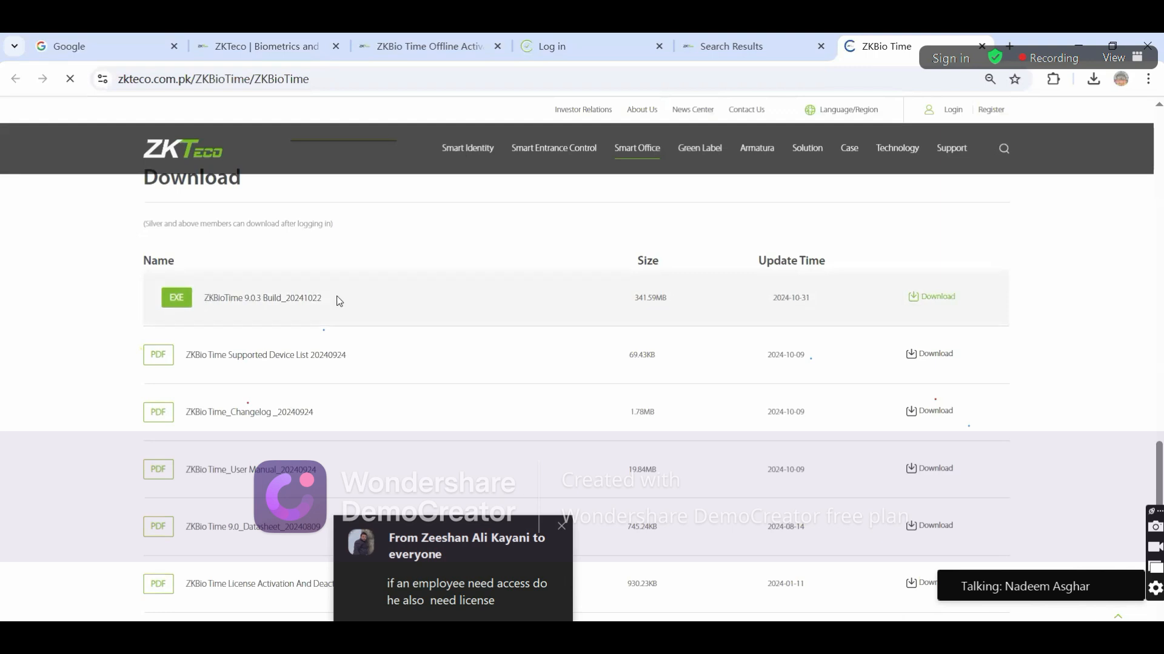
drag(206, 301, 338, 299)
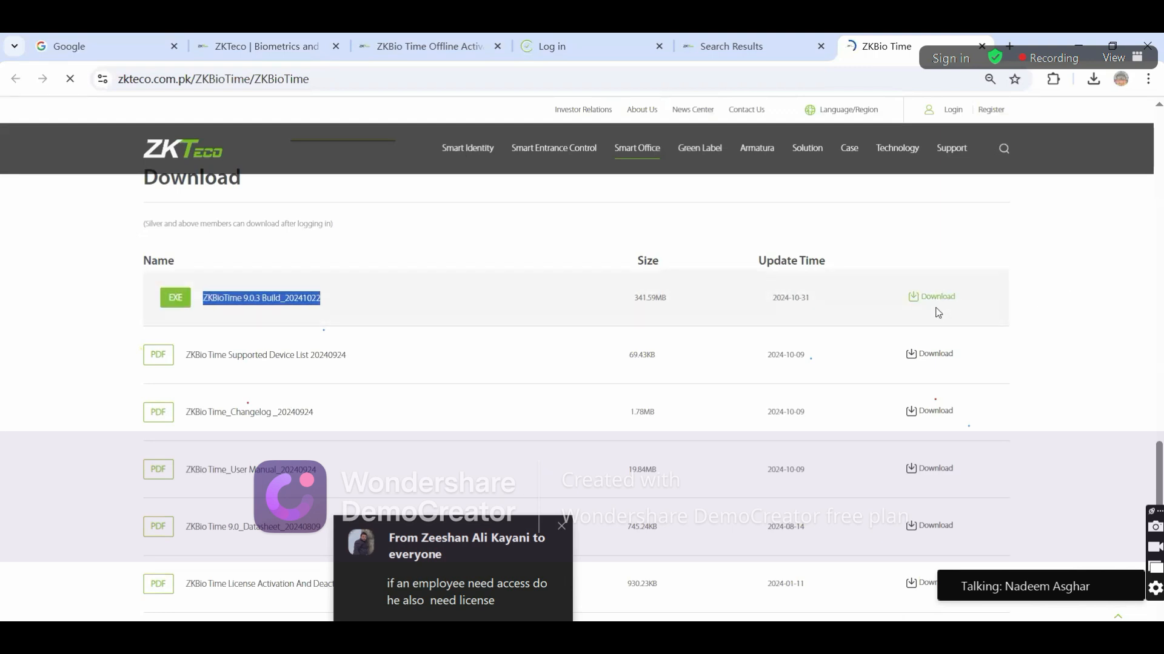
scroll(719, 299, up, 1)
scroll(719, 298, down, 2)
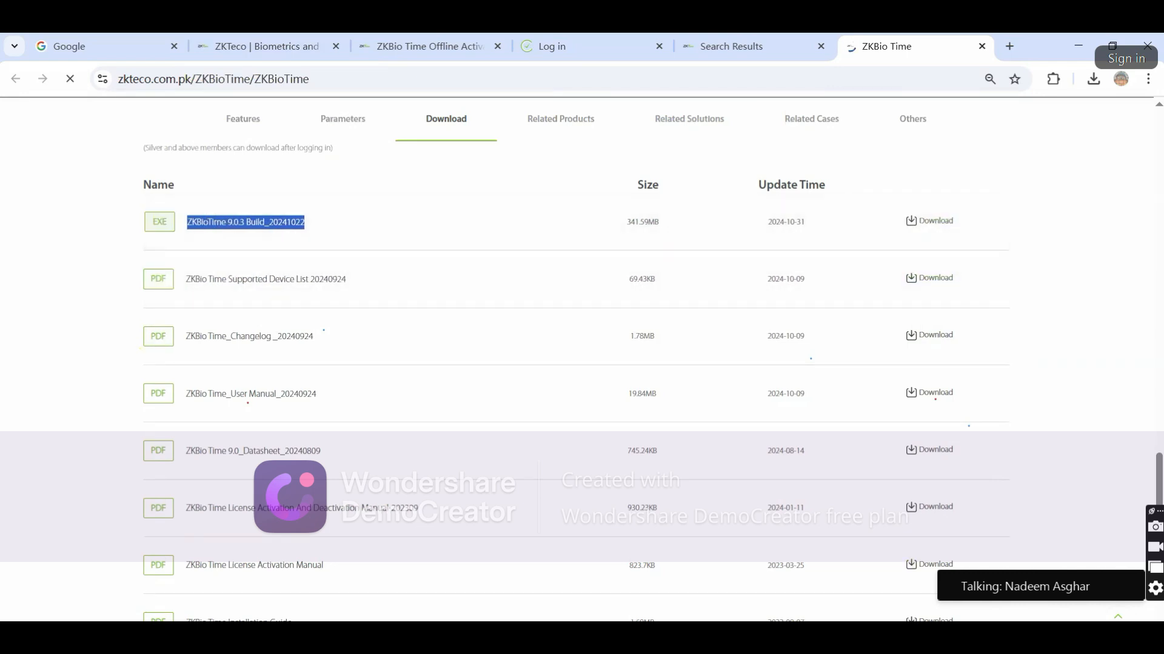
Bring the F:\ZKTeco\Training\Linux File Explorer window to the front
click(275, 638)
click(260, 606)
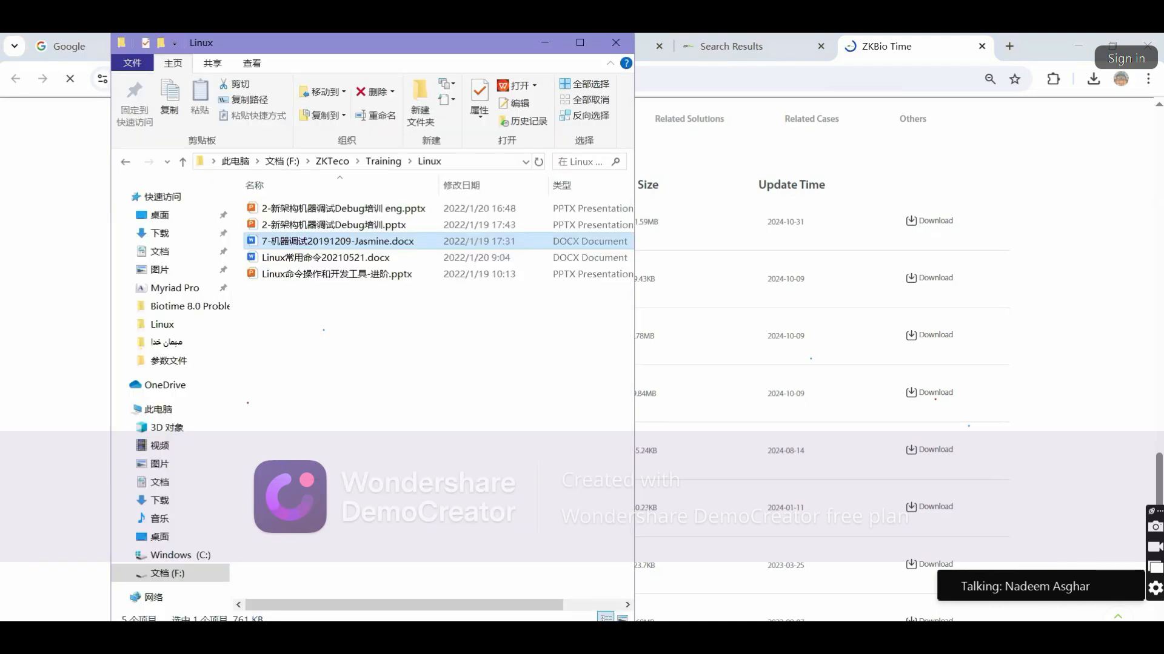
click(274, 639)
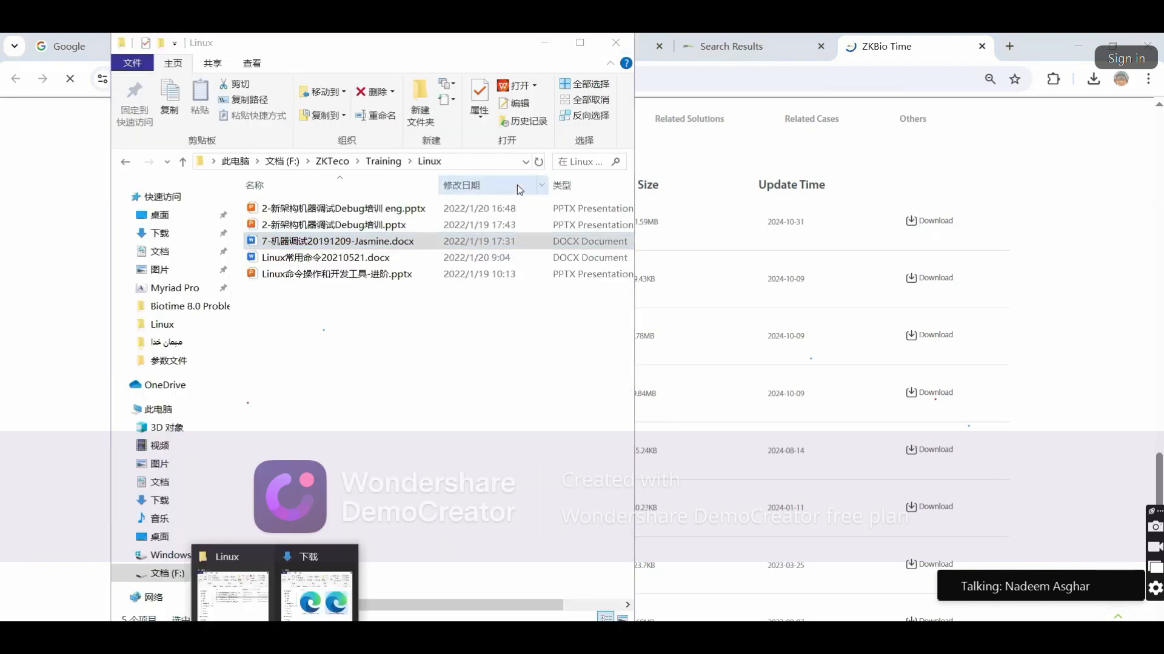
Search Downloads for 'zkbiotime' and select the ZKBioTime 9.0.3 Build_20241022 installer
click(282, 597)
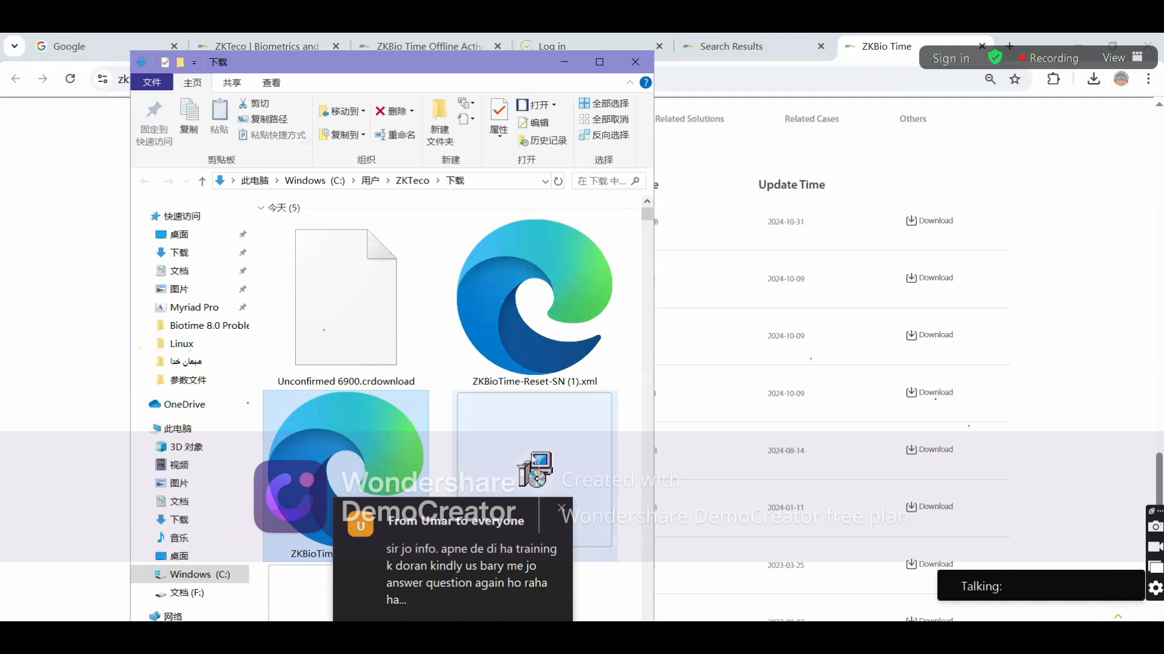
click(600, 181)
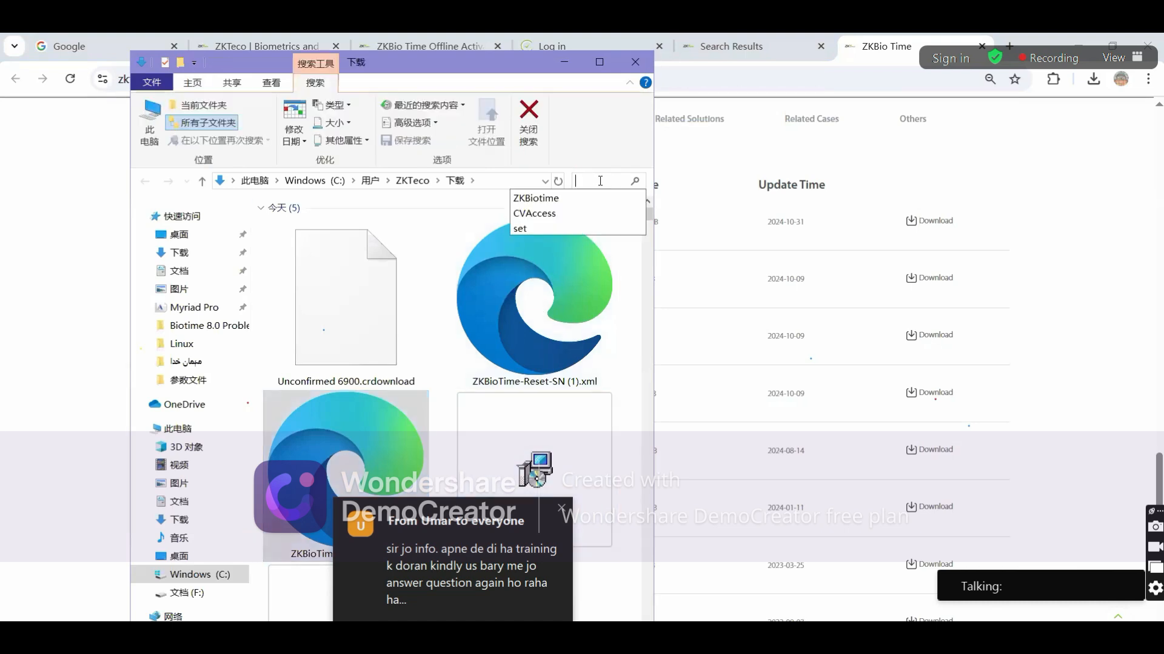
text(zkbiotime)
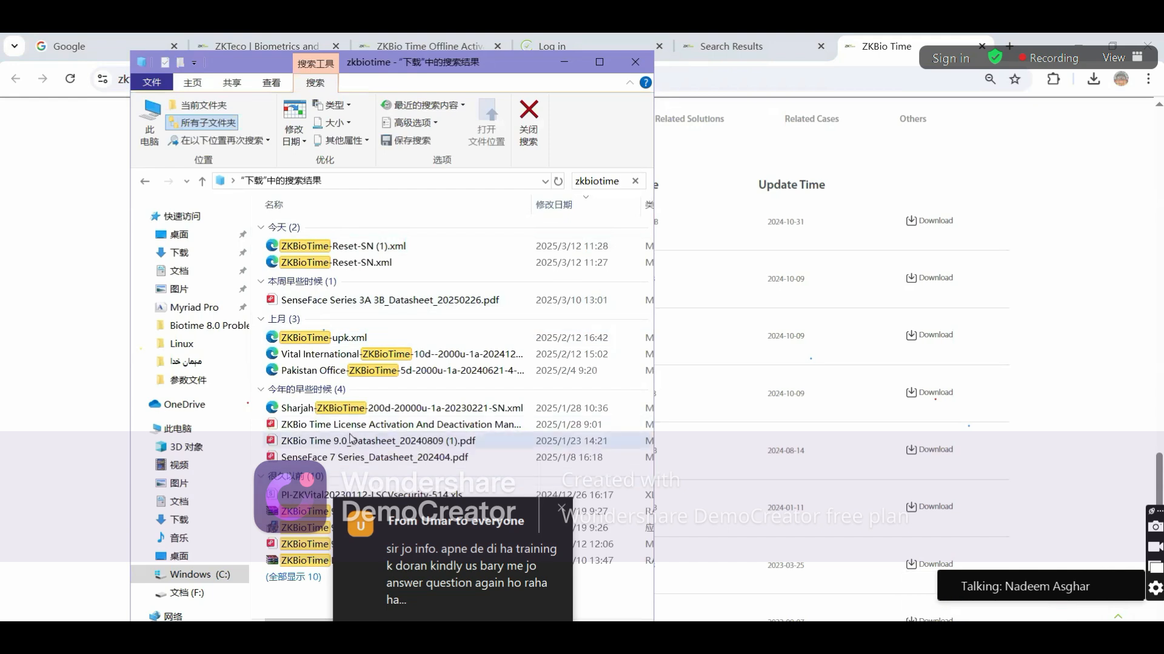
click(428, 533)
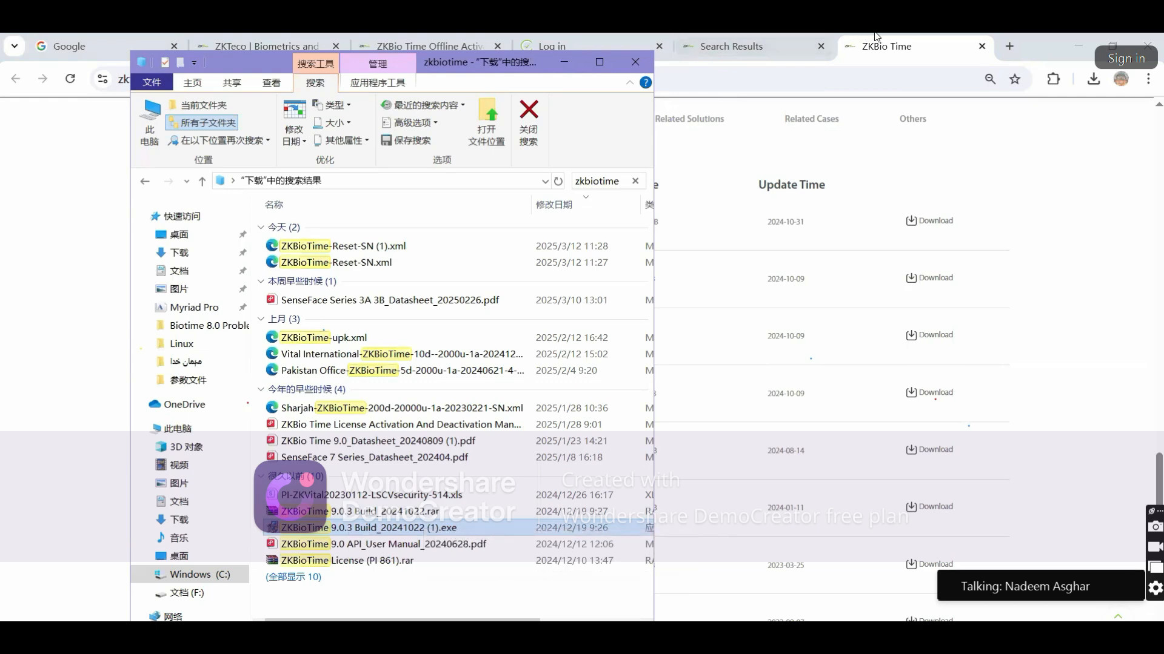
click(895, 36)
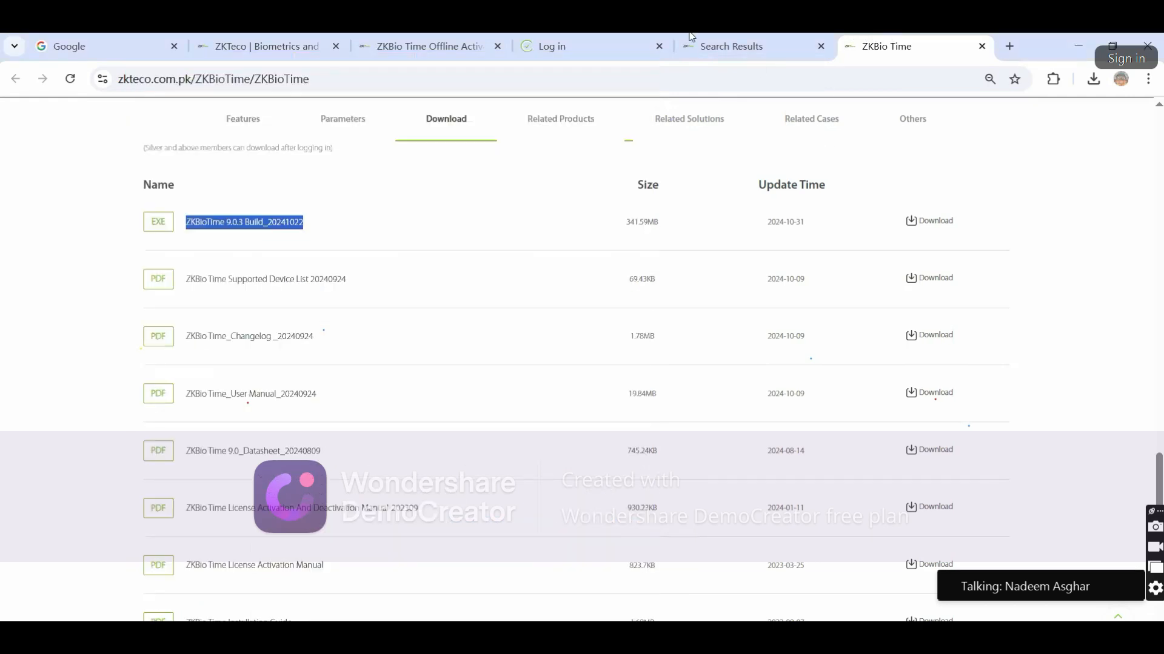
Open ZKBio Time under Software > Smart Office, view its Download list, then return to the local login
click(260, 46)
mouse_move(750, 165)
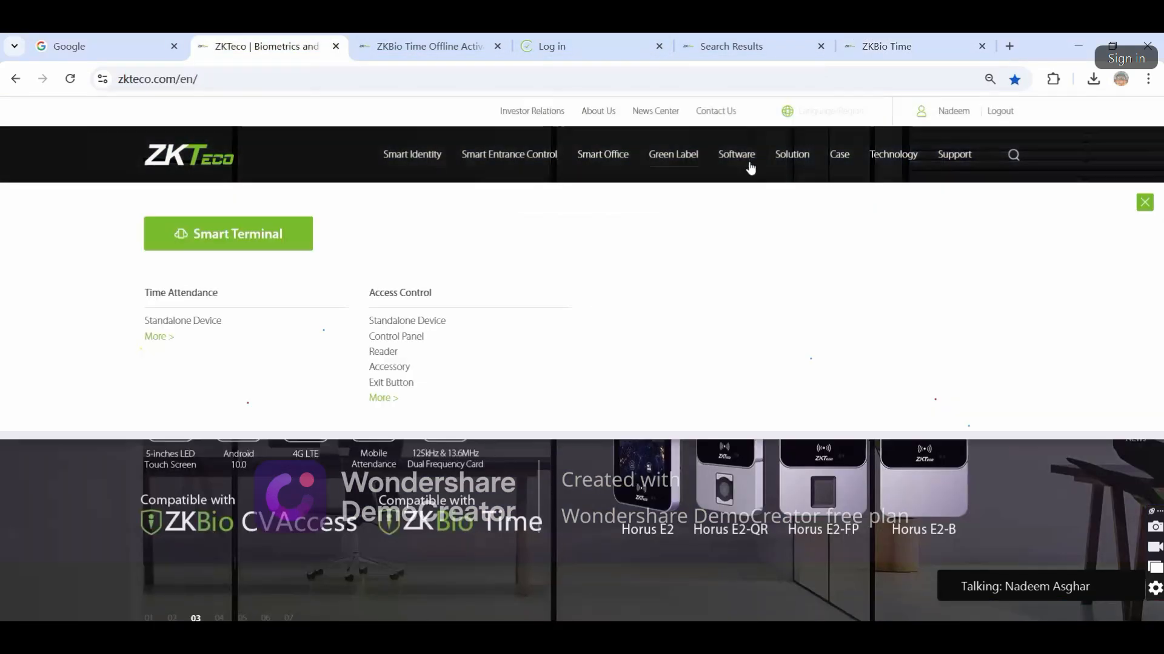
mouse_move(365, 248)
click(161, 294)
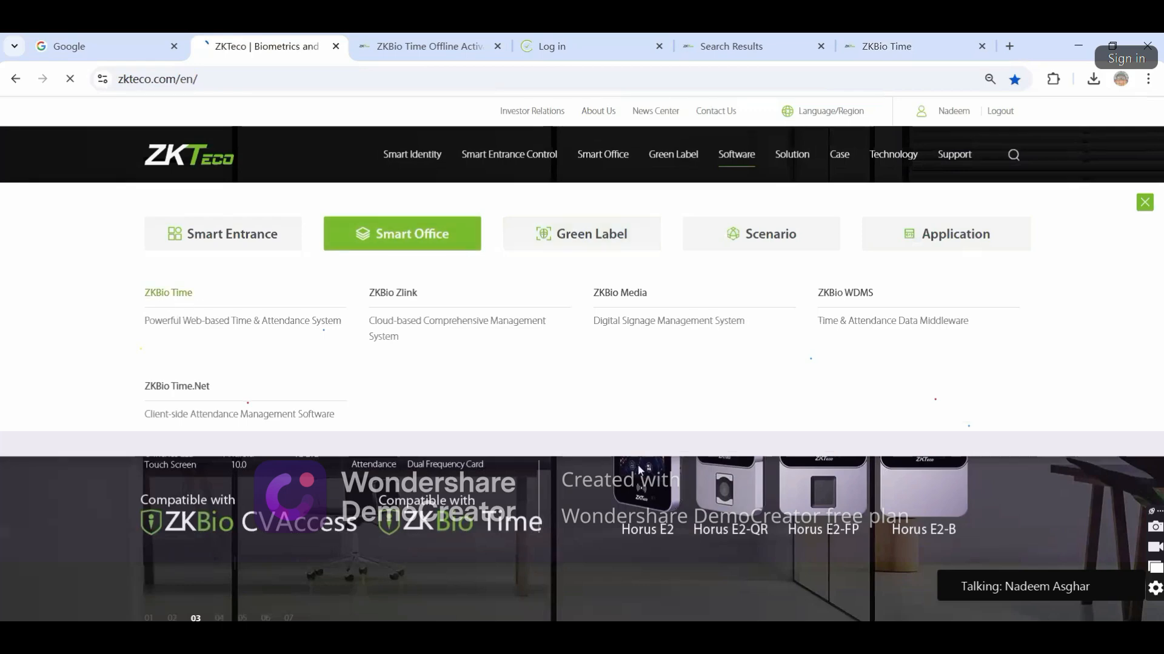
scroll(545, 400, down, 10)
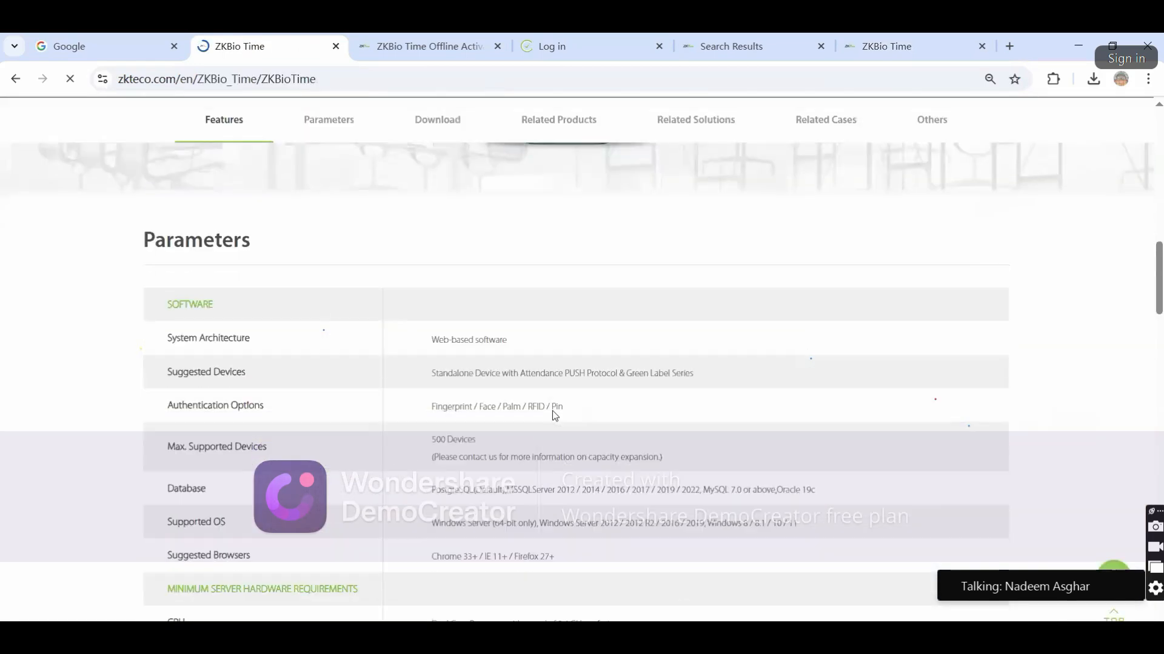
scroll(553, 414, down, 11)
scroll(552, 414, up, 4)
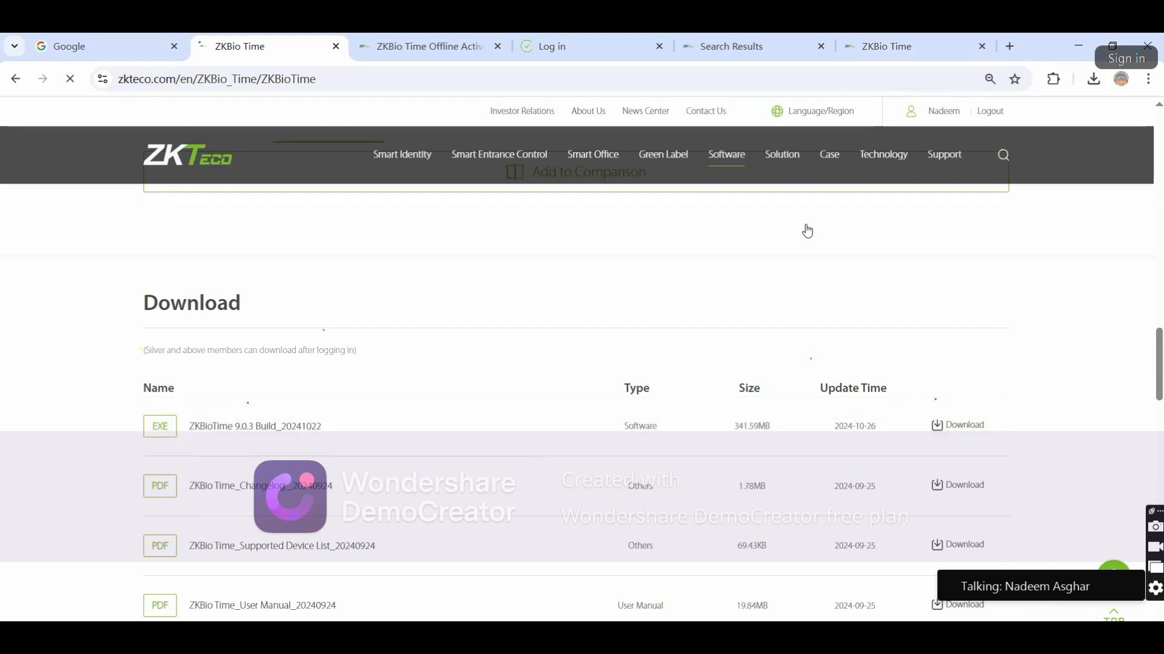
click(590, 45)
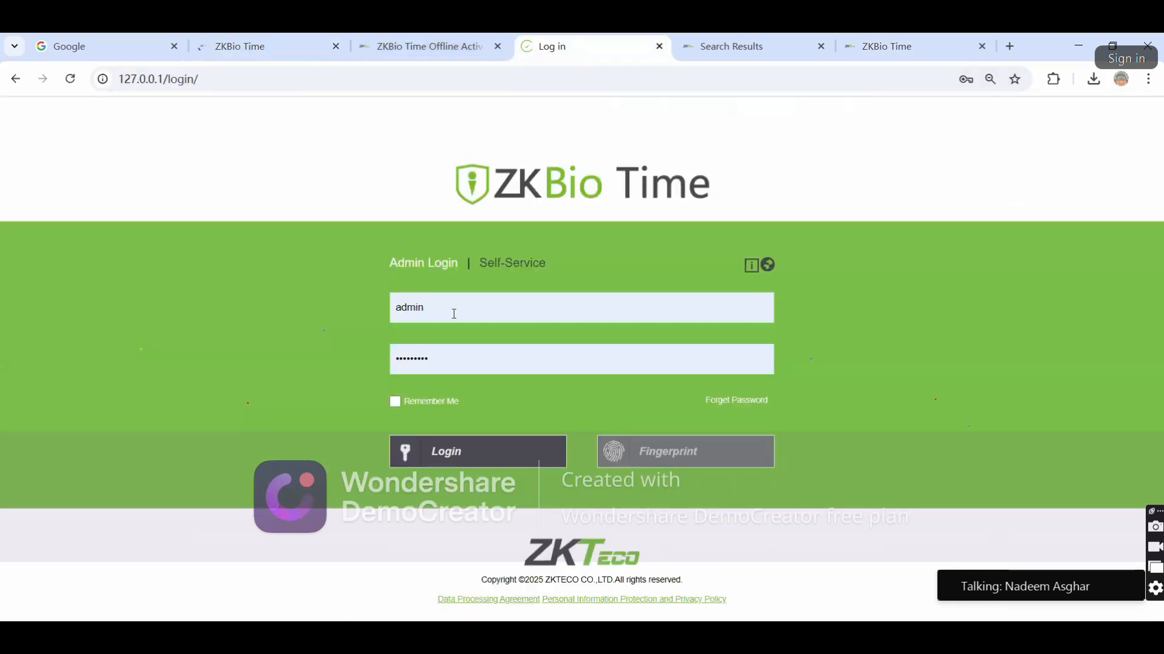
Log in to the Self-Service portal with the employee ID and password
click(449, 314)
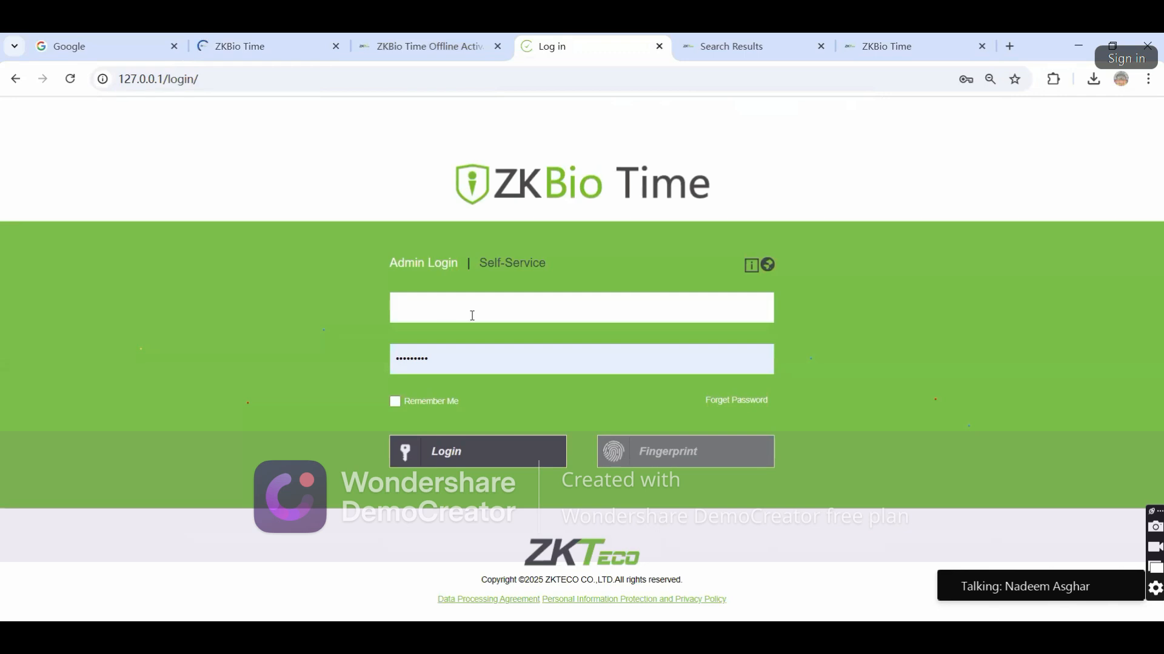
click(532, 271)
click(491, 308)
key(BackSpace)
key(BackSpace)
key(BackSpace)
key(BackSpace)
key(BackSpace)
text(1)
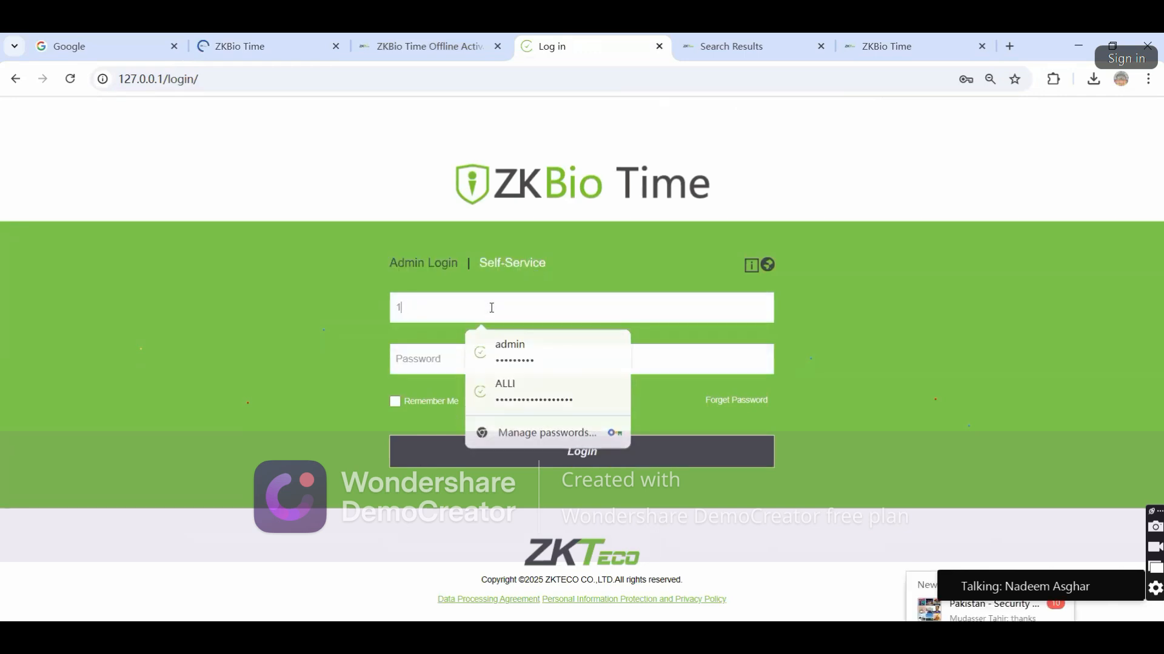
click(429, 359)
key(BackSpace)
key(BackSpace)
key(BackSpace)
key(BackSpace)
key(BackSpace)
key(BackSpace)
key(BackSpace)
key(BackSpace)
key(BackSpace)
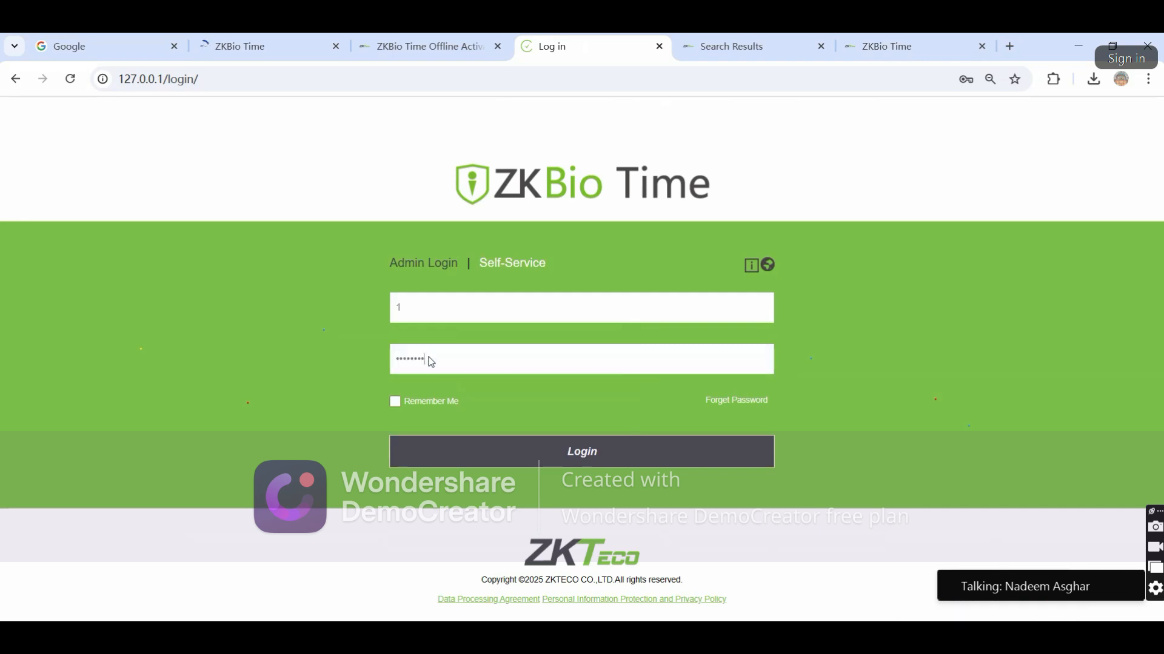
text(123456)
click(463, 453)
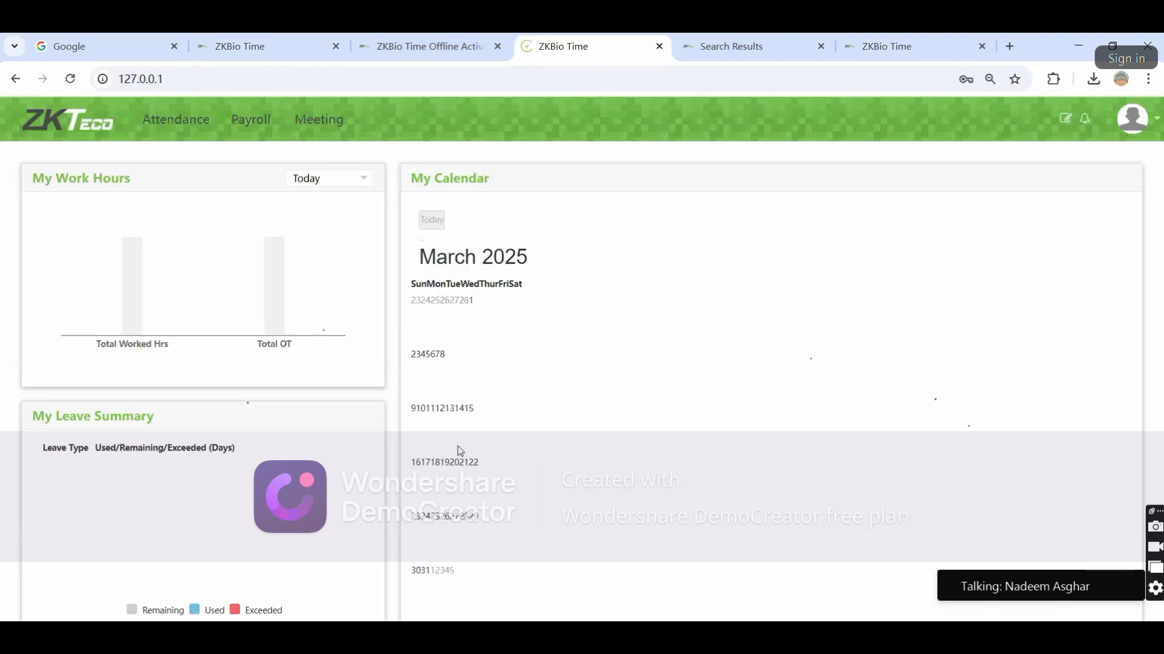
click(710, 307)
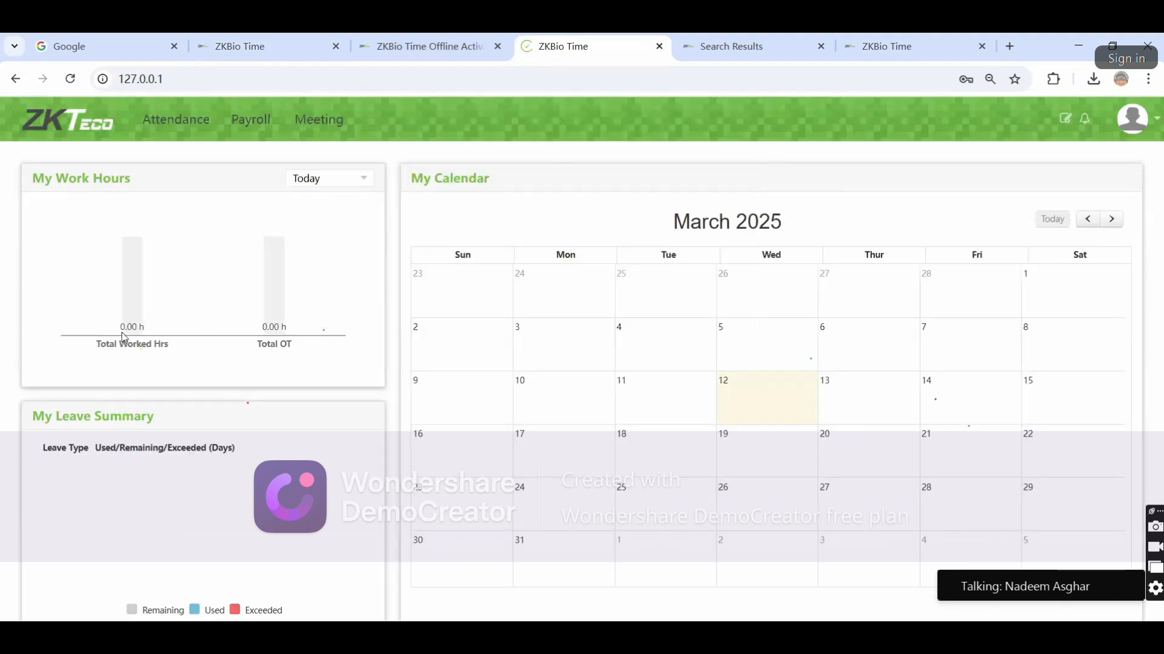
In Attendance, view the Time Card and Transaction reports
click(166, 135)
click(41, 381)
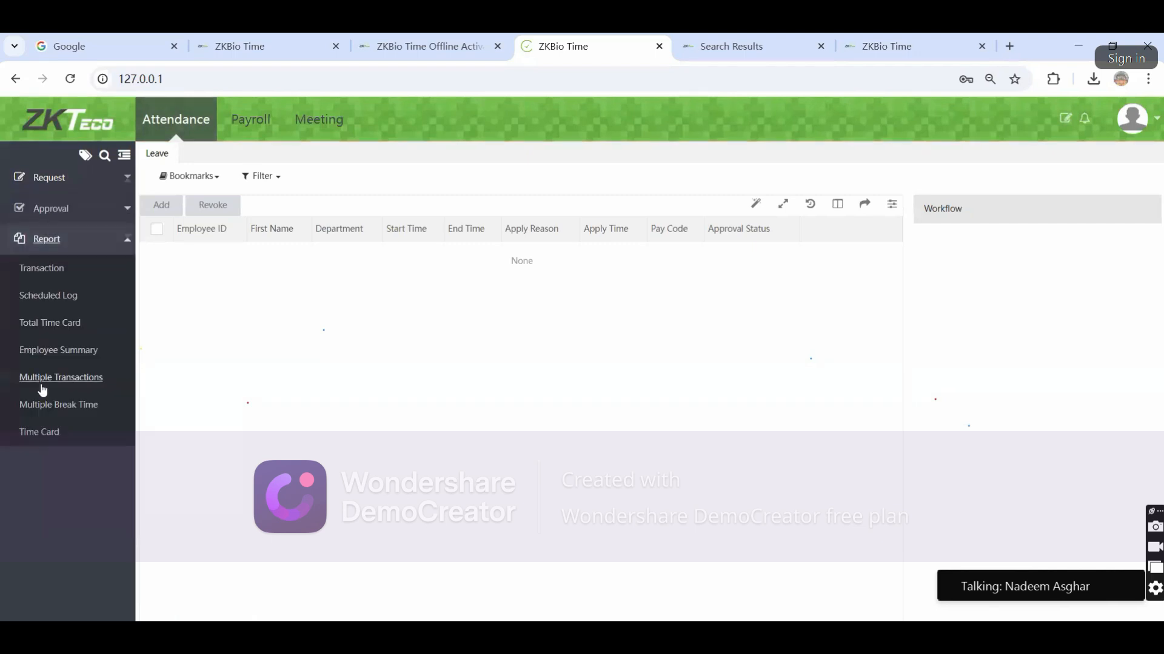
click(40, 432)
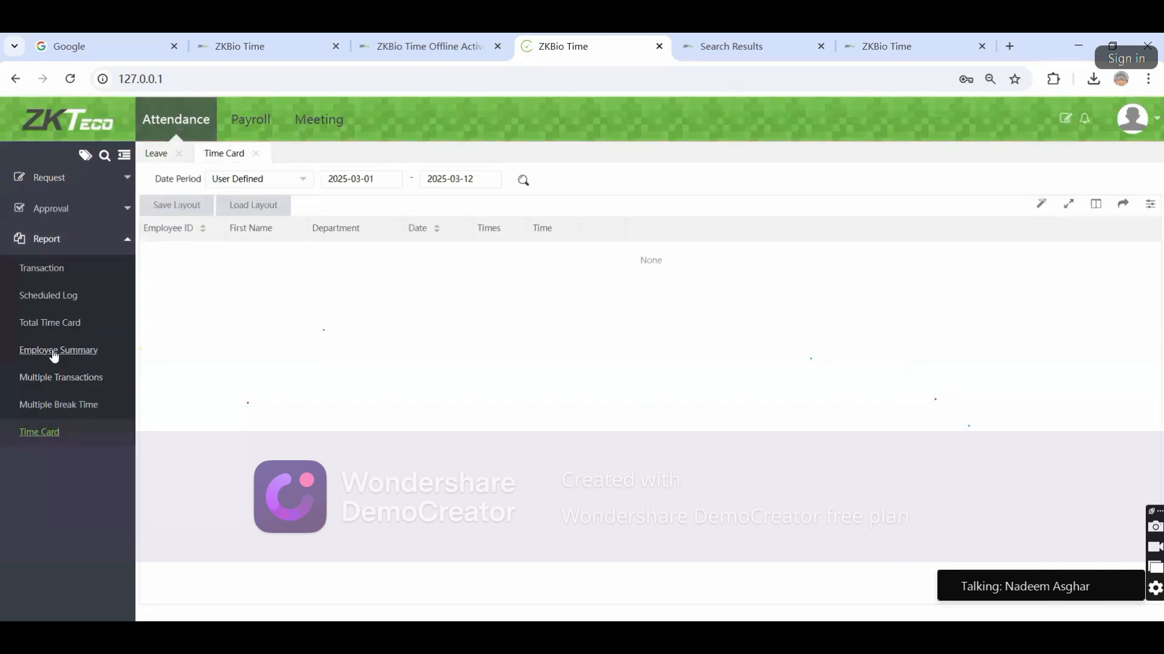
click(41, 268)
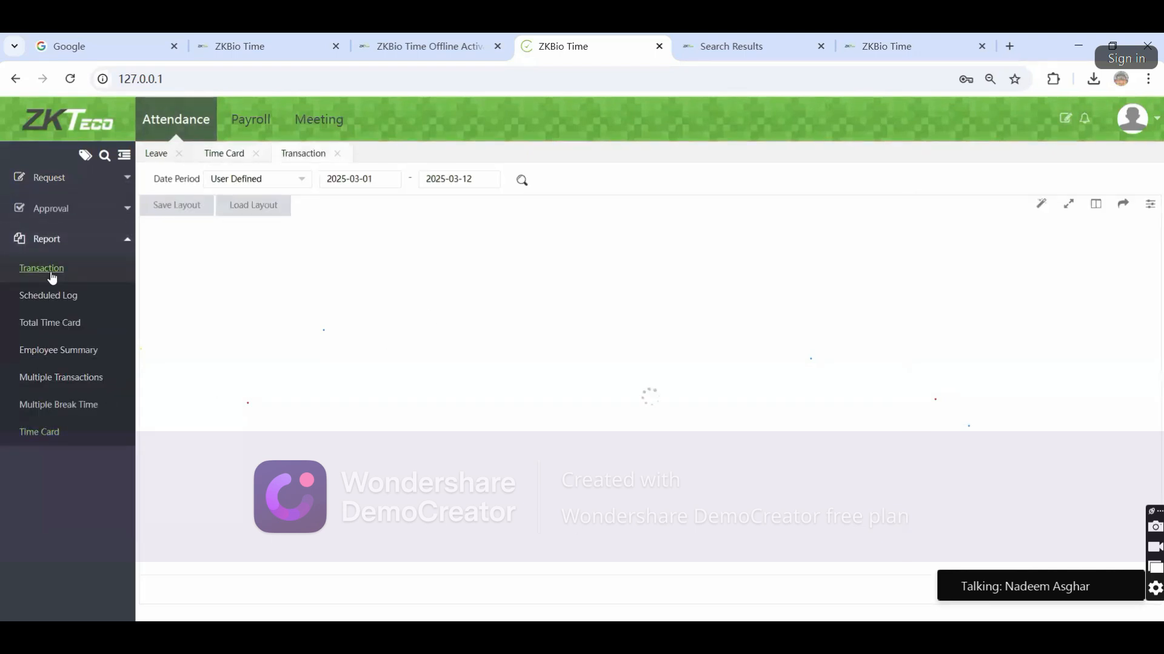
Browse the Leave, Overtime, Manual Log and Training request lists
click(58, 177)
click(48, 215)
click(49, 237)
click(58, 267)
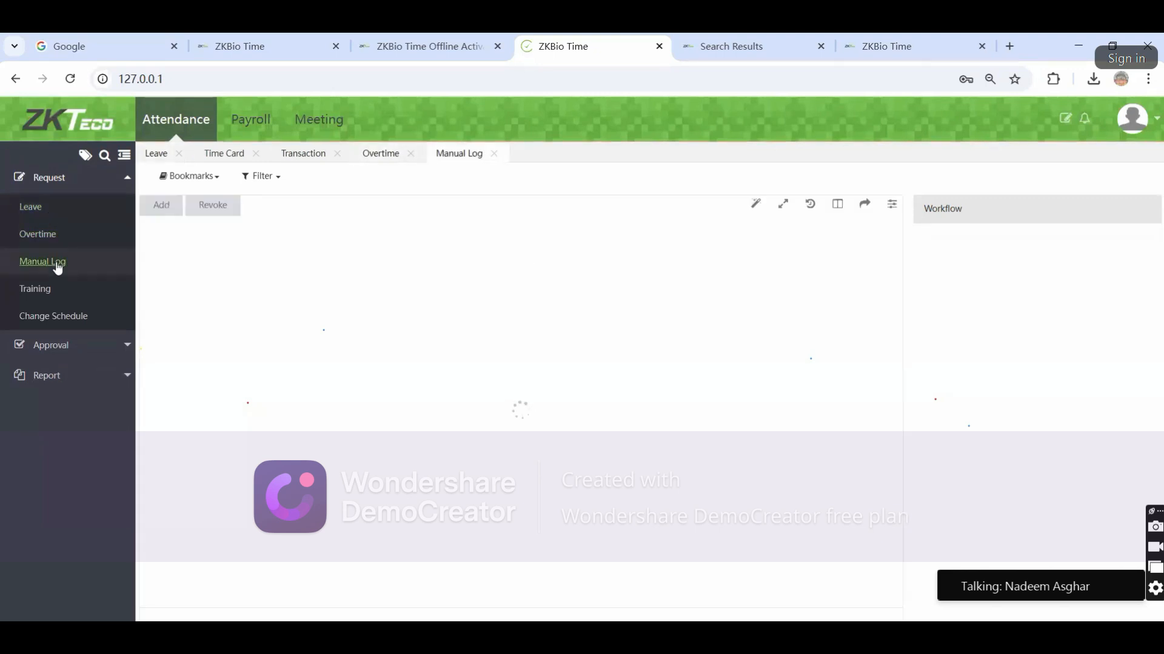
click(34, 297)
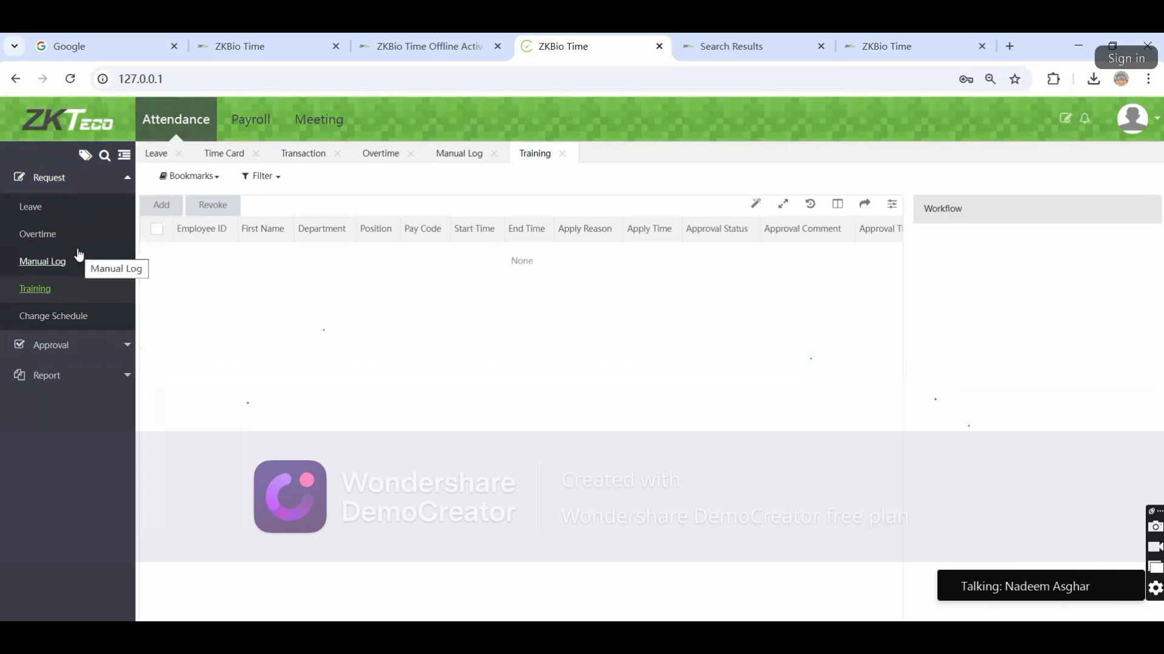
Check the leave approval list, then revisit the Leave request list
click(83, 349)
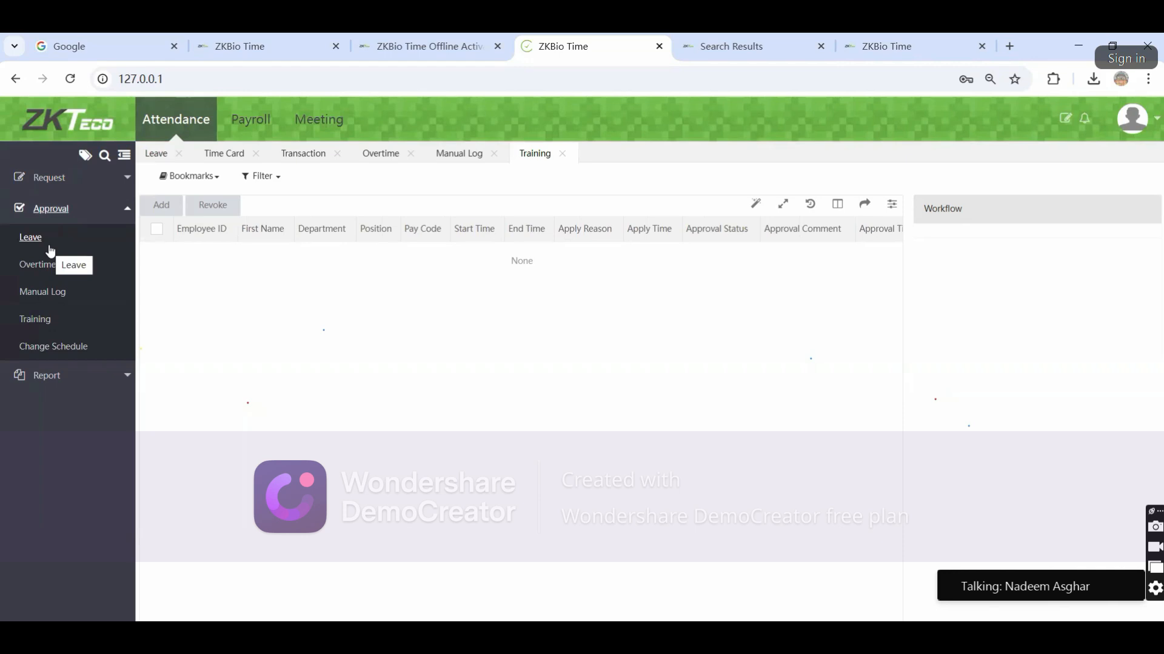
click(49, 242)
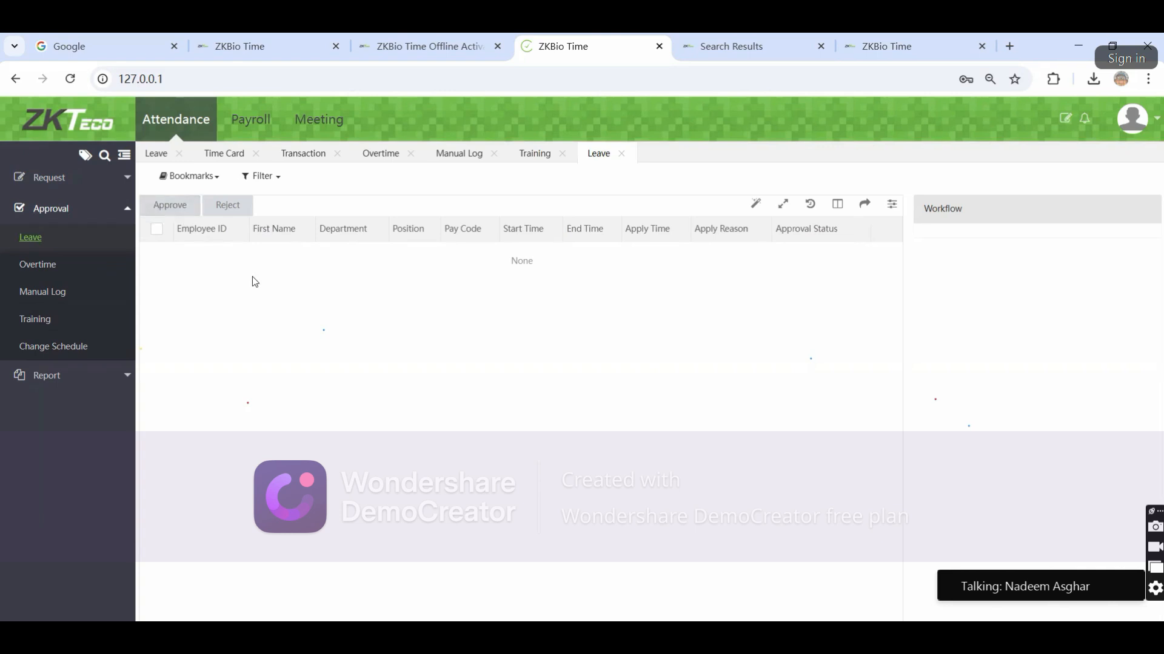
click(60, 208)
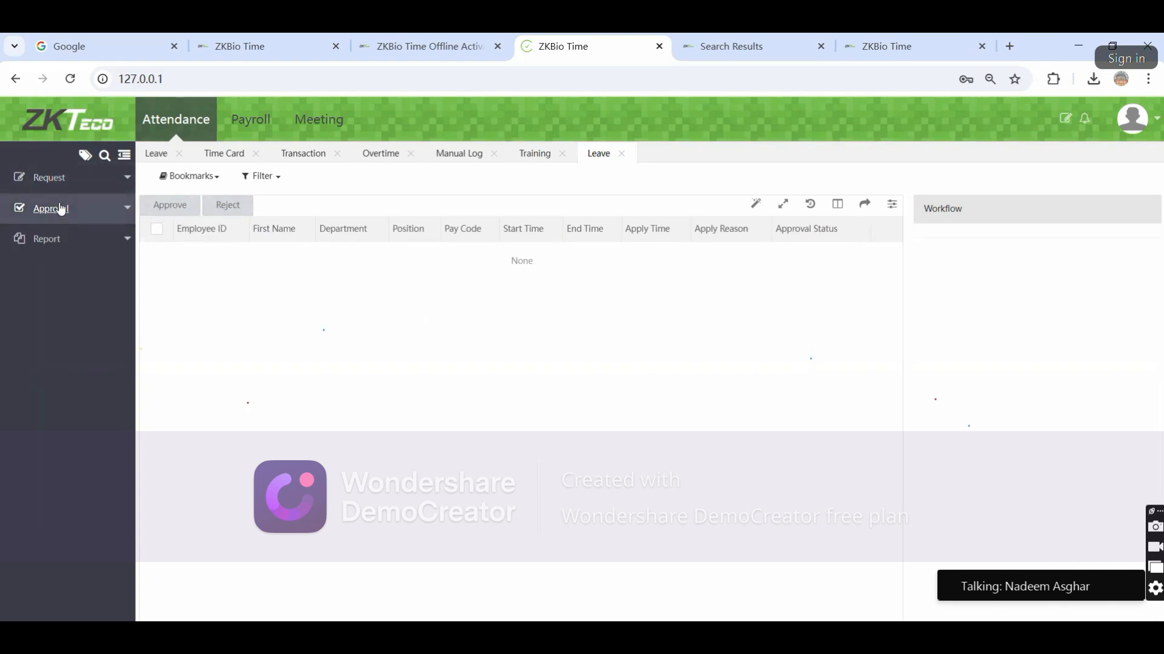
click(58, 178)
click(38, 207)
Return to the home dashboard and choose Logout from the account menu
click(85, 121)
click(1159, 120)
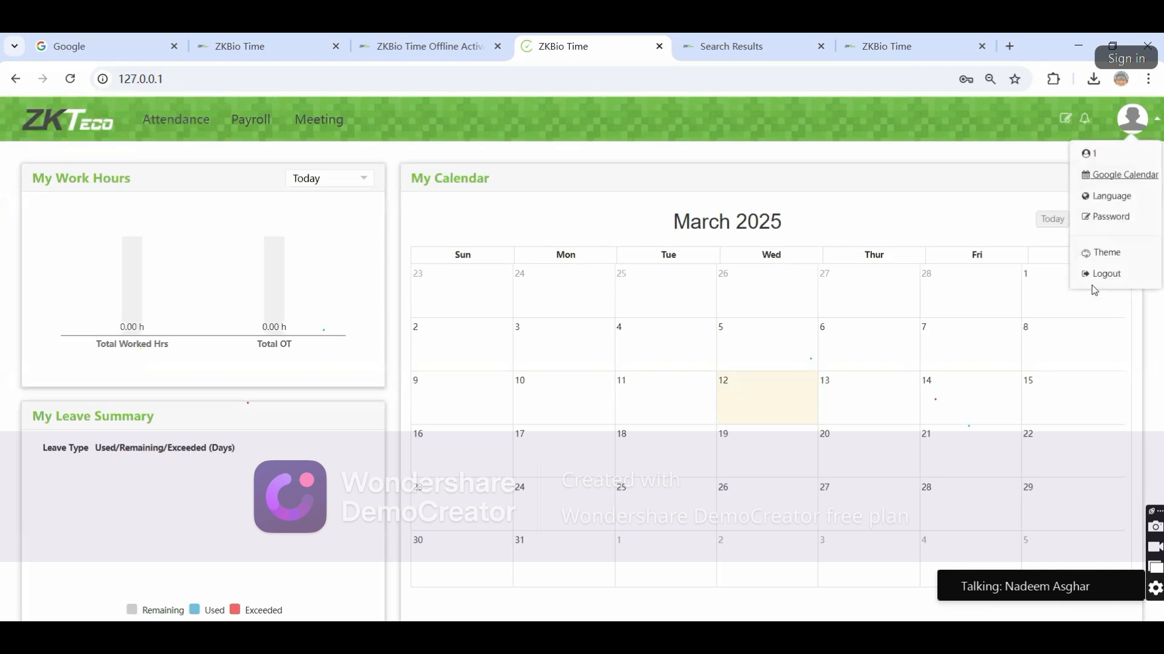
click(1102, 271)
Confirm logout and sign back in as admin using Chrome's saved password
click(598, 419)
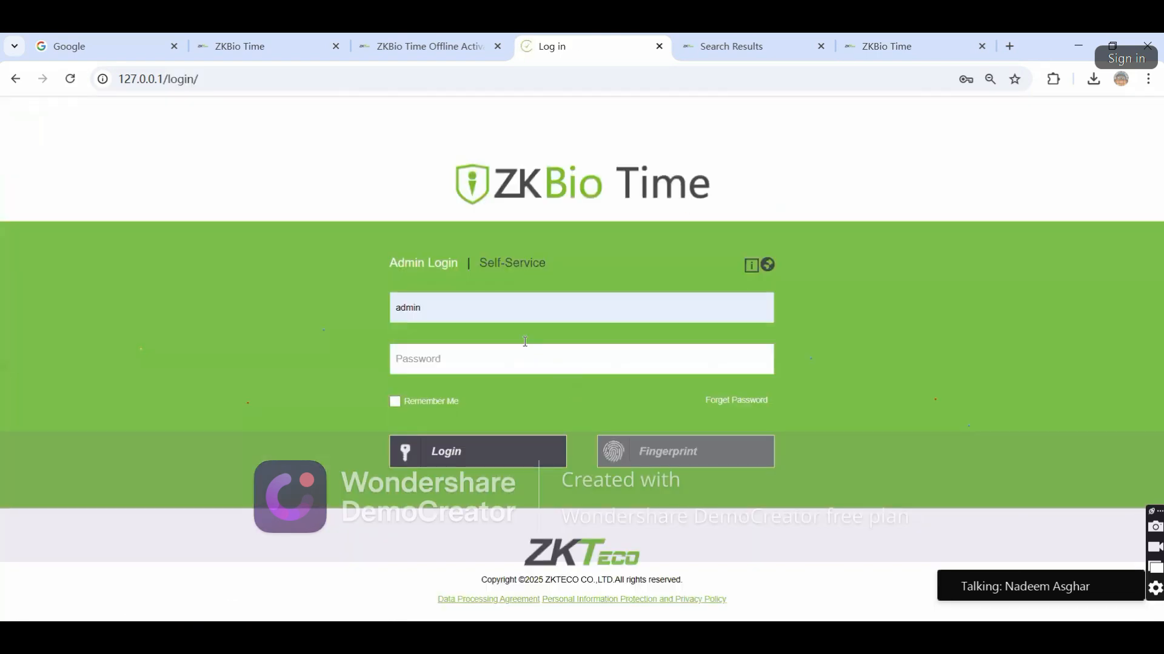
click(428, 308)
key(BackSpace)
key(BackSpace)
key(BackSpace)
key(BackSpace)
text(dmi)
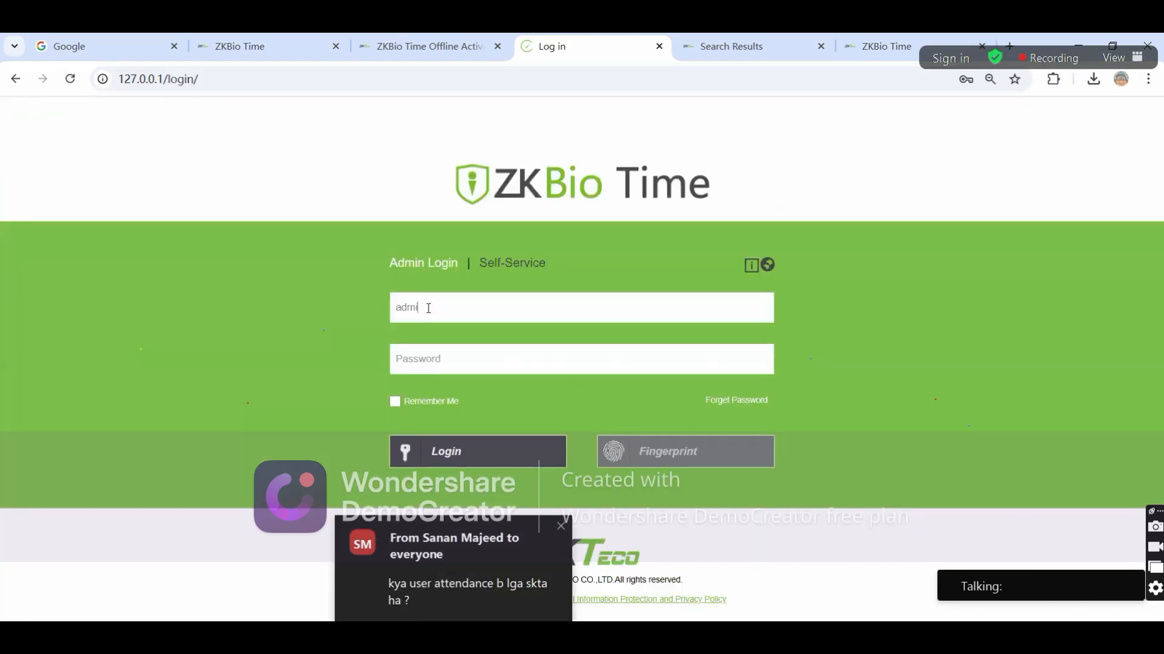
text(n)
key(Tab)
text(•••)
key(BackSpace)
key(BackSpace)
key(BackSpace)
key(BackSpace)
key(BackSpace)
key(BackSpace)
key(BackSpace)
key(BackSpace)
key(BackSpace)
key(BackSpace)
key(BackSpace)
key(BackSpace)
click(459, 362)
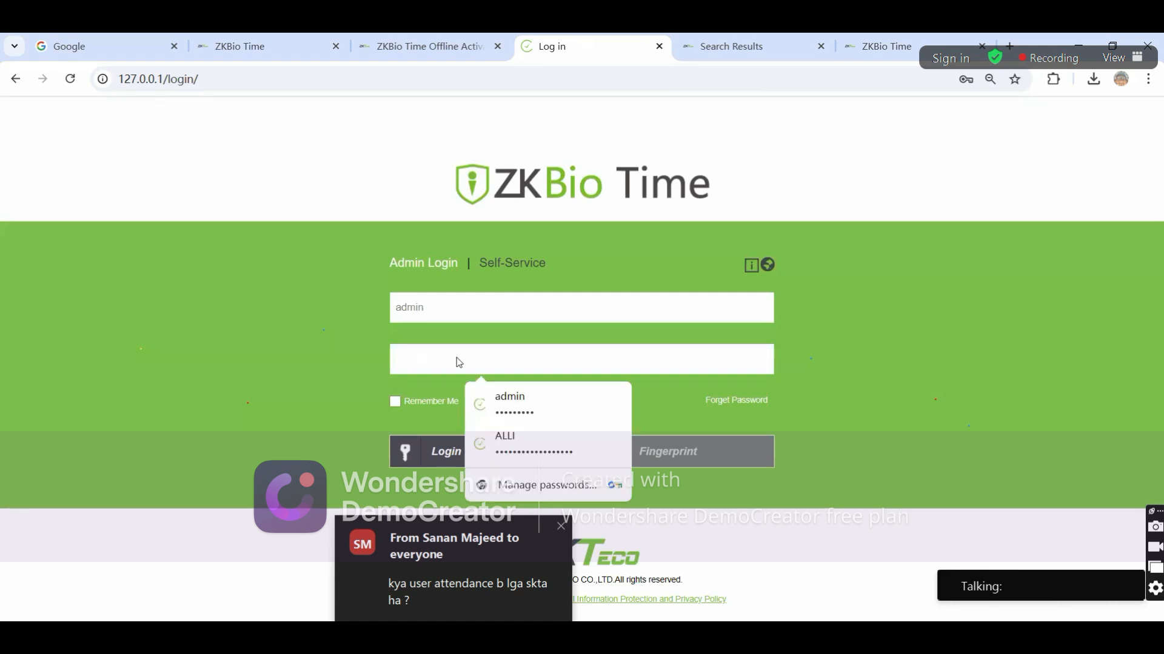
click(519, 422)
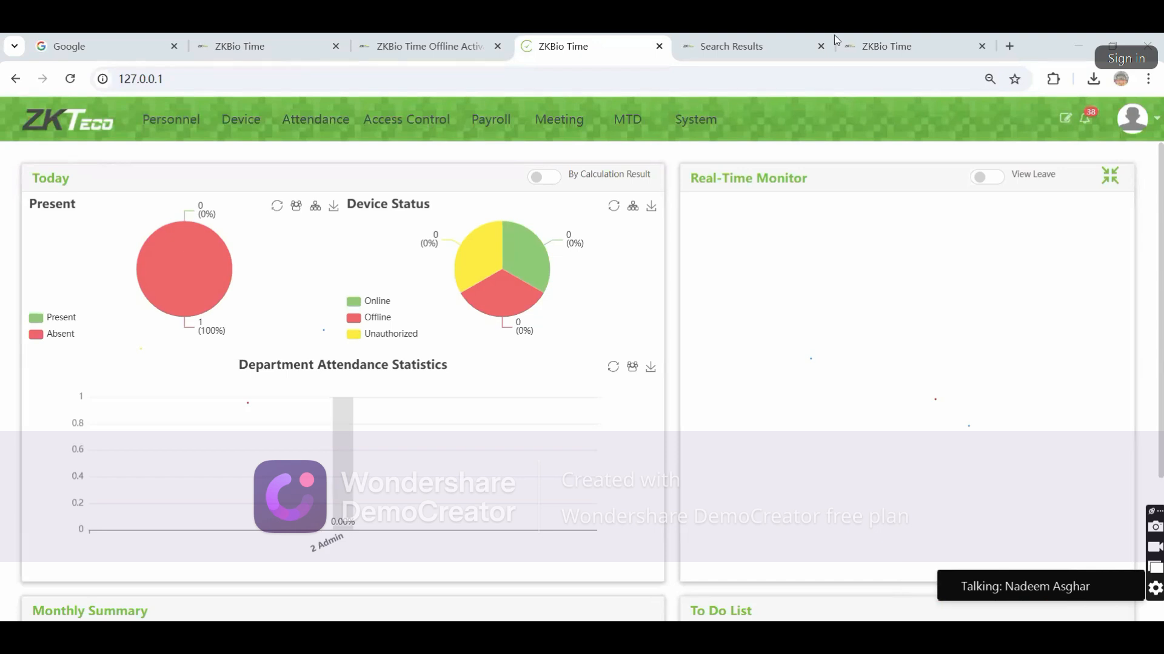
click(854, 46)
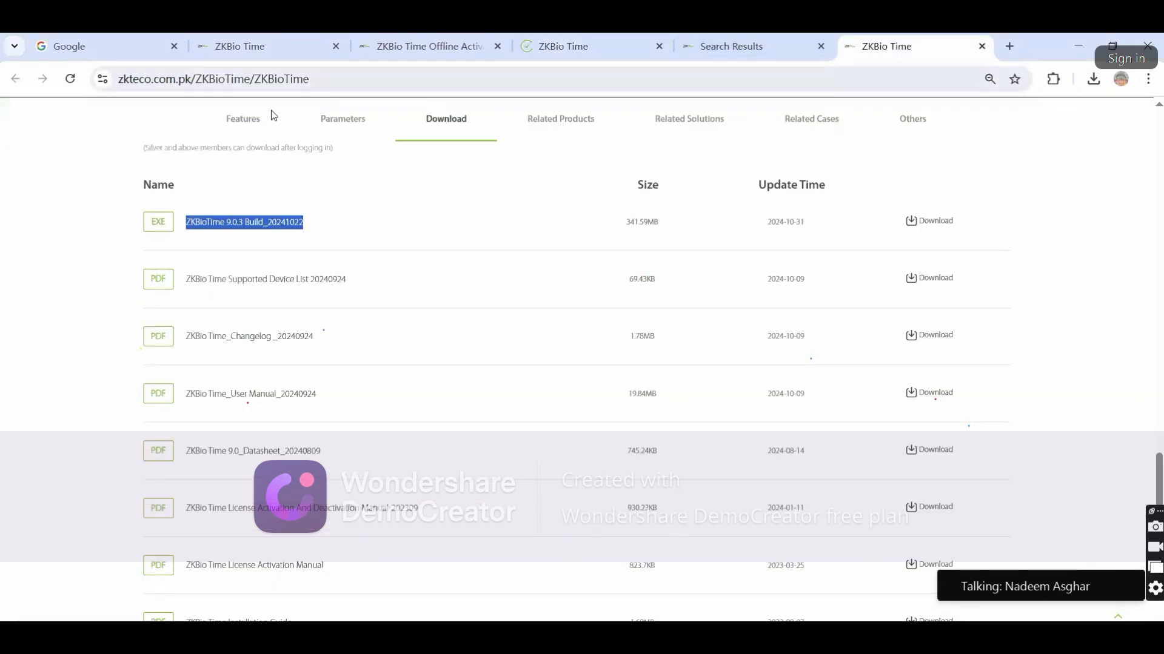
Copy the web addresses of the zkteco.com.pk download page and the zkteco.com ZKBio Time page
click(348, 80)
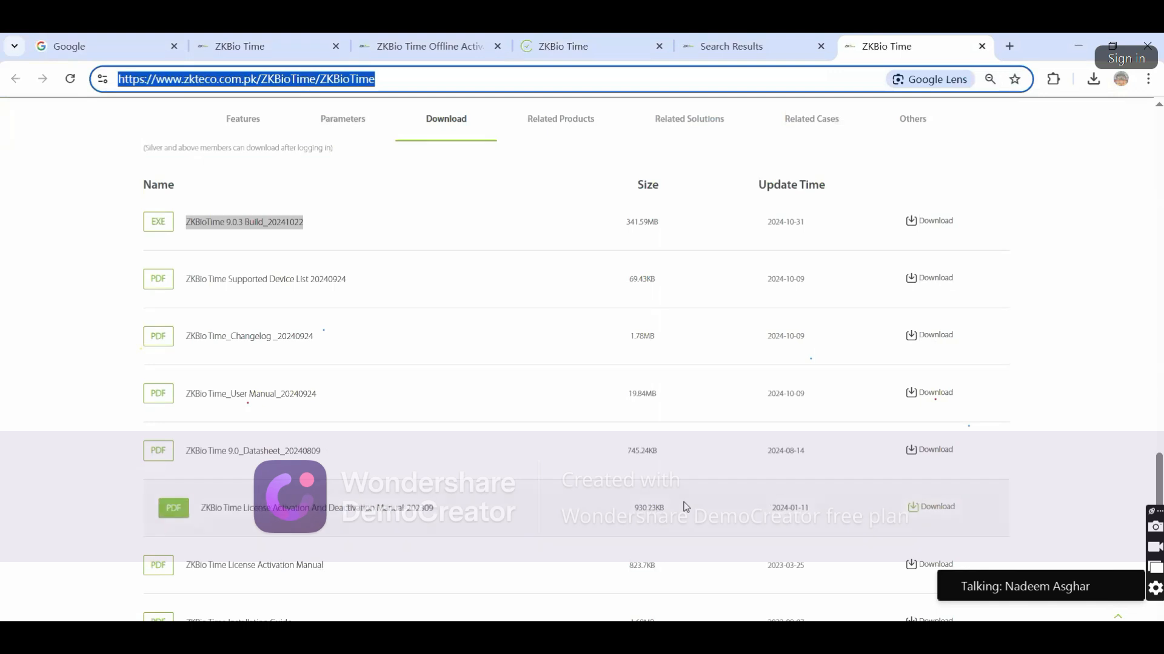
click(685, 507)
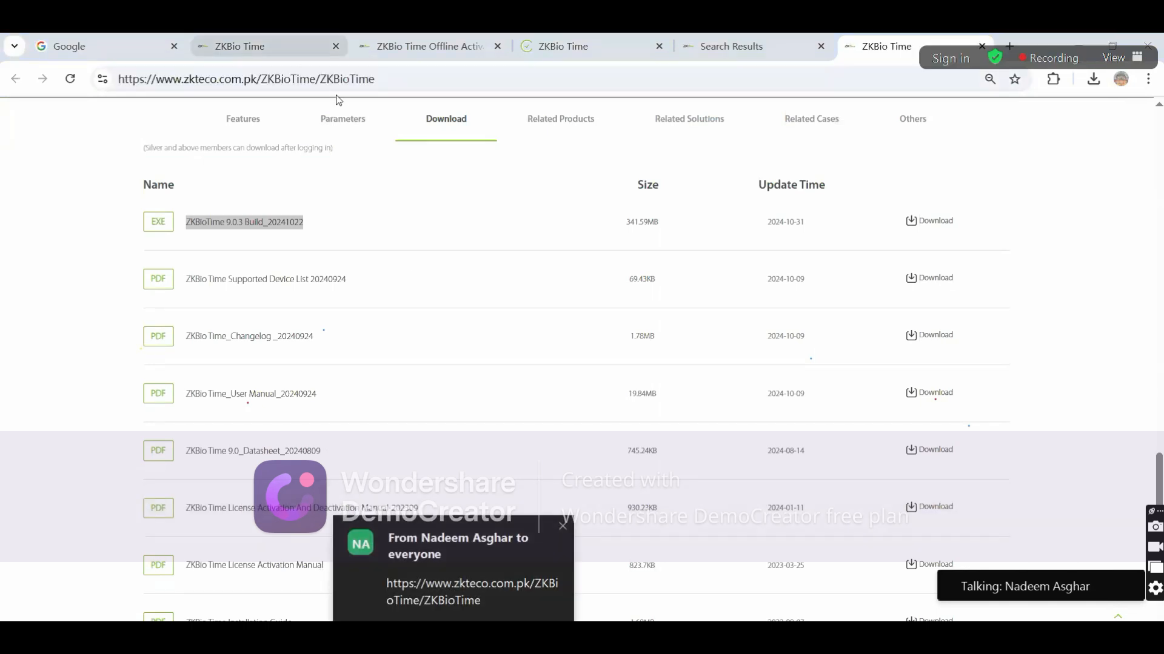
click(309, 47)
click(333, 81)
click(705, 452)
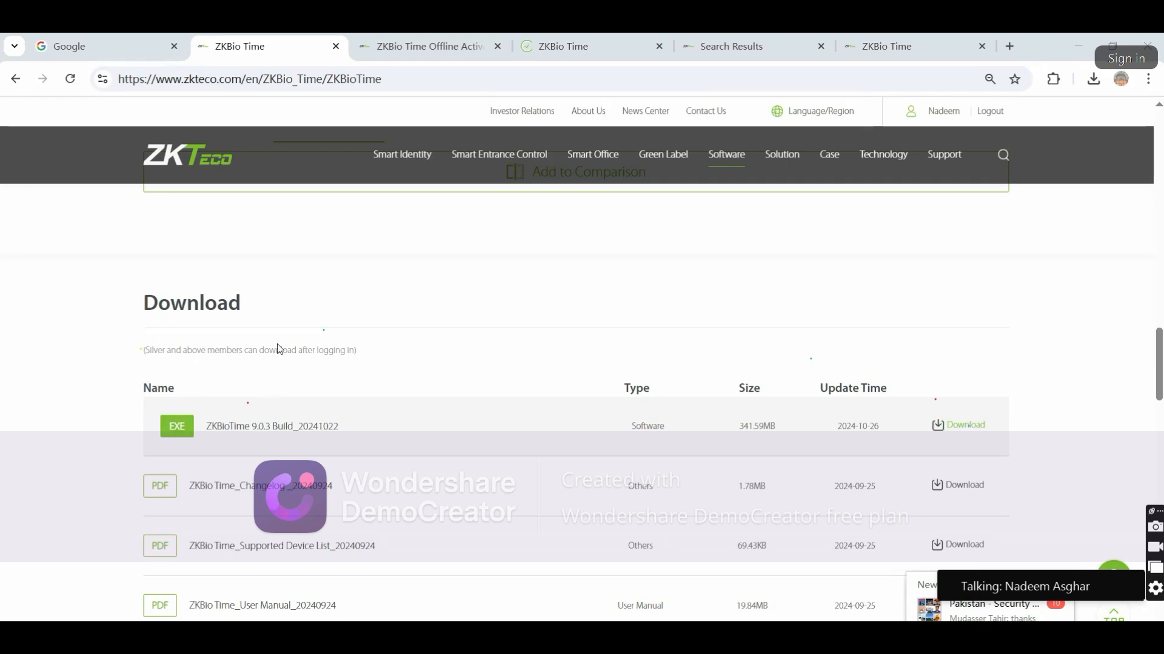
Check the offline activation and download tabs, ending on the ZKTeco search results
scroll(397, 325, up, 5)
scroll(498, 296, up, 15)
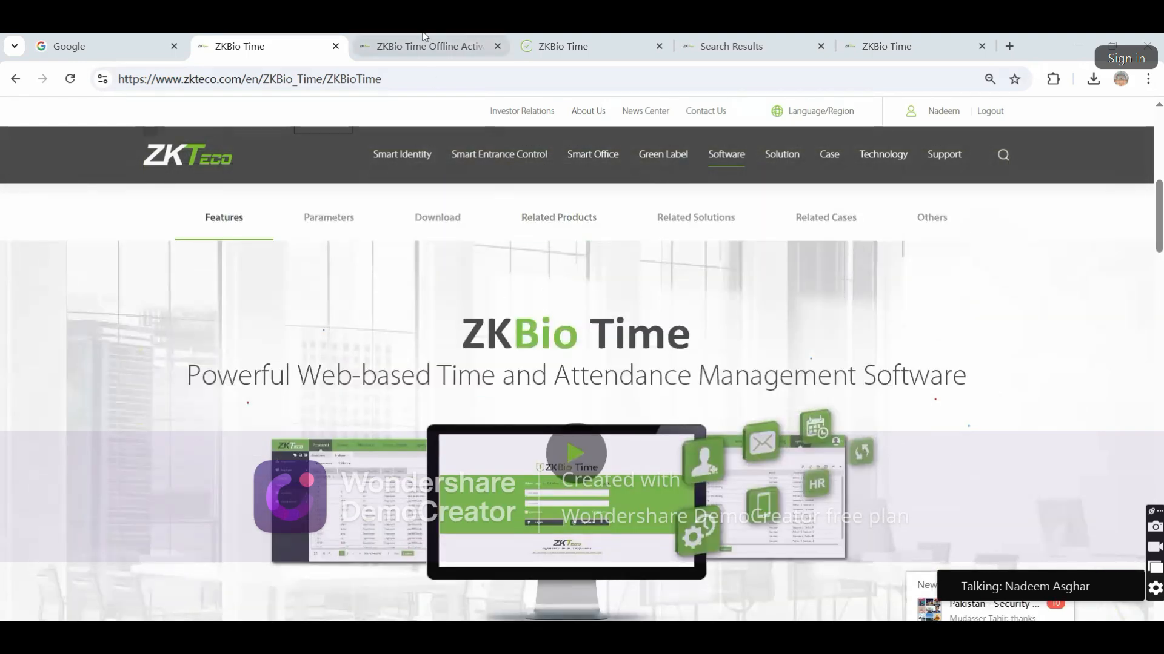
click(424, 46)
click(869, 51)
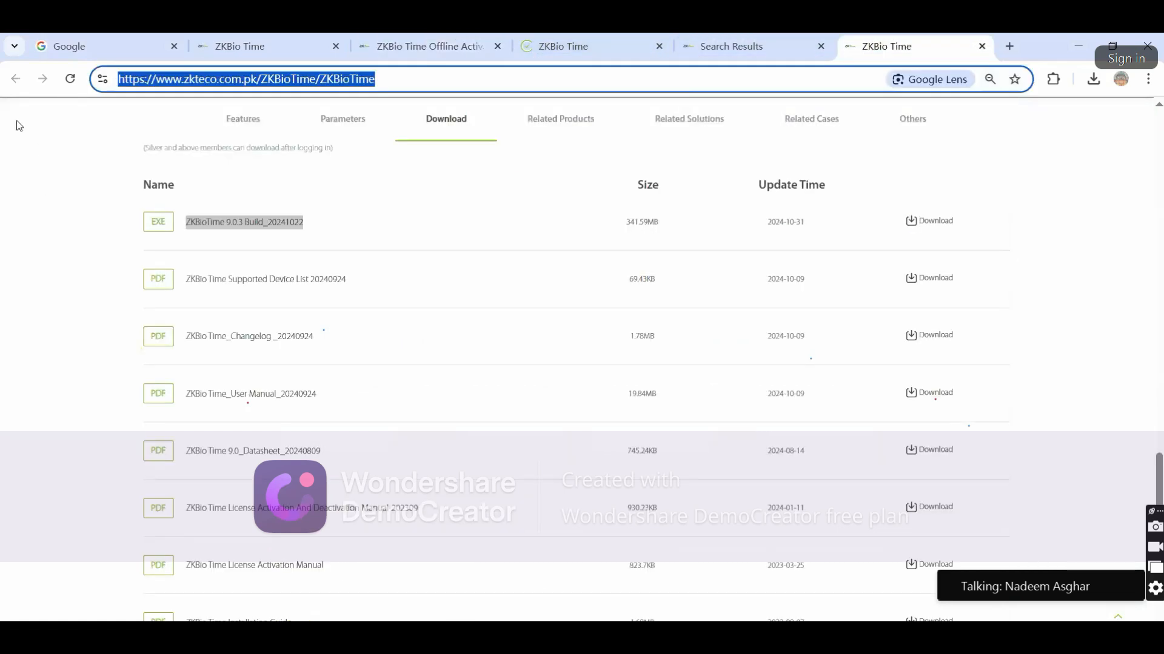
click(727, 43)
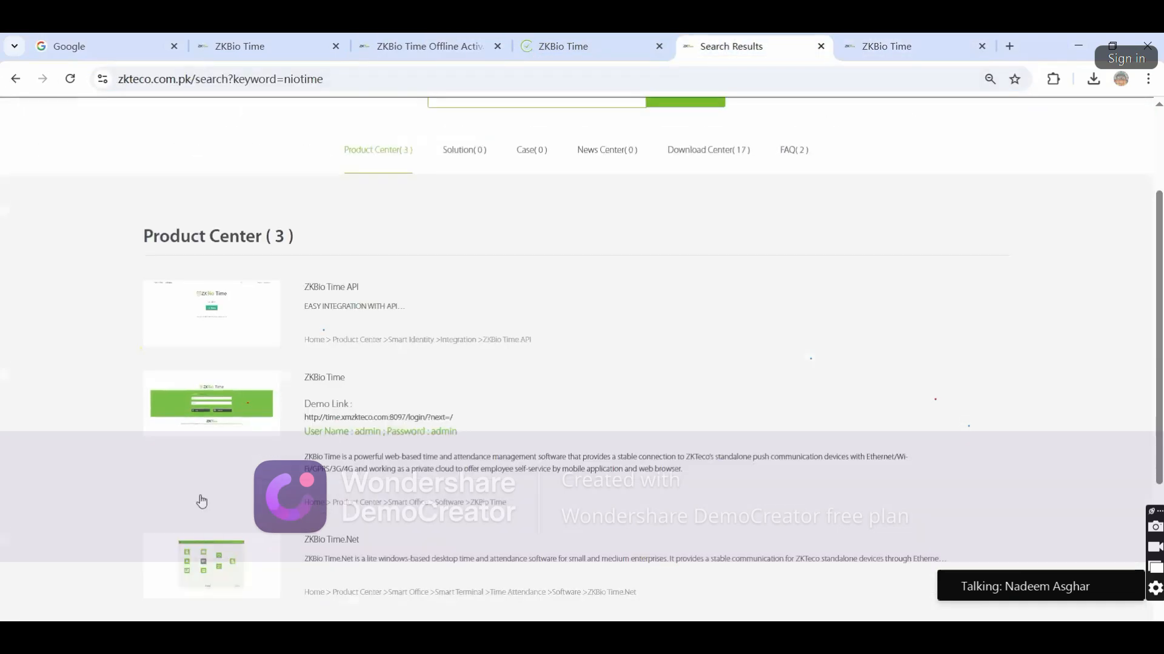
Open the ZKBio Time.Net result and select its heading, then return to Offline Activation
scroll(200, 501, down, 1)
click(346, 447)
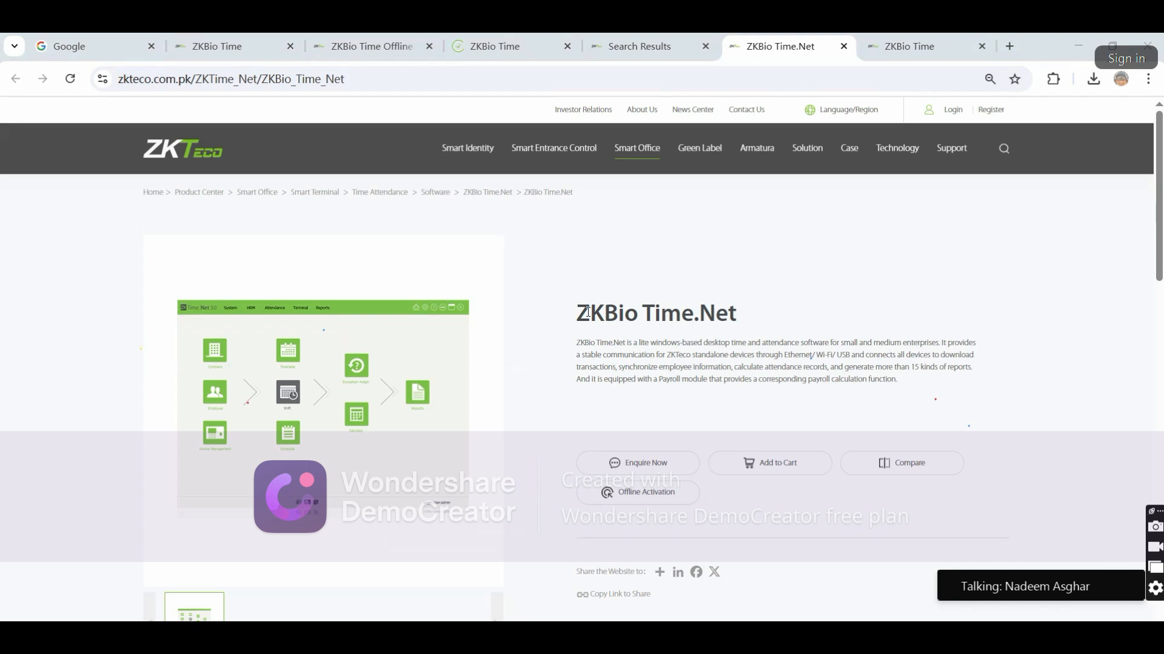
triple_click(669, 303)
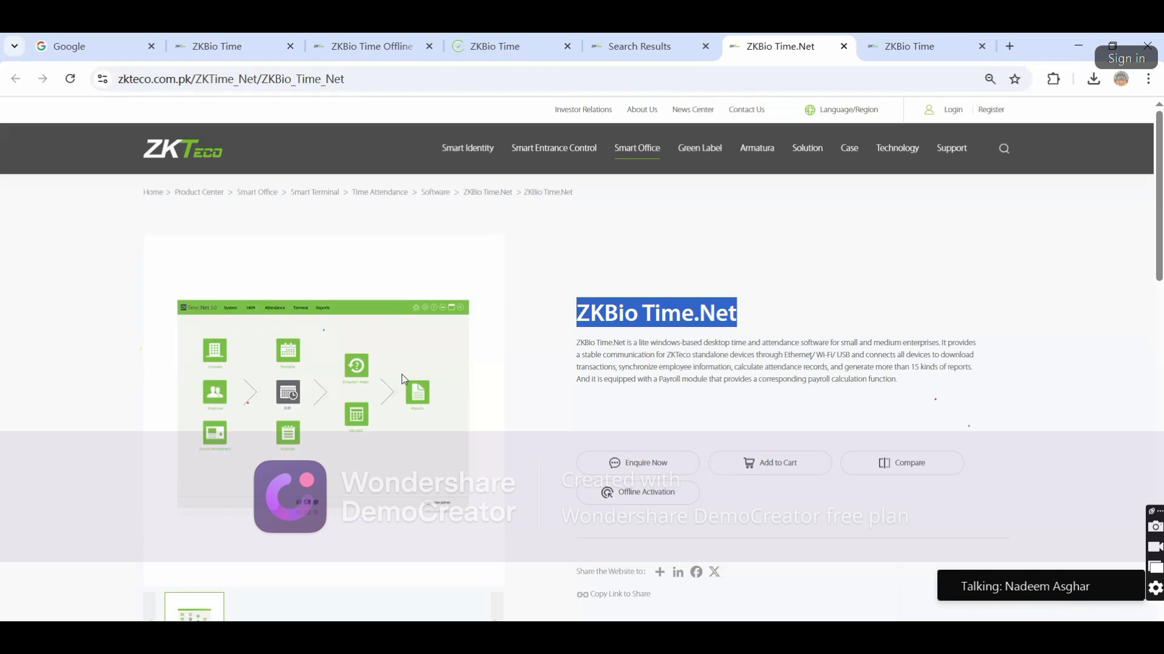
click(587, 355)
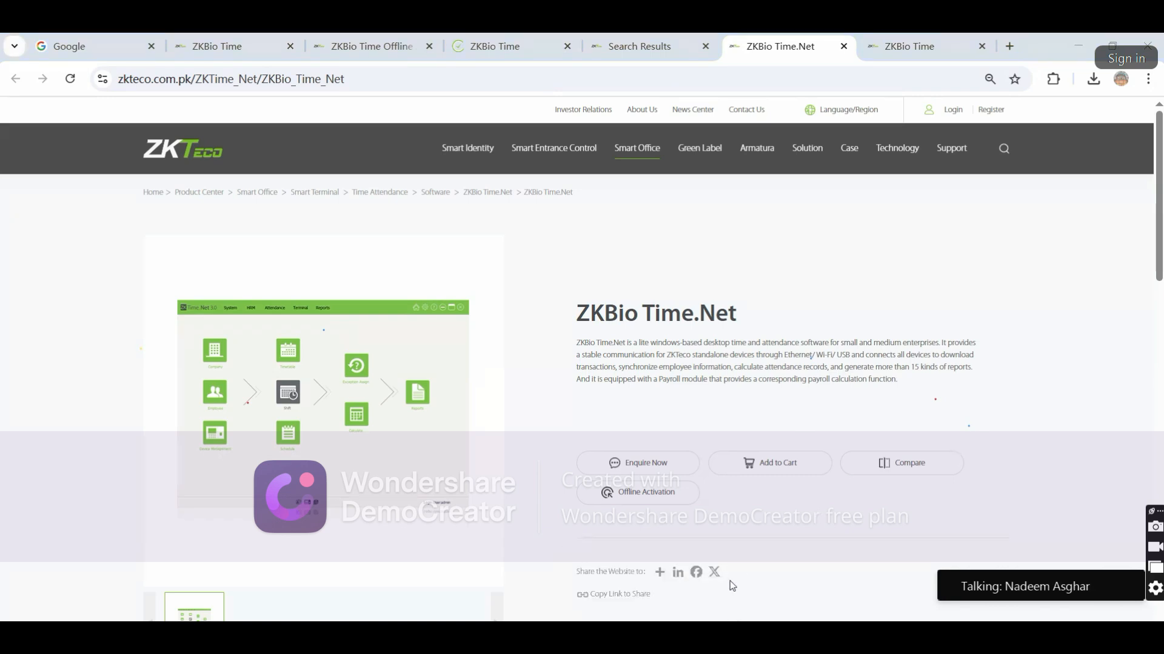
click(399, 40)
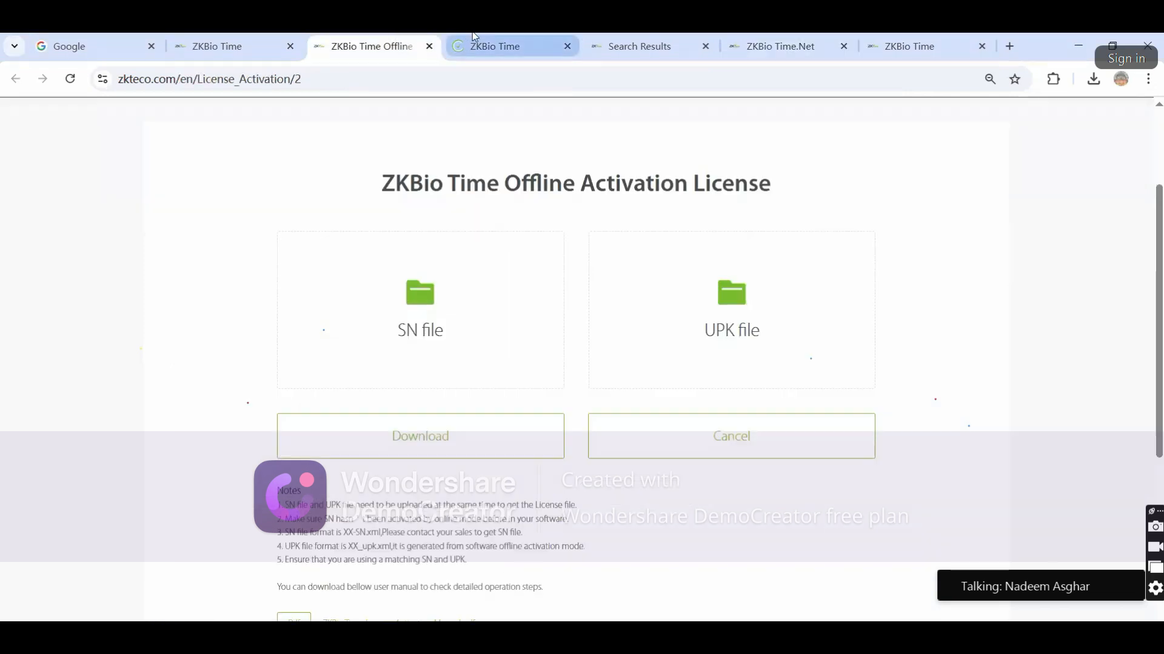
Open the empty Device page at 127.0.0.1 and launch the Platform Service Console from the tray
click(475, 43)
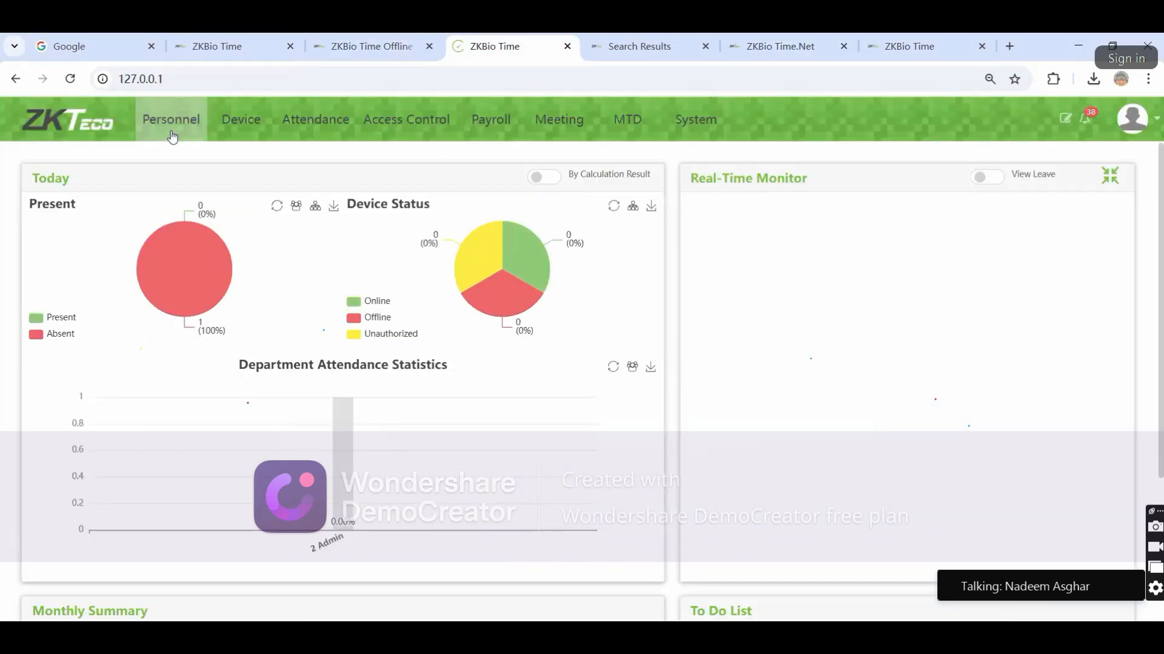
click(228, 126)
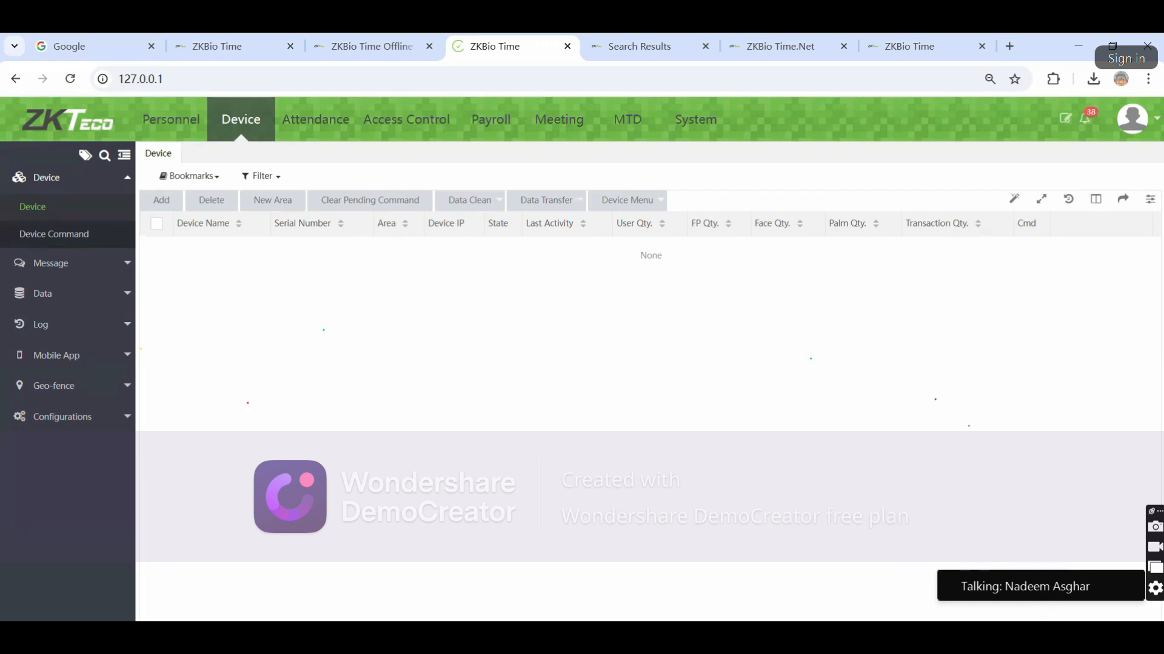
click(951, 634)
double_click(966, 582)
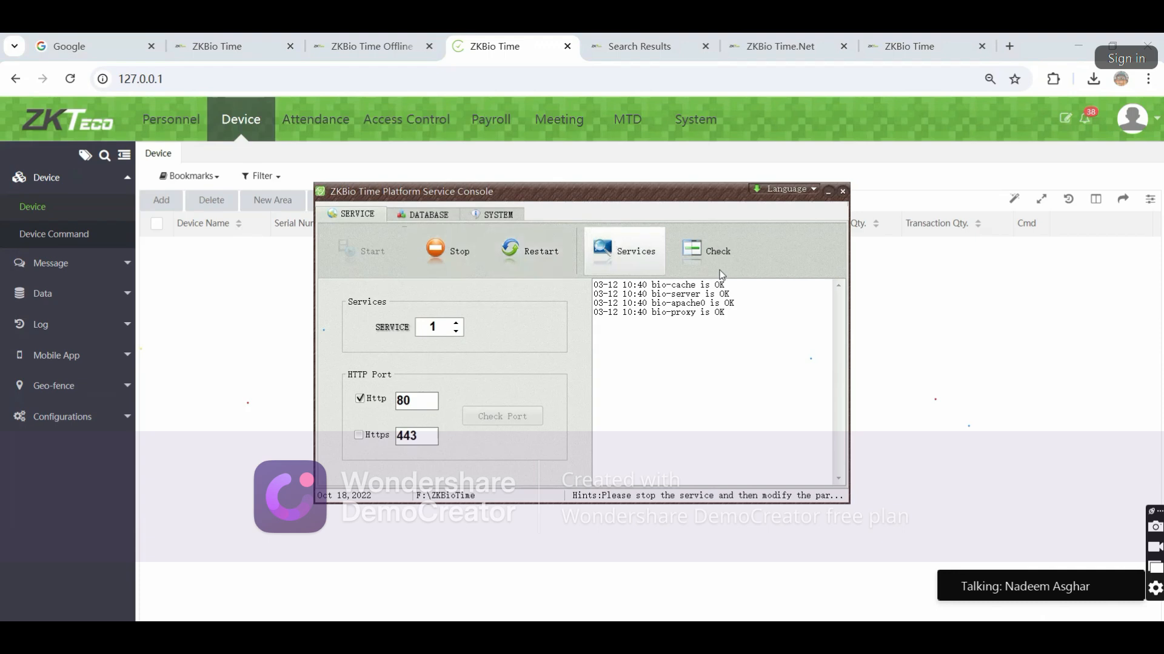
Run the status check and highlight the new log lines reporting each bio service and System OK
click(703, 250)
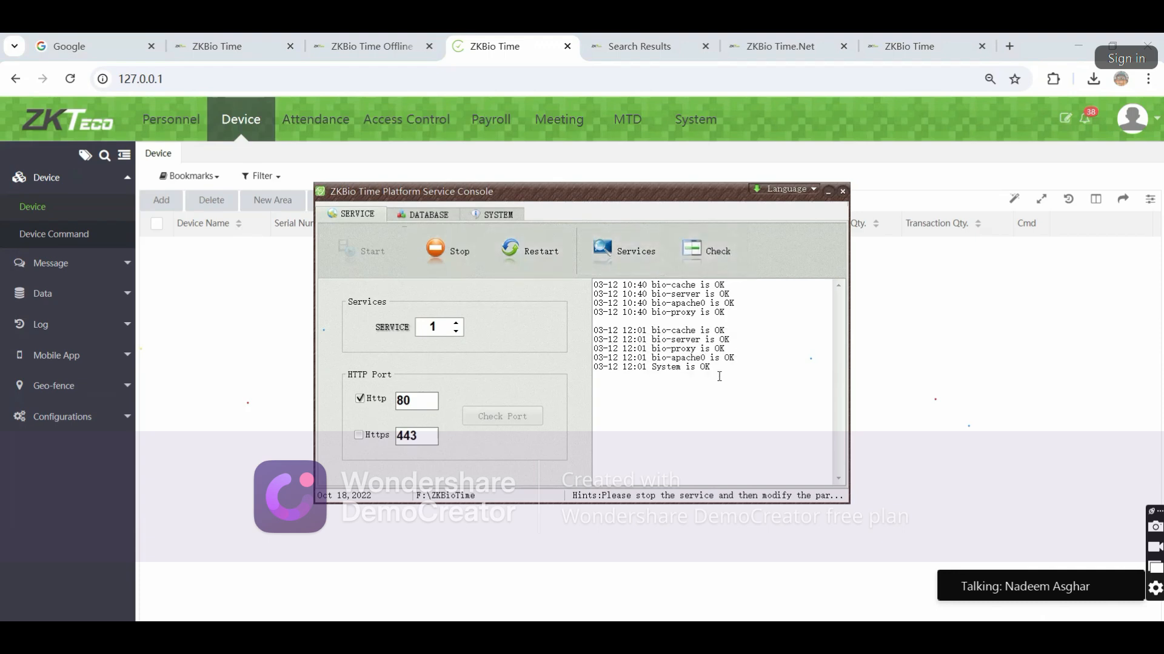
drag(721, 376, 710, 358)
drag(700, 341, 697, 332)
click(666, 383)
click(632, 266)
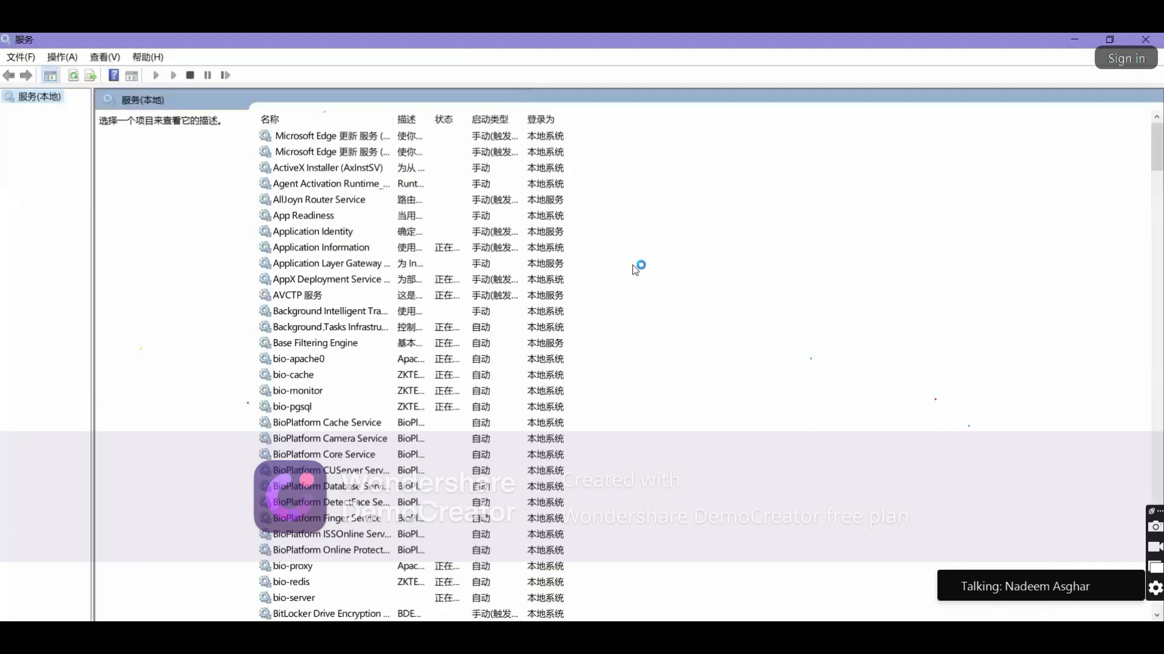
scroll(407, 416, down, 2)
scroll(353, 364, up, 2)
click(275, 363)
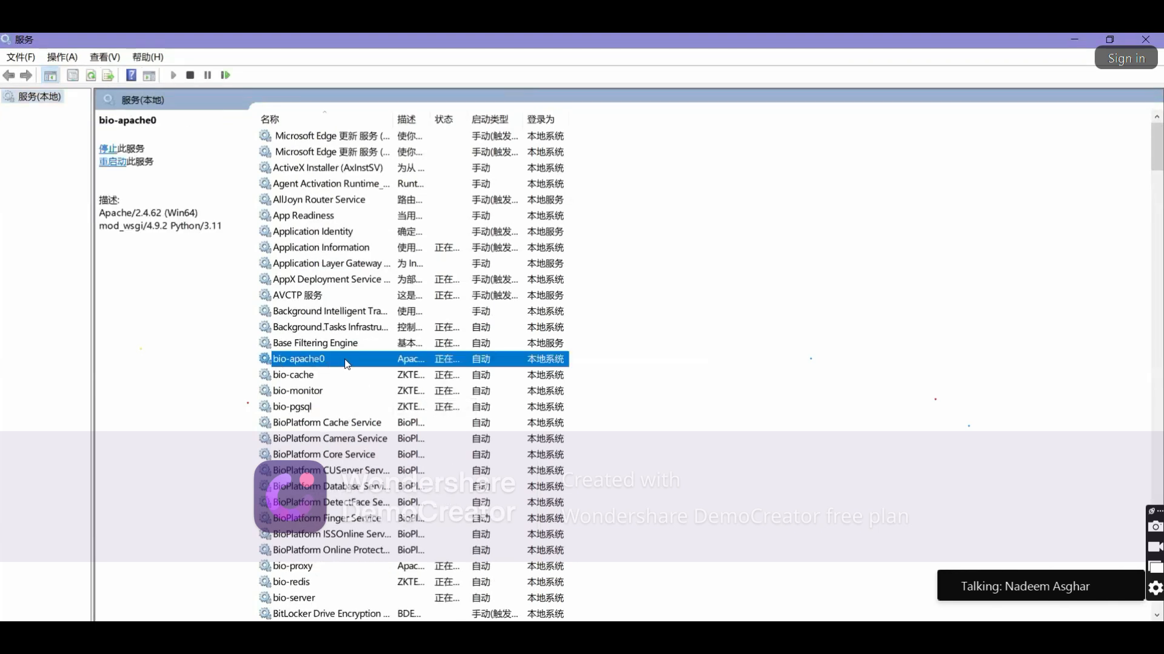
key(Down)
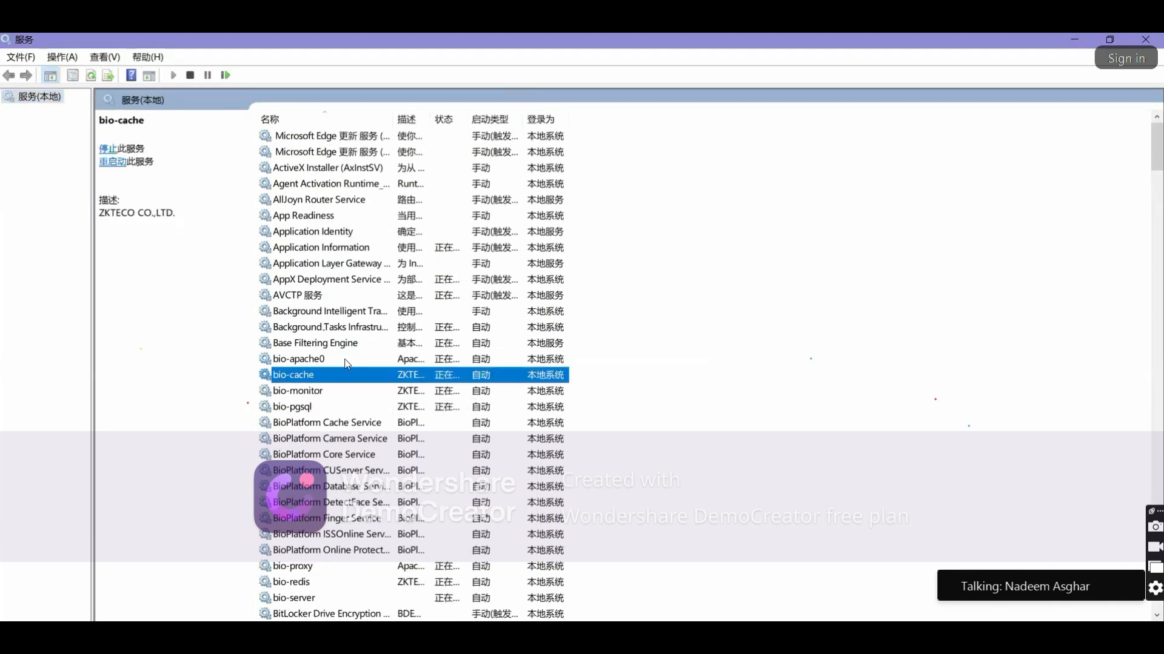
click(303, 407)
click(300, 571)
key(Down)
key(Down)
click(306, 569)
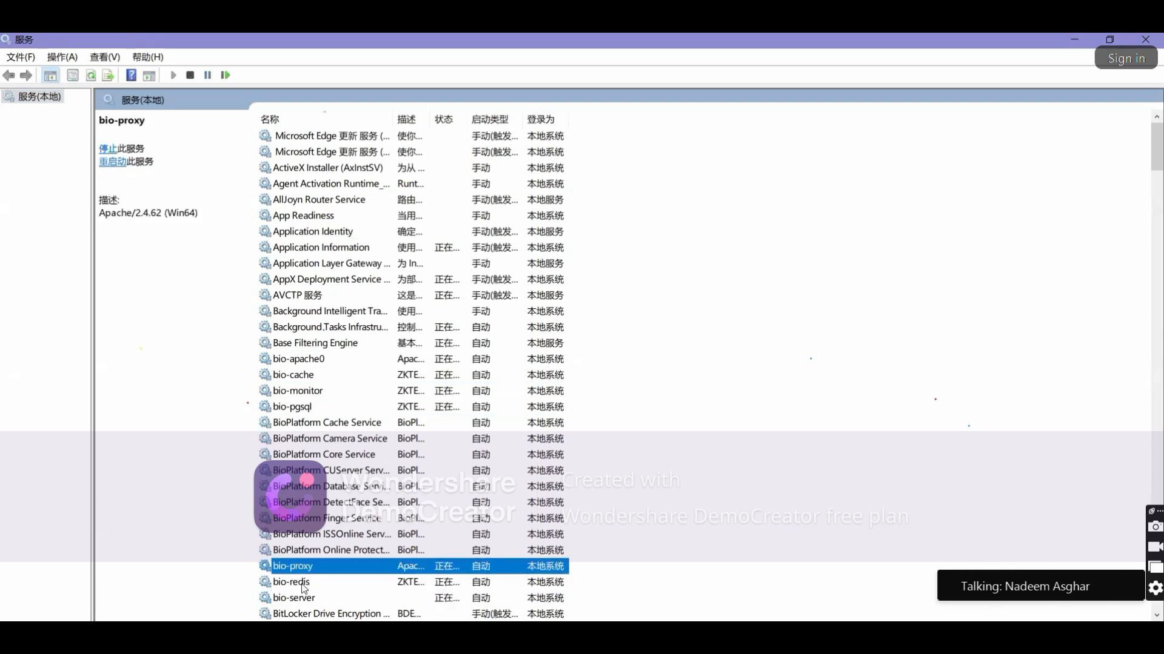
click(306, 581)
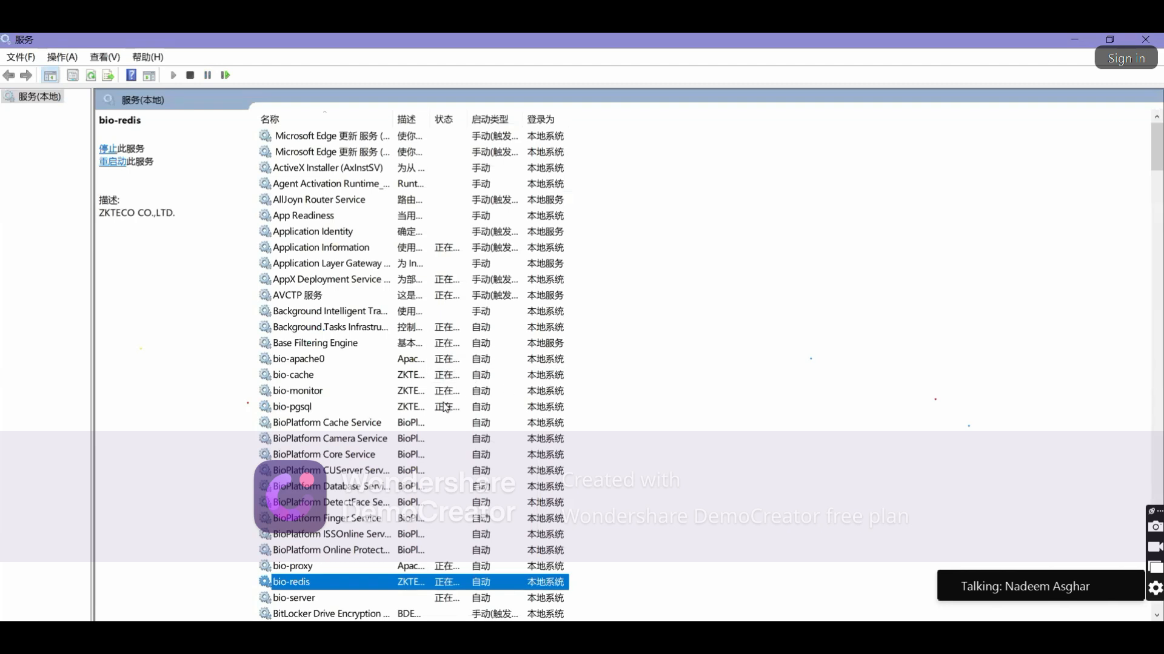
click(1145, 39)
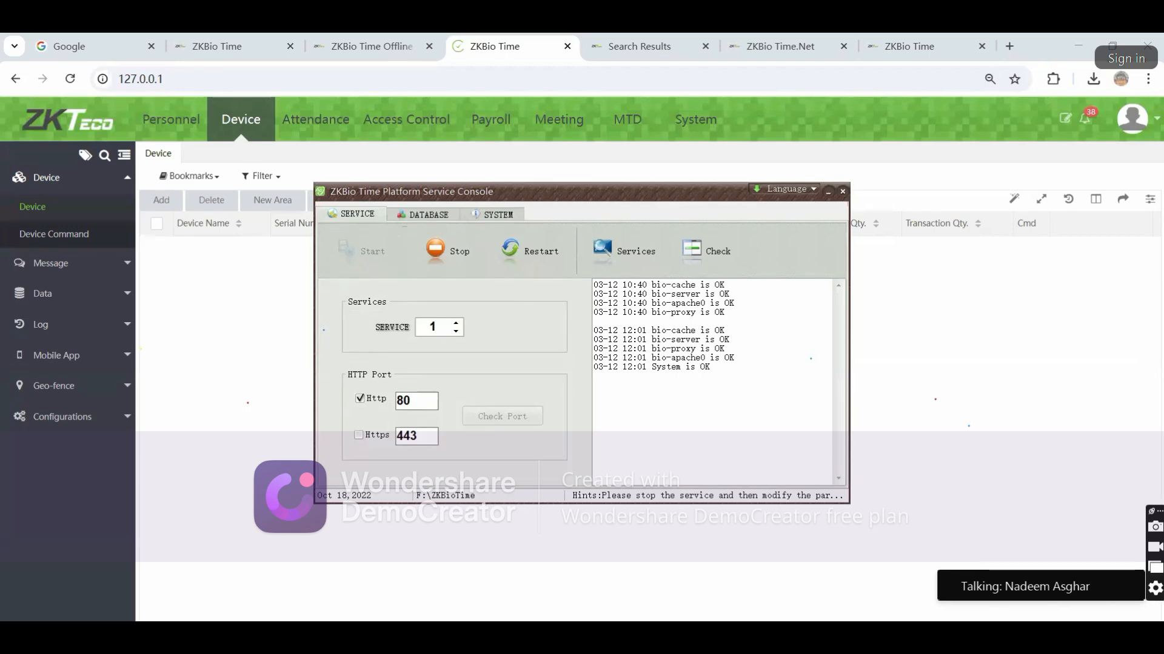
key(ctrl+shift+Escape)
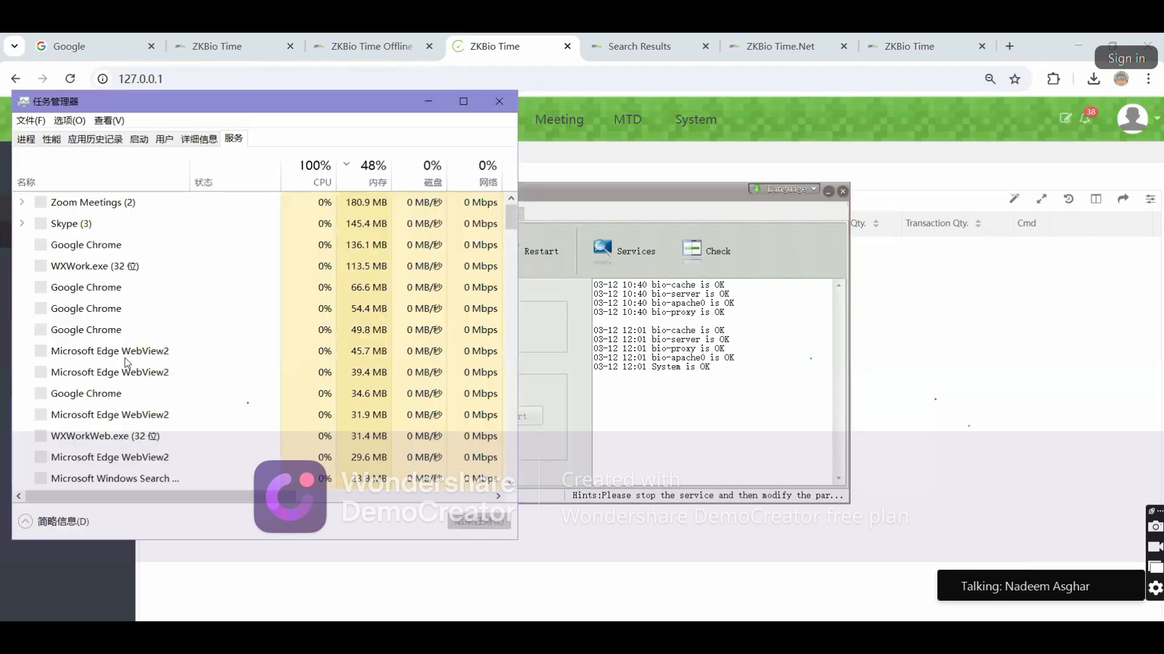
scroll(397, 315, down, 2)
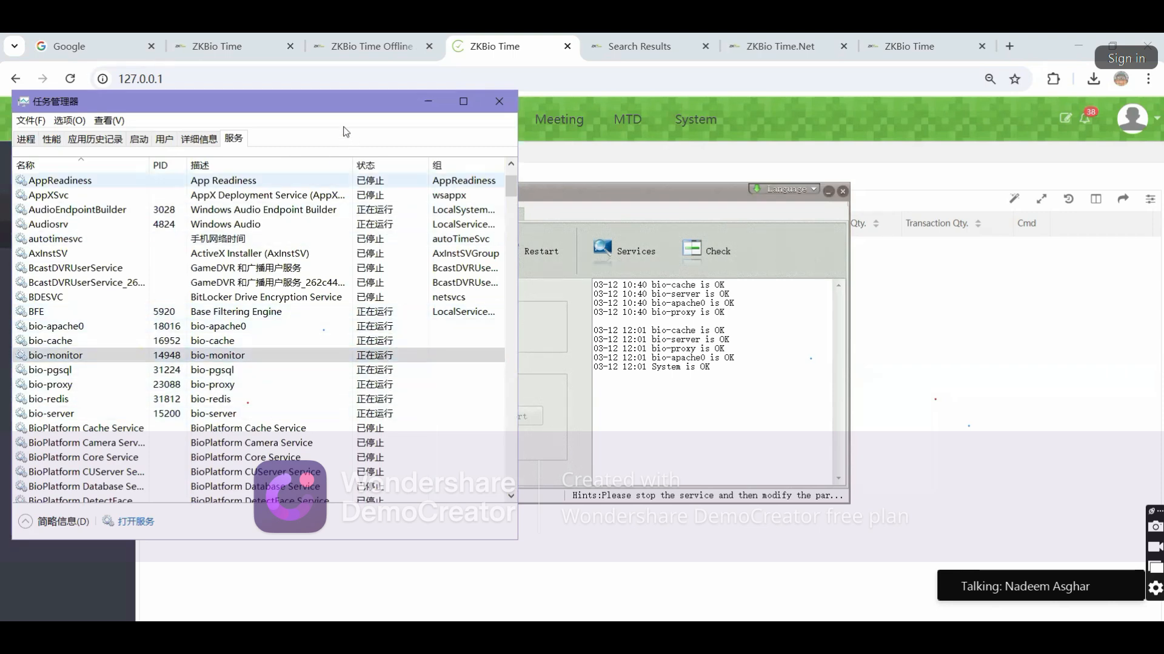
drag(334, 111, 295, 126)
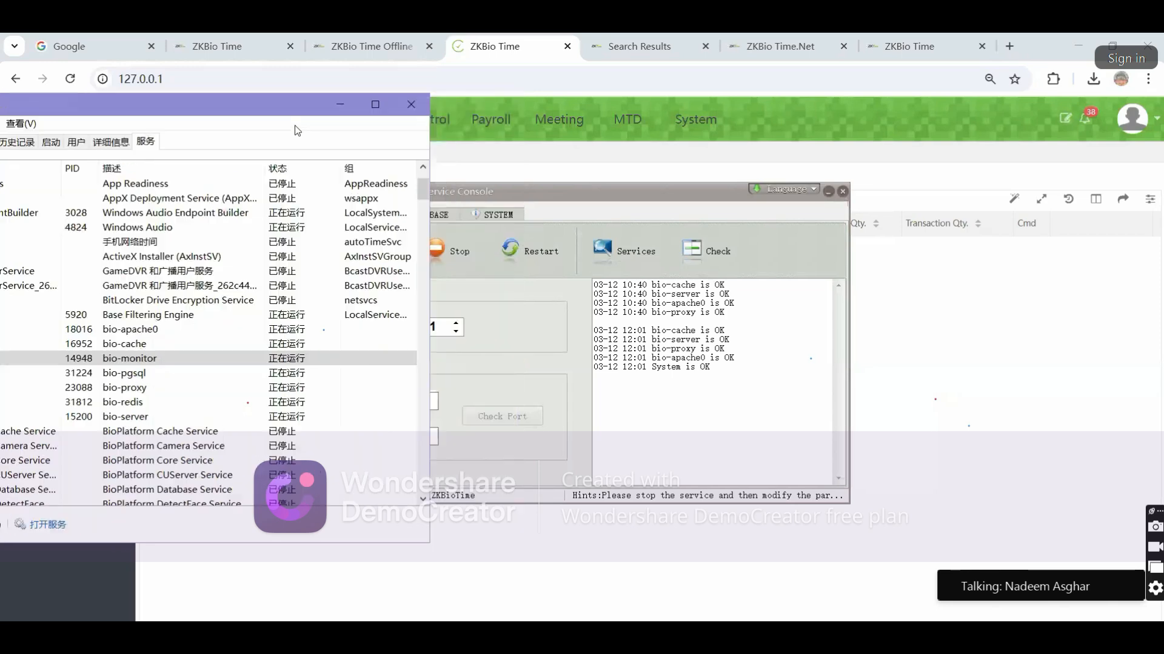
click(411, 104)
click(545, 320)
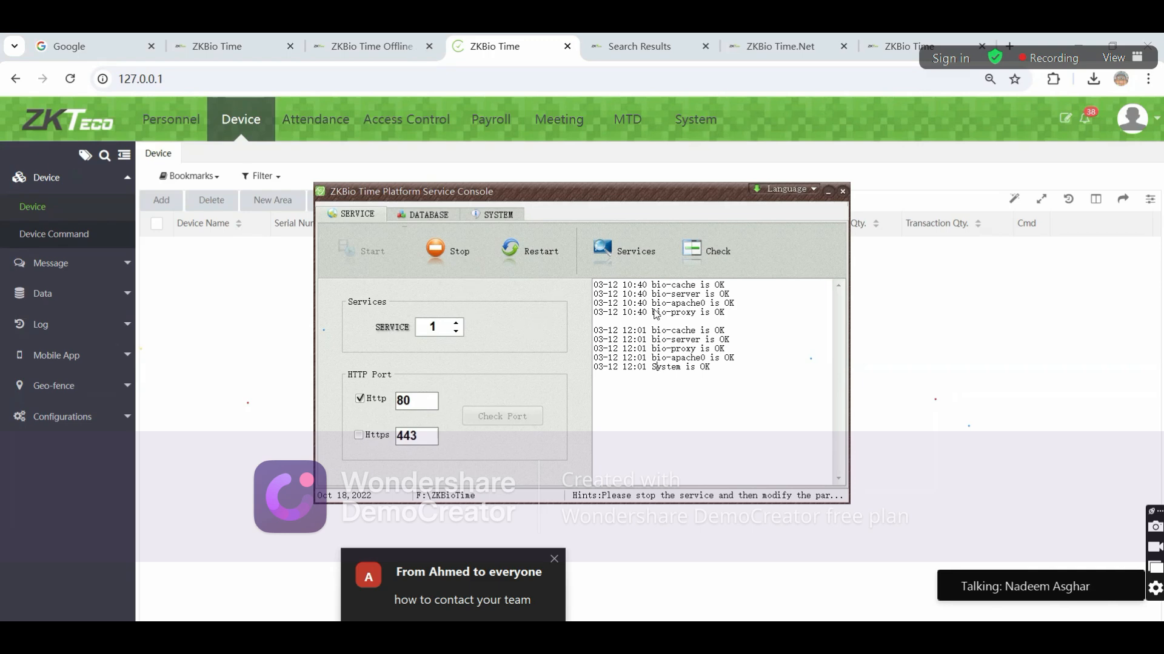
Show the database settings (PostgreSQL, 127.0.0.1, database biotime), then return to the service log
click(436, 212)
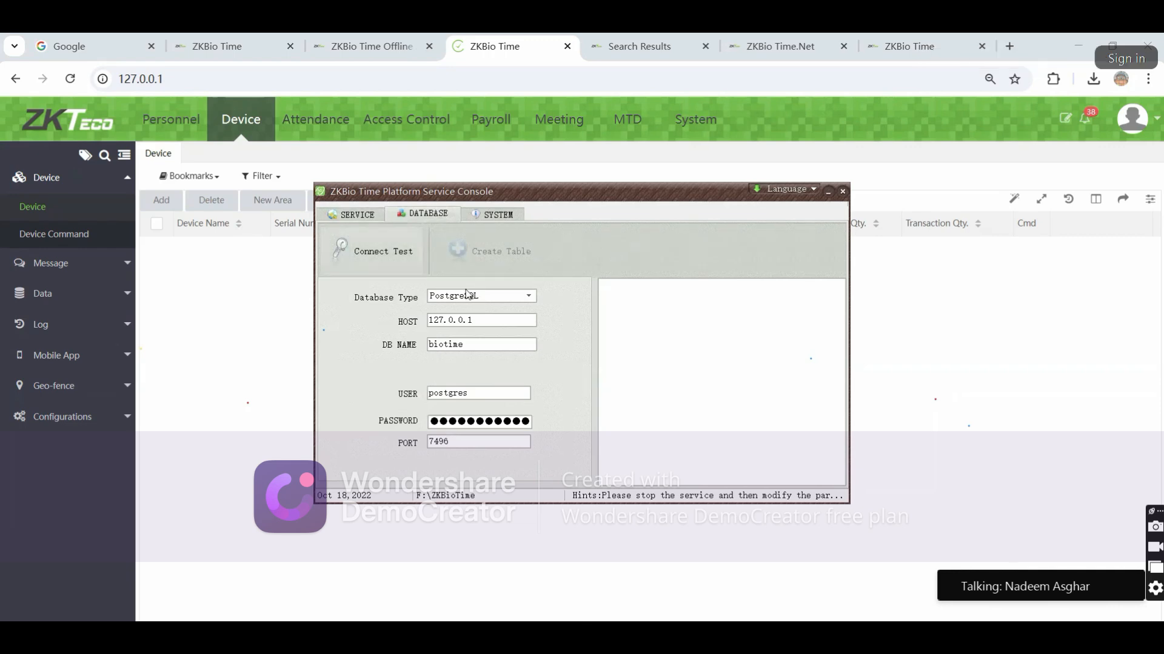
click(351, 214)
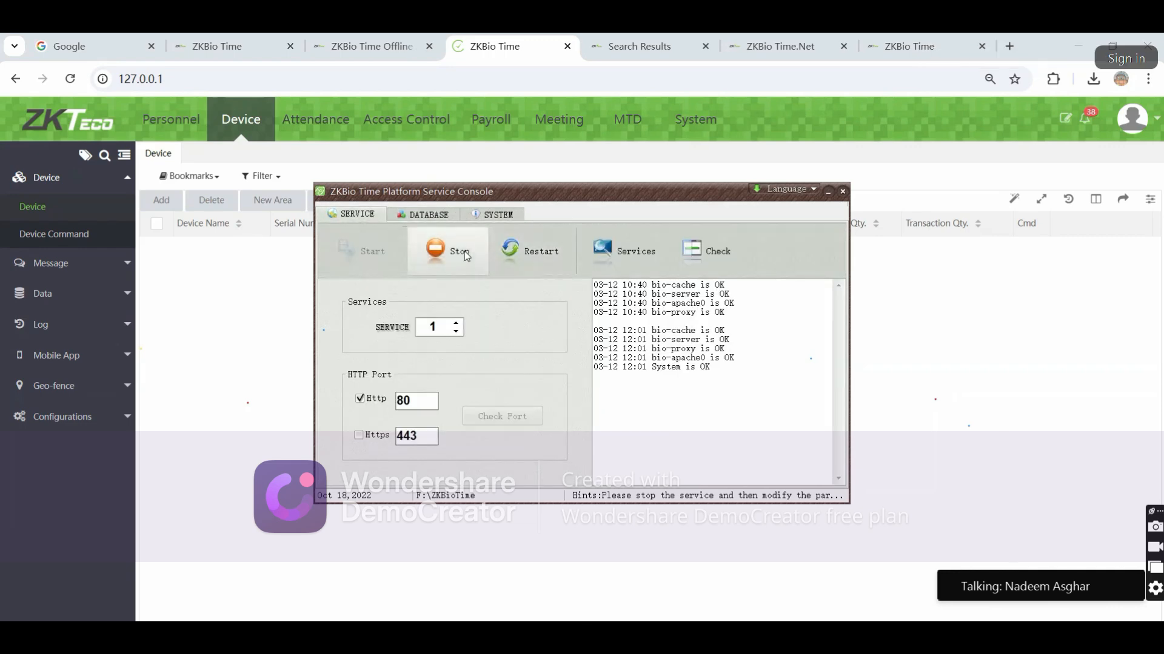
Recheck the database settings, then display system details: licence authorised 2024-11-22, expiry UNKNOWN, service OK
click(424, 214)
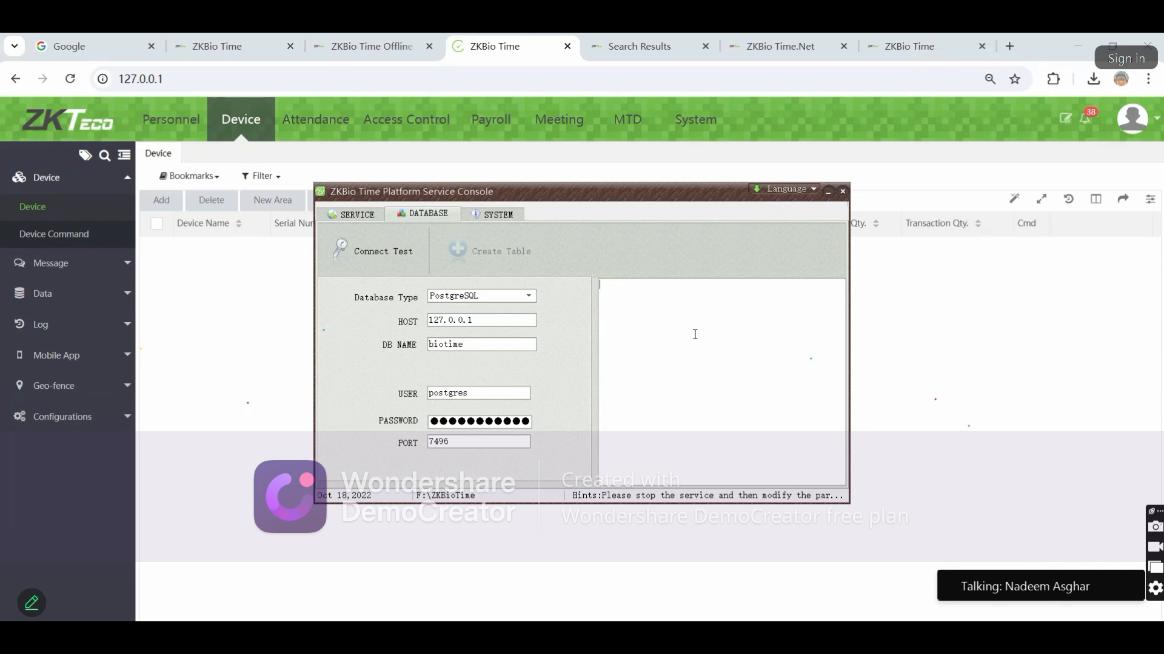
click(357, 214)
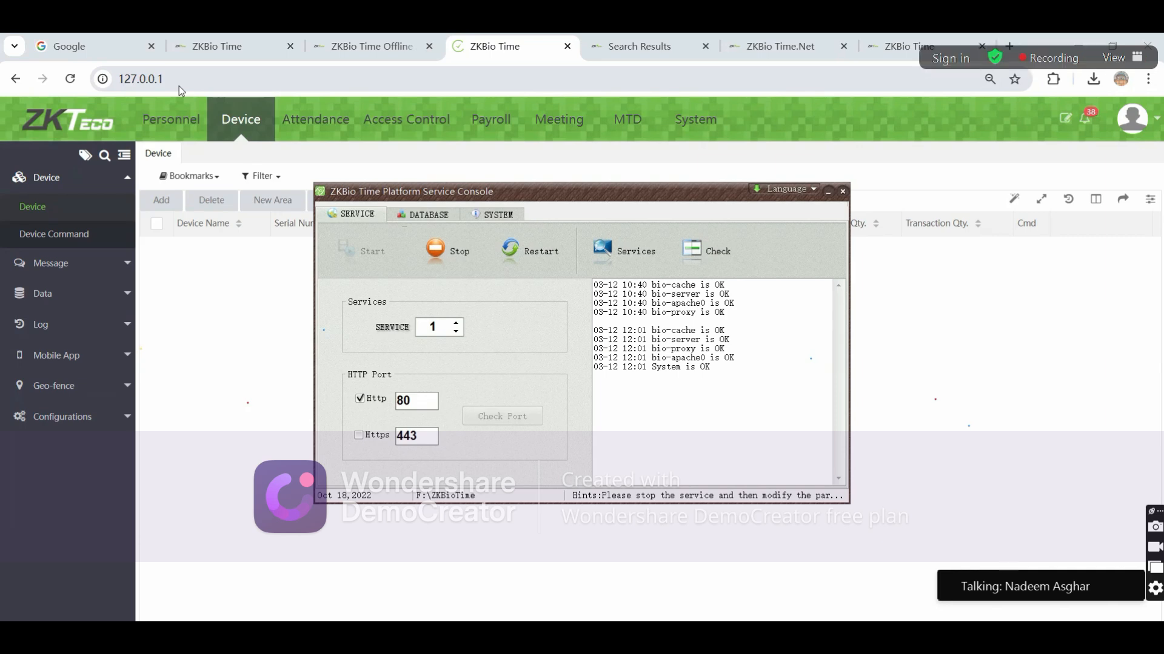
click(496, 215)
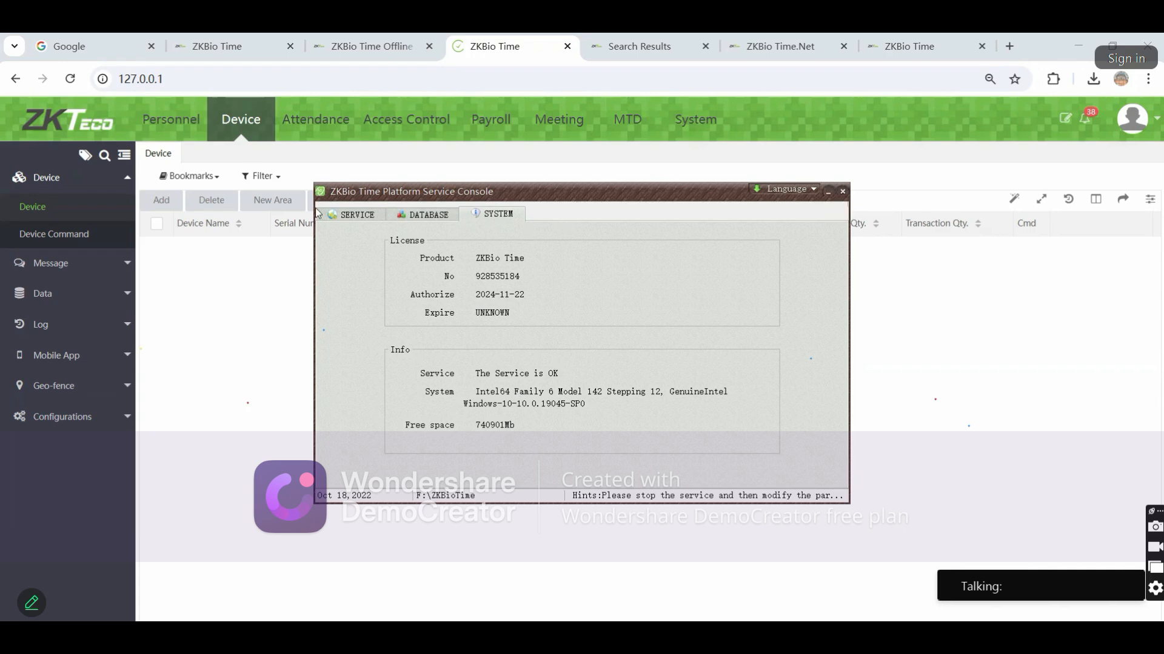
Go back to the SERVICE page, whose log lists every bio service and System as OK
click(352, 216)
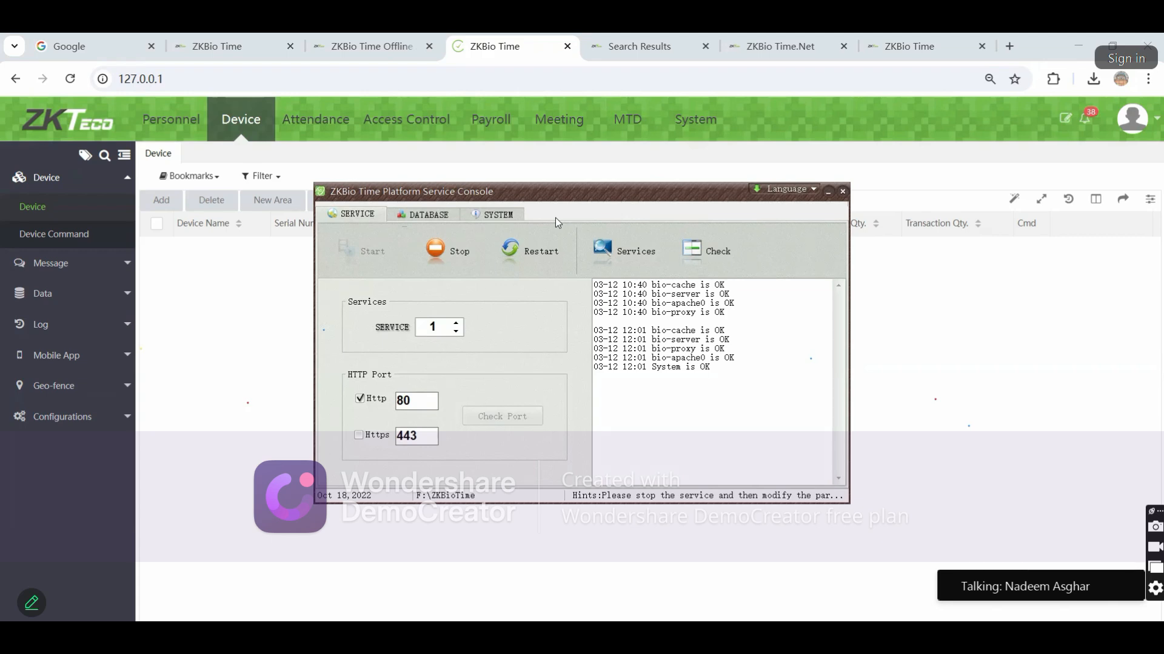
click(828, 192)
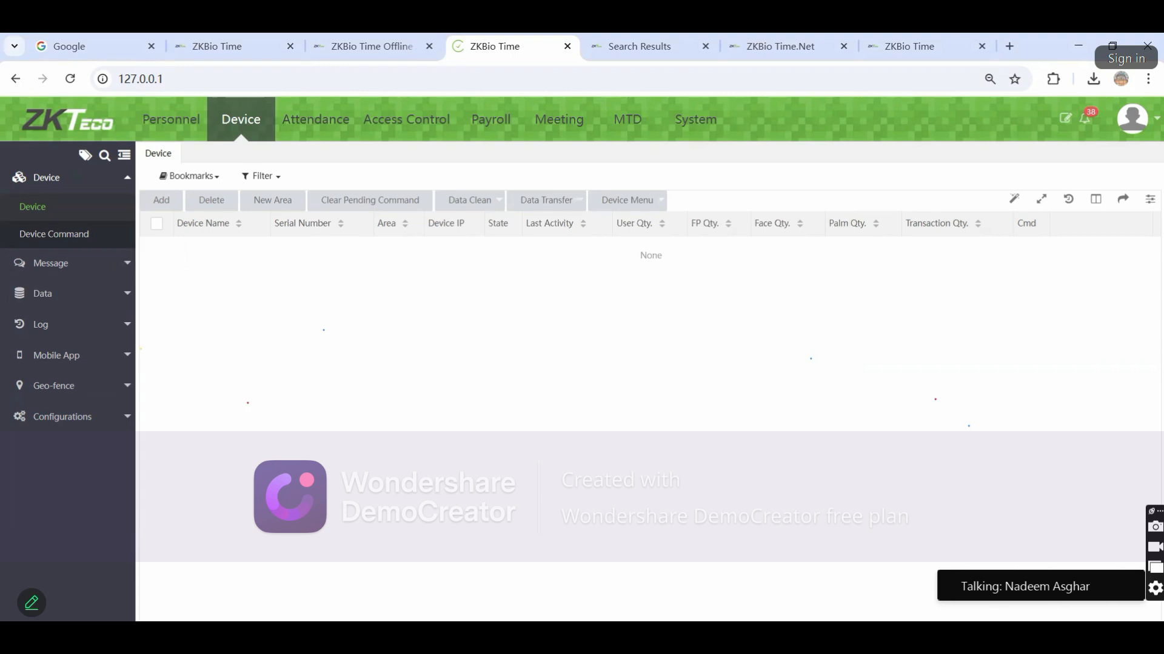
click(951, 634)
double_click(978, 606)
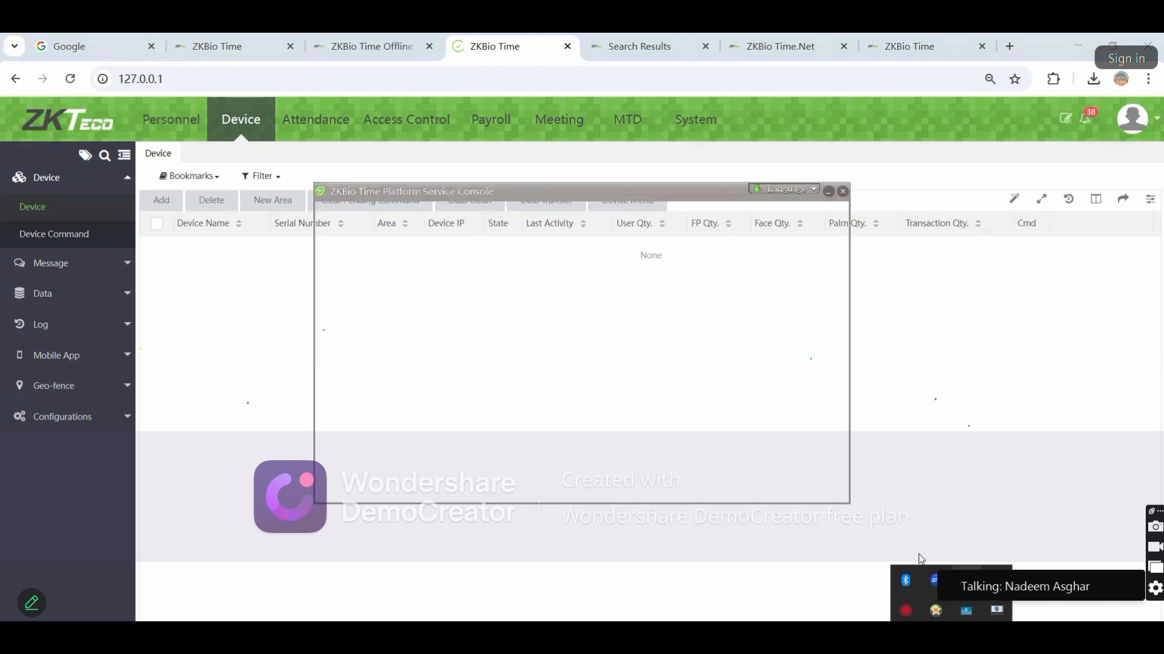
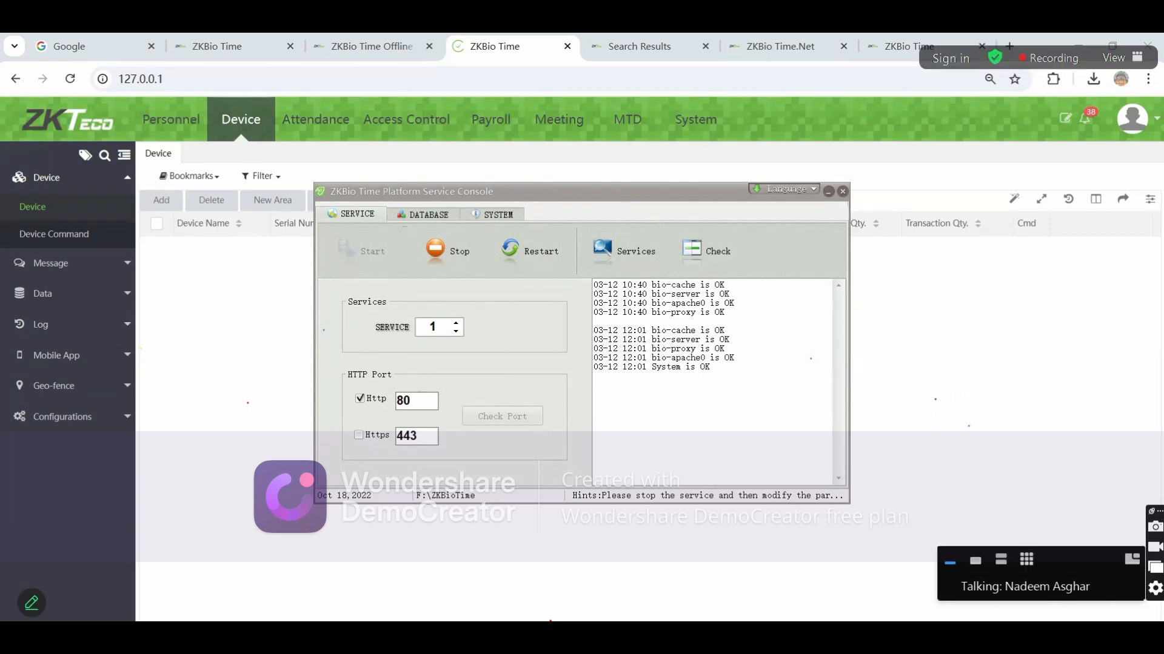
Read the newest meeting chat messages, then minimise the chat to reveal the service console
key(alt+h)
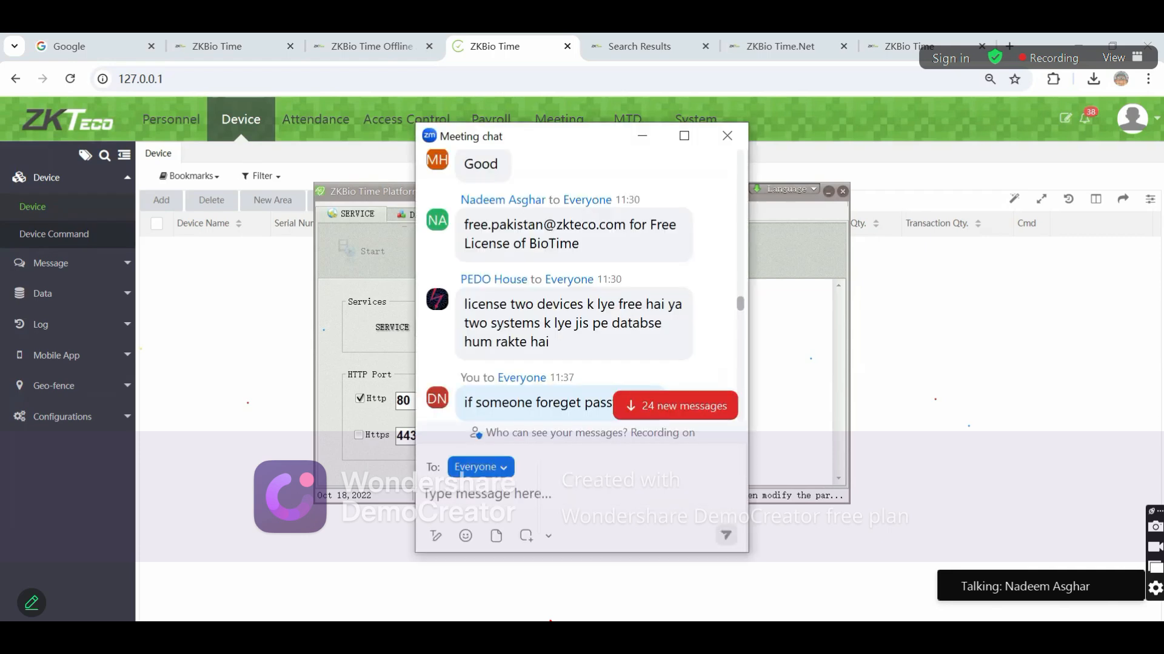
click(642, 406)
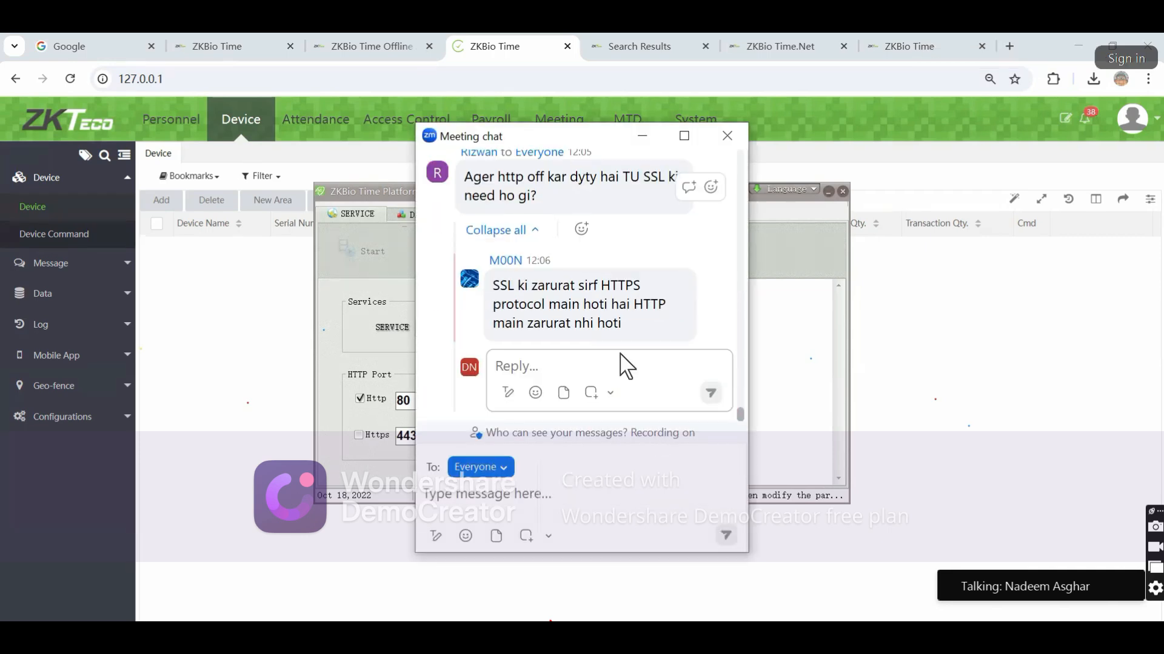
scroll(585, 297, up, 2)
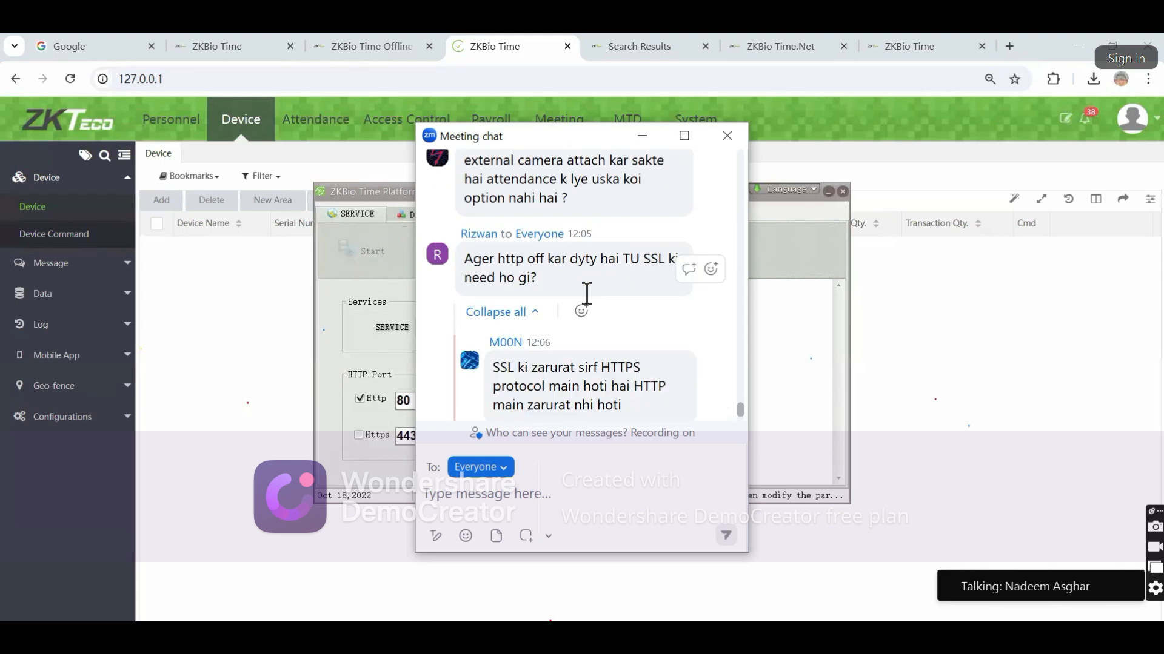
scroll(586, 294, down, 2)
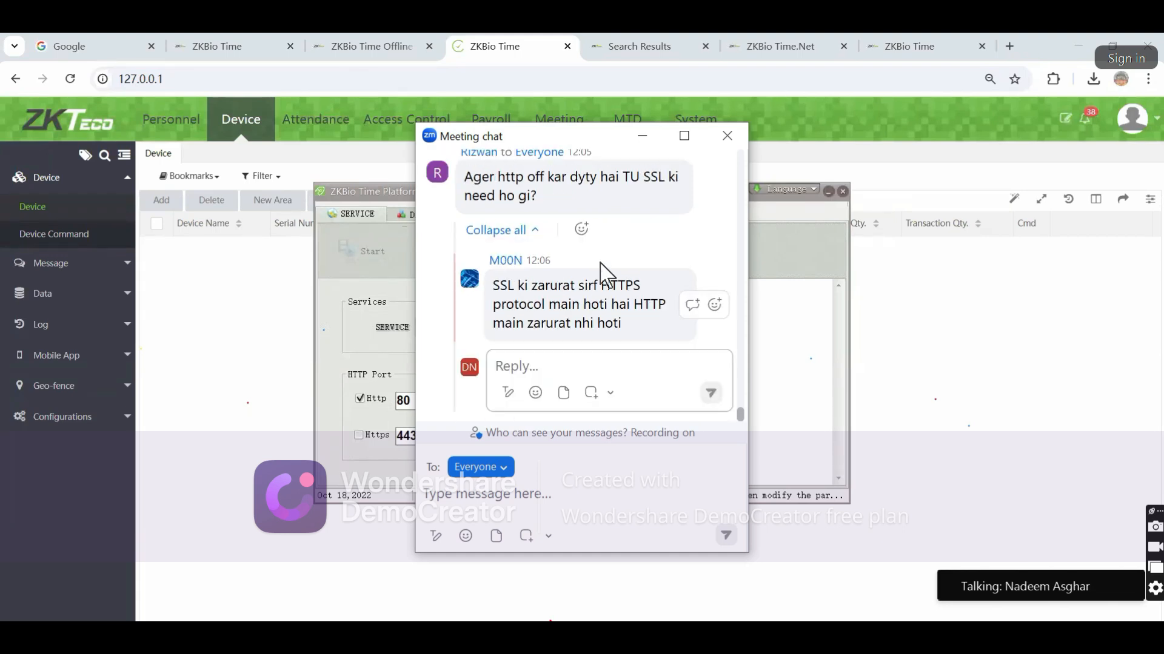
click(641, 136)
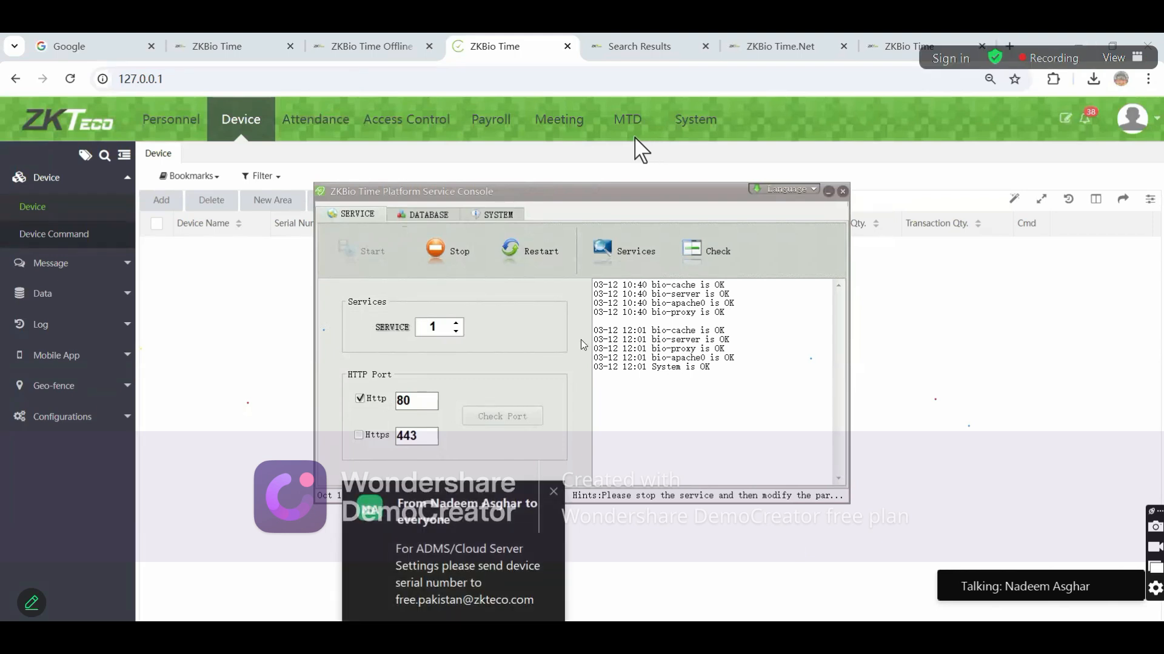
Reopen the meeting chat from the new message alert and scroll back through earlier messages
click(467, 570)
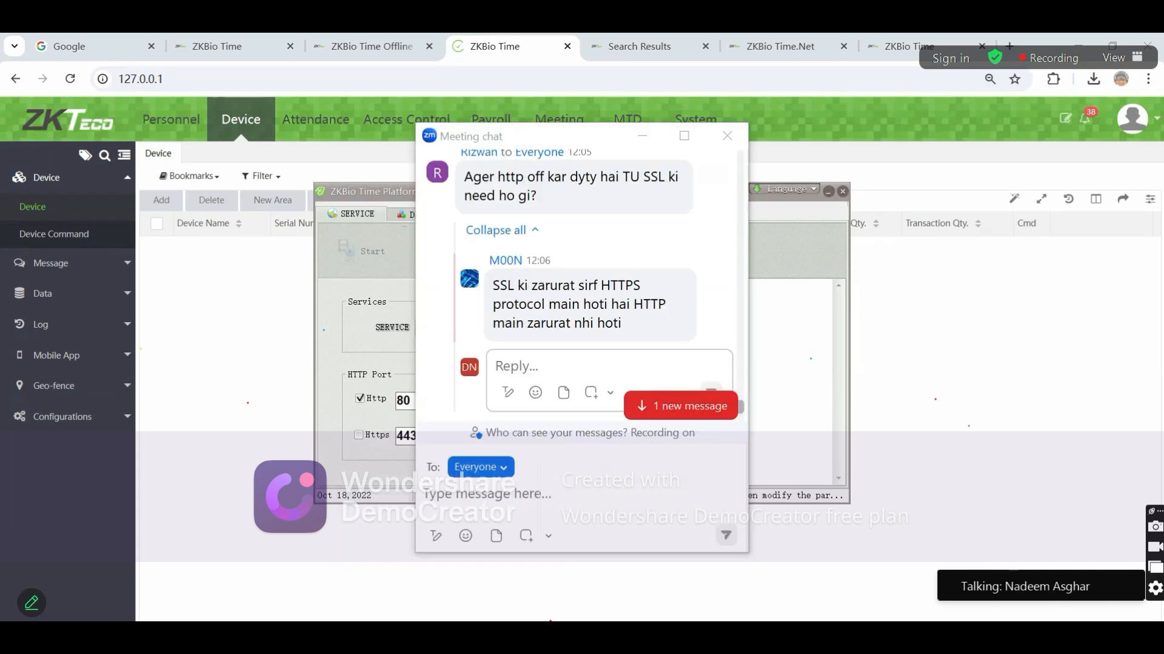
click(727, 136)
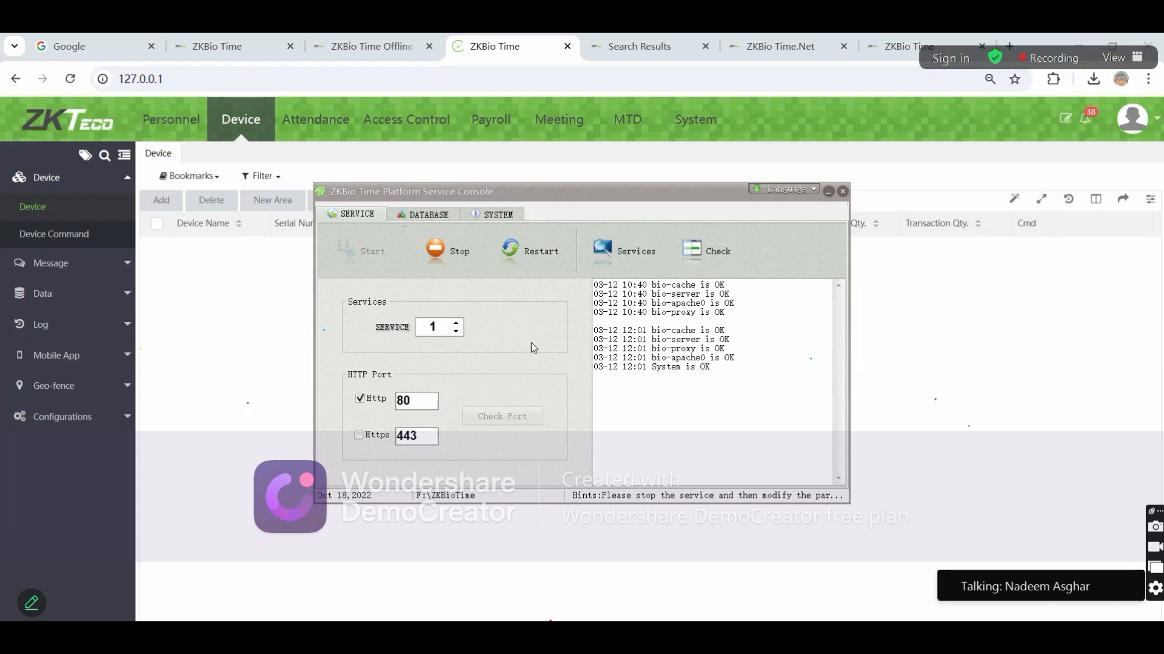
key(alt+h)
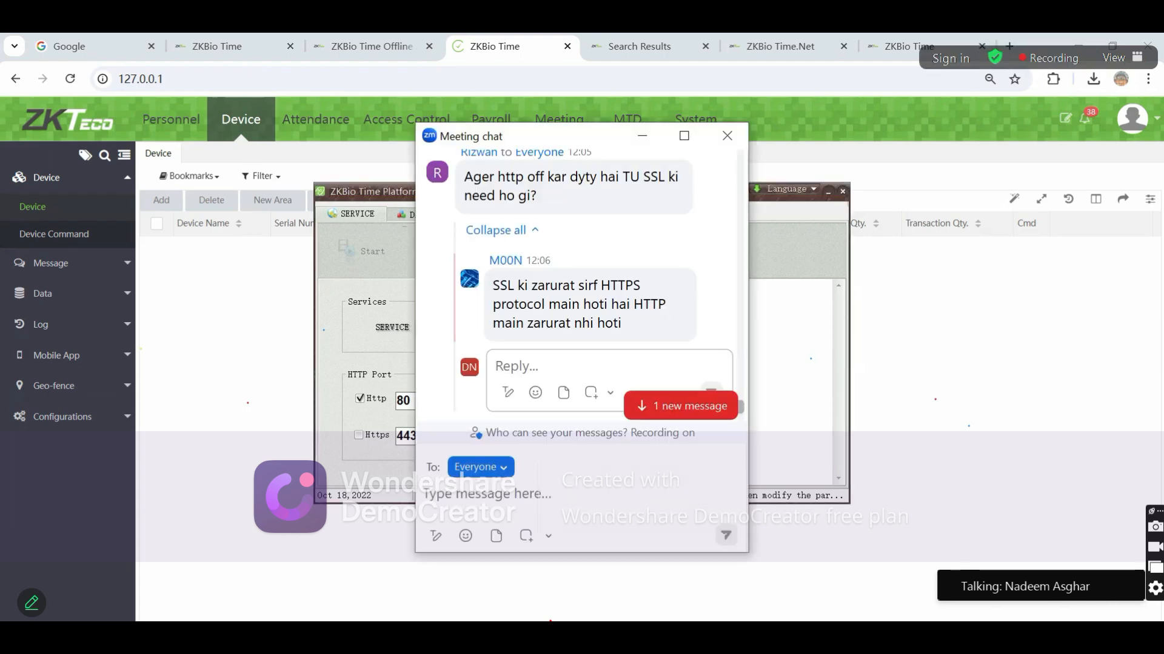
scroll(558, 298, up, 5)
scroll(558, 298, down, 2)
scroll(559, 297, up, 2)
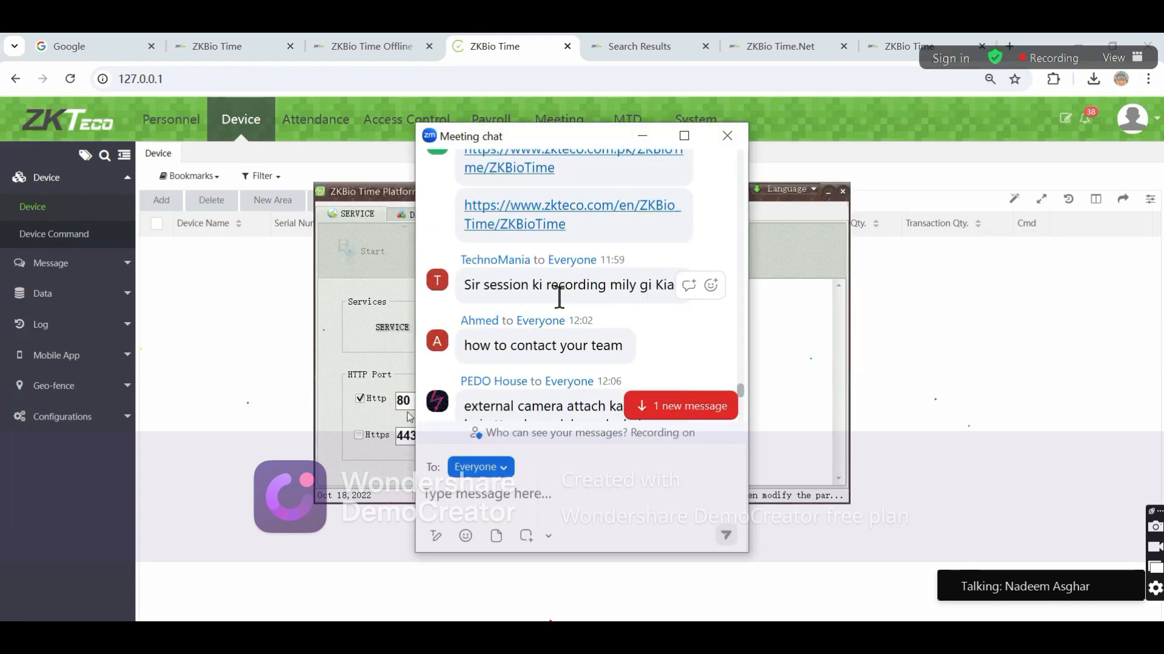
scroll(558, 299, up, 2)
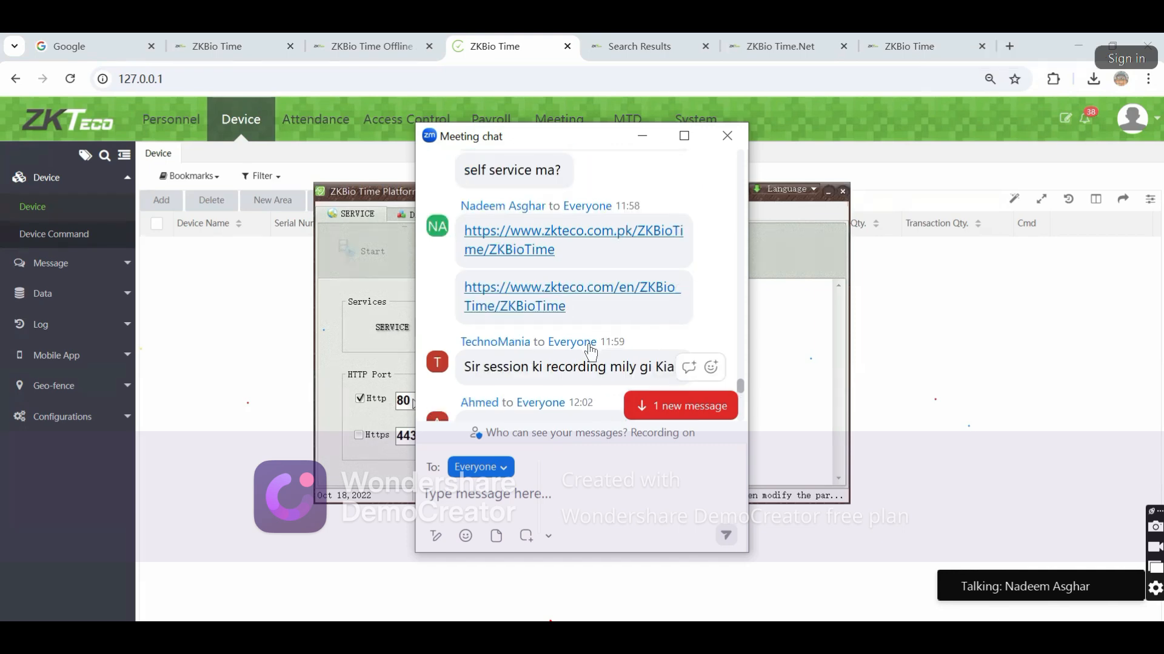
scroll(591, 351, down, 3)
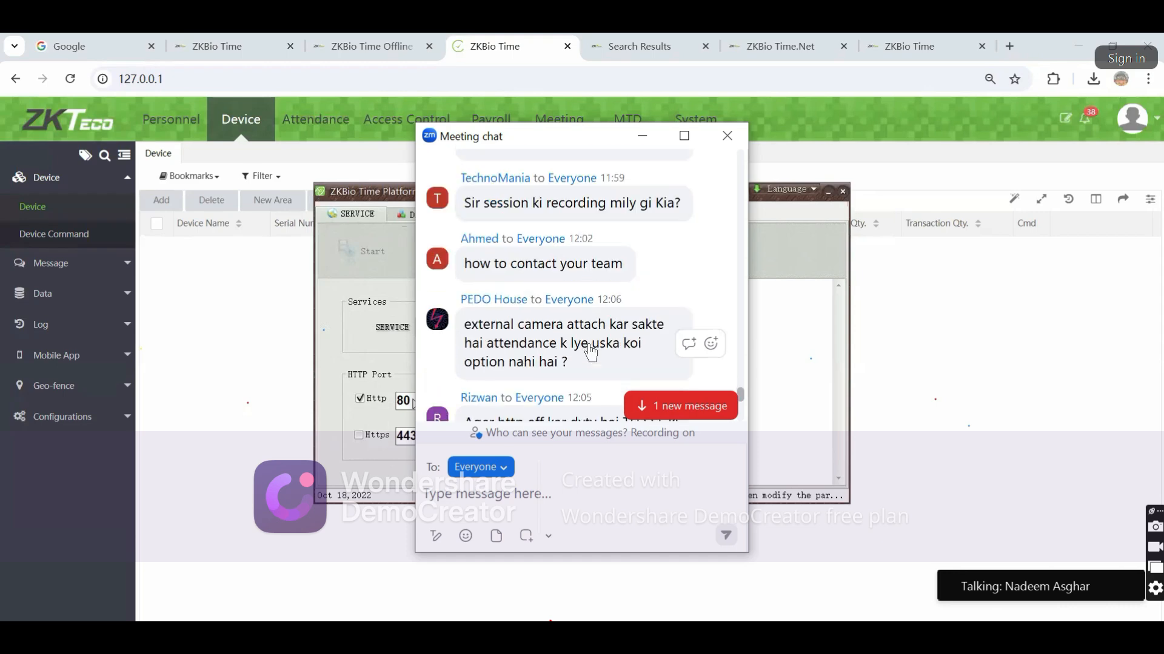
scroll(591, 351, down, 1)
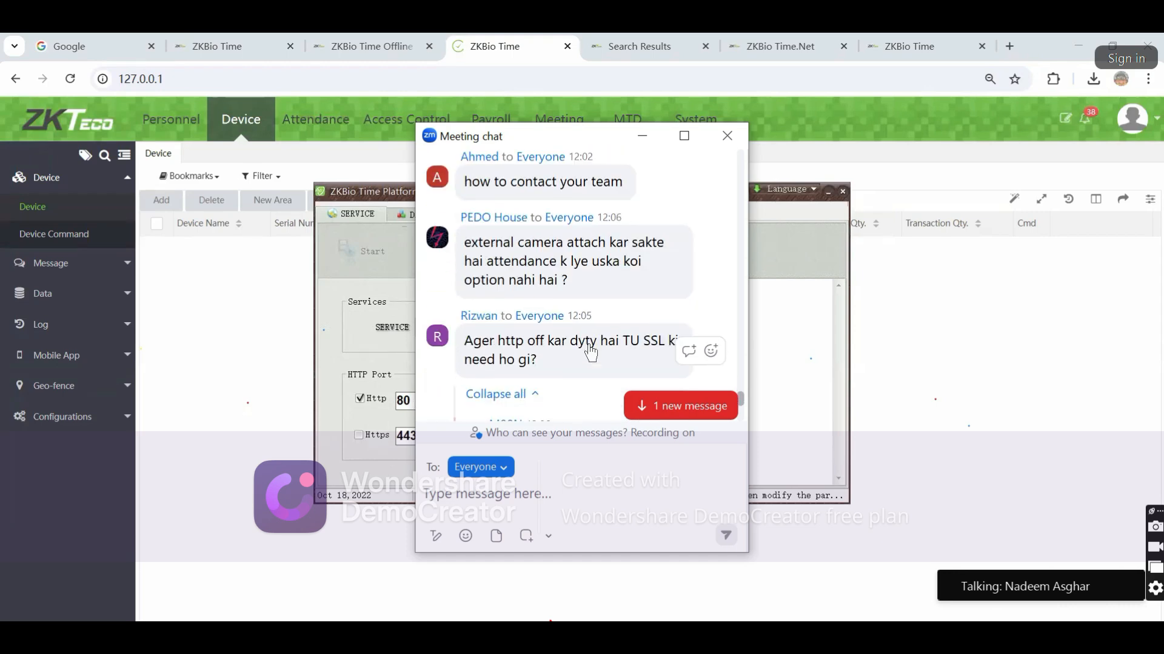
scroll(590, 352, down, 1)
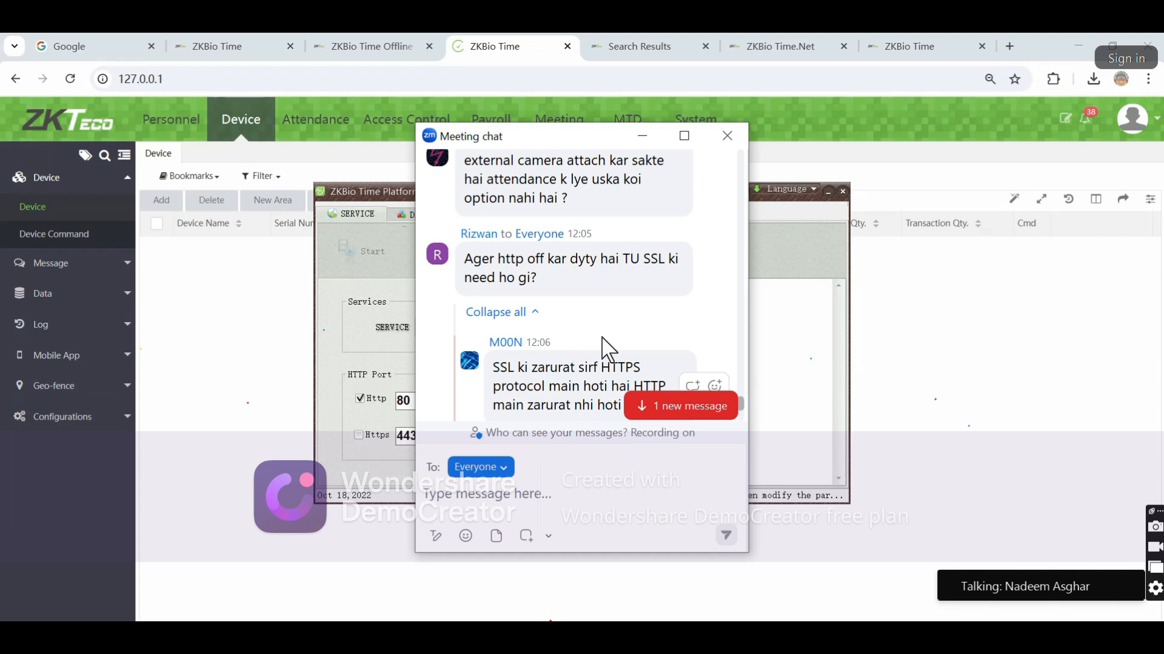
scroll(606, 341, down, 2)
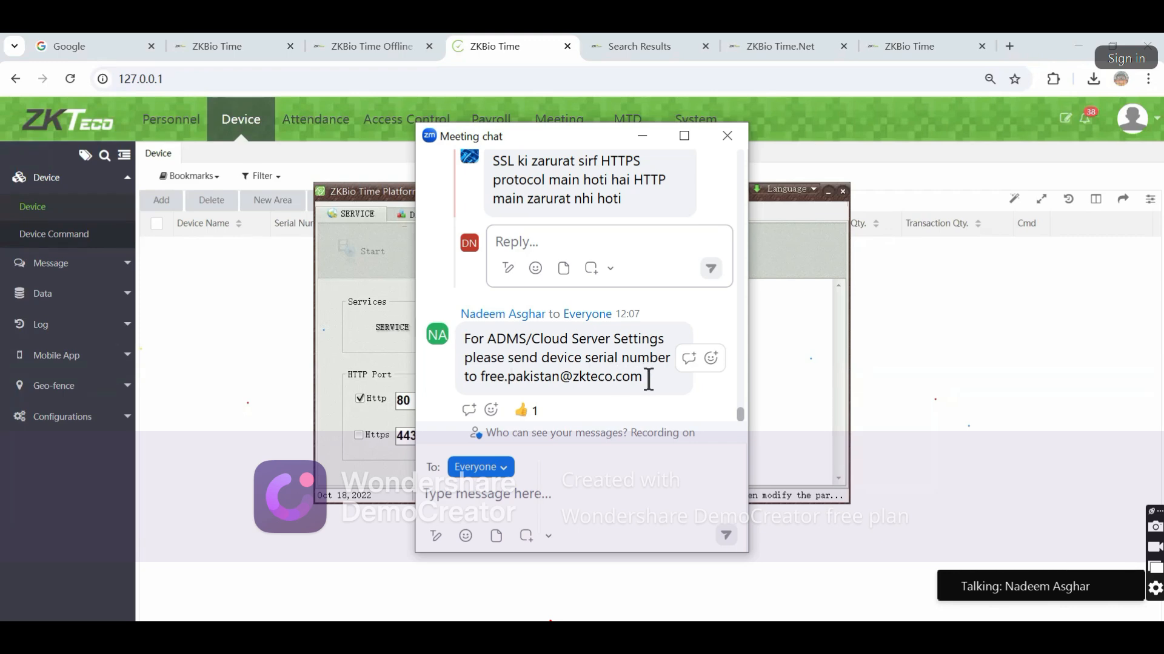
Minimise the chat, select 'System is OK' in the console log, and bring up the Start menu
drag(612, 377, 470, 338)
click(525, 358)
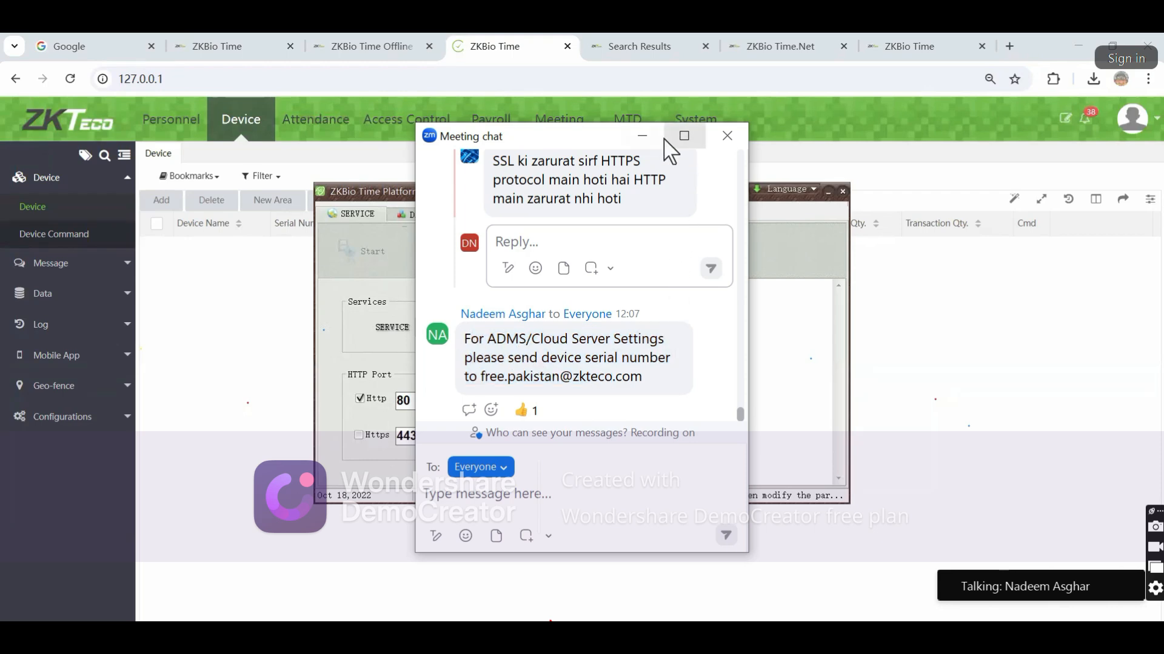
click(643, 136)
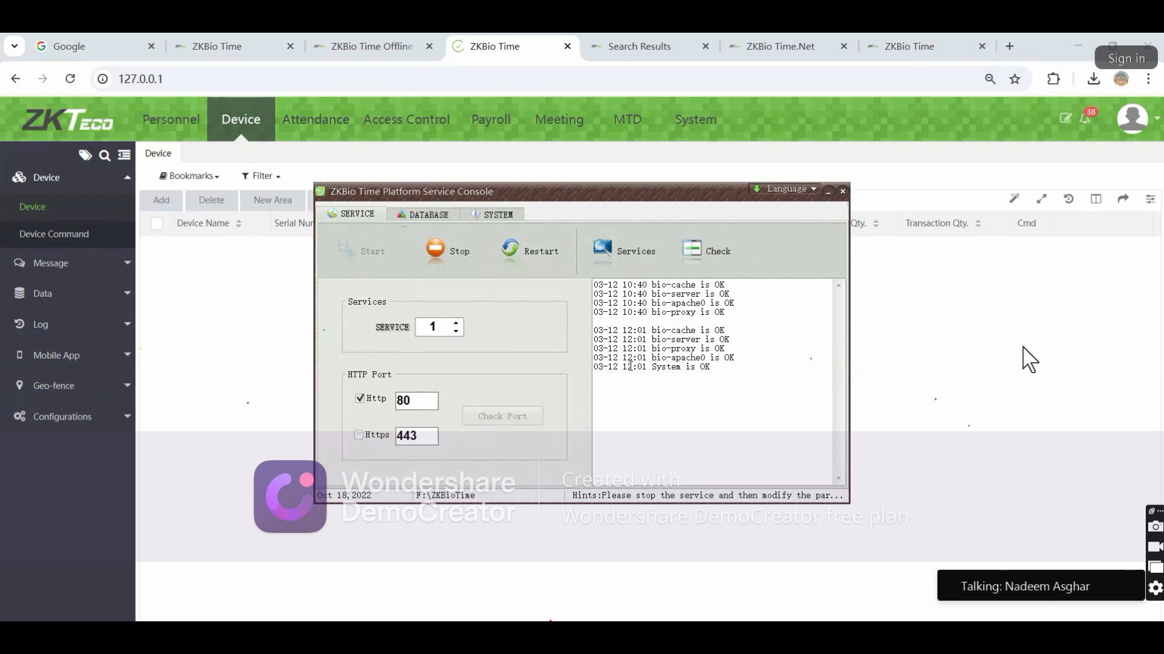
drag(623, 366, 524, 436)
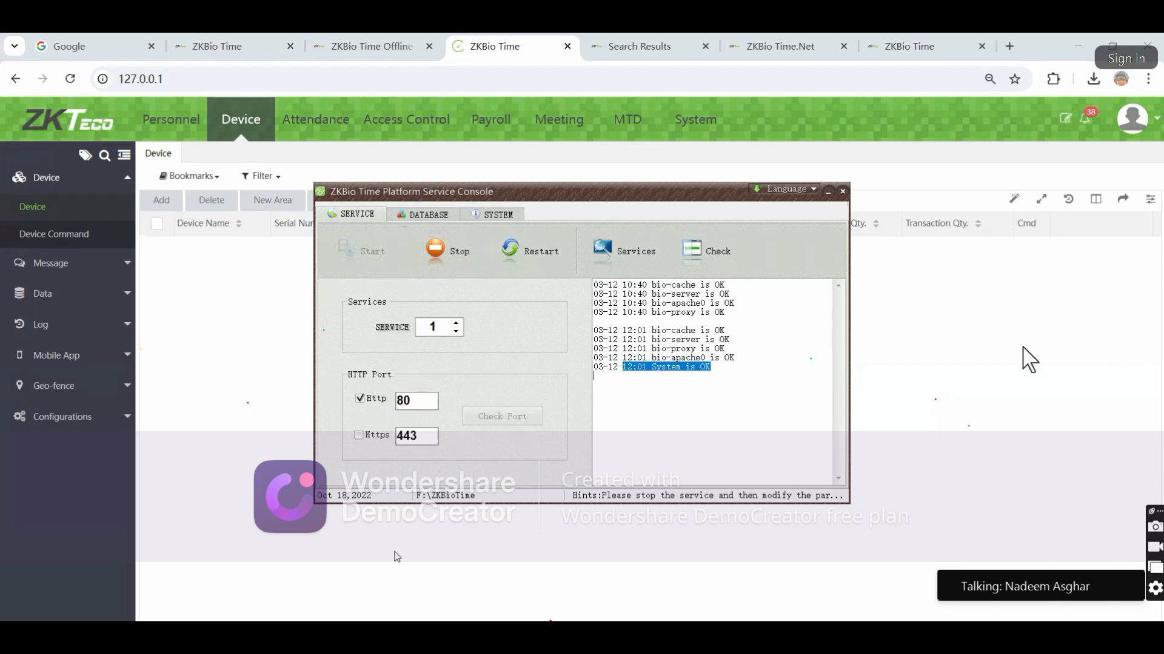
key(super)
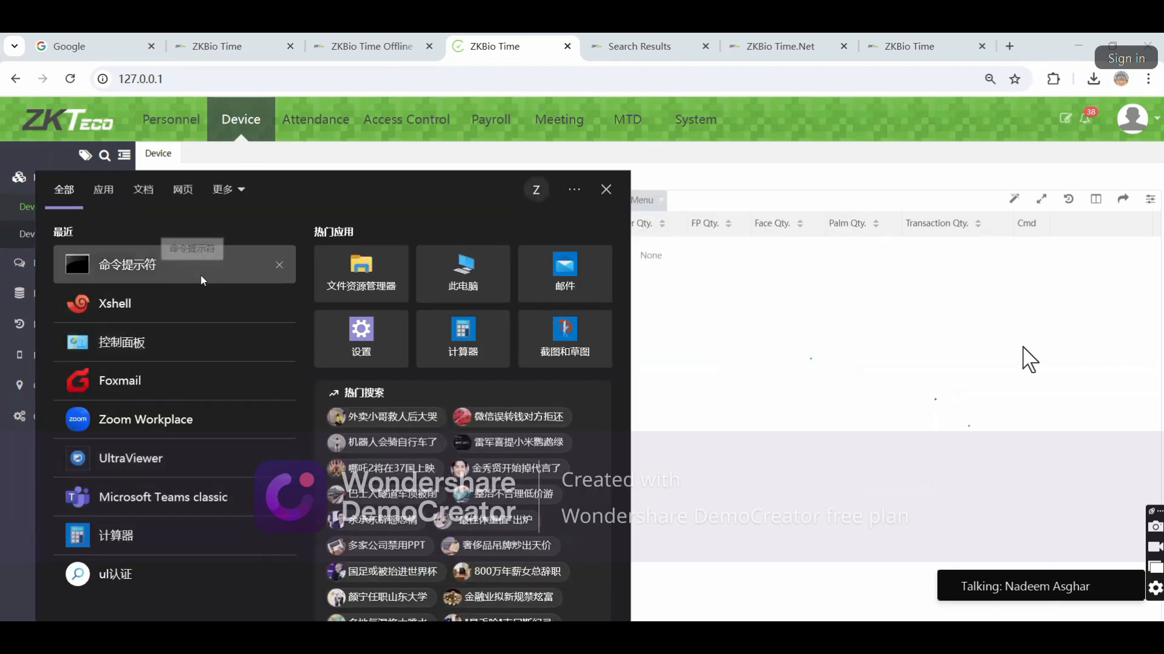
Run ipconfig in Command Prompt to show IPv4 192.168.18.23, then return to the service console
click(200, 271)
text(ipconfig)
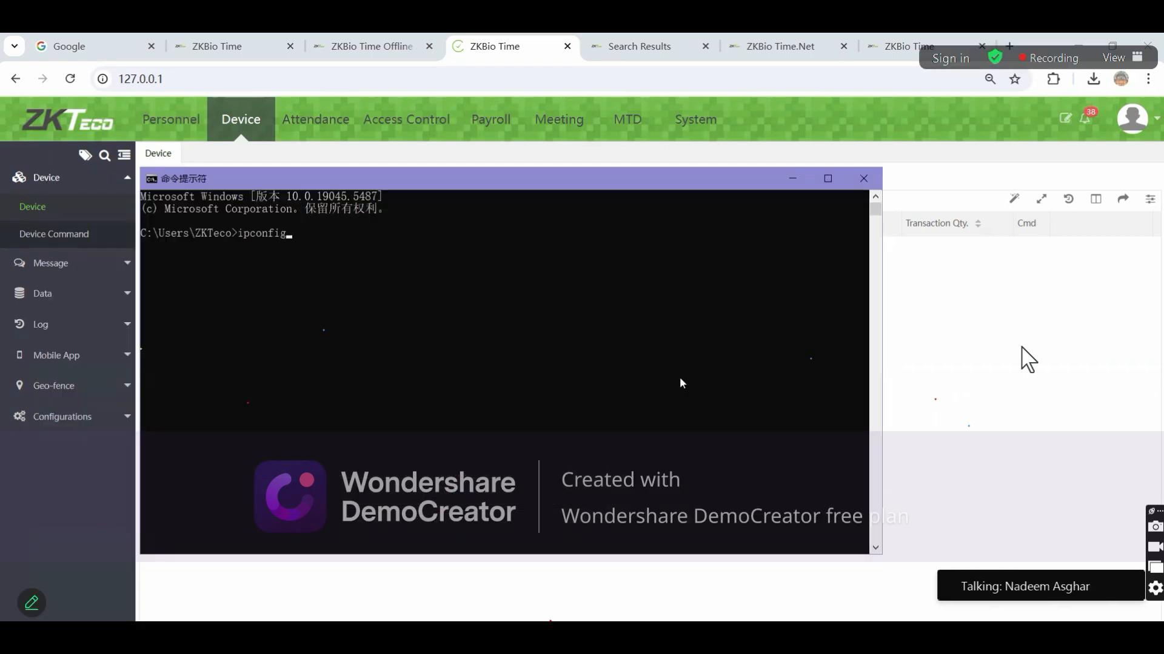
key(Return)
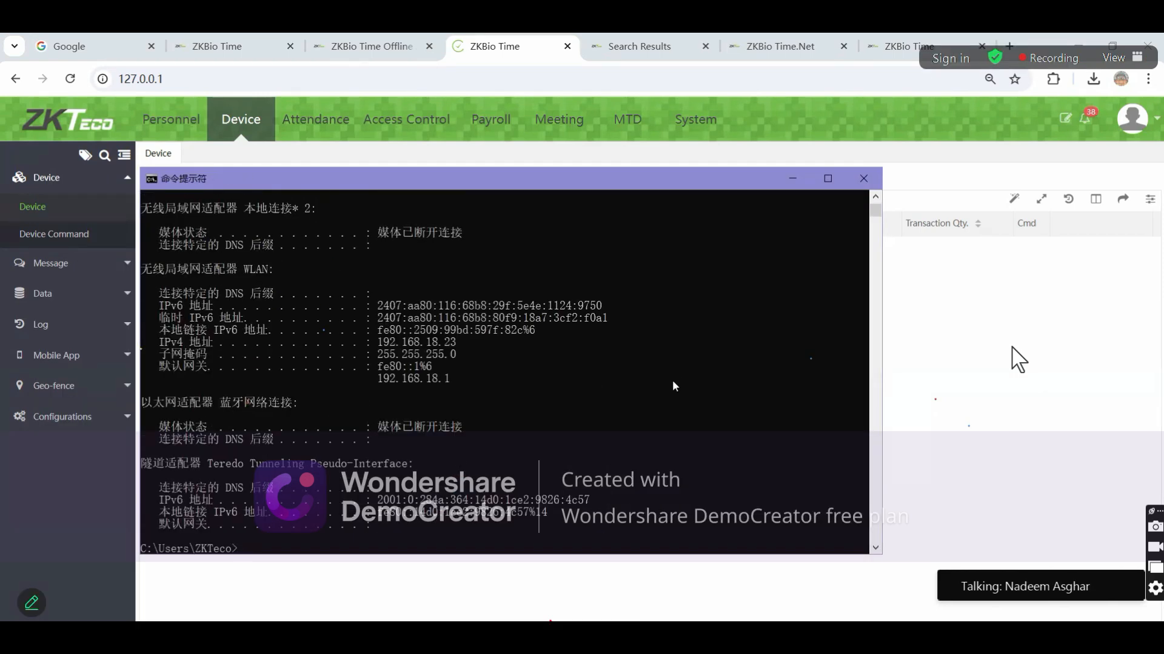
drag(379, 342, 462, 345)
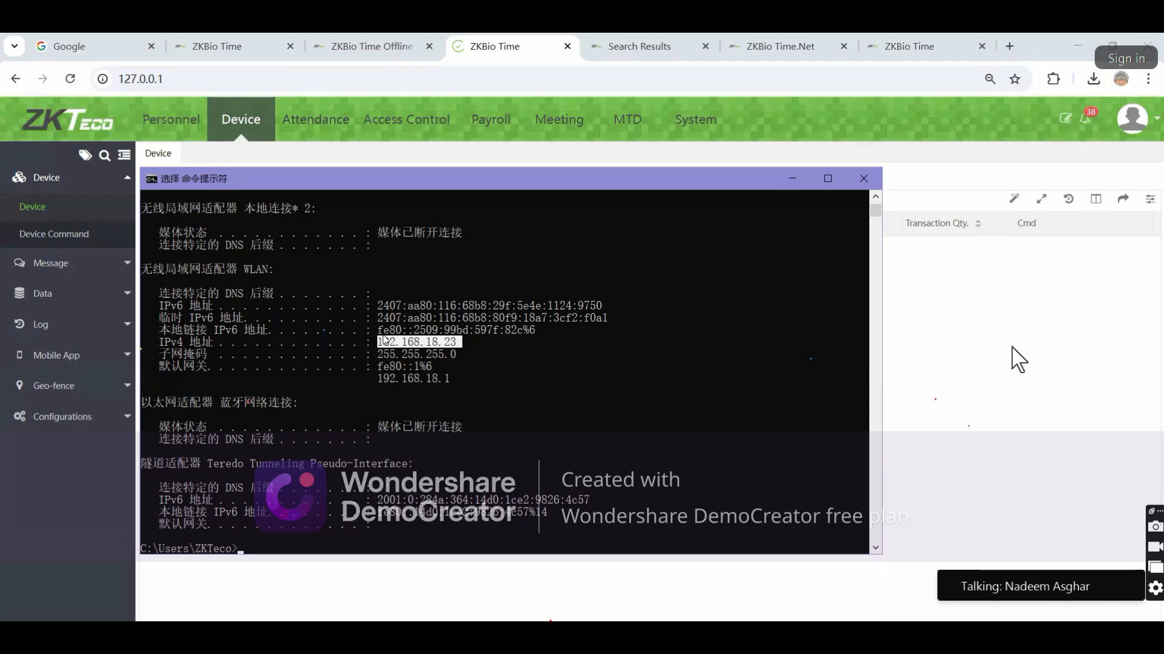
key(alt+Tab)
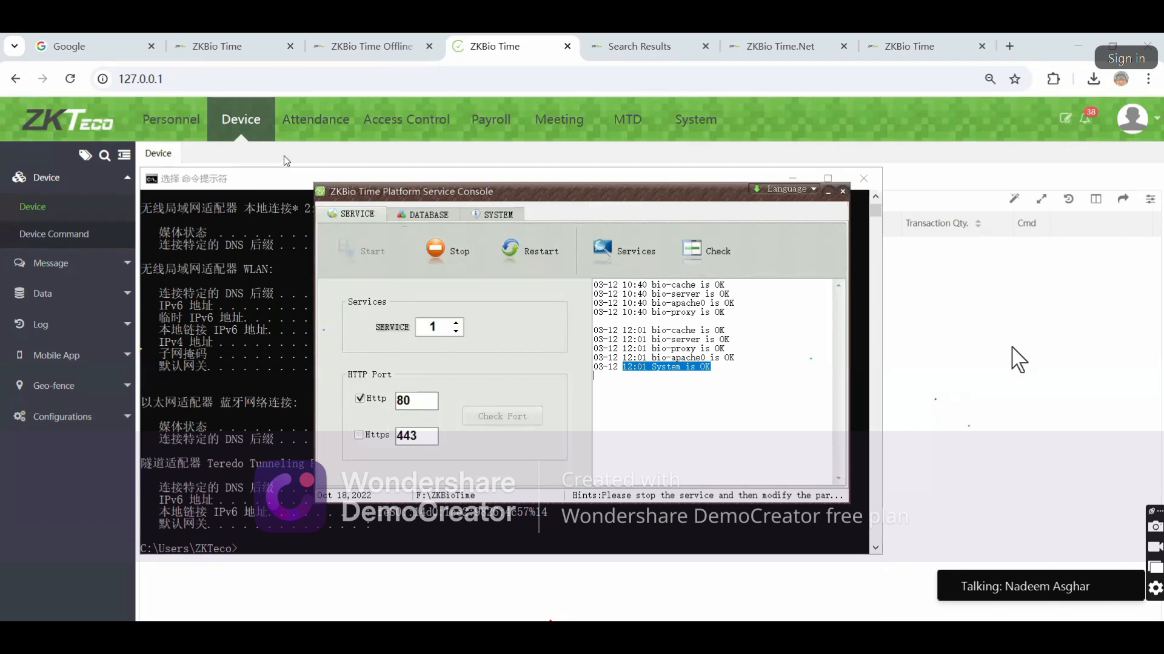
Bring the ZKBio Time Device page in Chrome in front of the console windows
click(284, 155)
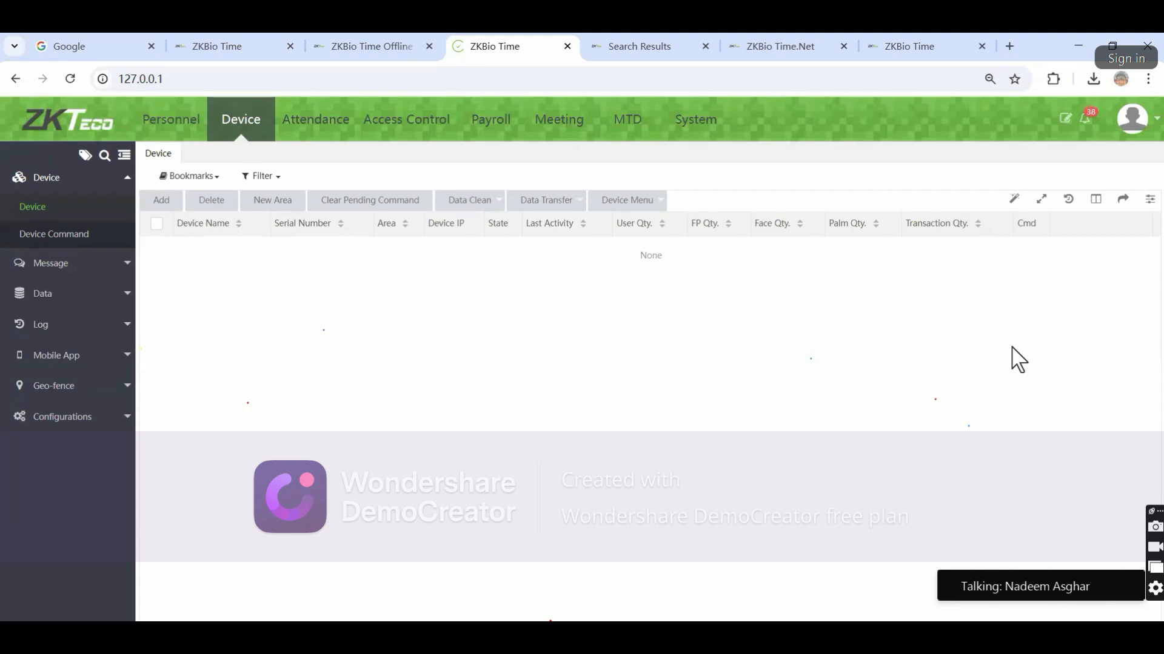
Switch to the Zoom meeting window from its taskbar preview
mouse_move(576, 643)
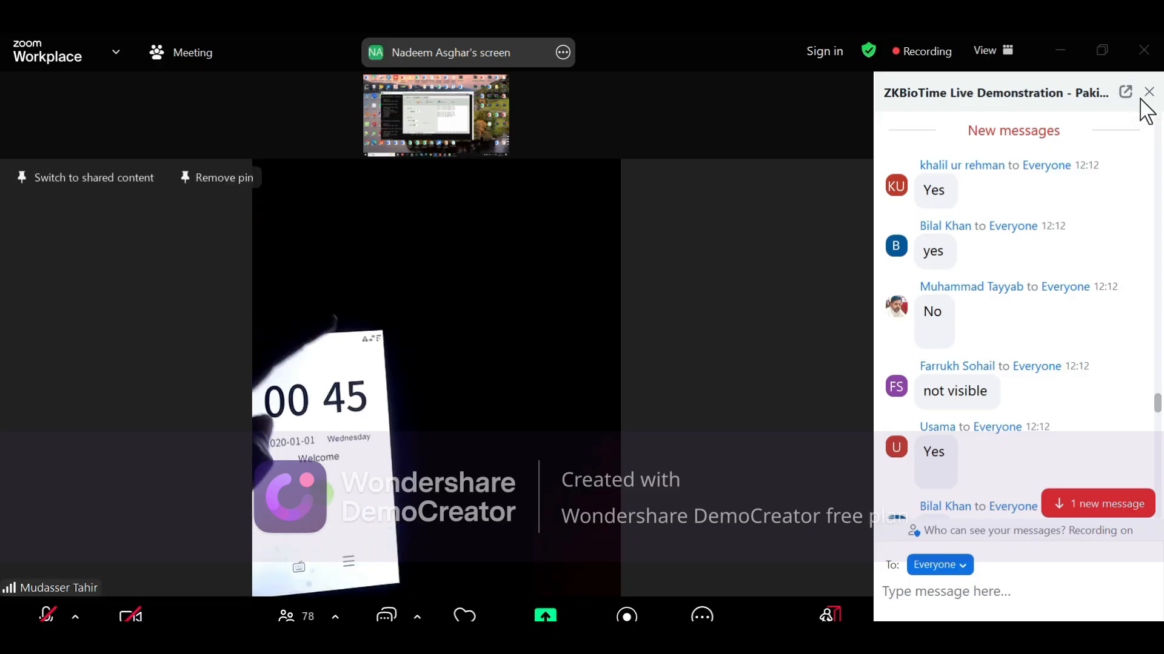
click(1149, 93)
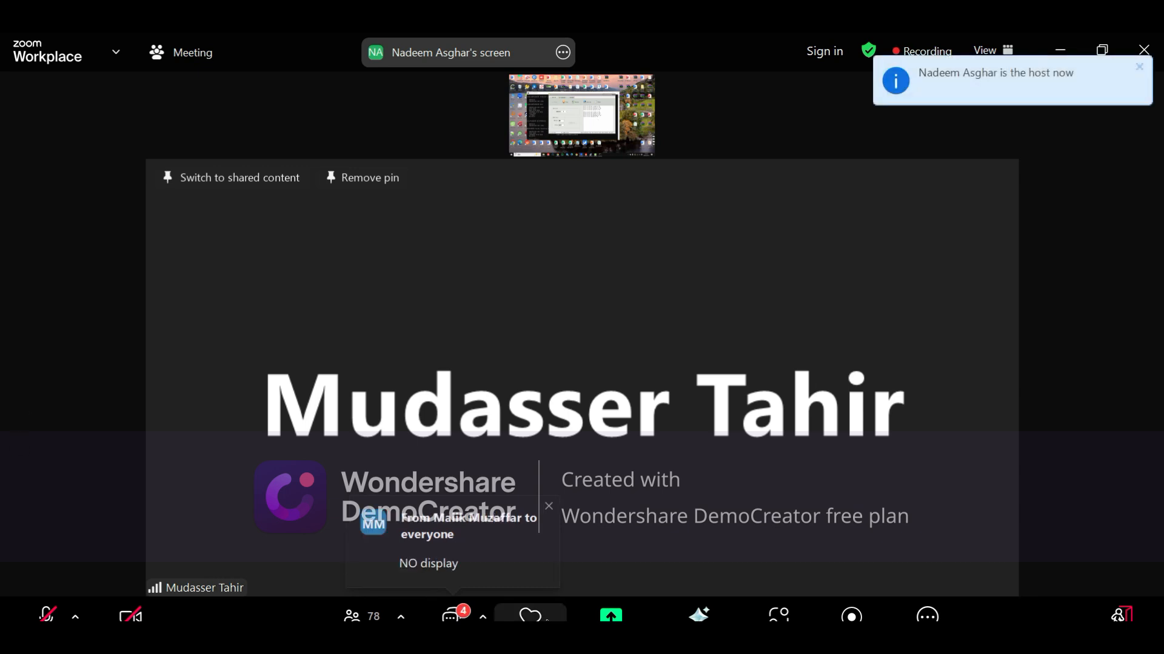
Open the meeting chat, read back through earlier questions, and jump to the newest device auto push messages
click(480, 579)
scroll(1112, 390, up, 15)
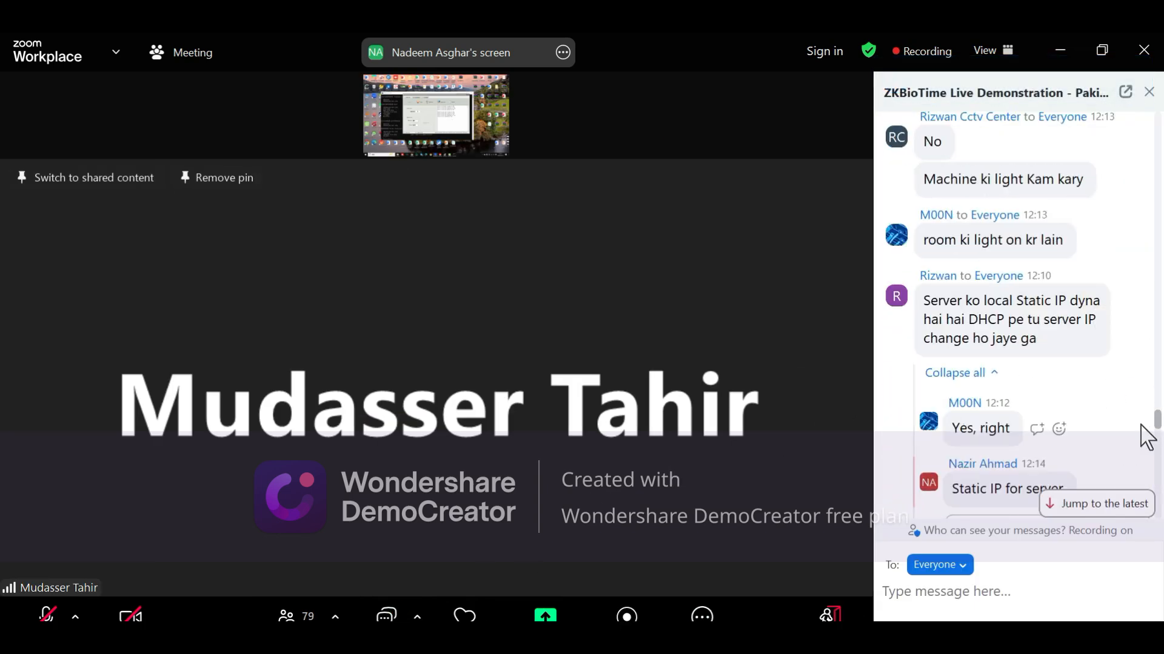
drag(1156, 424, 1158, 334)
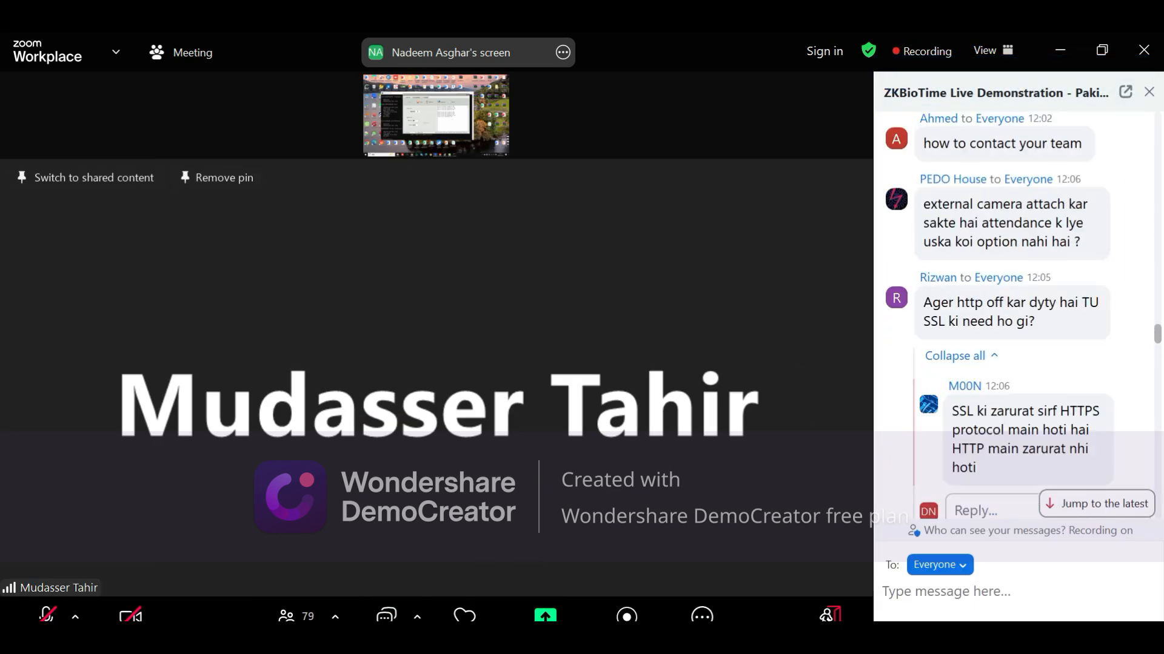
scroll(1068, 385, down, 3)
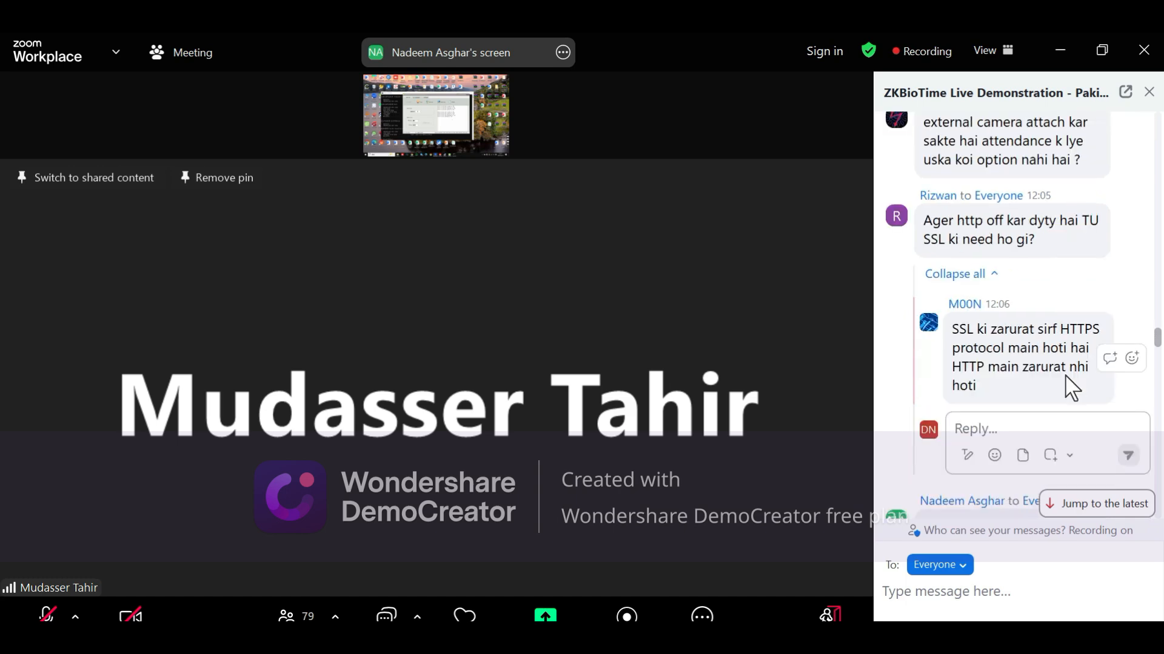
scroll(1069, 388, down, 3)
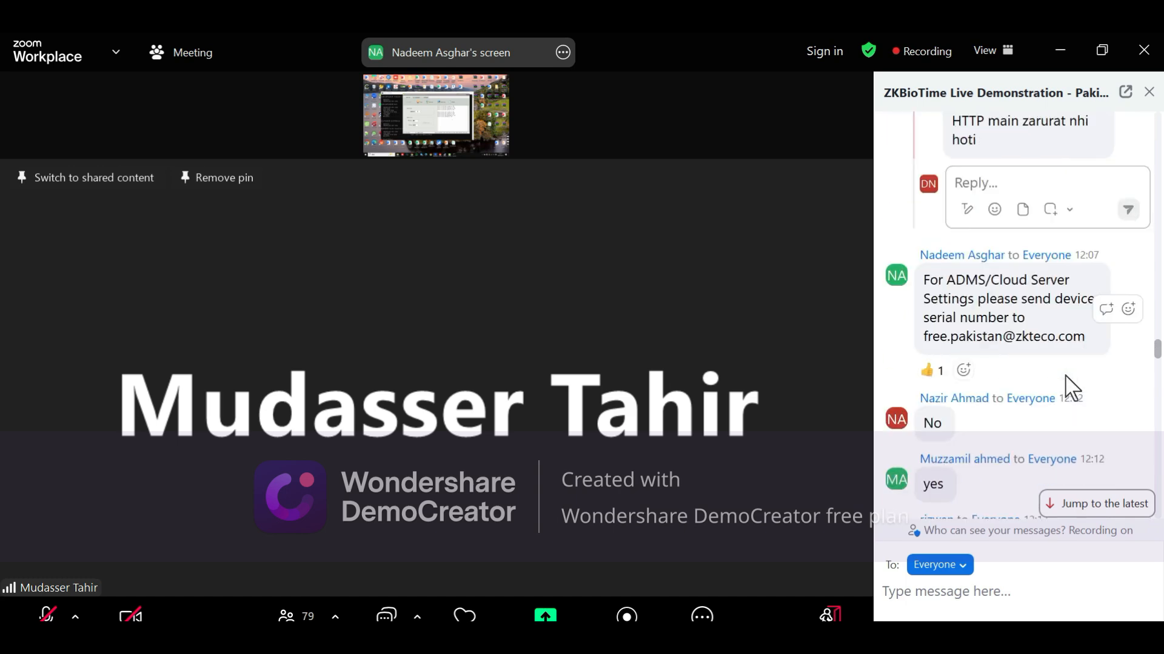
scroll(1067, 388, up, 10)
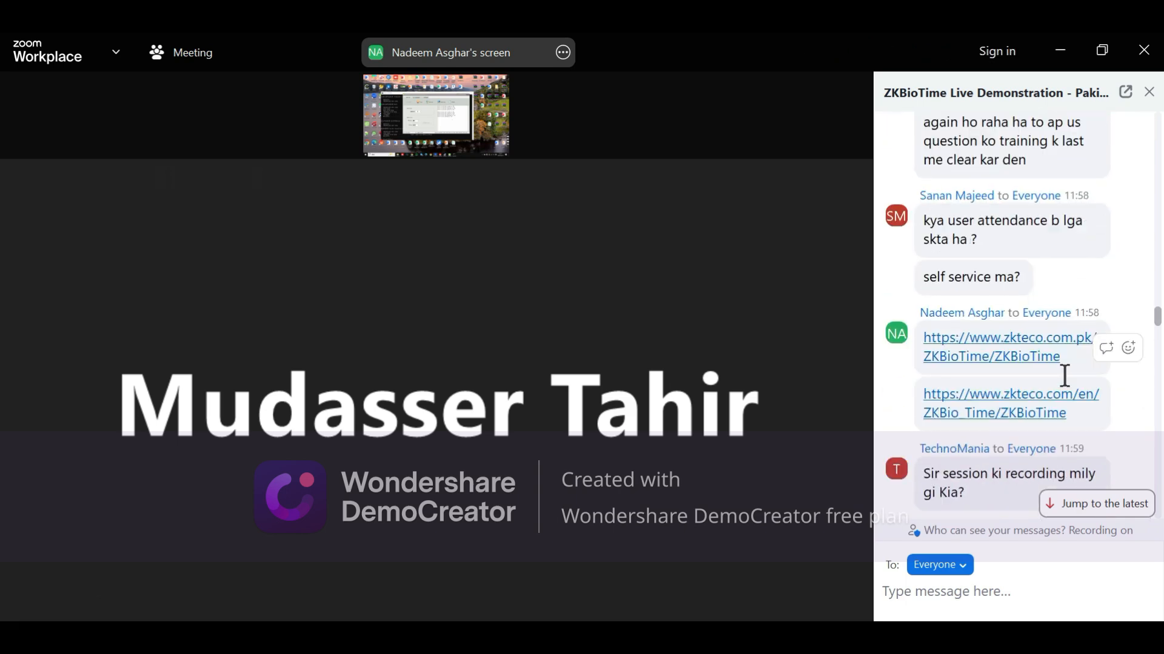
scroll(1065, 375, up, 6)
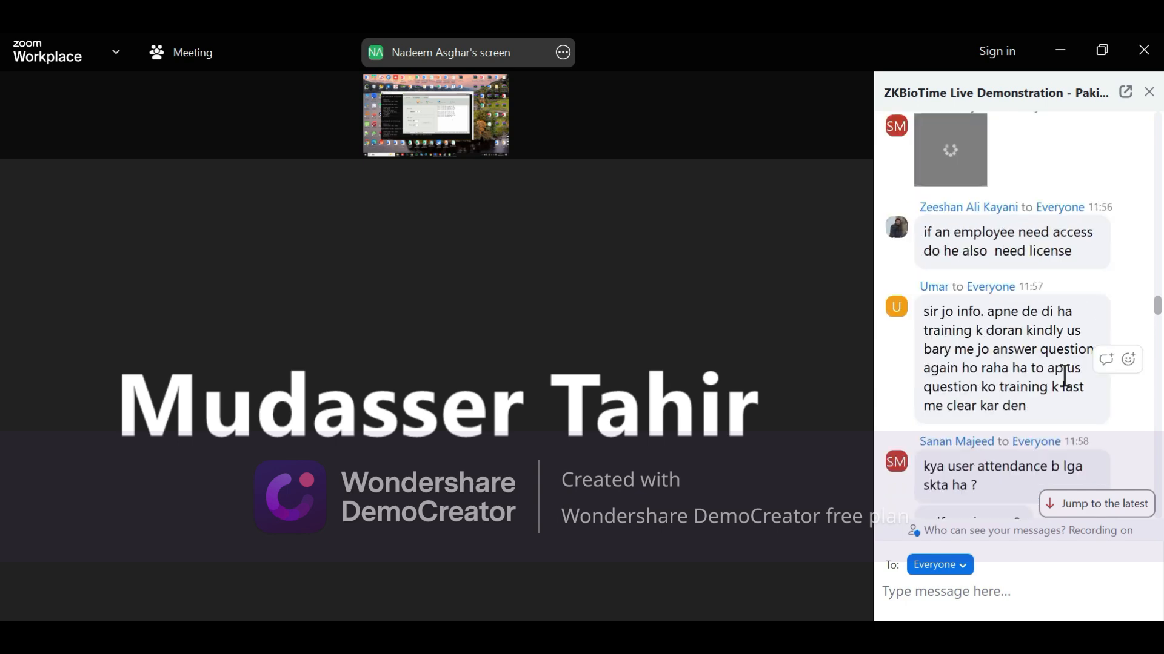
scroll(1065, 376, up, 3)
scroll(1065, 376, up, 10)
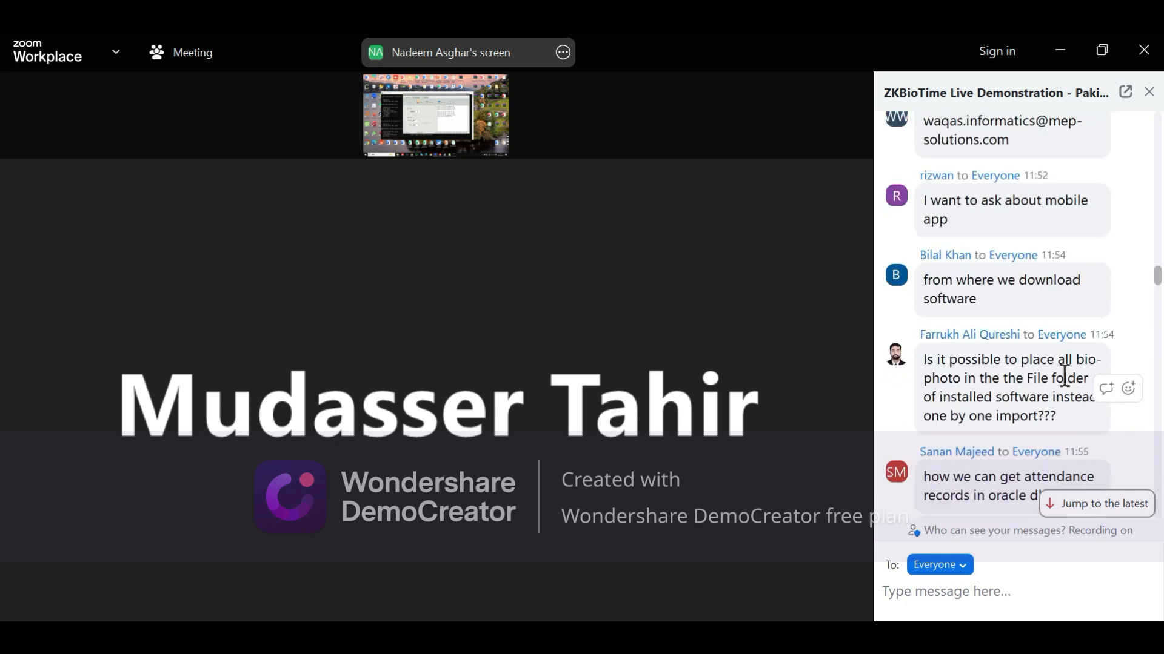
scroll(1064, 376, up, 1)
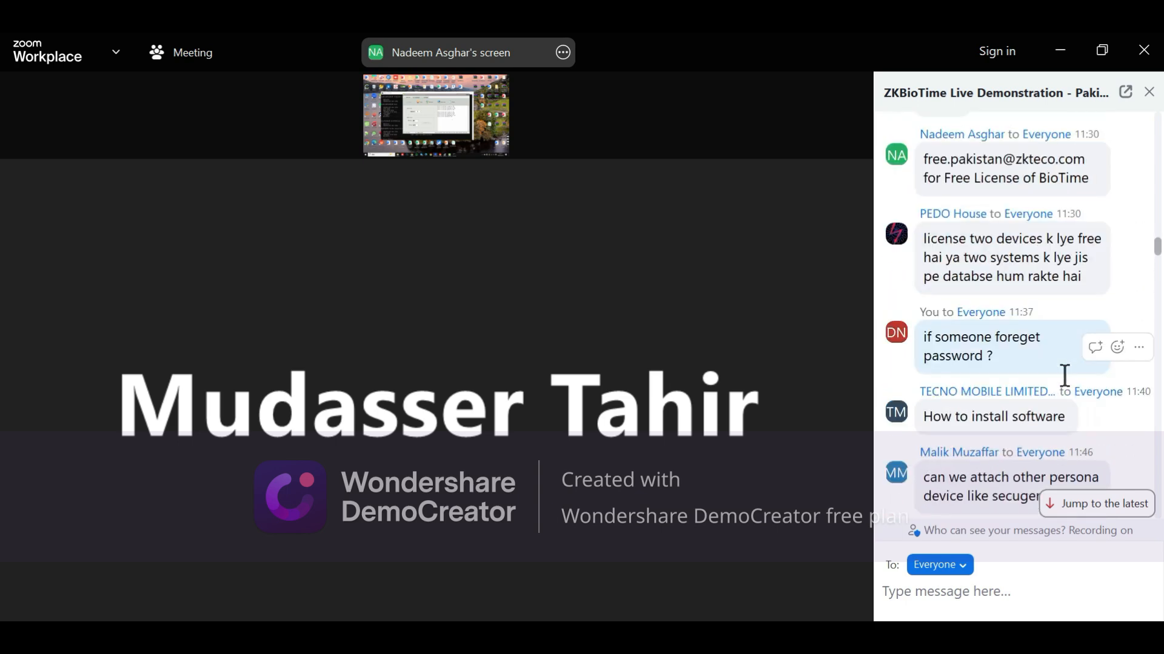
scroll(1065, 376, down, 1)
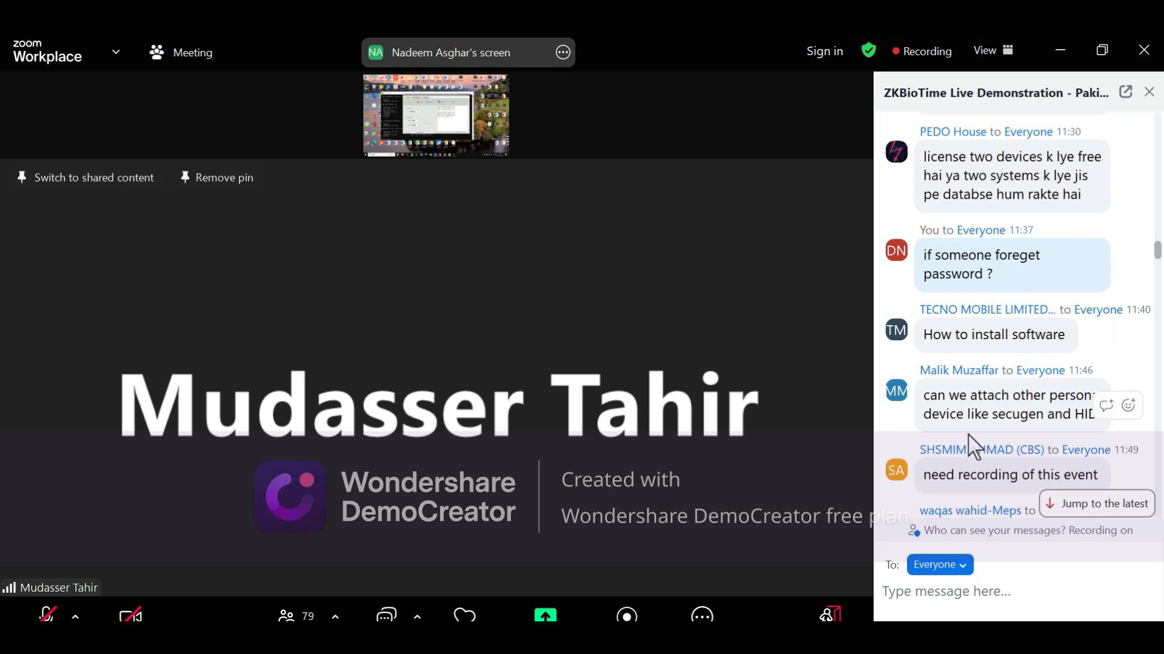
scroll(1012, 512, down, 1)
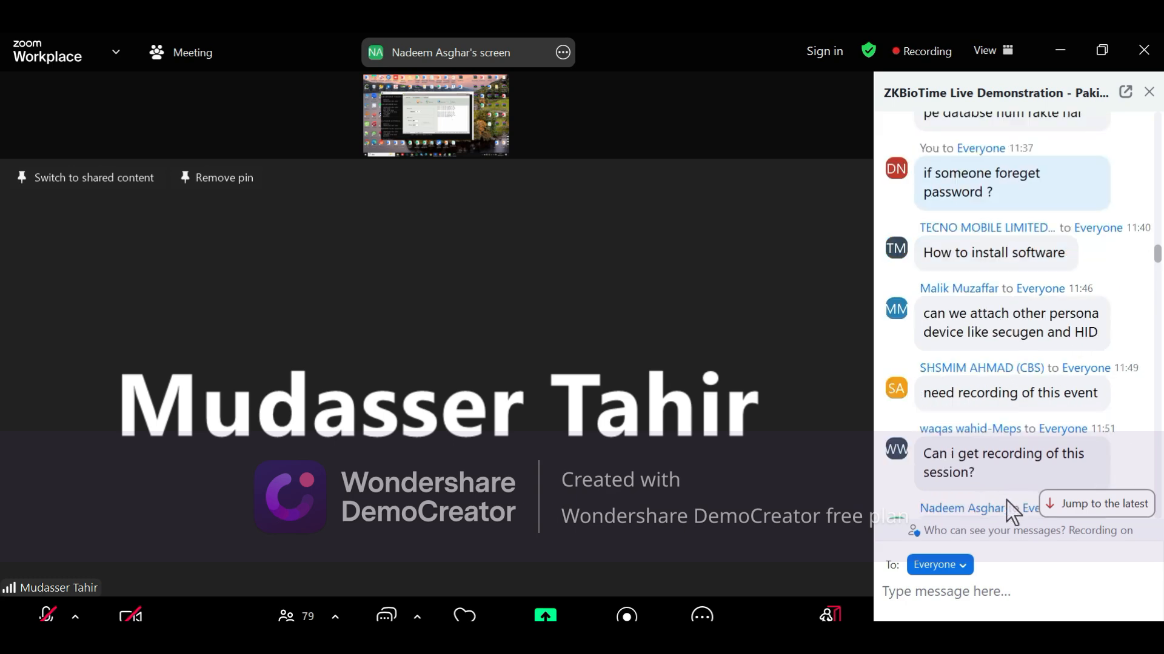
scroll(1011, 512, down, 1)
scroll(1010, 512, down, 10)
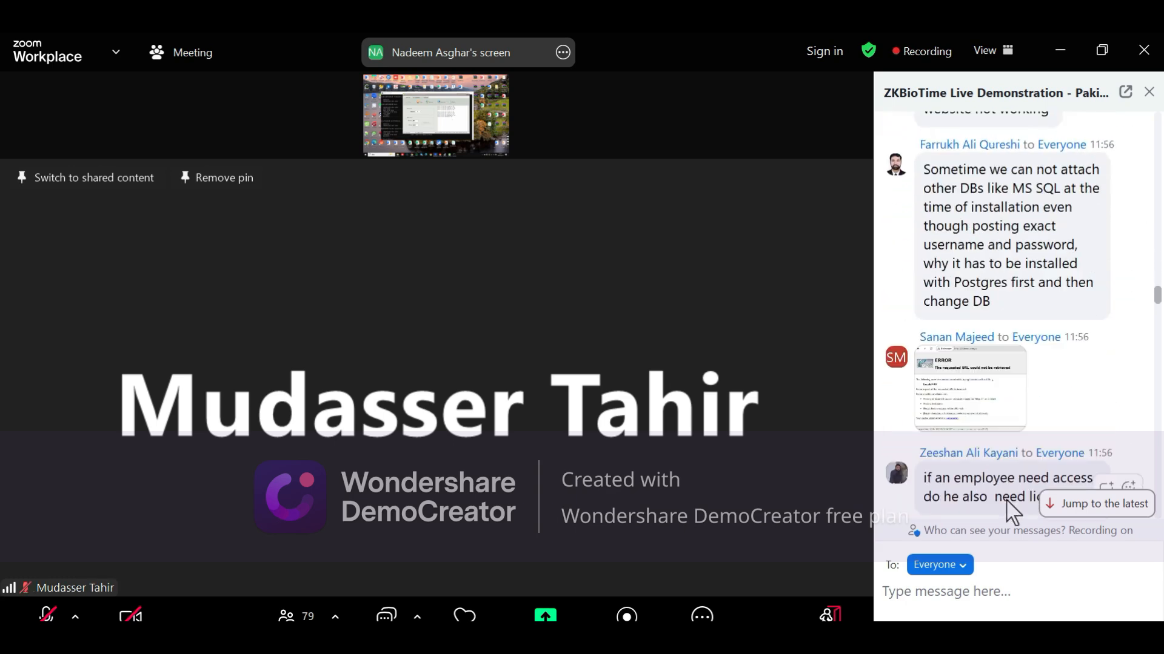
click(1083, 503)
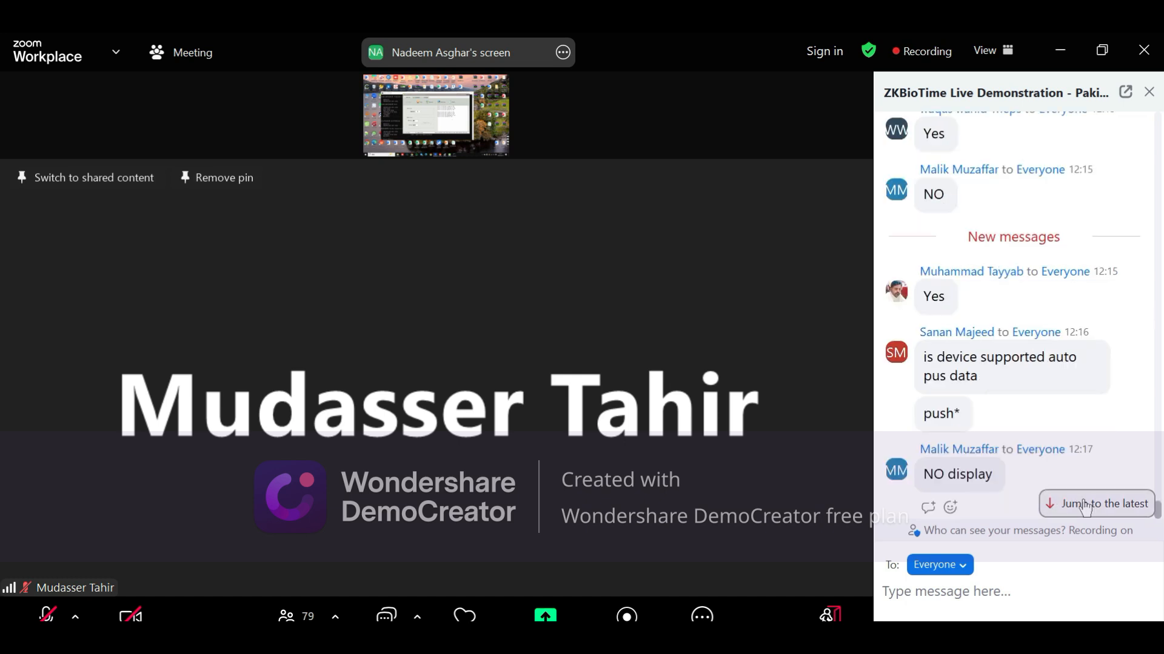
Close the chat panel and toggle the meeting video to full screen and back
click(1149, 92)
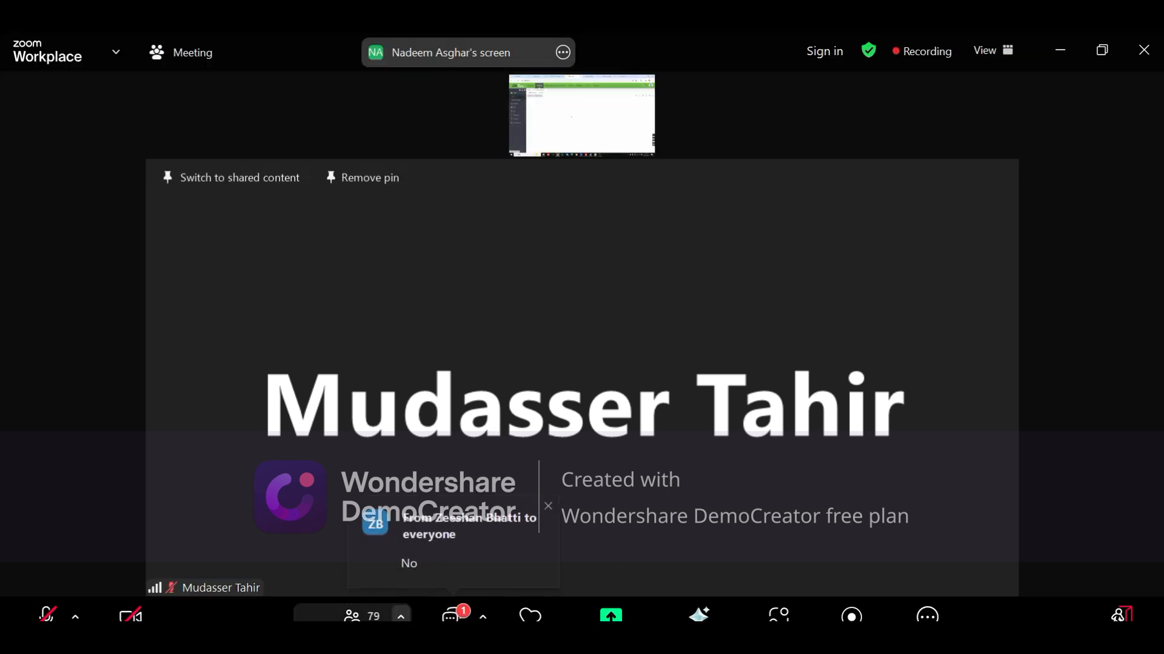
double_click(592, 104)
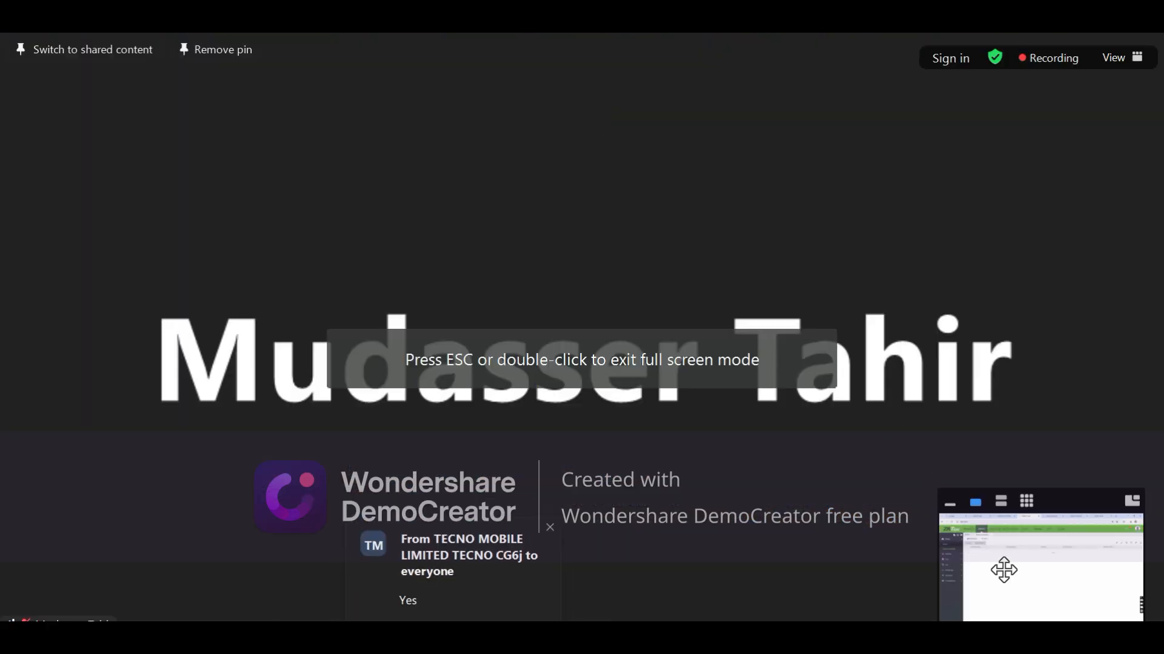
double_click(586, 333)
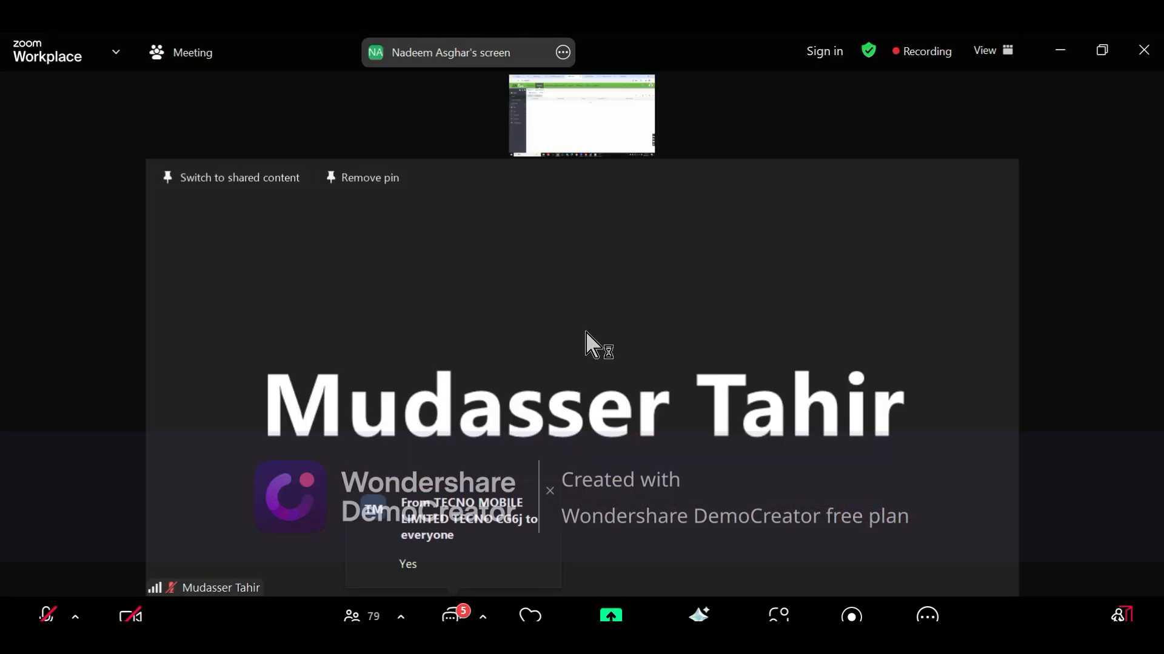
Show the participant gallery, pin one attendee's camera video, and page forward to the last participants
click(260, 52)
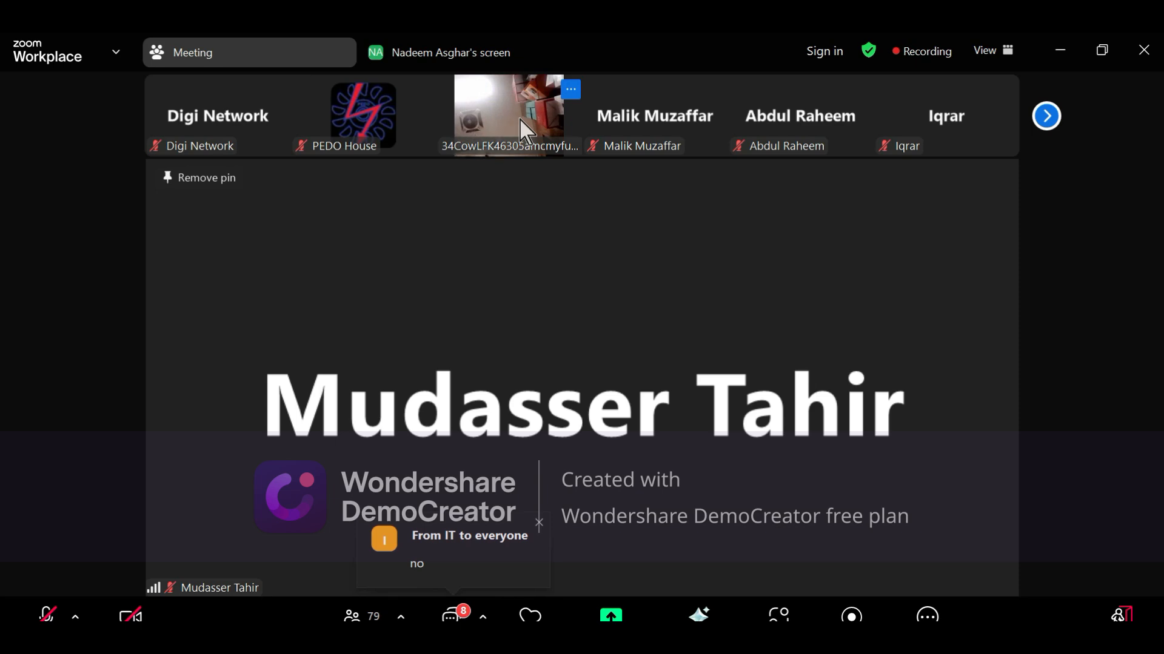
double_click(513, 124)
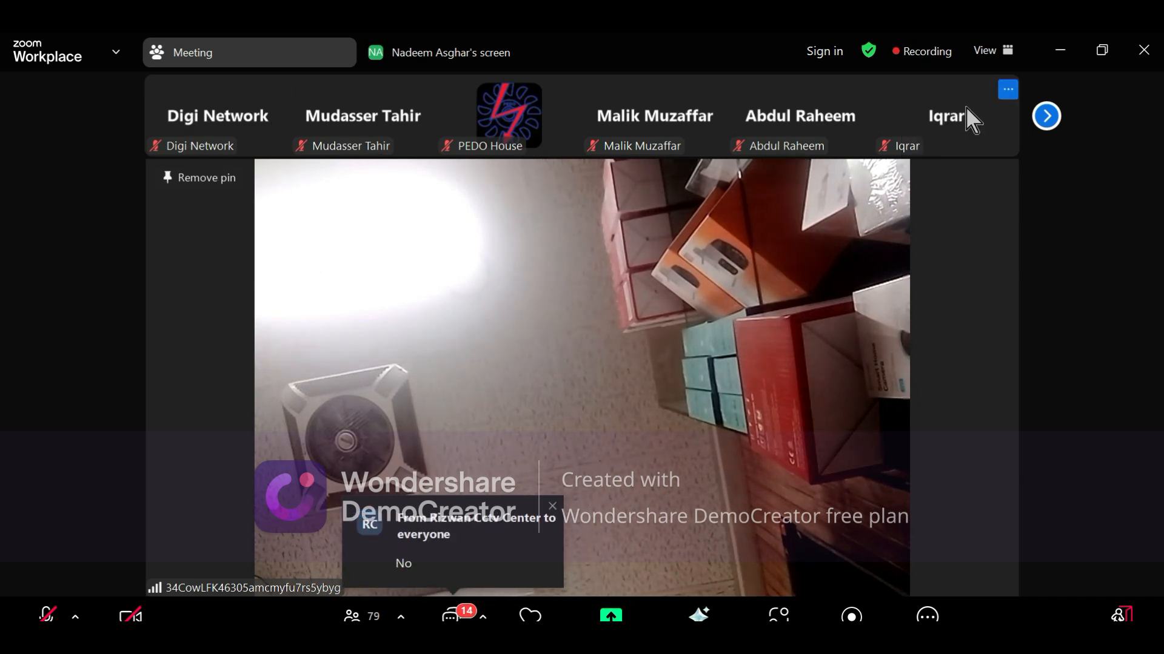
click(1046, 121)
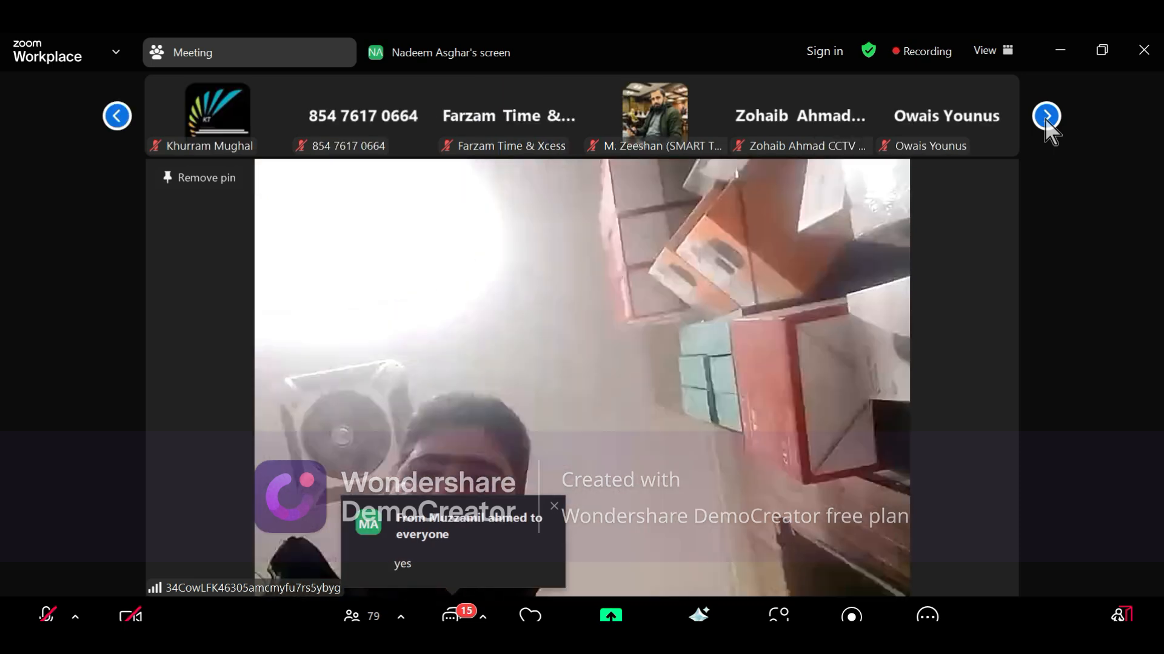
click(1046, 121)
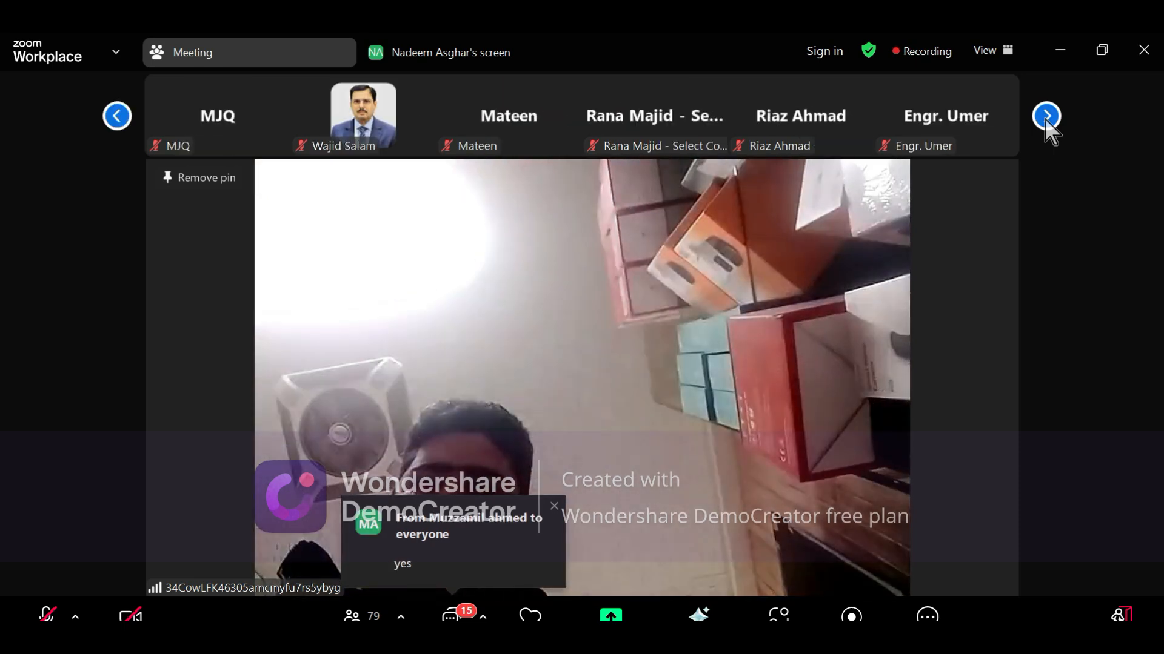
click(1046, 121)
click(1046, 121)
click(1046, 122)
click(1046, 121)
click(1046, 122)
click(1046, 121)
click(1046, 121)
click(1045, 120)
Toggle full screen, page back through the participant gallery, and dismiss the chat notification
double_click(1045, 119)
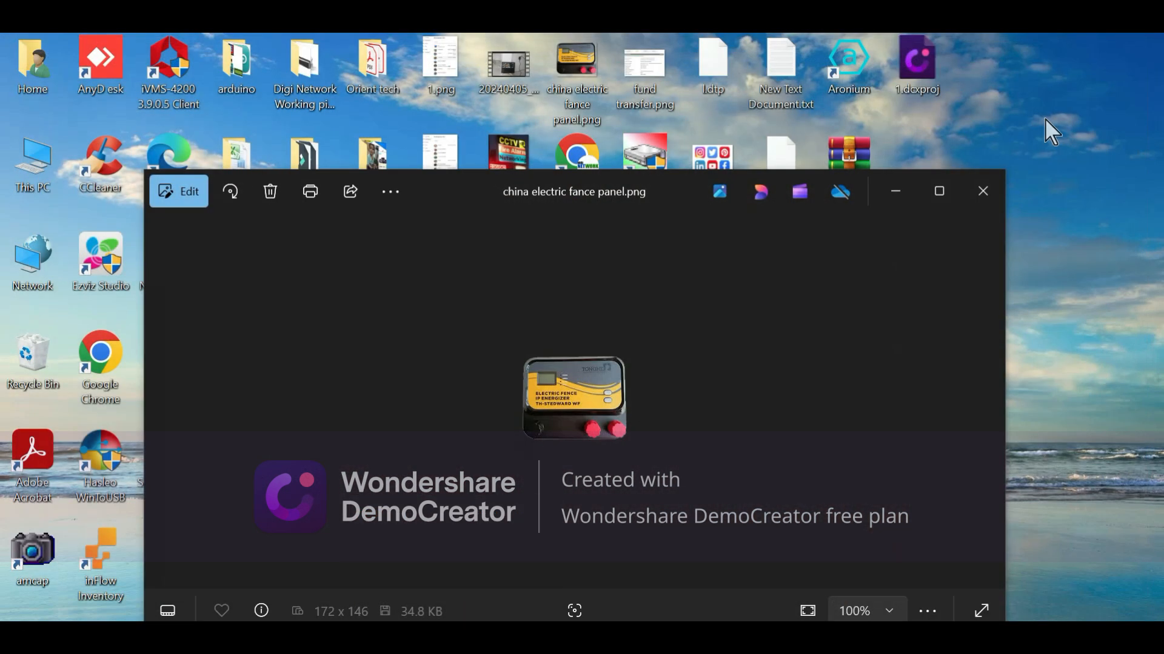
double_click(736, 318)
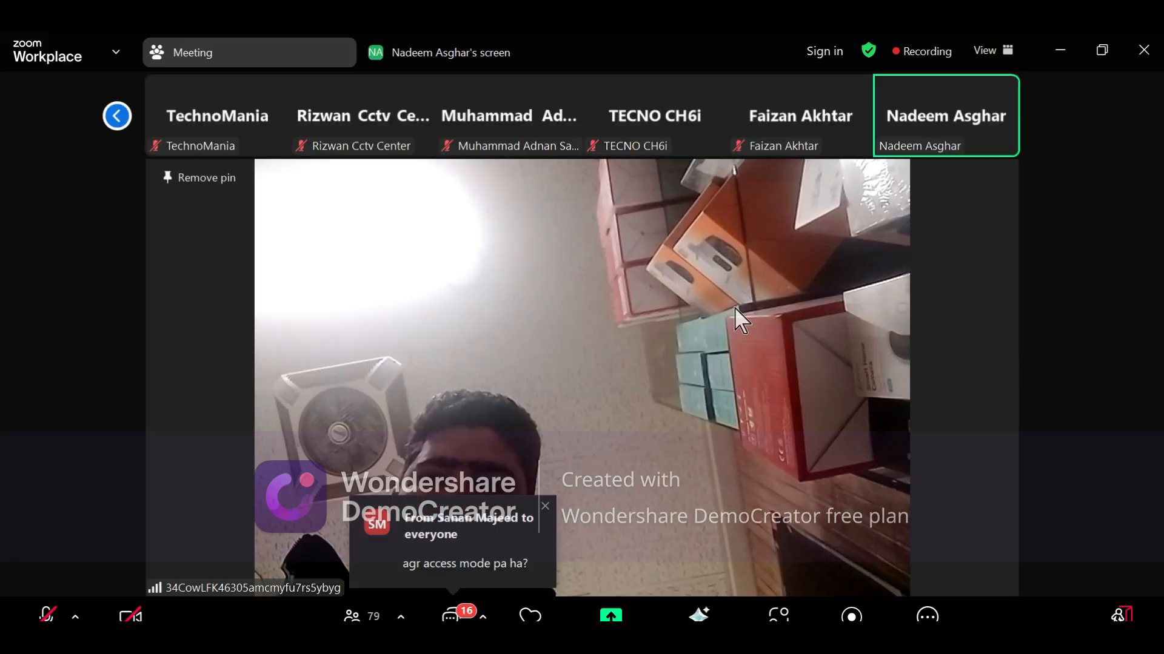
click(109, 123)
click(107, 121)
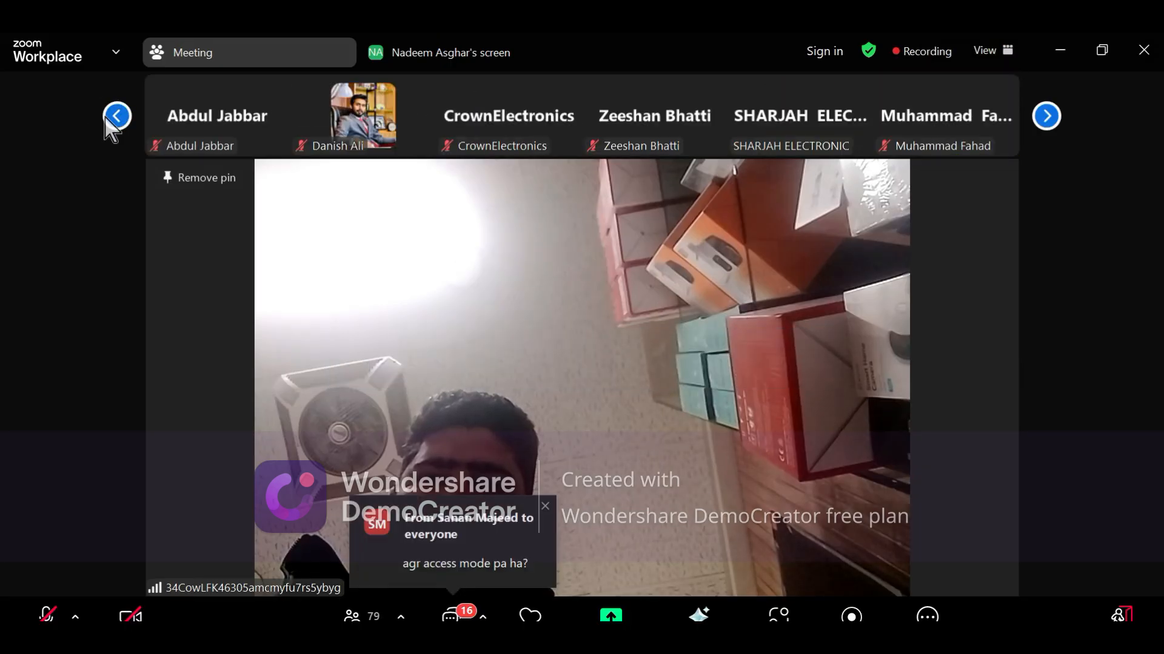
click(1046, 118)
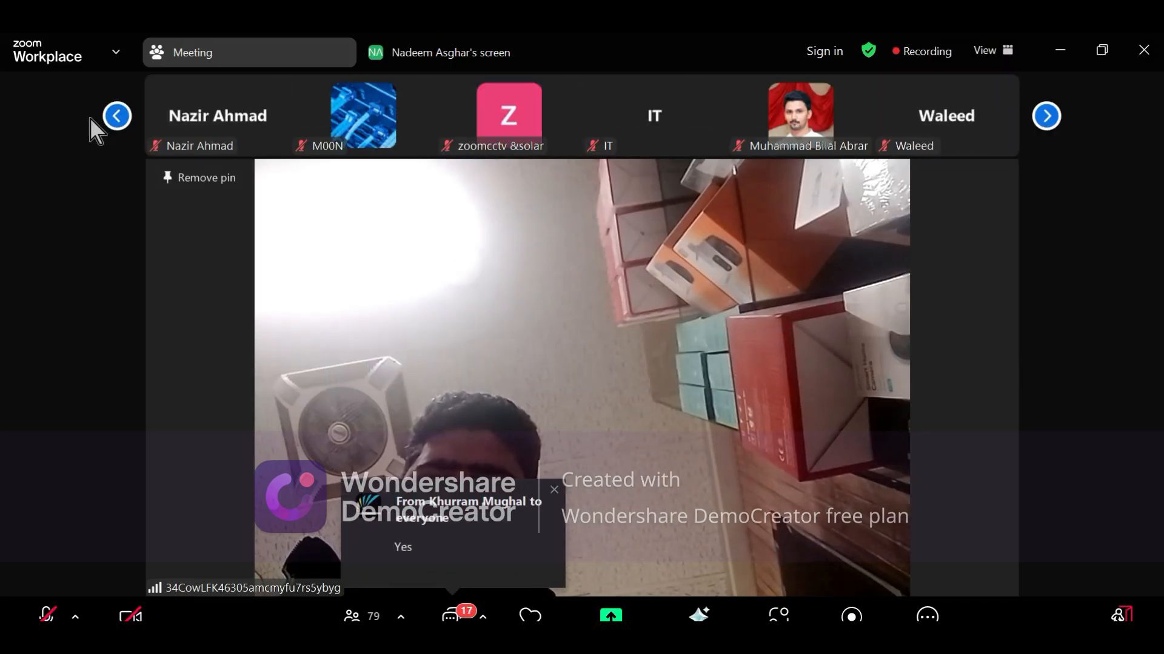
click(121, 128)
click(121, 129)
click(120, 129)
click(120, 128)
click(121, 128)
click(120, 129)
click(121, 129)
click(121, 129)
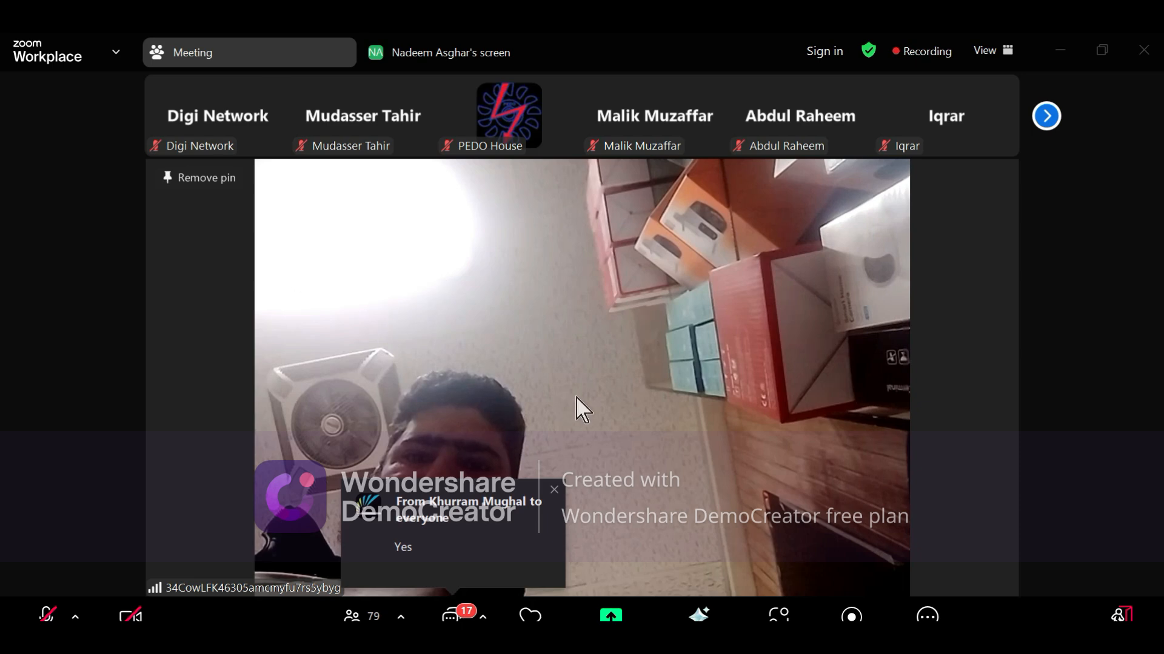
click(554, 490)
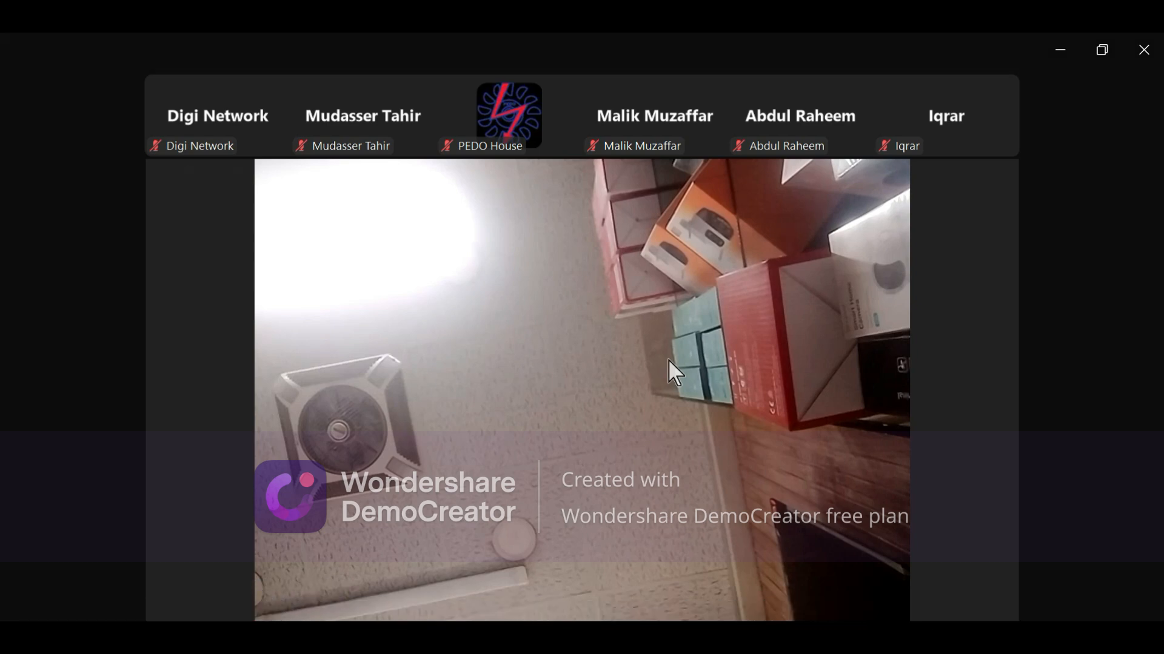
Close the photo viewer showing the fence panel image, restore the window, and open the chat
double_click(668, 361)
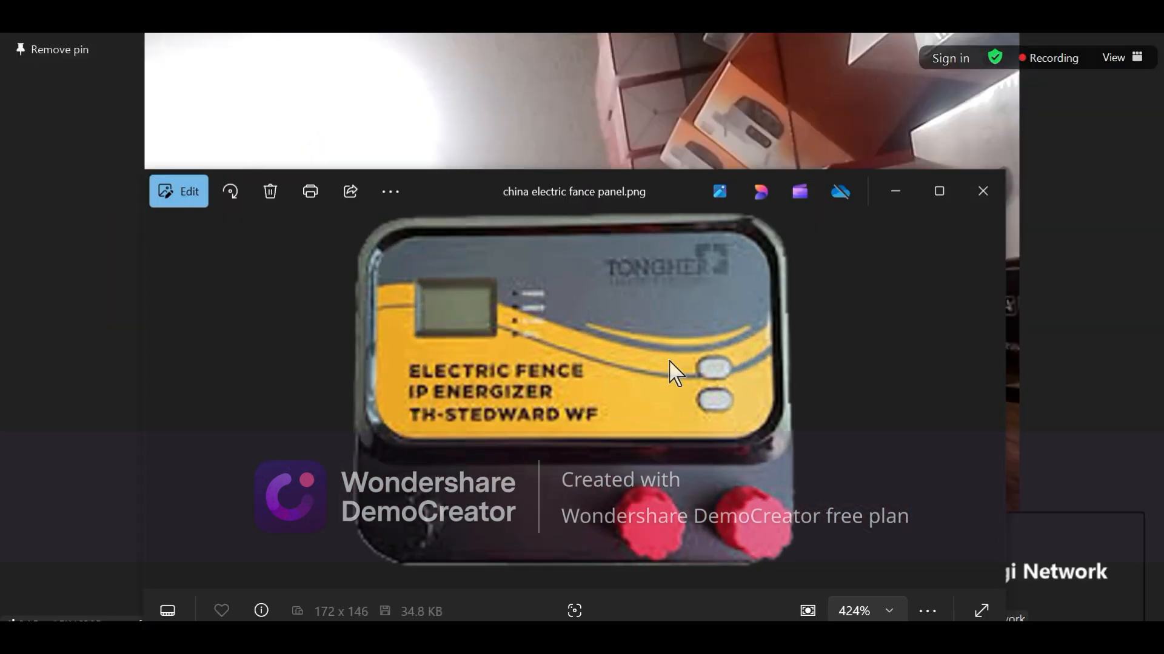
click(983, 191)
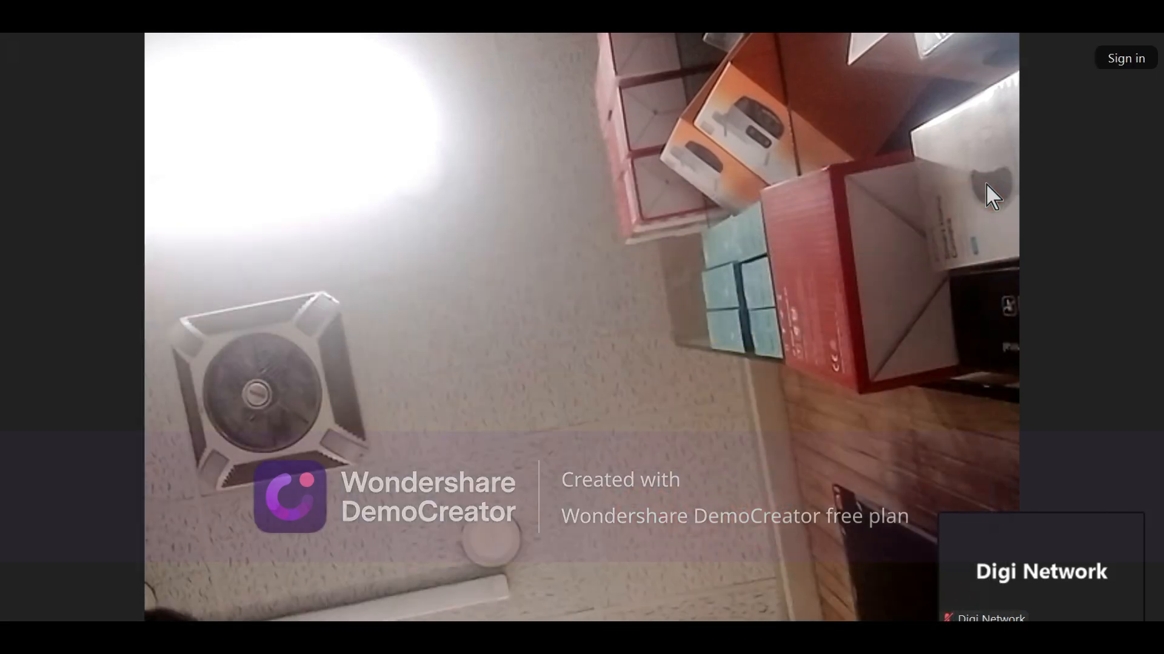
double_click(768, 261)
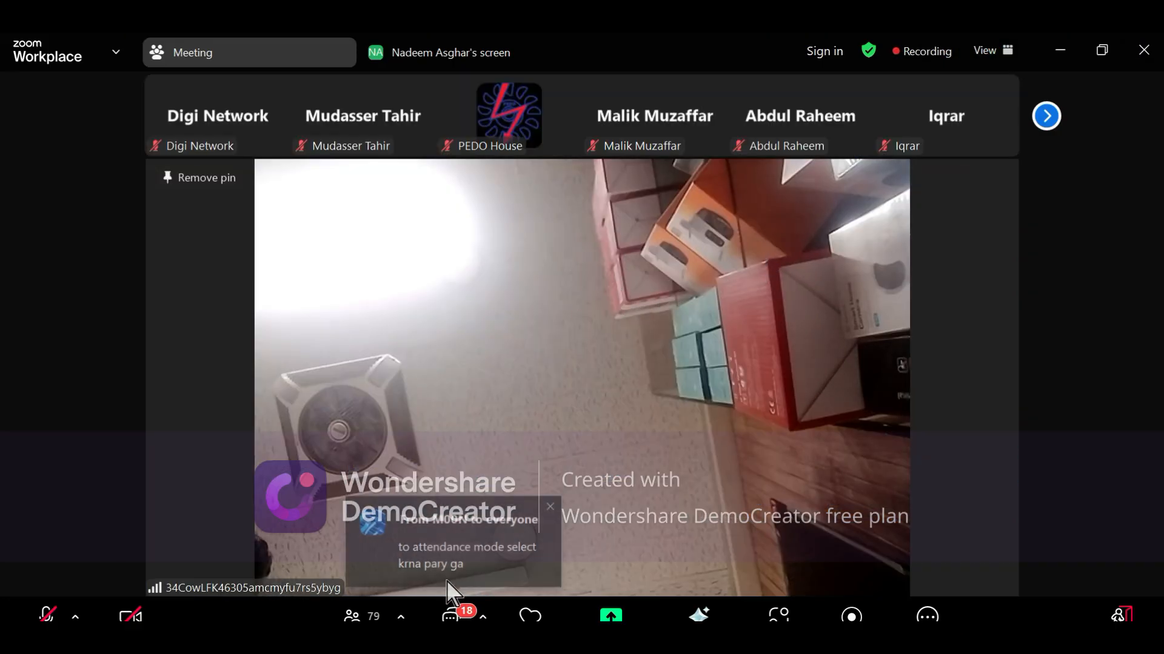
click(477, 615)
Show the new chat replies, then toggle the meeting to full screen and back
scroll(1044, 498, down, 5)
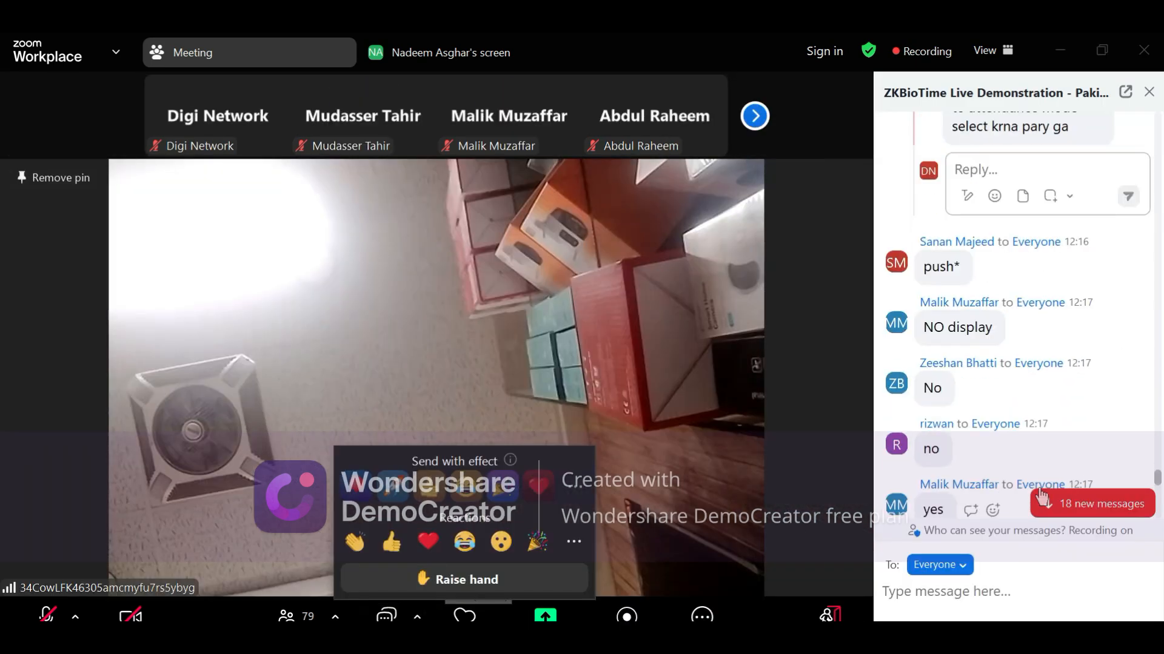
click(1062, 506)
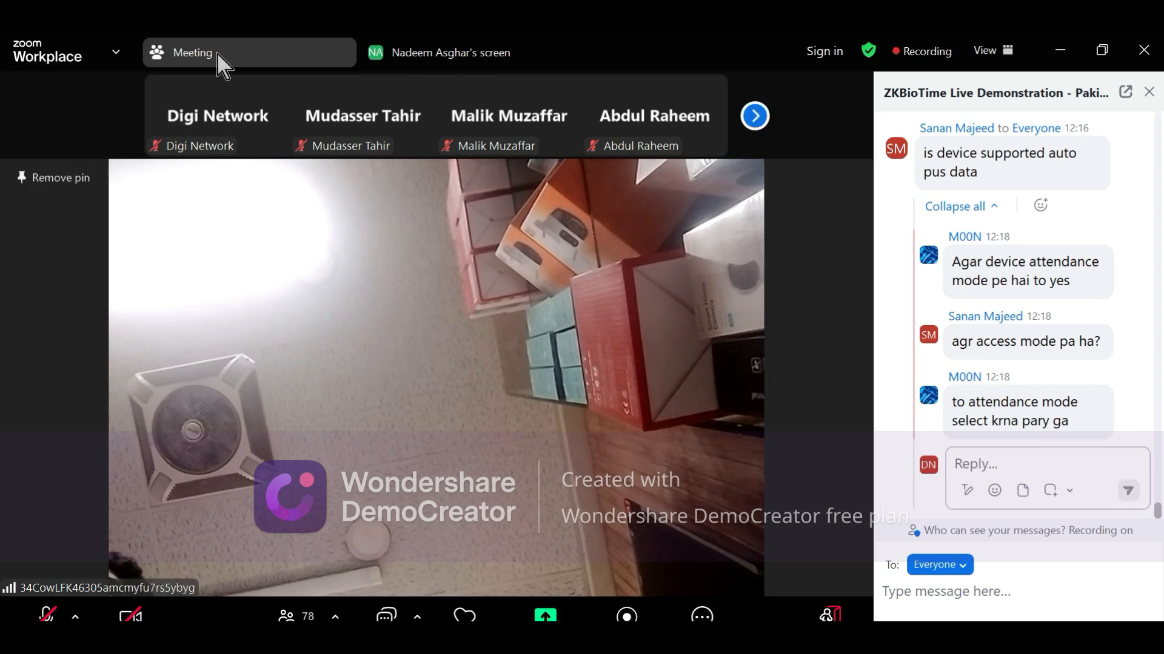
mouse_move(483, 70)
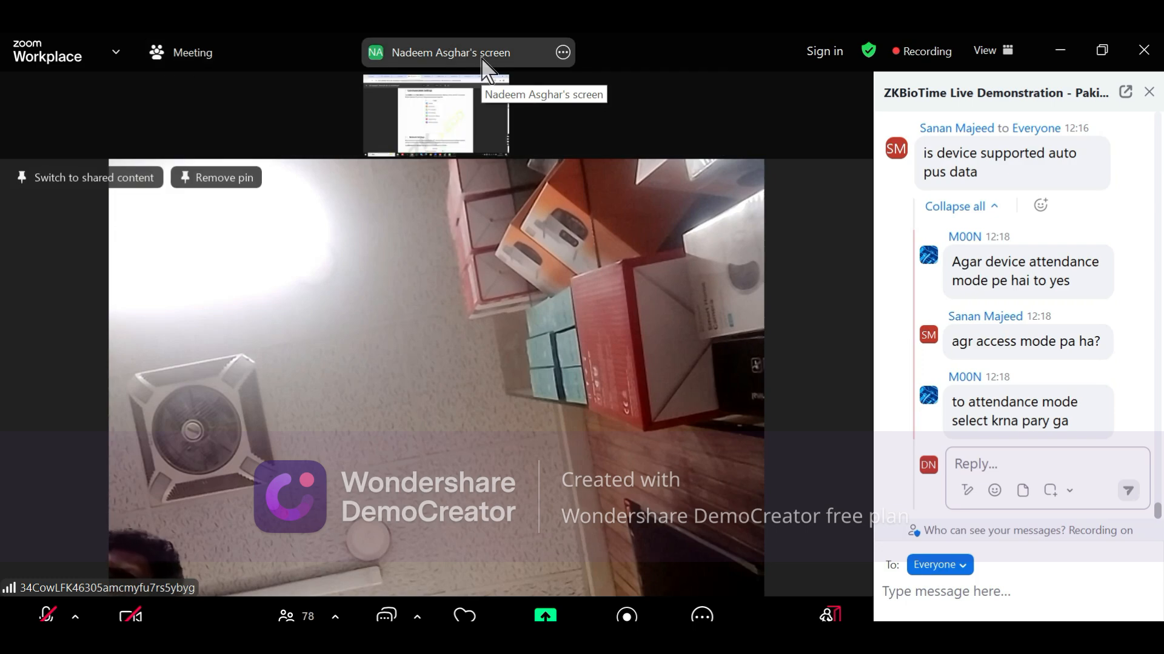
double_click(463, 114)
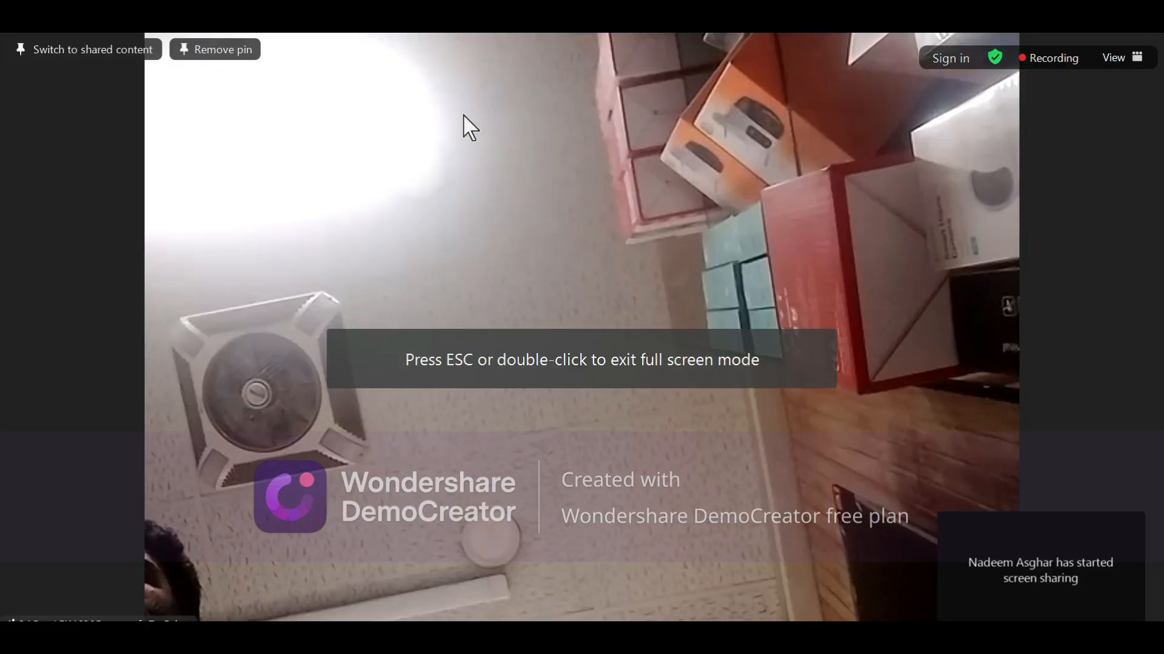
double_click(463, 114)
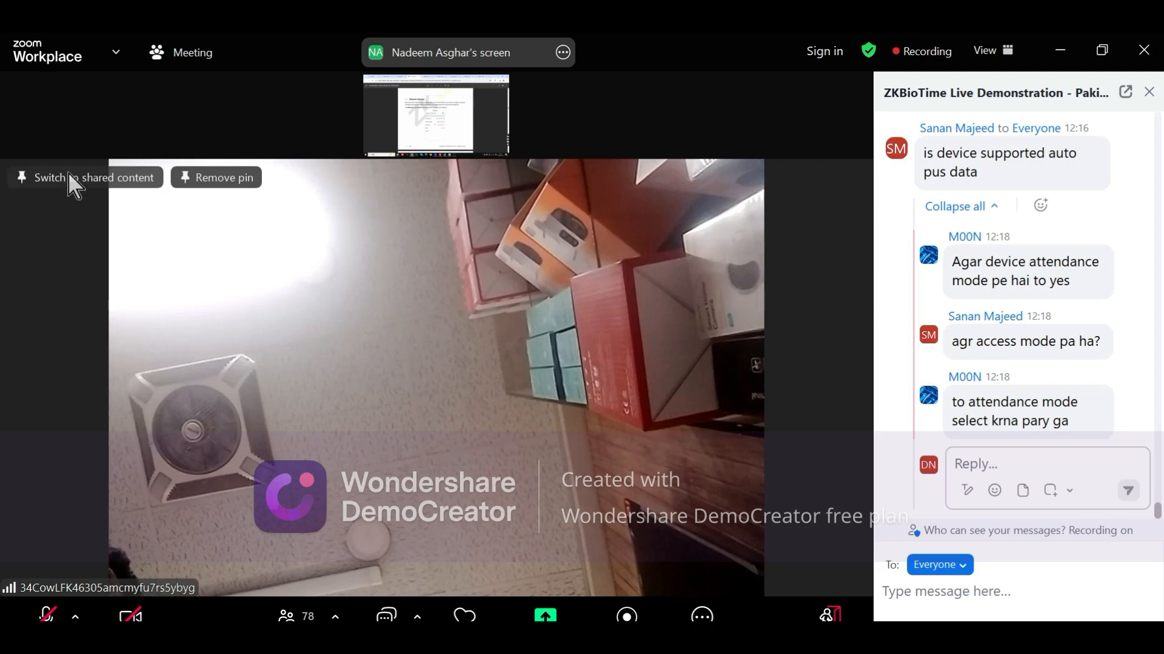
Put the shared ZK SenseFace manual in the main view and exit full screen
double_click(197, 184)
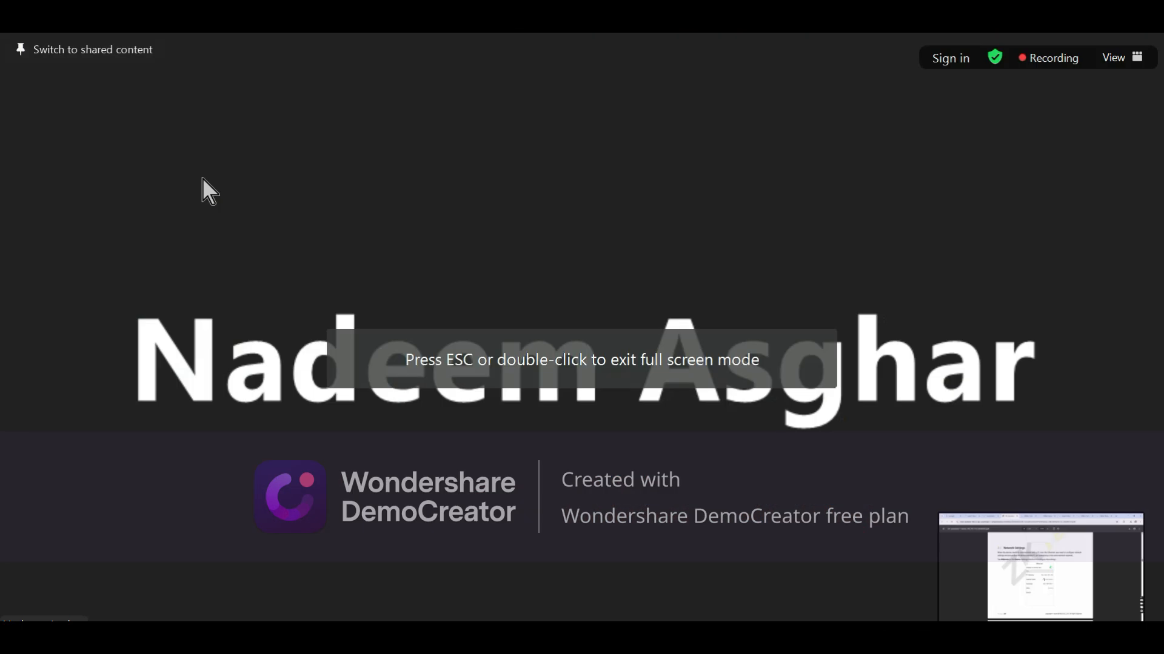
mouse_move(1047, 579)
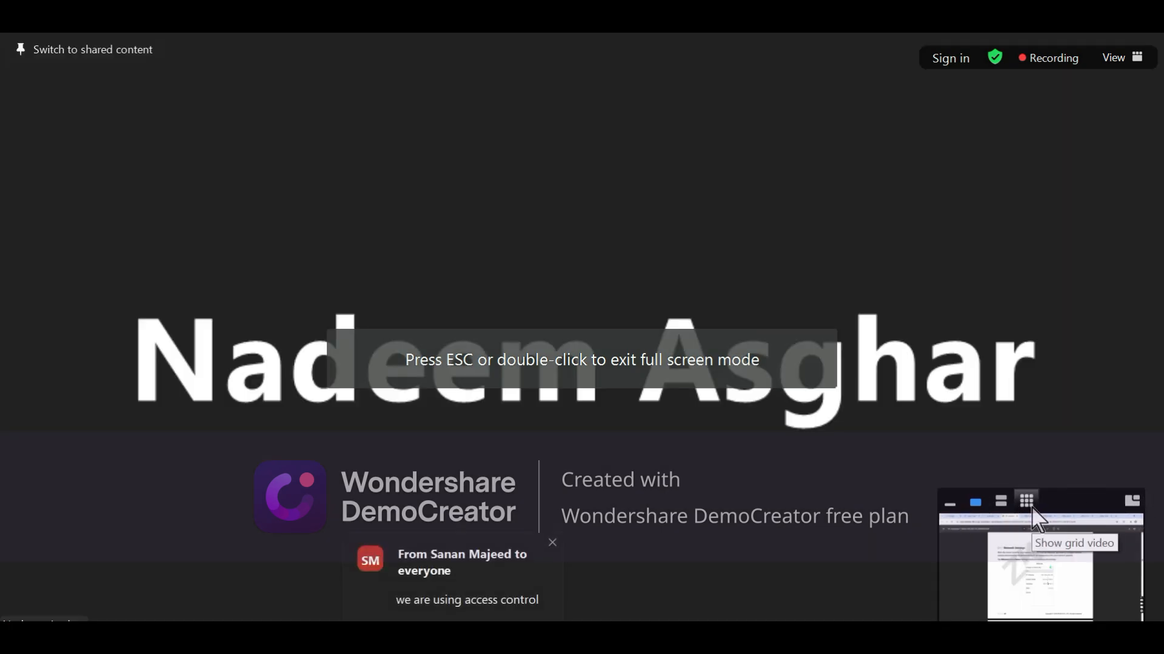
click(1131, 502)
double_click(637, 388)
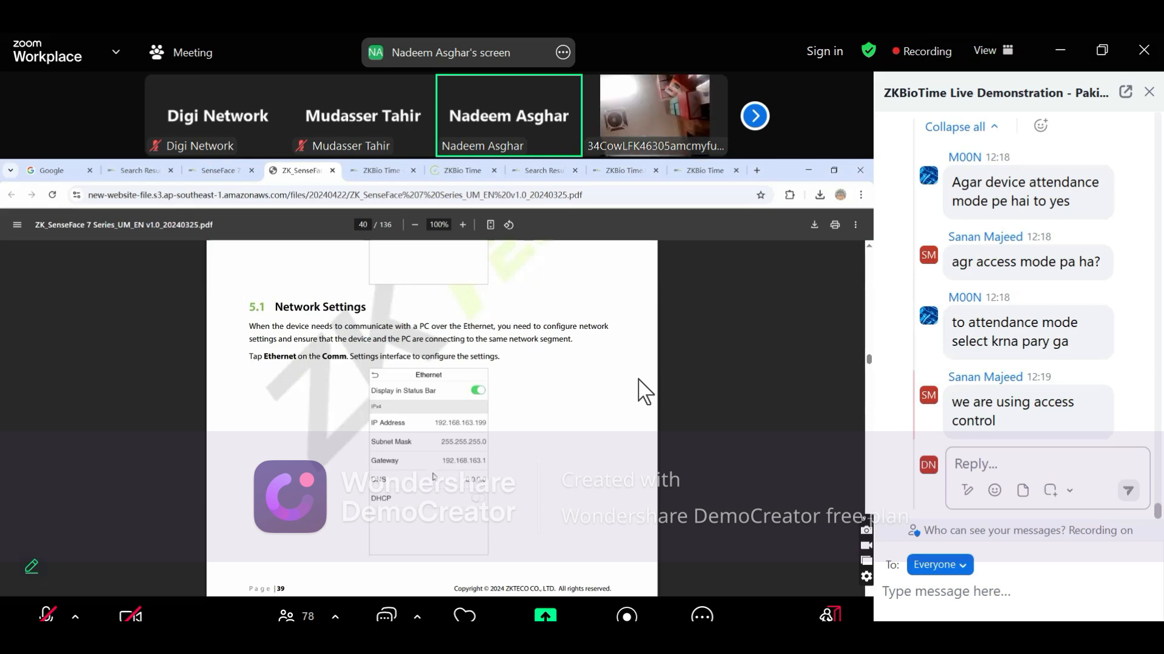
Return the meeting view to full screen and dismiss the chat notification
double_click(638, 380)
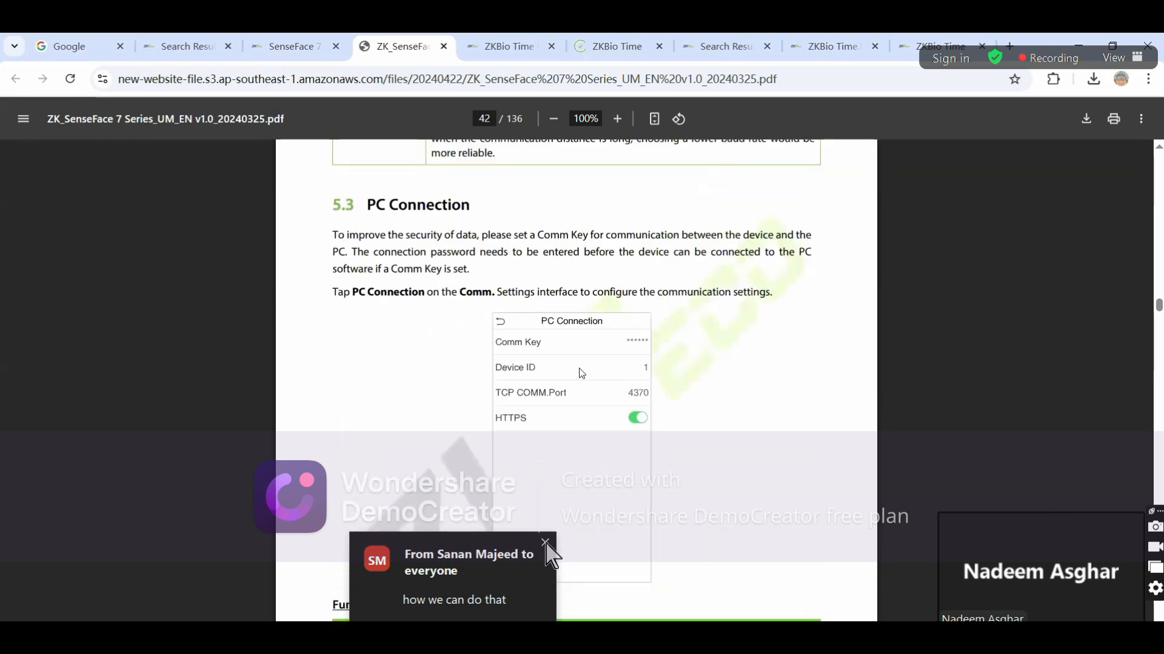
click(545, 543)
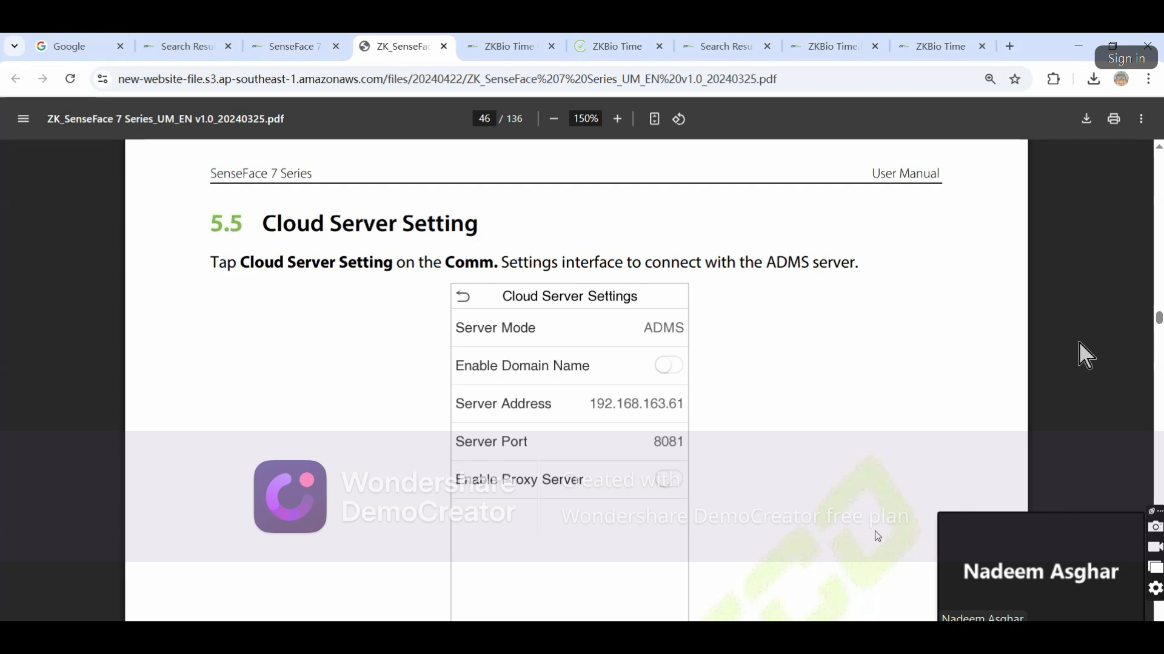
Recheck IPv4 address 192.168.18.23 in the console windows, then switch from the manual to ZKBio Time
click(606, 633)
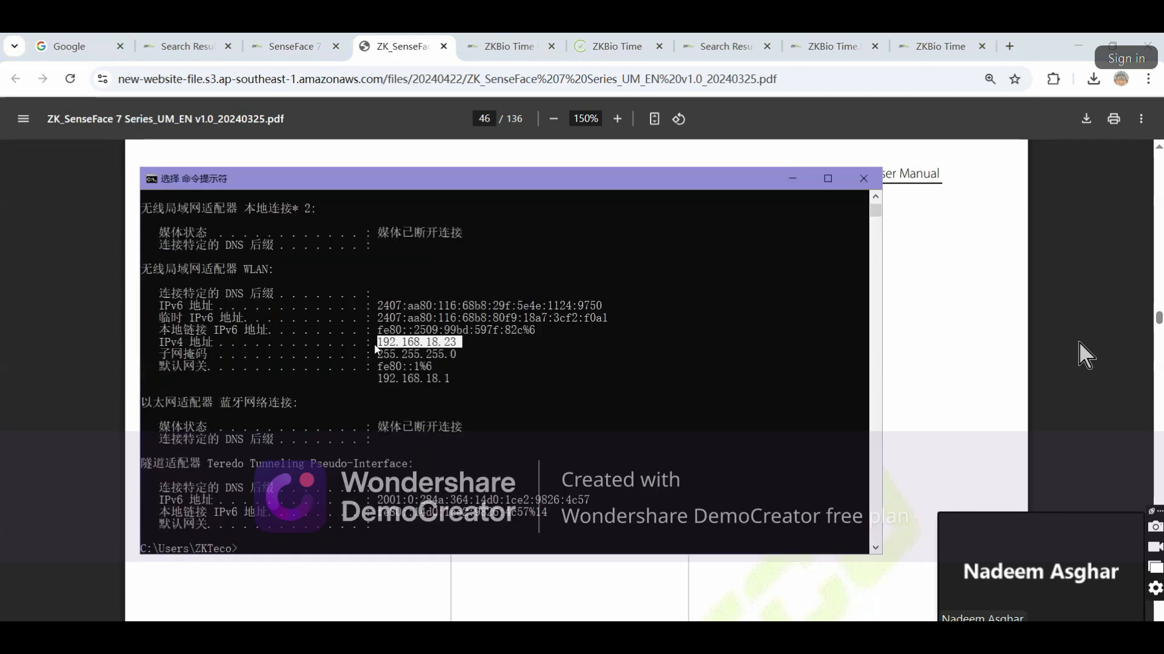
drag(424, 346, 485, 357)
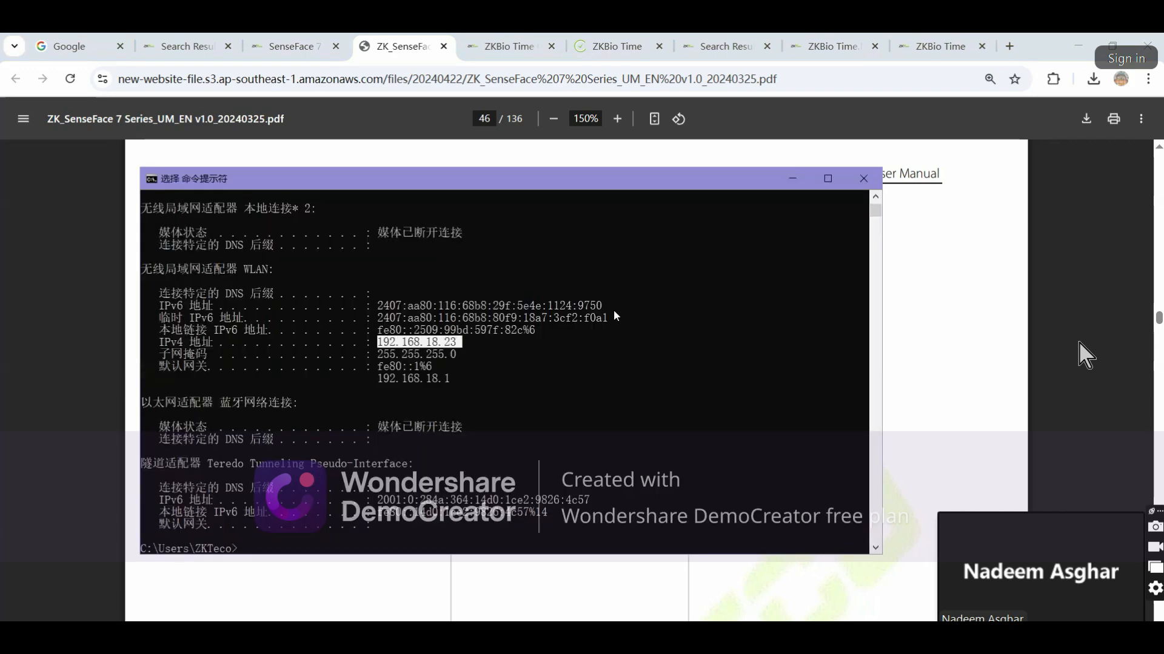
click(792, 178)
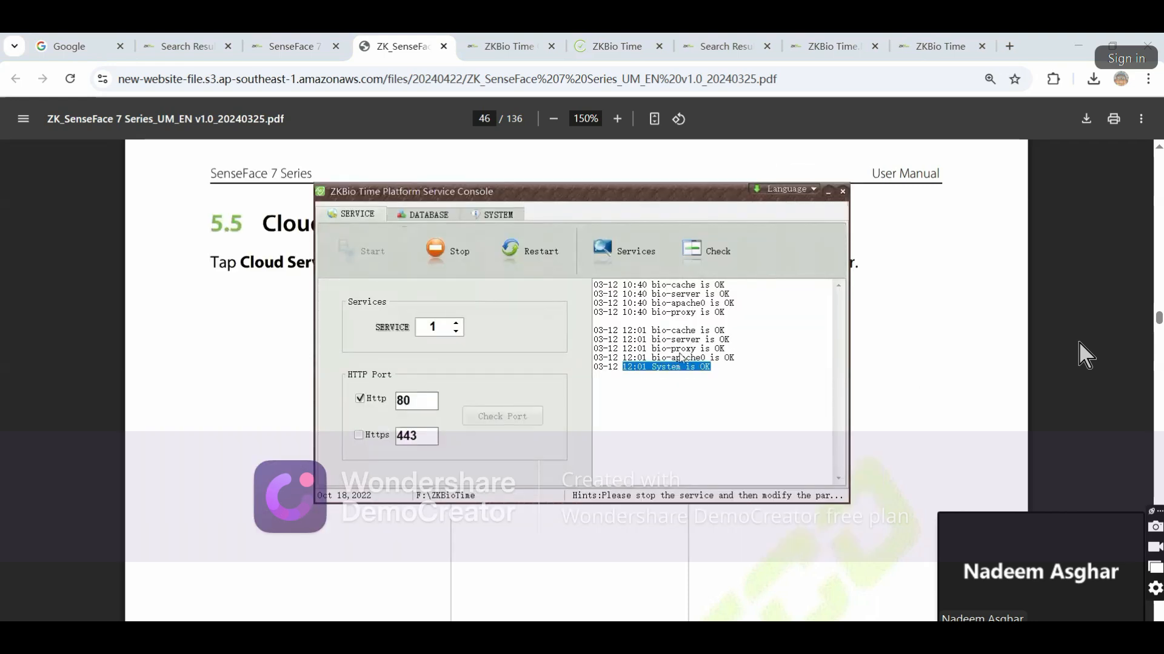
click(1079, 342)
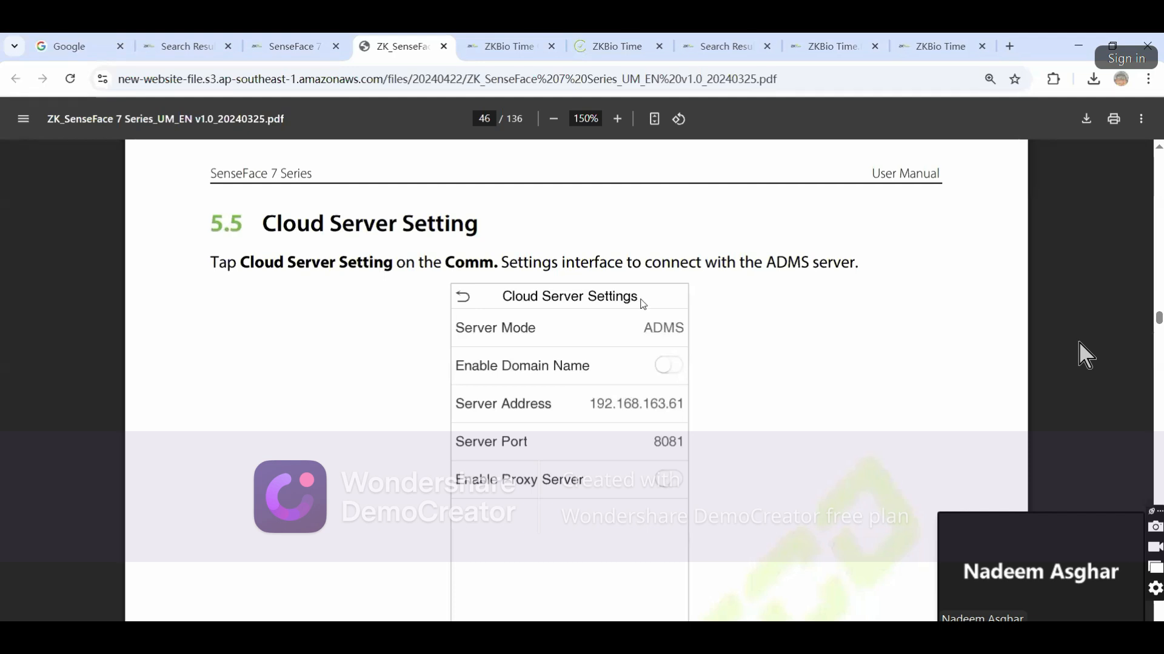
click(618, 41)
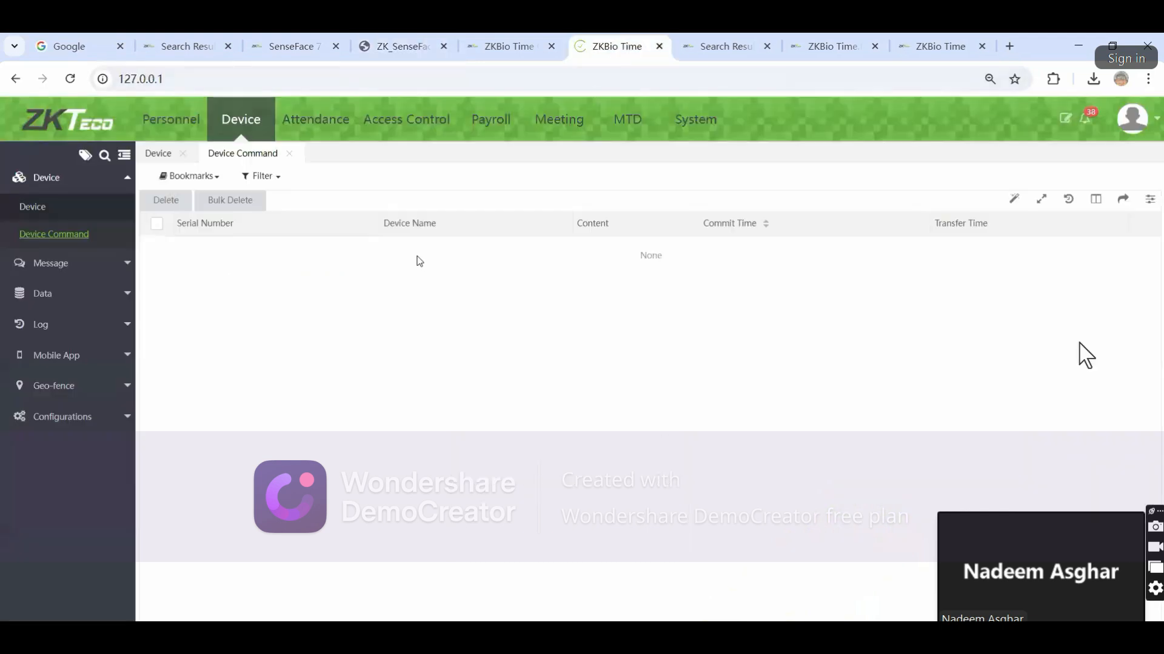
Switch between Device Command and the Device list, ending on the empty Device list
click(43, 207)
click(55, 236)
click(52, 210)
click(57, 234)
click(42, 210)
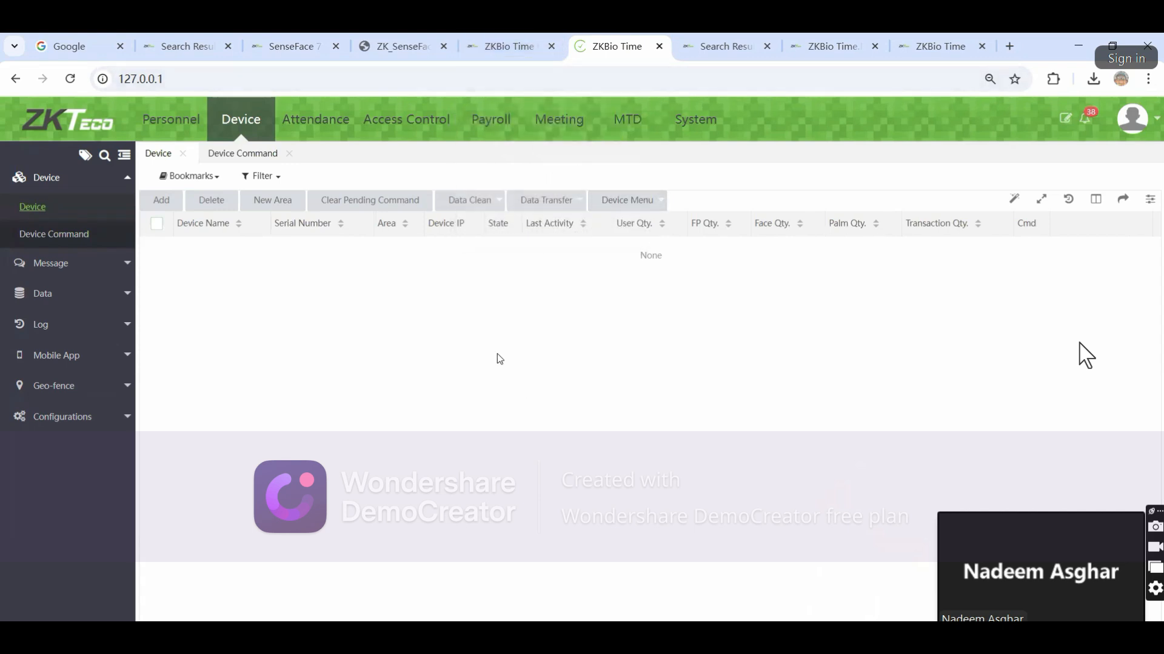
Glance at the Personnel department page, go back to Device, and expand Message
click(192, 126)
click(263, 131)
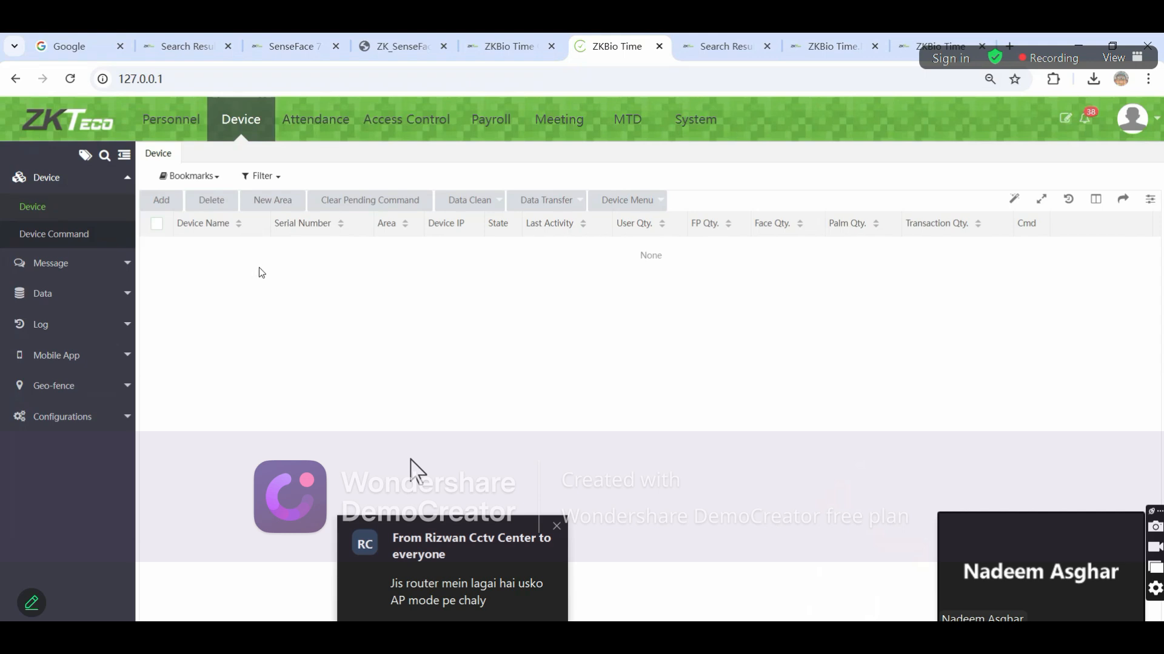
click(71, 264)
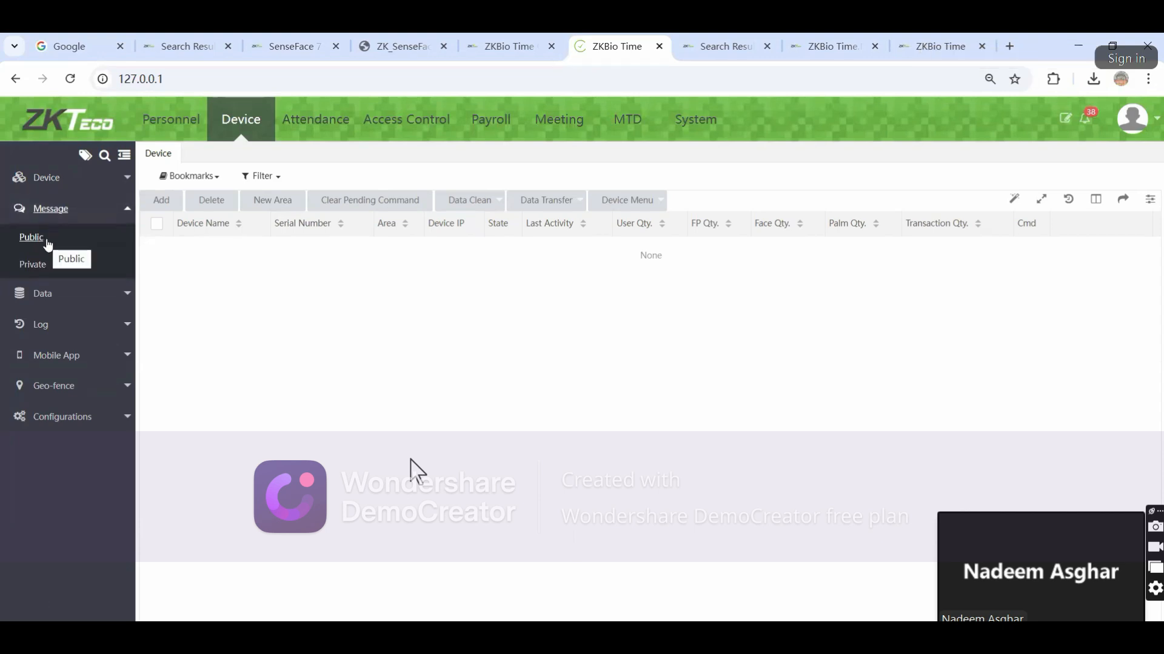
Open Public messages, start a new public message, then cancel it
click(35, 238)
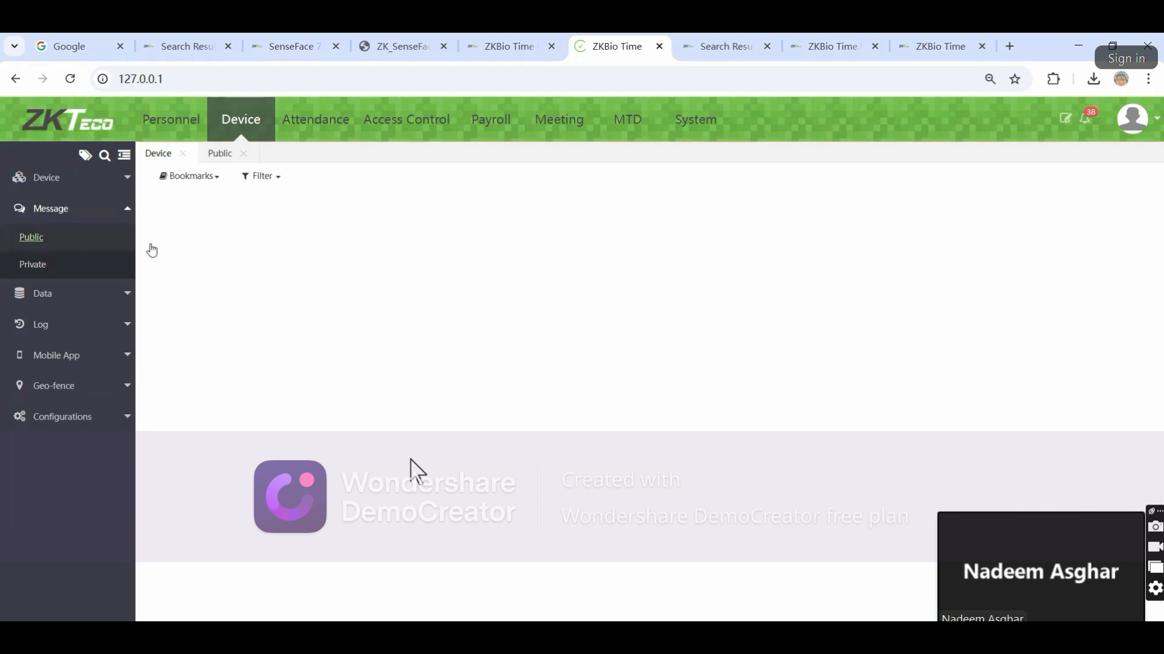
click(291, 212)
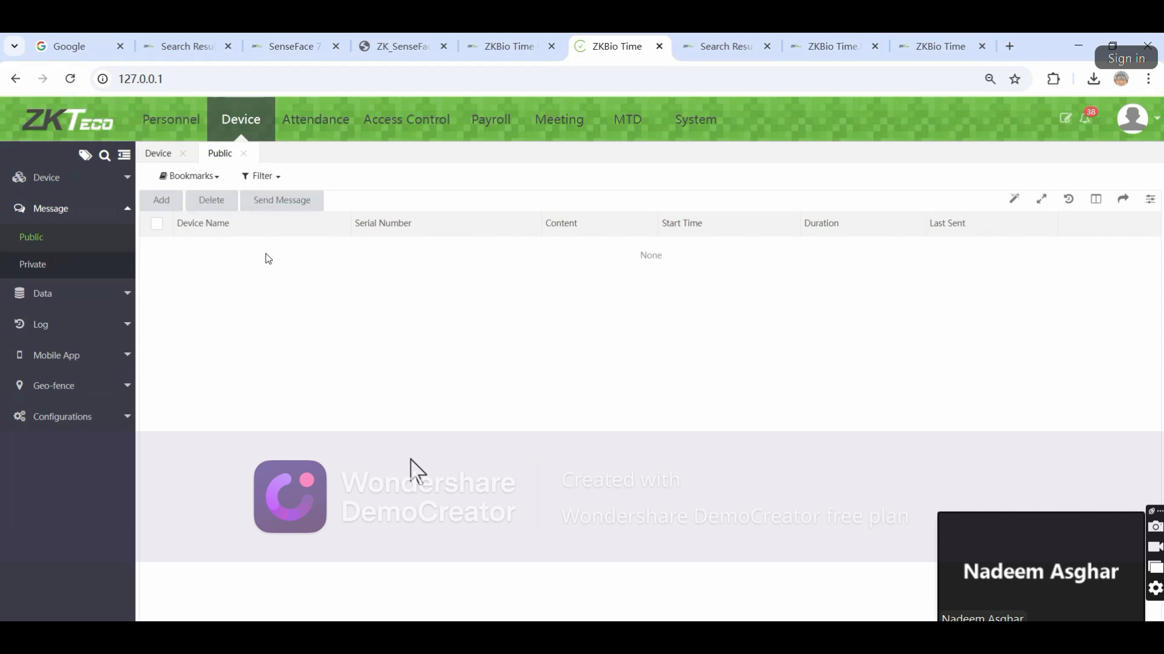
click(162, 200)
click(585, 311)
click(554, 333)
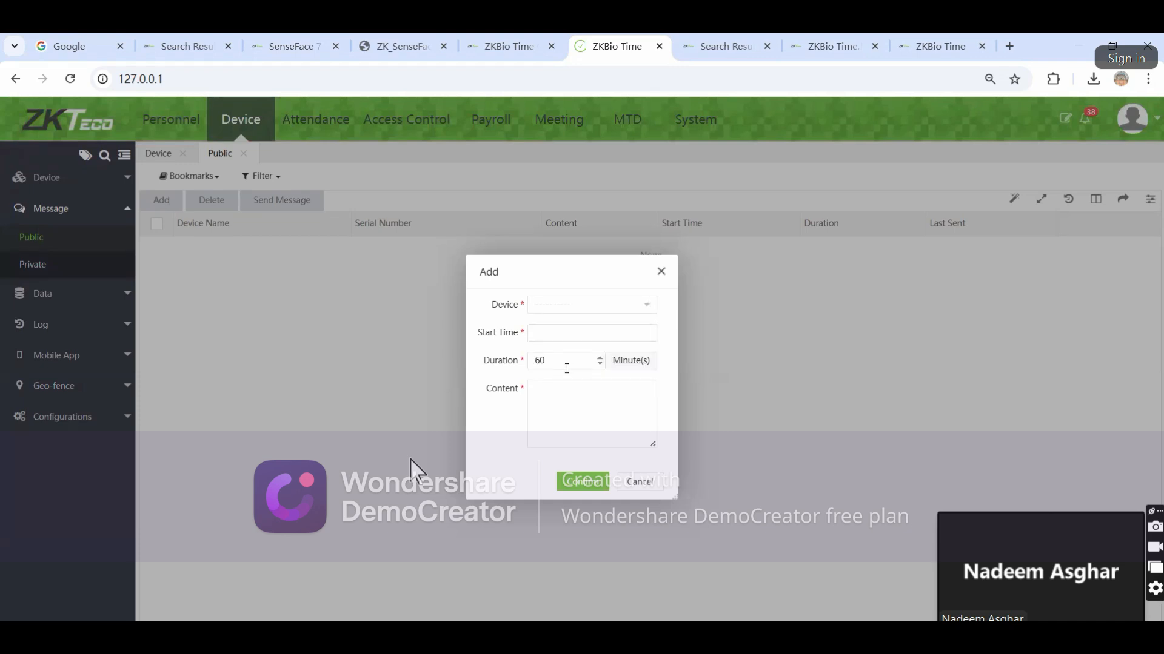
click(569, 398)
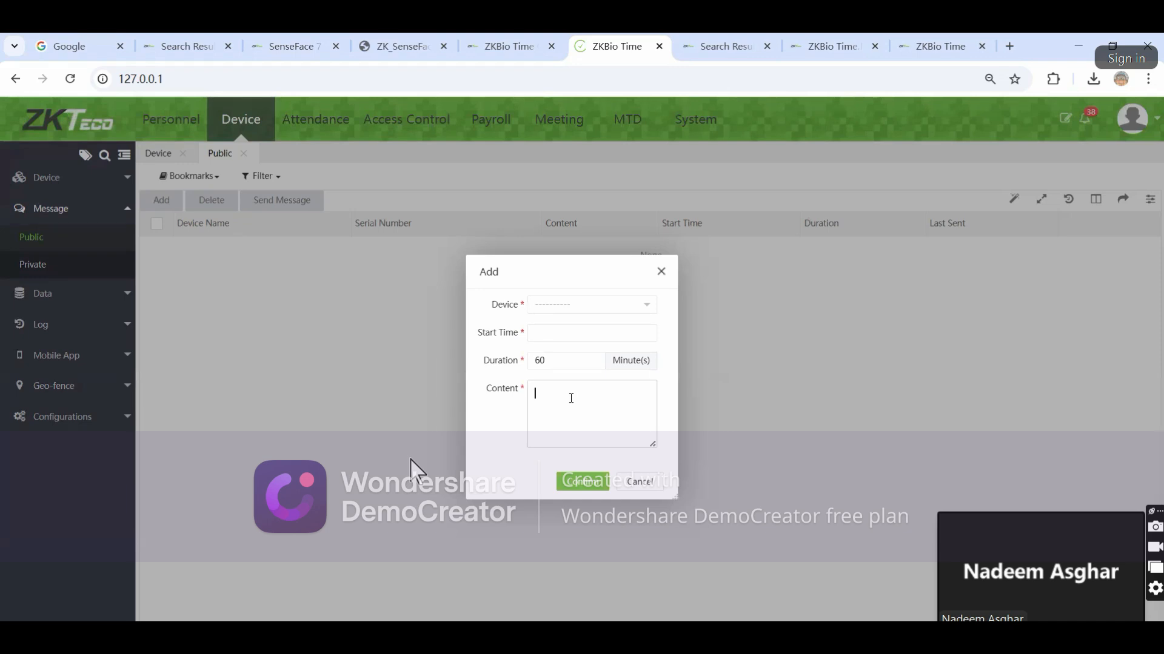
click(655, 483)
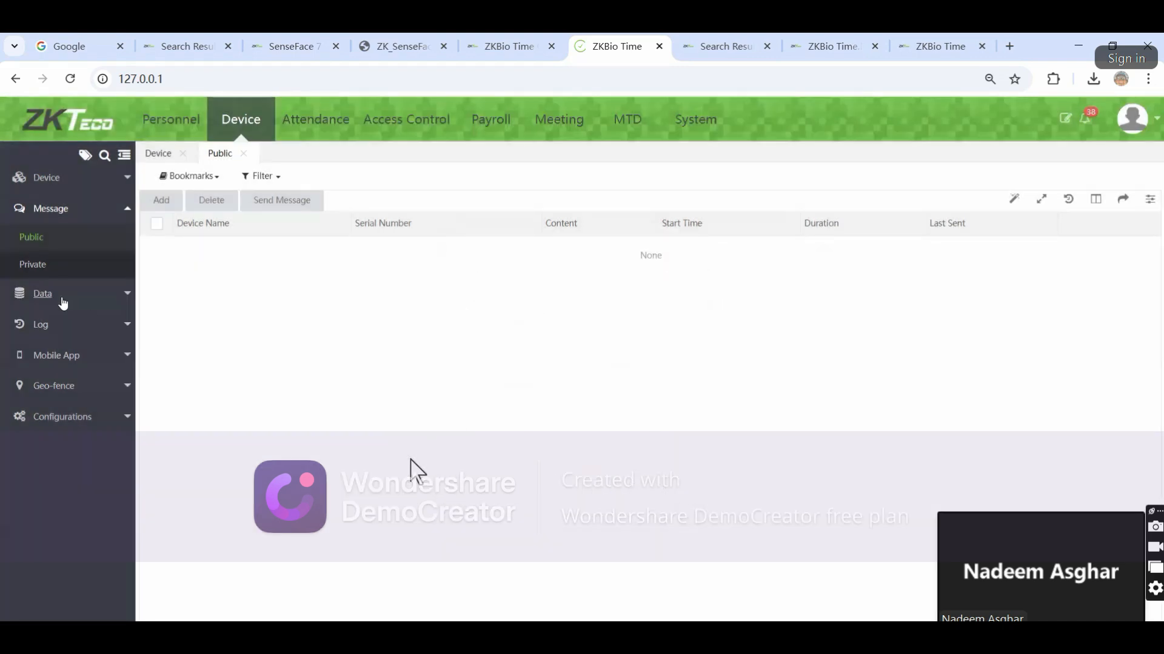
Open the empty Private messages list and expand the Data options
click(41, 292)
click(37, 208)
click(34, 264)
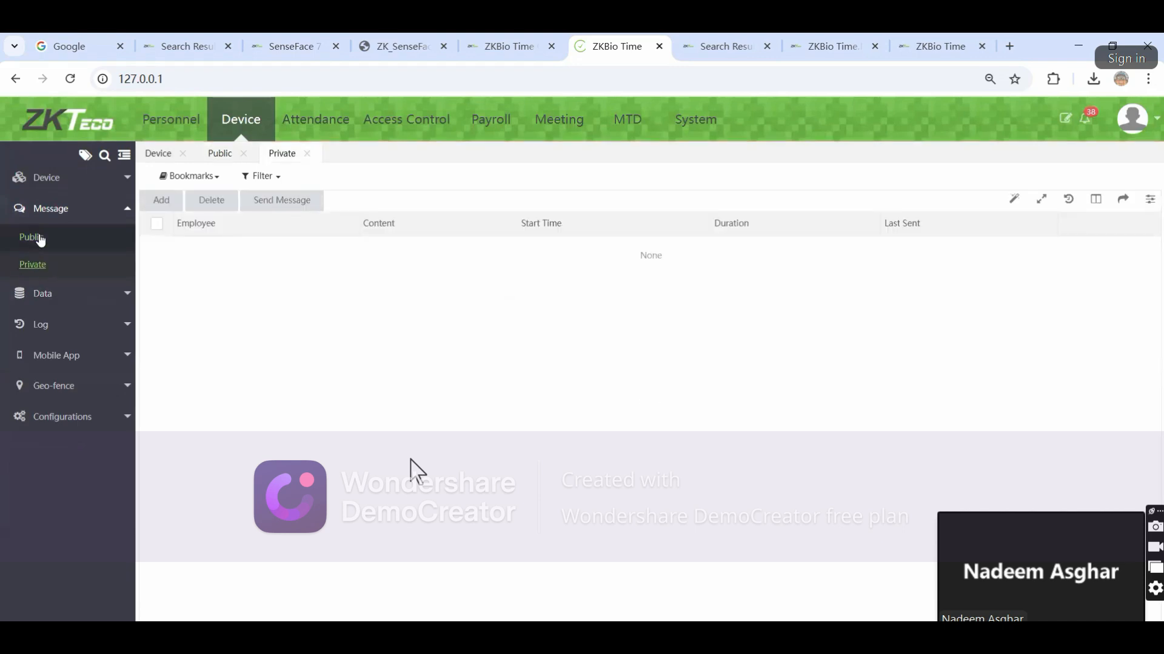
click(41, 303)
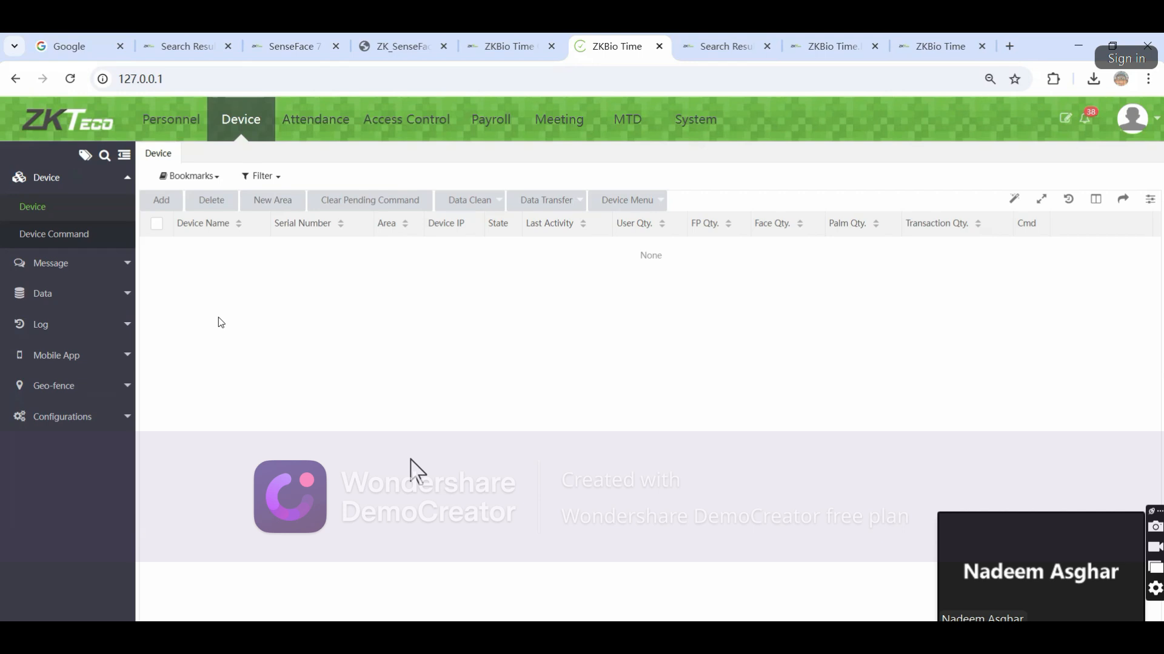
Open Device Command until the SenseFace row at 192.168.18.61 appears, then view the manual's Cloud Server Setting
click(67, 236)
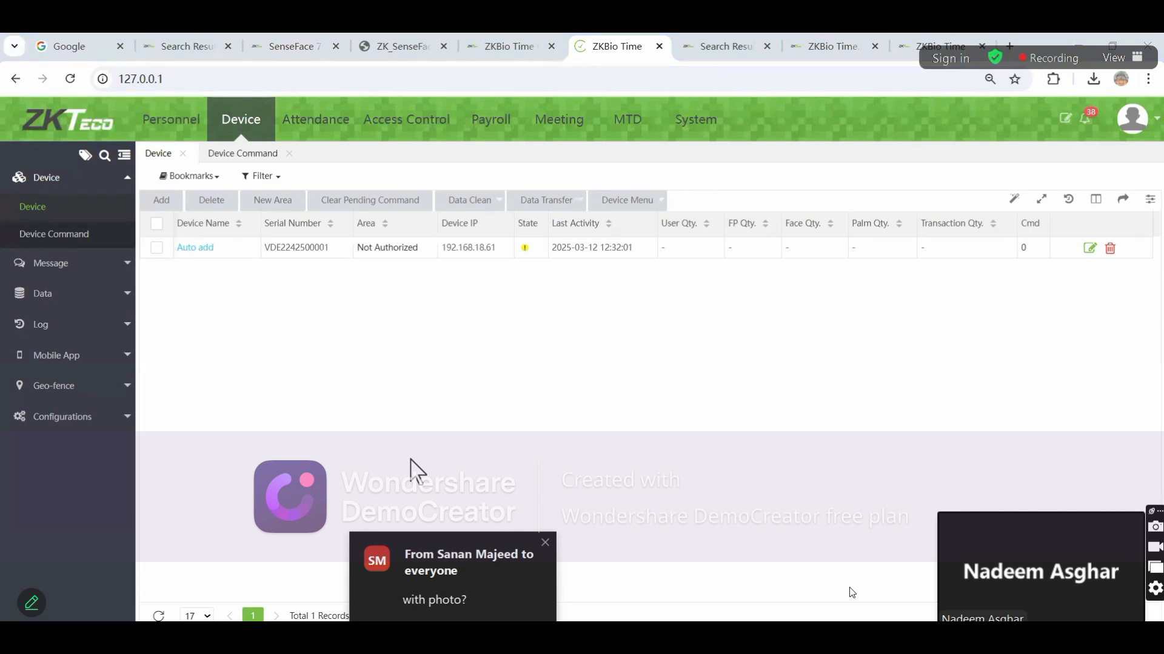
click(428, 51)
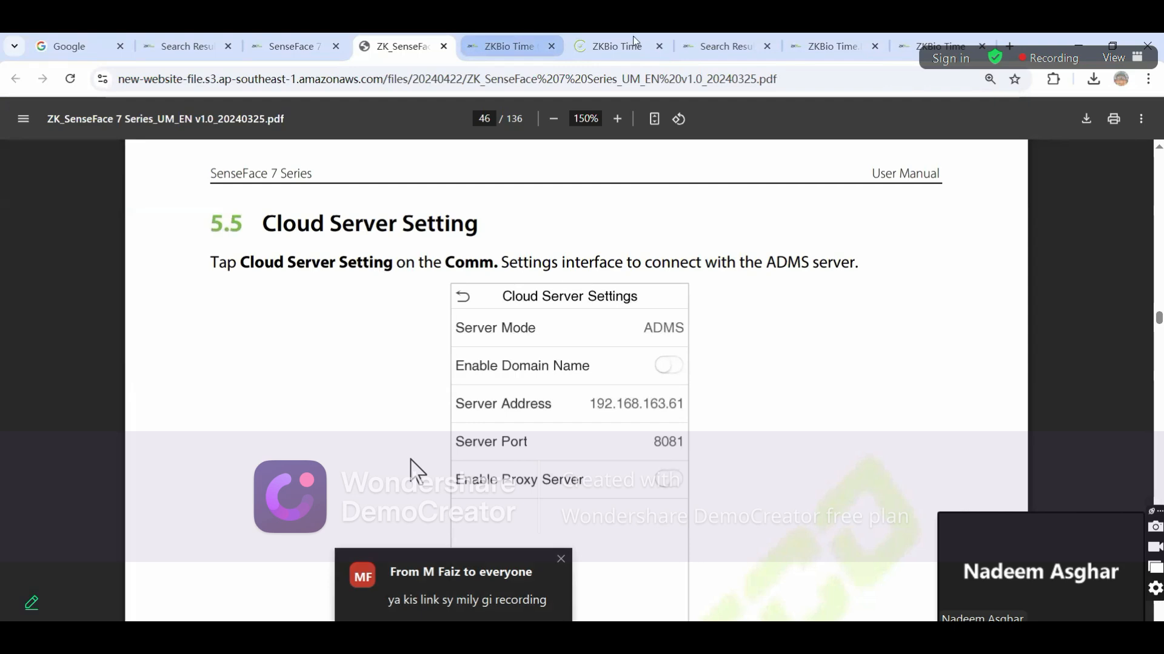
Switch from the SenseFace manual back to the ZKBio Time Device list
click(617, 46)
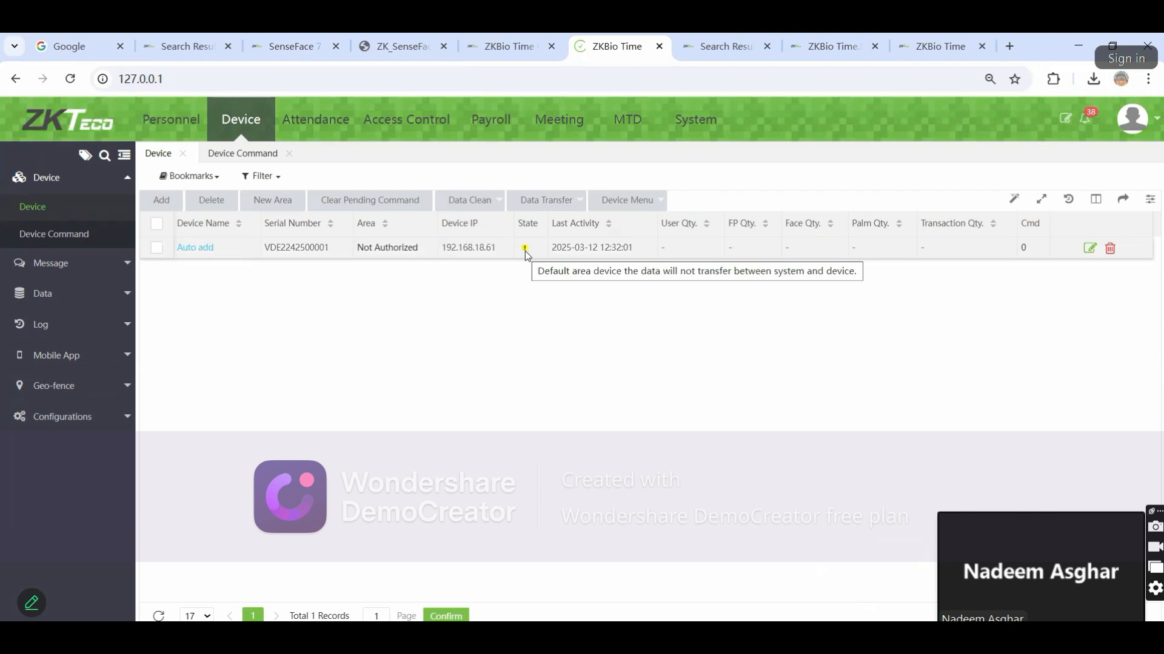
Set the Auto add device to area Lahore-DHA-Phase5, time zone Etc/GMT+5, registration device Yes, then open Personnel
click(191, 250)
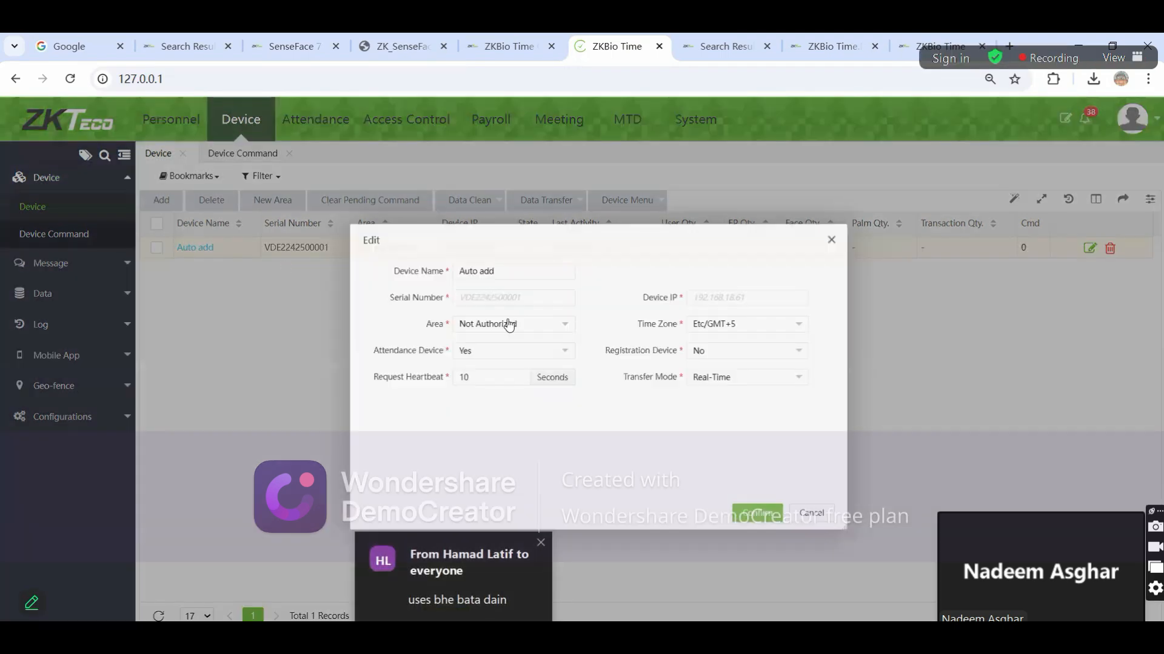
click(482, 324)
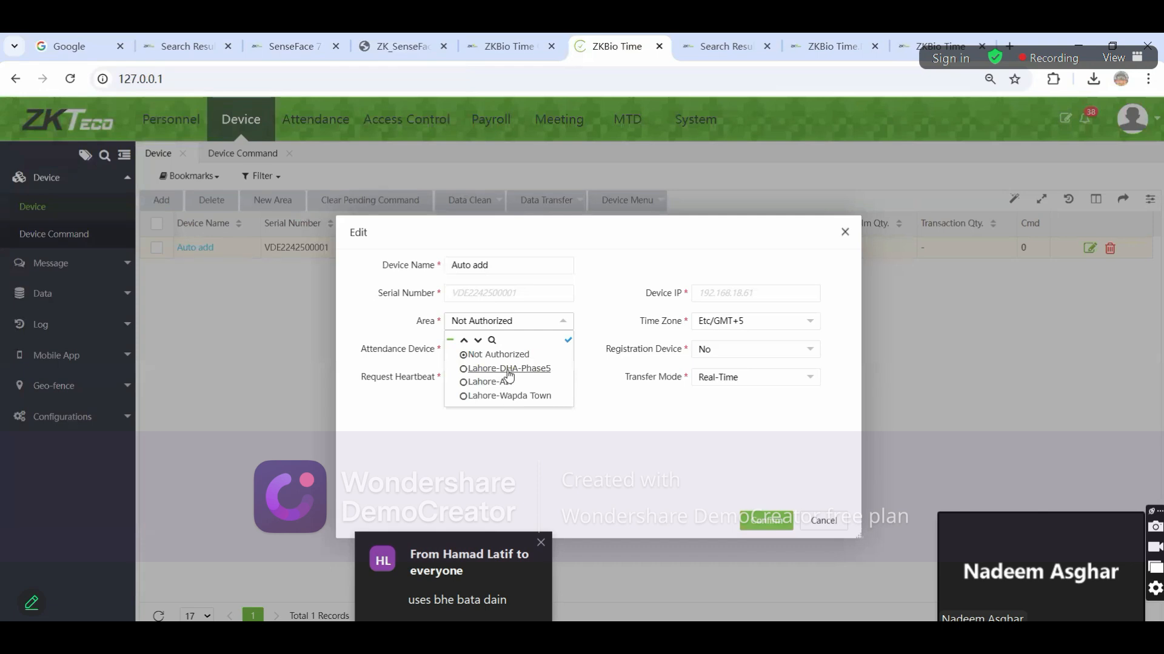
click(508, 369)
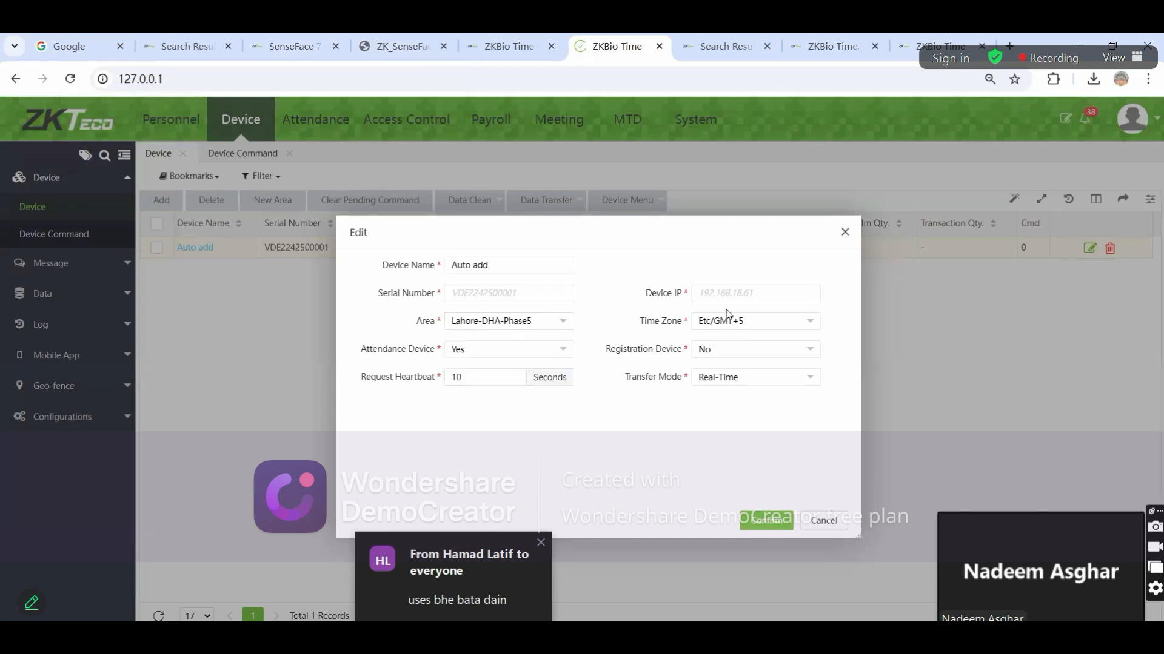
click(742, 323)
click(741, 322)
click(720, 355)
click(720, 387)
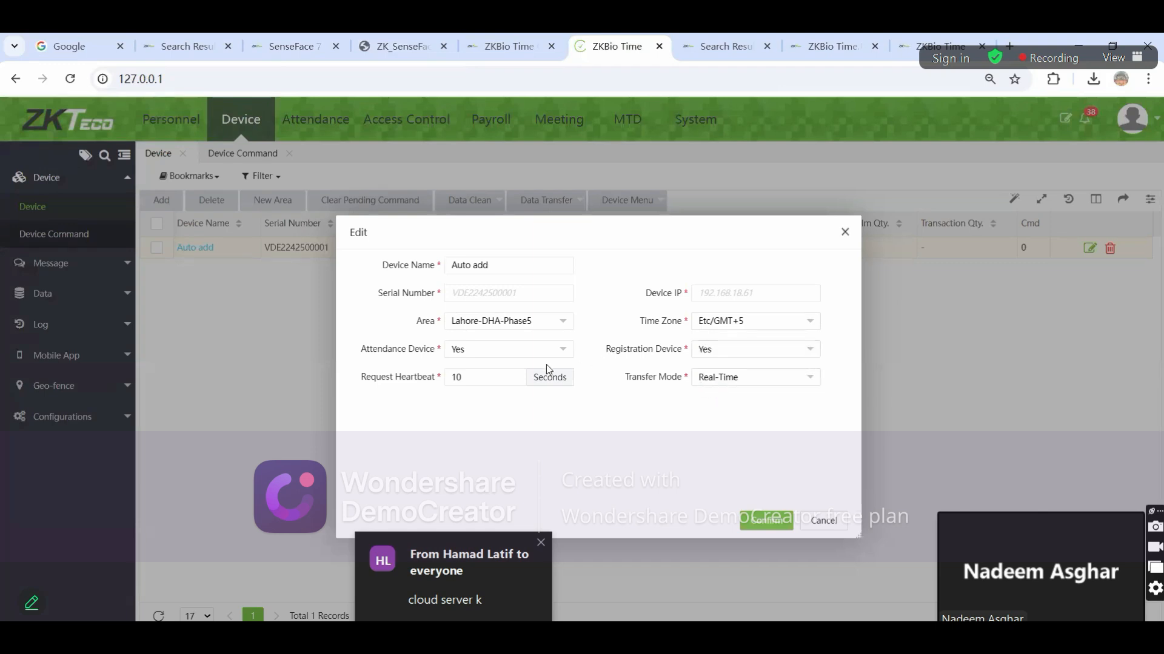
click(759, 521)
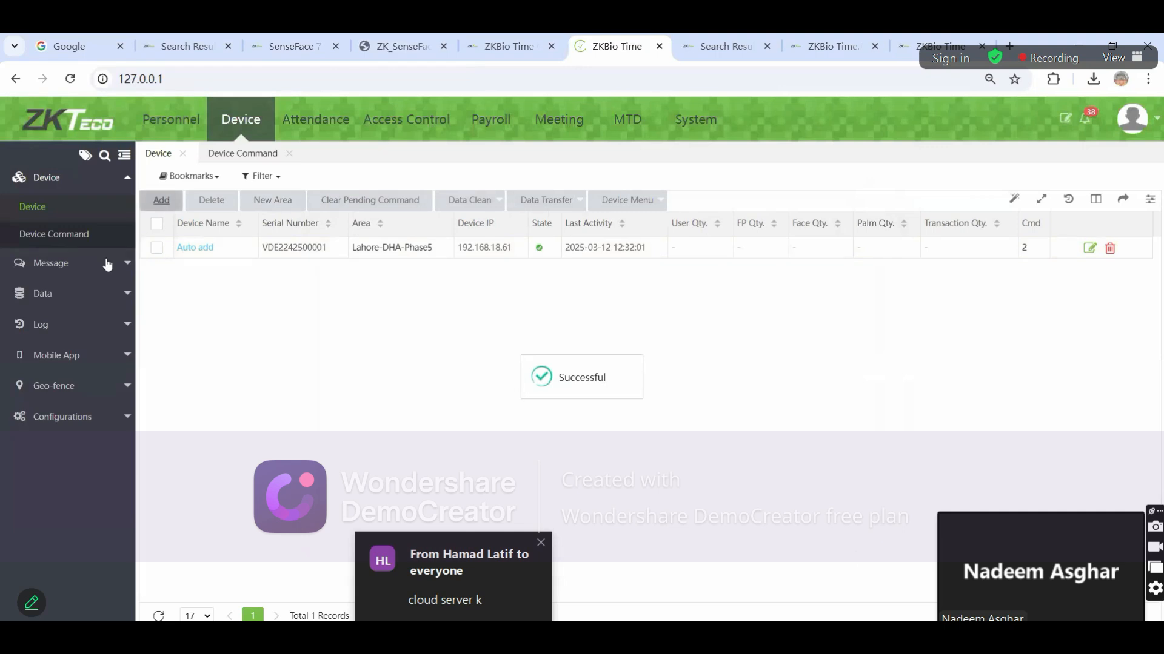
click(177, 123)
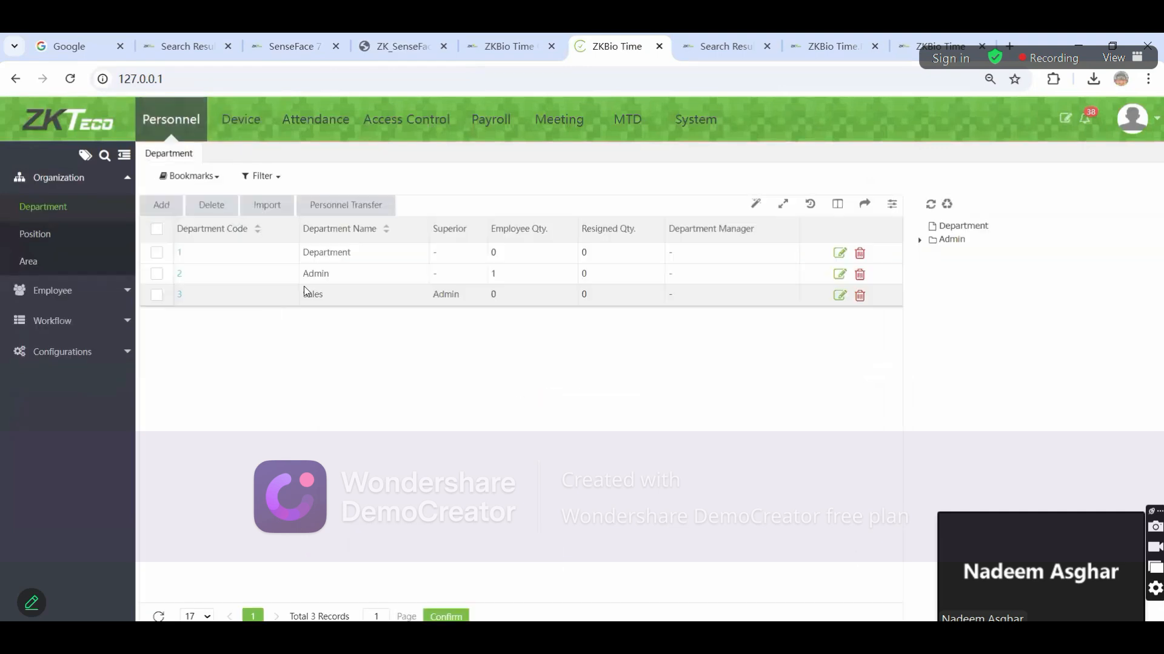
click(91, 265)
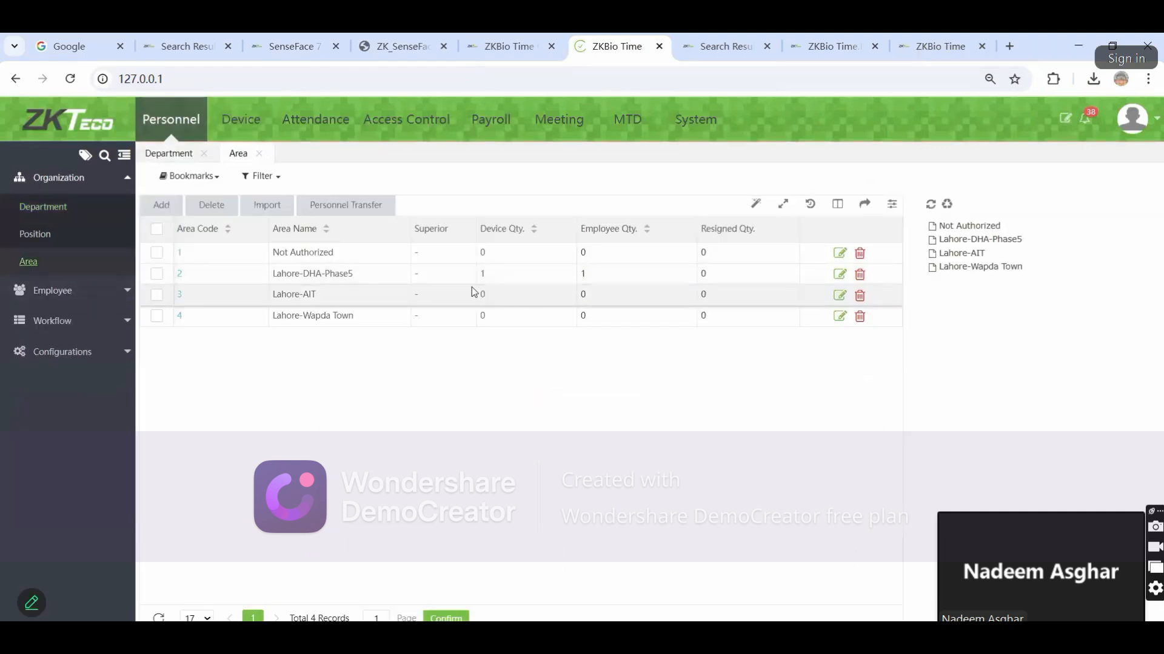
click(240, 119)
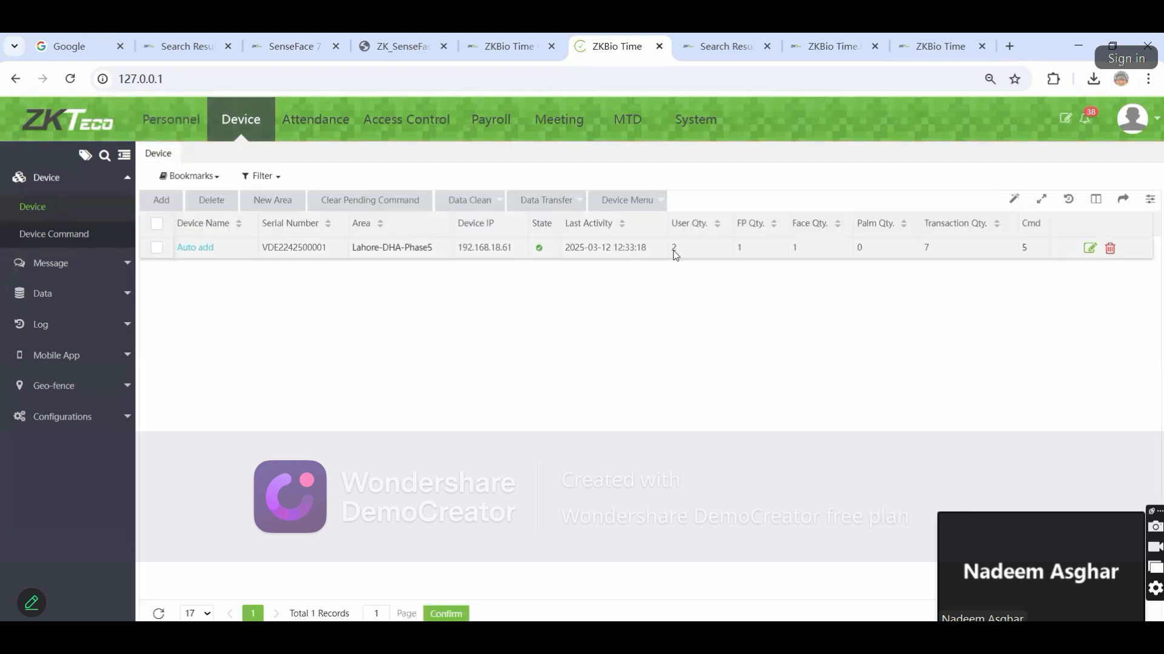
click(729, 249)
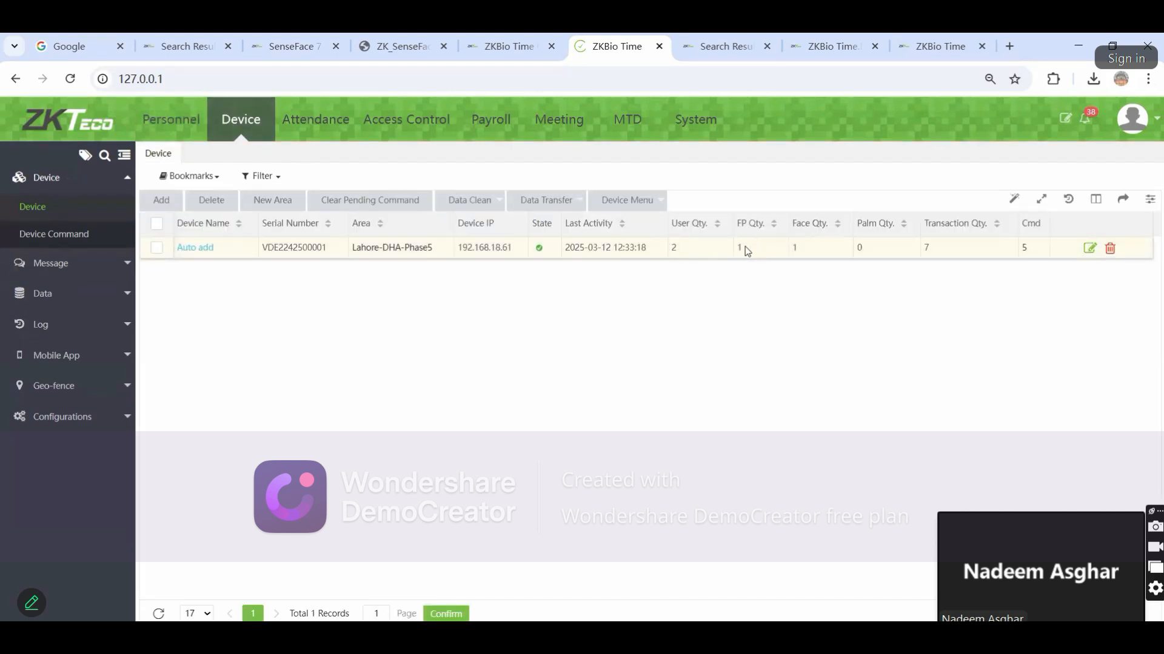
click(810, 250)
click(156, 300)
click(40, 296)
click(53, 274)
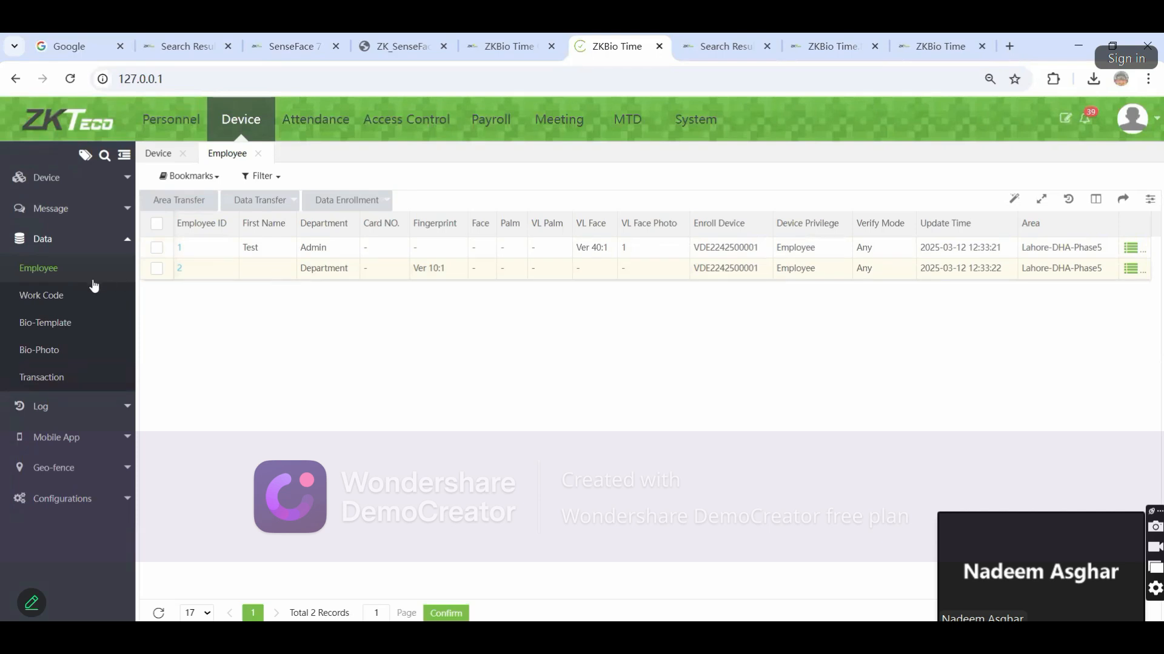
Open Bio-Template and select employee Test's template row
click(46, 324)
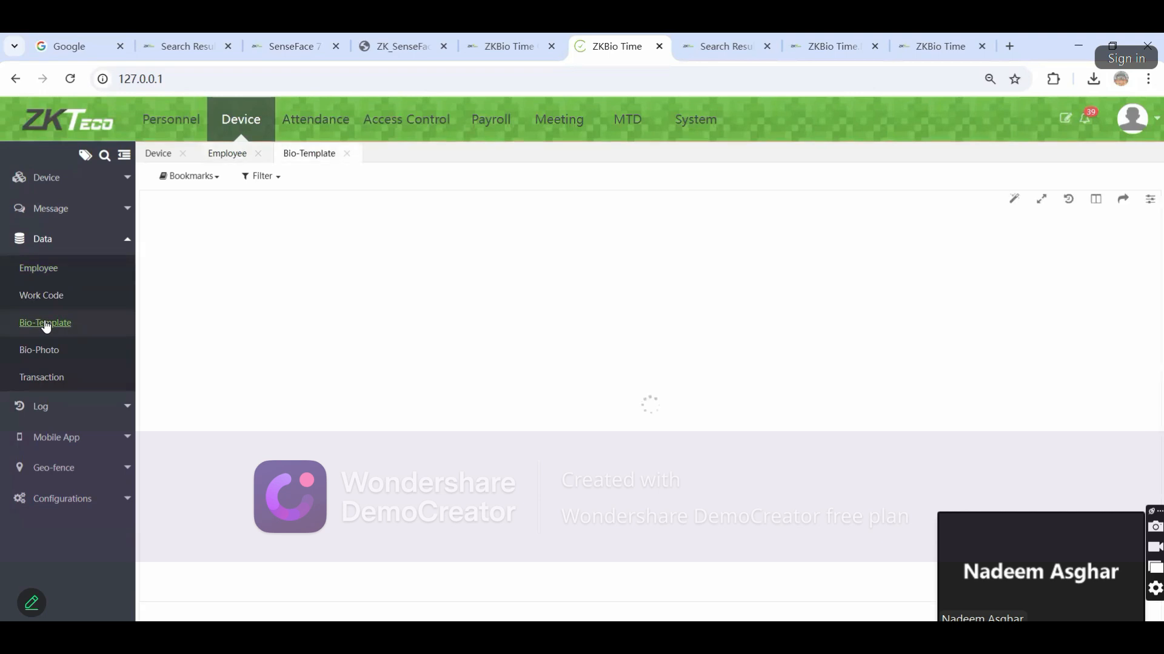
click(296, 249)
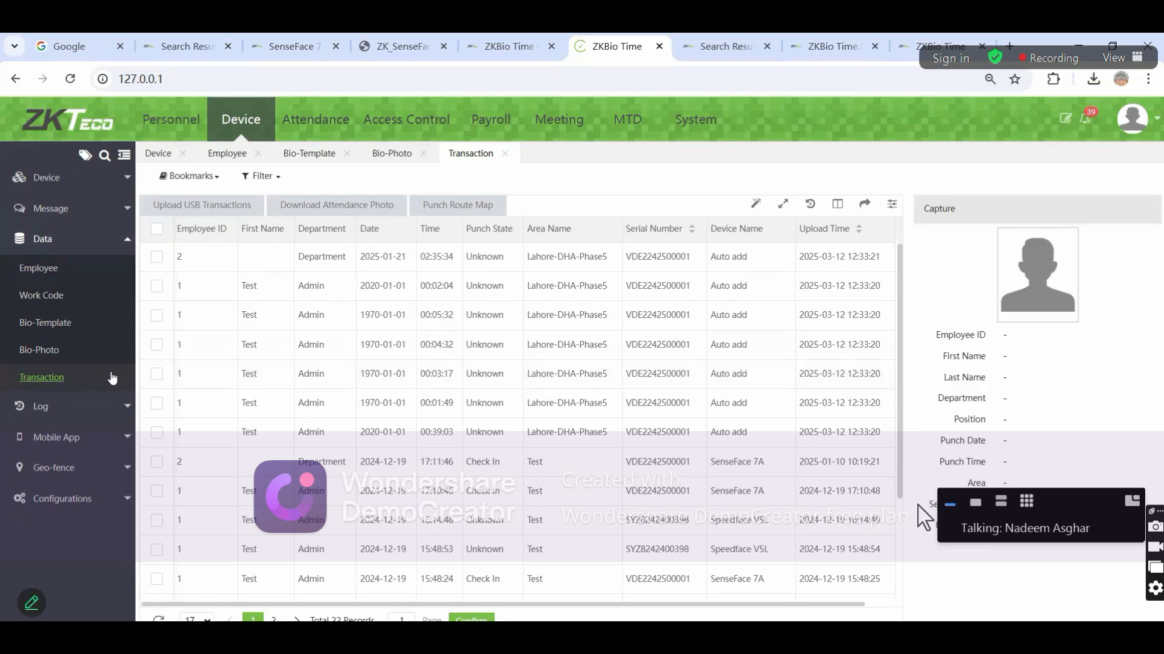
scroll(397, 345, down, 2)
Restore the meeting's full-screen view, then open the device Operation Log with 17 records
key(Escape)
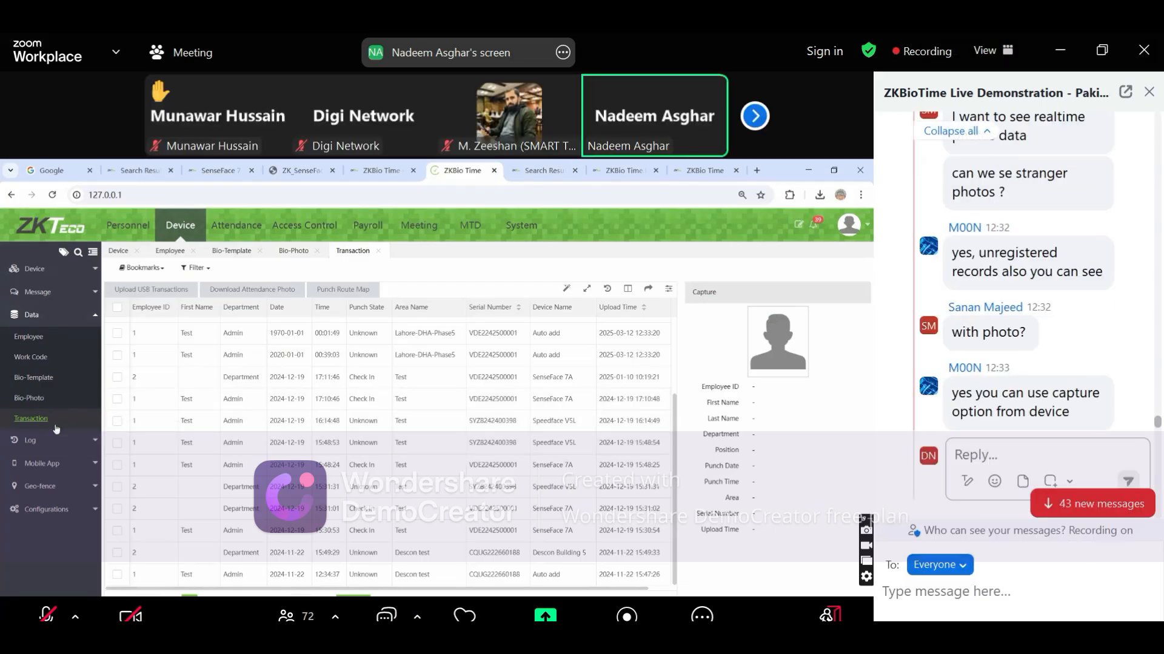
click(1149, 92)
double_click(796, 380)
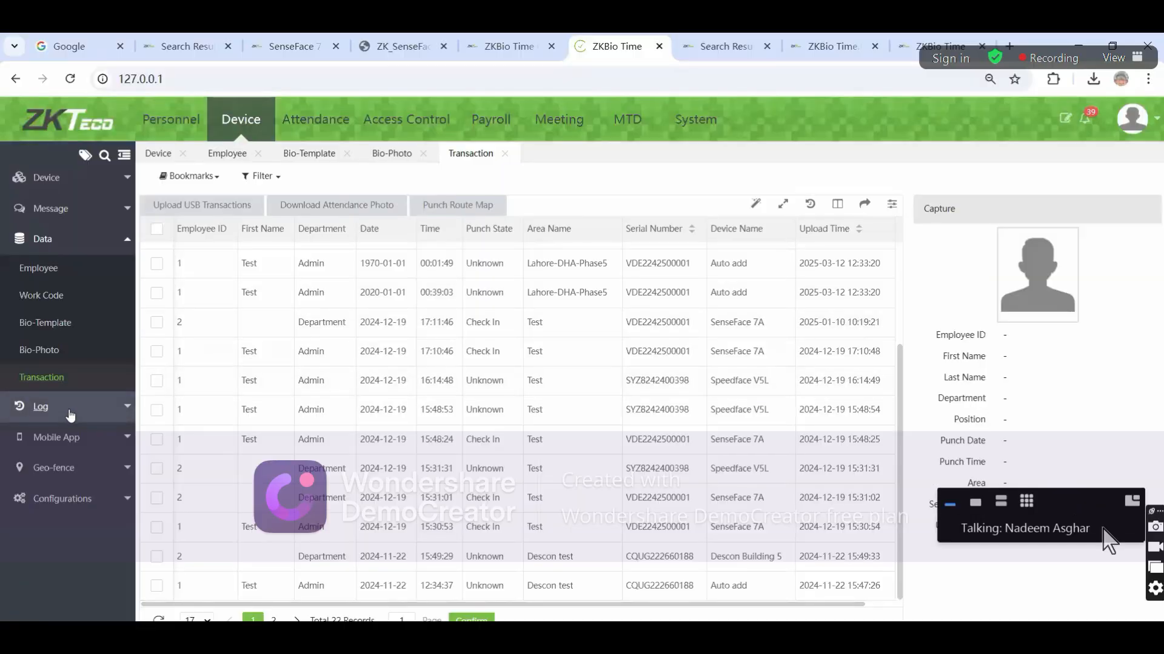
click(40, 406)
click(61, 300)
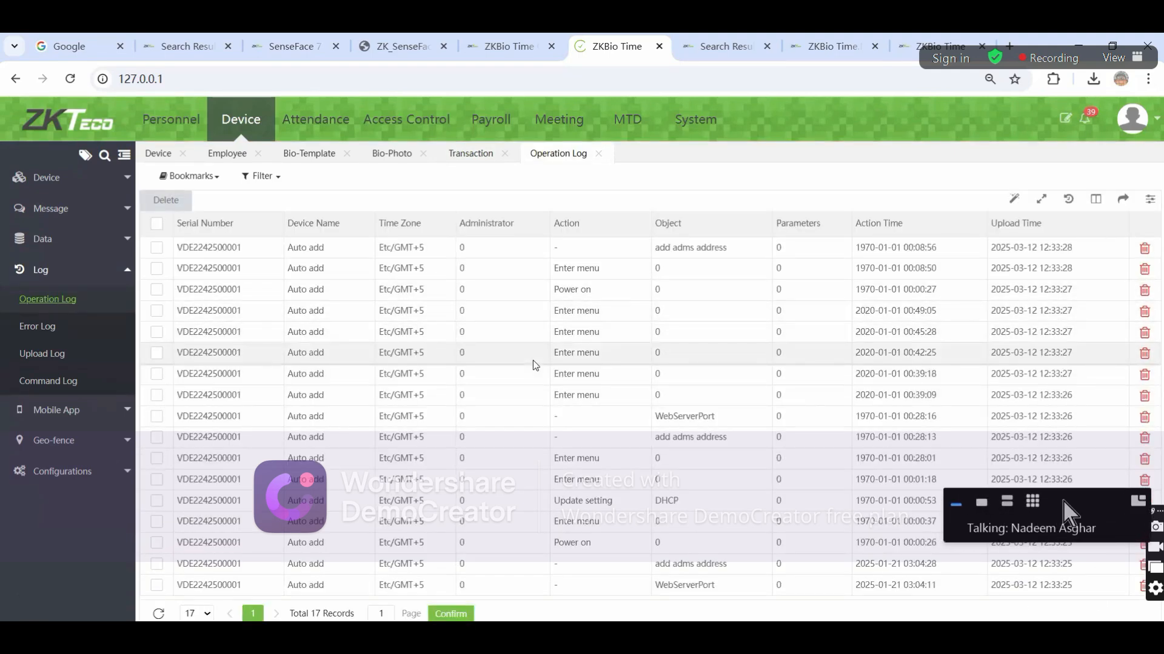
Browse the device Error, Upload and Command logs, then open the empty Mobile App Accounts list
click(28, 330)
click(1033, 503)
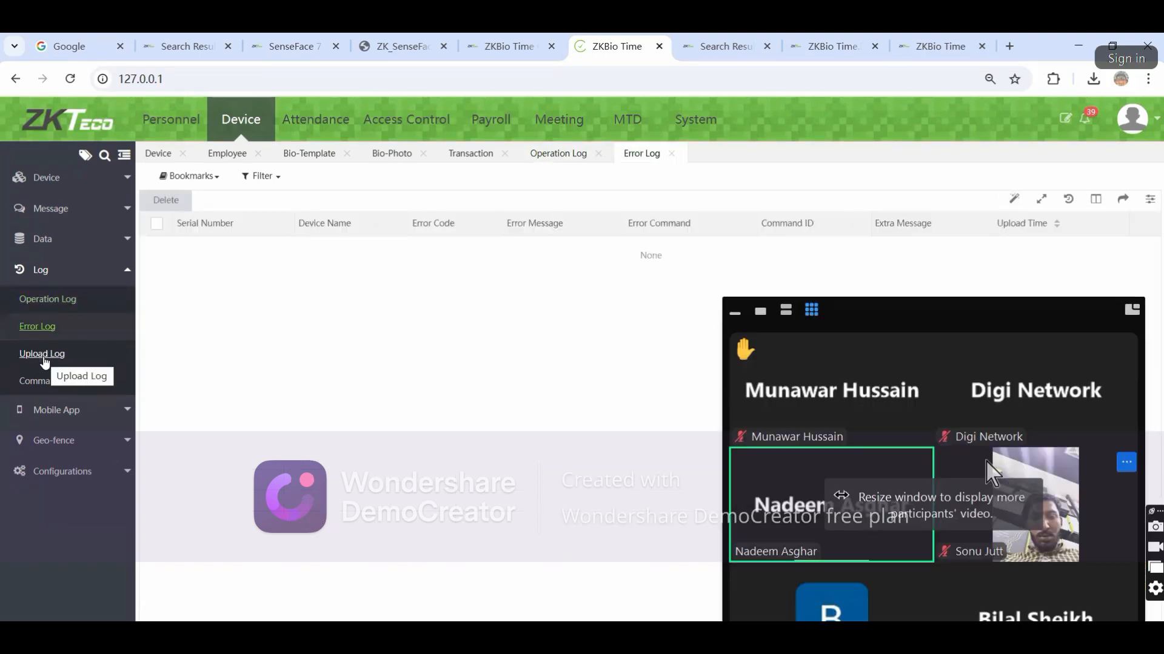
click(42, 354)
click(759, 311)
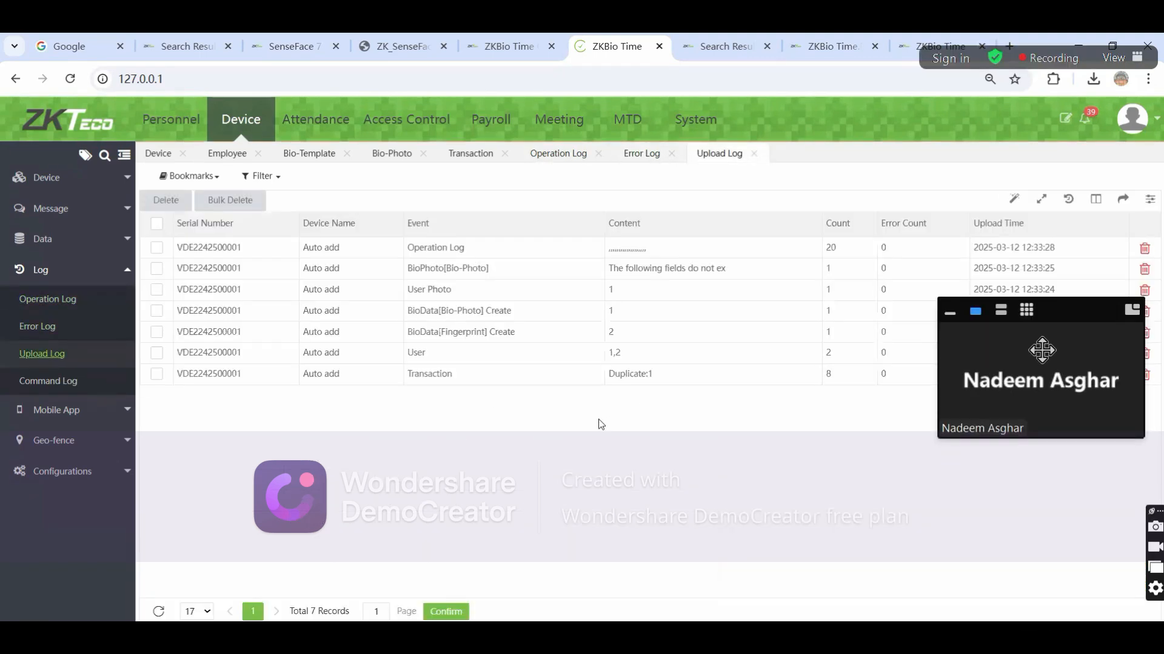
click(48, 380)
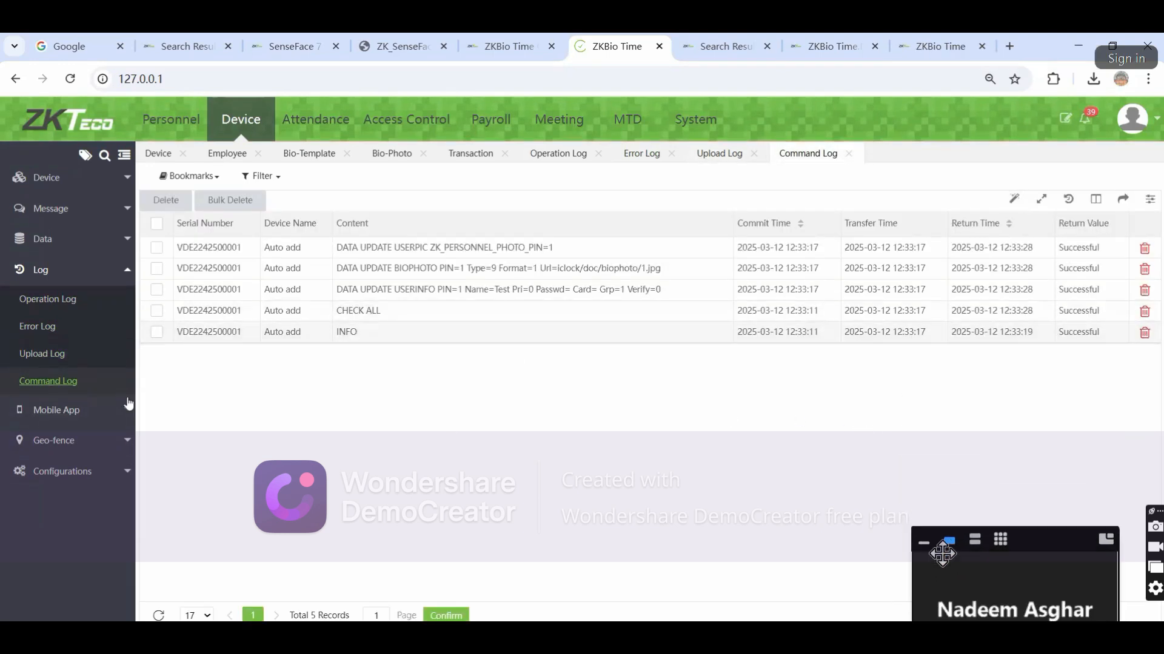
click(56, 410)
click(33, 333)
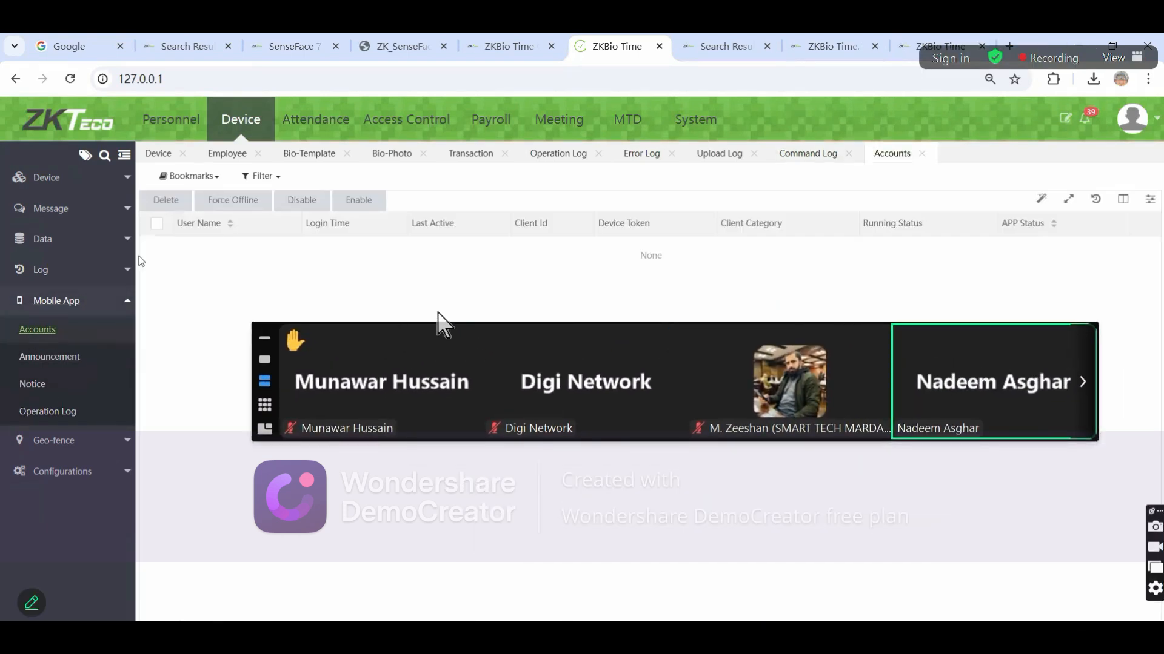
Try Enable on mobile app accounts and view Announcements before returning to Accounts
click(348, 208)
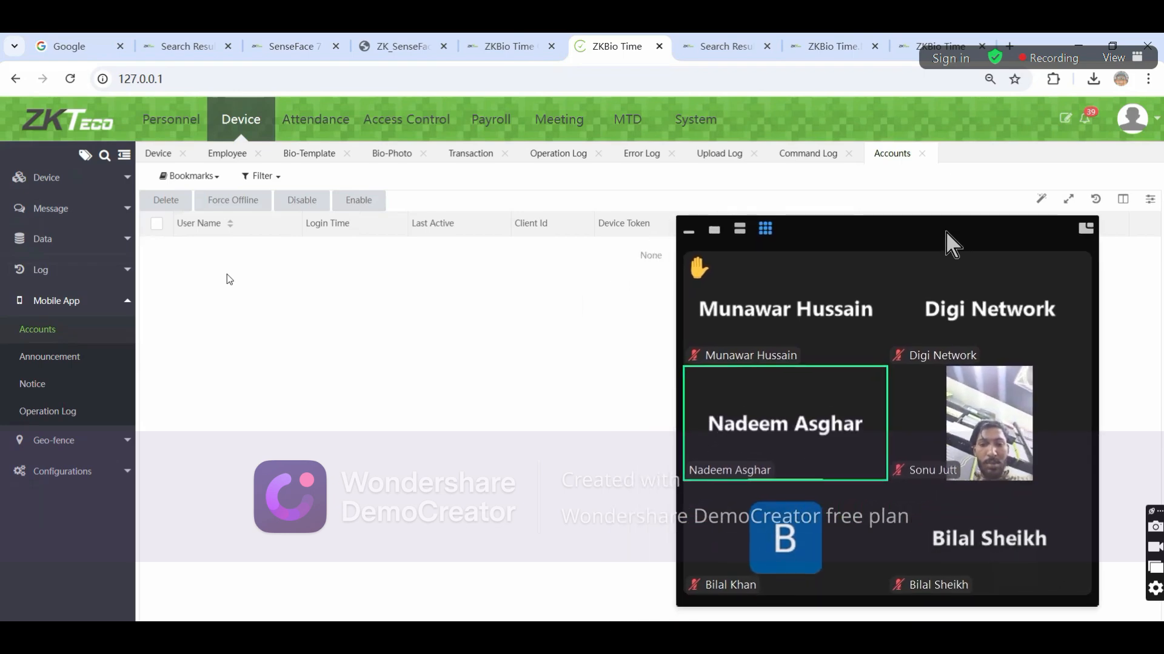
click(51, 356)
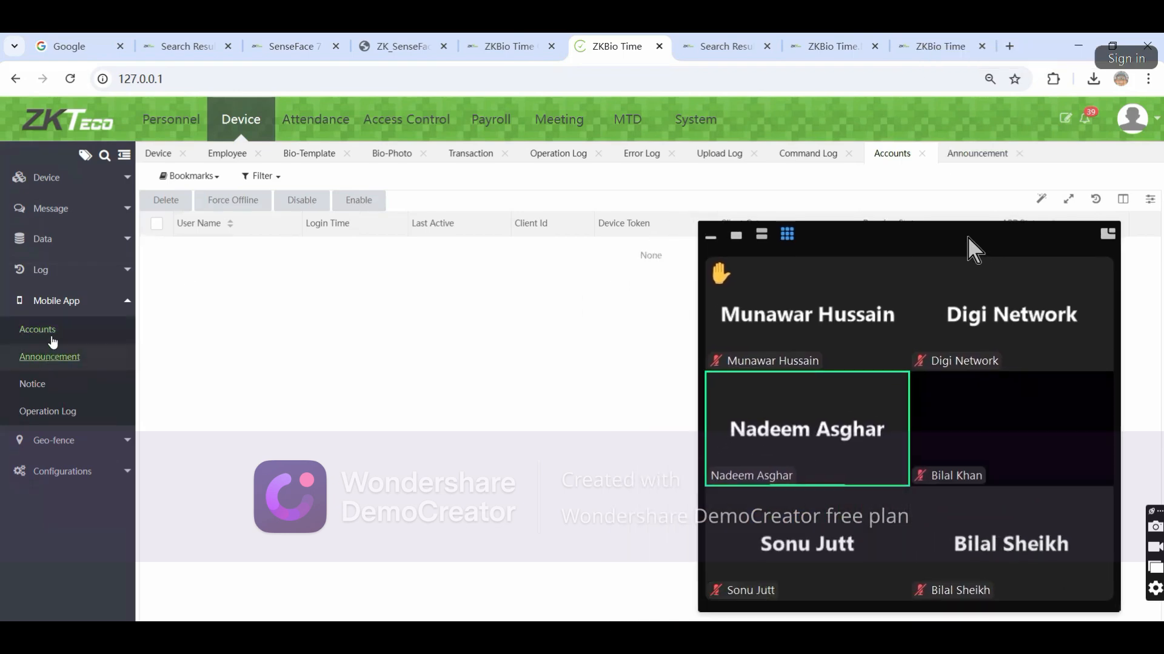
click(53, 337)
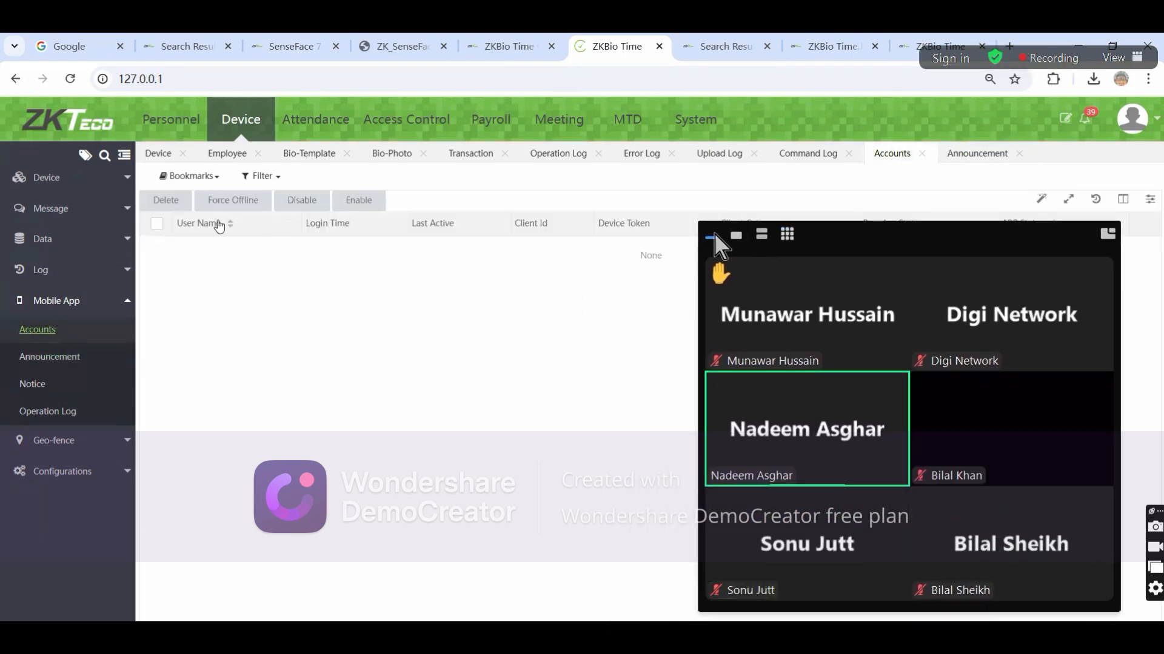
click(712, 236)
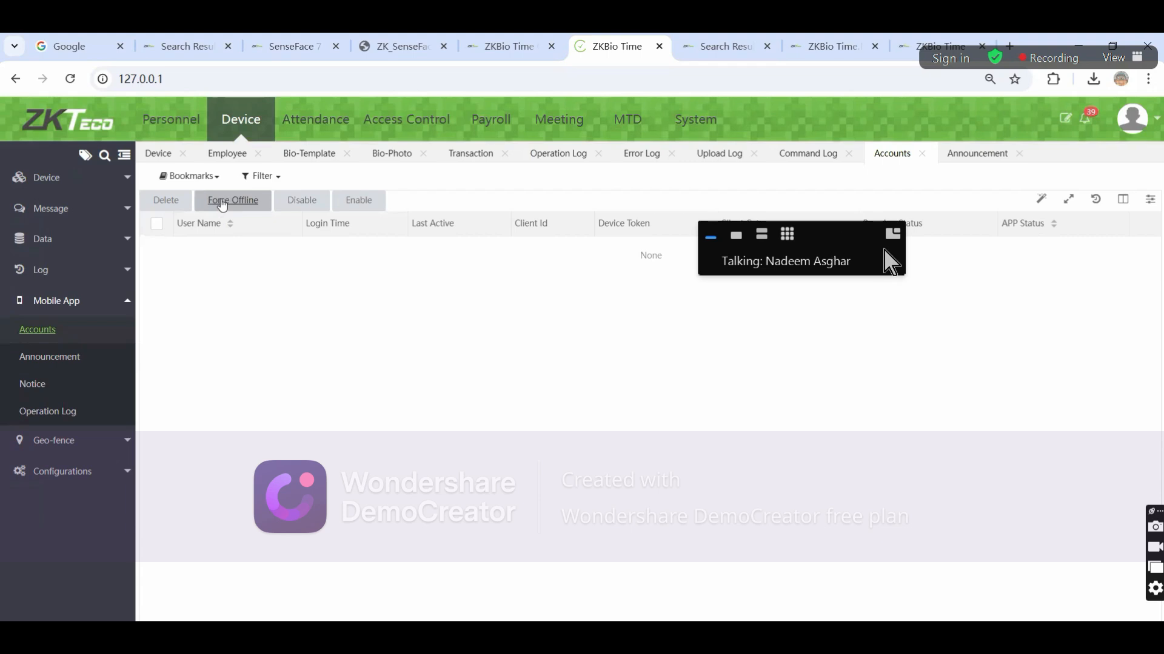
Open the Personnel Employee list showing 2 employees, including Test
click(182, 124)
drag(715, 260, 854, 615)
click(50, 290)
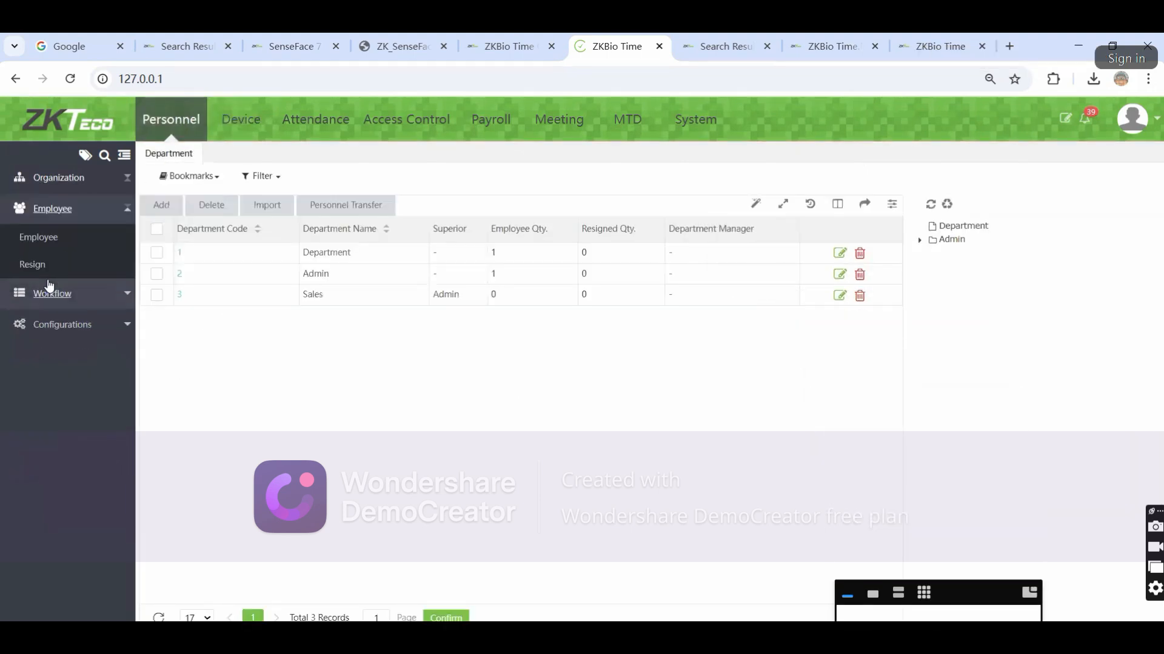
click(39, 237)
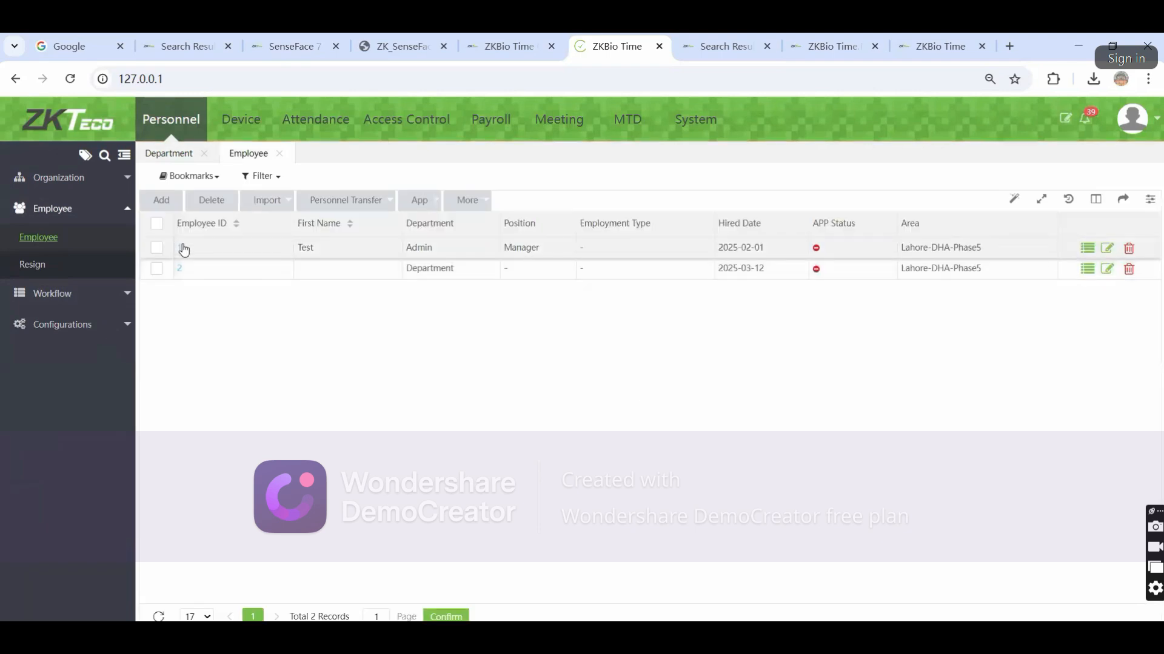
Set employee 1 (Test)'s APP Status to Enable and confirm
click(184, 249)
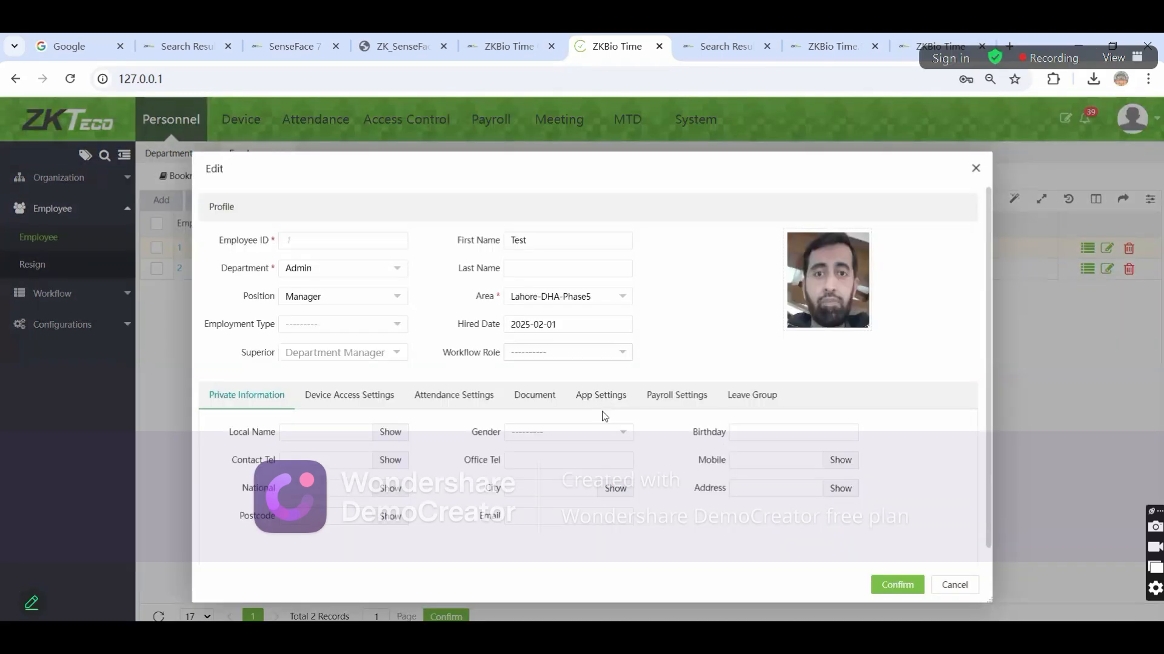
click(619, 400)
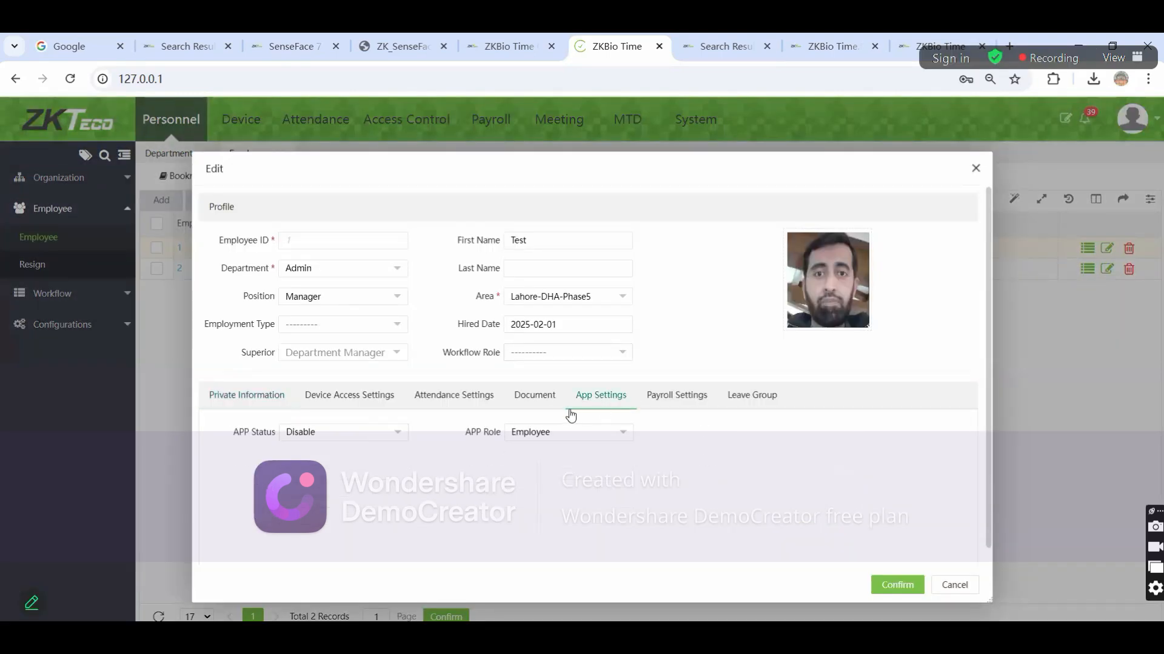
click(355, 437)
click(335, 468)
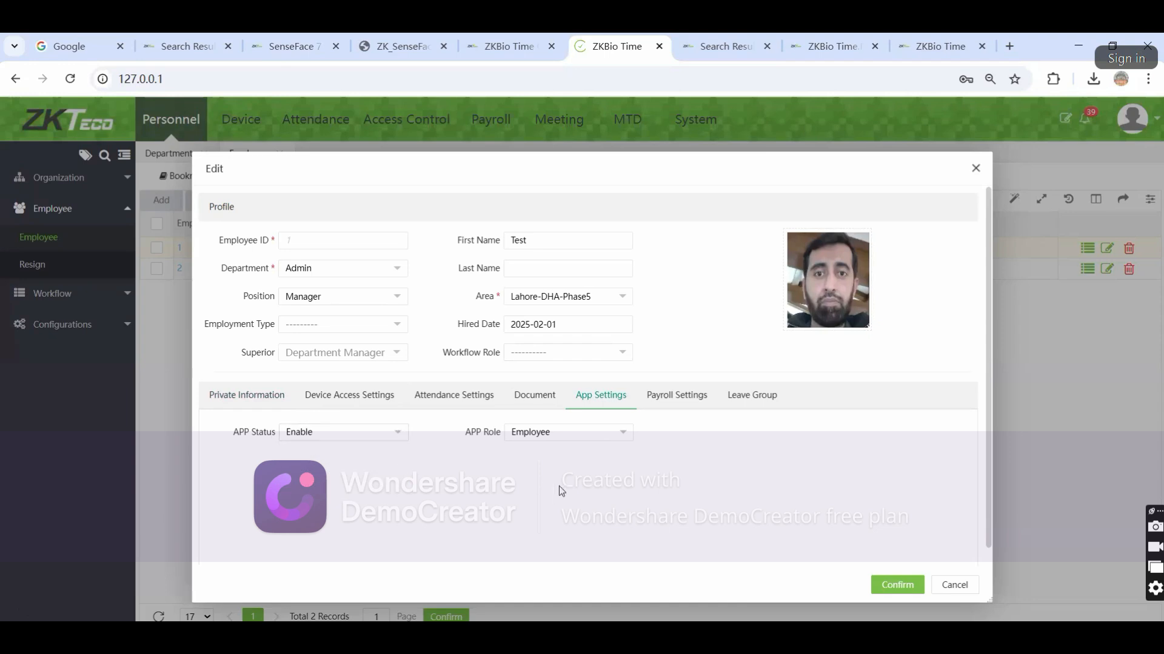
click(899, 586)
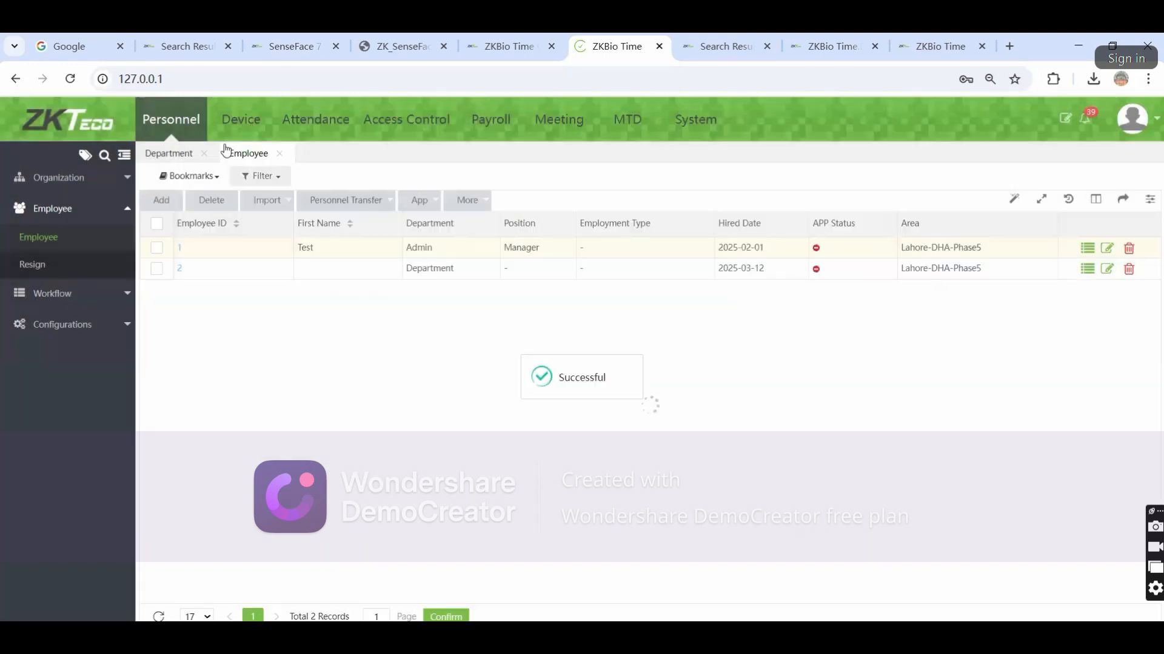
Browse the Device module's Mobile App Accounts, Announcements, Notices and Operation Log pages
click(245, 124)
click(70, 355)
click(46, 329)
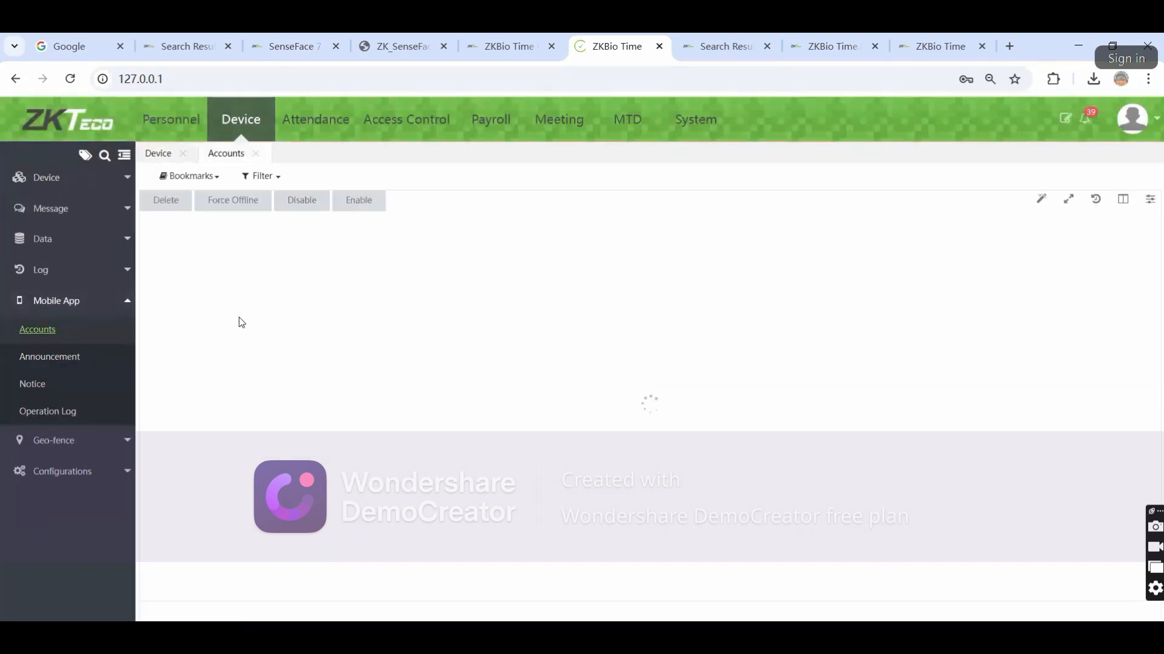
click(348, 205)
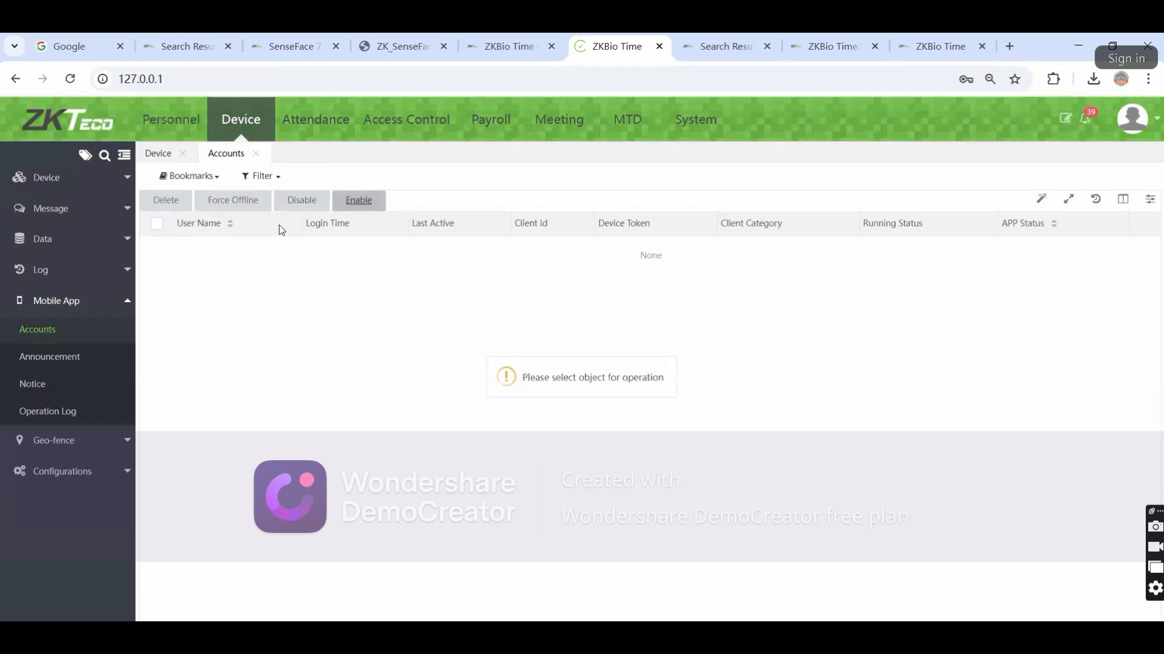
click(172, 206)
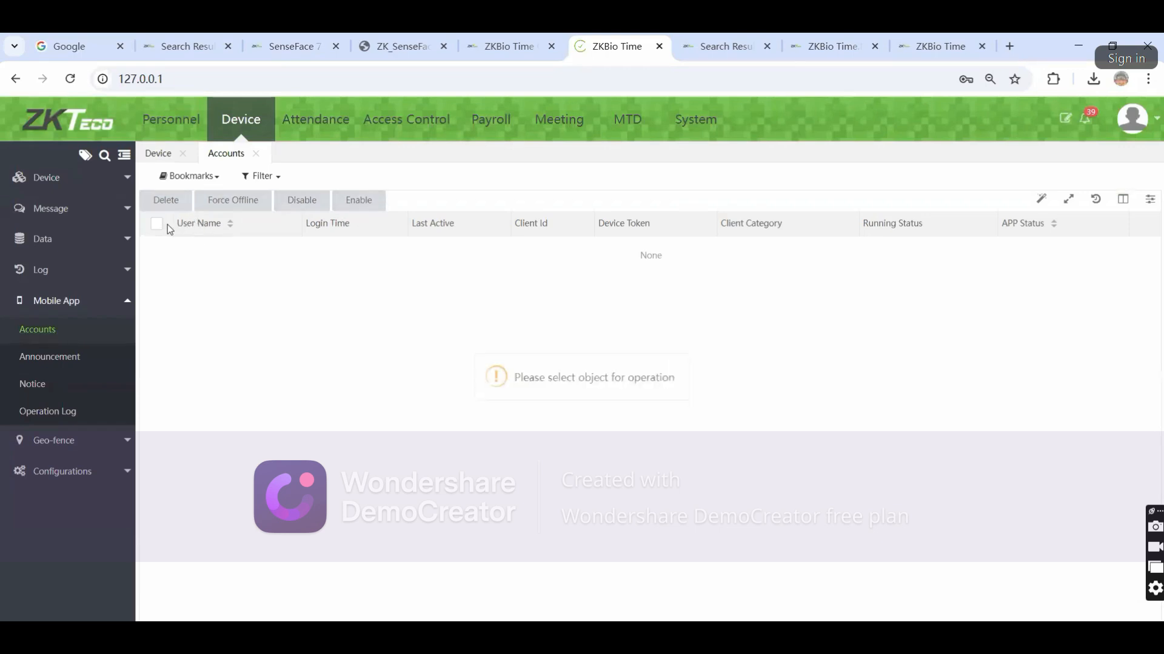
click(49, 357)
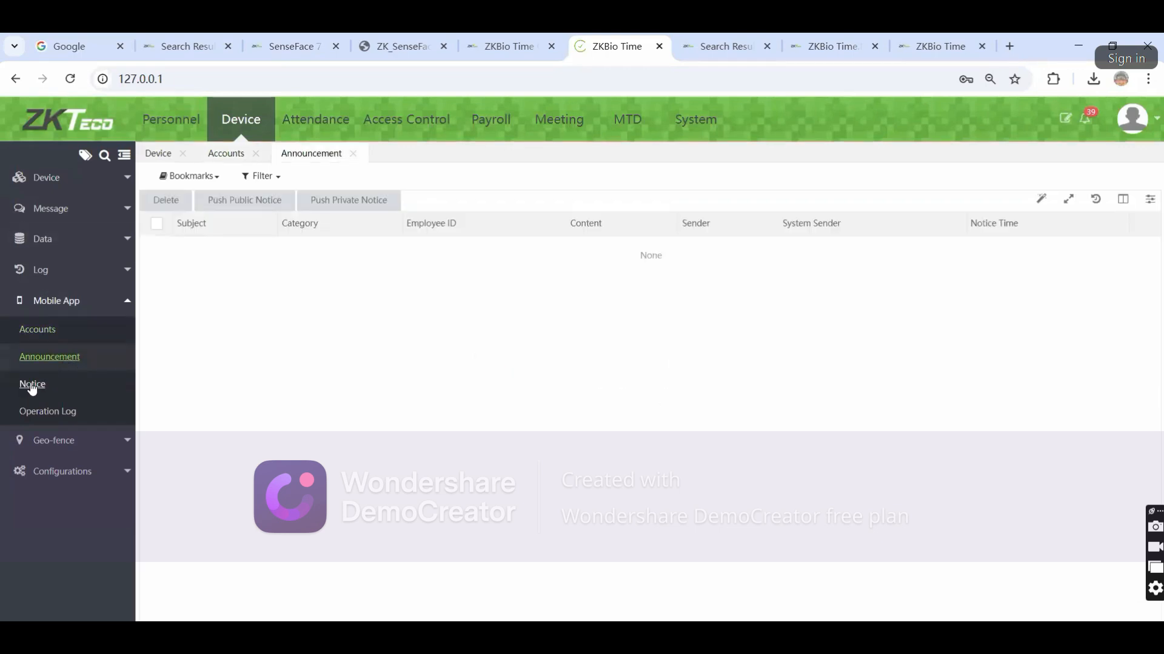
click(33, 384)
click(37, 333)
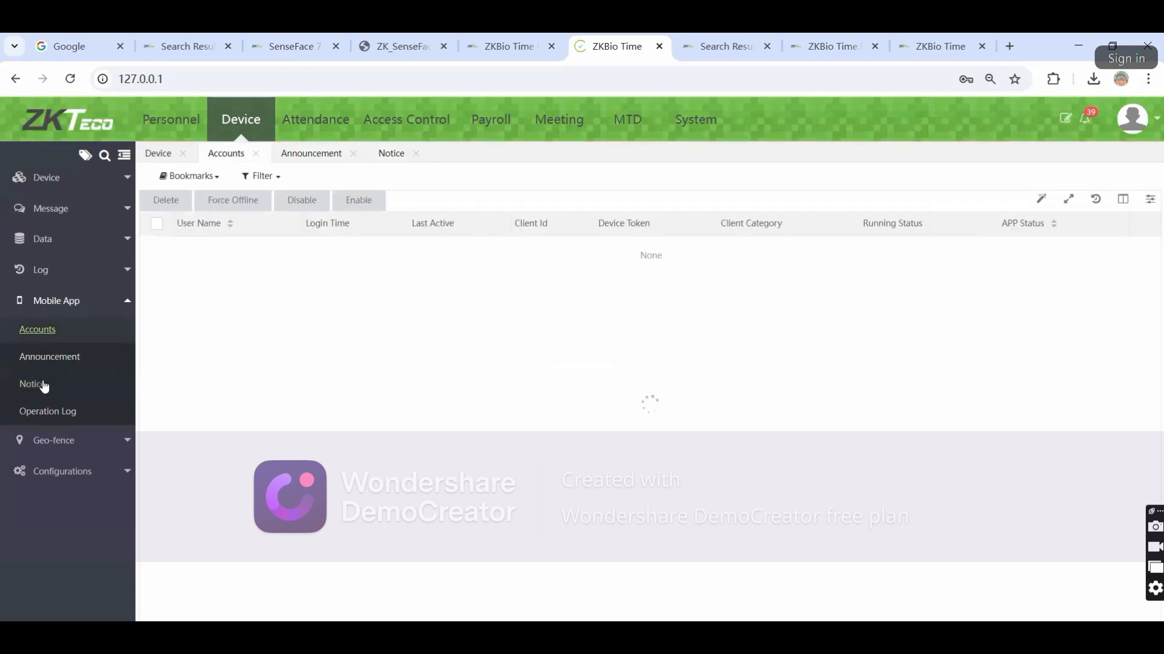
click(50, 412)
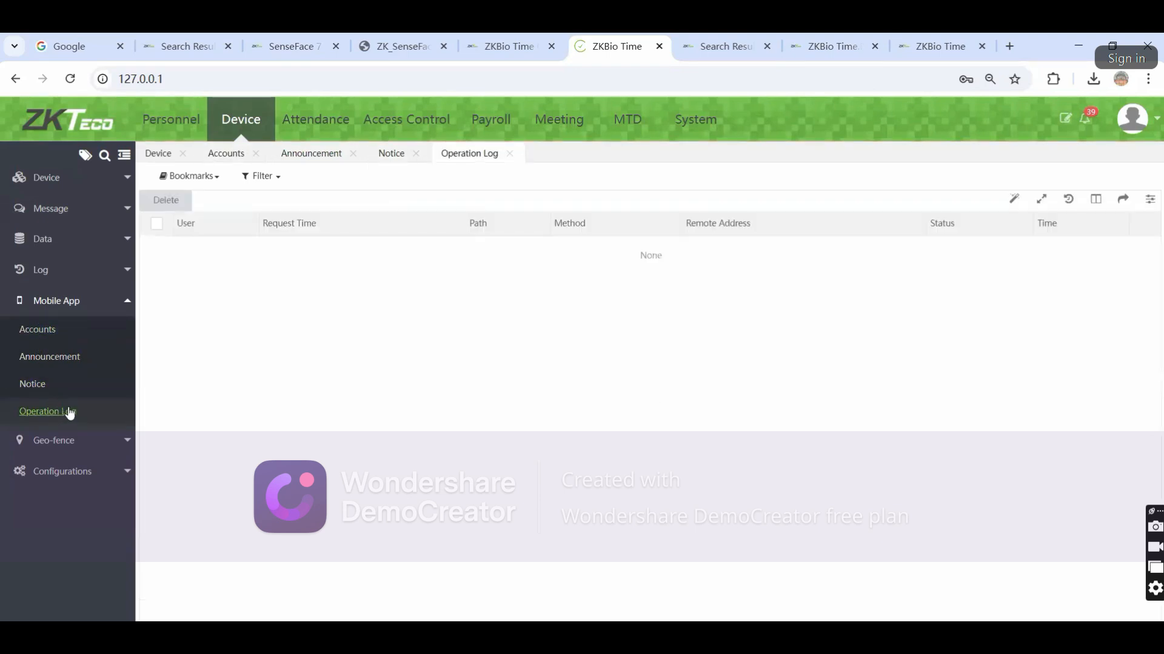
Reopen employee Test in Personnel and verify App Settings shows Enable
click(170, 119)
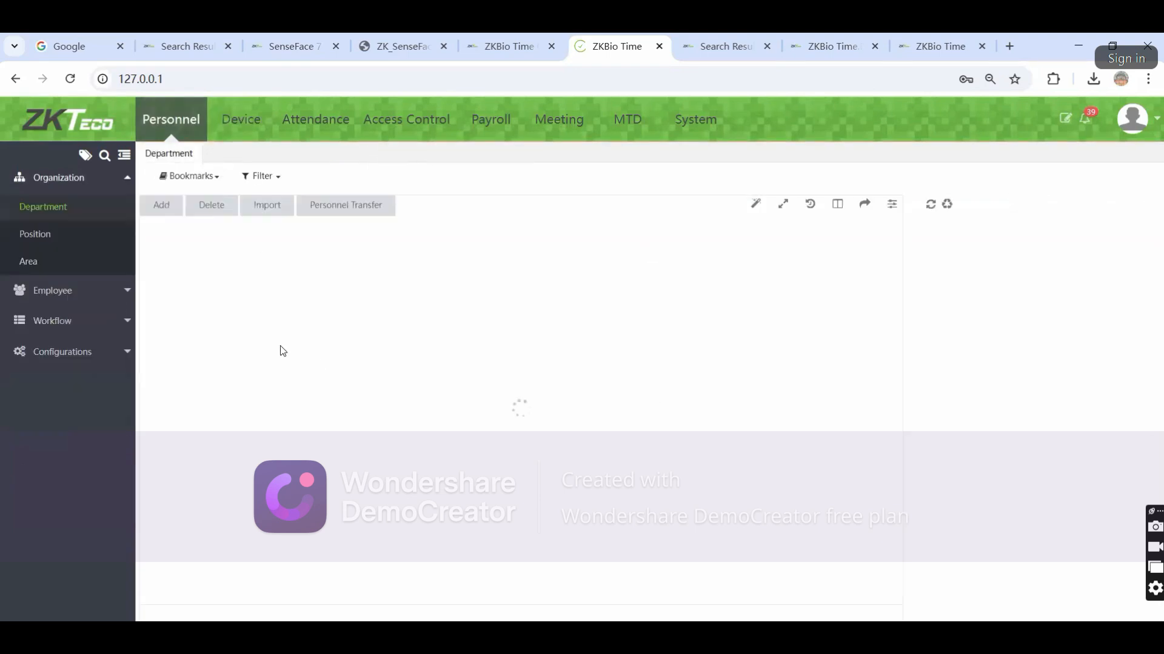
click(70, 297)
click(42, 243)
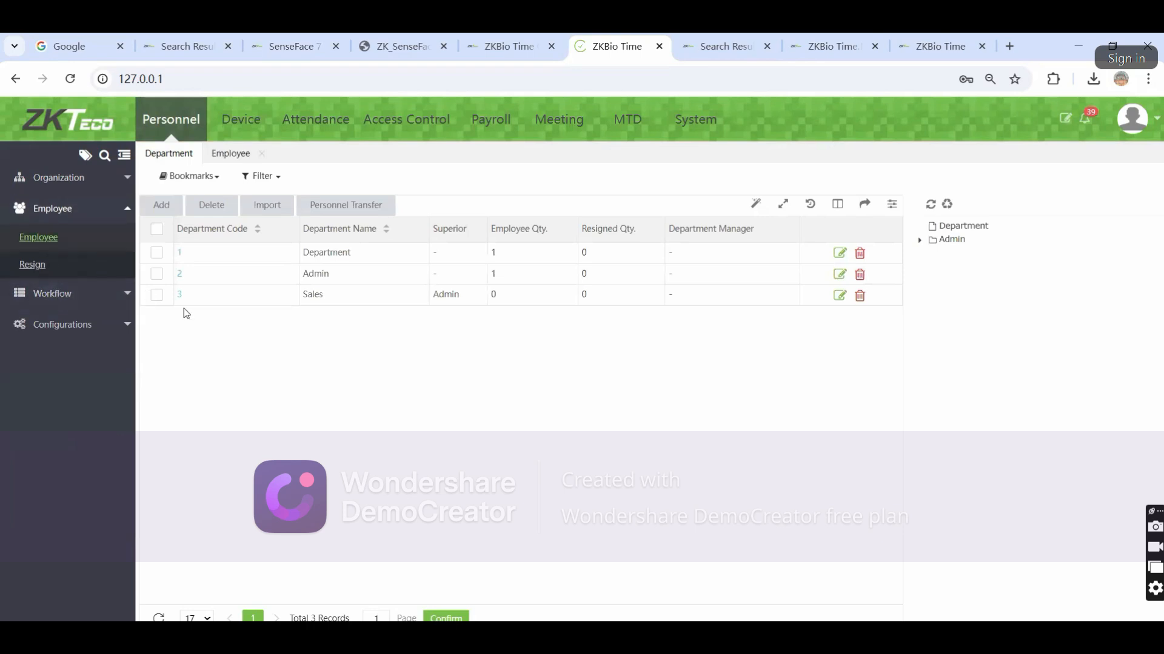
click(179, 248)
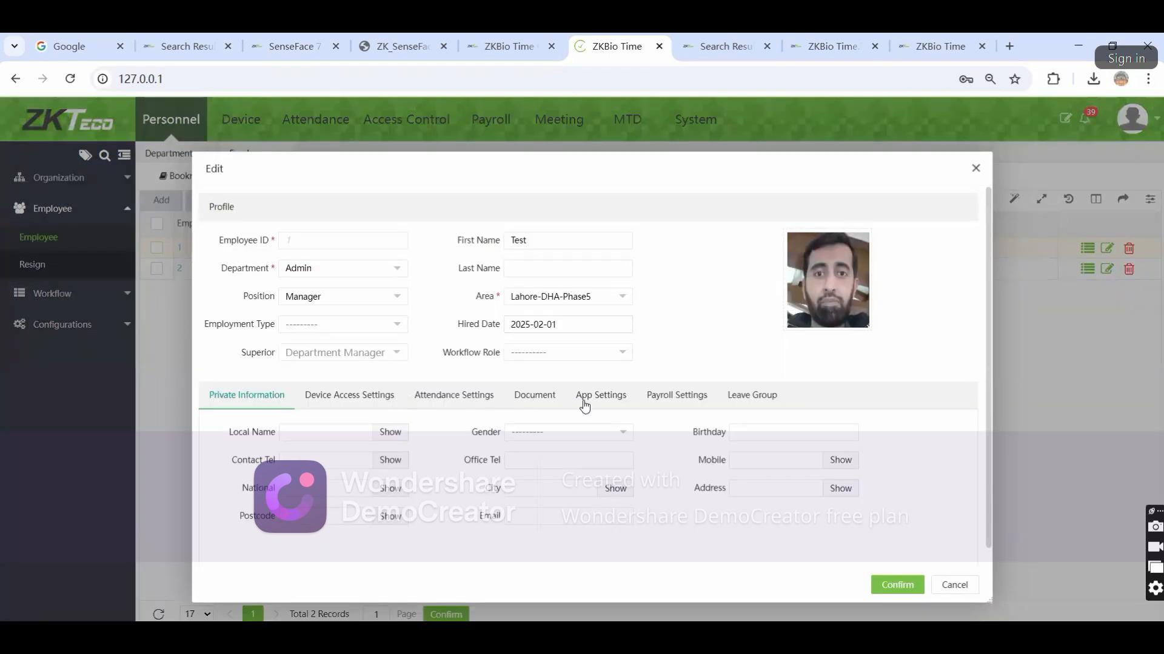
click(585, 405)
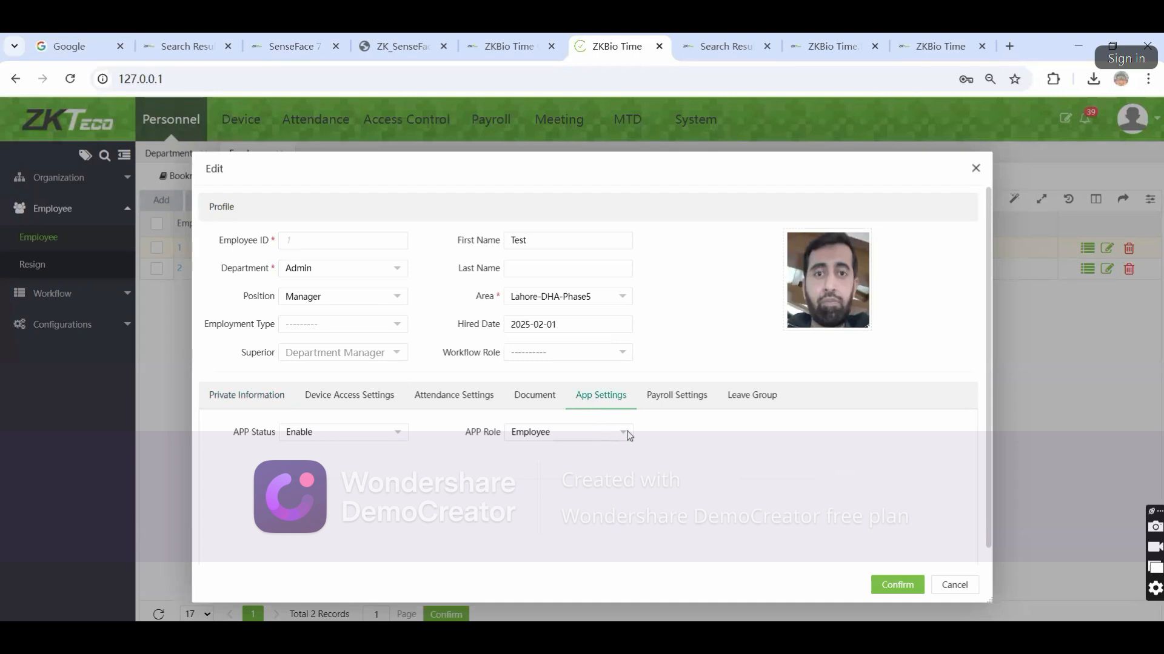
click(955, 585)
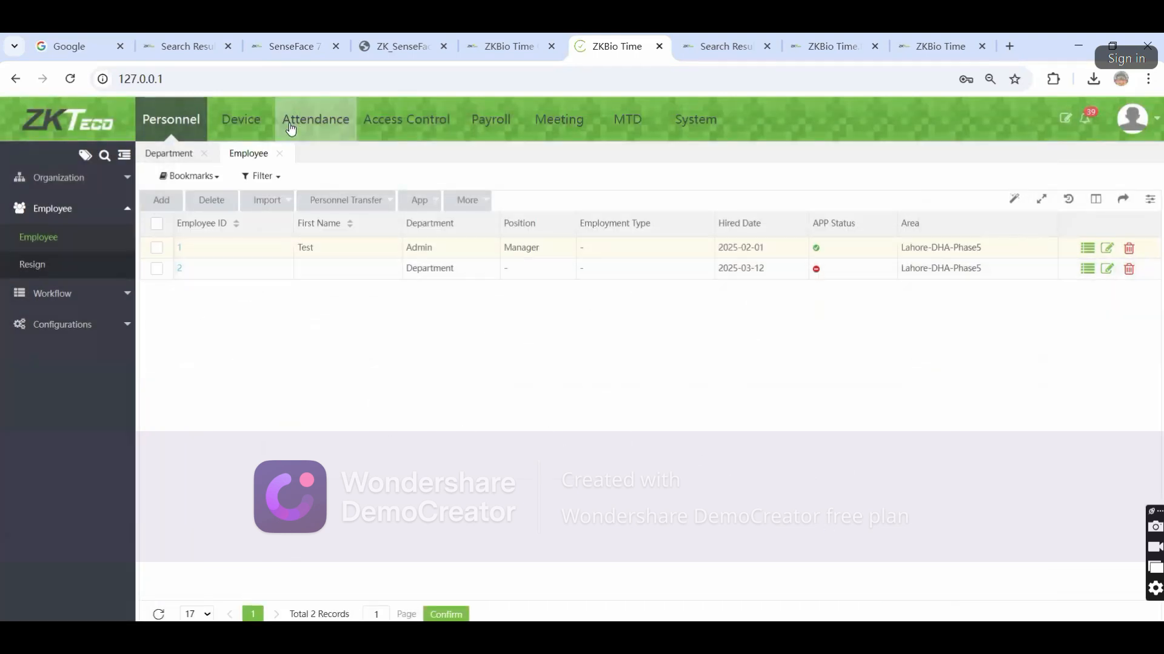
Go to the Device module's device list and expand the Geo-fence group in the sidebar
click(314, 120)
click(240, 128)
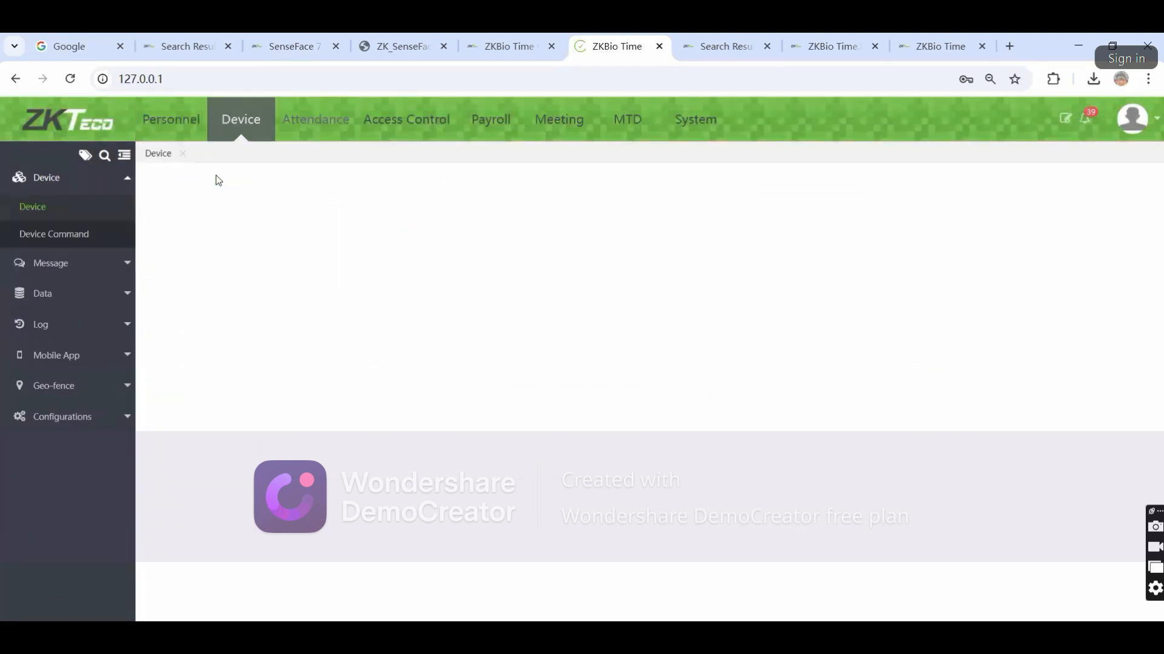
click(45, 385)
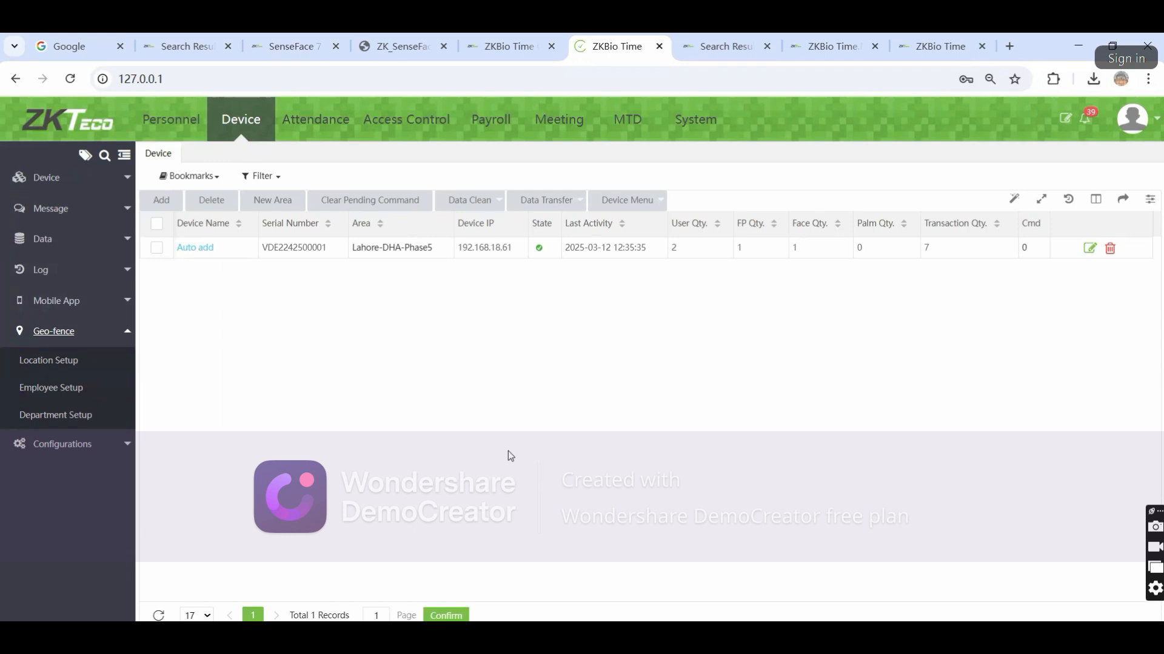
Add a new geo-fence location with the alias 'Lahore Office'
click(28, 360)
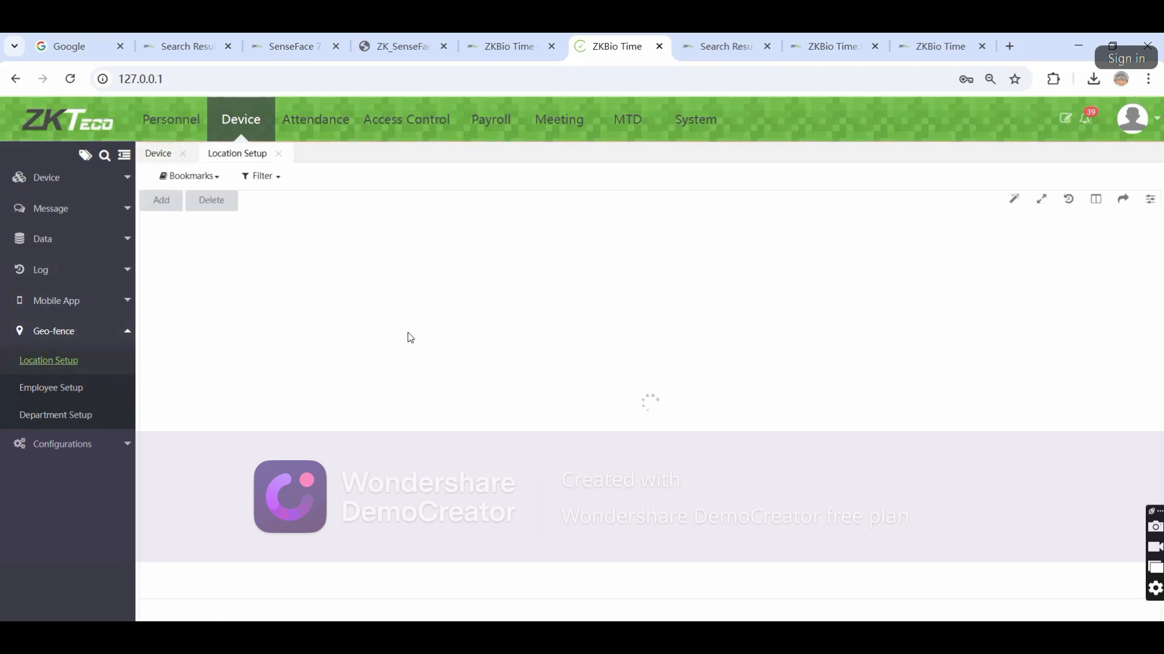
click(161, 200)
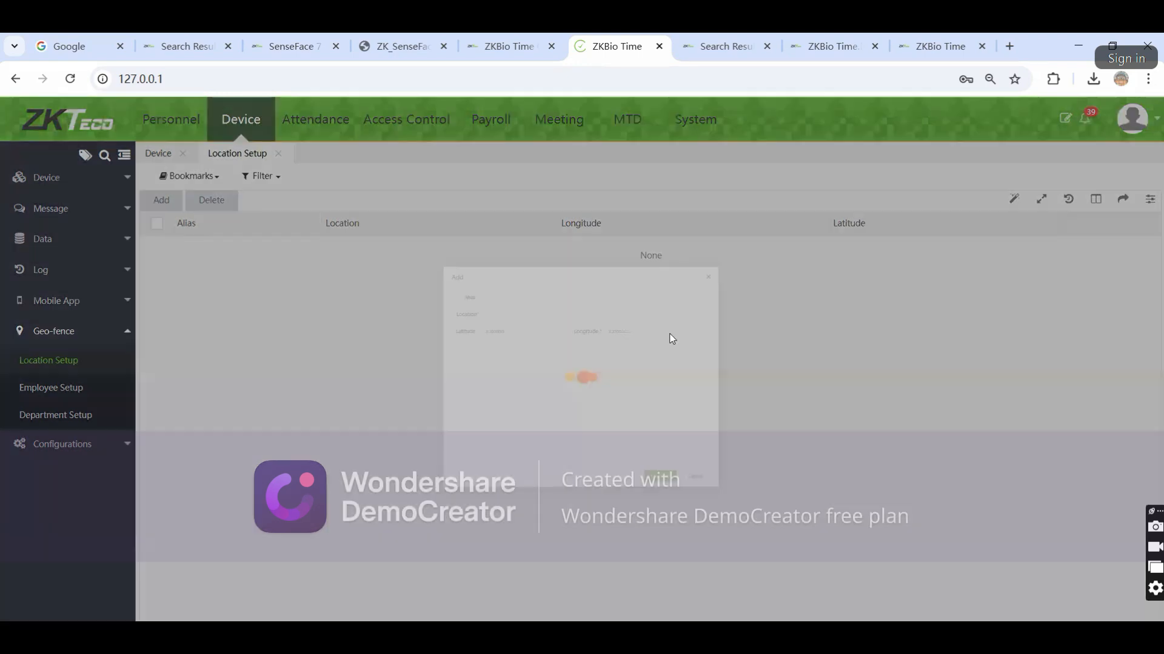
click(453, 254)
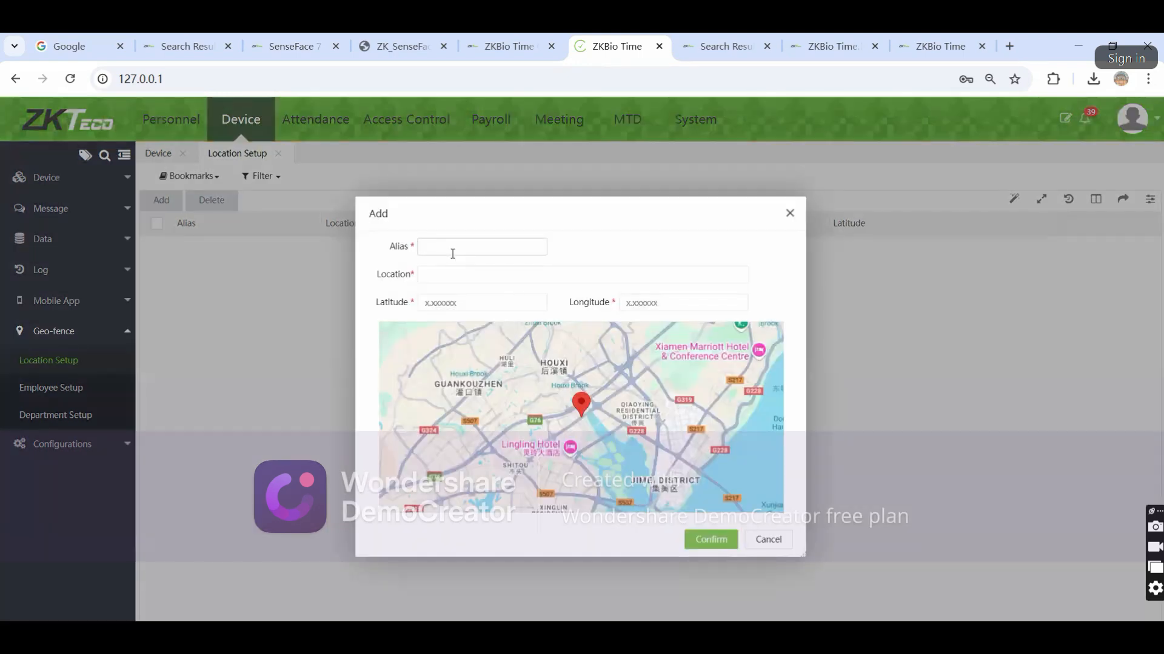
text(hore Office)
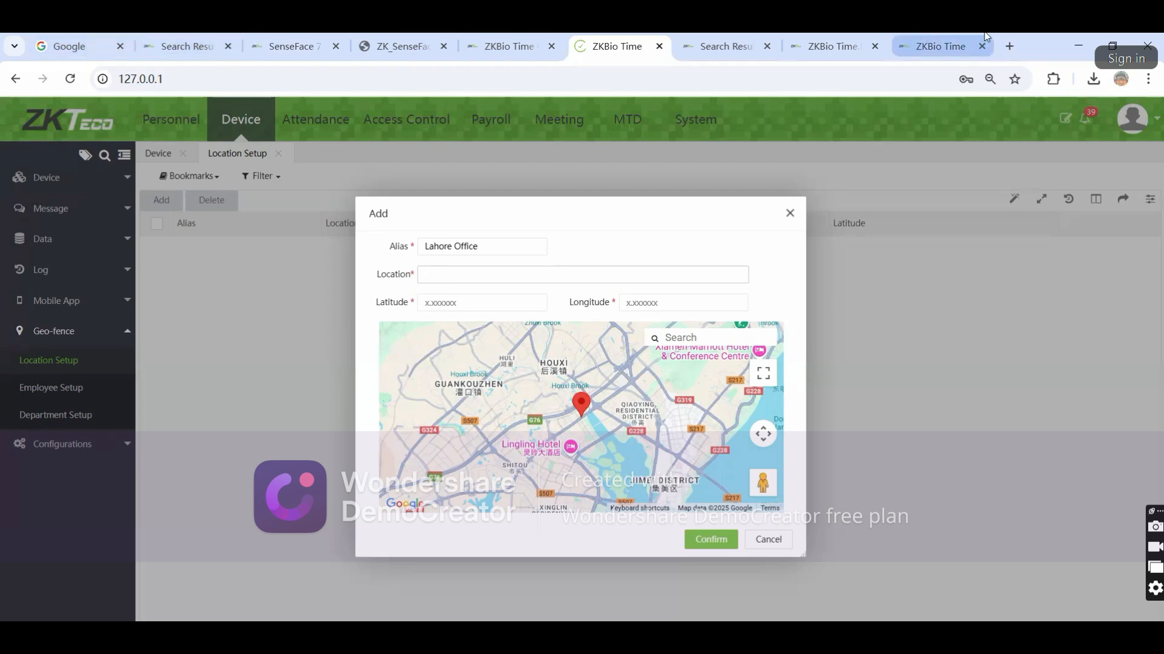
Open Google Maps in a new browser tab
click(1009, 45)
text(maps)
key(Return)
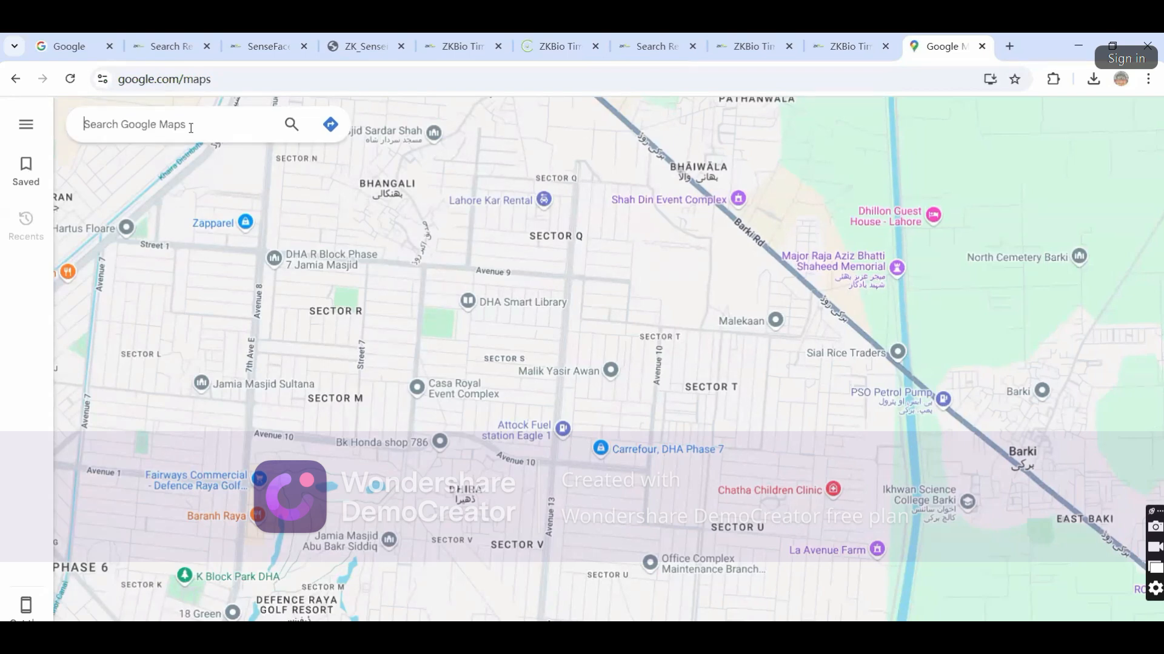
Search Maps for 'hafeez center' and copy Hafeez Center's Gulberg III, Lahore address
text(hafeez )
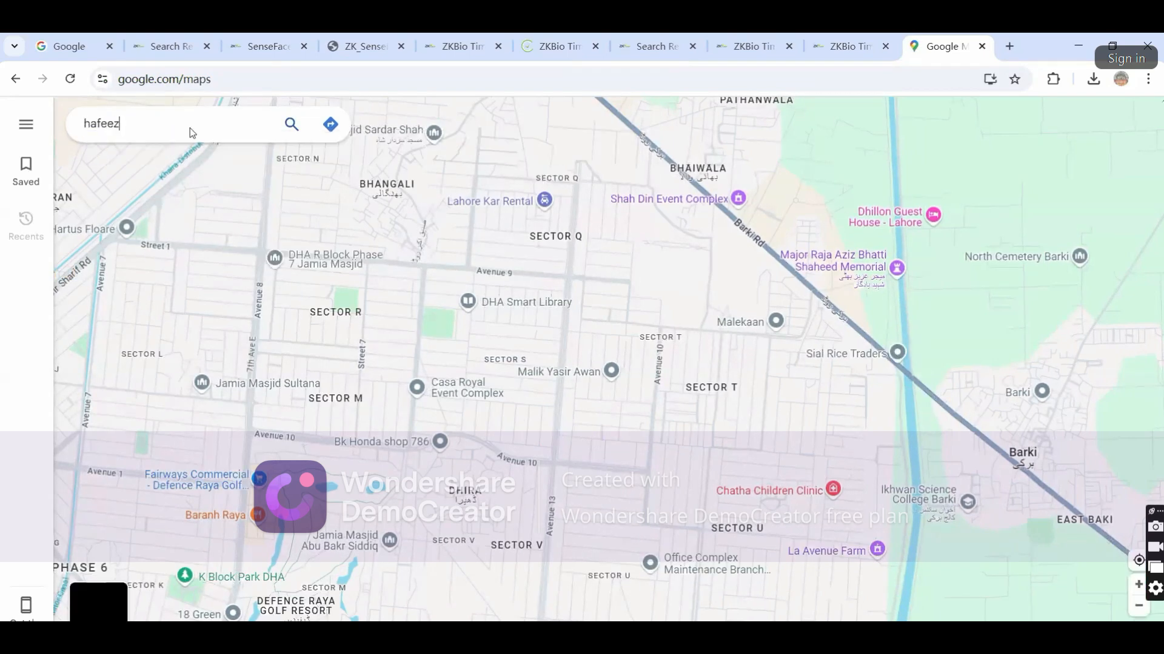
text(center)
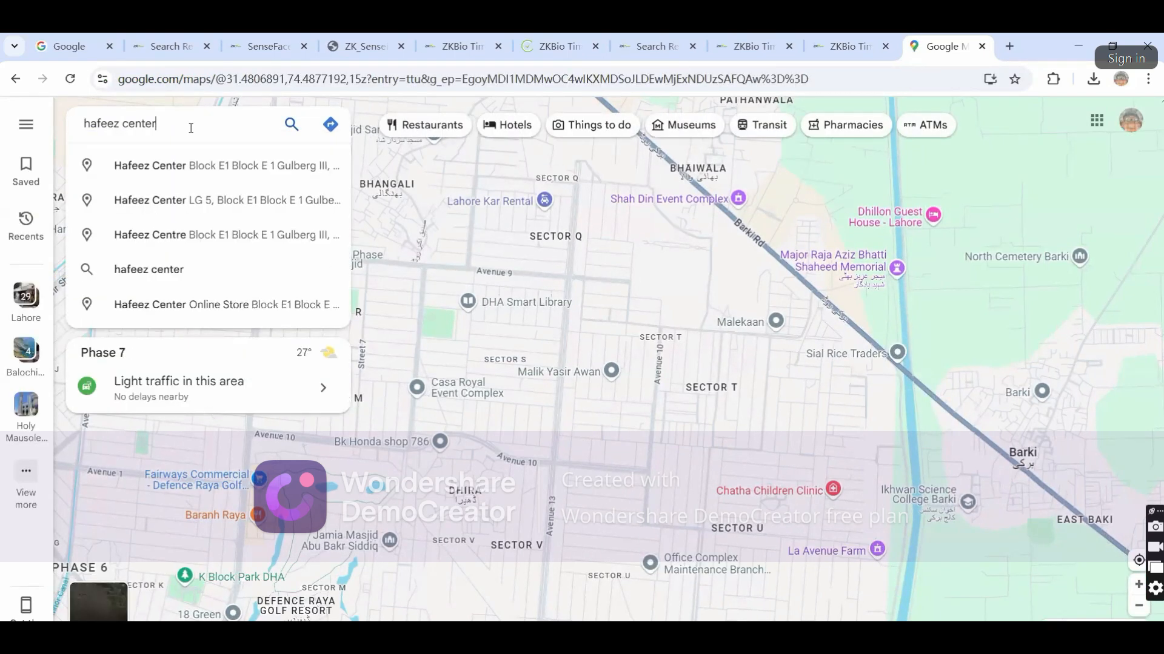
click(226, 161)
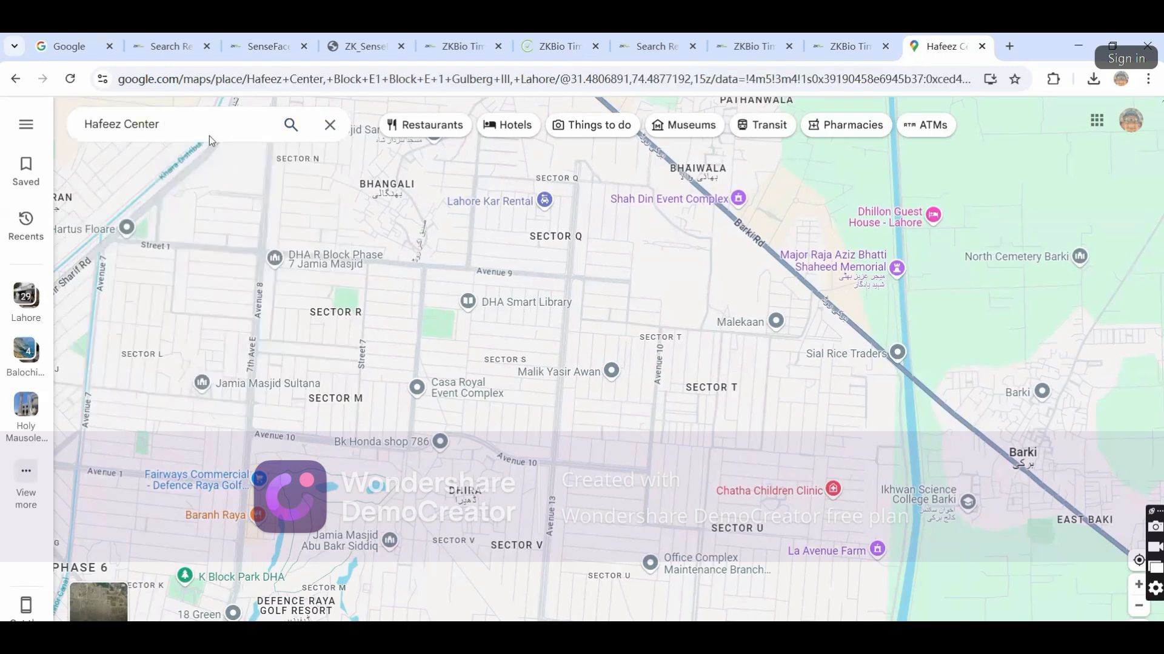
double_click(160, 124)
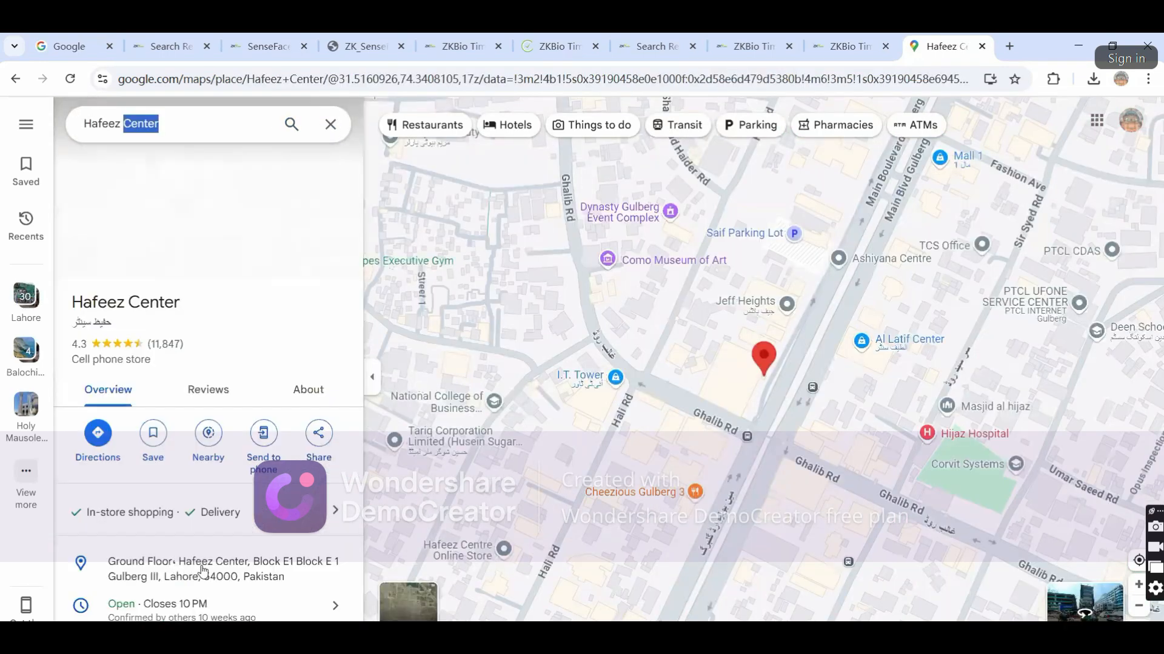
click(378, 40)
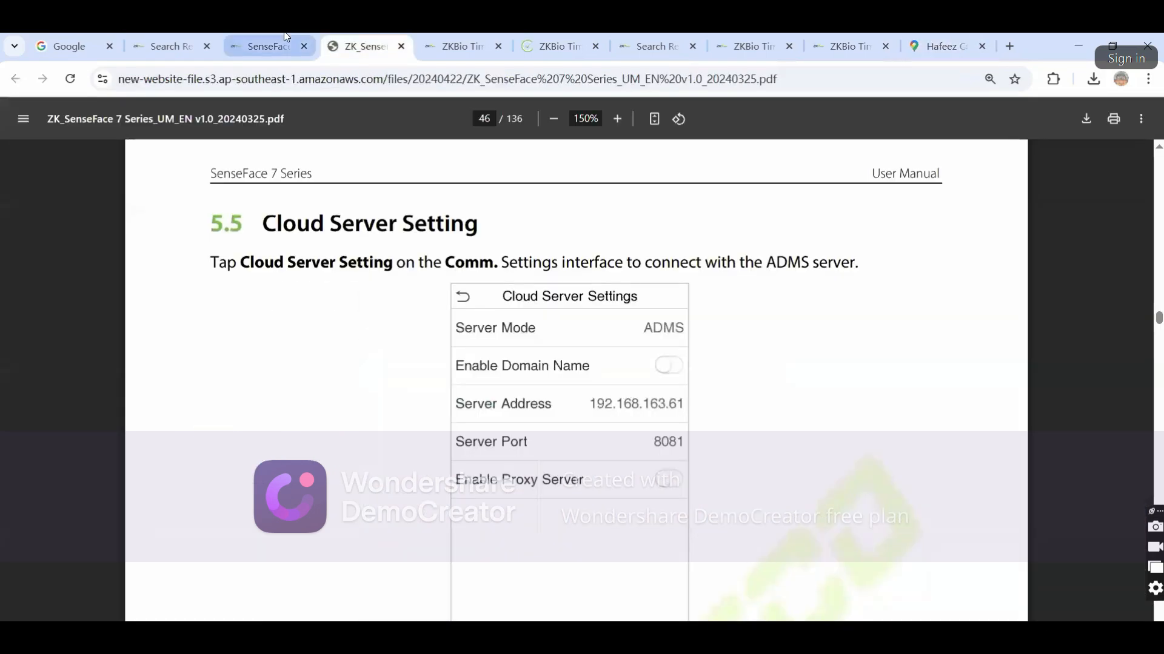
Paste the Hafeez Center address as Location and save Lahore Office at 31.5160926, 74.3433854
click(287, 36)
click(449, 40)
click(548, 42)
key(ctrl+v)
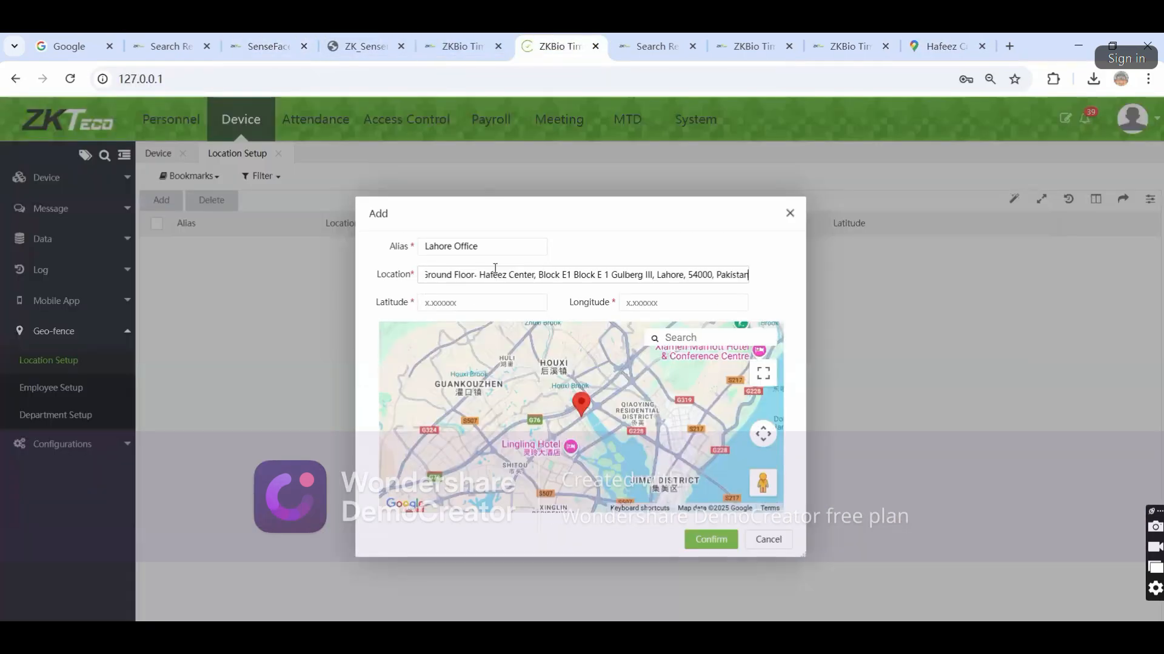
click(644, 235)
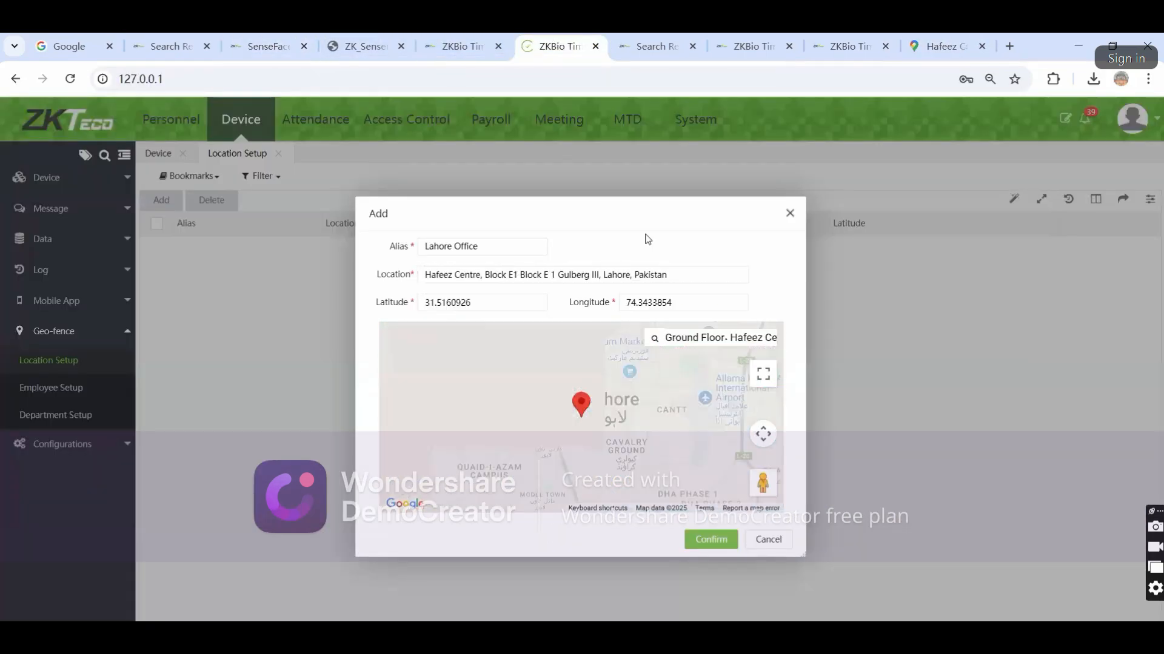
click(711, 539)
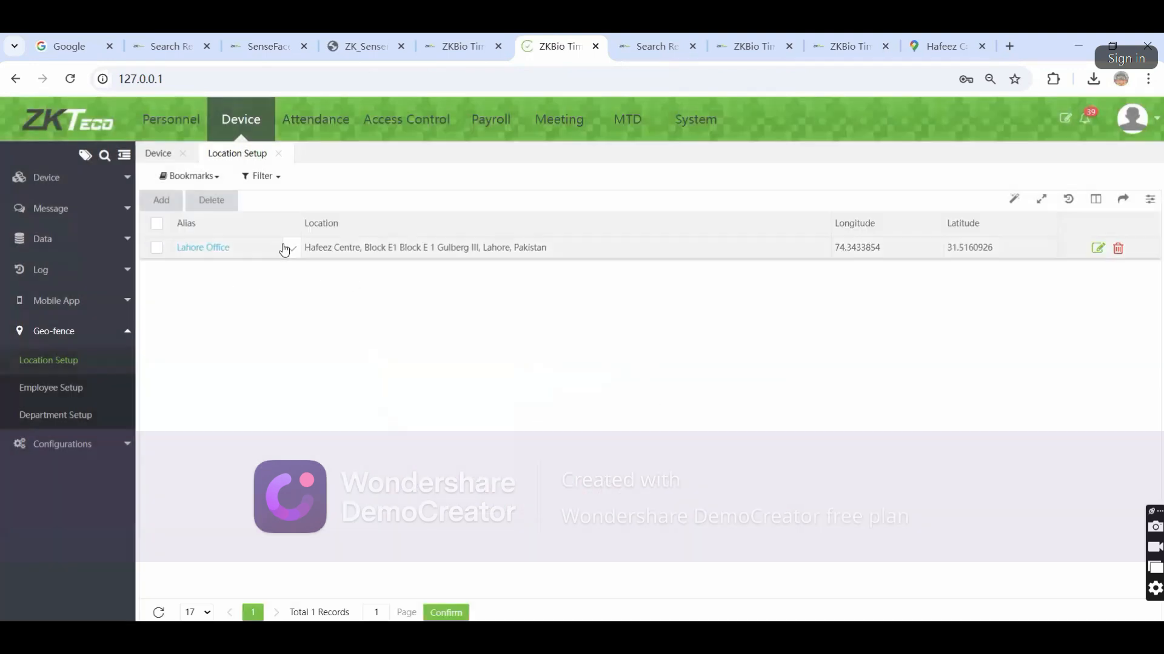
click(60, 393)
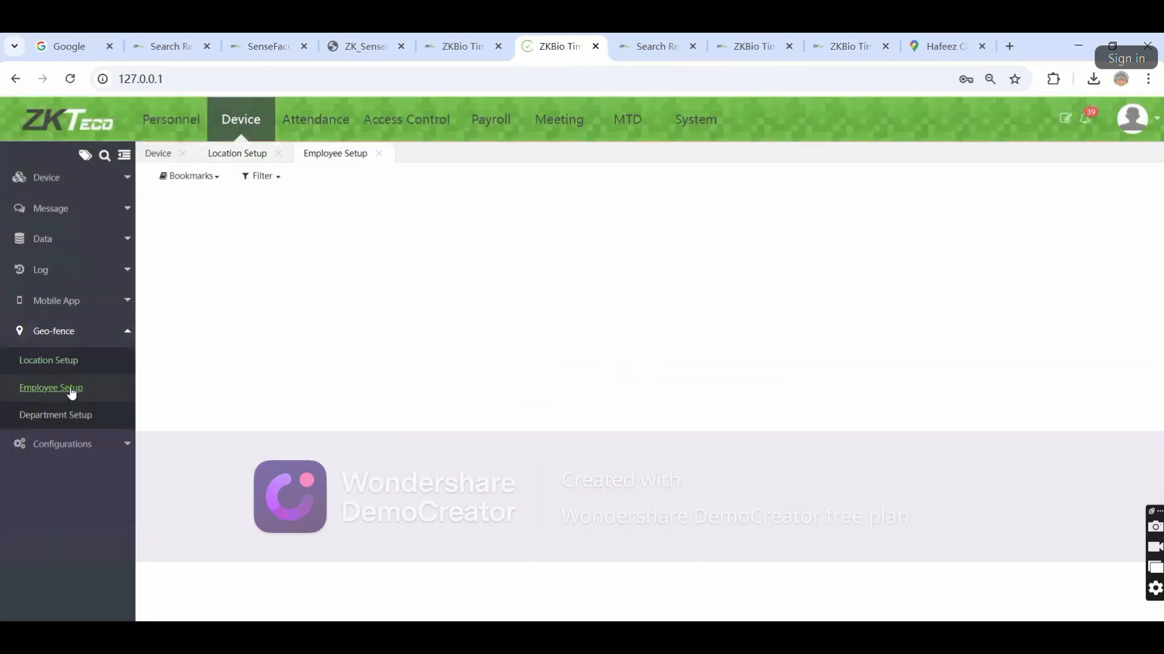
click(160, 200)
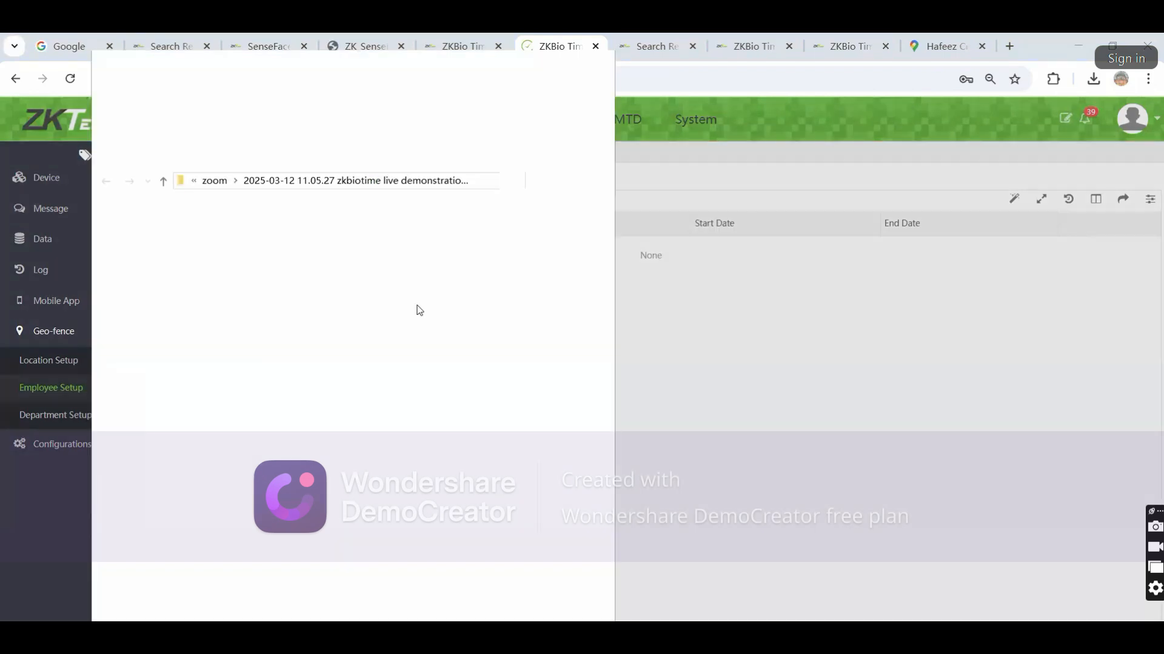
click(606, 64)
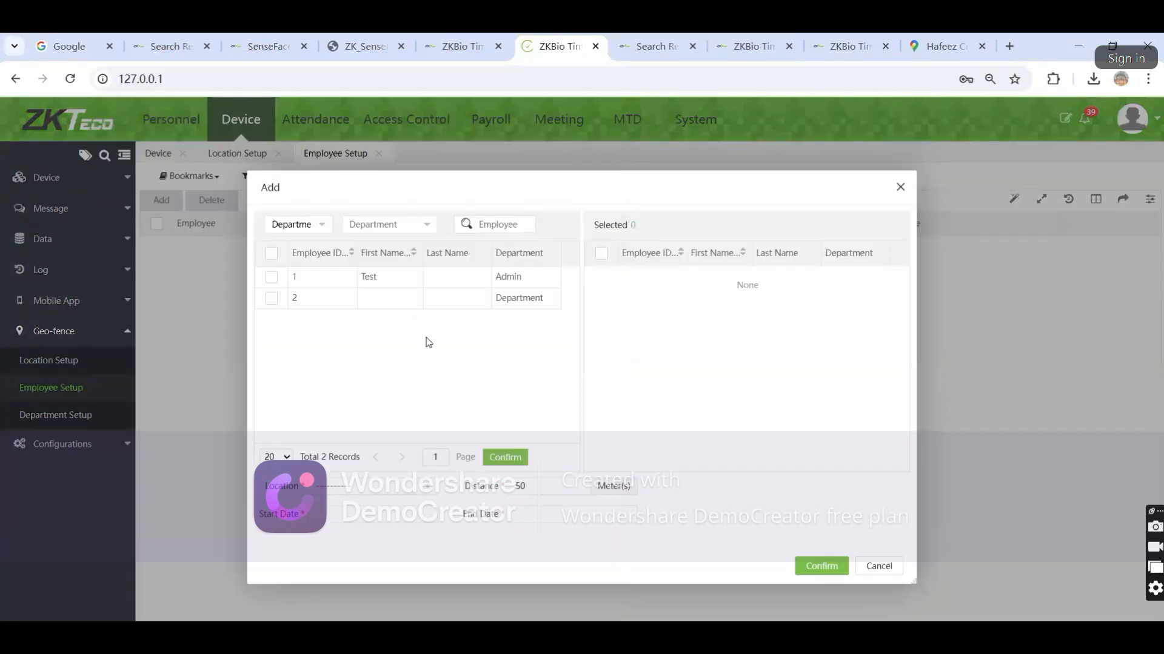
click(272, 277)
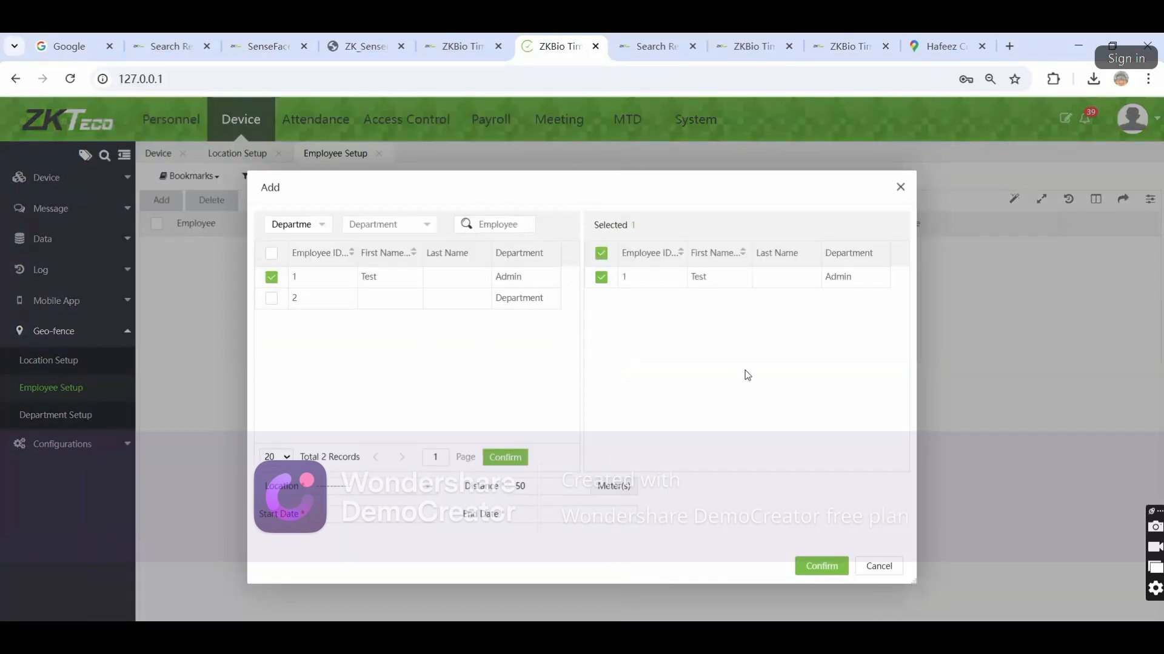
click(377, 488)
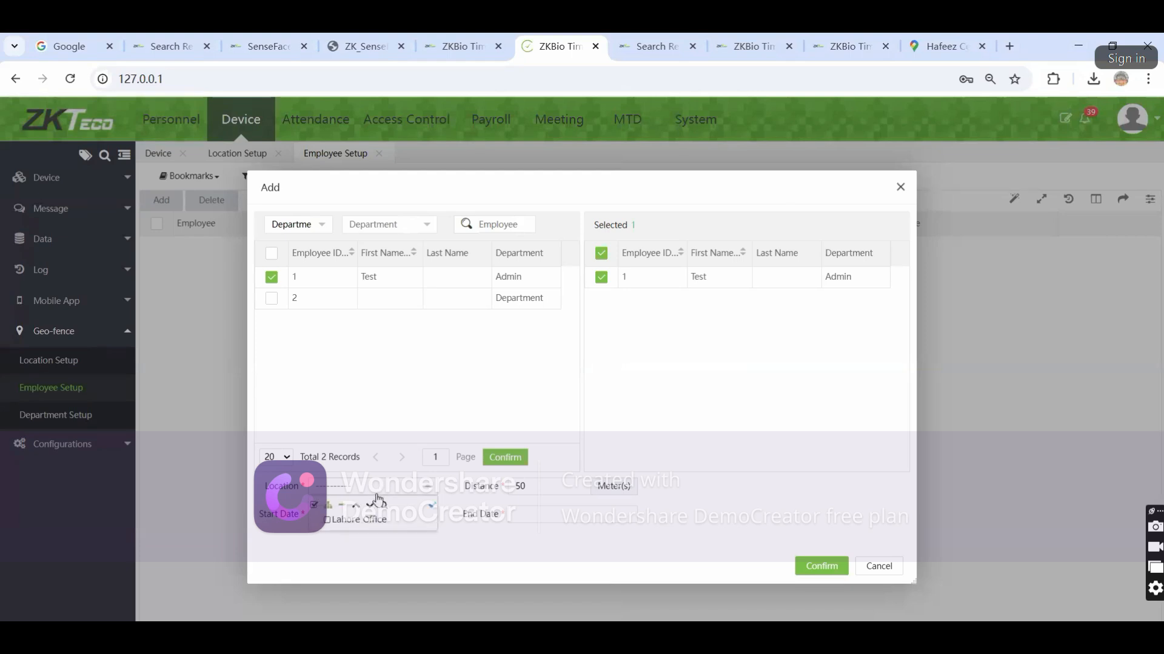
click(359, 519)
click(581, 459)
double_click(516, 487)
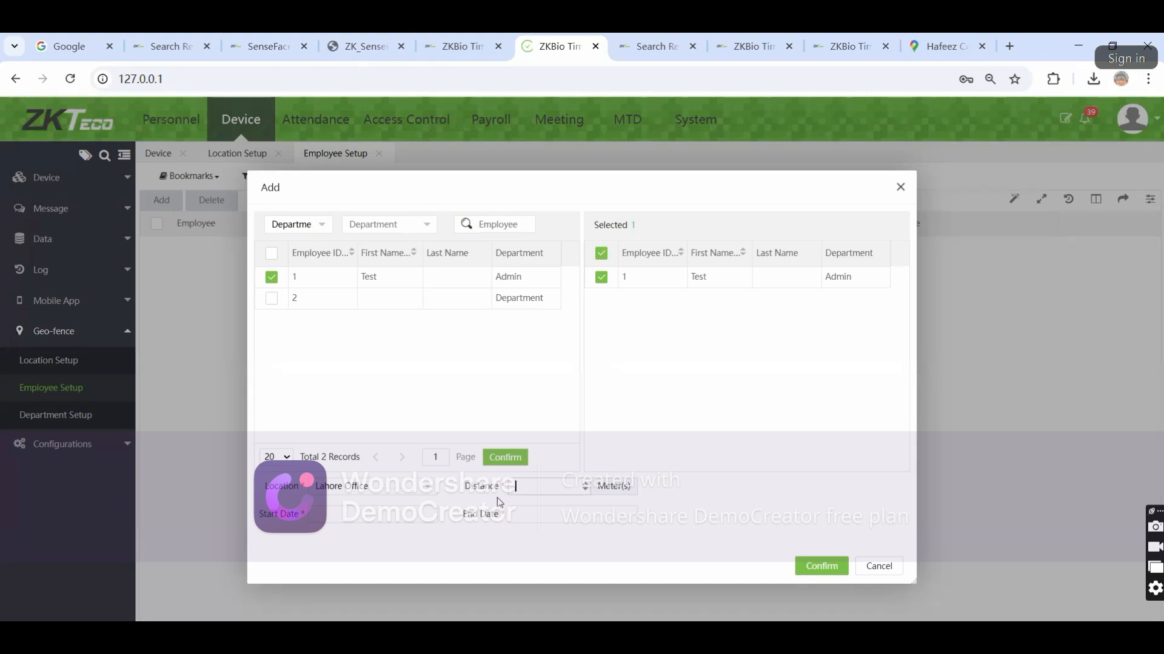
click(385, 513)
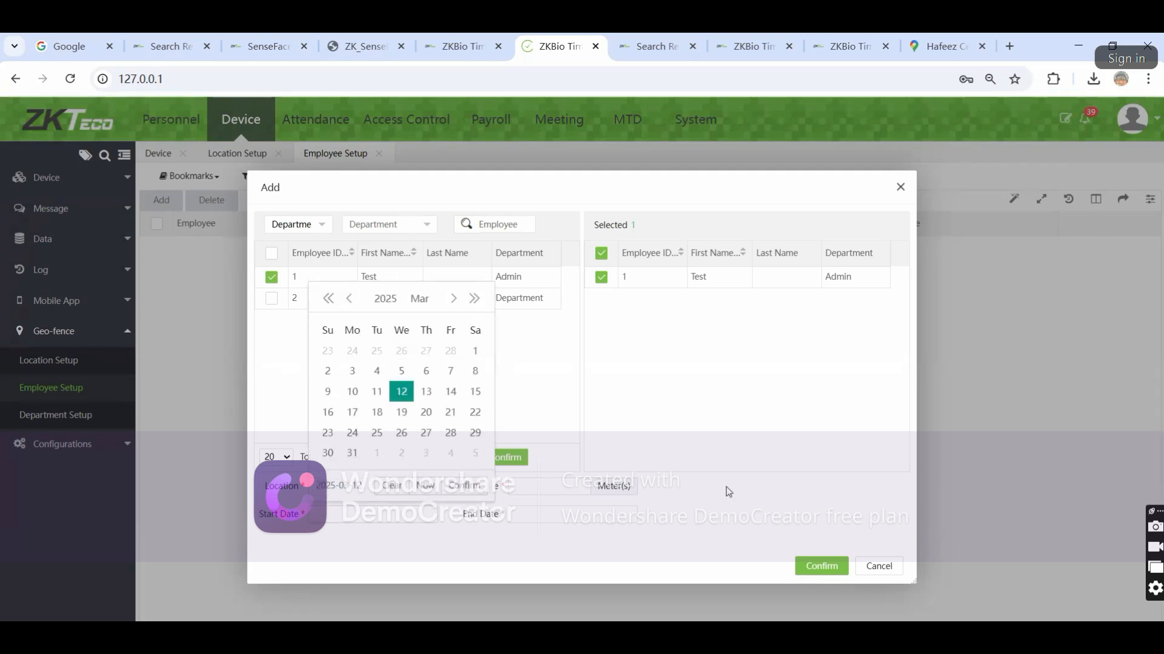
click(880, 568)
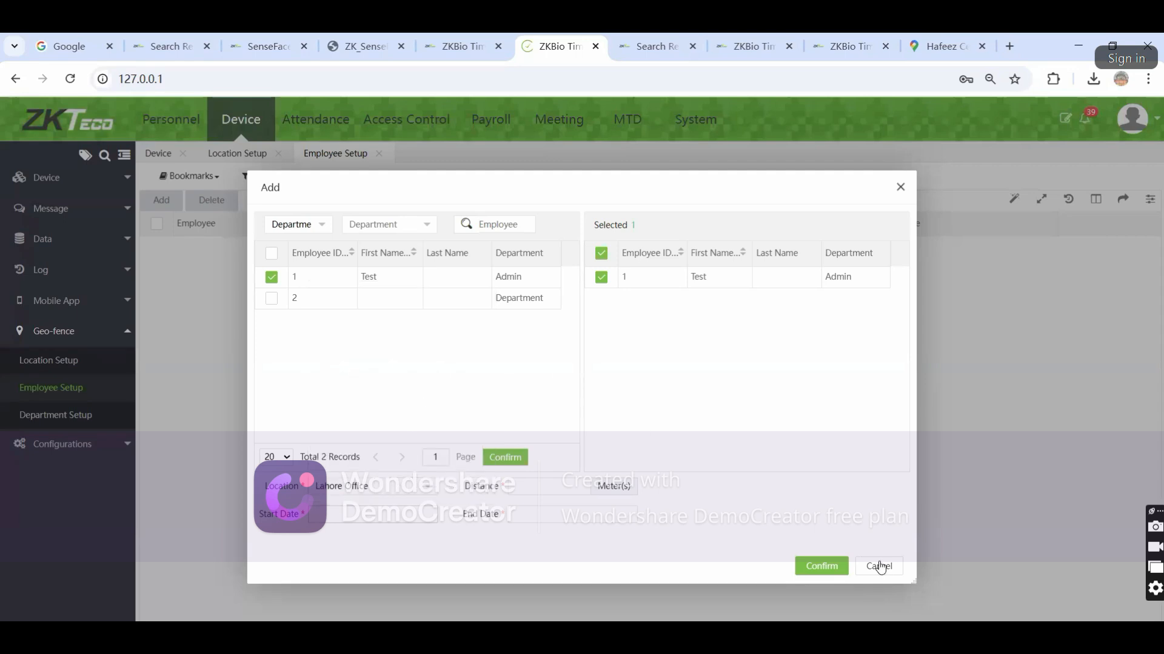
click(879, 568)
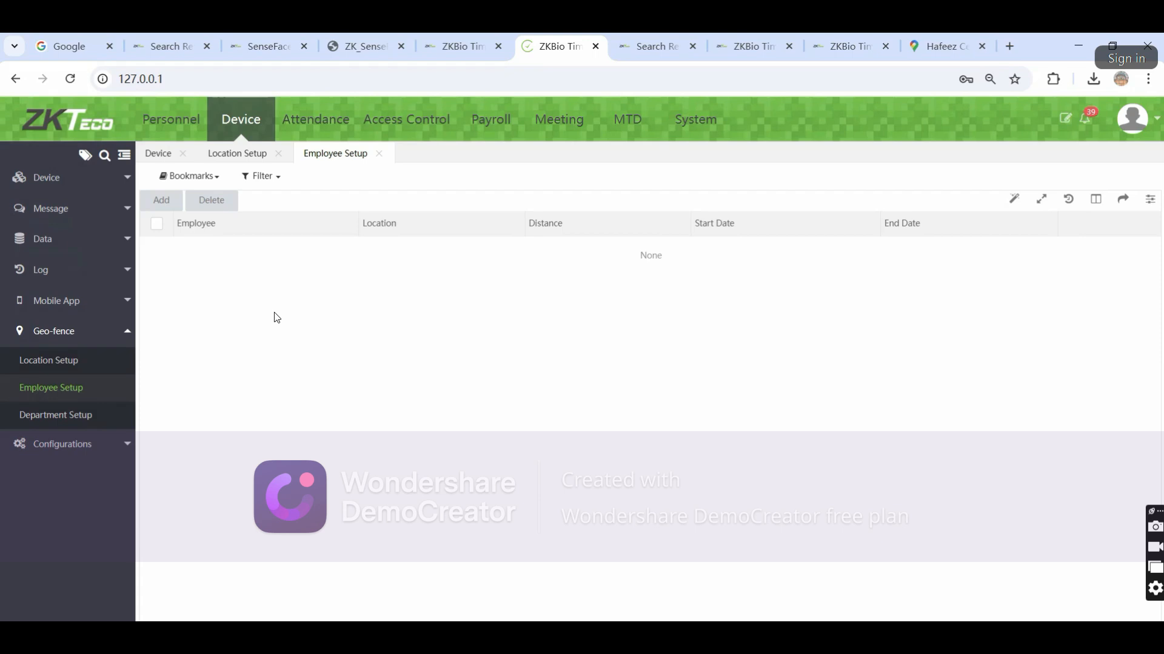
Toggle Registration Device off and back on in Configurations, then return to the Device list
click(111, 444)
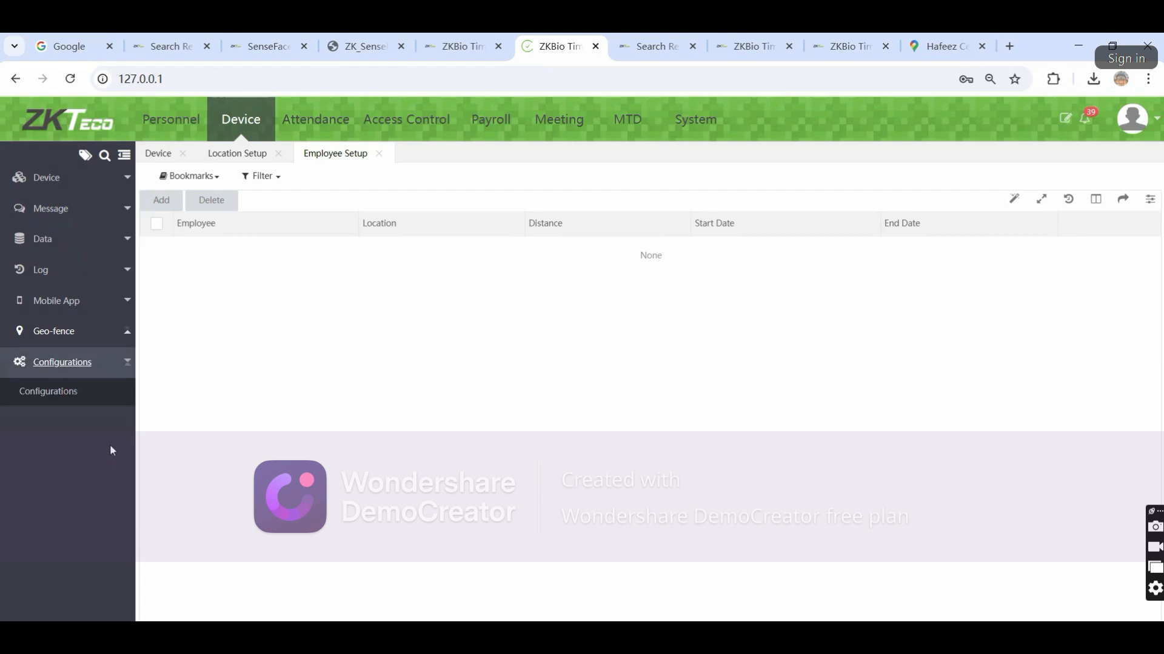
click(61, 394)
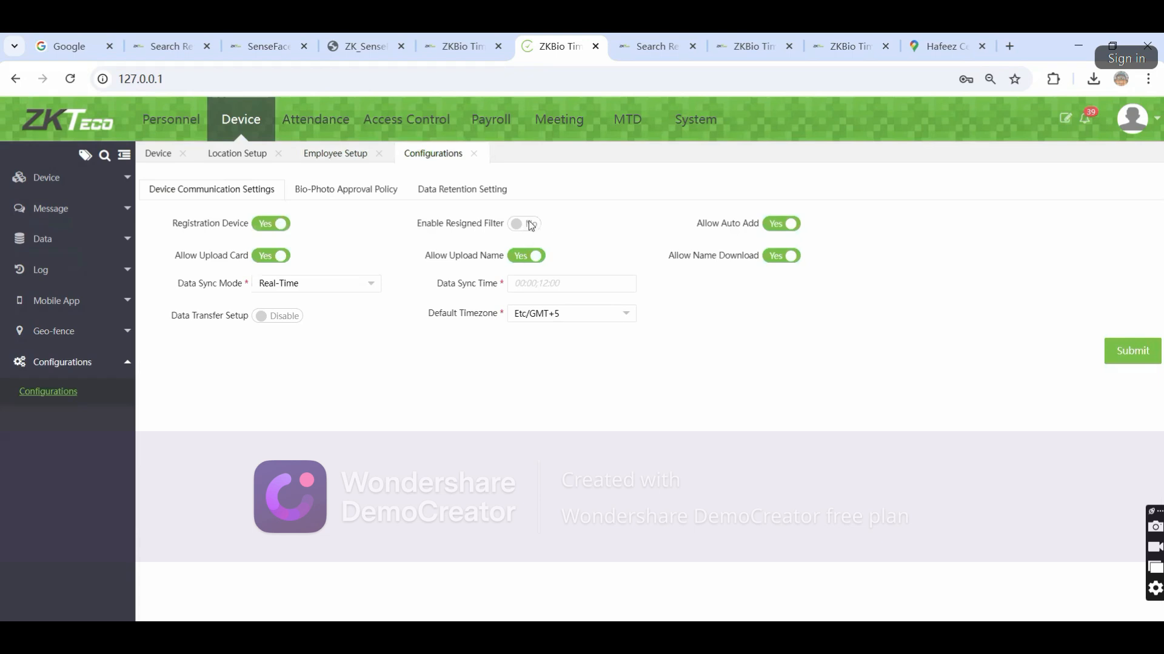
click(270, 225)
click(275, 228)
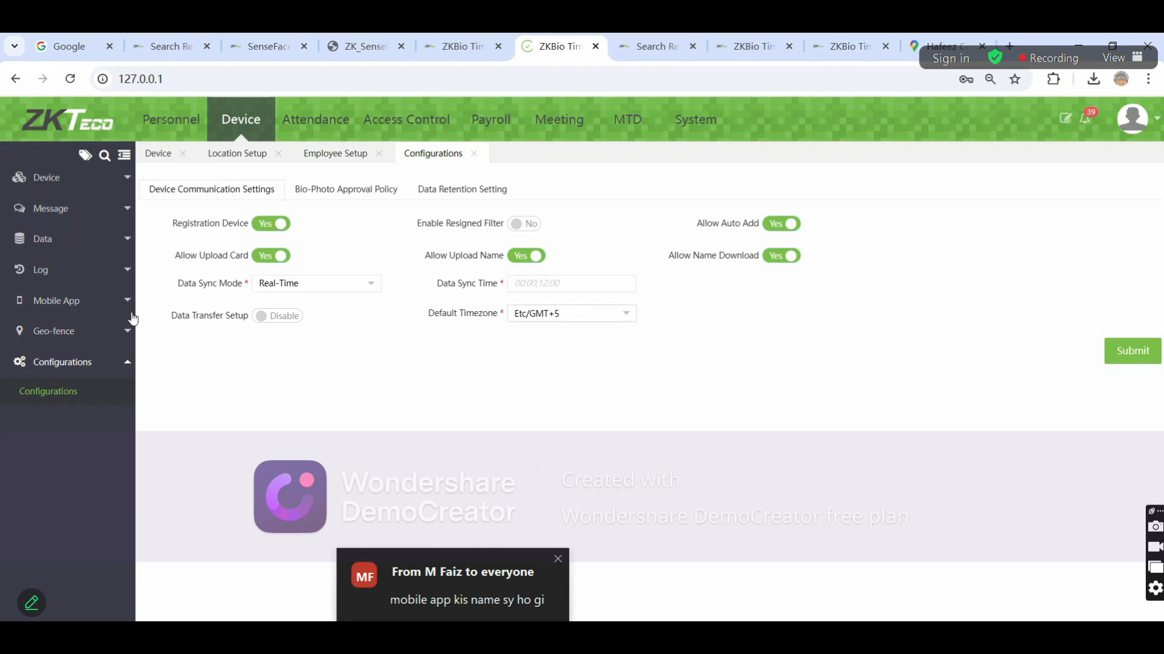
click(55, 177)
click(36, 206)
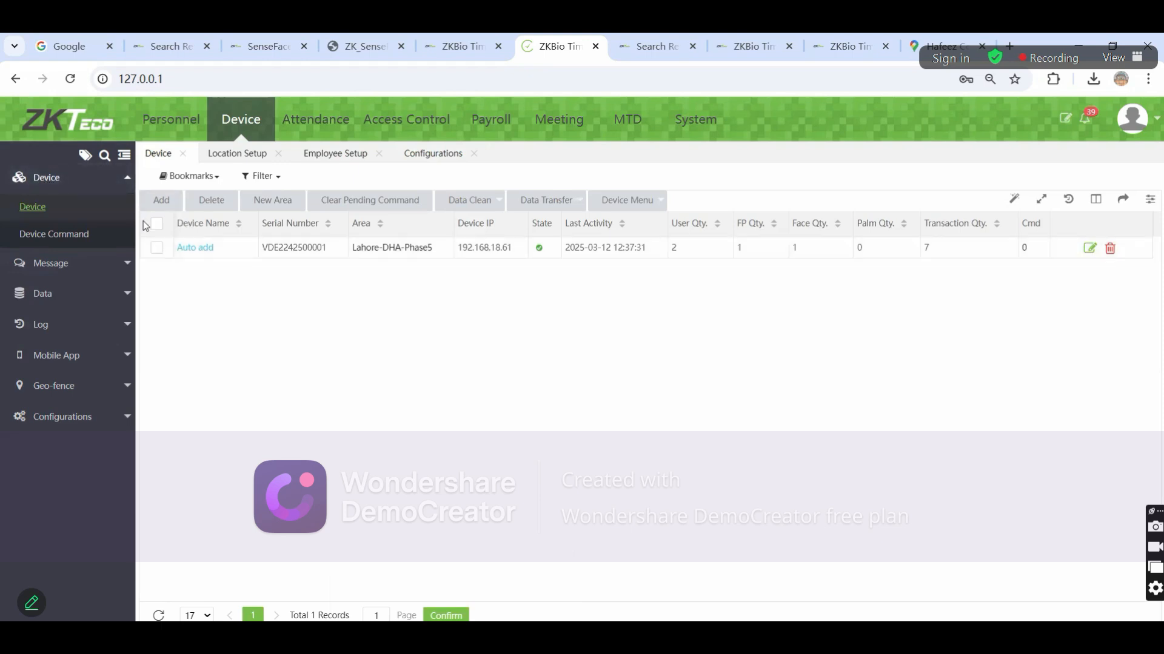
Rename the Auto add device to 'Lahore Office' and select it in the device list
click(196, 247)
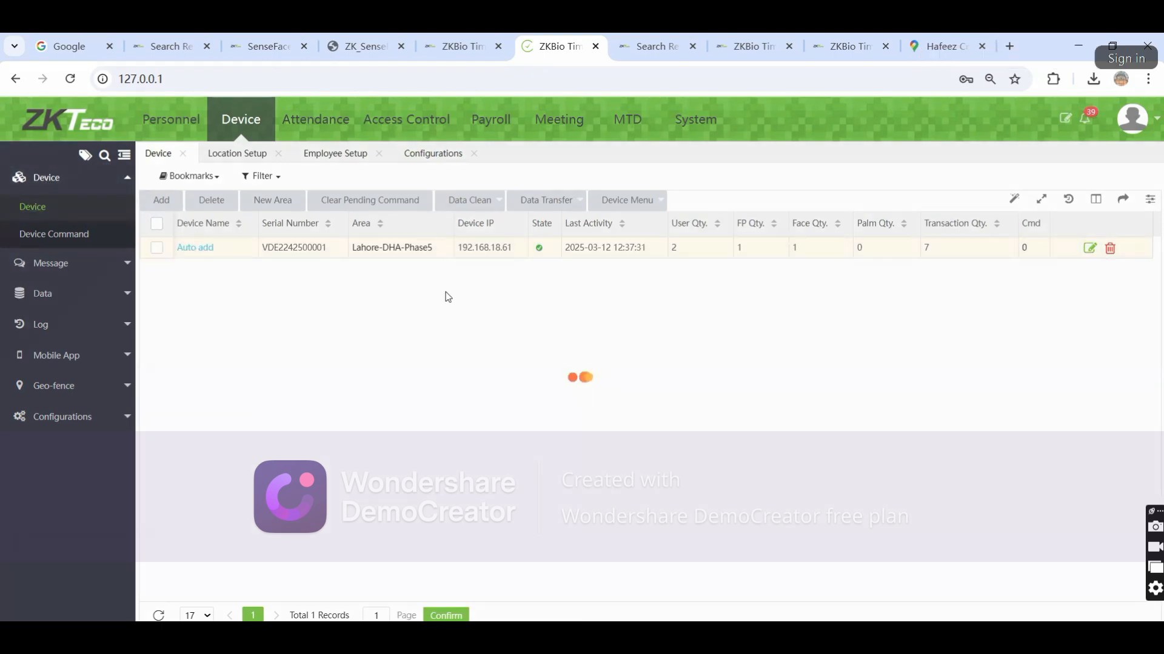
text(Lahore Office)
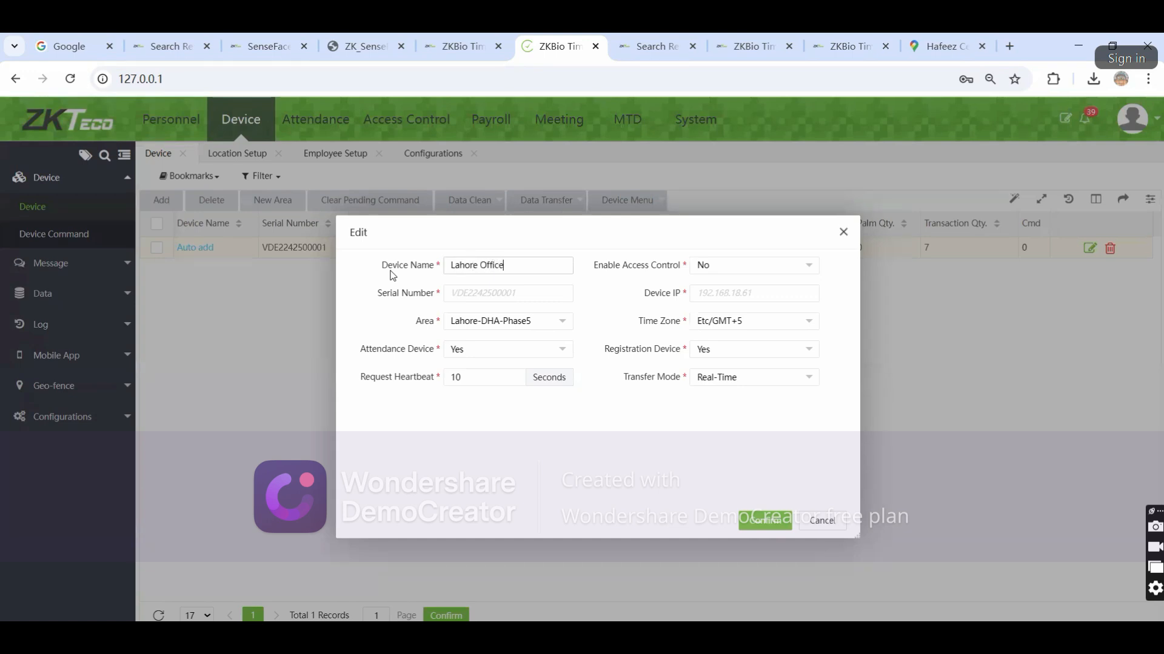
click(767, 521)
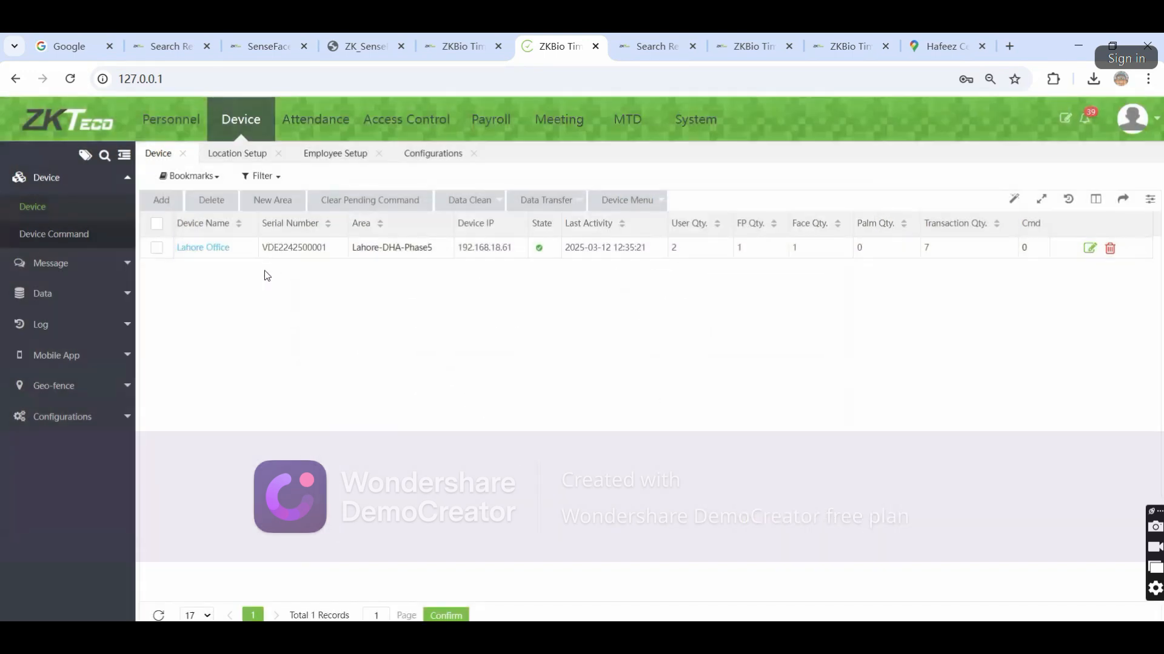
click(156, 224)
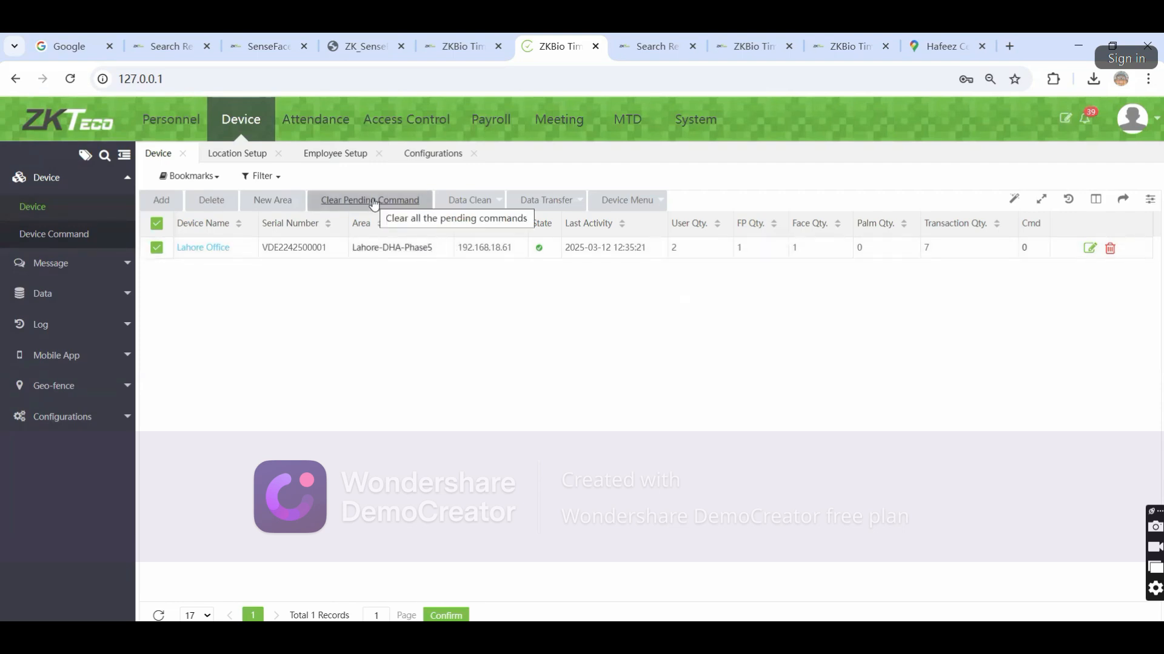
Request Upload User Data from the Lahore Office device for all employees
click(72, 237)
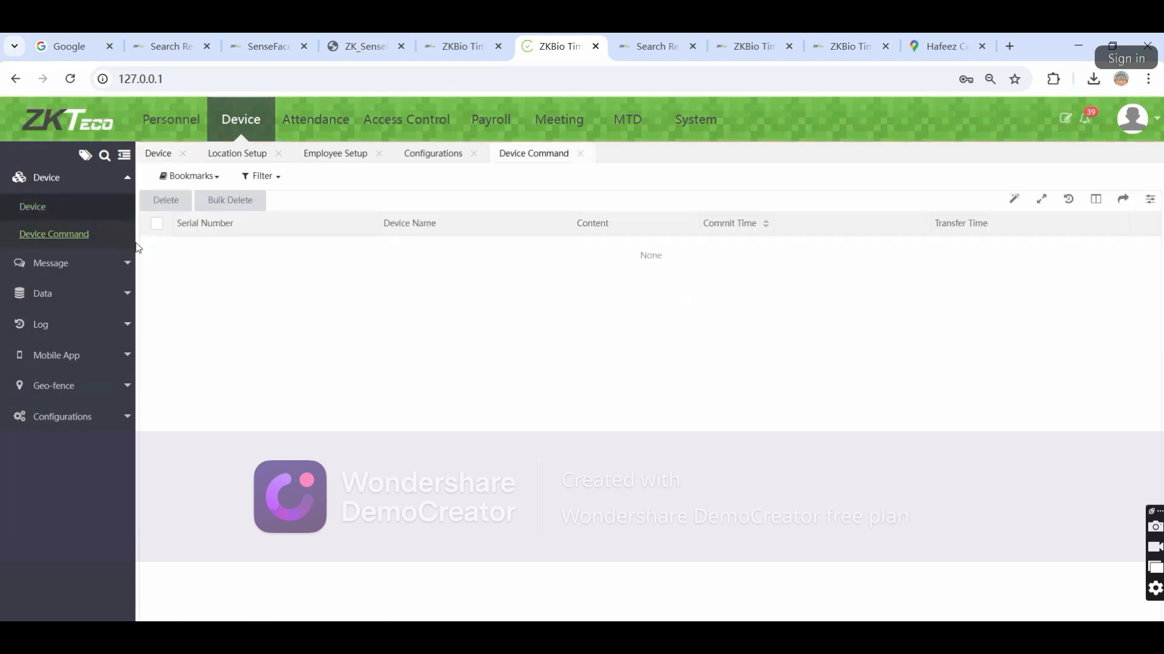
click(55, 206)
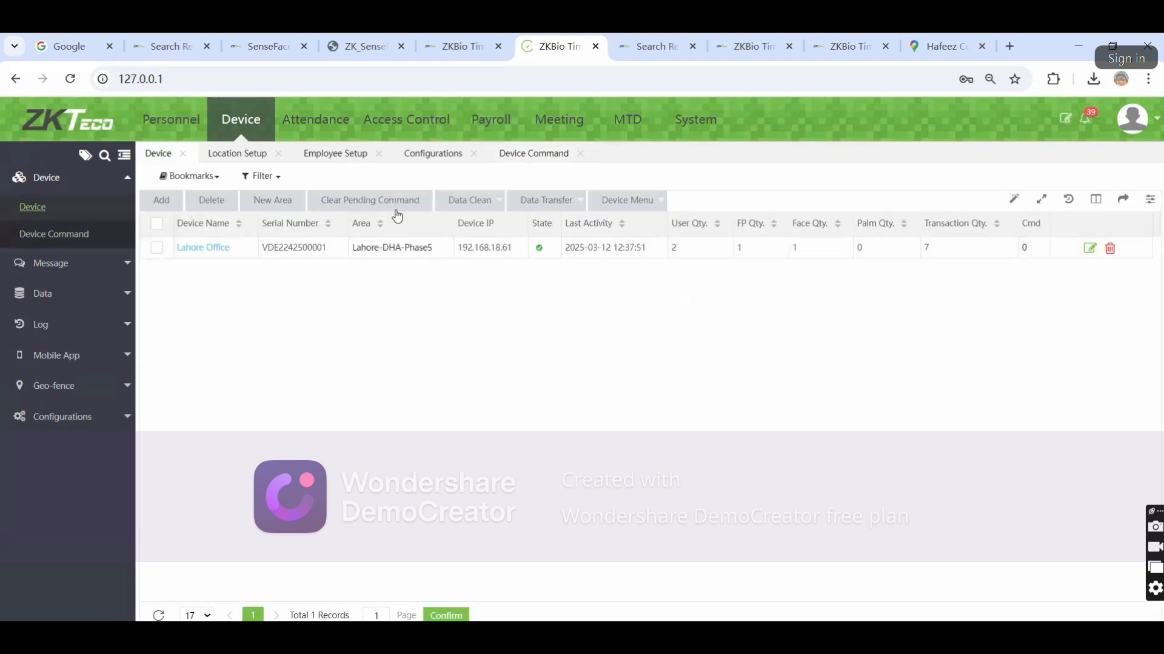
click(156, 248)
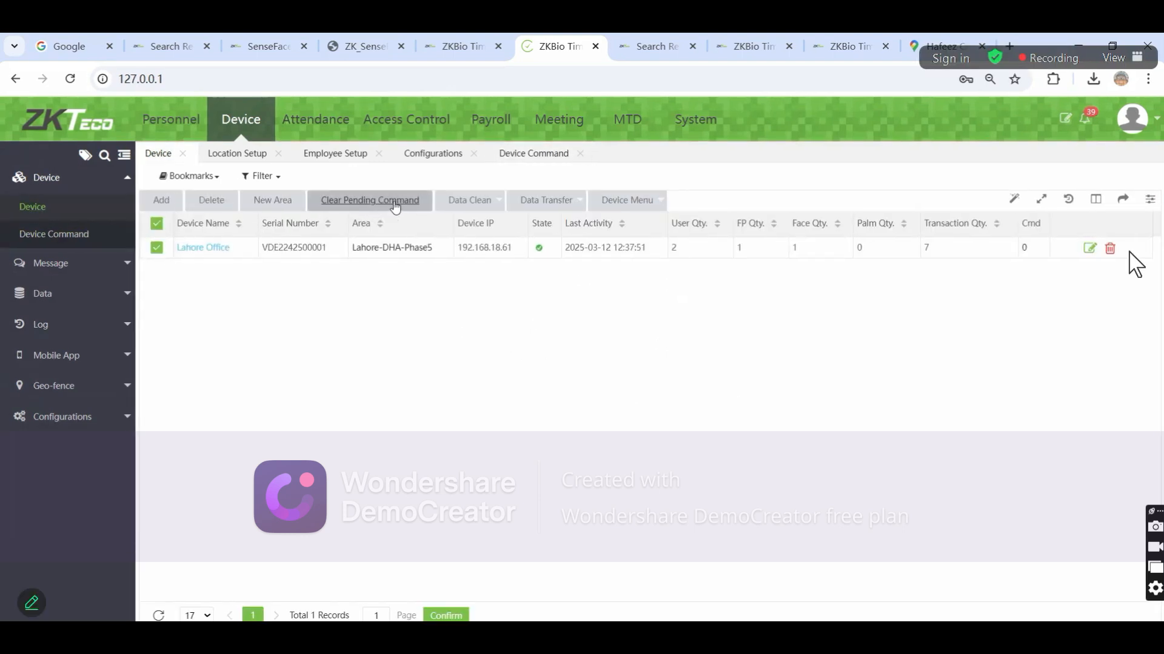
click(488, 210)
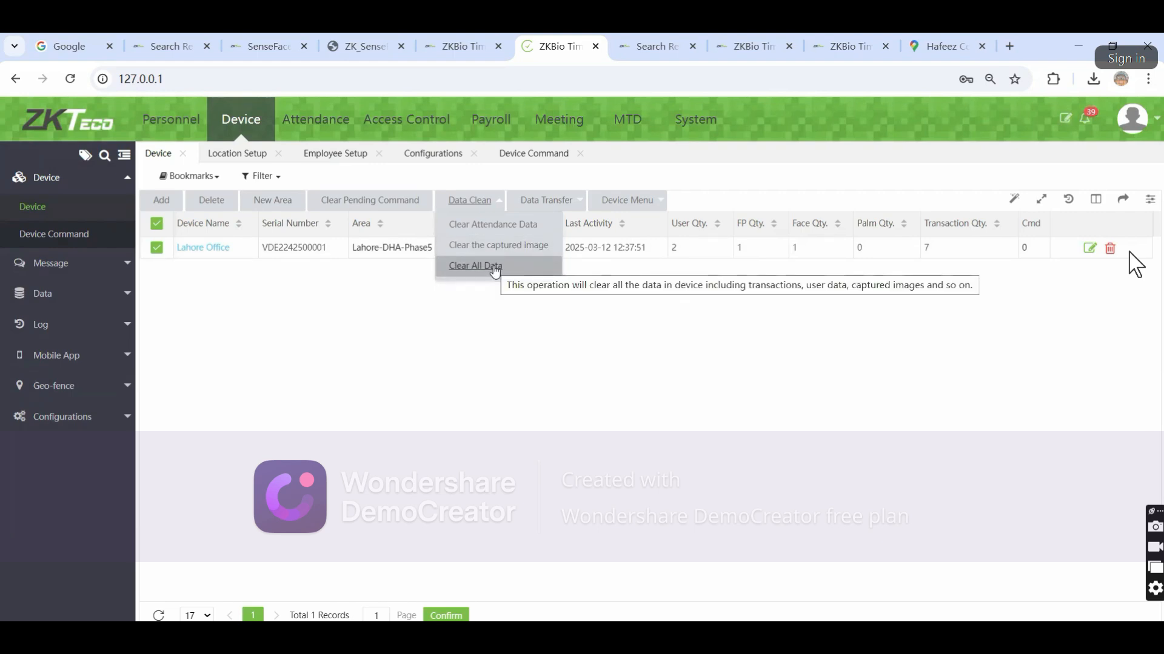
click(545, 200)
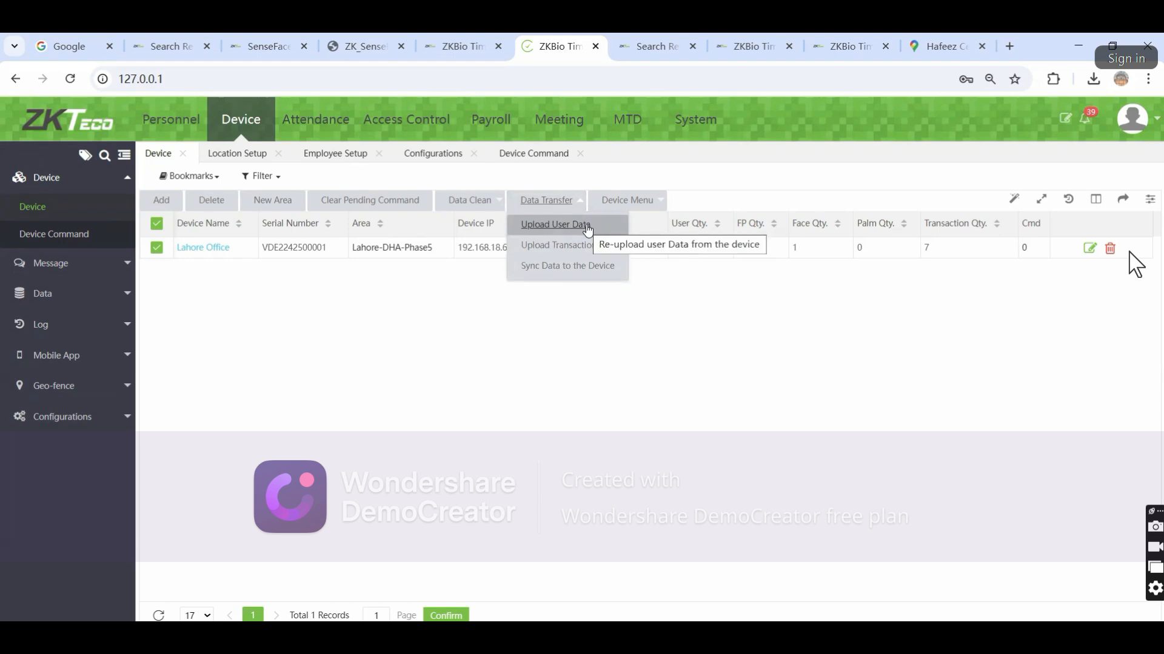
click(586, 230)
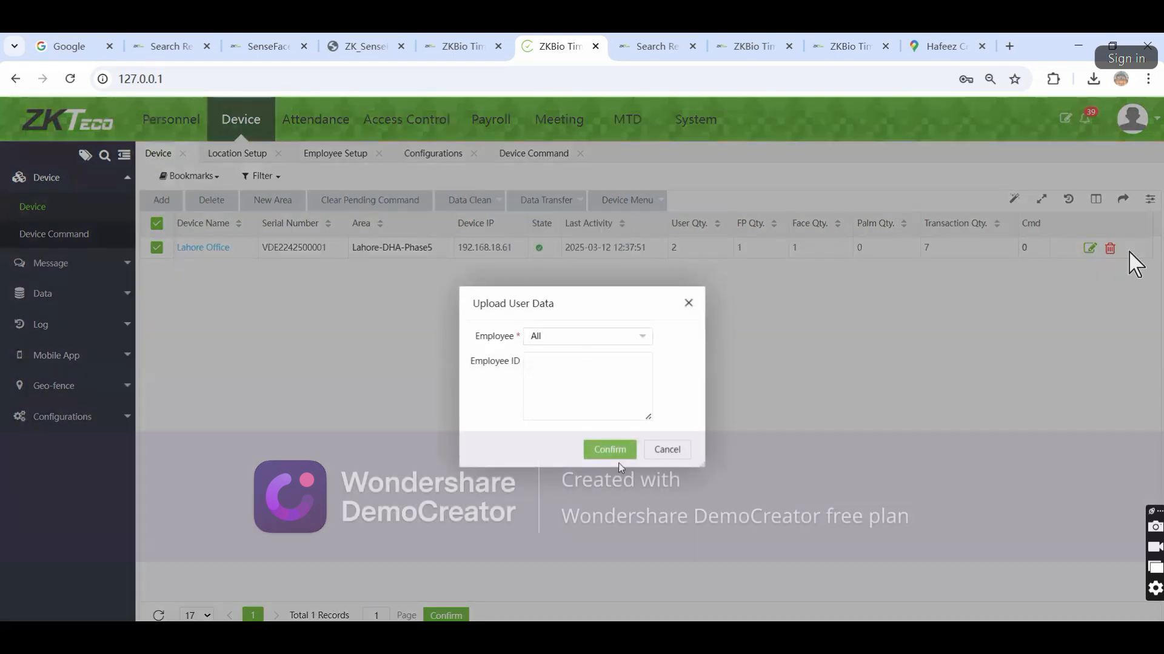
click(610, 449)
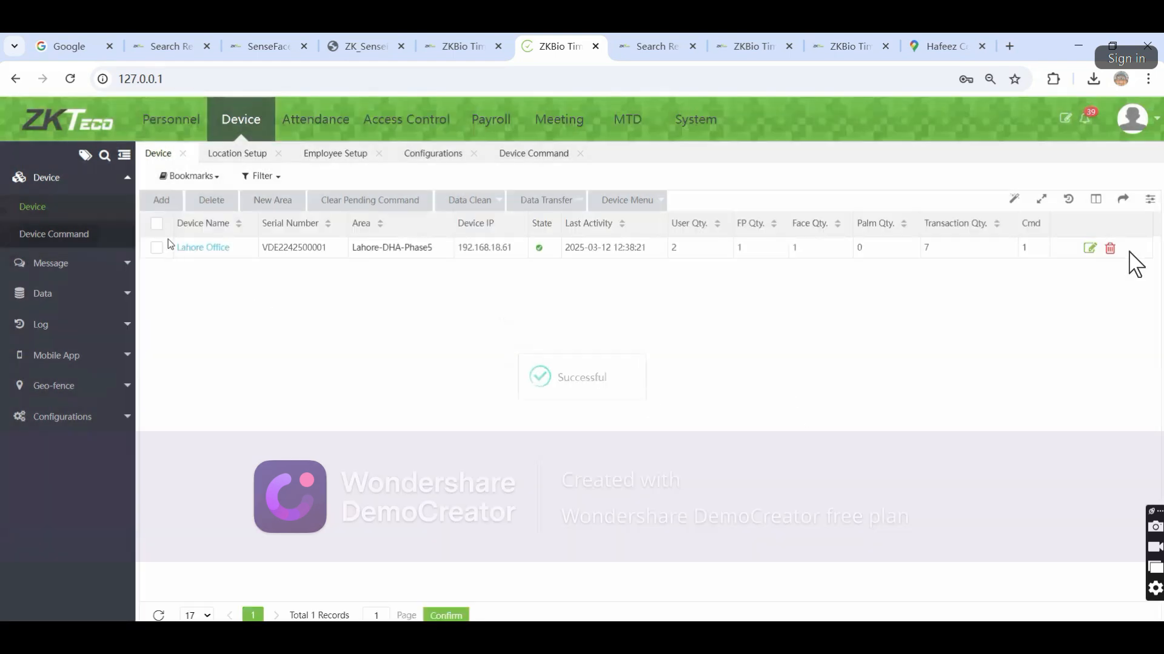
Begin an Upload Transaction limited to a specified time range, then cancel it
click(159, 224)
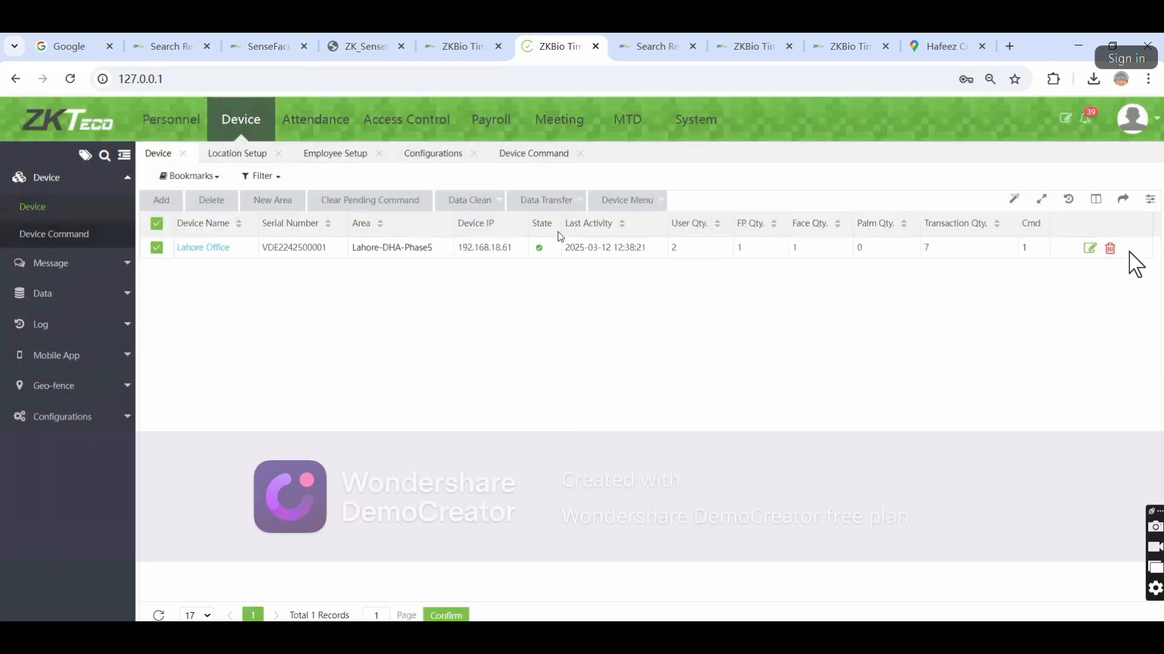
click(546, 200)
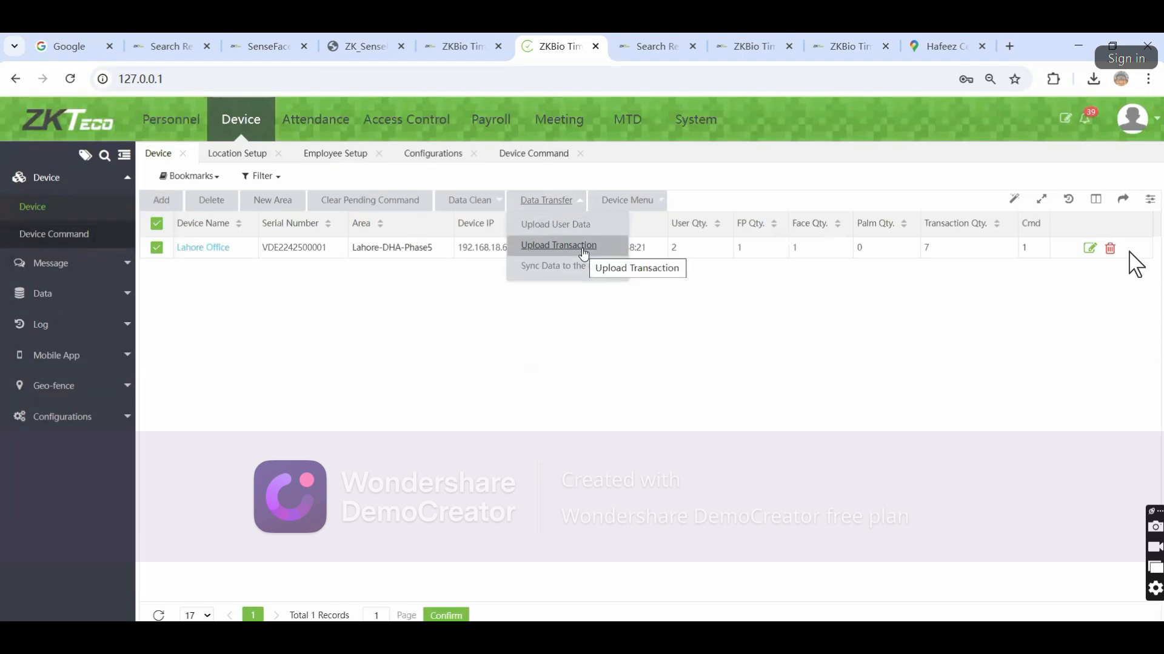
click(584, 252)
click(551, 338)
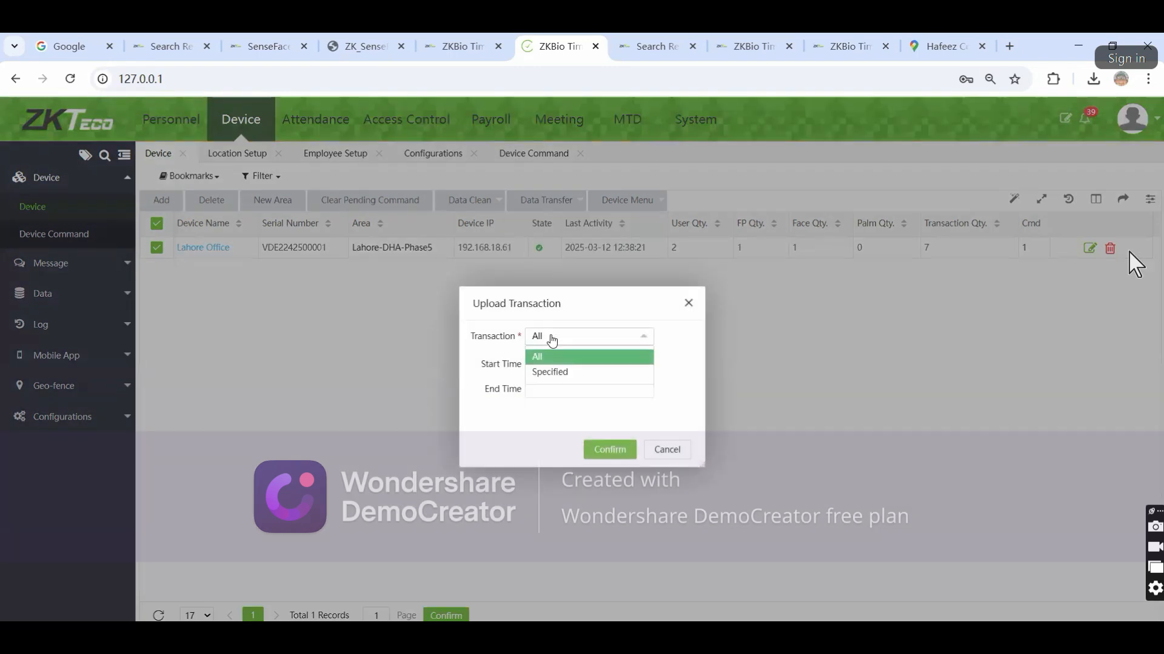
click(564, 372)
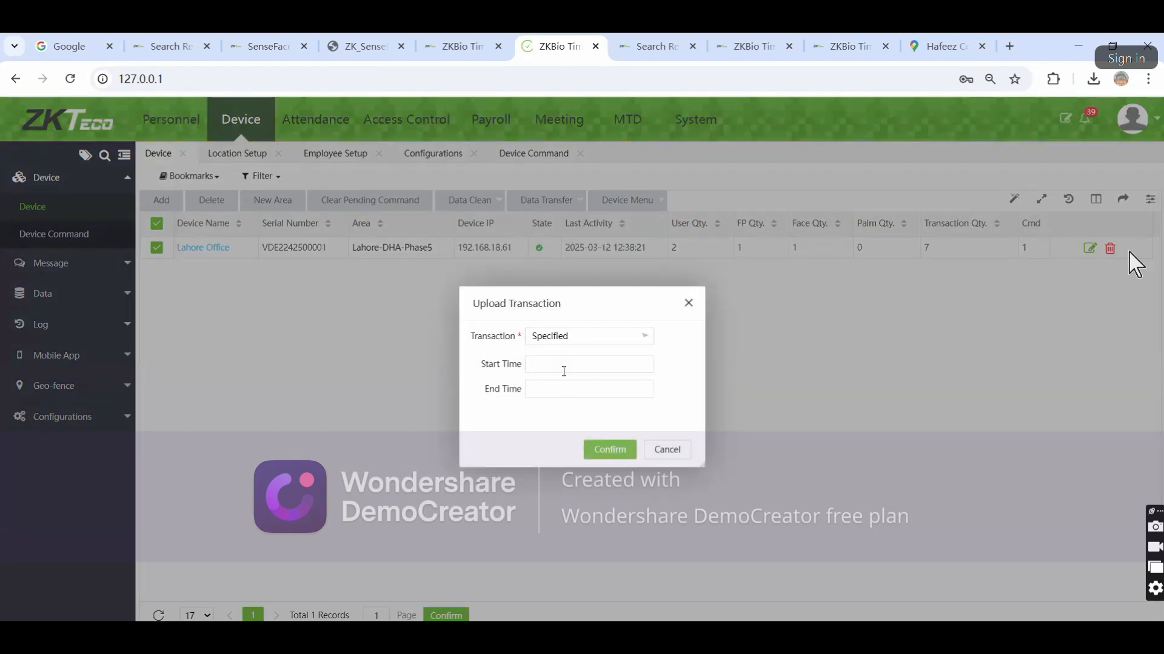
click(582, 363)
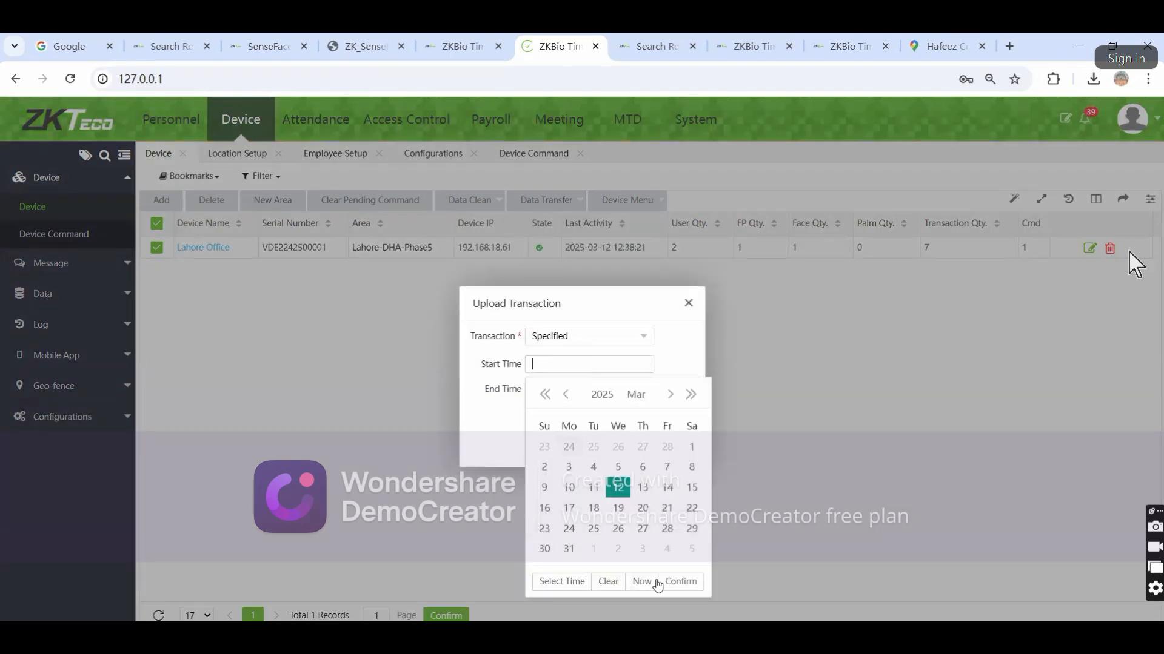
click(679, 337)
drag(692, 303, 690, 301)
click(689, 302)
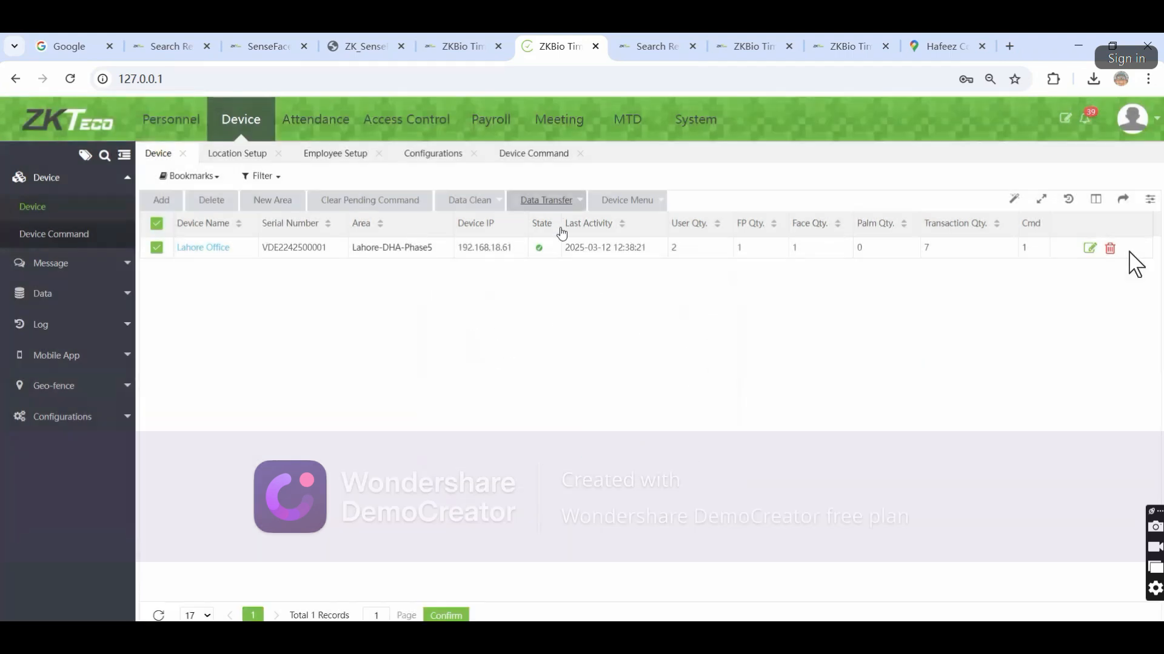
click(547, 202)
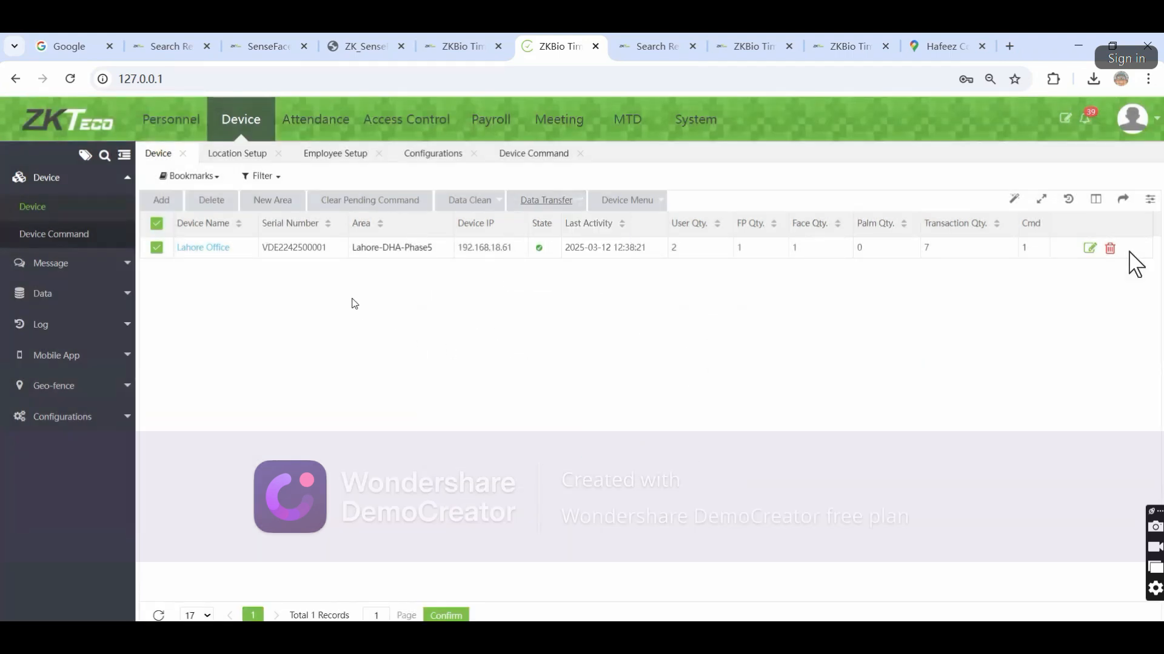
Exit and re-enter full-screen view of the shared ZKBio Time screen in Zoom
double_click(1129, 252)
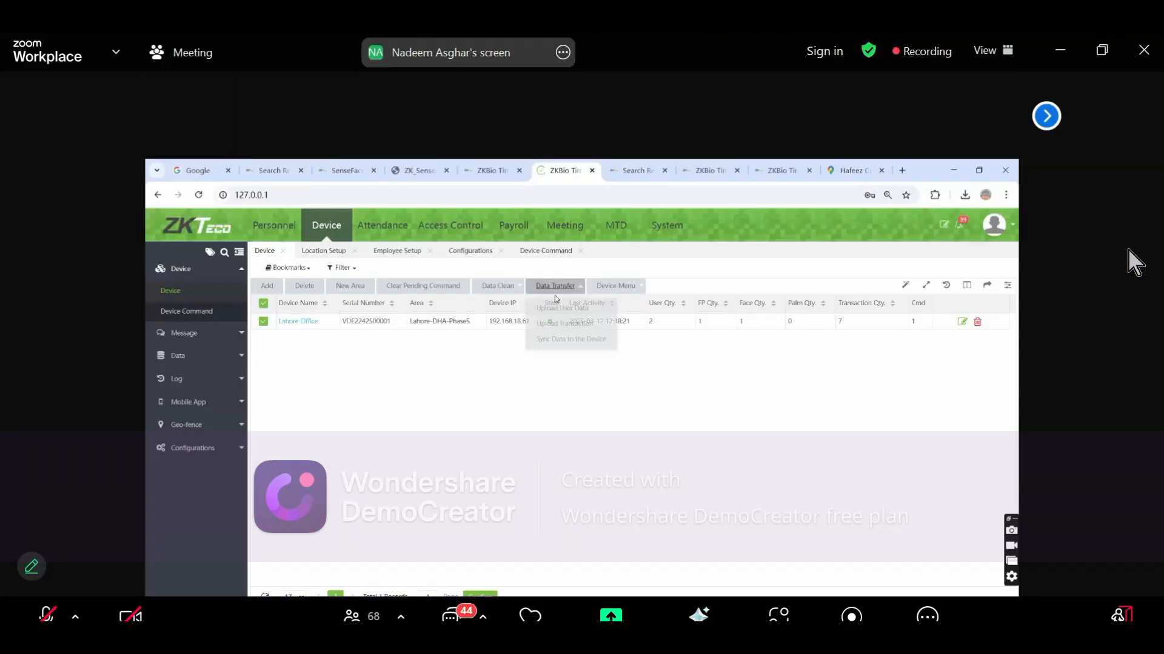
mouse_move(554, 294)
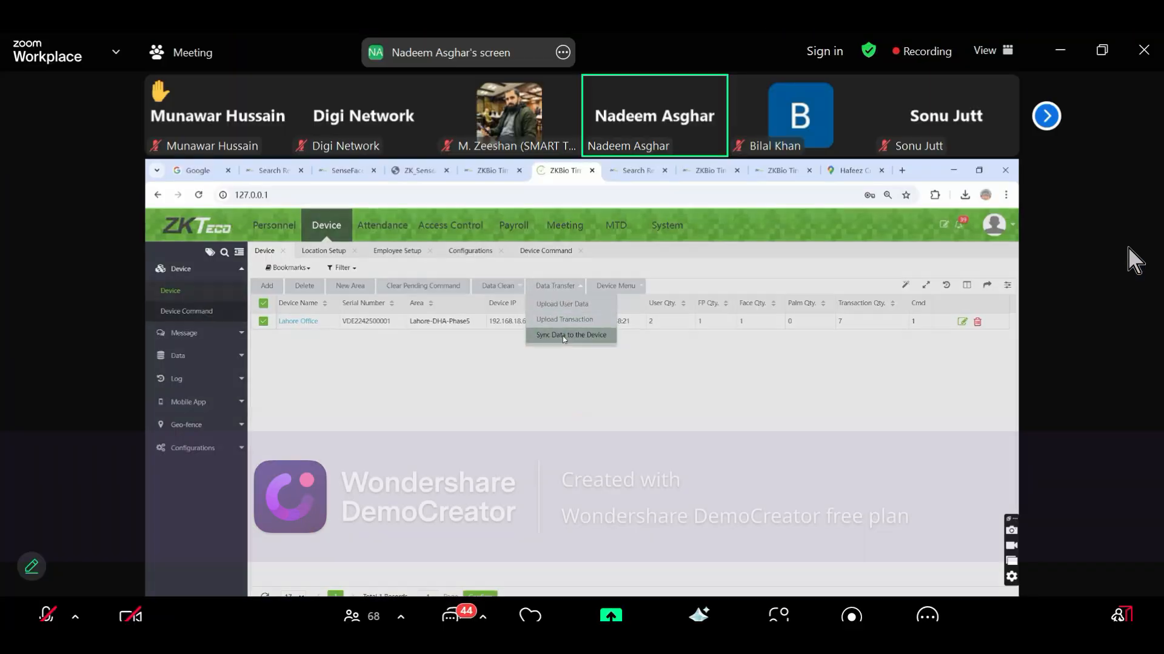
click(562, 335)
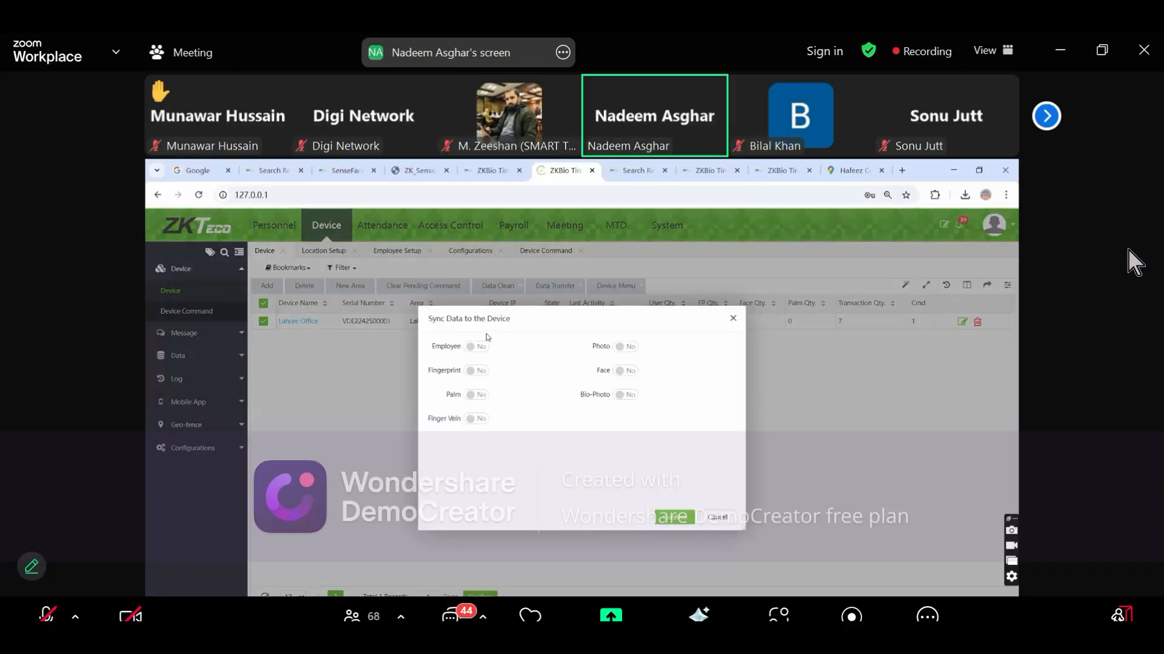
click(479, 347)
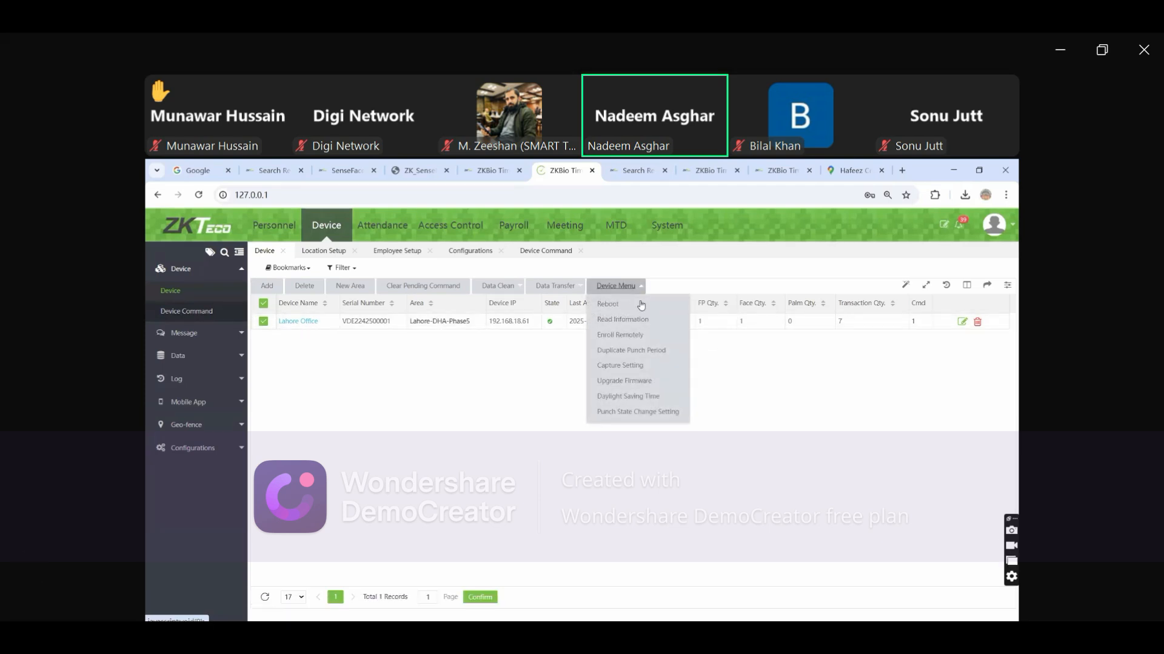
mouse_move(250, 638)
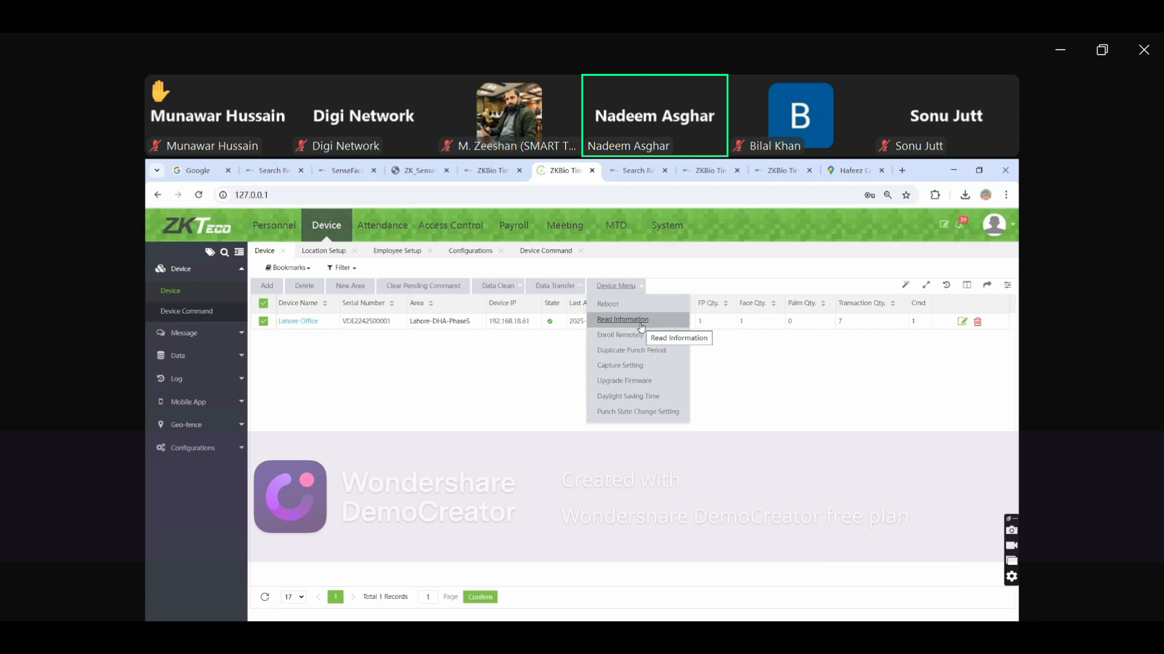
double_click(877, 453)
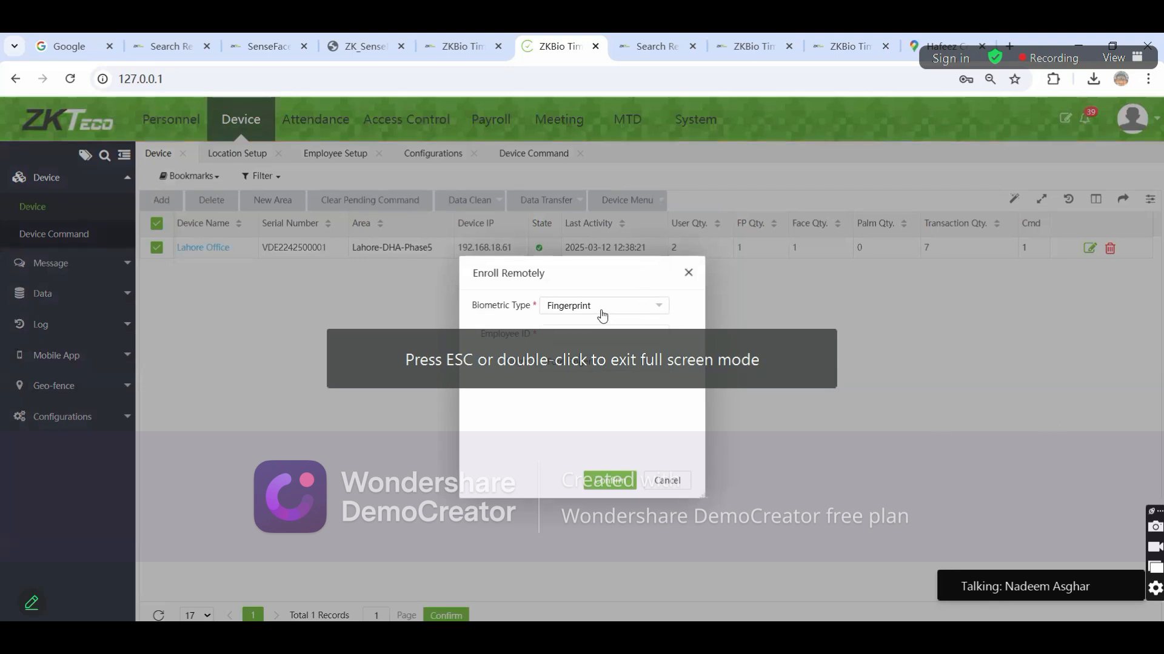
Send a remote Thumb fingerprint enrolment for employee ID 1 to the Lahore Office device
click(570, 330)
text(1)
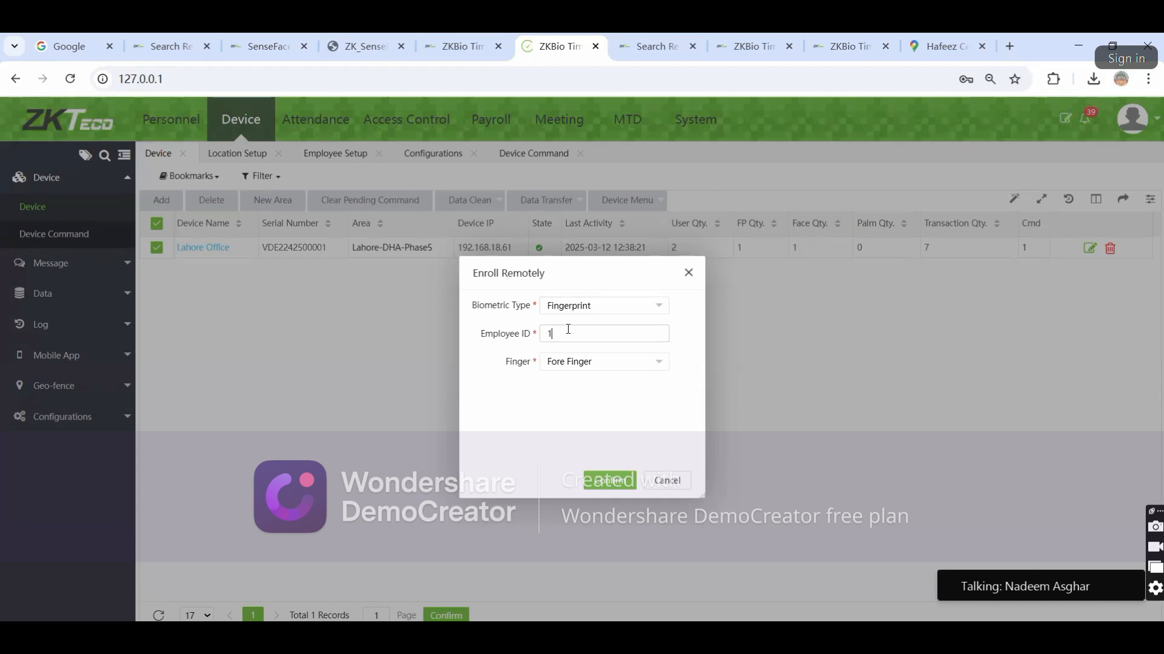
click(574, 363)
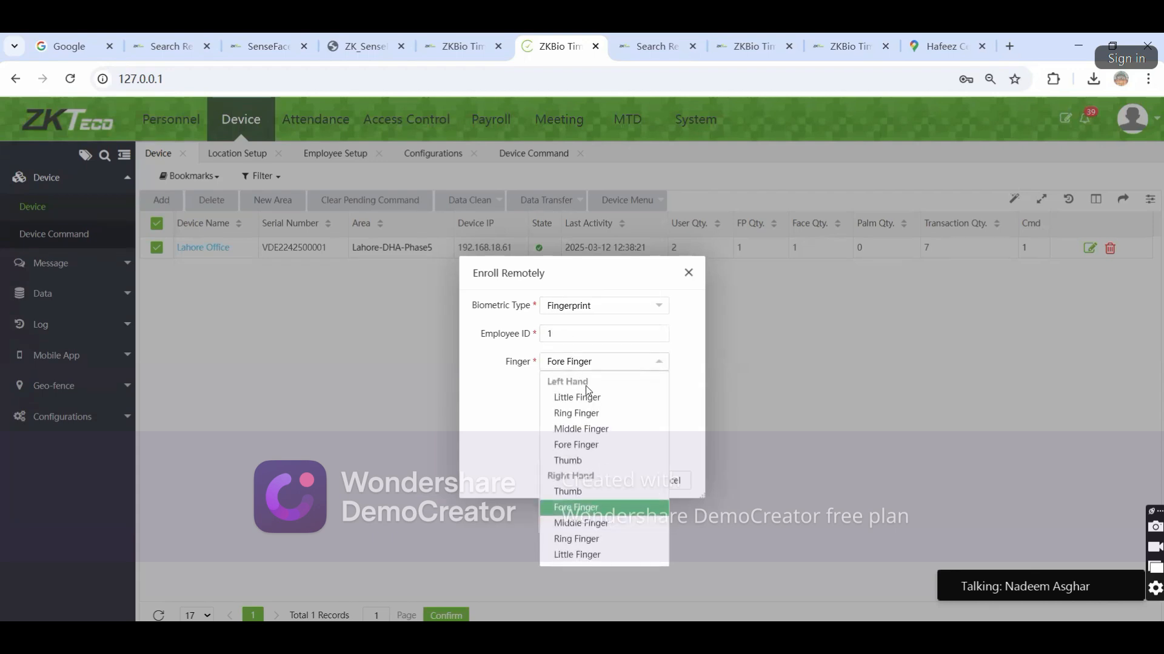
click(572, 461)
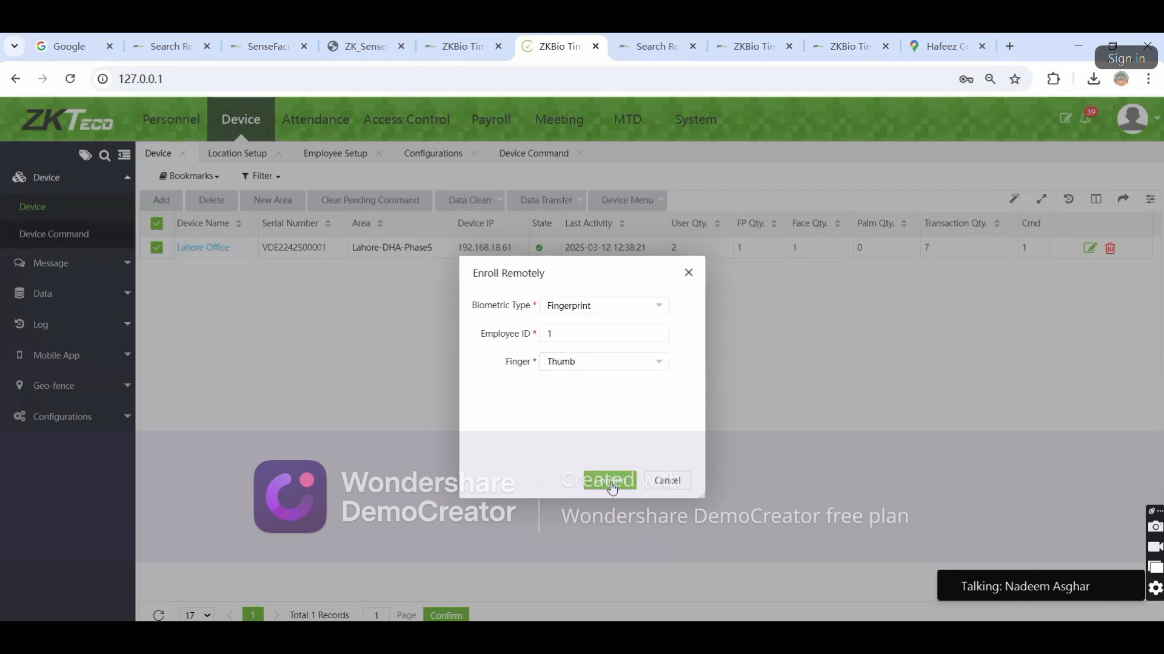
click(609, 481)
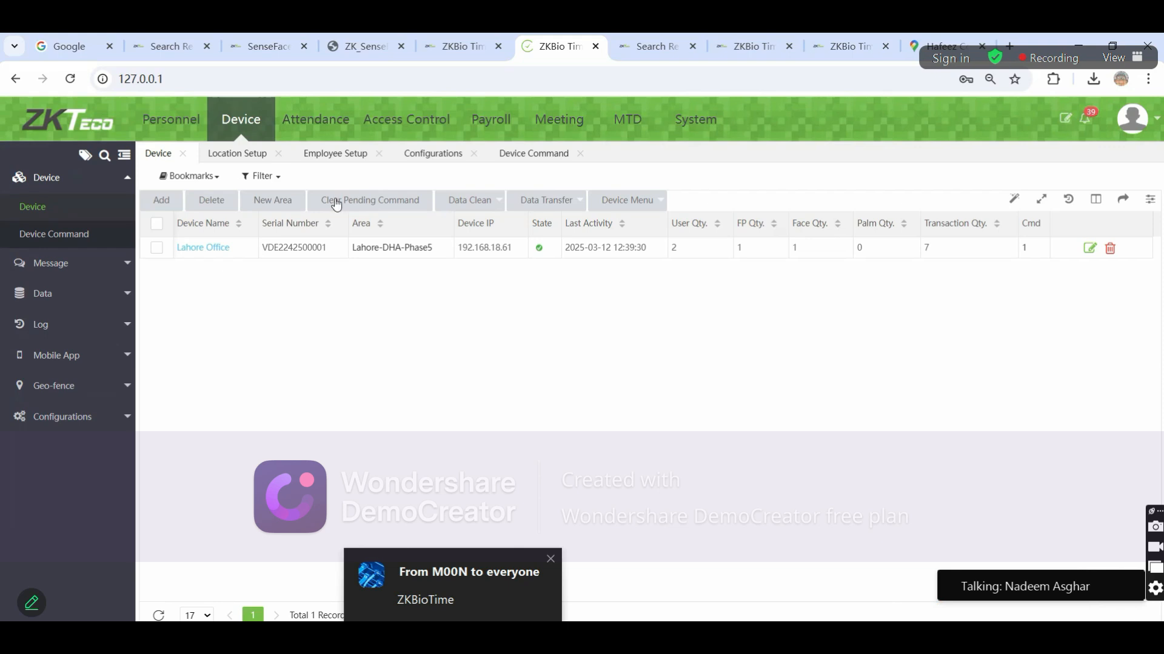
click(336, 128)
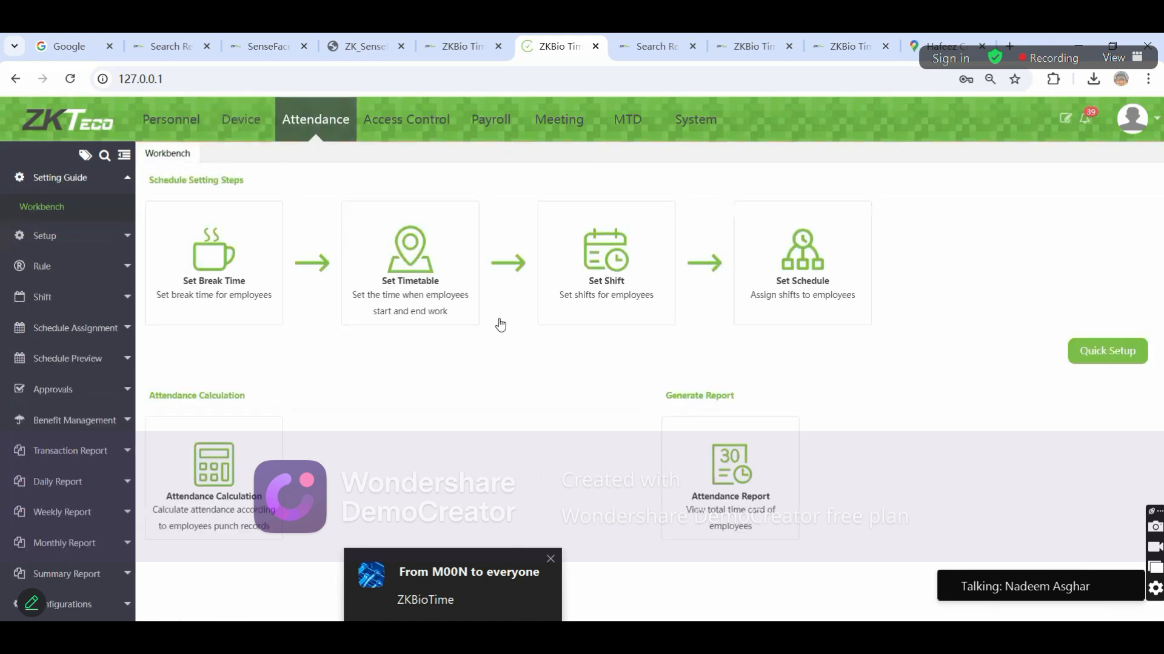
Open the Global Rule attendance settings
click(42, 236)
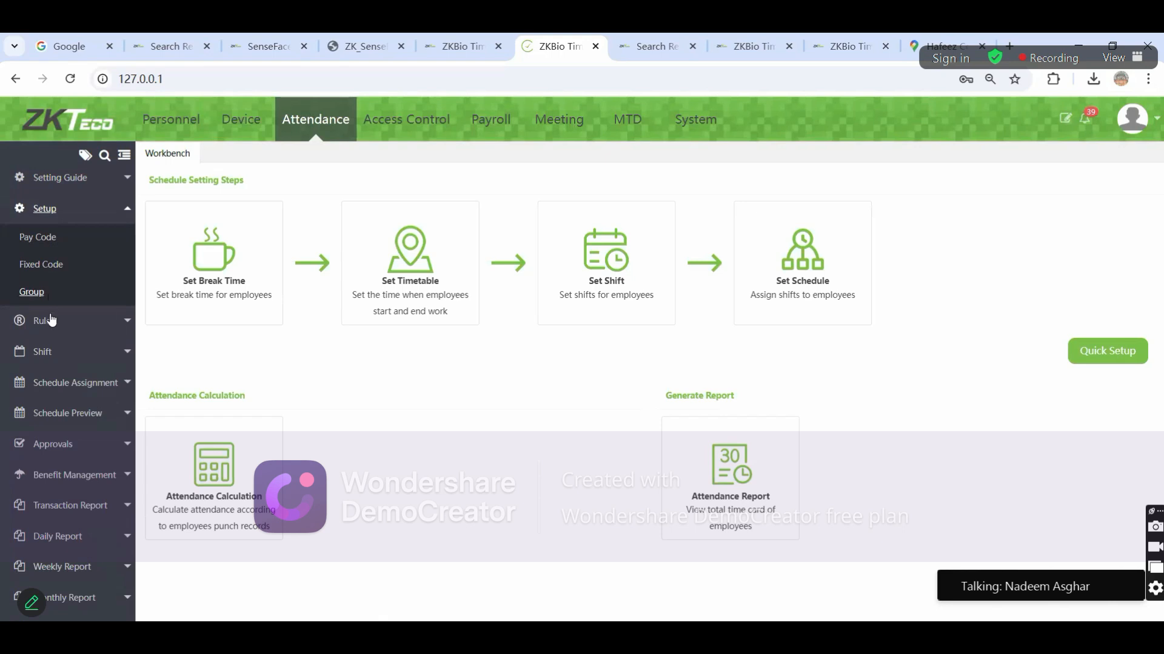
click(56, 320)
click(53, 270)
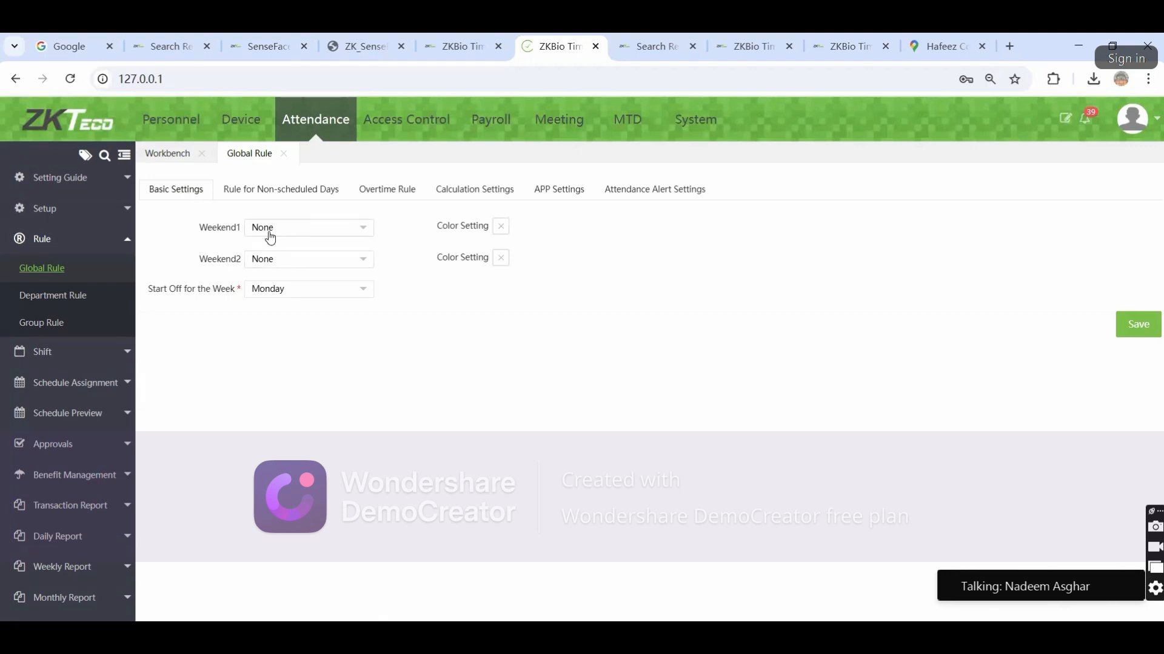
Set weekends to Saturday and Sunday, keep Monday as week start, and view non-scheduled day rules
click(288, 239)
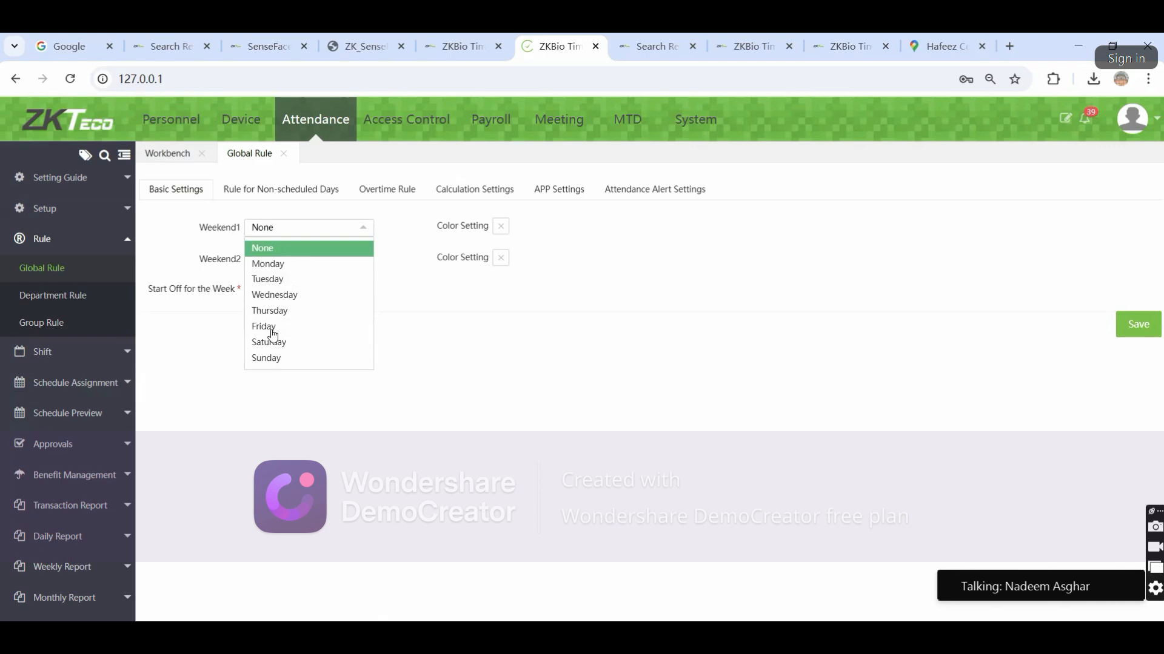
click(269, 359)
click(302, 233)
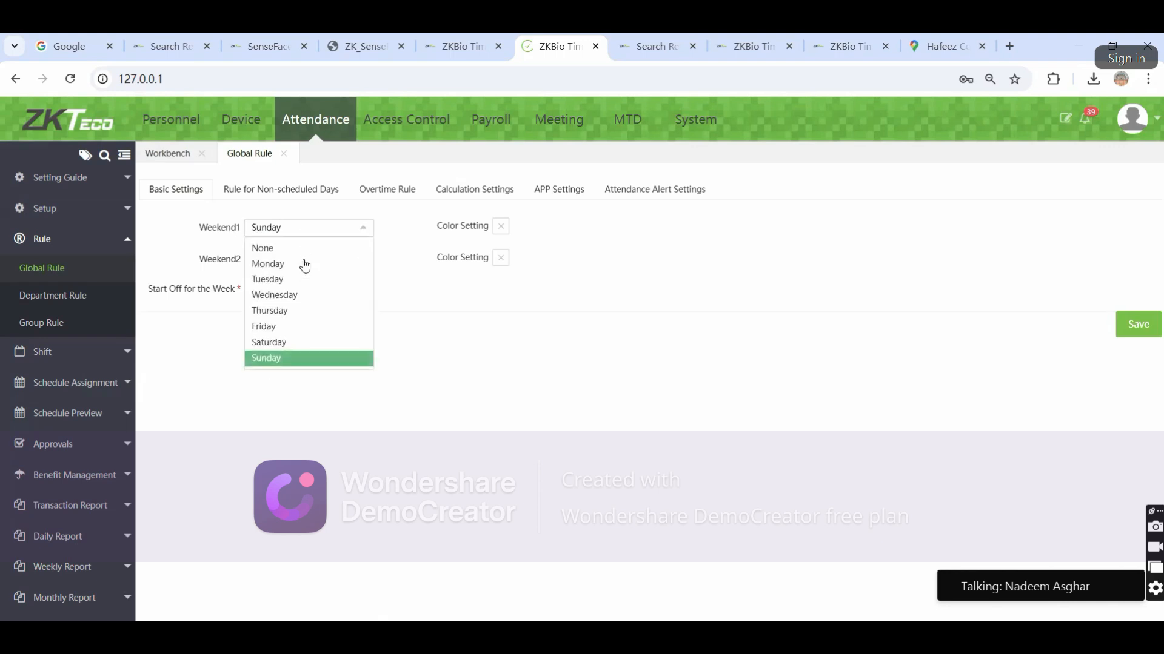
click(303, 343)
click(298, 261)
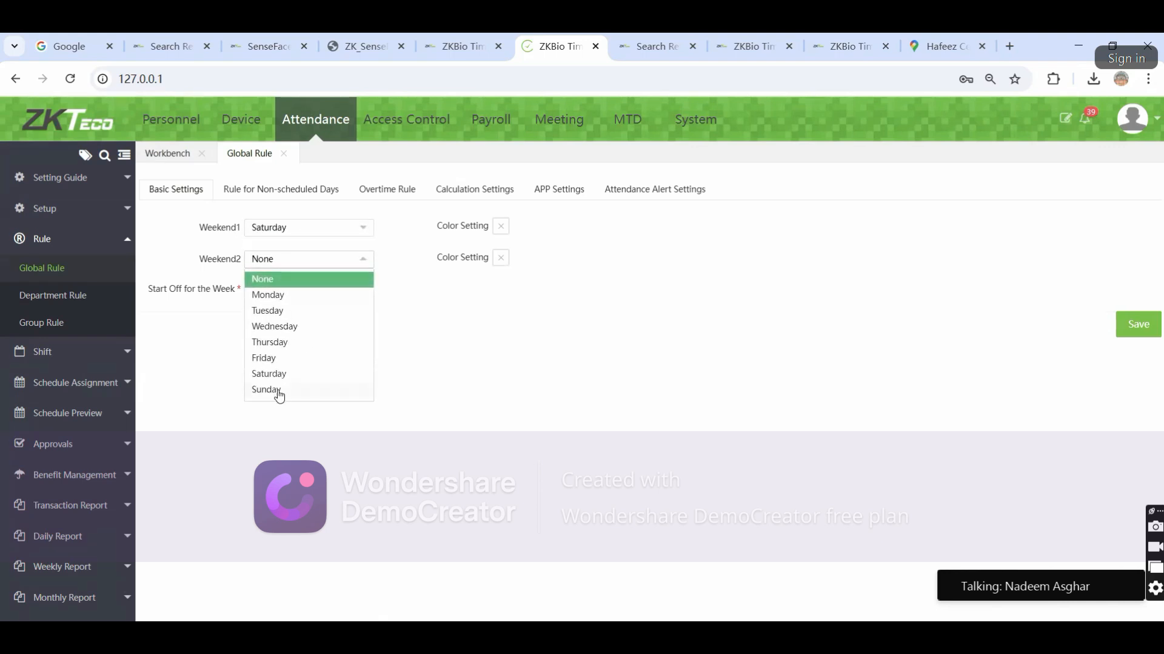
click(278, 391)
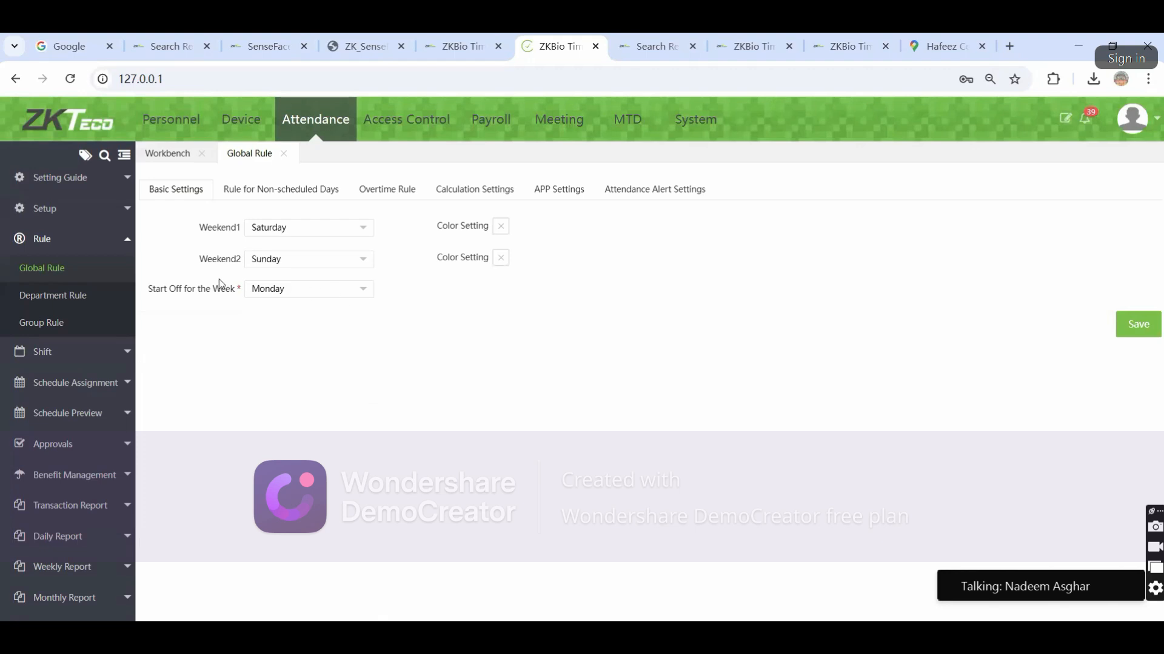
drag(174, 290, 286, 296)
click(290, 296)
click(267, 313)
click(294, 197)
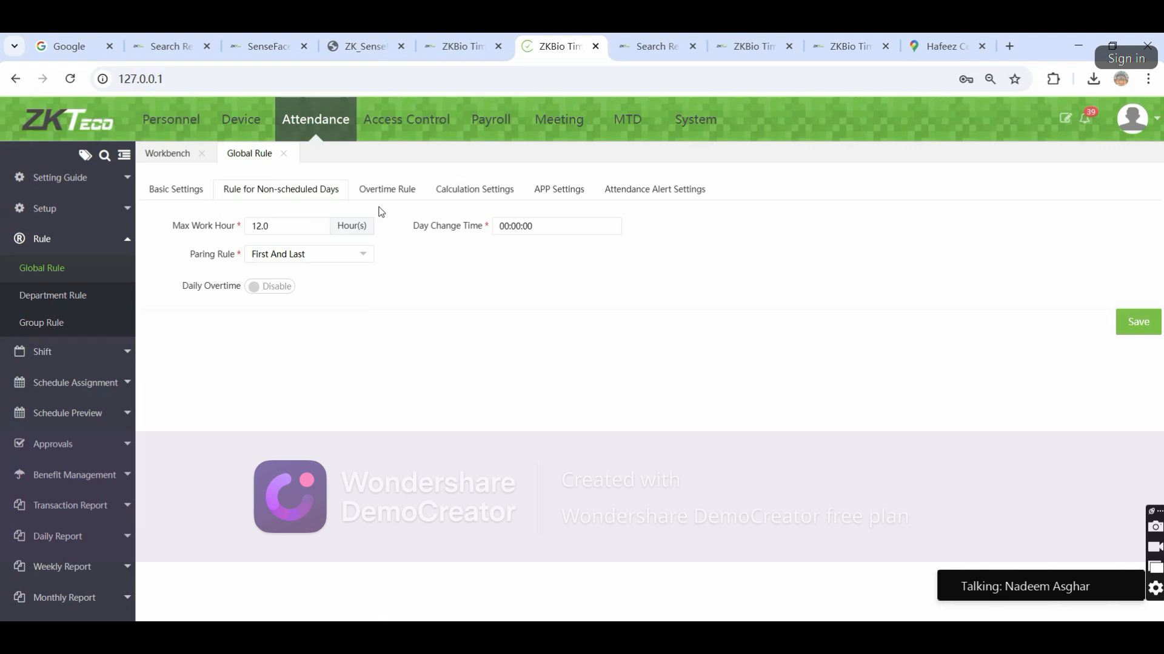
Review the Overtime Rule and Calculation Settings tabs, noting the 100-minute late-exceeds threshold
click(393, 192)
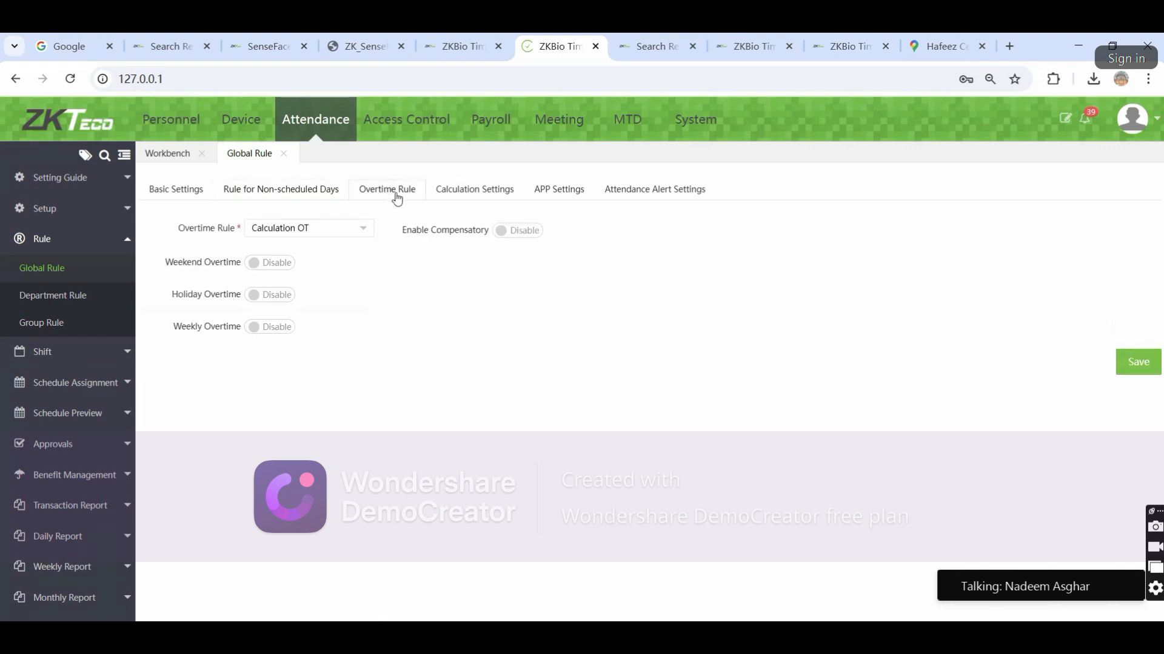
click(474, 190)
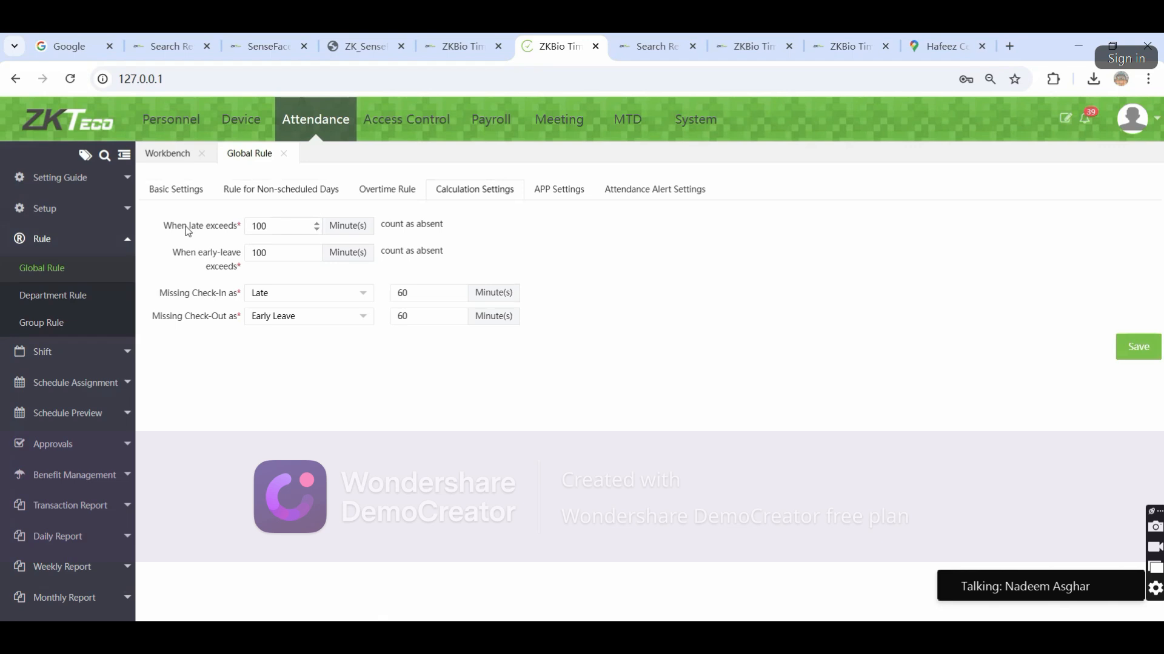
drag(219, 228, 236, 228)
click(277, 225)
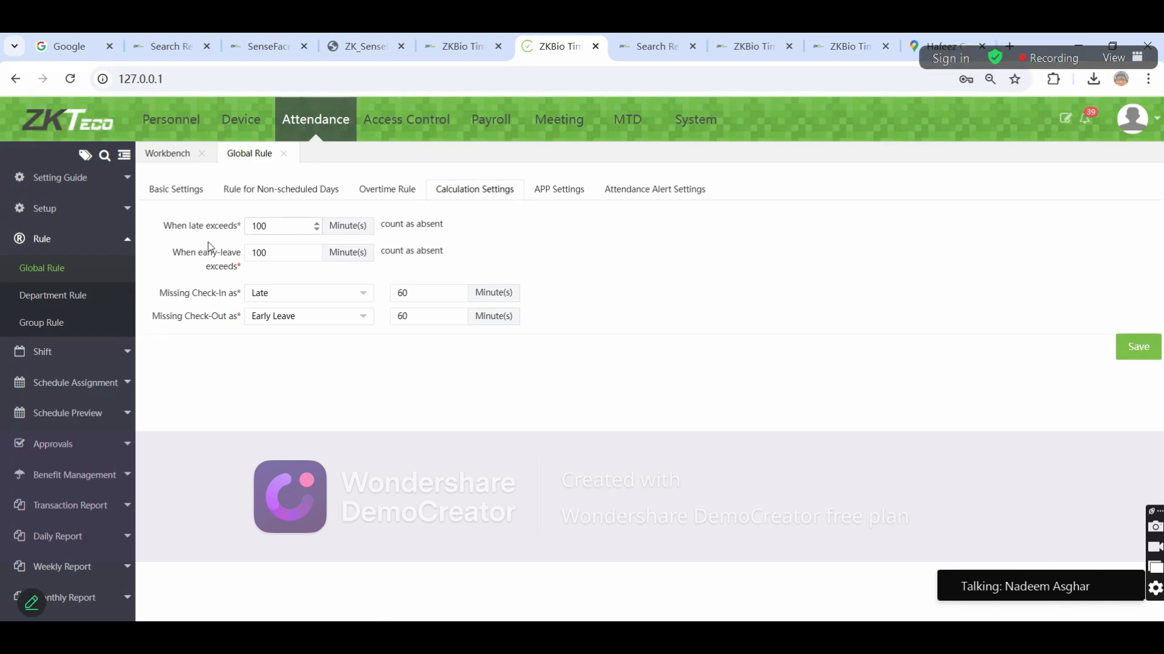
Check the APP and Attendance Alert settings, then bring up the empty Department Rule list
click(560, 193)
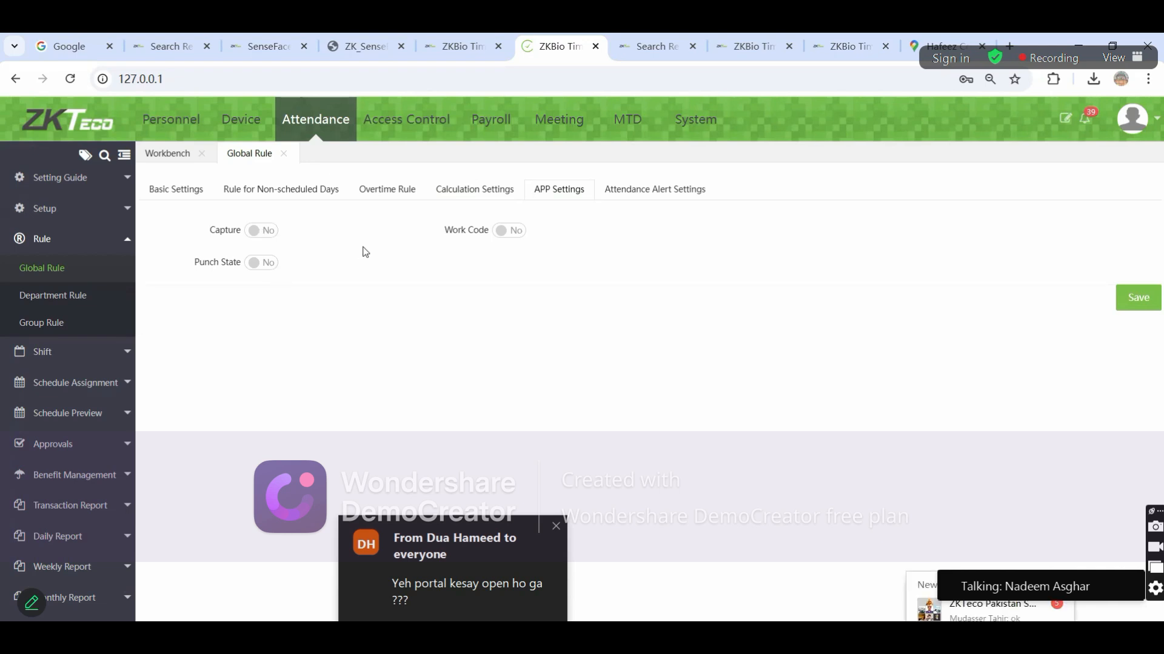
click(630, 192)
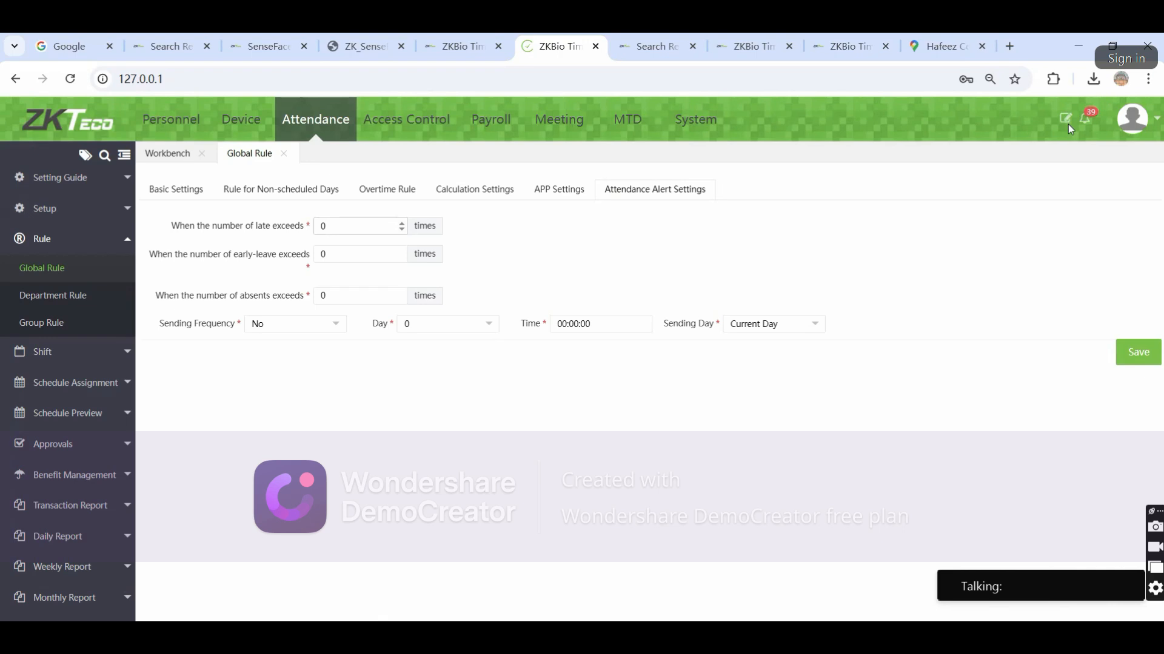
click(38, 305)
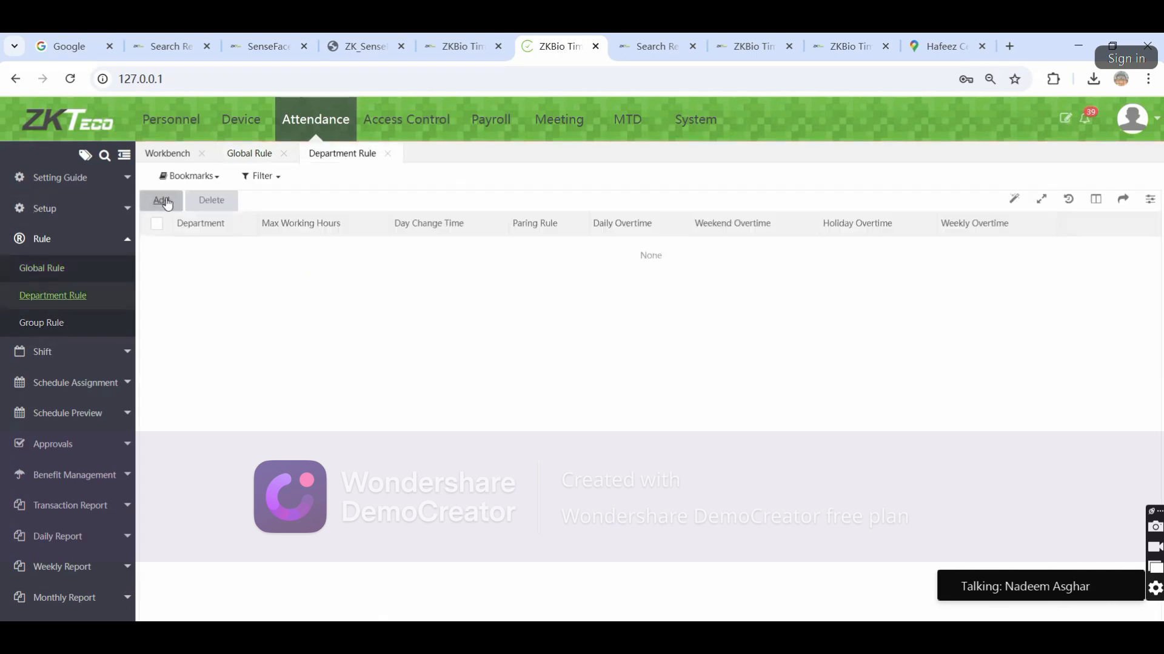
Abandon the department rule form and start adding a new break time
click(159, 201)
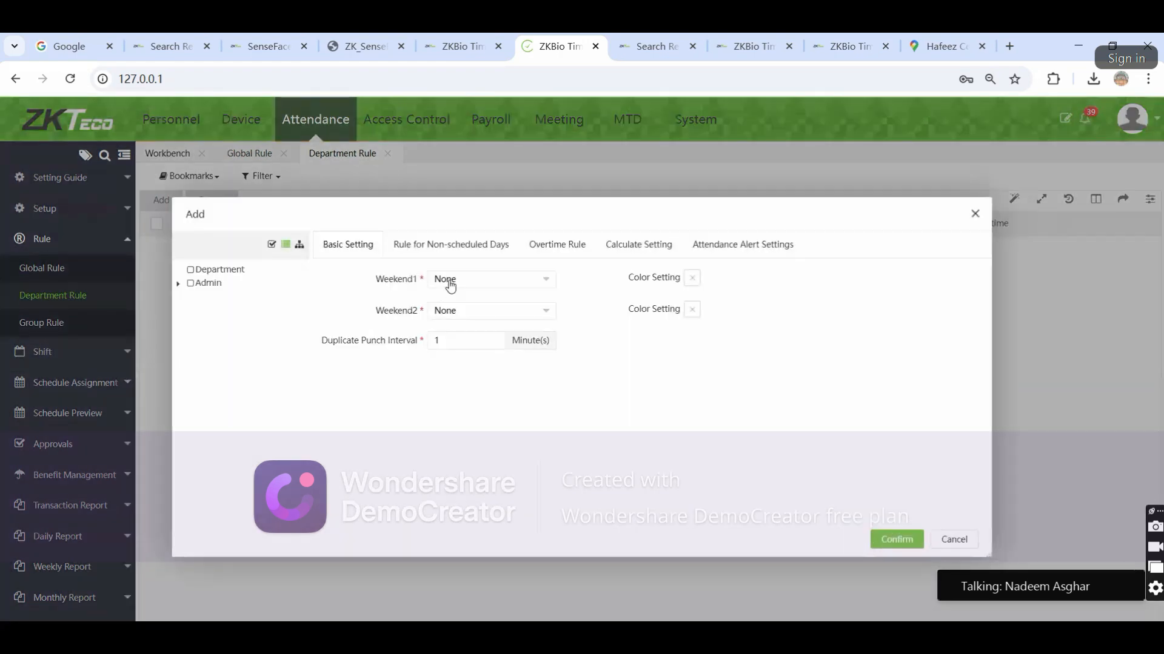
click(953, 541)
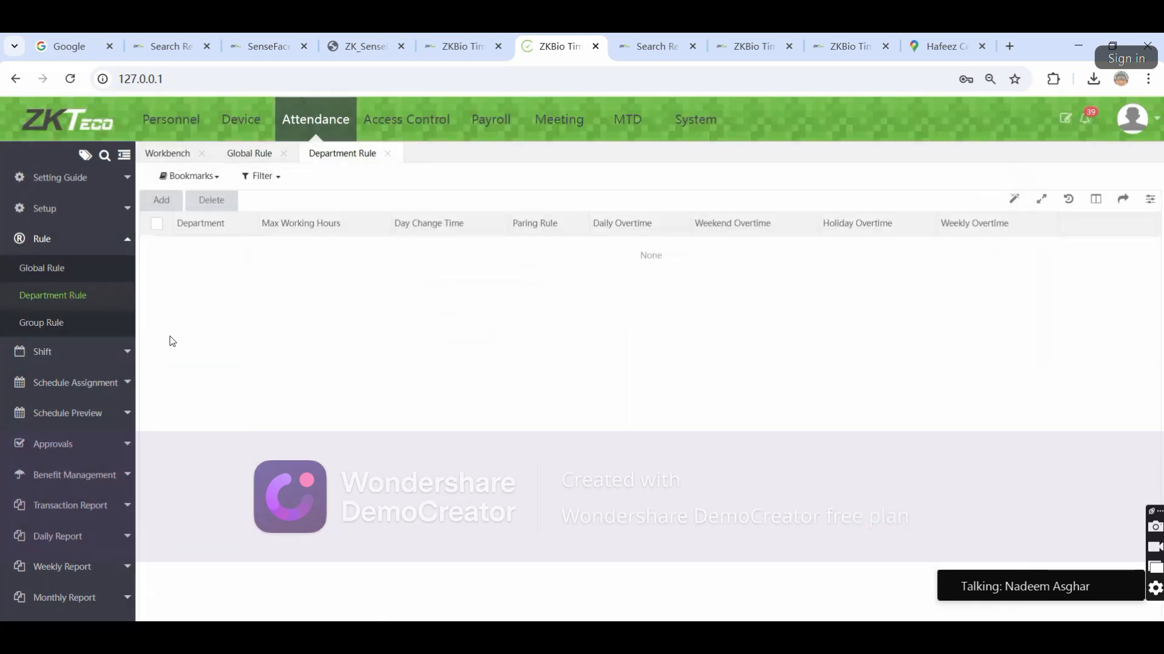
click(66, 350)
click(53, 299)
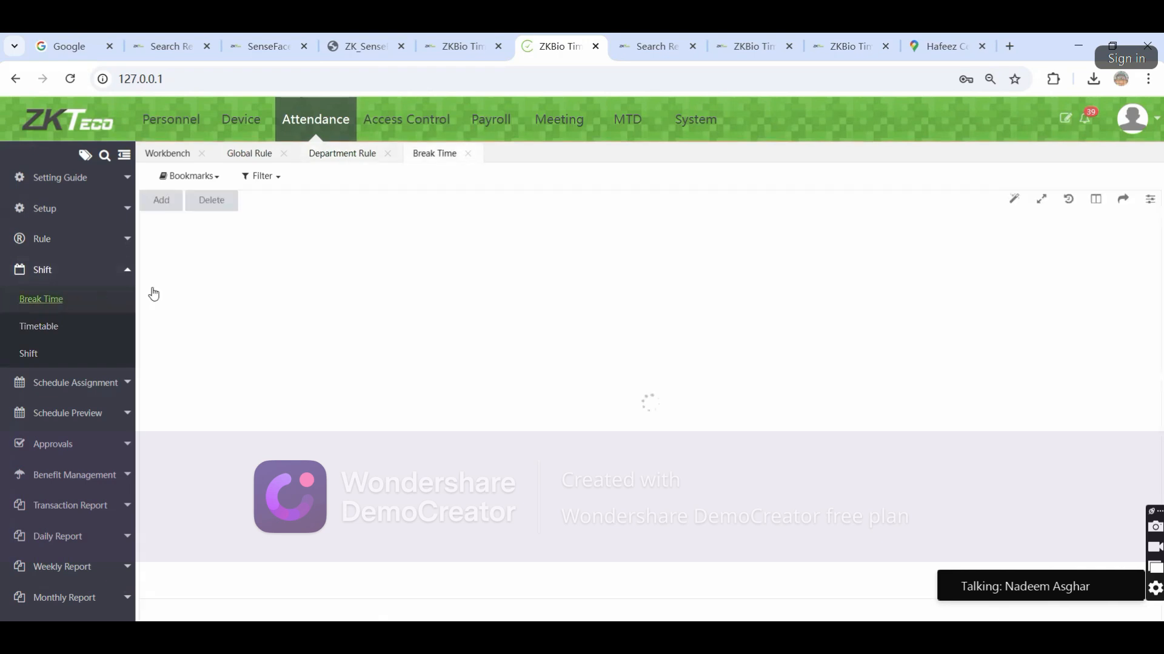
click(161, 201)
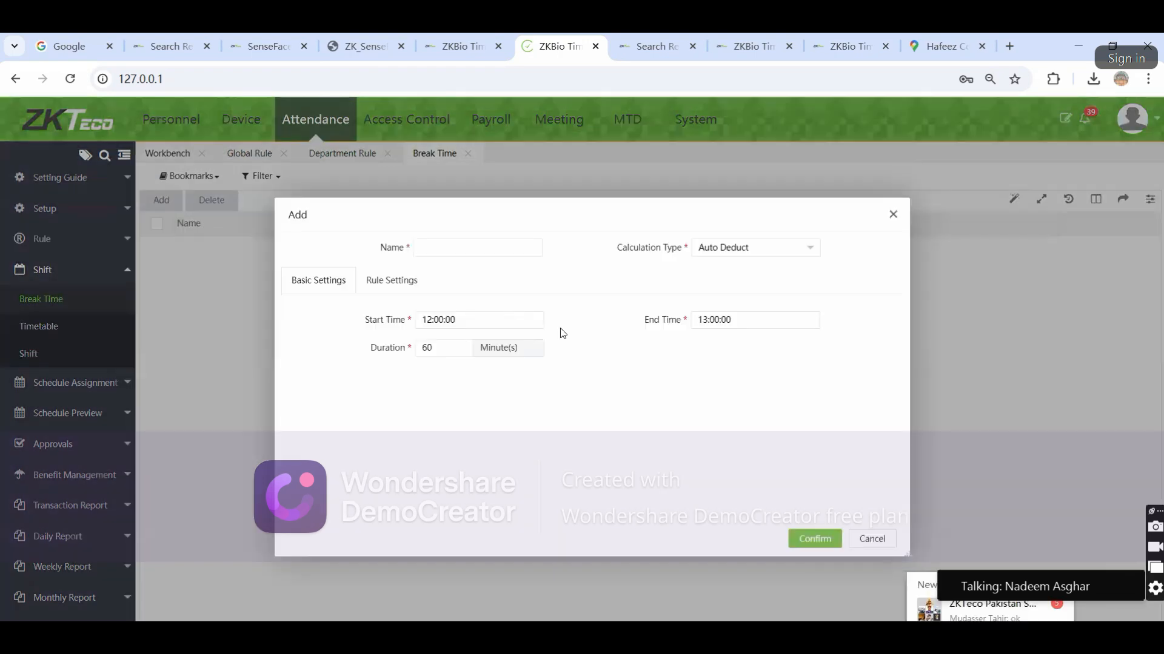
Name the break 'Test', keep 12:00–13:00 with 60-minute auto deduction, and save it
click(465, 250)
text(R)
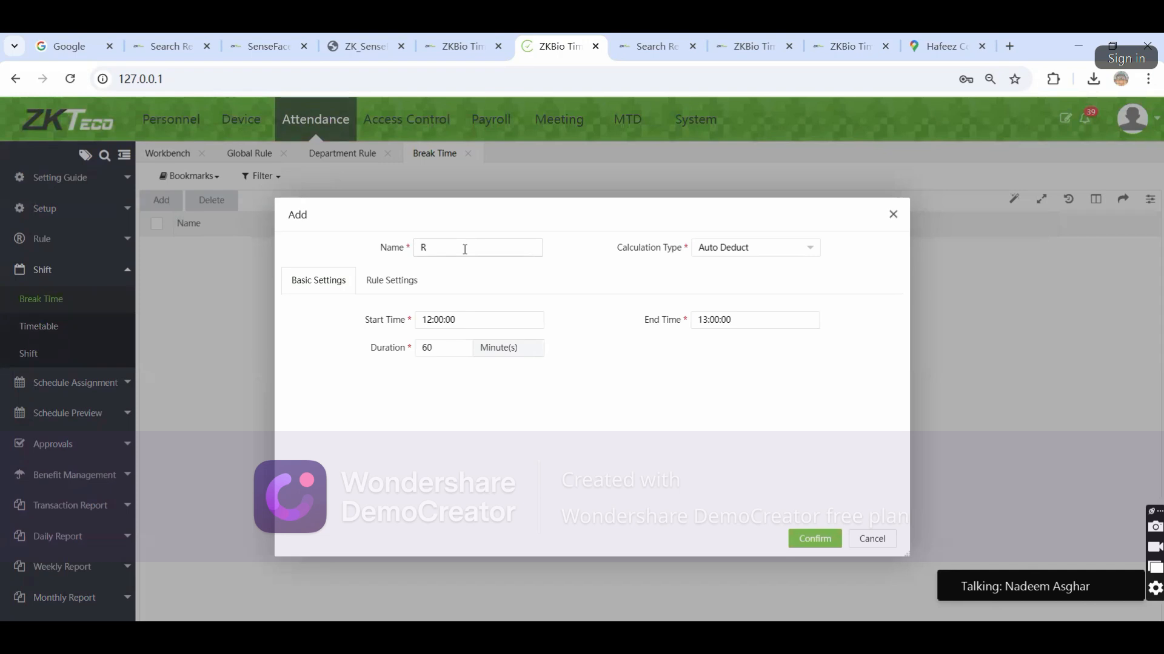
key(BackSpace)
text(Test)
click(388, 280)
click(330, 279)
click(812, 539)
click(64, 333)
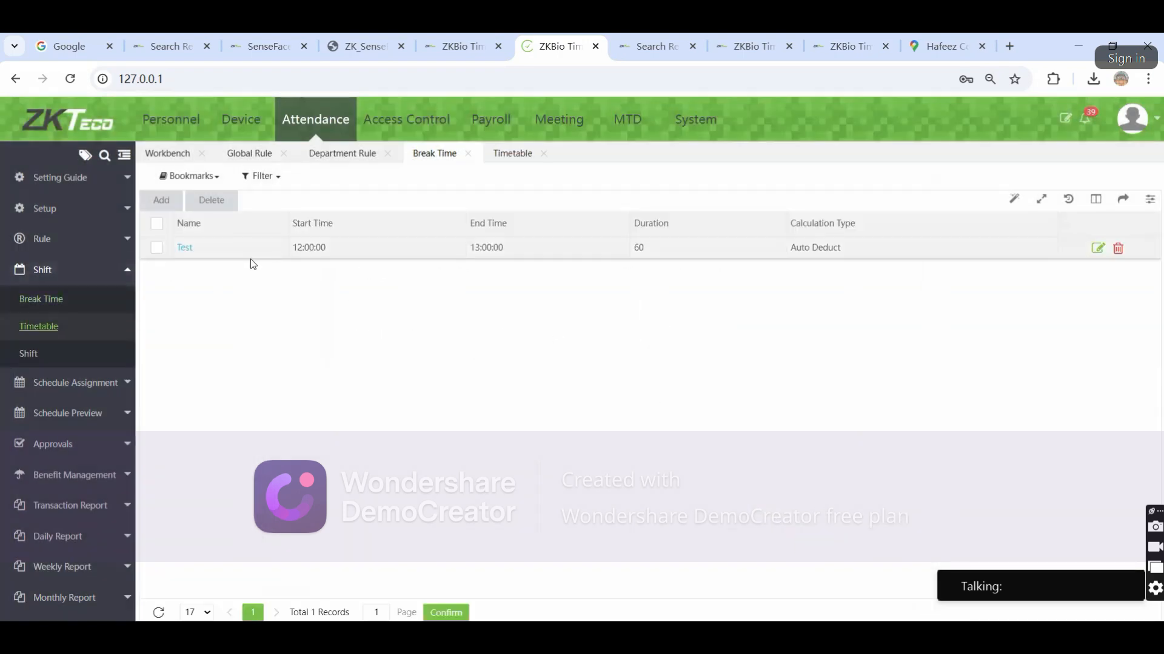
Discard a flexible timetable form and start a normal timetable instead
click(179, 206)
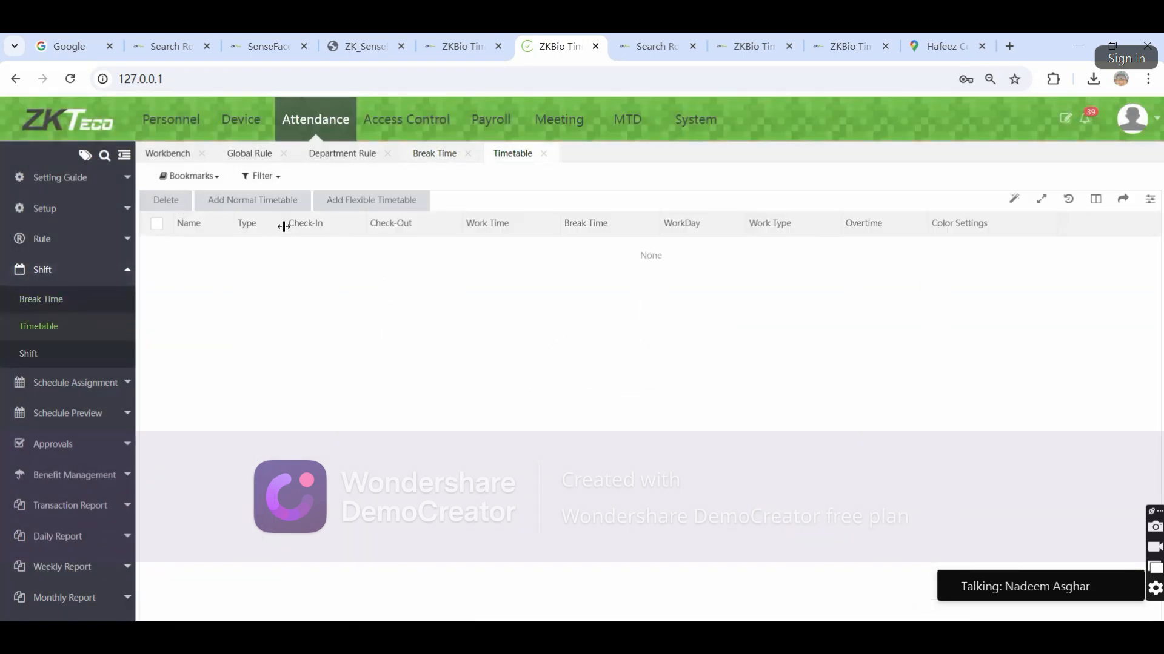
click(400, 208)
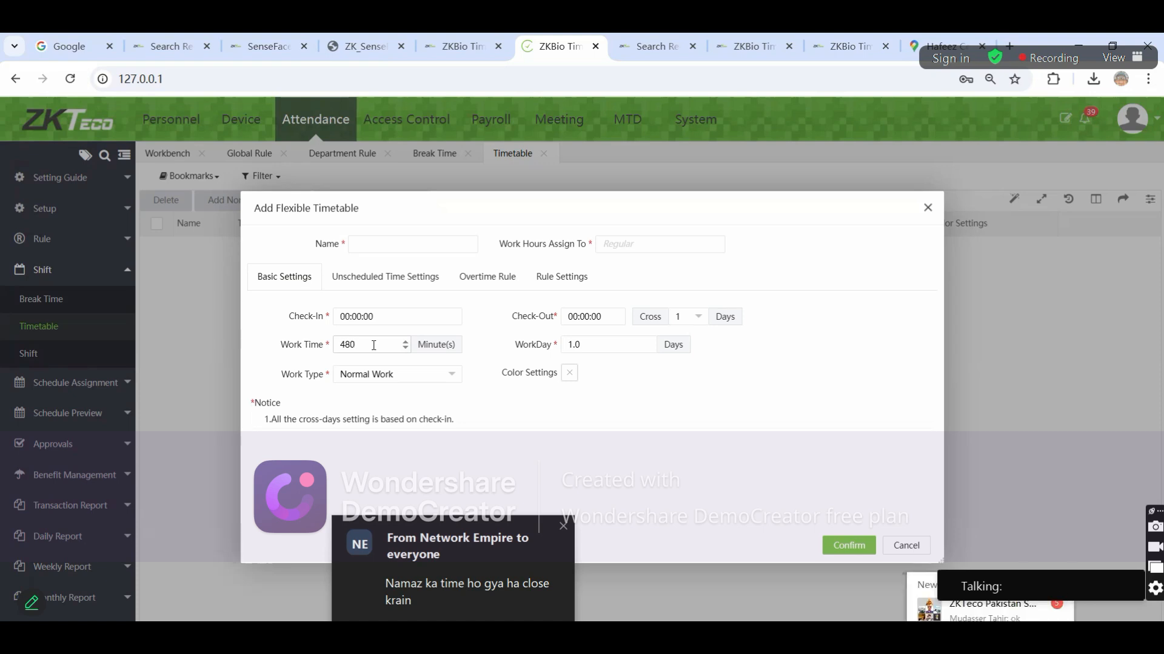
click(897, 546)
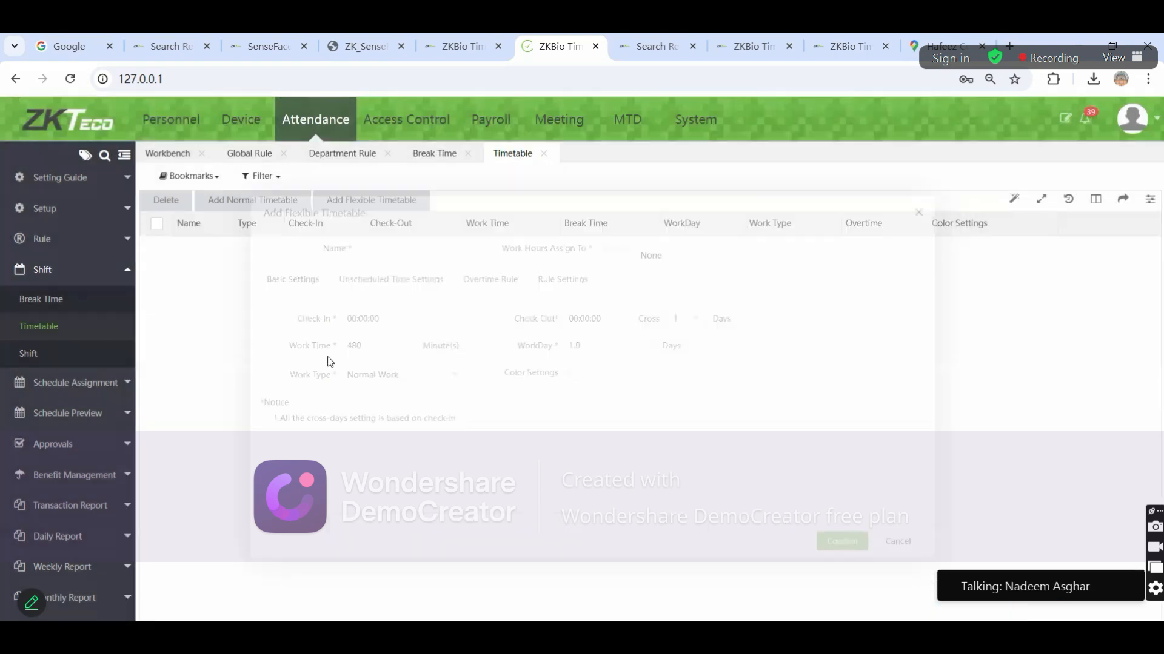
click(254, 209)
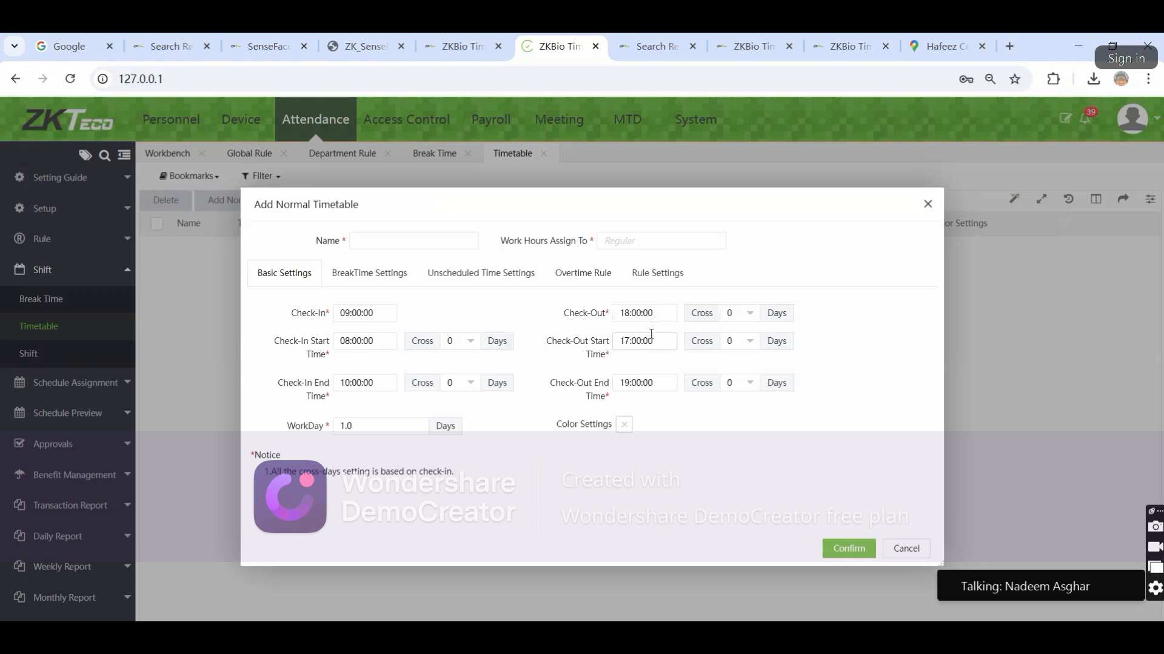
Name the new normal timetable 'Test'
click(437, 245)
text(re)
key(BackSpace)
key(BackSpace)
text(test)
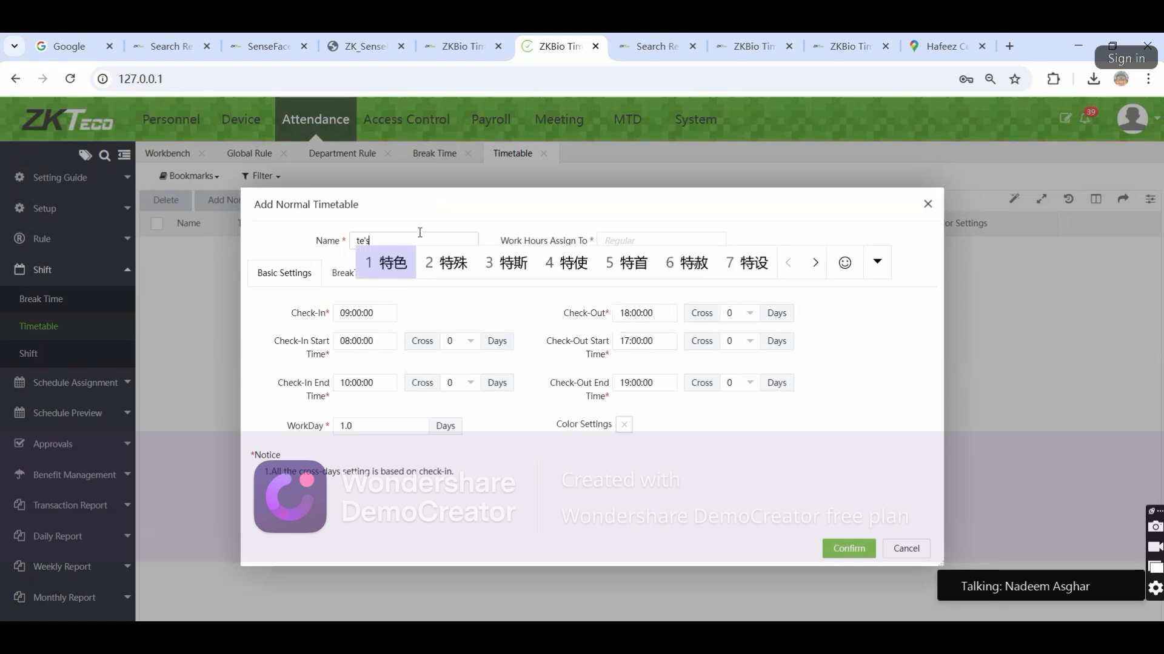
key(shift)
key(BackSpace)
key(BackSpace)
key(BackSpace)
key(BackSpace)
text(Test)
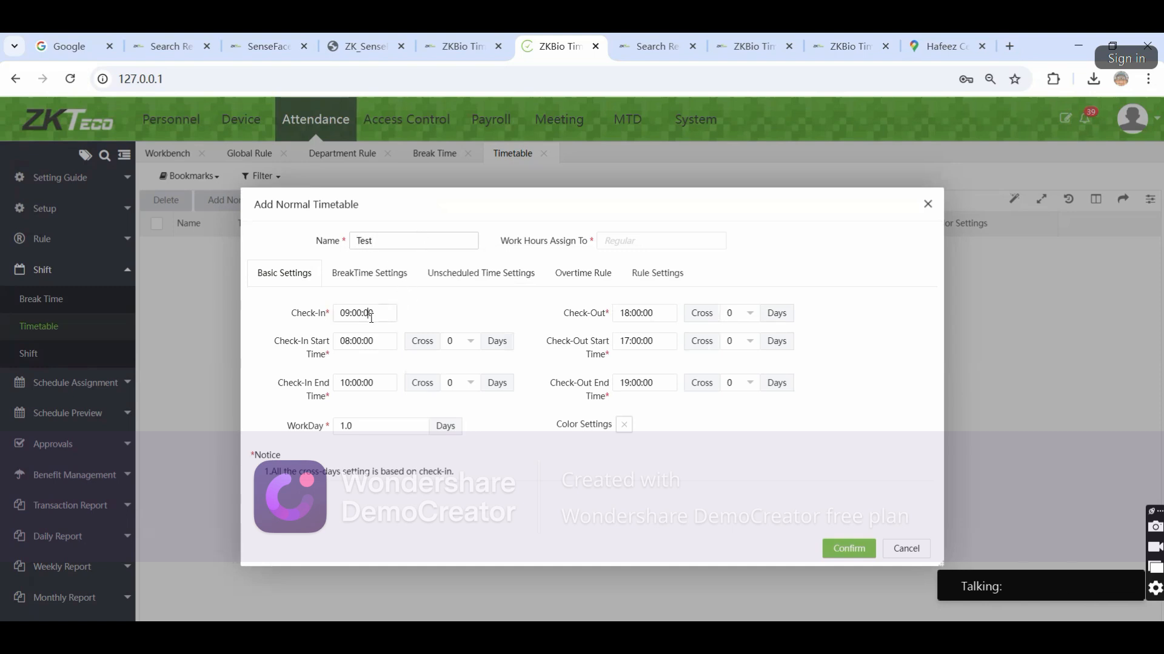
Keep check-in at 09:00 and make the check-in window start at 07:00:00
click(367, 312)
click(417, 317)
click(352, 341)
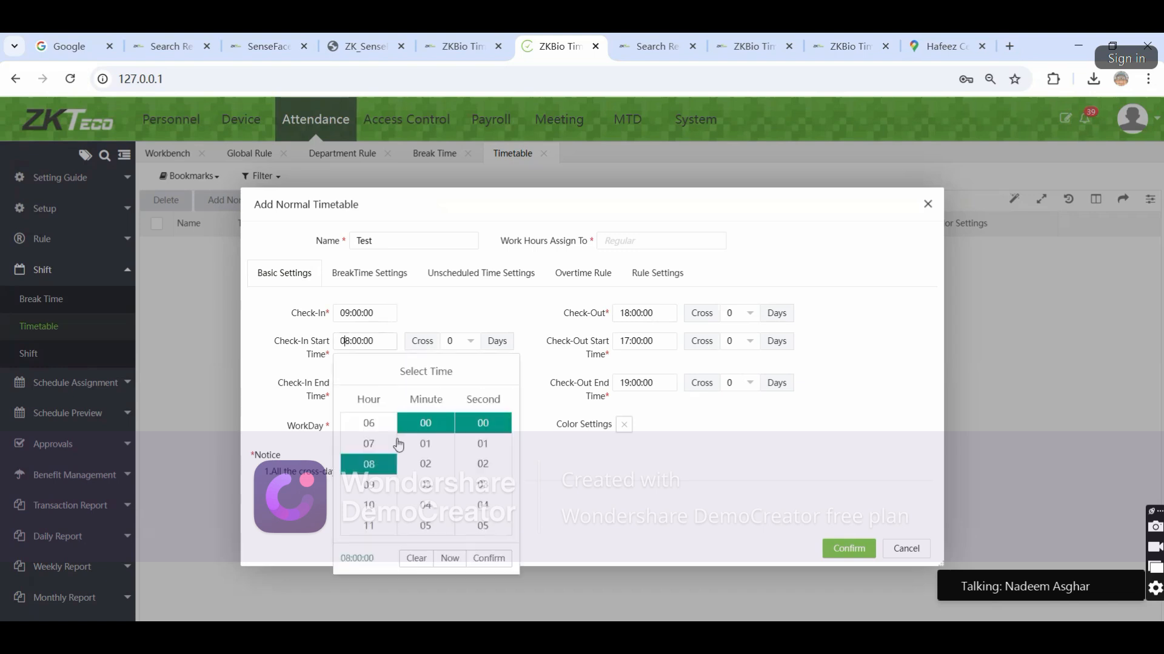
click(362, 443)
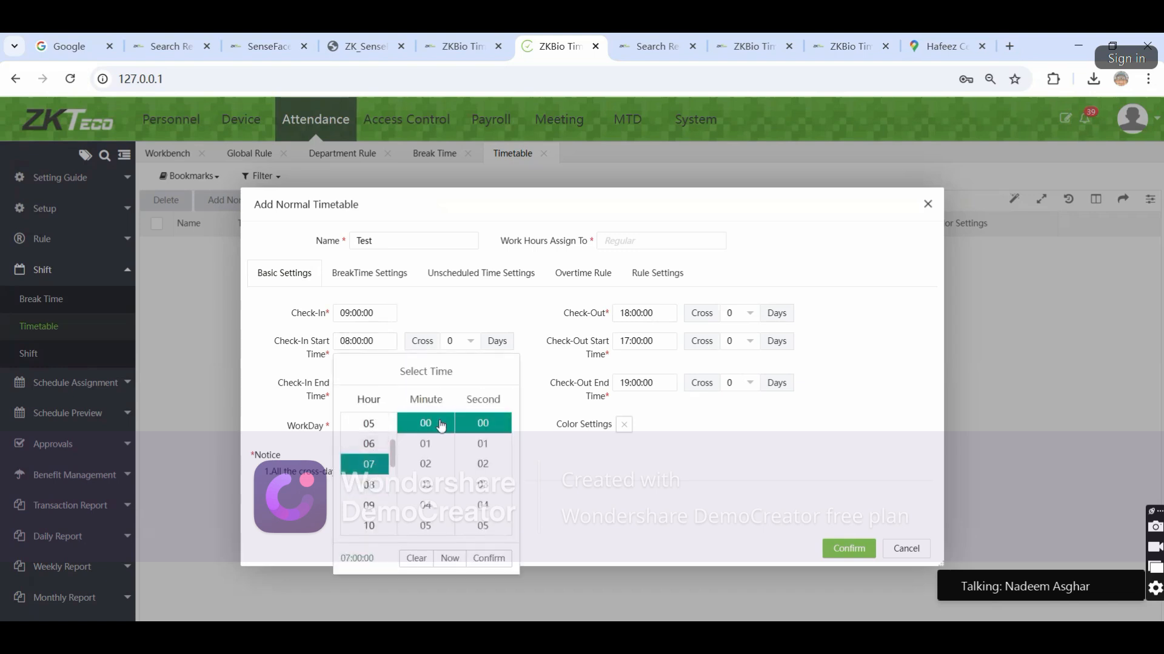
click(361, 341)
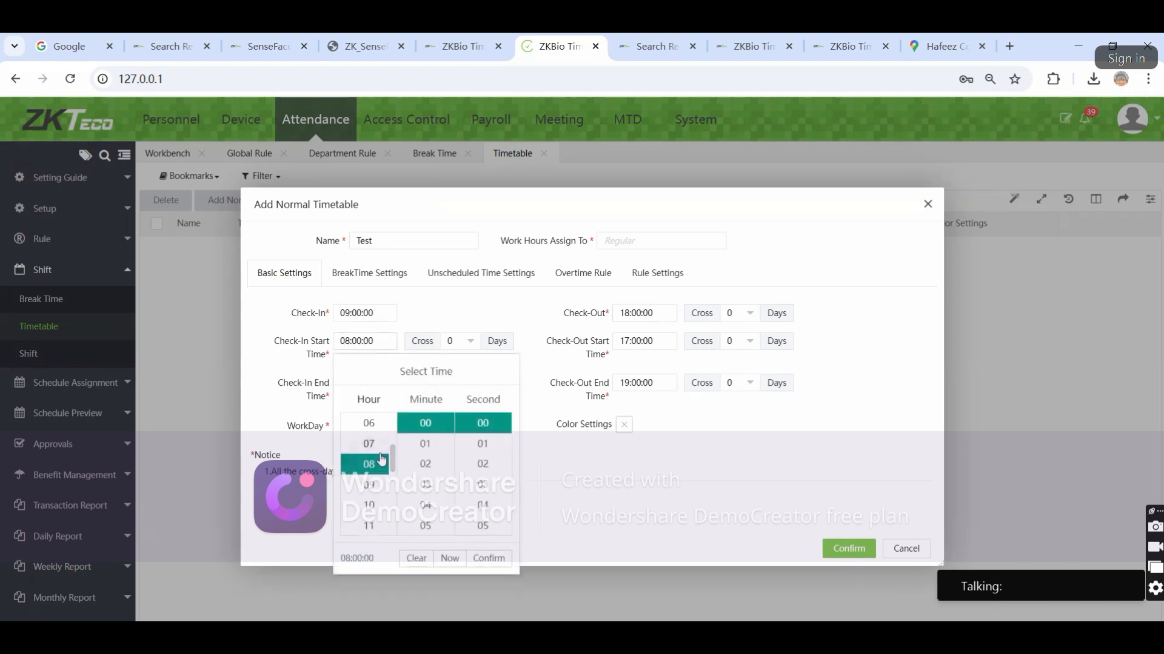
click(377, 449)
click(488, 557)
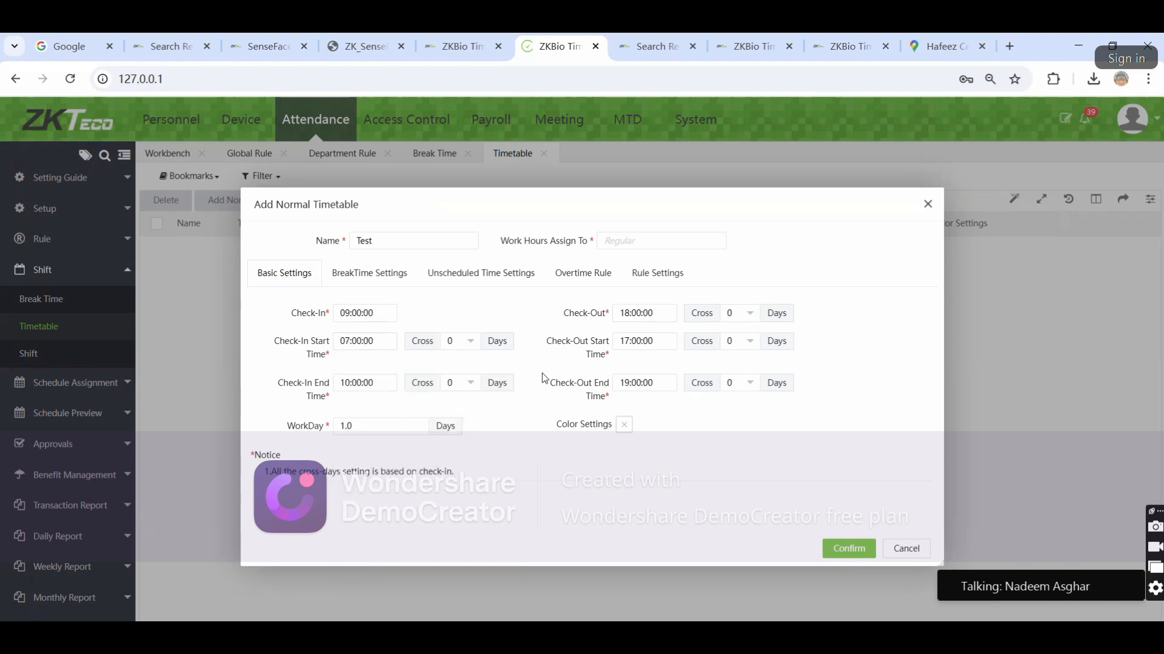
Set check-out start to 18:00:00 and check-out end to 22:00:00, leaving check-in end at 10:00:00
click(653, 343)
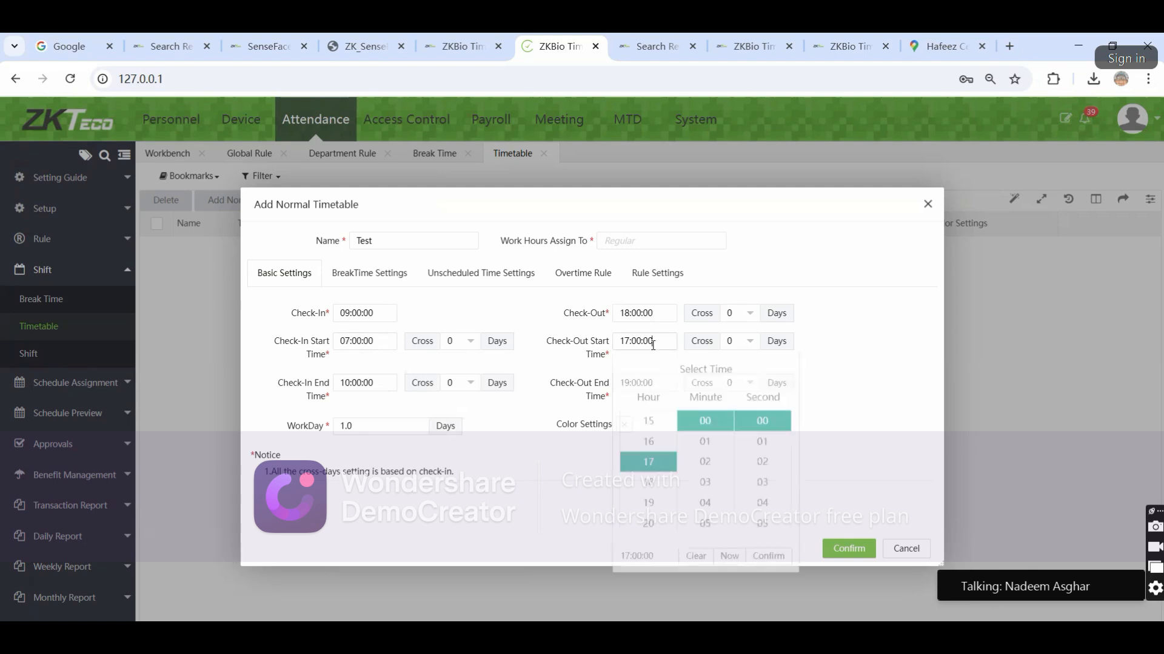
click(656, 486)
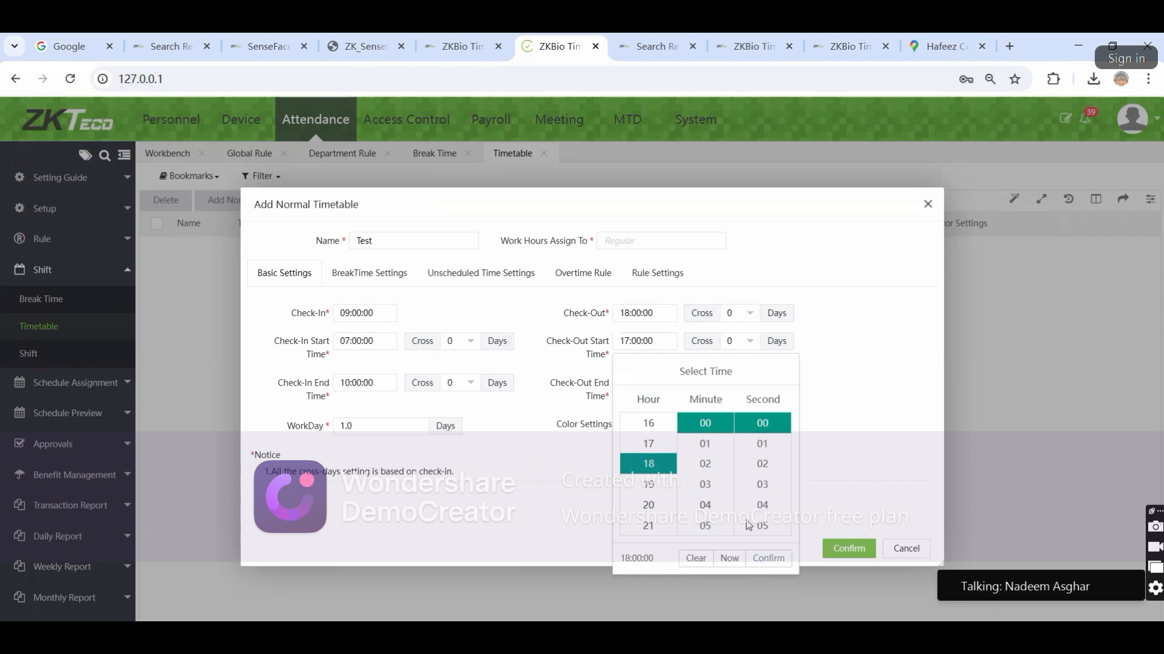
click(769, 558)
click(653, 386)
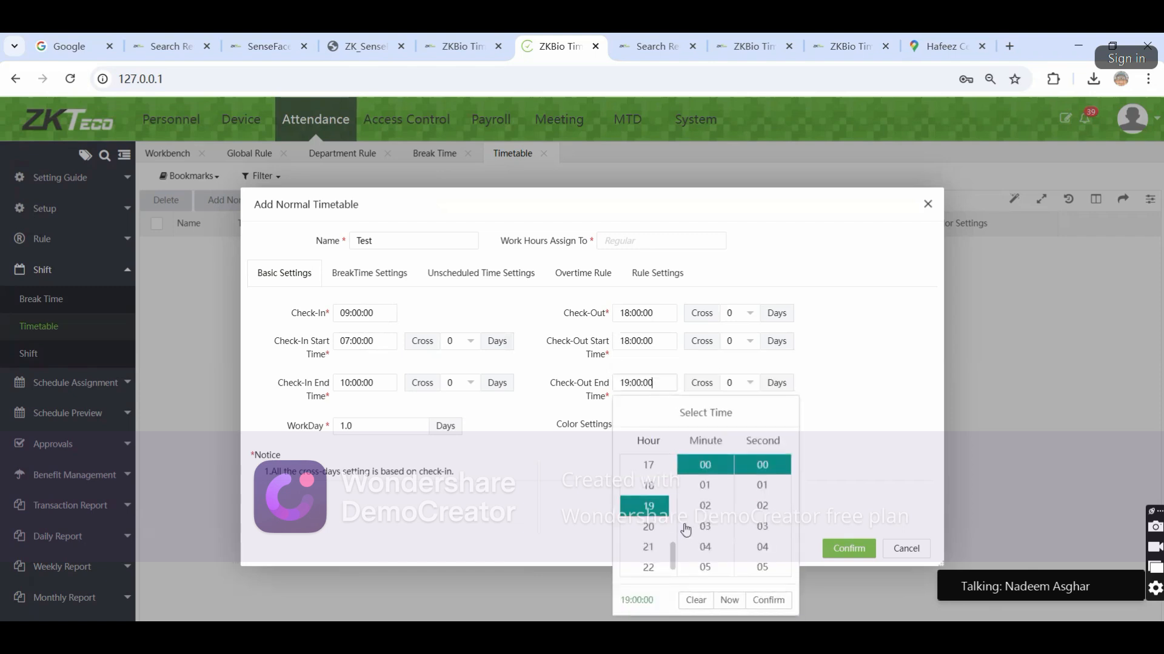
click(649, 549)
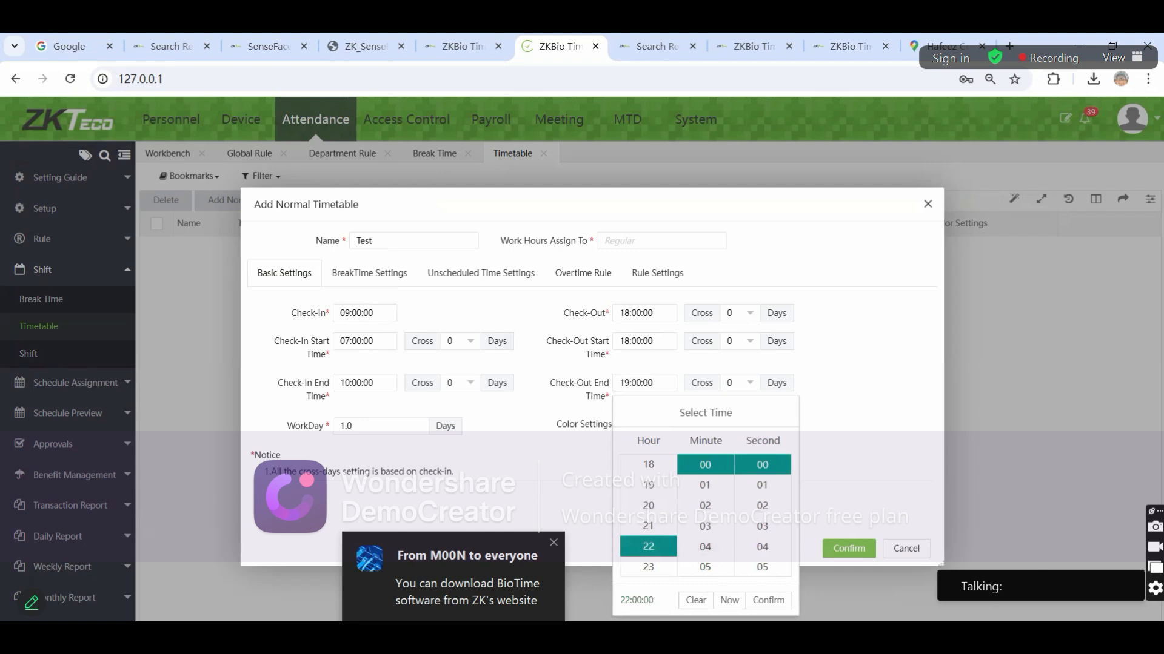
click(767, 600)
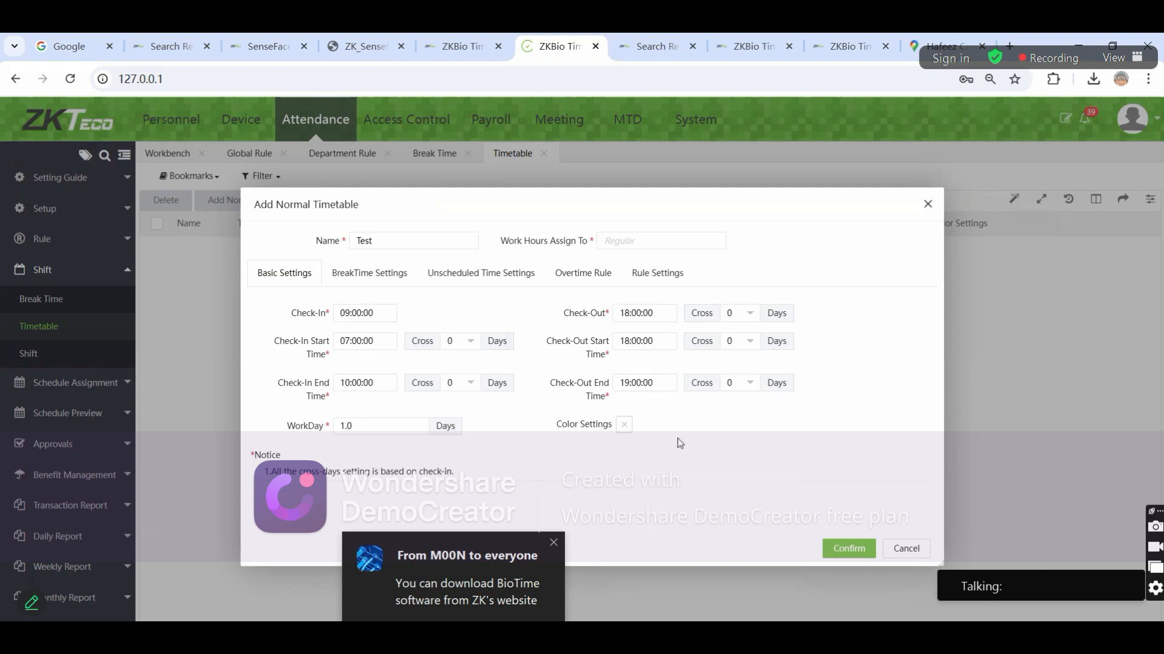
click(644, 383)
click(648, 568)
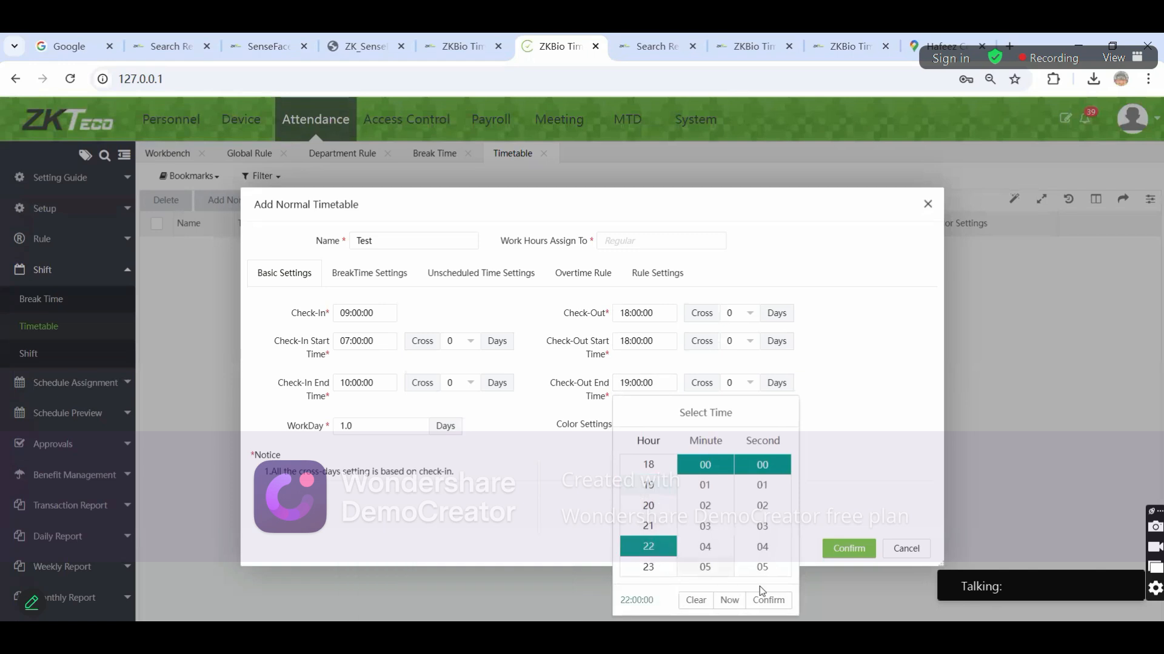
click(768, 600)
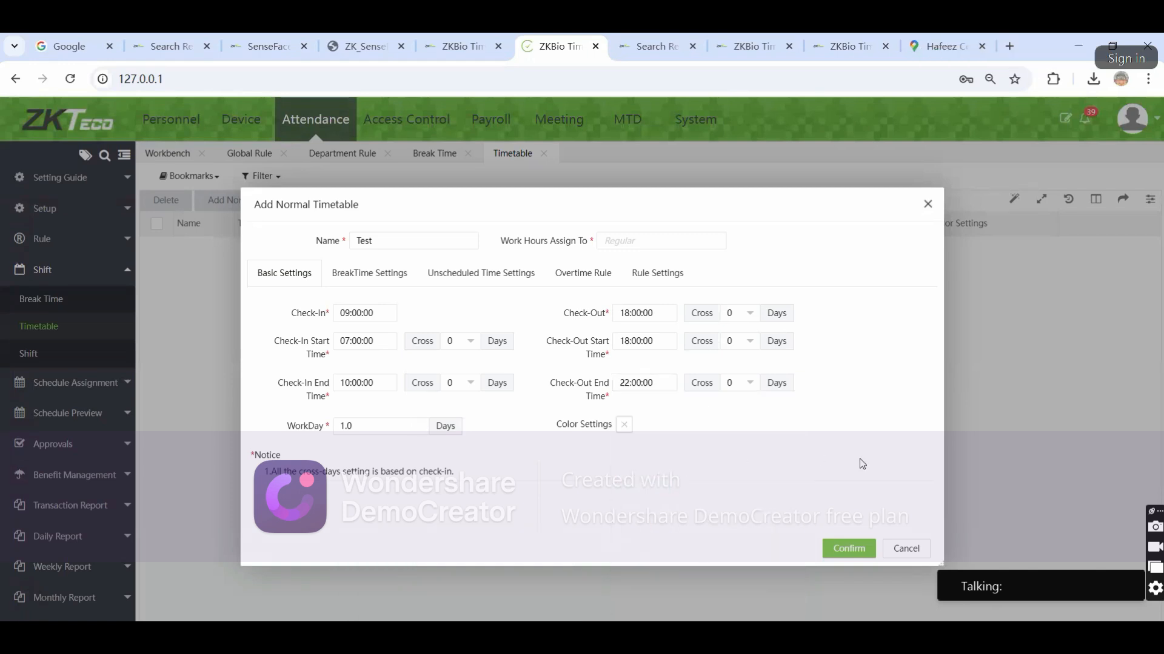
click(363, 383)
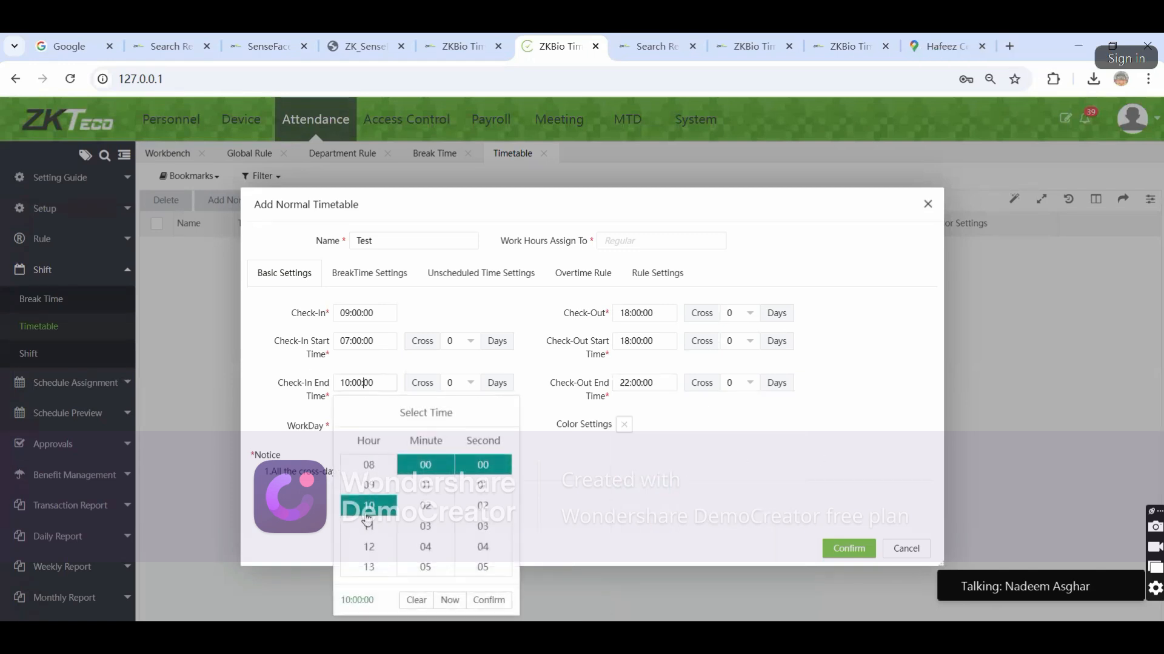
click(701, 432)
Save the Test timetable and begin creating a shift from the shift list
click(849, 549)
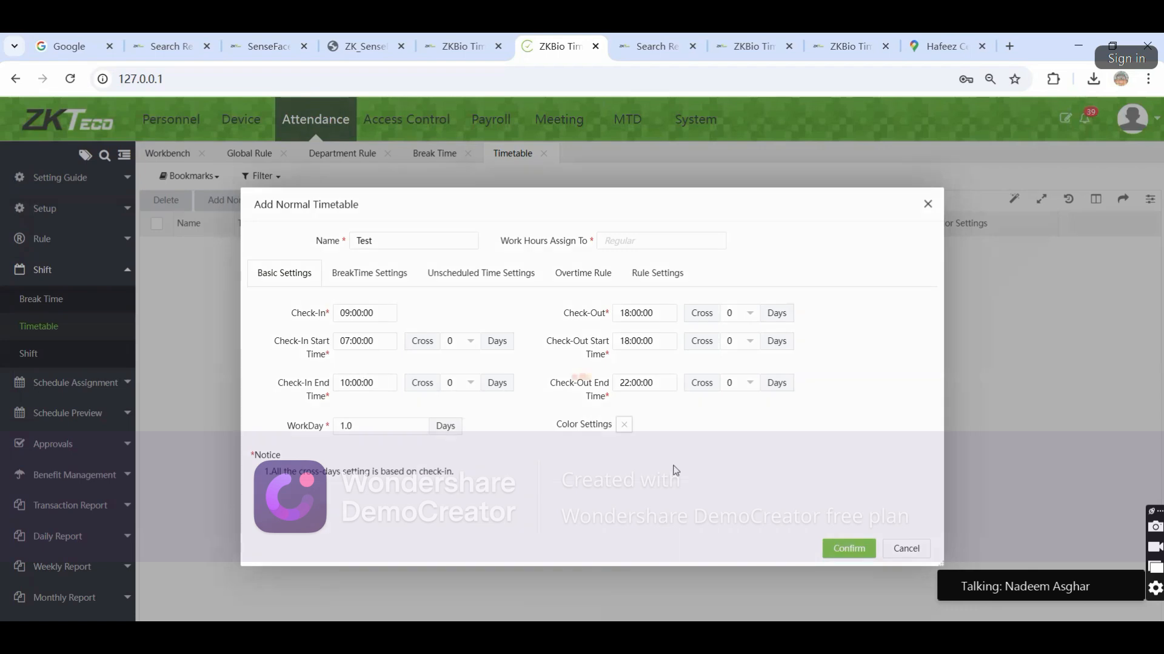
click(28, 353)
click(166, 206)
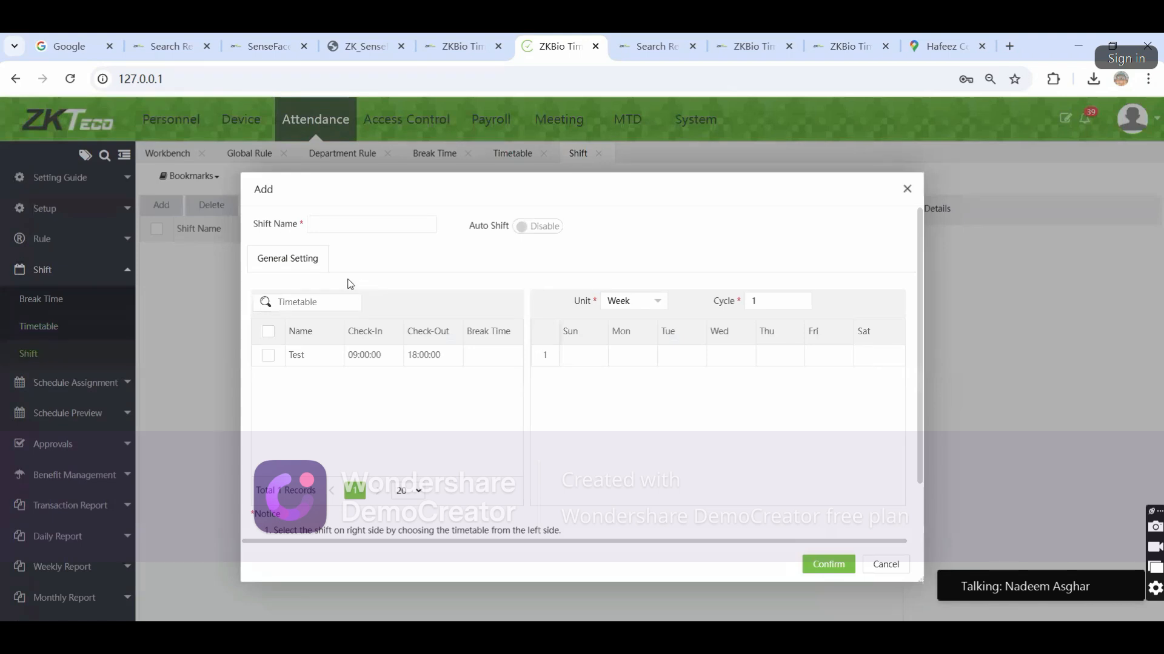
Name the shift 'Test', include the Test timetable, and set a 4-week cycle
text(Test)
click(268, 331)
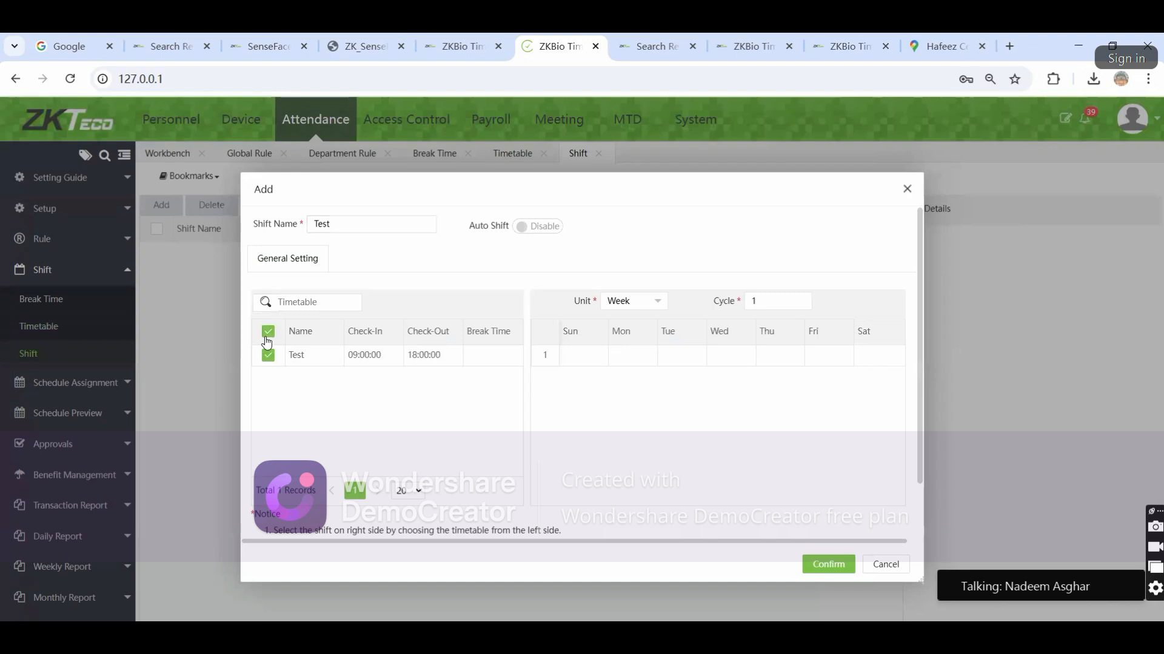
click(799, 298)
click(659, 425)
Schedule the Test timetable on Monday through Friday in all four weeks
click(627, 355)
click(627, 377)
click(636, 419)
click(682, 355)
click(682, 376)
click(683, 397)
click(685, 419)
click(726, 357)
click(726, 377)
click(726, 398)
click(727, 419)
click(766, 353)
click(775, 377)
click(779, 398)
click(781, 418)
click(816, 355)
click(819, 376)
click(821, 398)
click(825, 419)
Save the Test shift with weekends left off
scroll(450, 424, down, 1)
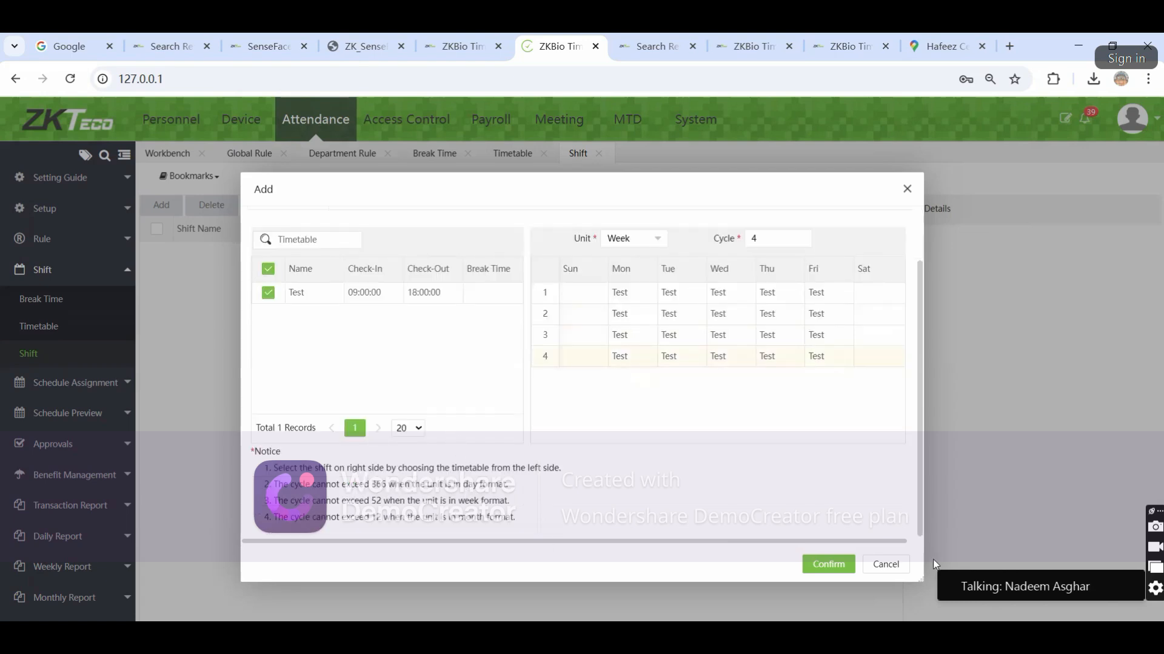
click(827, 565)
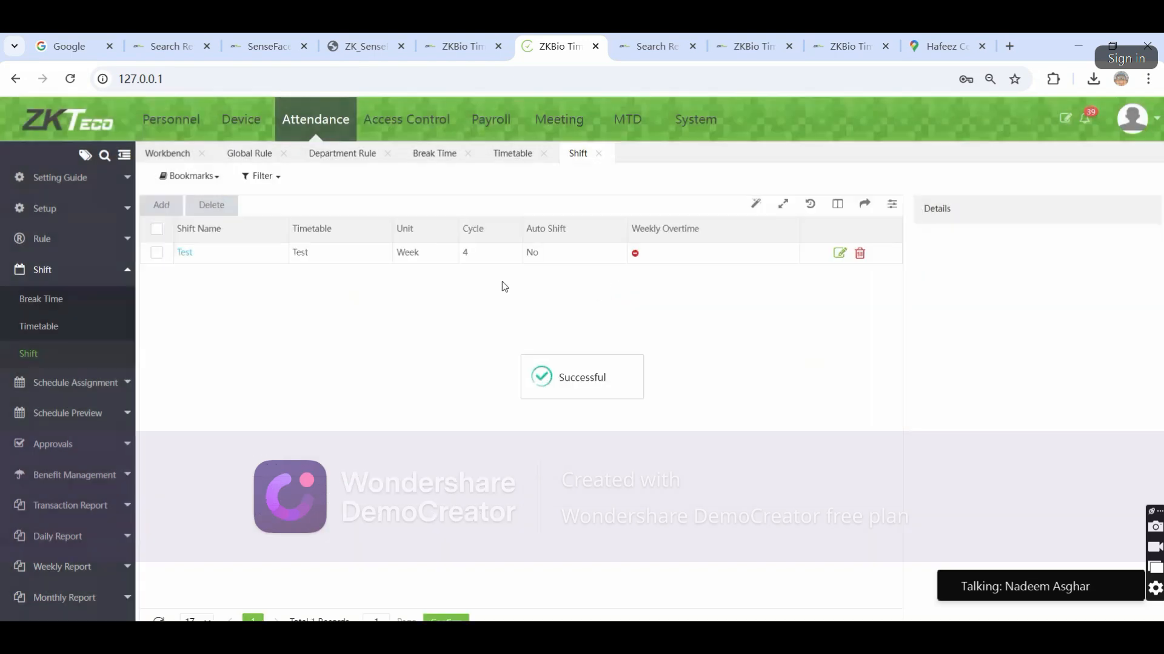
scroll(1080, 352, down, 3)
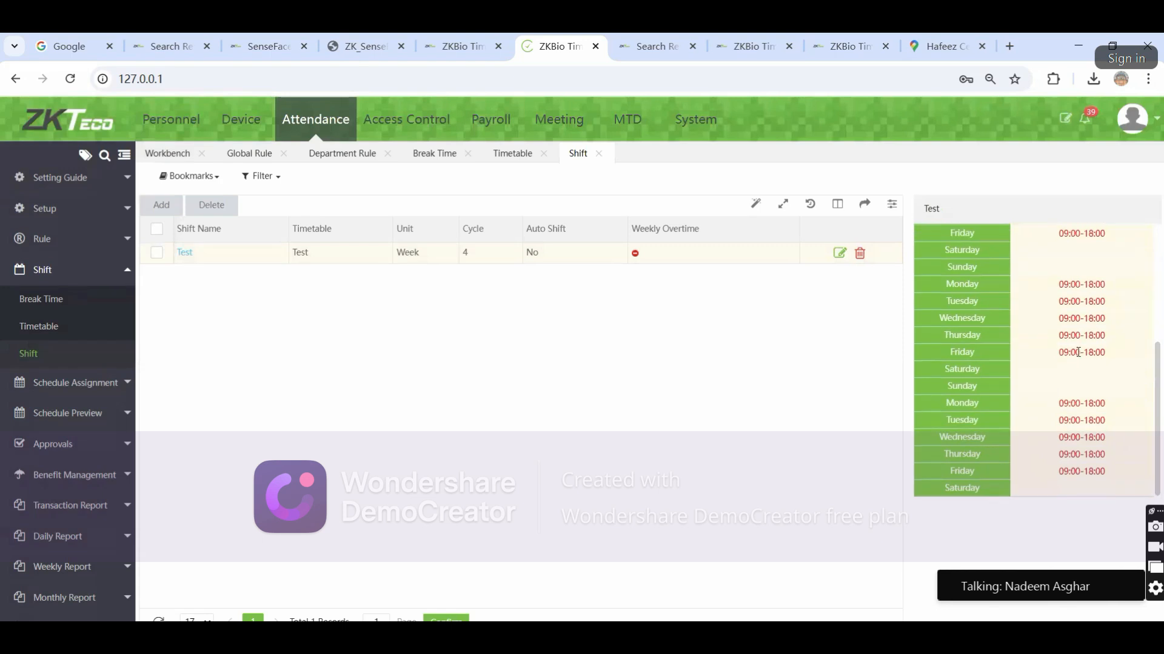
scroll(1085, 355, up, 5)
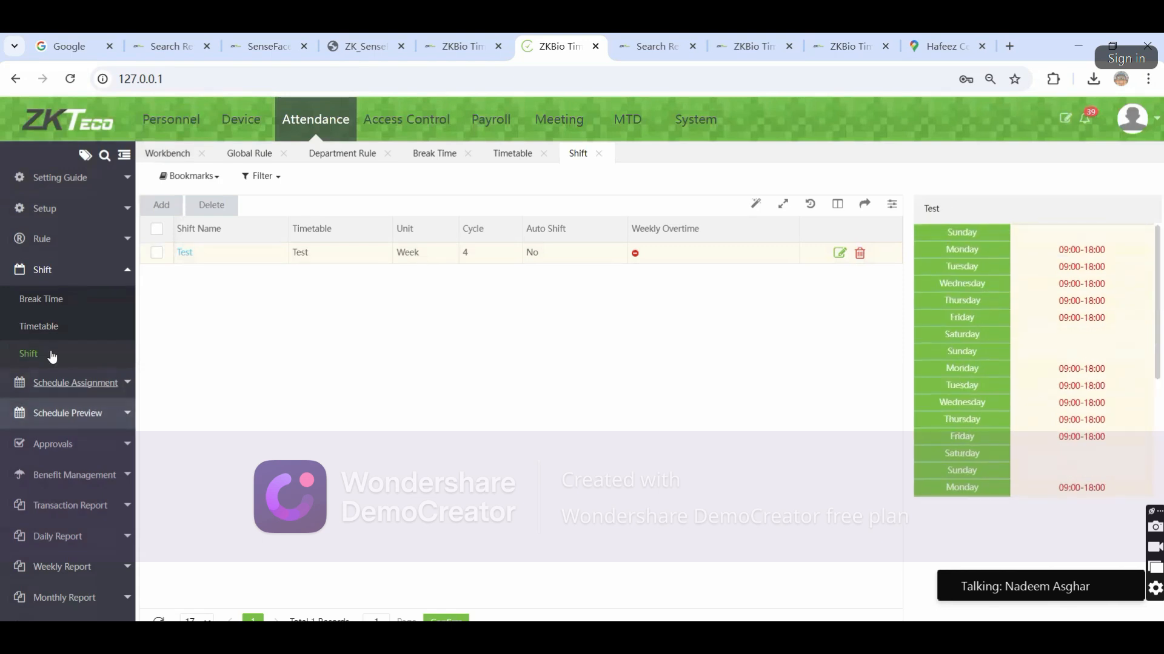
click(67, 382)
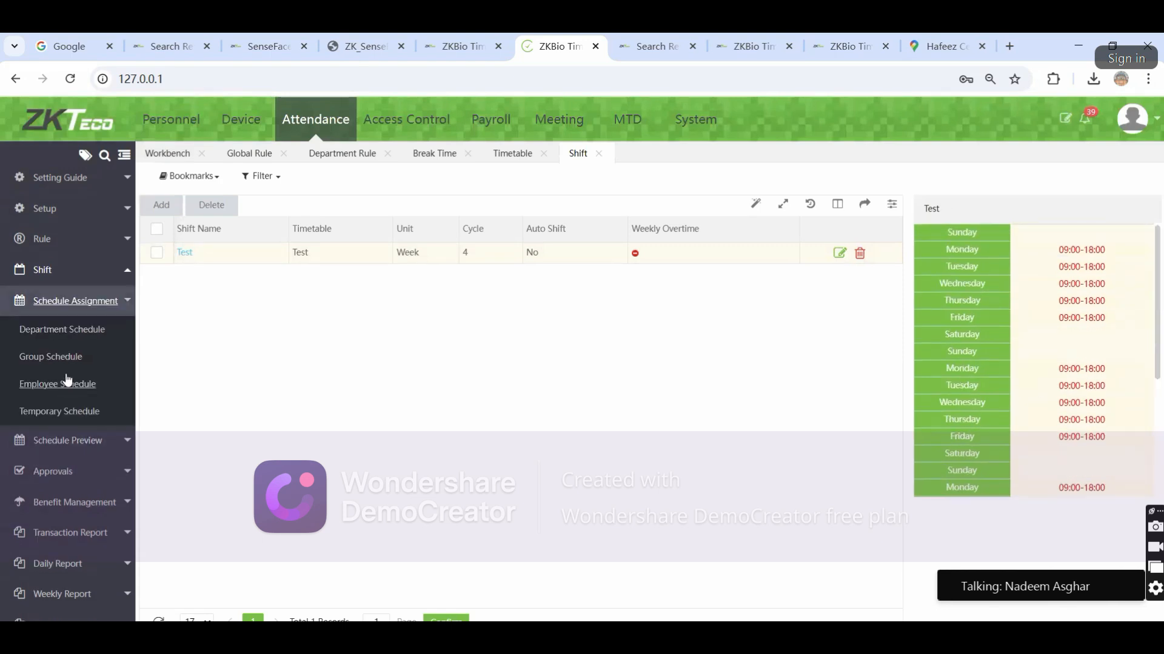
Start a department schedule for Admin using the Test shift
click(65, 333)
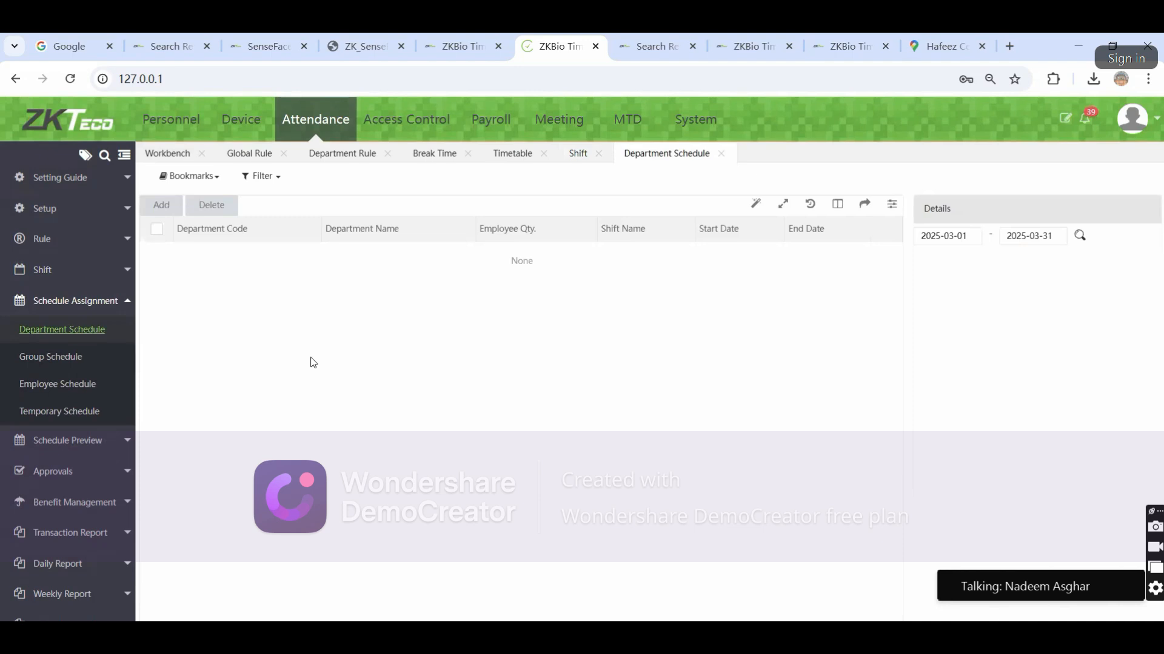
click(172, 207)
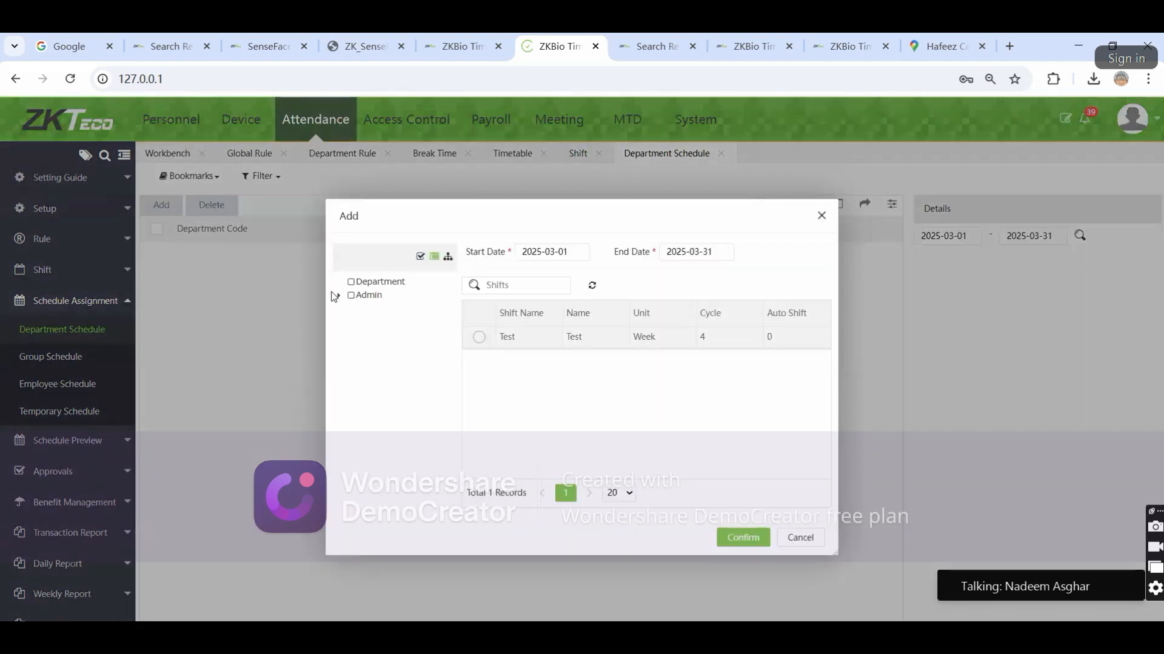
click(360, 298)
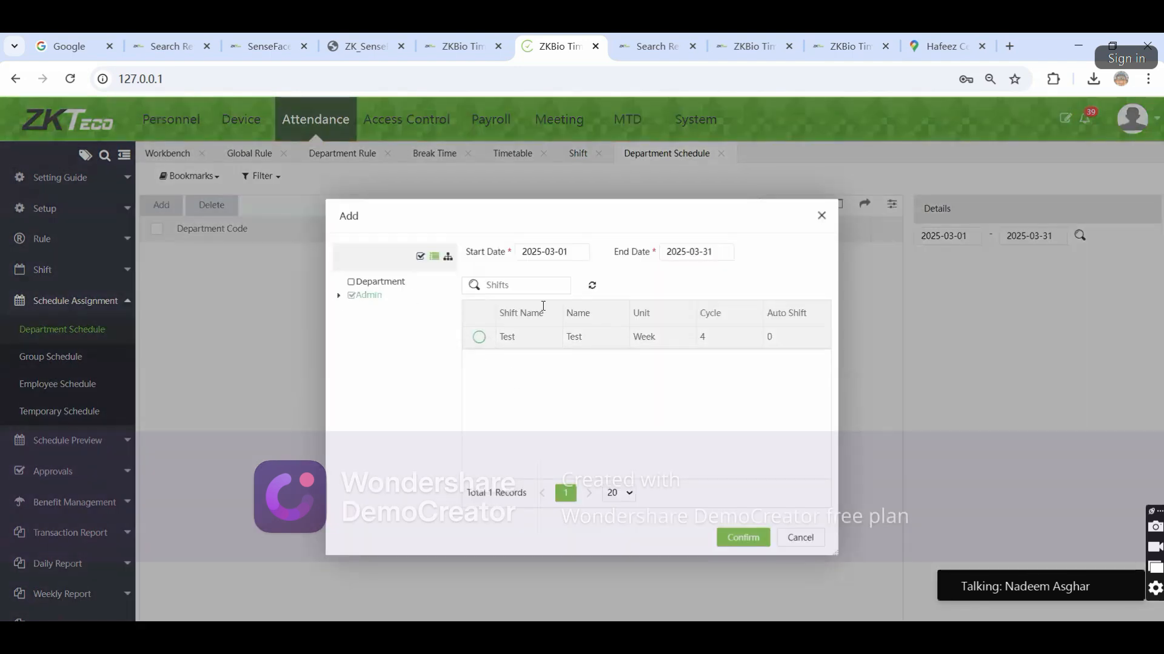
click(572, 252)
Set the schedule period from 2025-01-01 to 2025-12-31
click(552, 283)
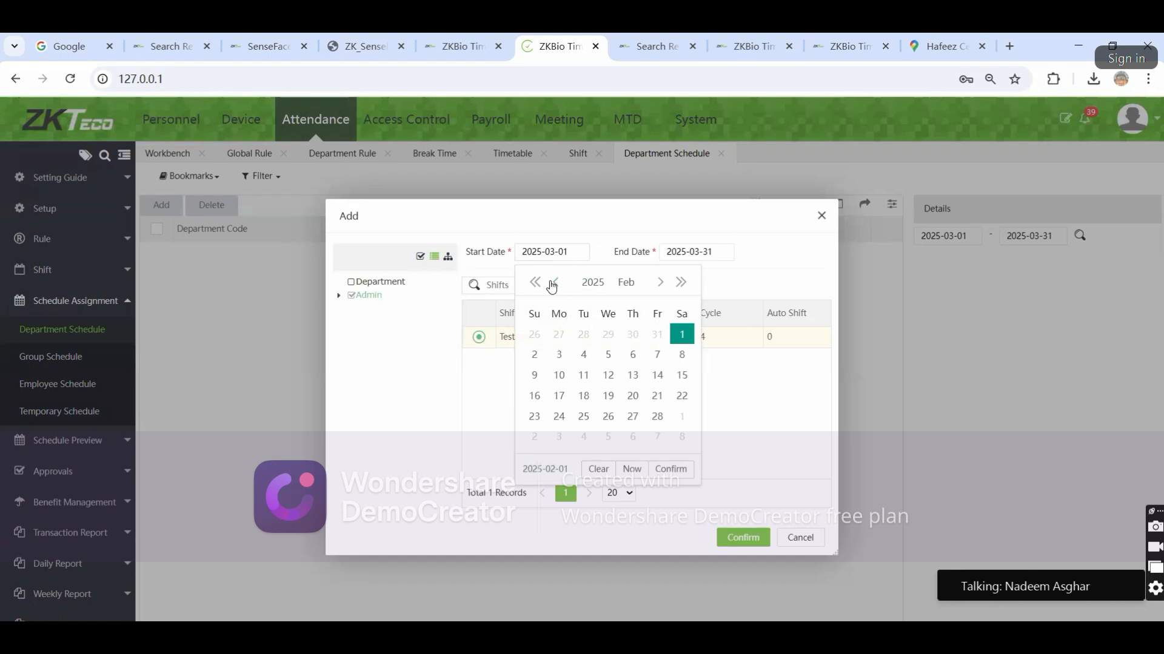
click(552, 284)
click(608, 336)
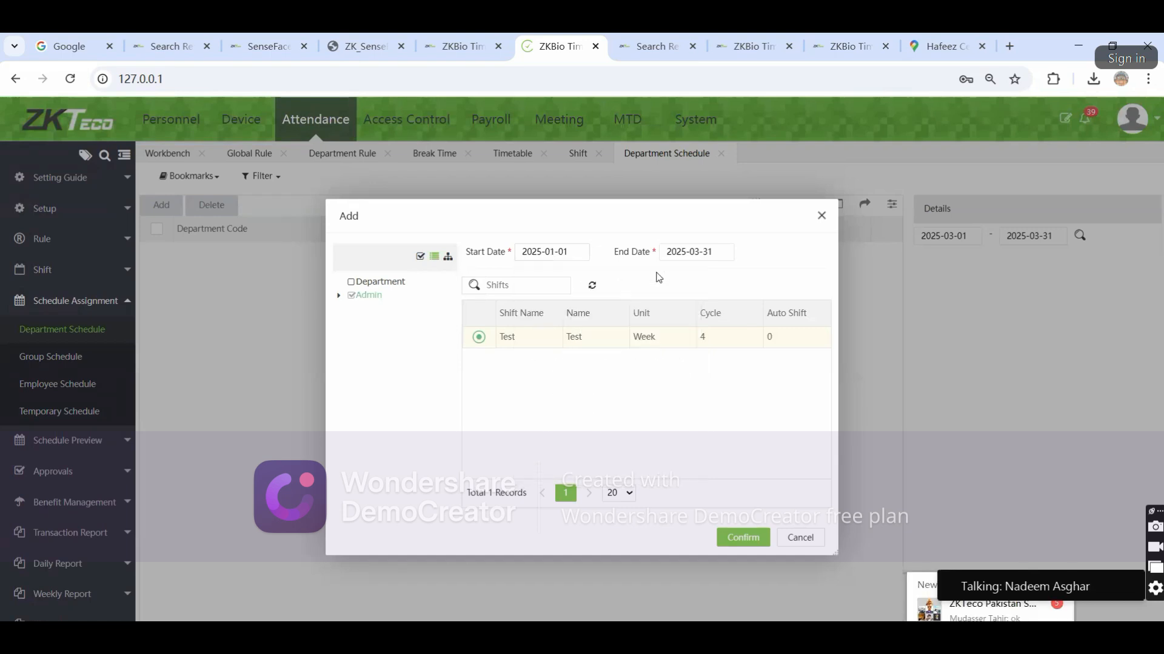
click(700, 249)
click(741, 283)
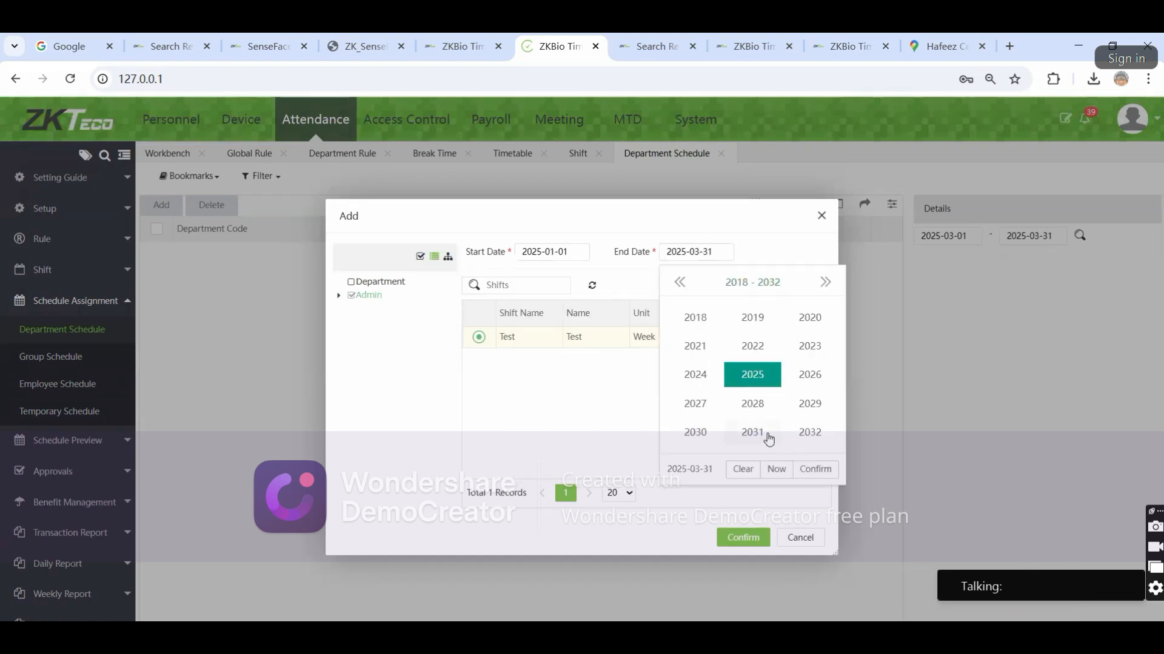
click(764, 247)
click(692, 255)
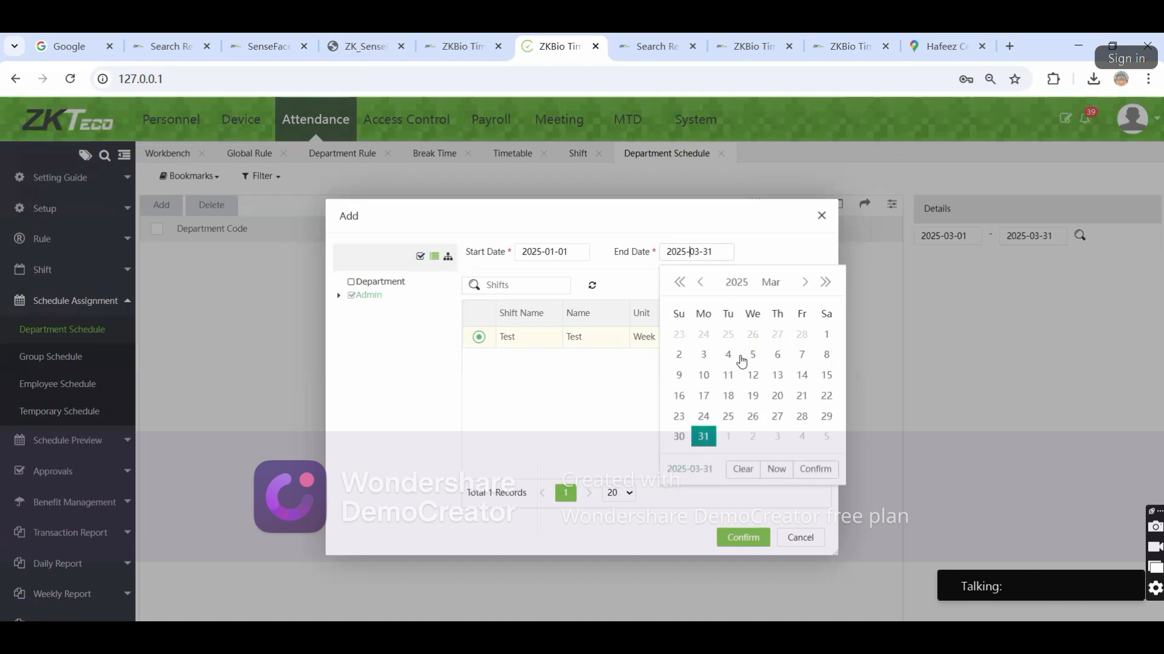
click(771, 283)
click(818, 426)
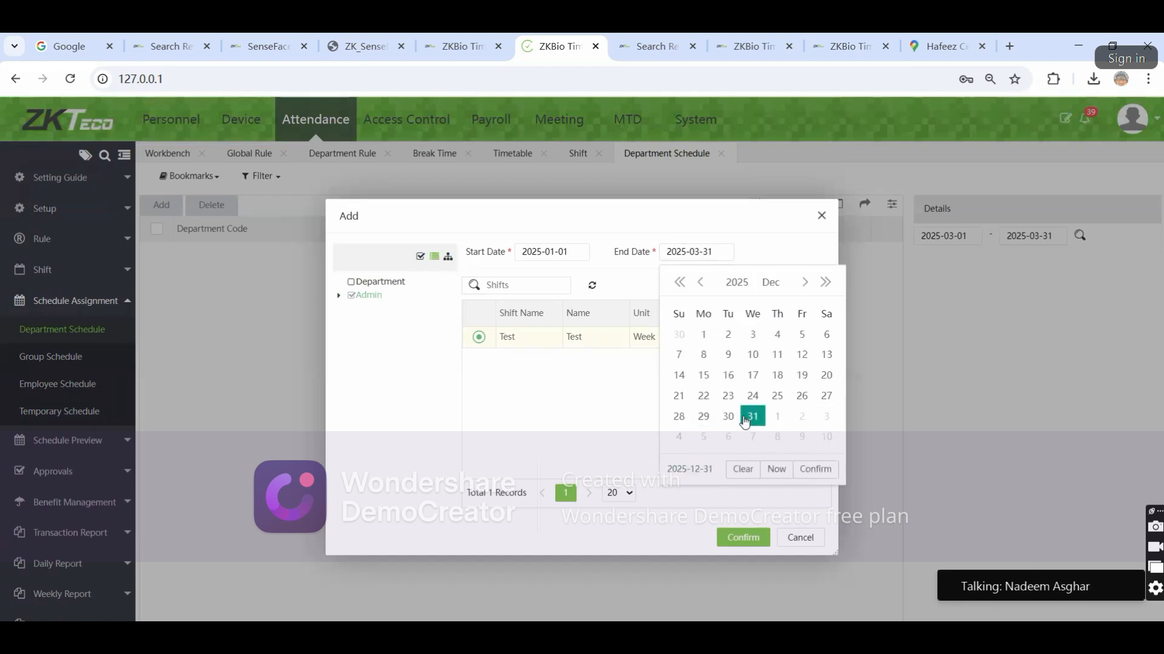
click(752, 417)
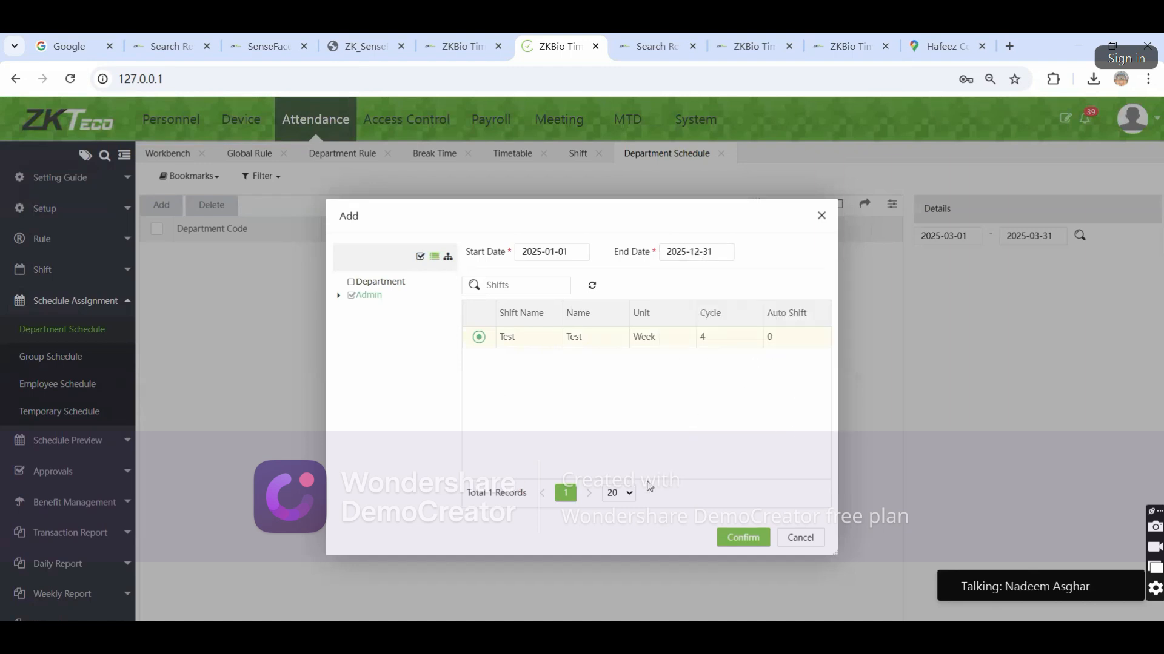
Save the Admin schedule and preview its calendar
click(740, 538)
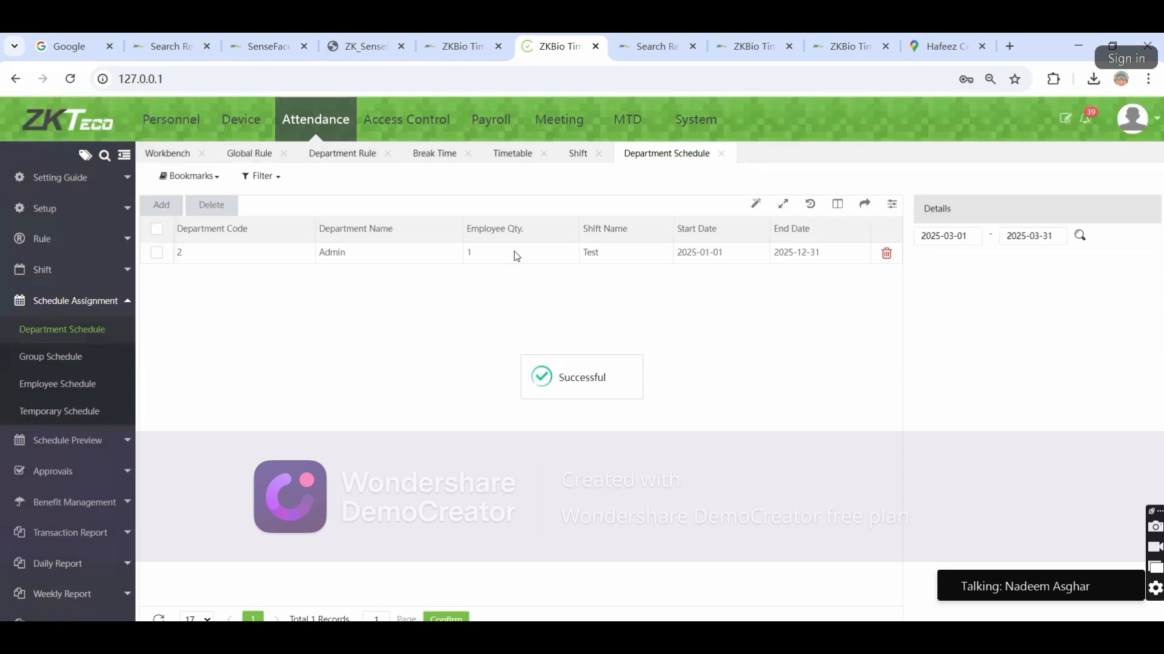
click(516, 255)
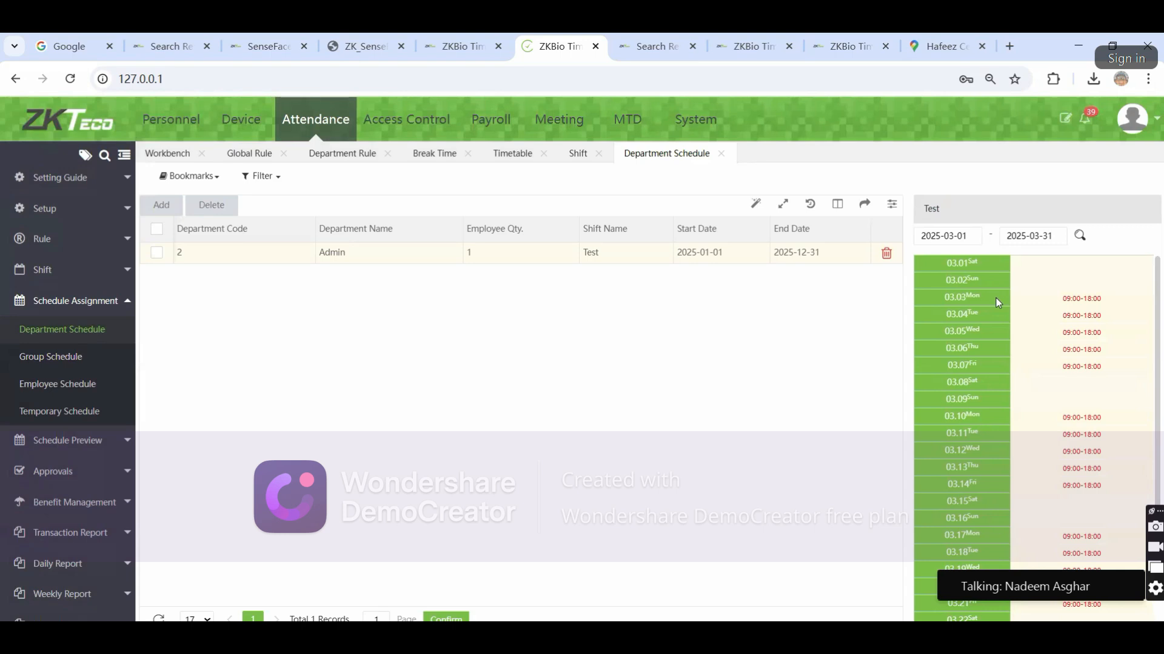
scroll(1070, 378, down, 3)
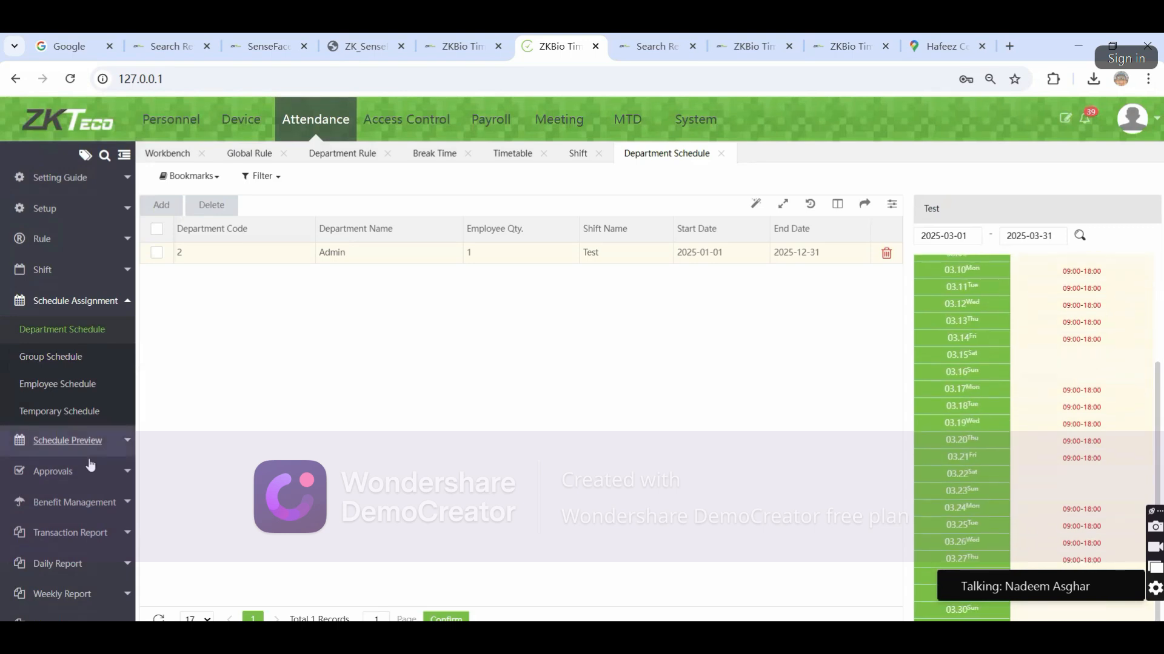
scroll(76, 576, down, 1)
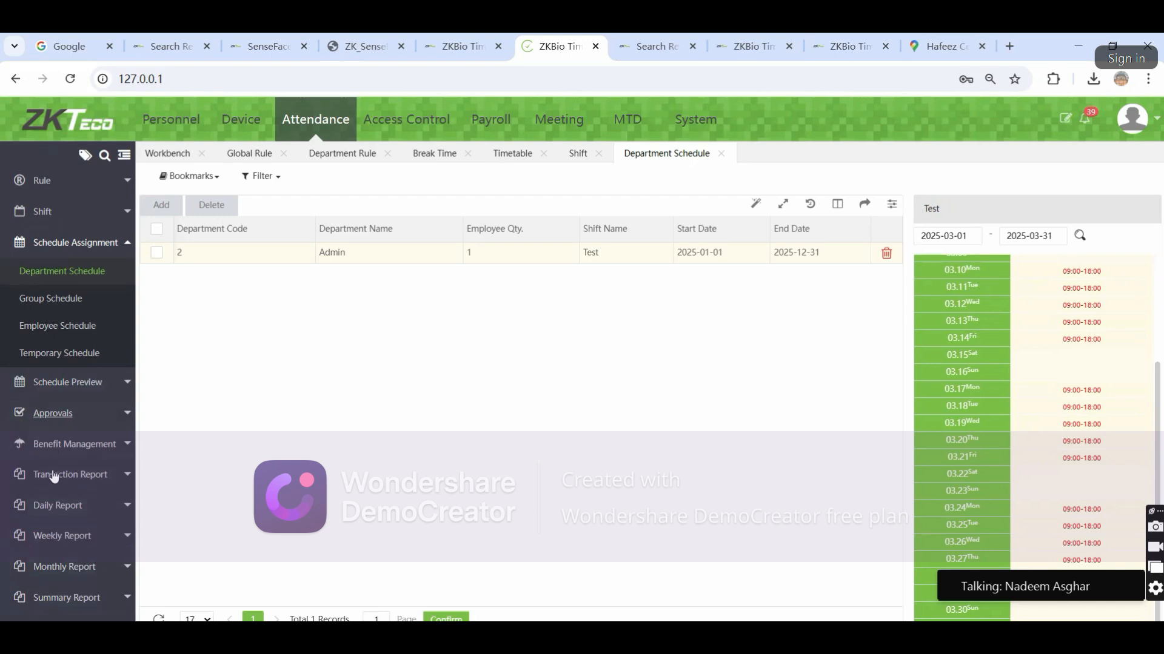
click(61, 597)
Open Calculation, select all listed employees, and check the 2025-03-01 to 2025-03-12 period
click(59, 605)
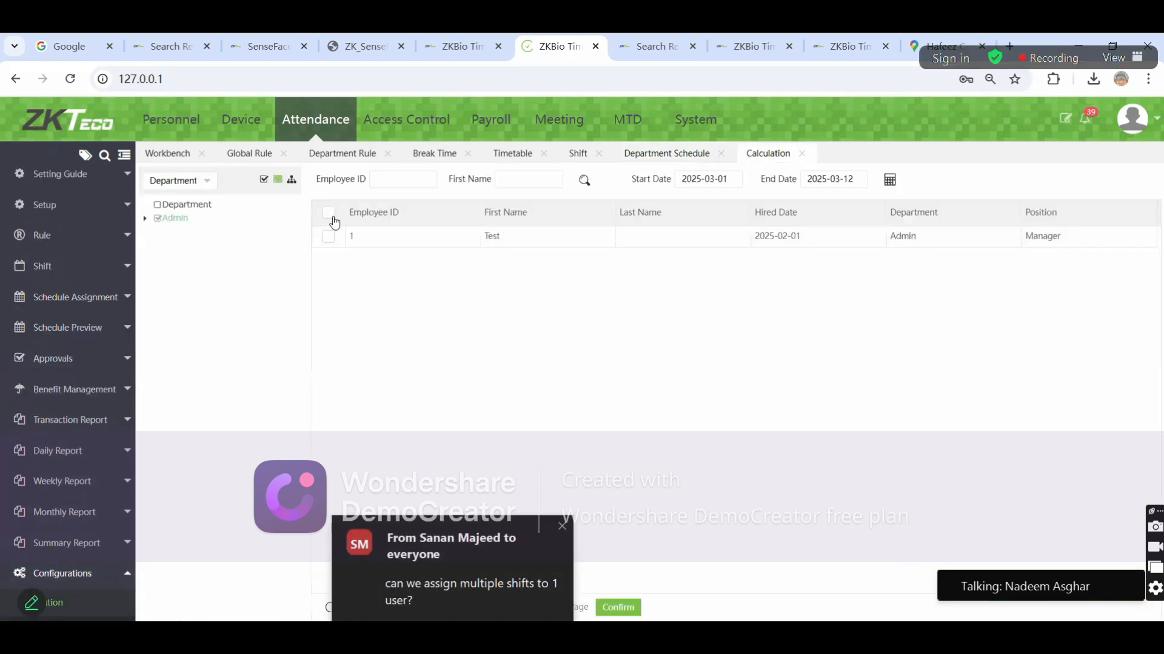
click(329, 212)
click(704, 180)
click(815, 178)
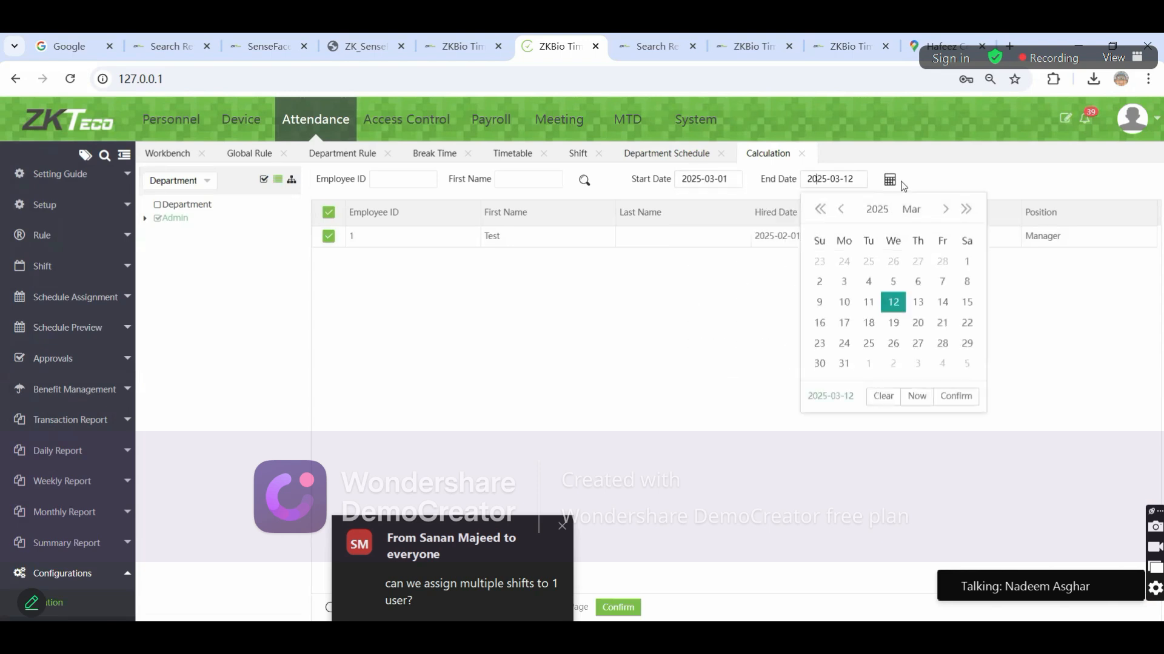
click(240, 499)
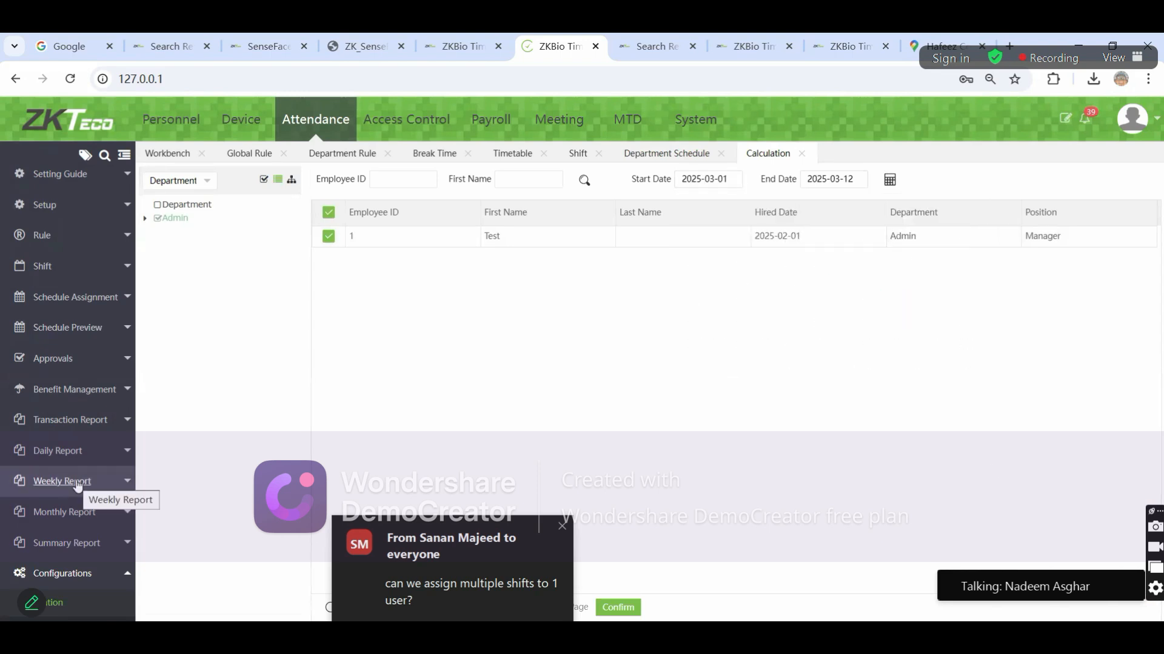
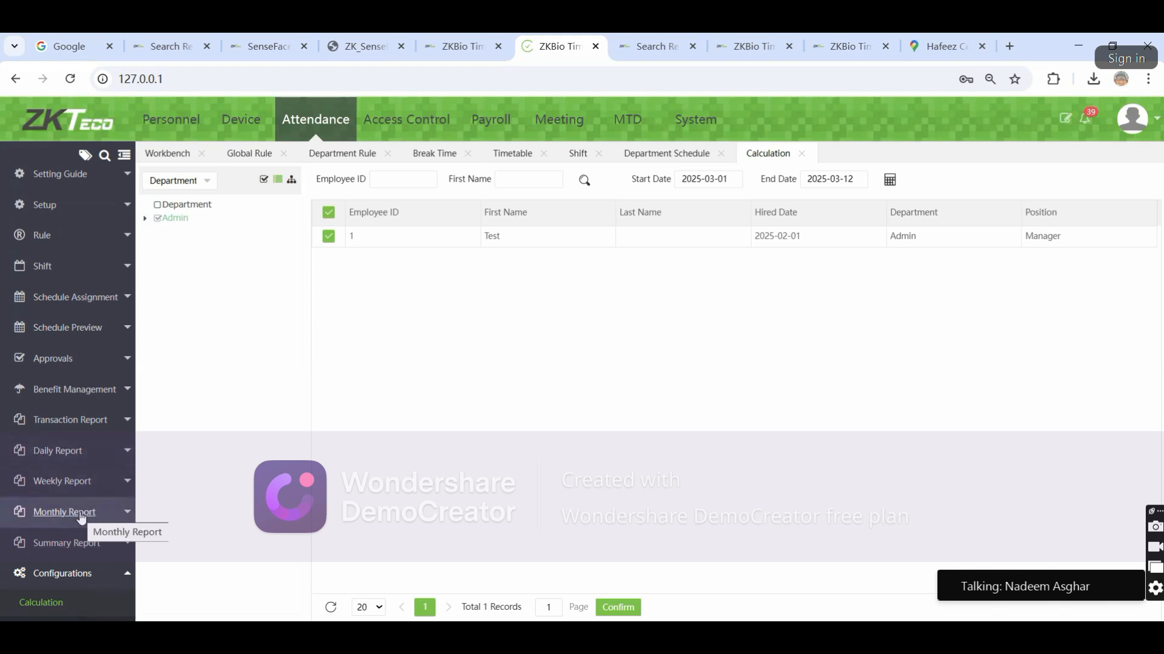
Expand Approvals, Schedule Preview and Benefit Management in the Attendance sidebar, and go to Leave Group
click(68, 364)
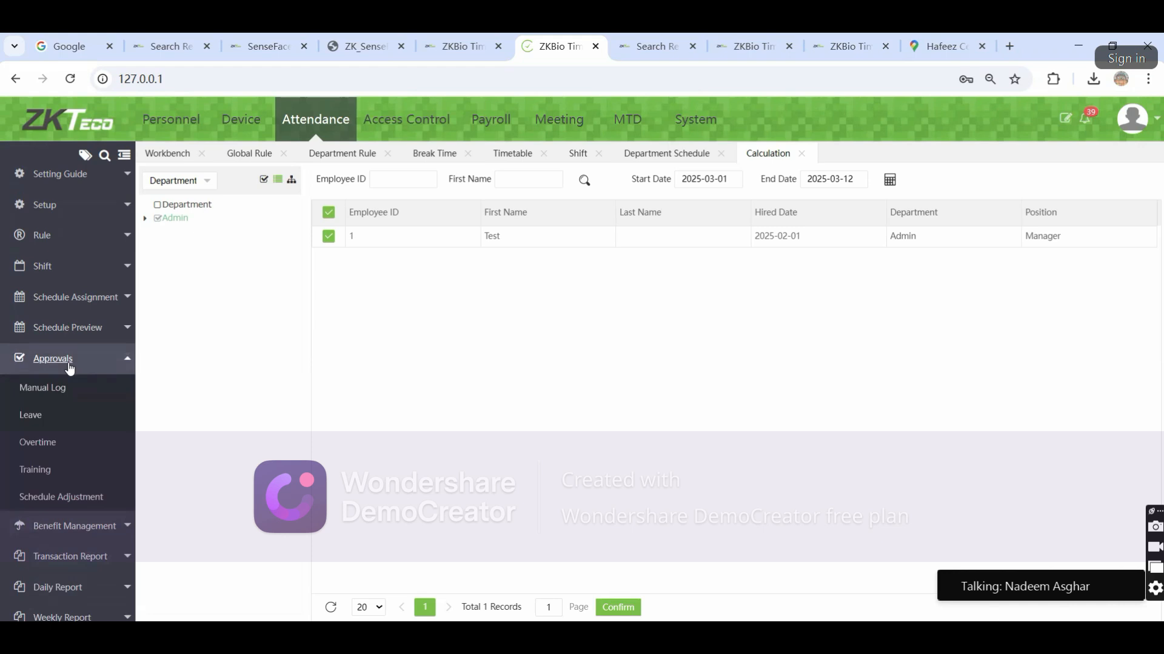
click(69, 328)
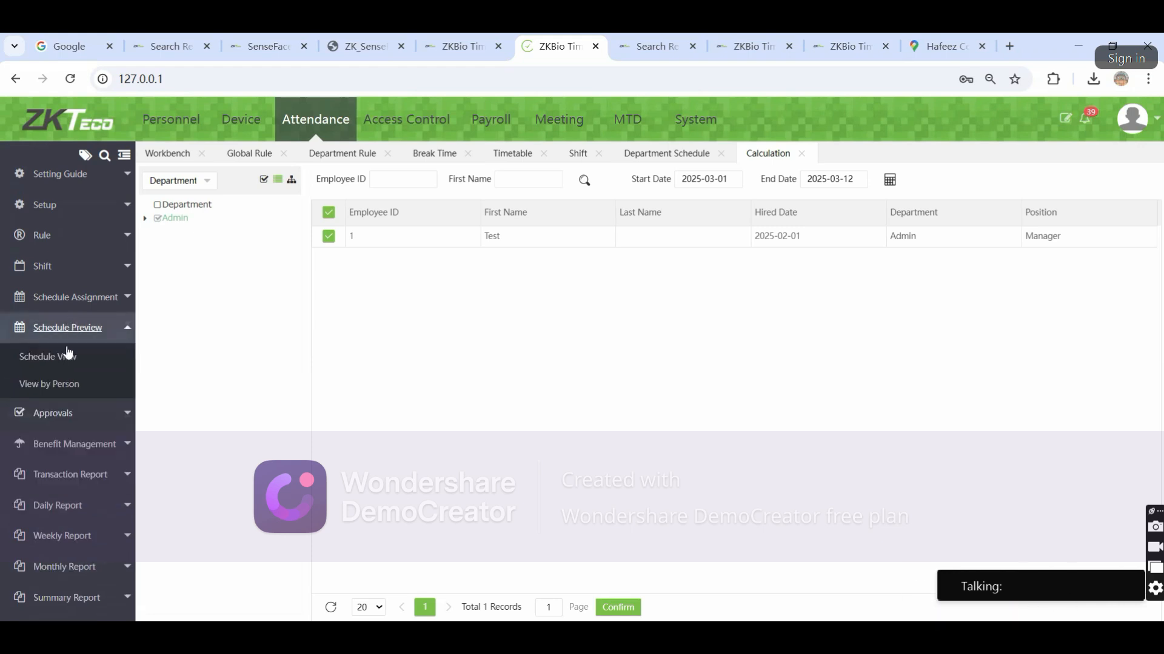
click(75, 444)
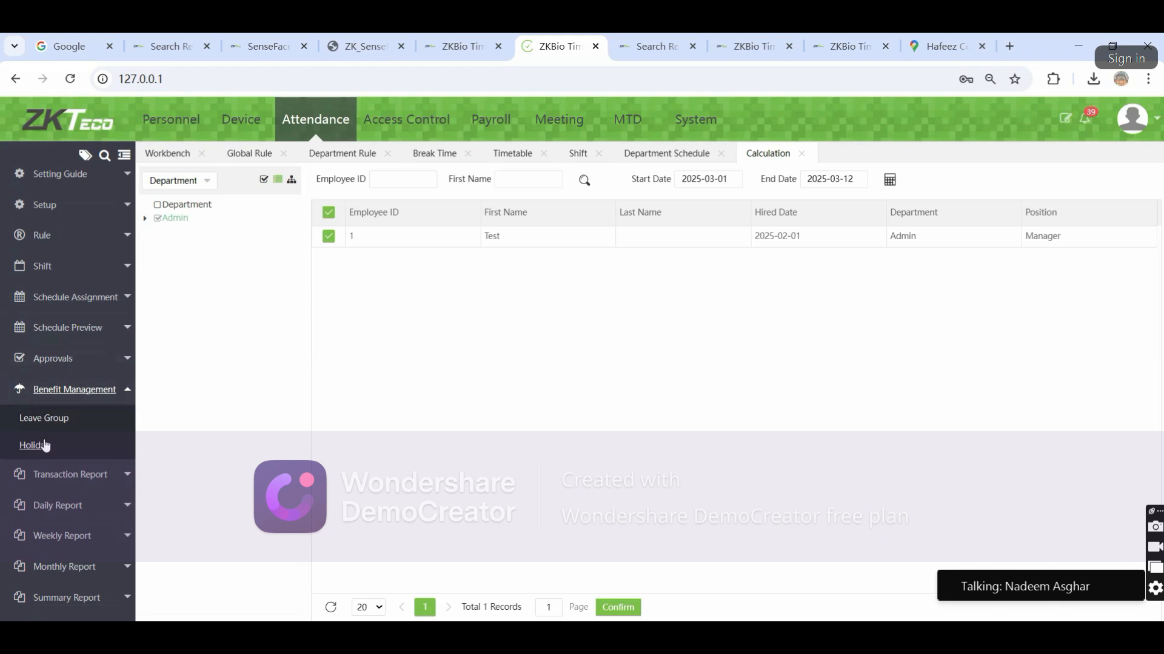
click(44, 419)
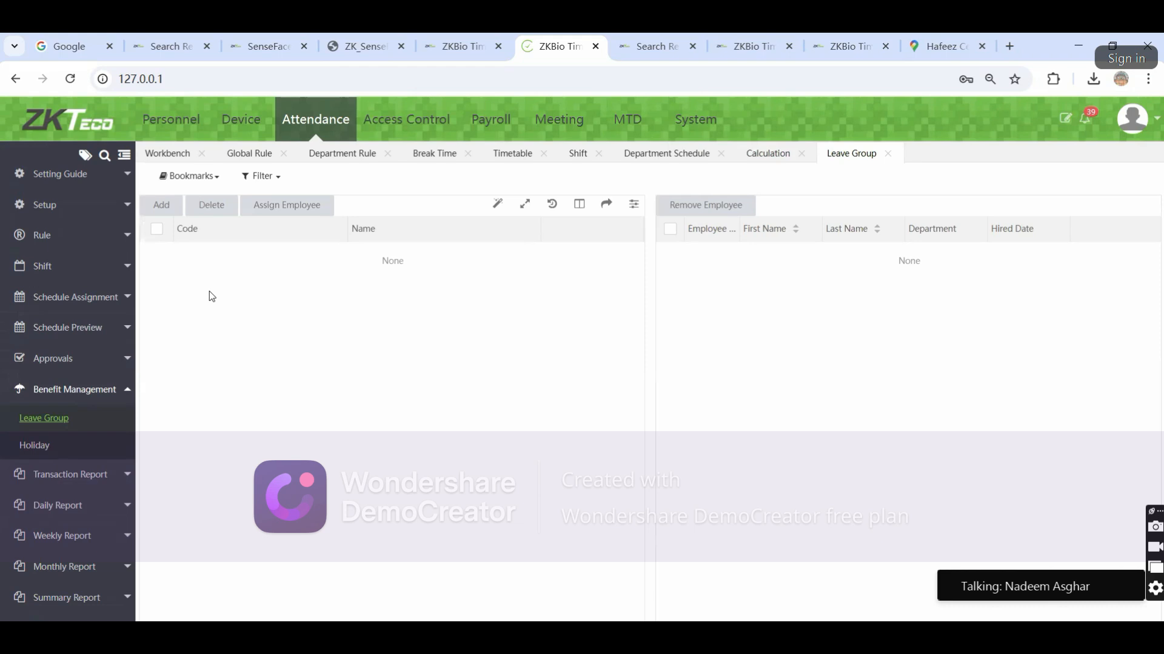
Add a new leave group named 'Test'
click(161, 205)
click(546, 383)
text(Test)
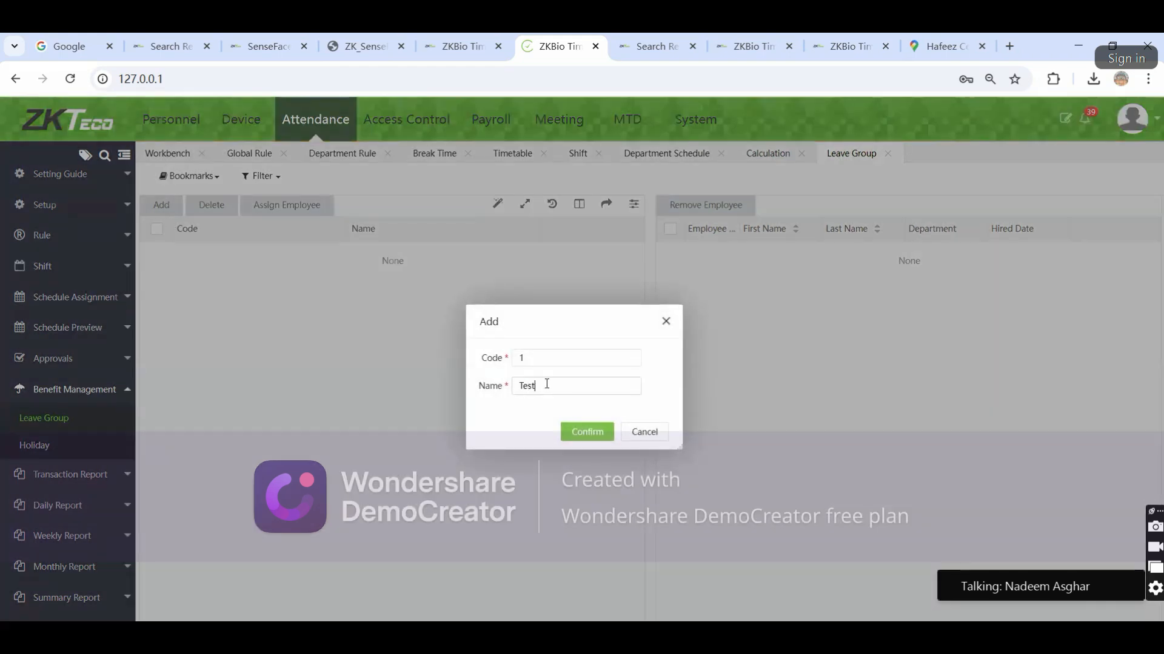
click(587, 431)
Give Test an Annual Leave benefit with Fixed Quota leave type and entitlement 5
double_click(242, 255)
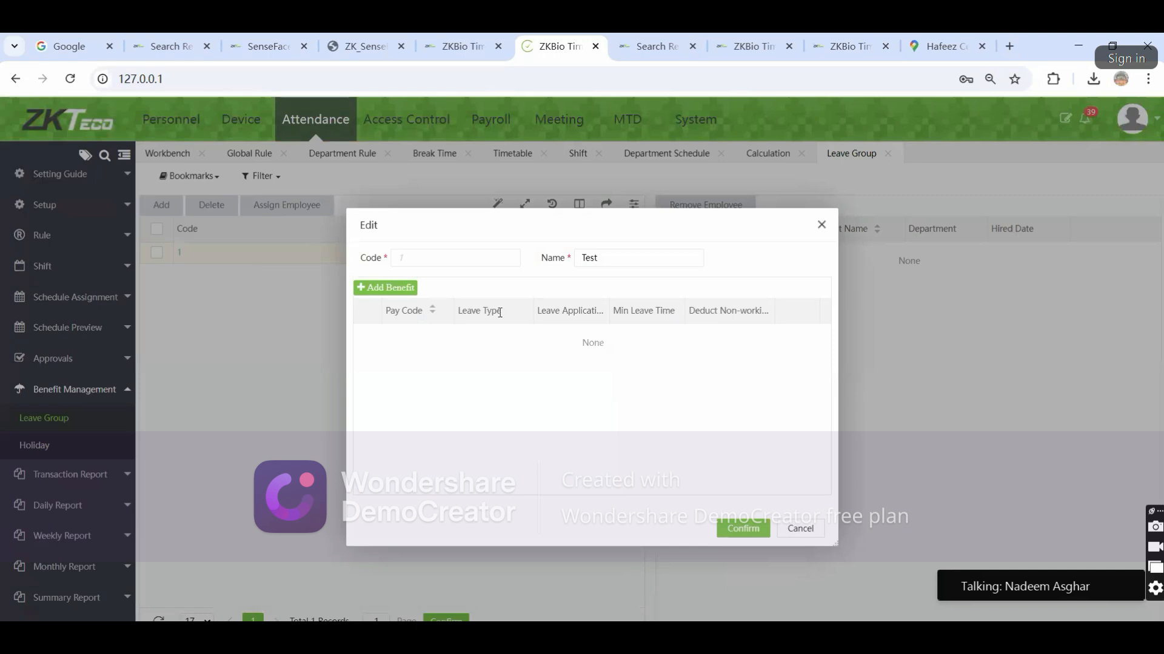
click(389, 287)
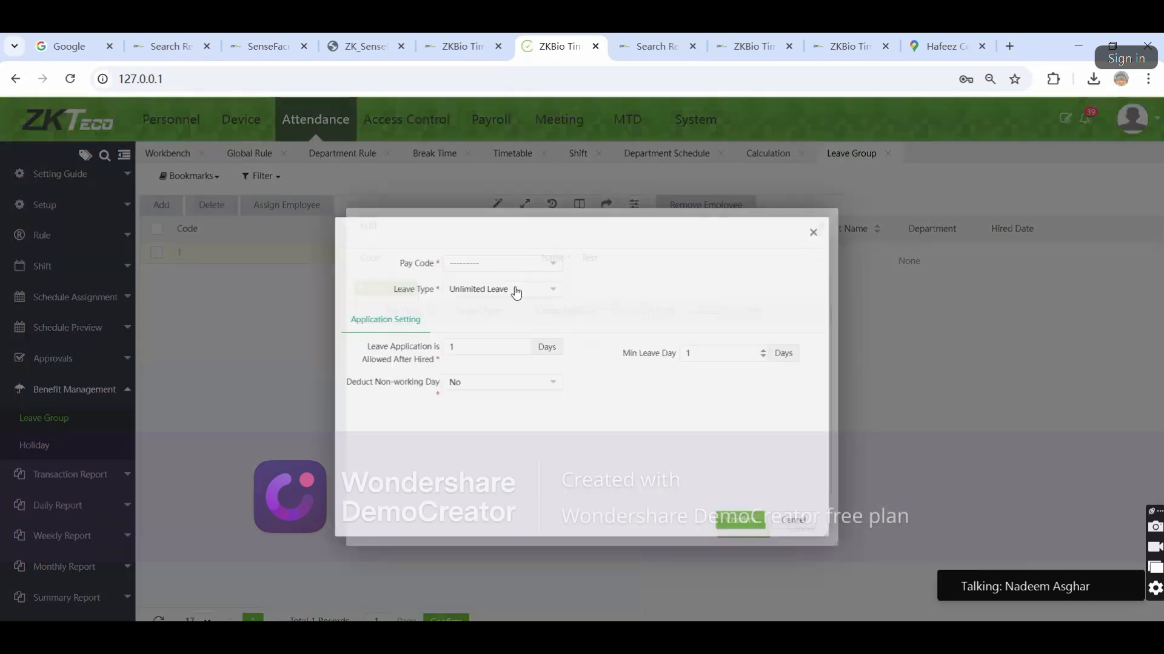
click(506, 262)
click(488, 289)
click(480, 283)
click(474, 364)
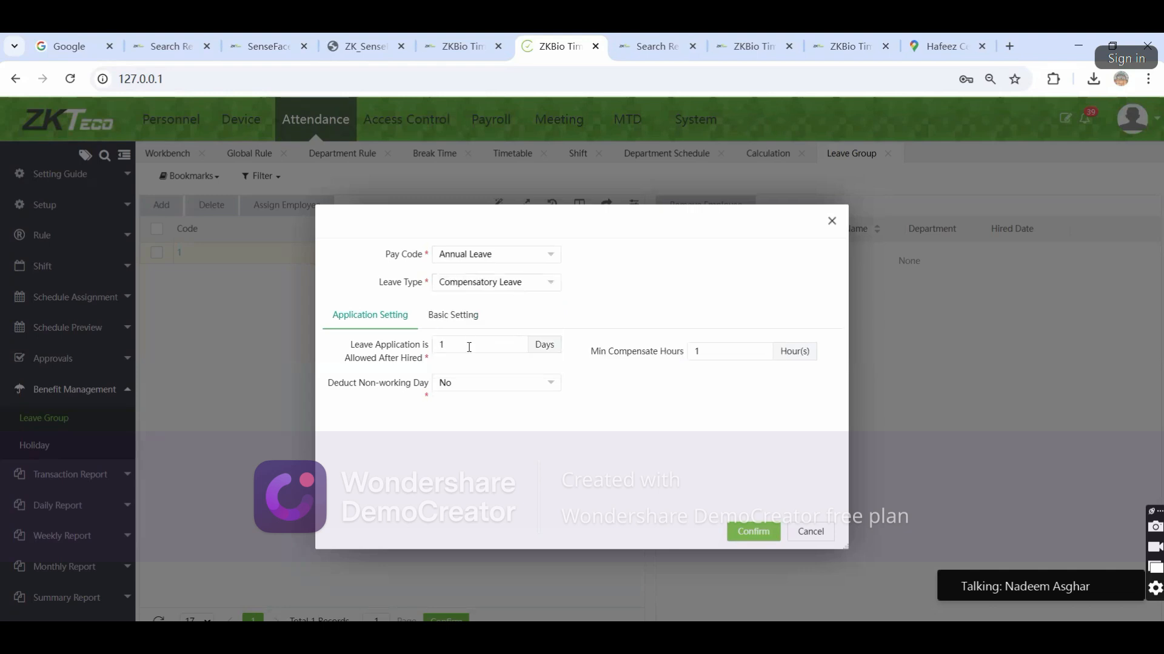
click(476, 285)
click(473, 347)
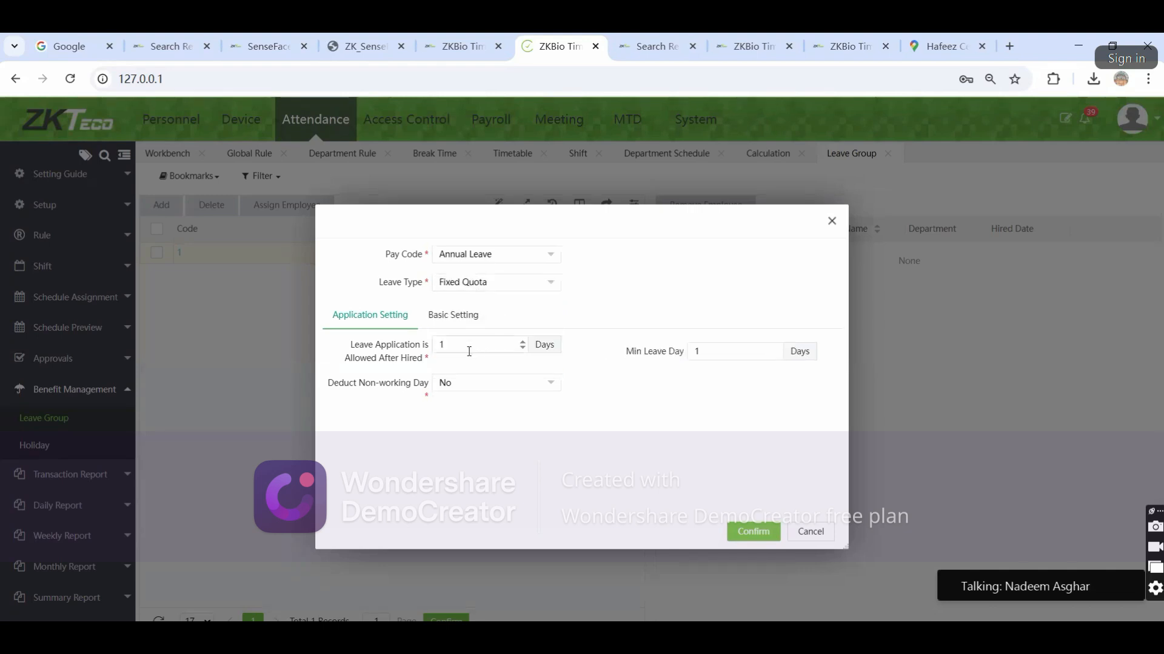
click(431, 321)
double_click(468, 348)
text(5)
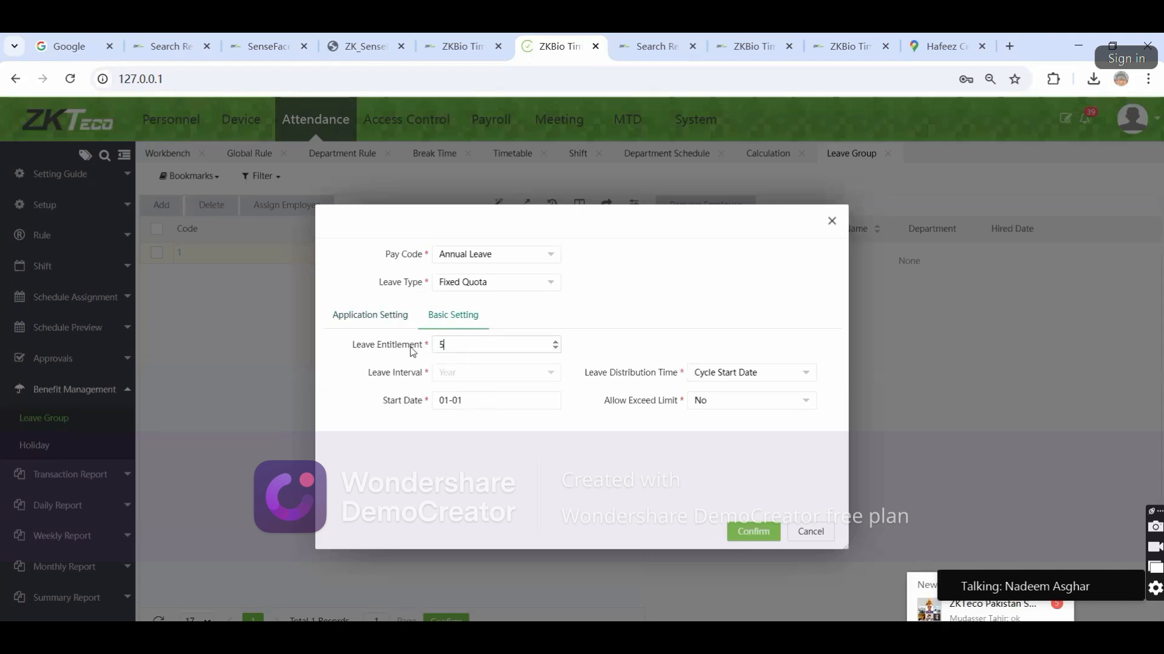
click(423, 417)
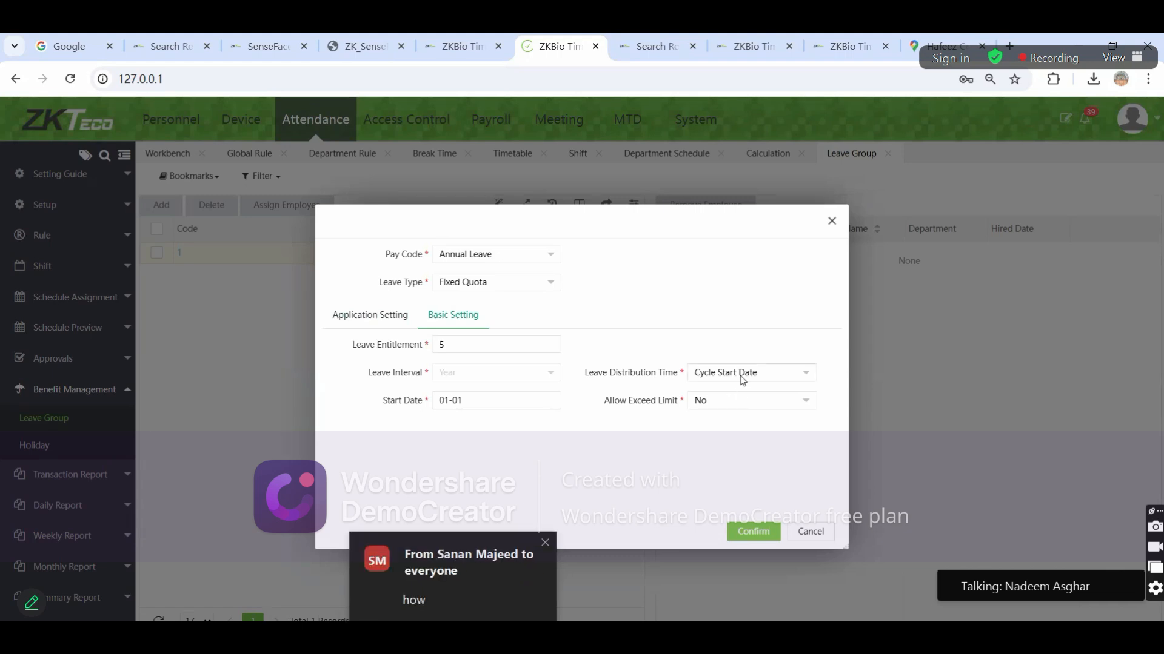
click(753, 532)
Add a Sick Leave Fixed Quota benefit with entitlement 5 and save the group
click(384, 289)
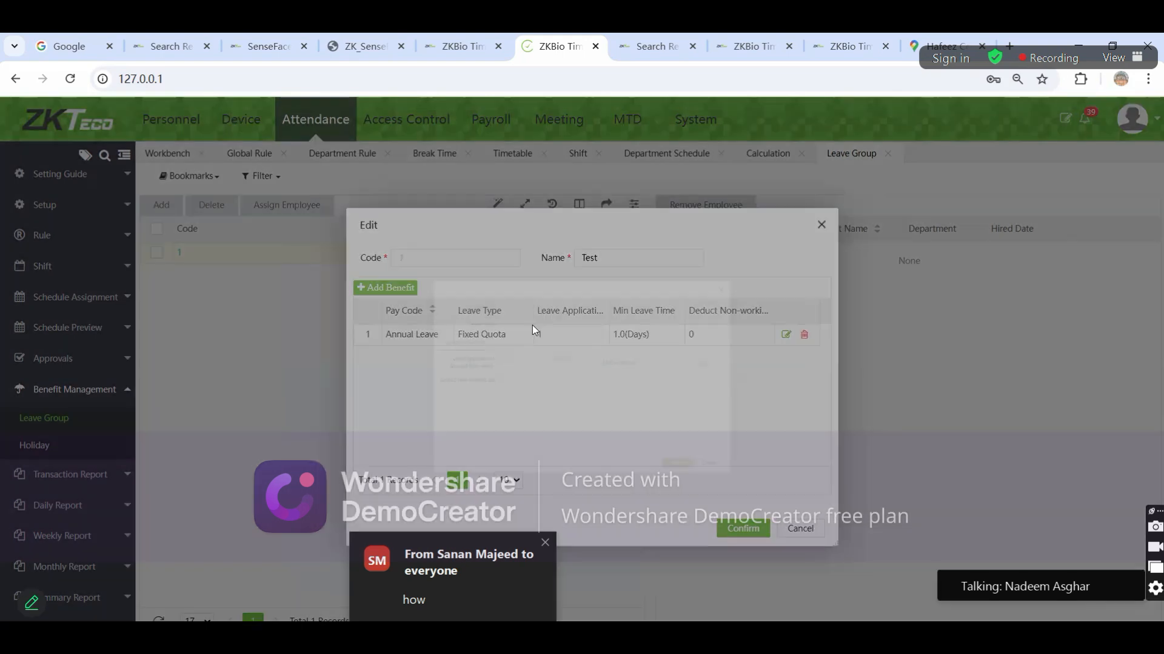
click(504, 288)
click(489, 255)
click(478, 305)
click(474, 285)
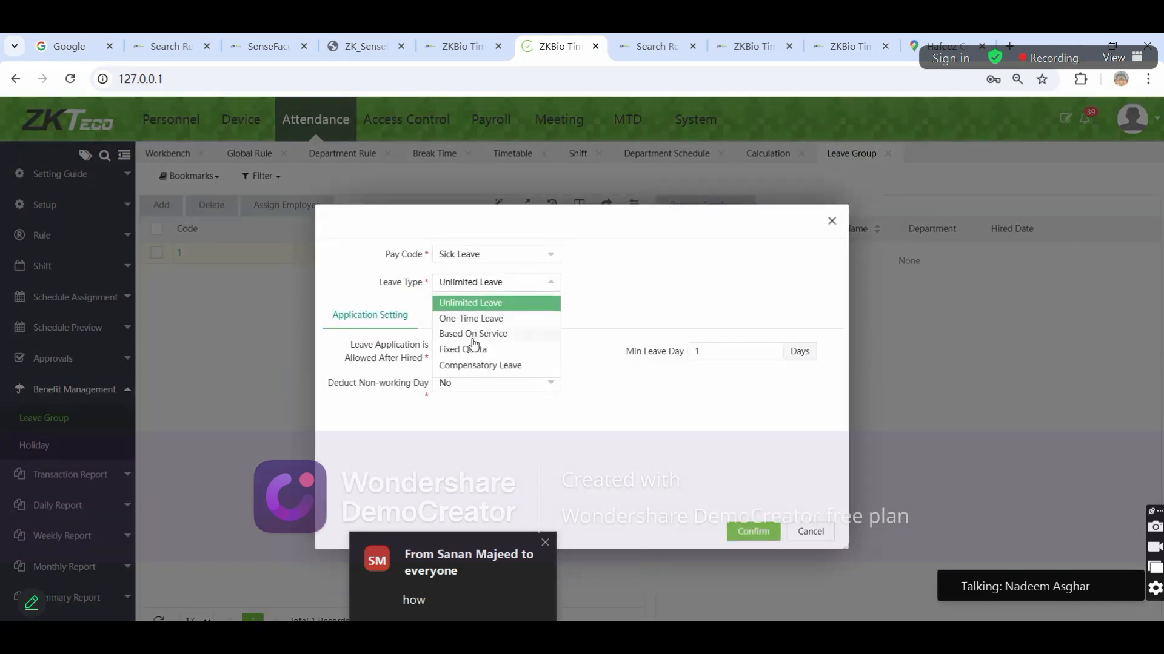
click(451, 350)
text(5)
click(753, 532)
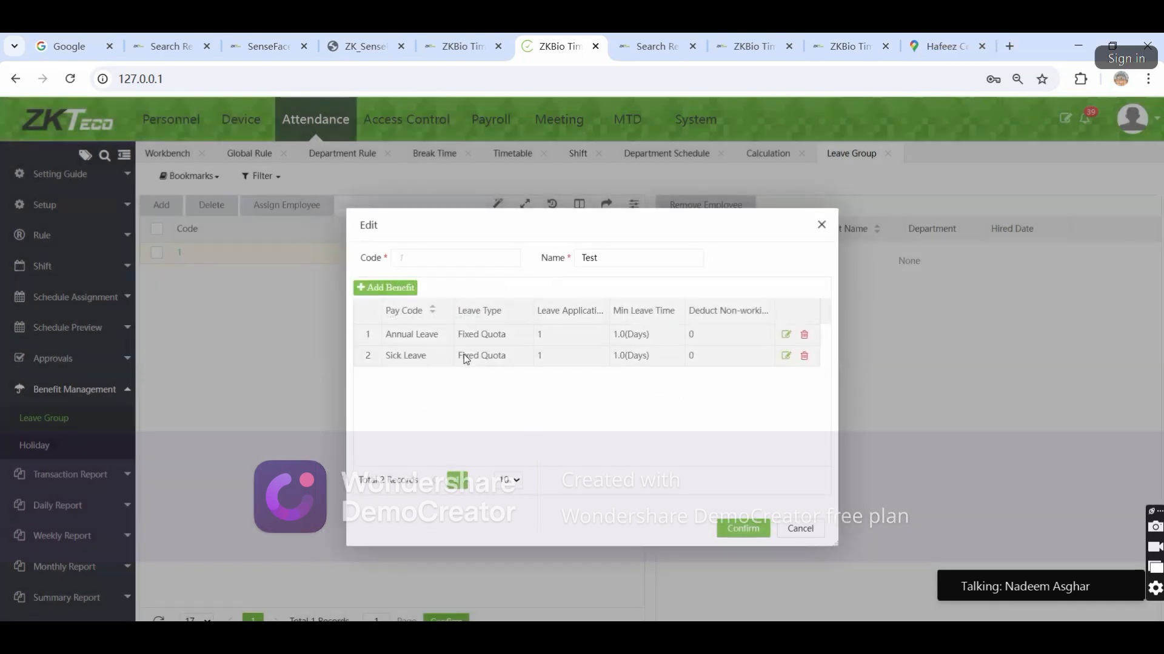
click(736, 527)
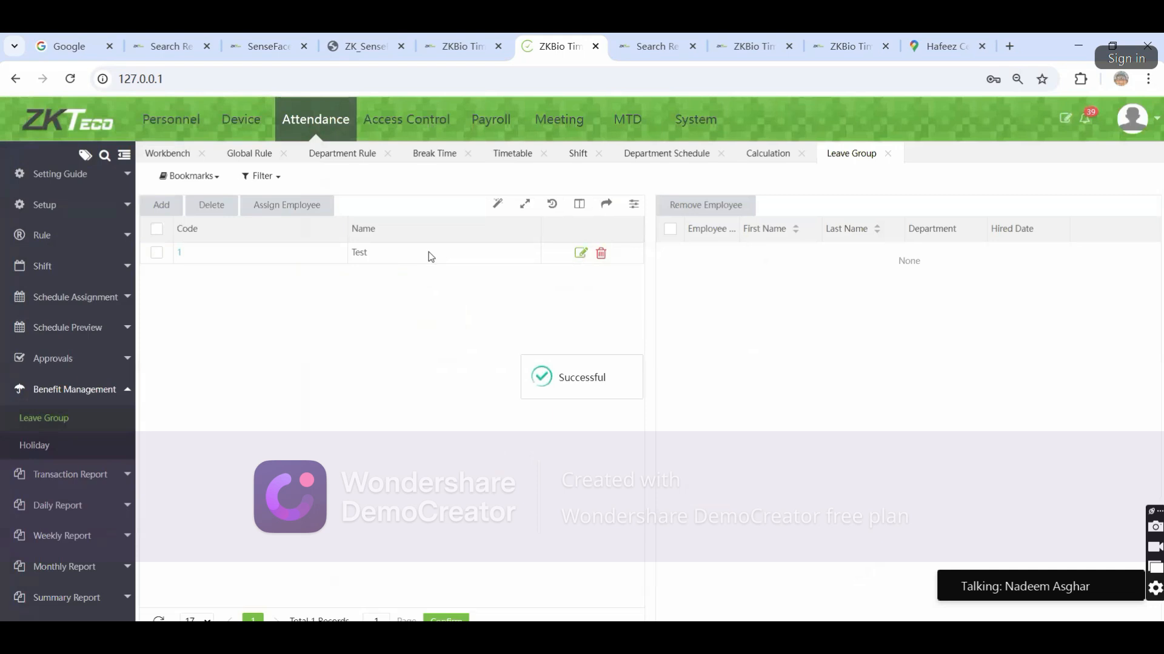
Assign both employees to the Test leave group
click(156, 229)
click(295, 218)
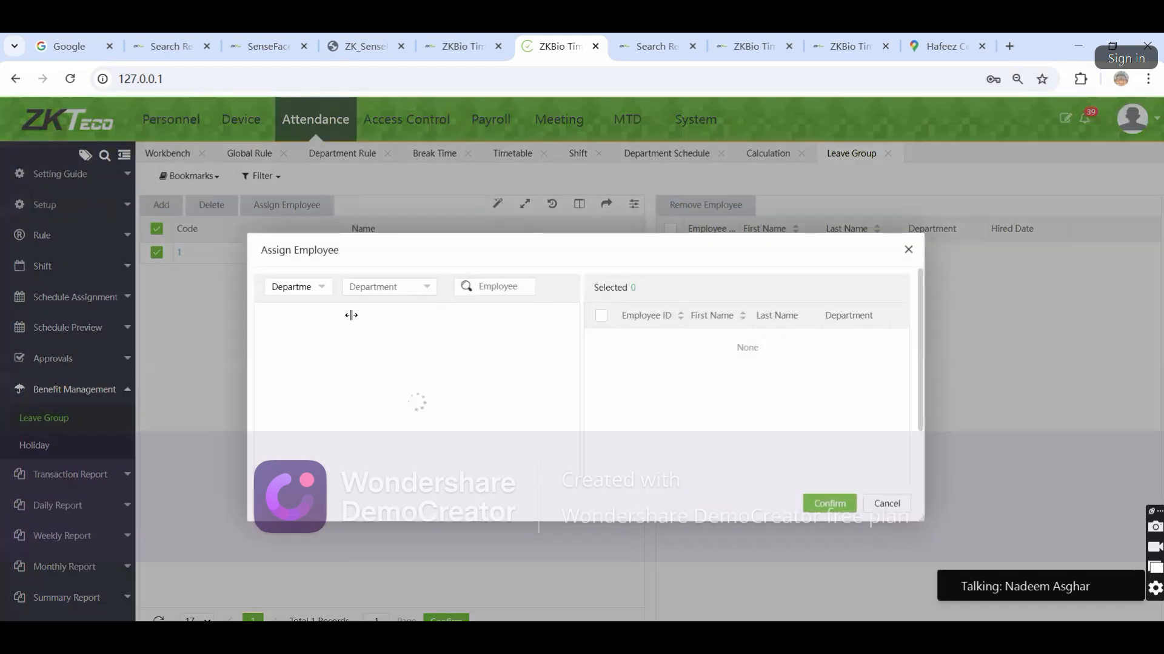
click(271, 315)
click(820, 503)
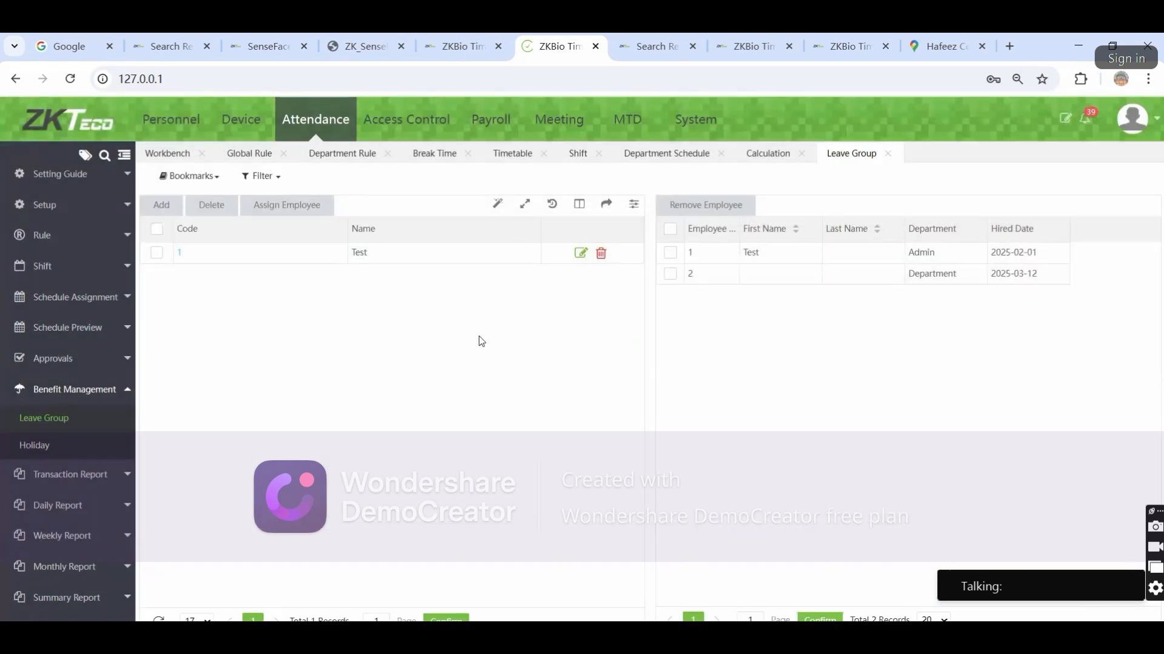
Start a new holiday named Kashmir Day with start date 2025-02-05
click(36, 446)
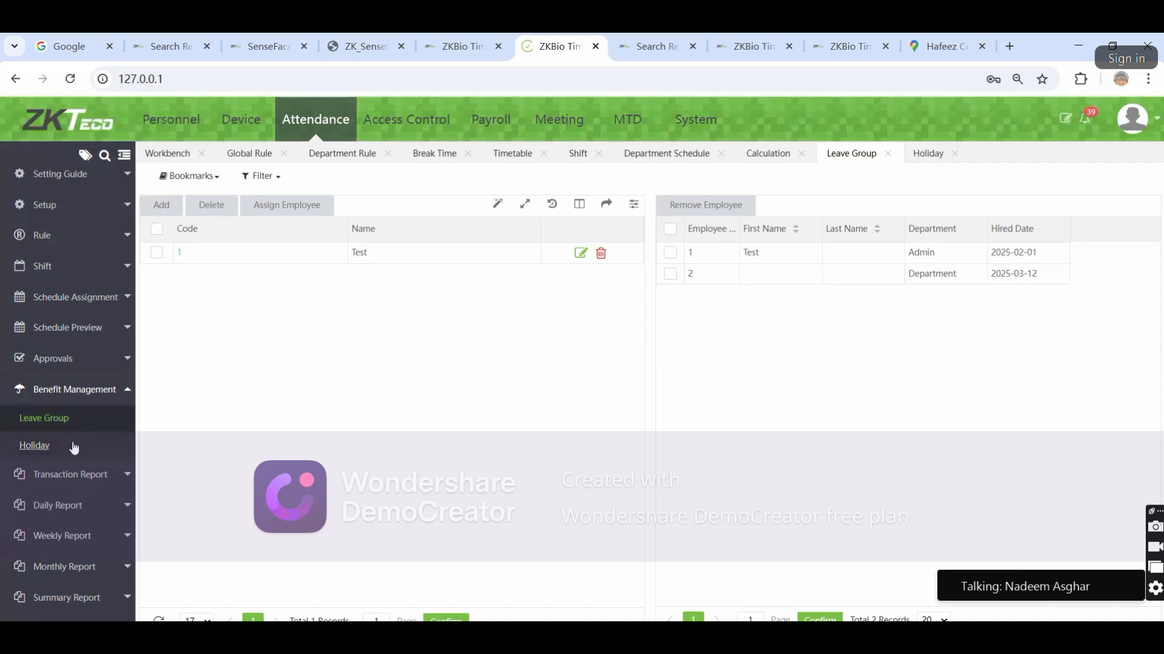
click(161, 199)
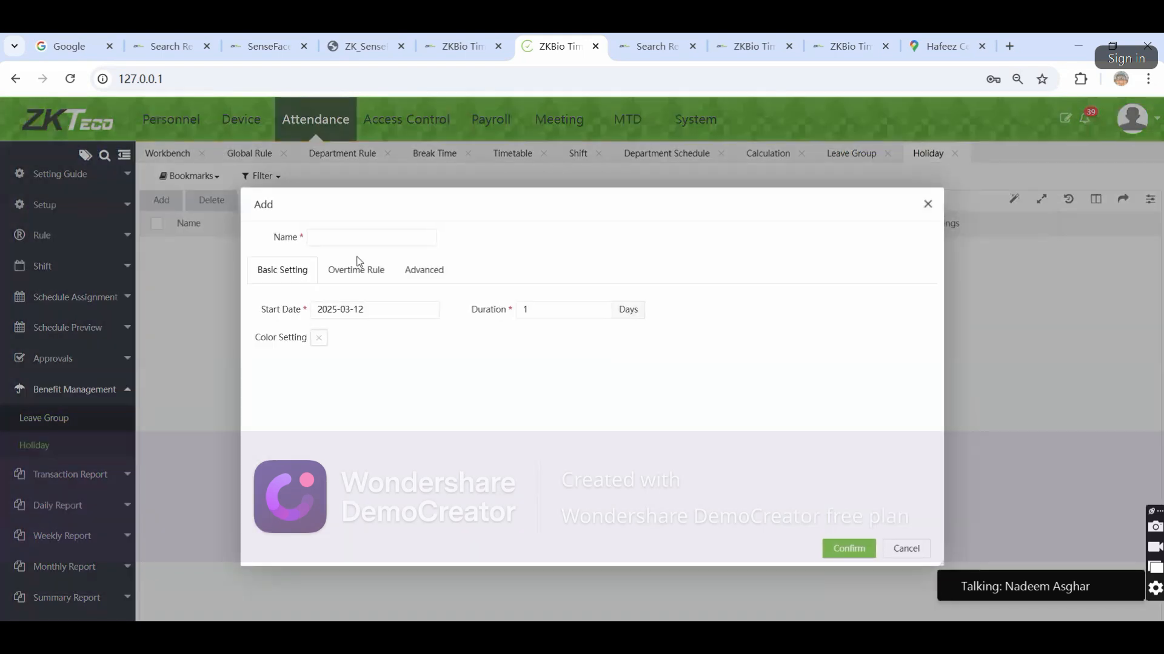
click(347, 238)
text(ay)
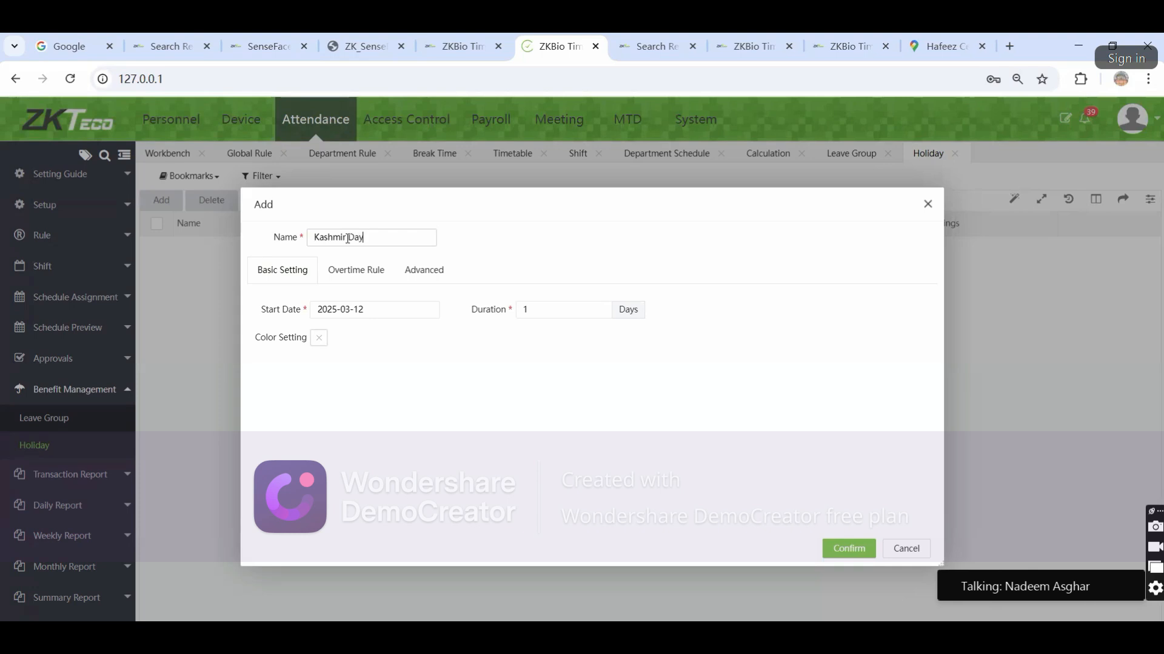
click(358, 309)
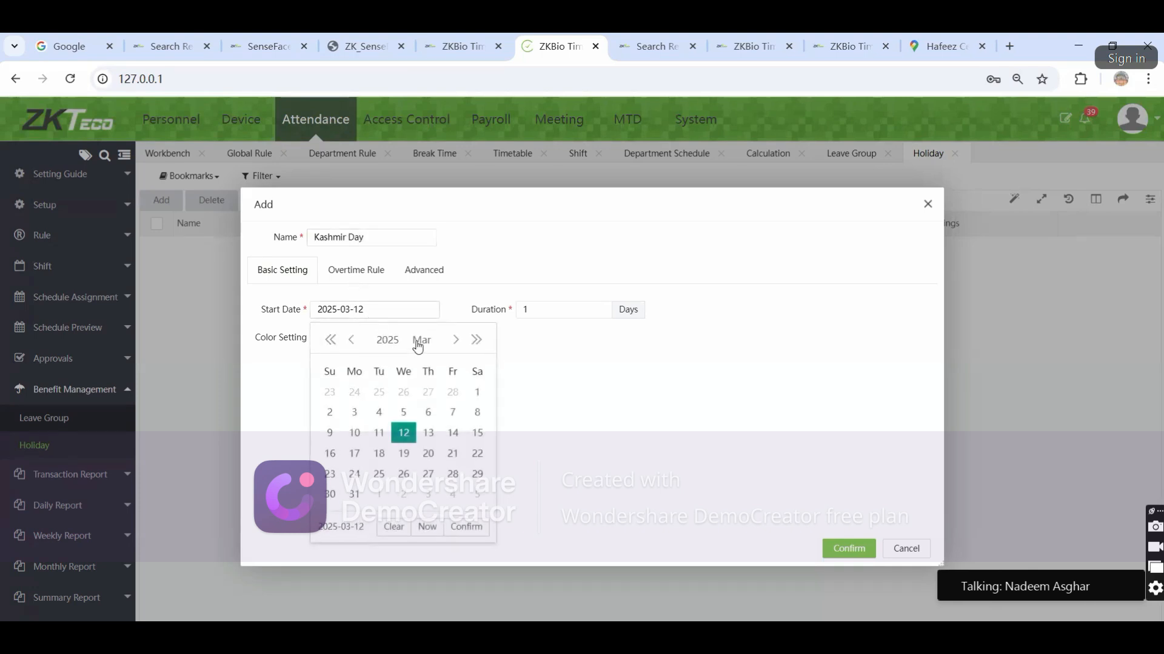
click(415, 341)
click(385, 385)
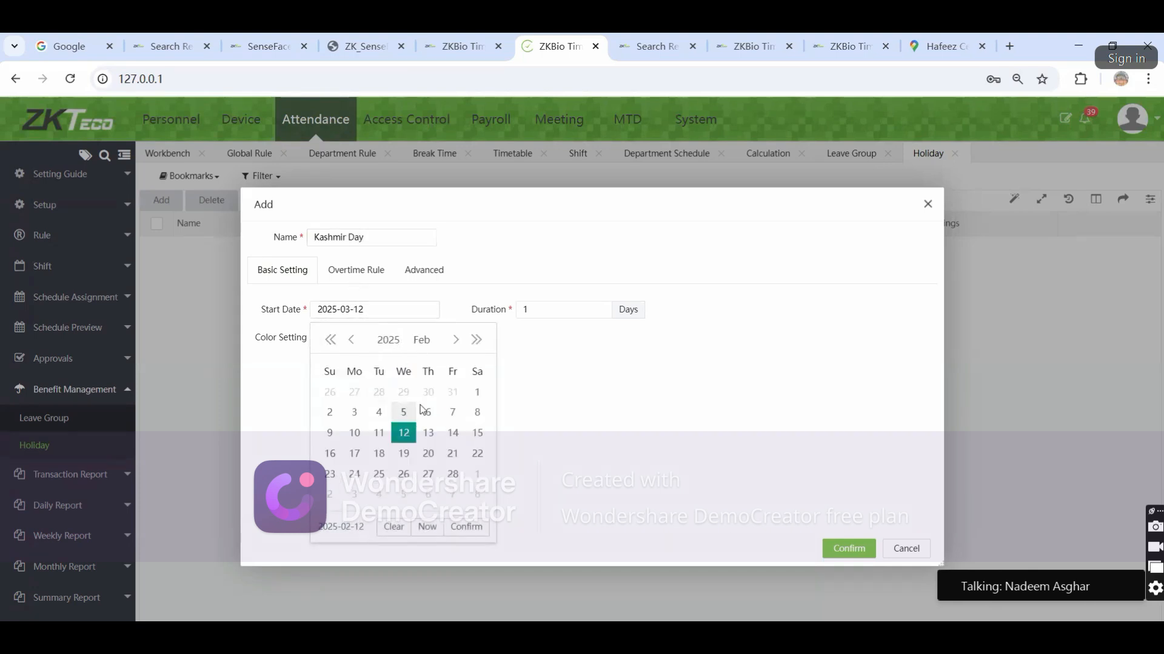
click(404, 413)
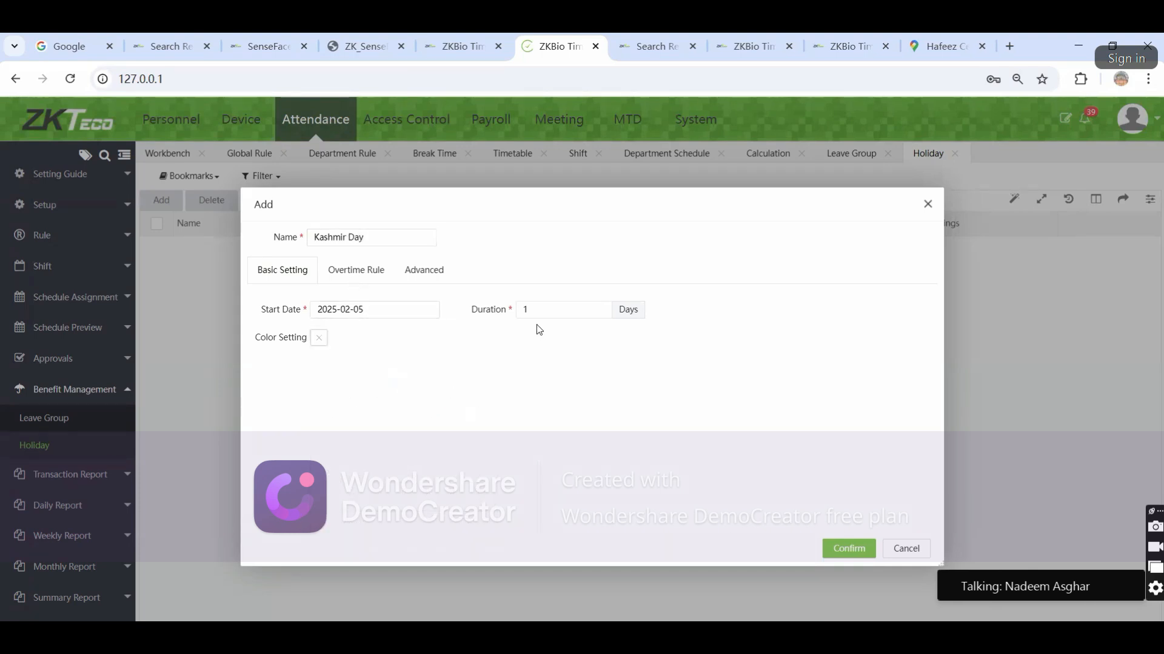
Limit the holiday to the Admin department on the Advanced tab and save it
click(387, 270)
click(424, 270)
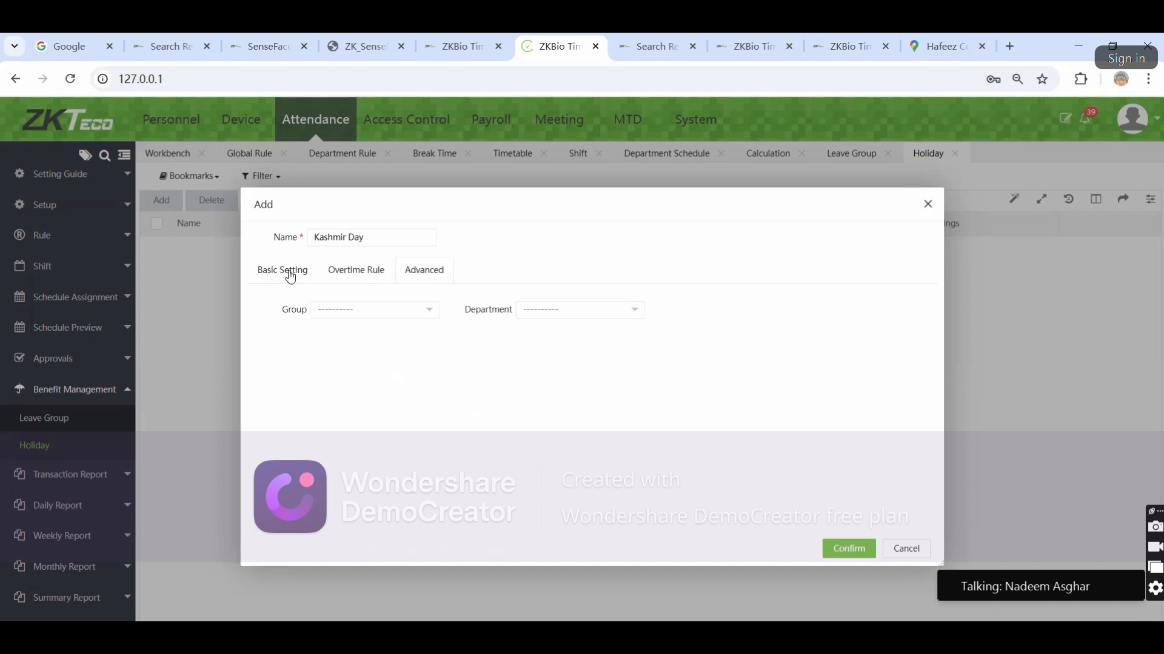
click(377, 316)
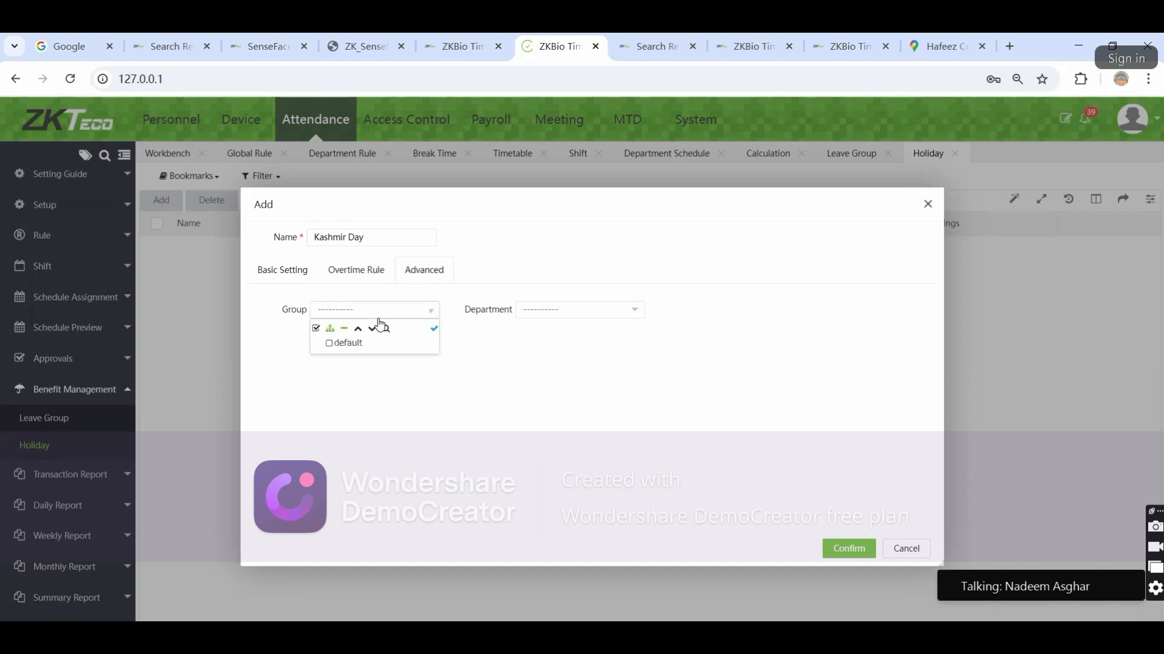
click(520, 312)
click(550, 358)
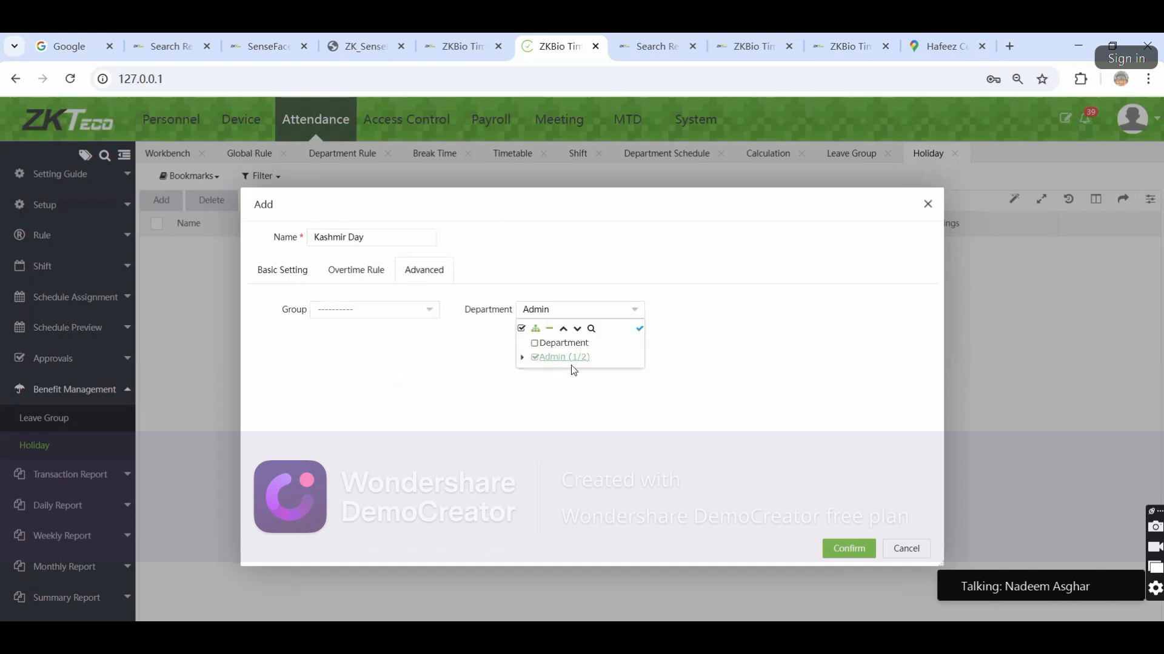
click(849, 549)
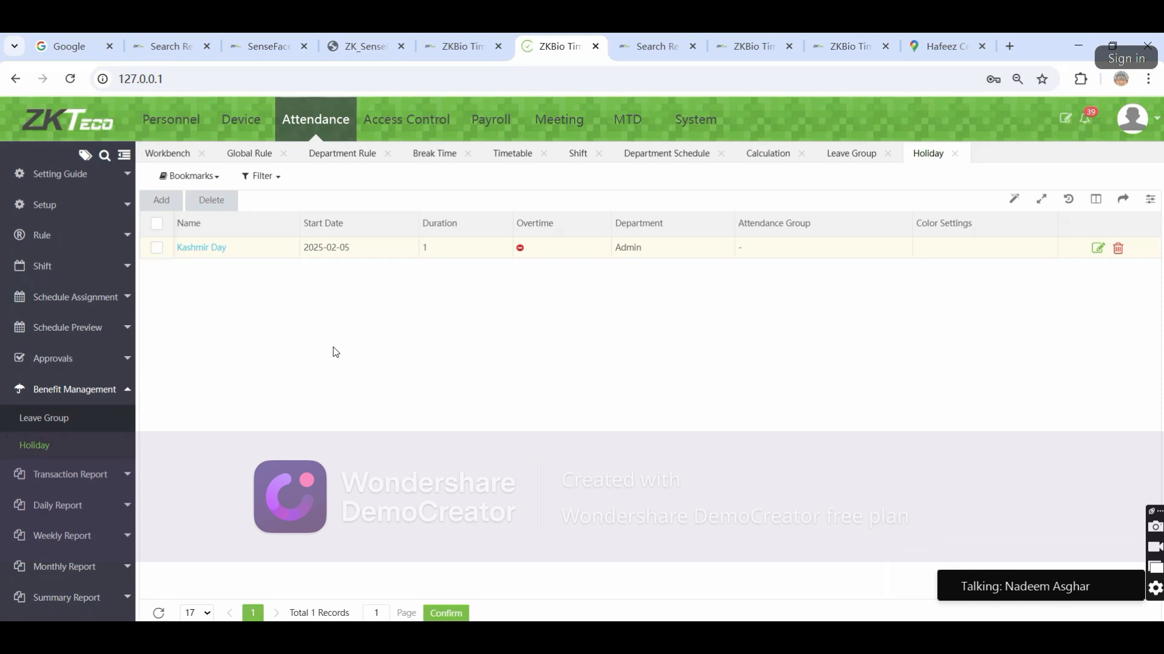
click(45, 418)
Look over the Manual Log and Leave approval lists, then switch to Access Control
click(88, 361)
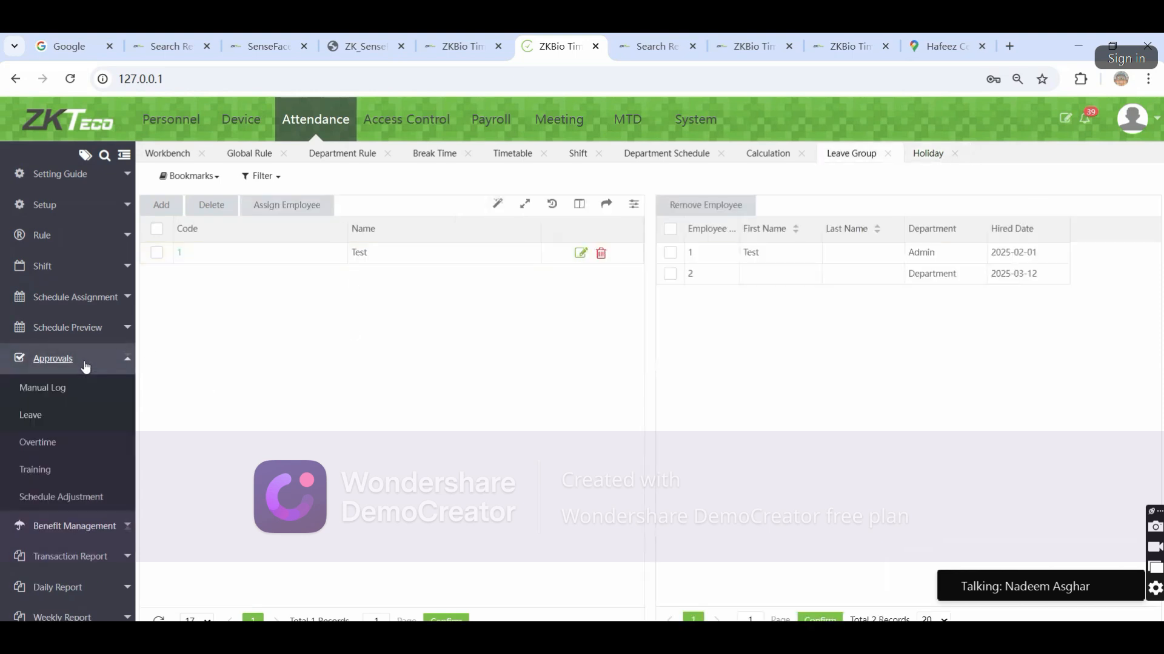
click(52, 392)
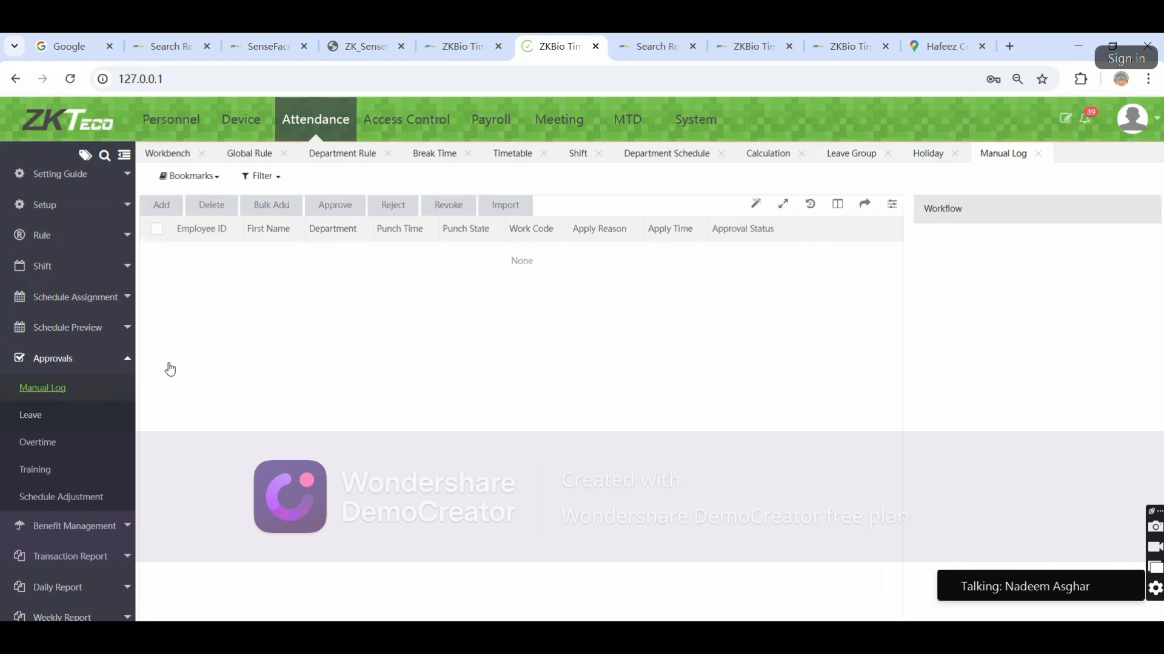
click(29, 416)
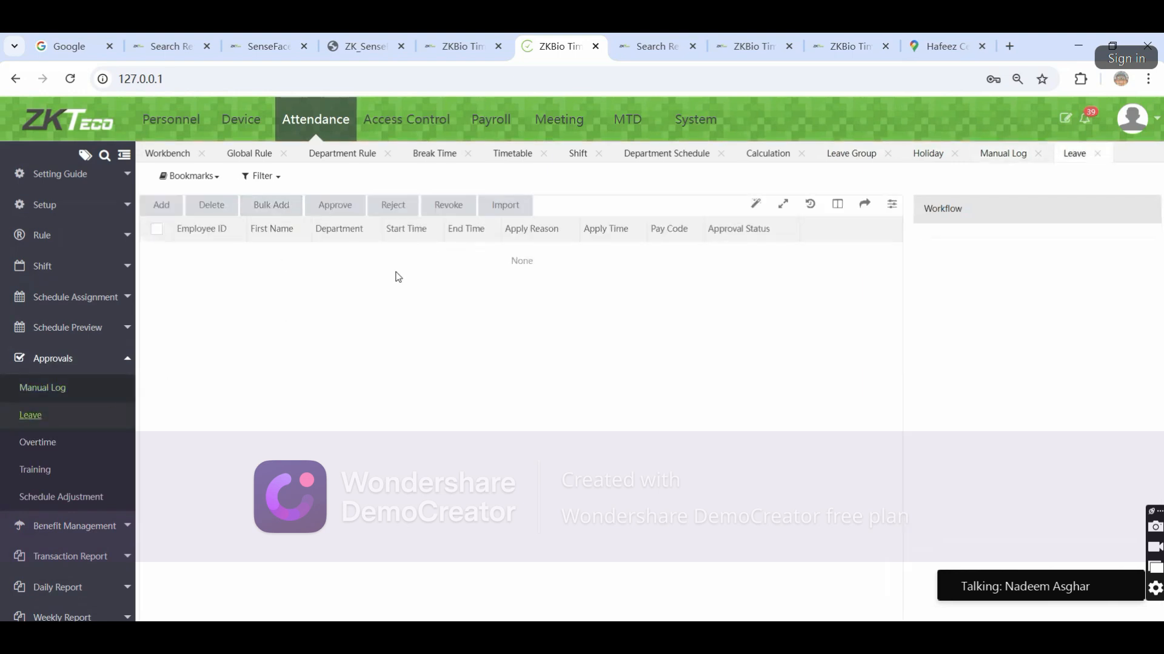
click(103, 359)
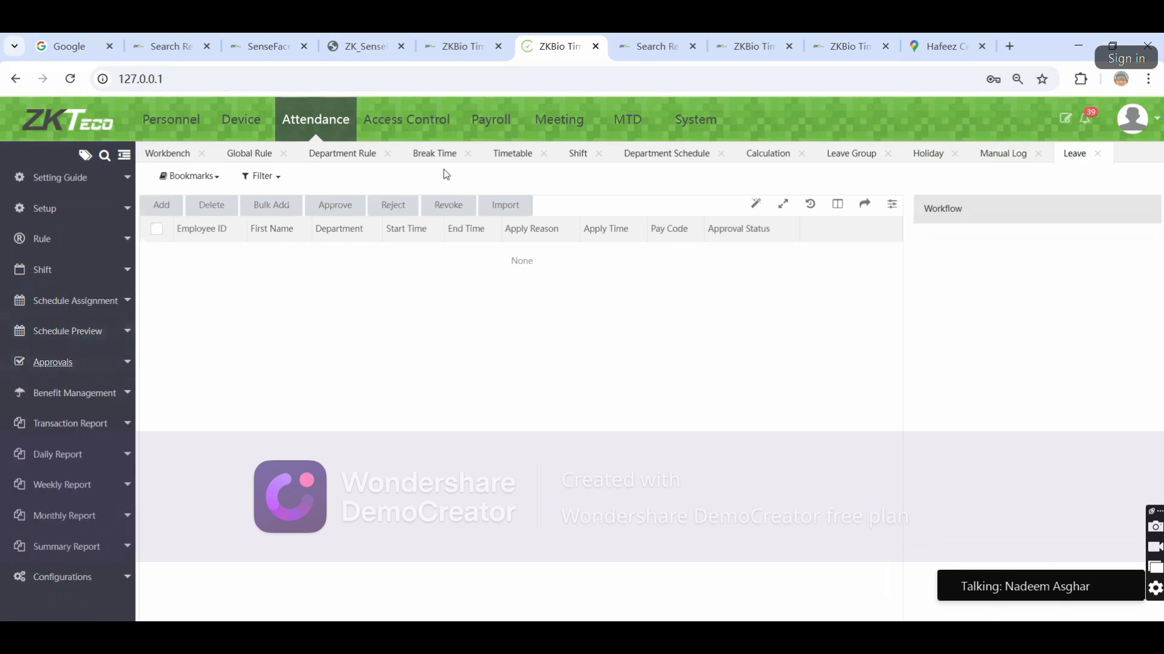
click(426, 131)
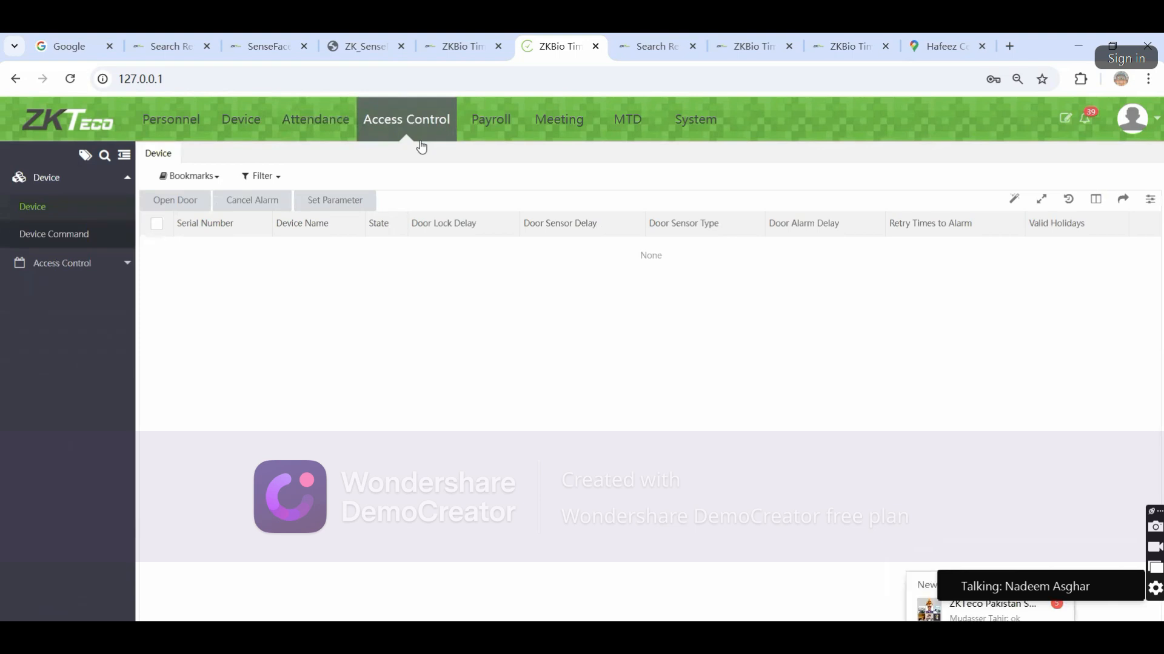
View the Access Control Time Period and Access Groups lists
click(98, 264)
click(53, 244)
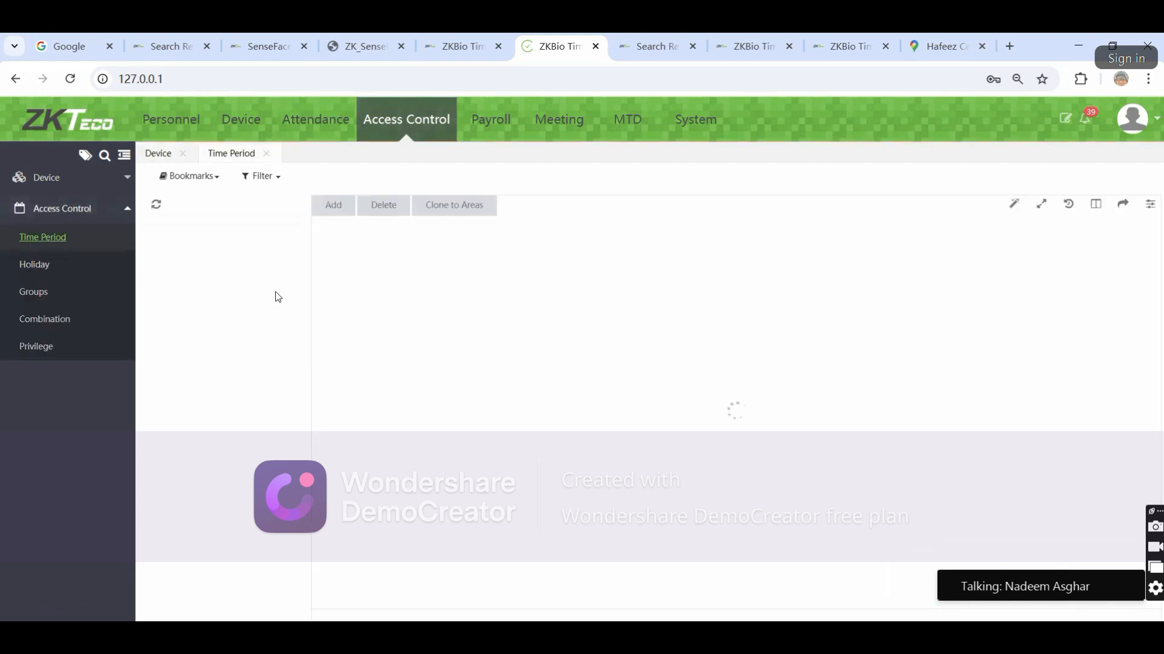
click(35, 291)
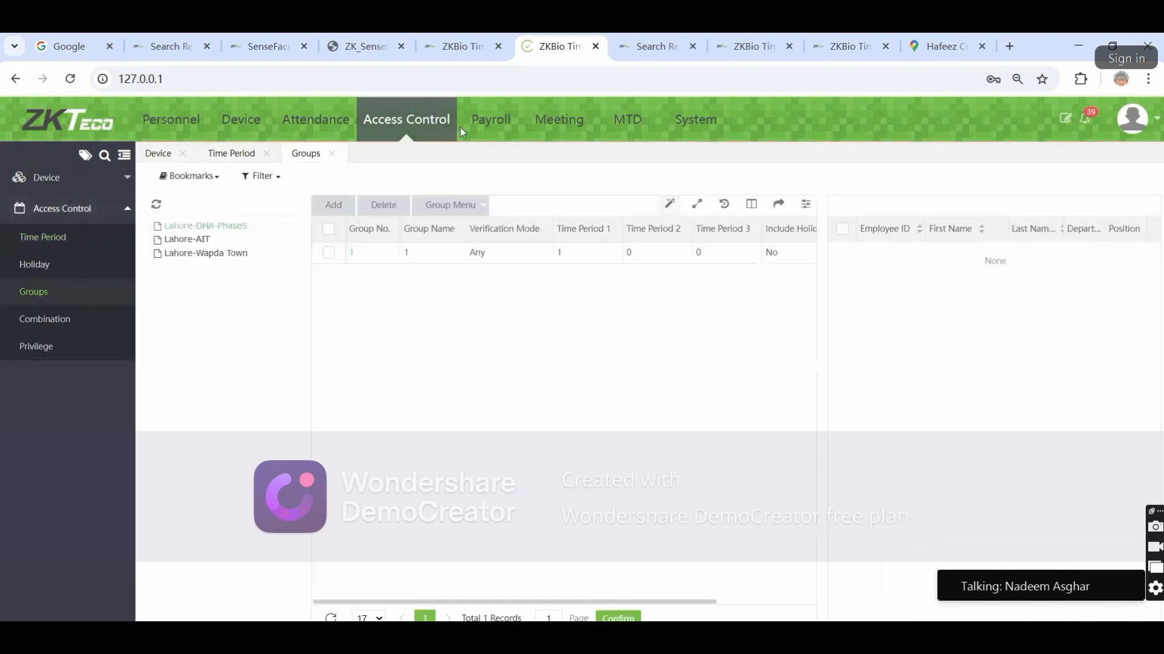
In Payroll, view Extra Increase, cancel a new entry, then view the Overtime Formula list
click(492, 119)
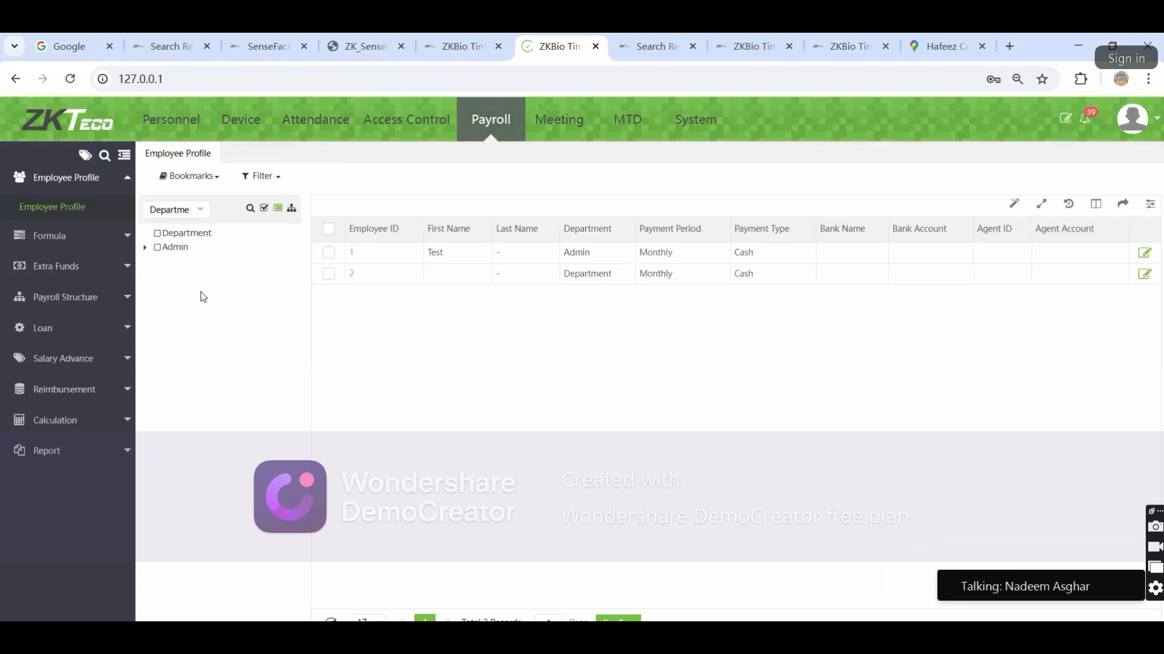
click(31, 238)
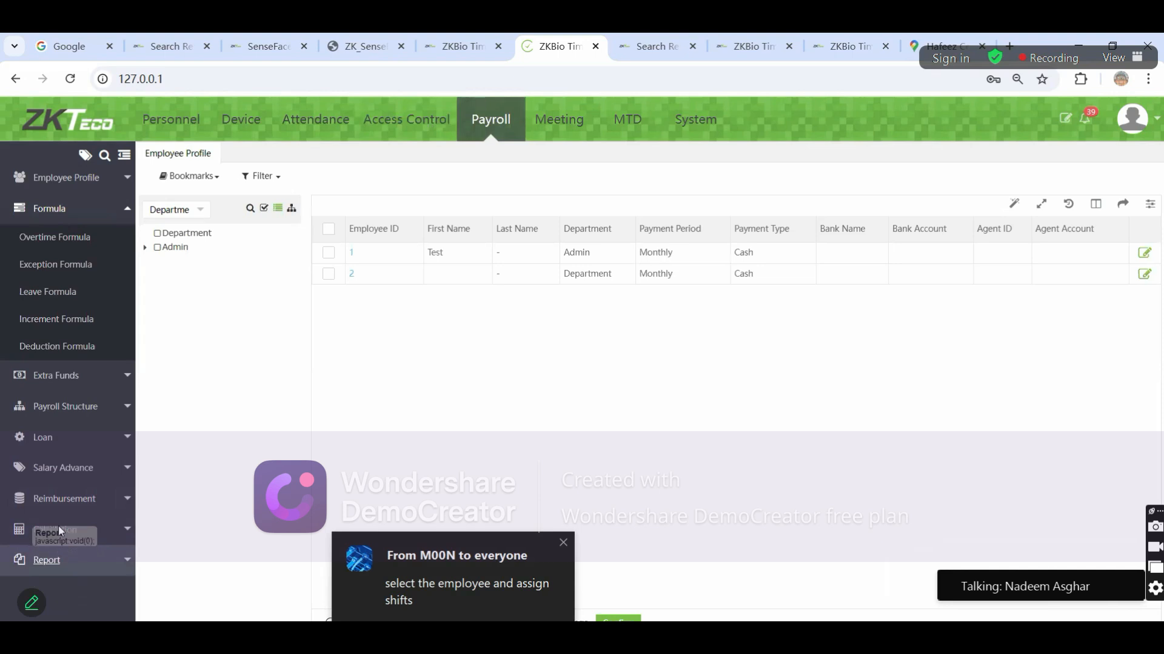
click(63, 467)
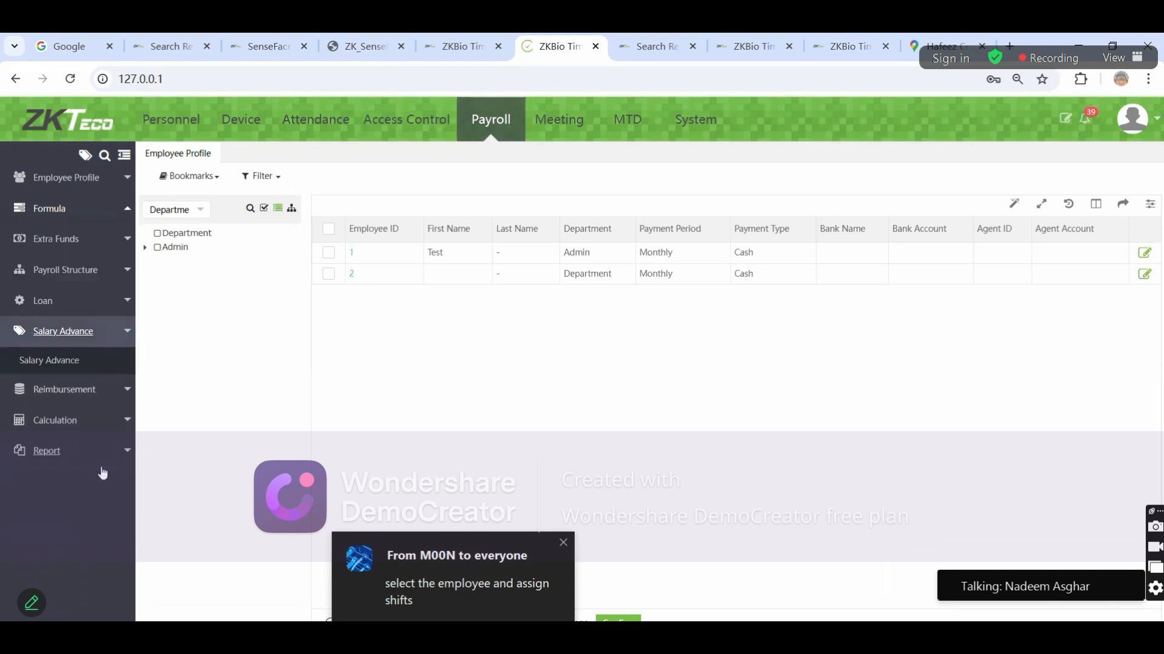
click(65, 239)
click(58, 267)
click(172, 197)
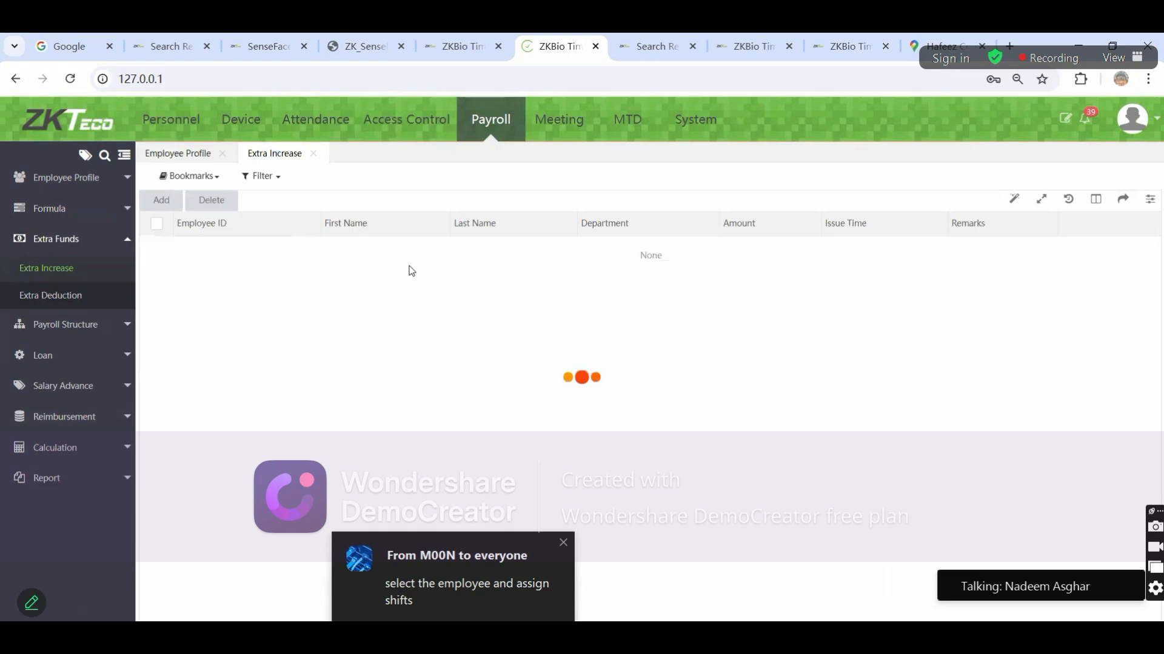
click(879, 584)
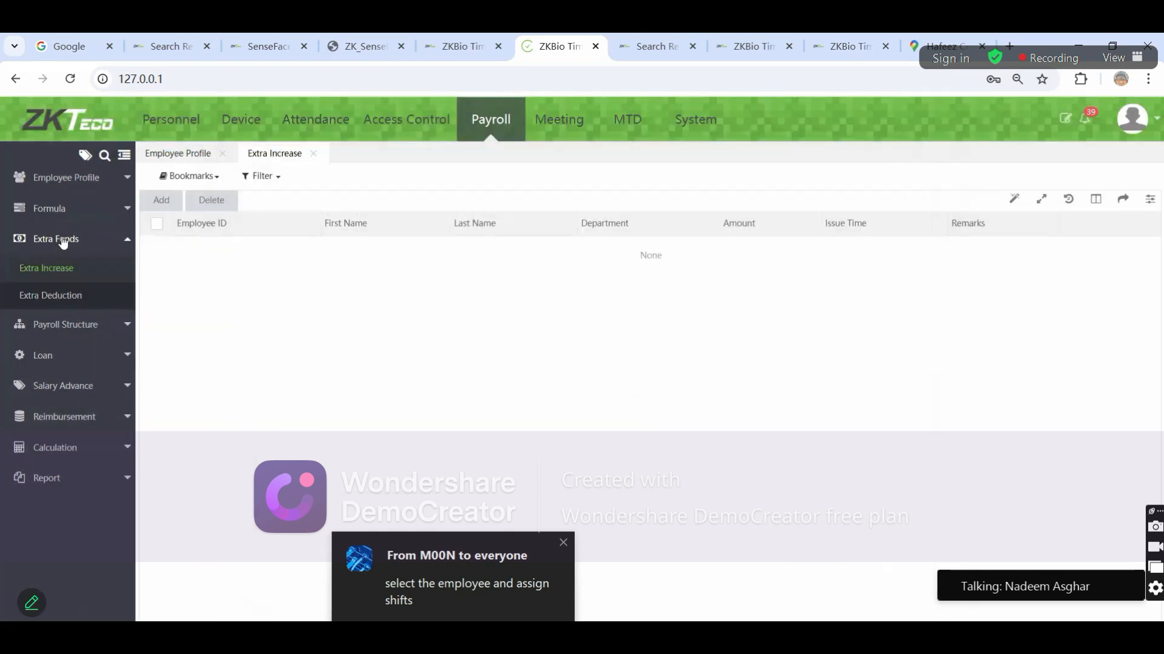
click(49, 208)
click(54, 237)
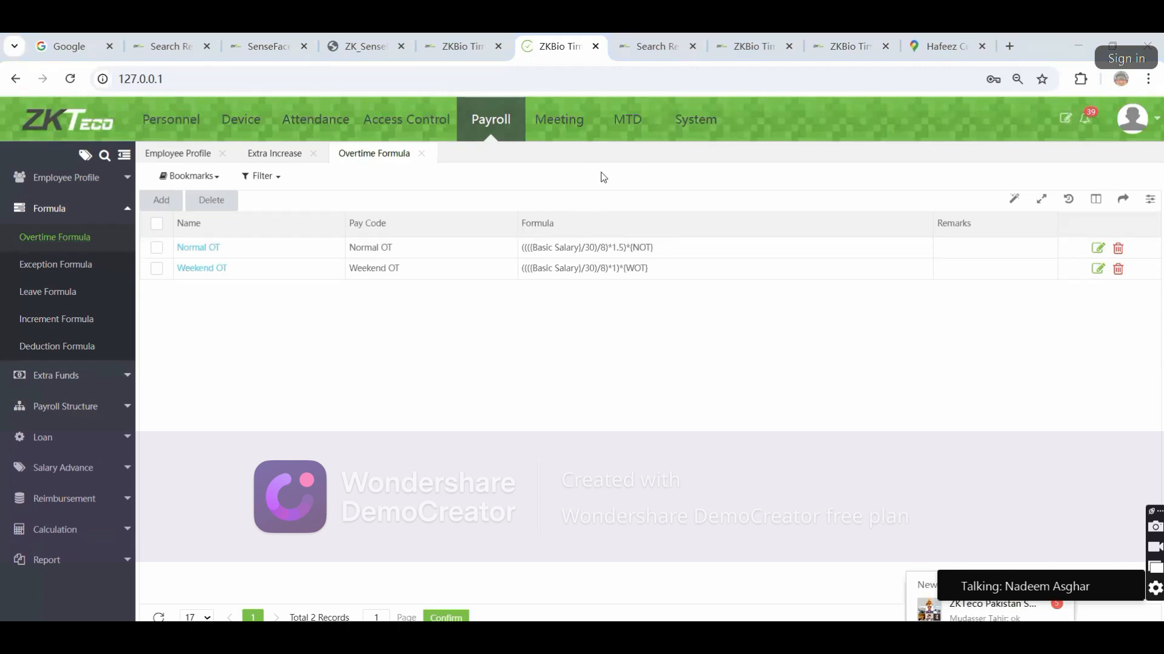
Visit the Meeting, MTD real-time monitoring and System modules
click(563, 132)
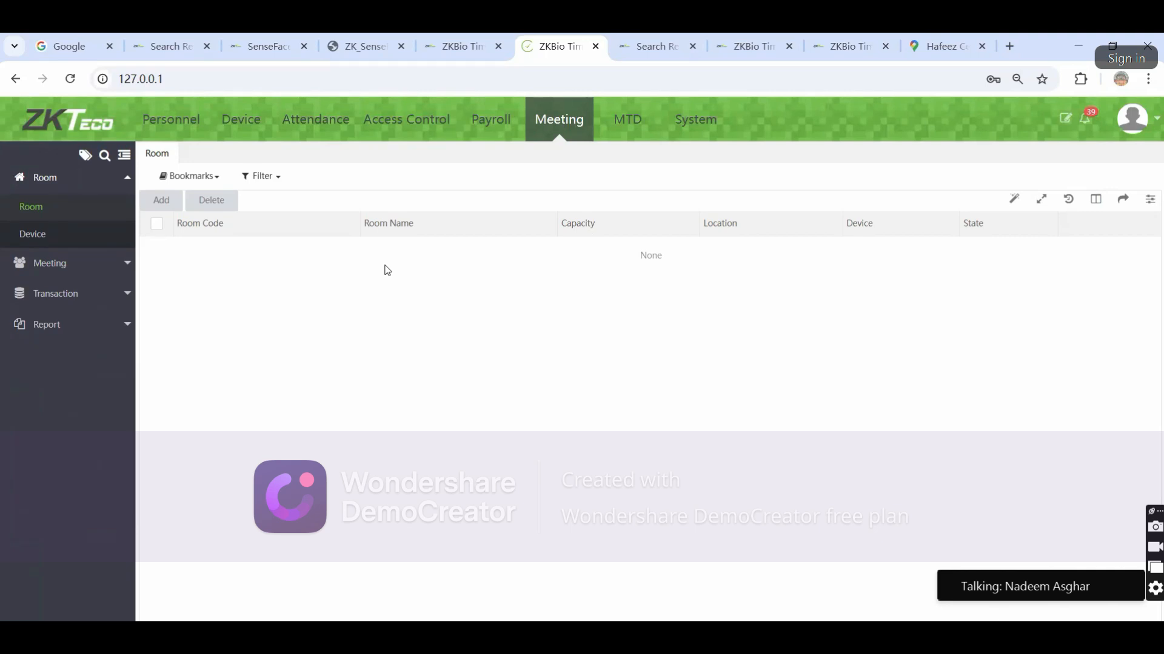
click(653, 127)
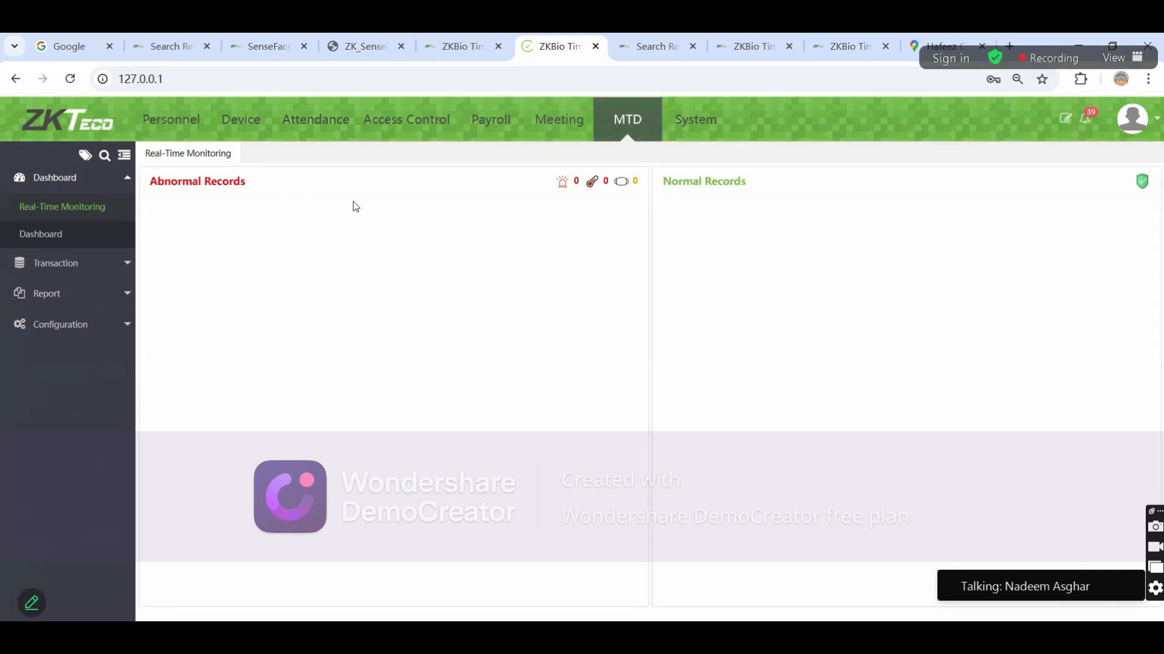
click(697, 124)
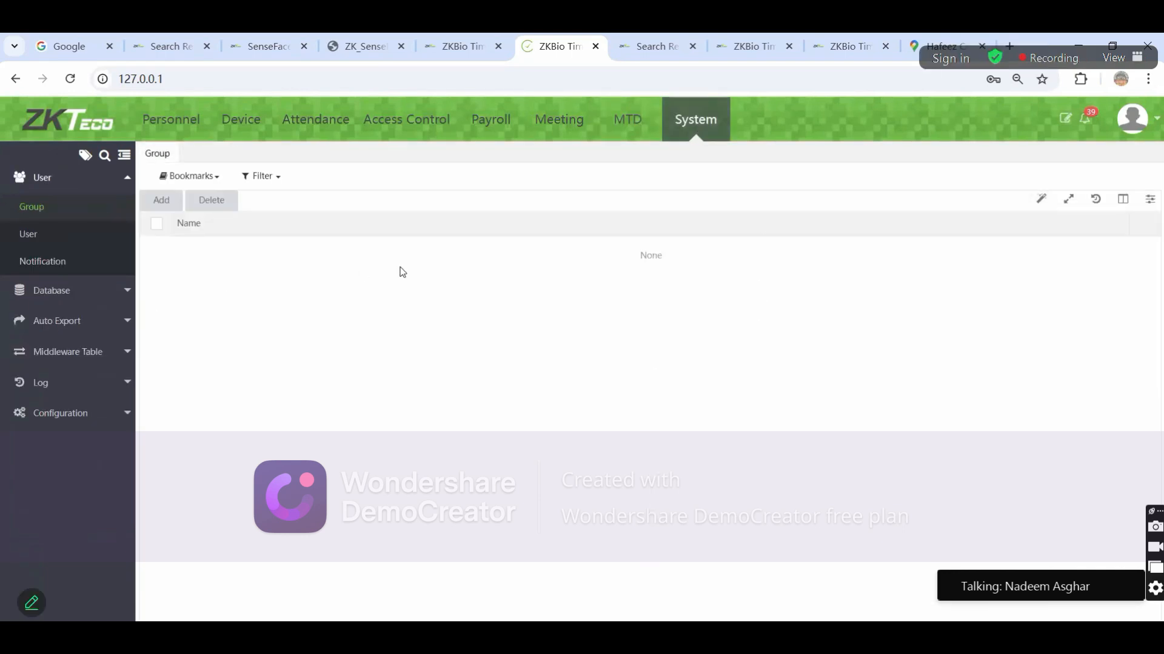
Start a new user group with all Personnel and Attendance permissions ticked
click(37, 235)
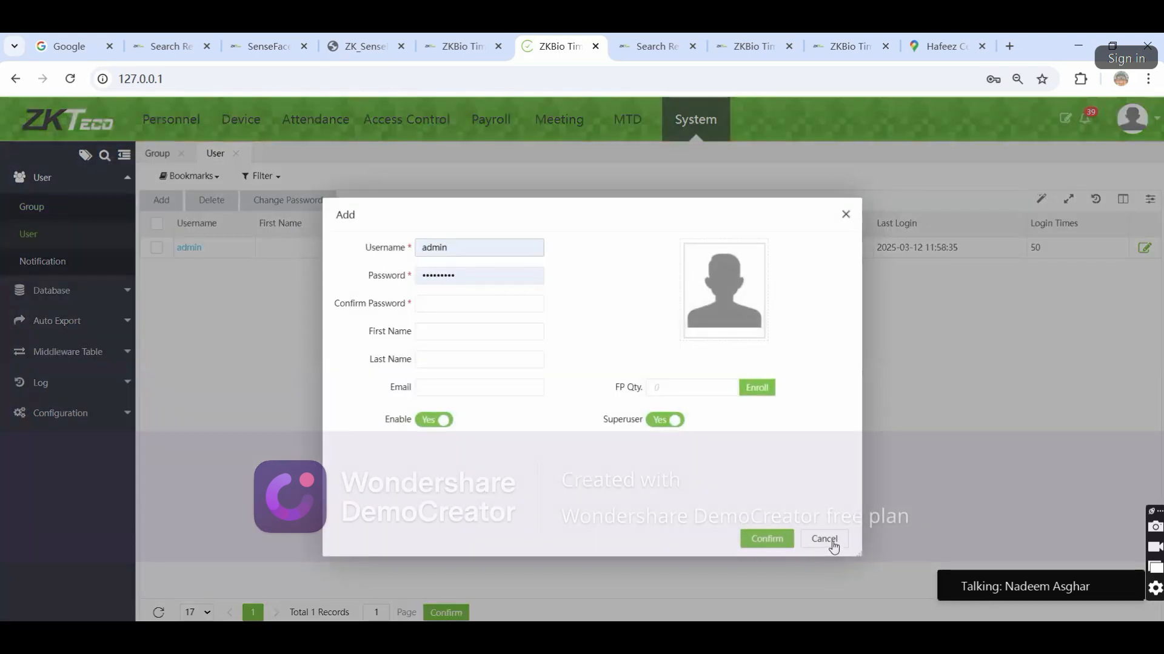
click(826, 539)
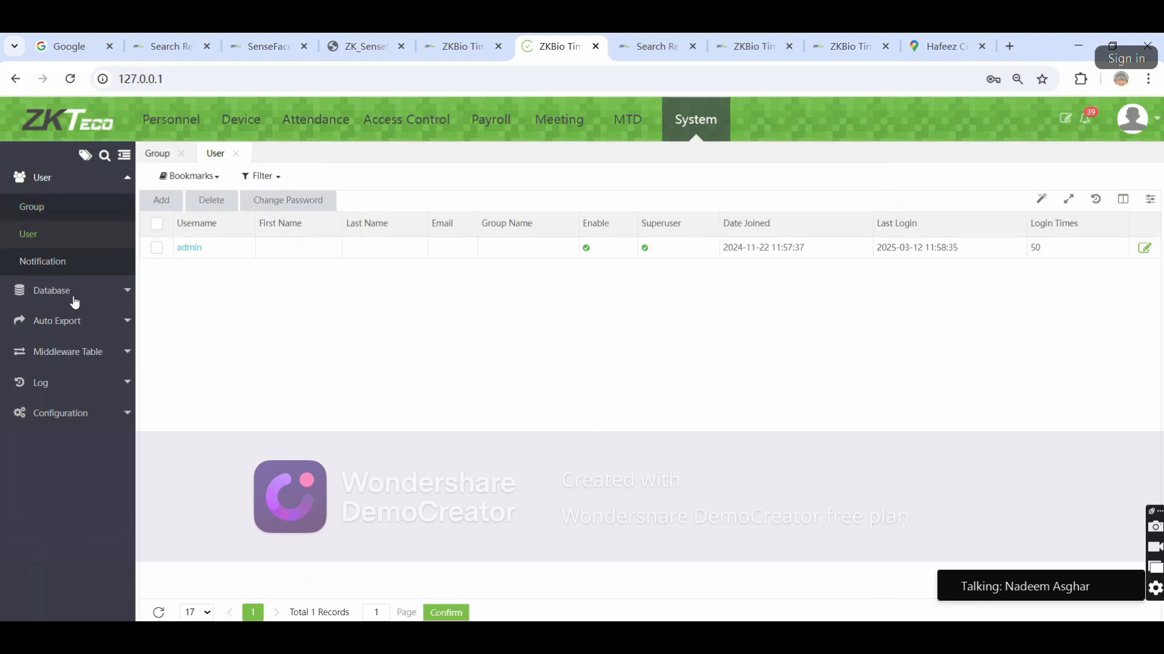
click(42, 206)
click(180, 209)
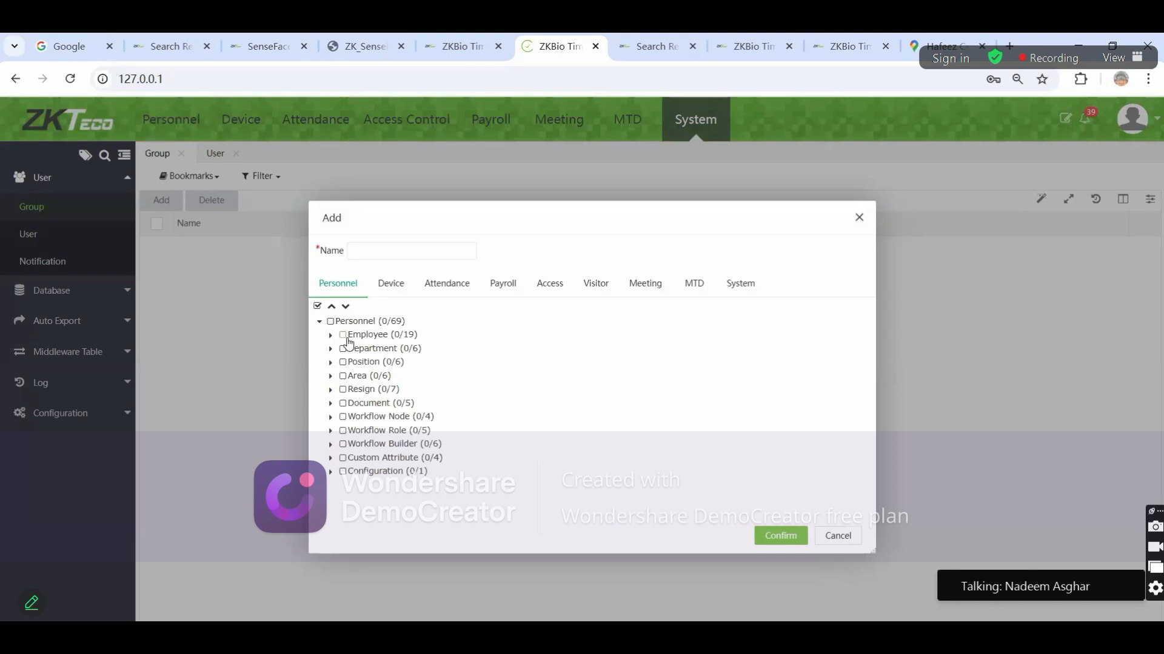
click(330, 321)
click(446, 290)
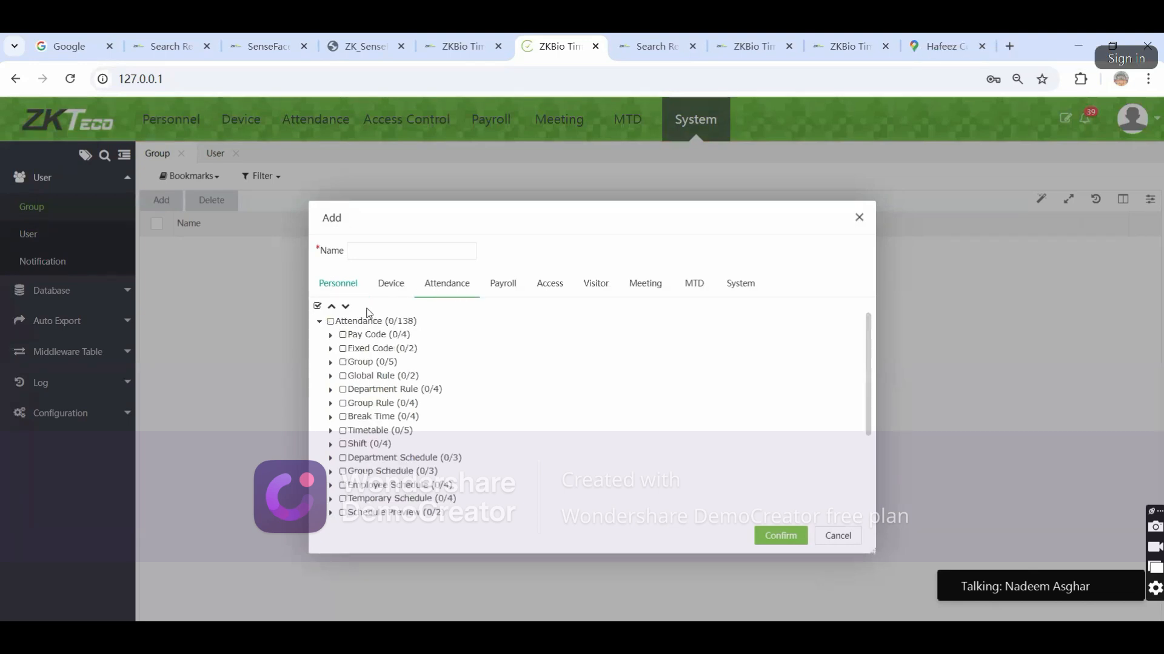
click(331, 321)
Name the new group 'test' and save it
click(780, 535)
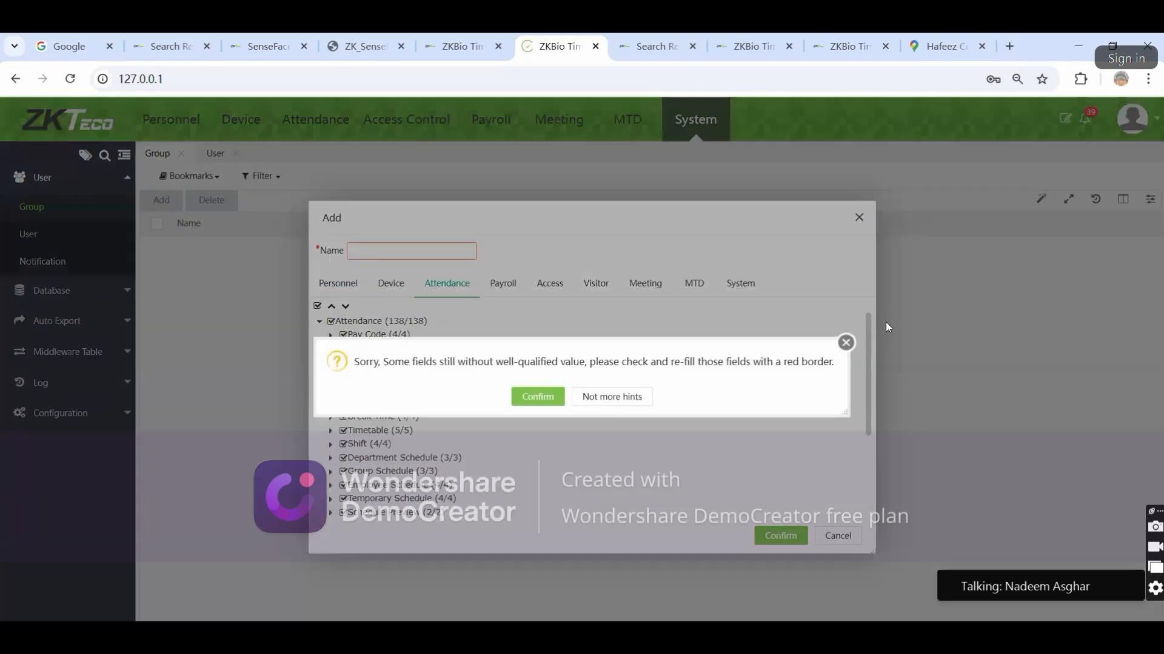
click(844, 342)
click(392, 253)
text(test)
key(Return)
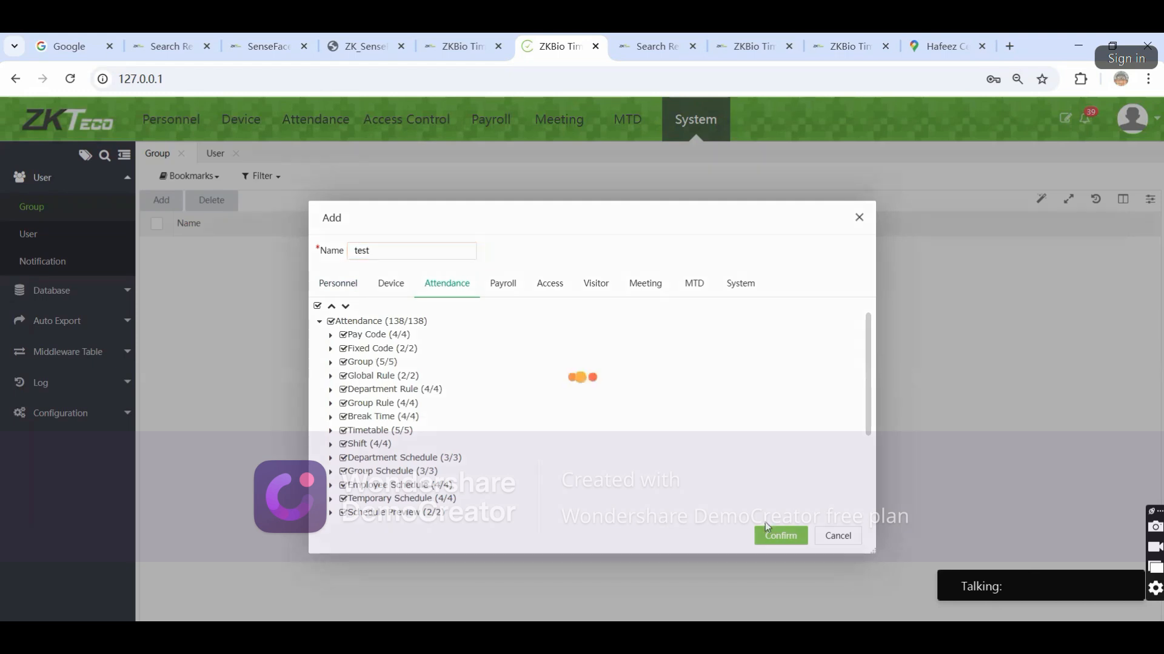
click(766, 528)
Review the test group without changes, then go to the system users list
click(185, 248)
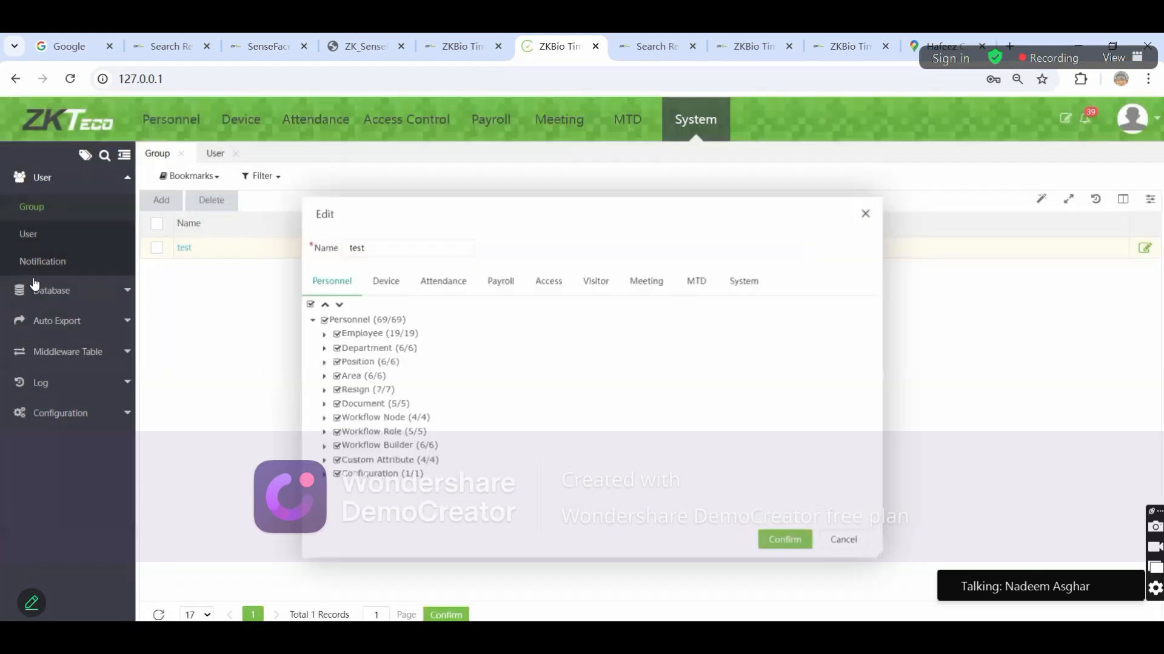
click(842, 542)
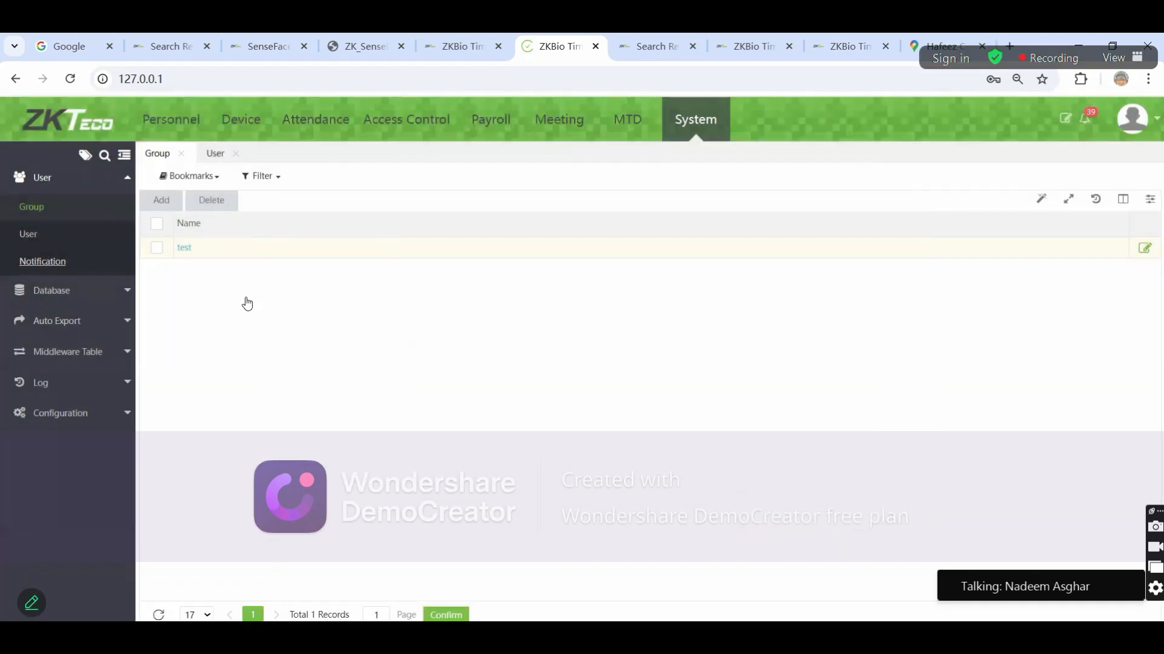
click(28, 234)
Add a new system user, entering a username, a password and its confirmation
click(160, 200)
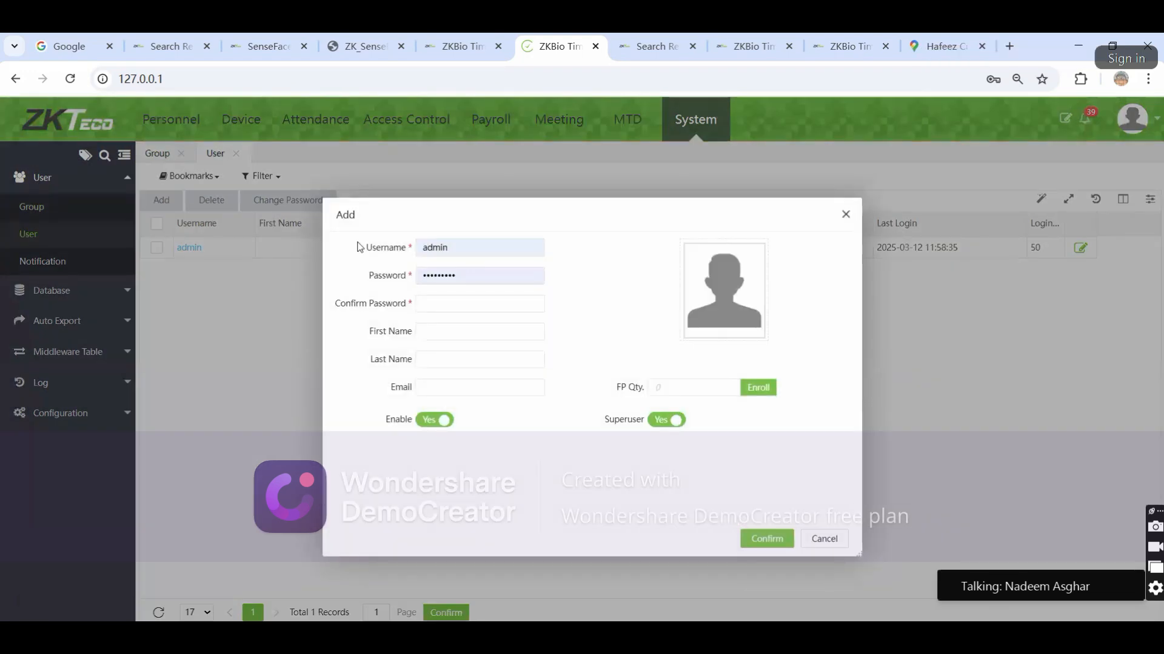
drag(459, 248, 348, 250)
text(Nadeem)
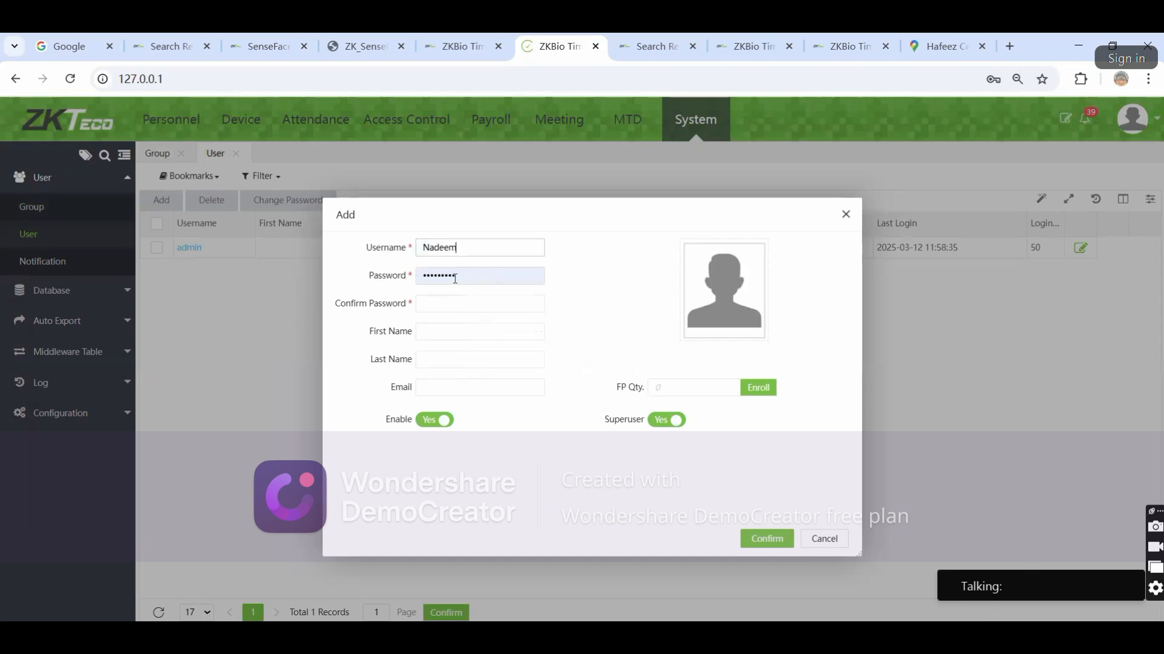
drag(454, 279, 326, 264)
text(12)
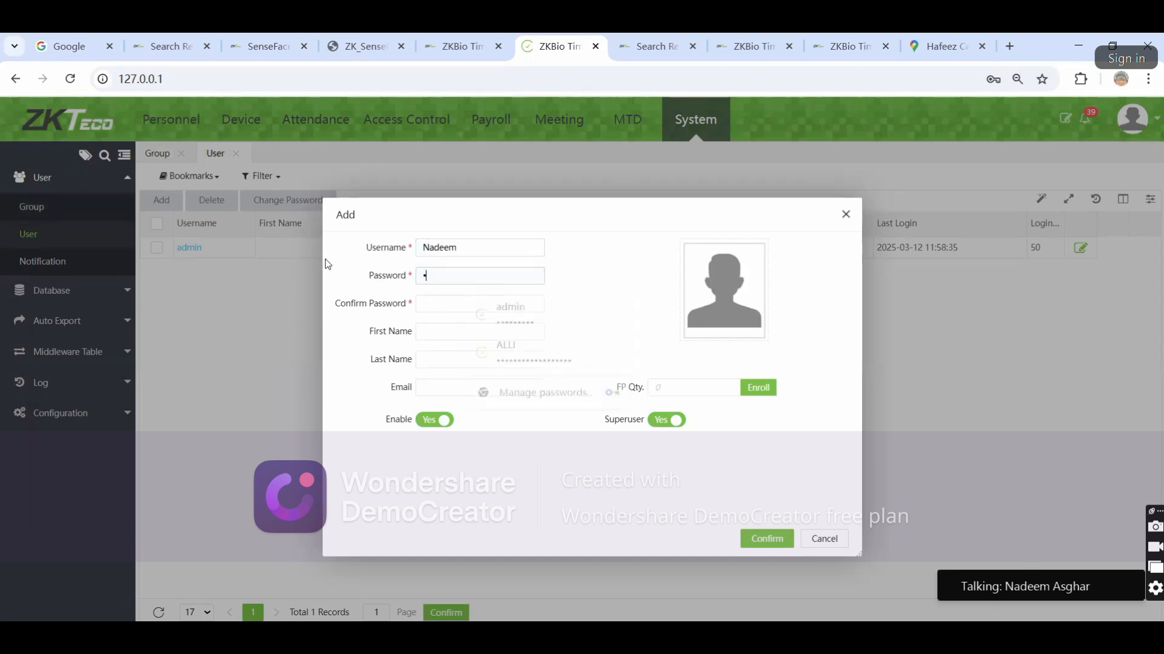
text(3)
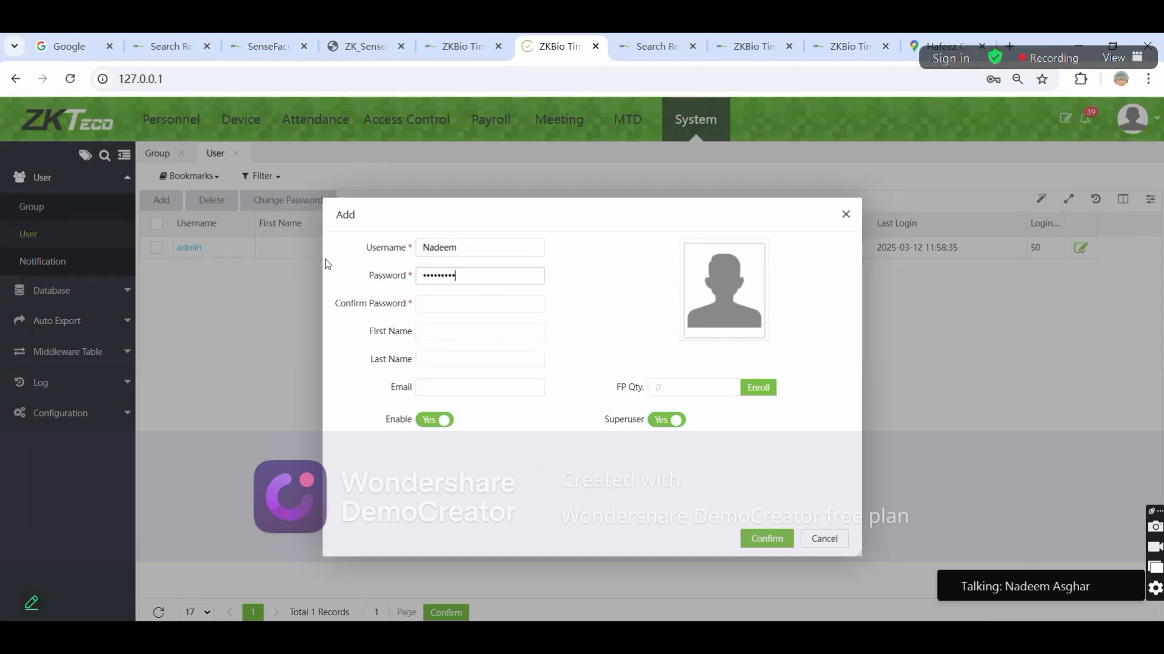
click(432, 305)
text(1234567)
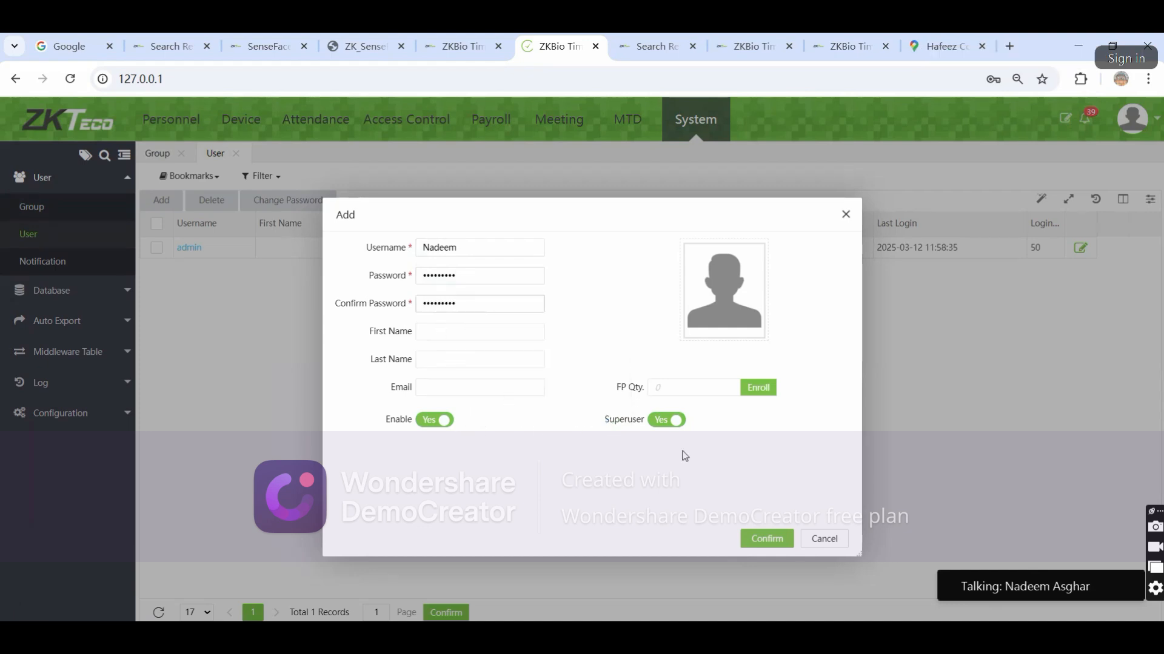
Make the user a non-superuser in the test group, save it, and review its details
click(666, 420)
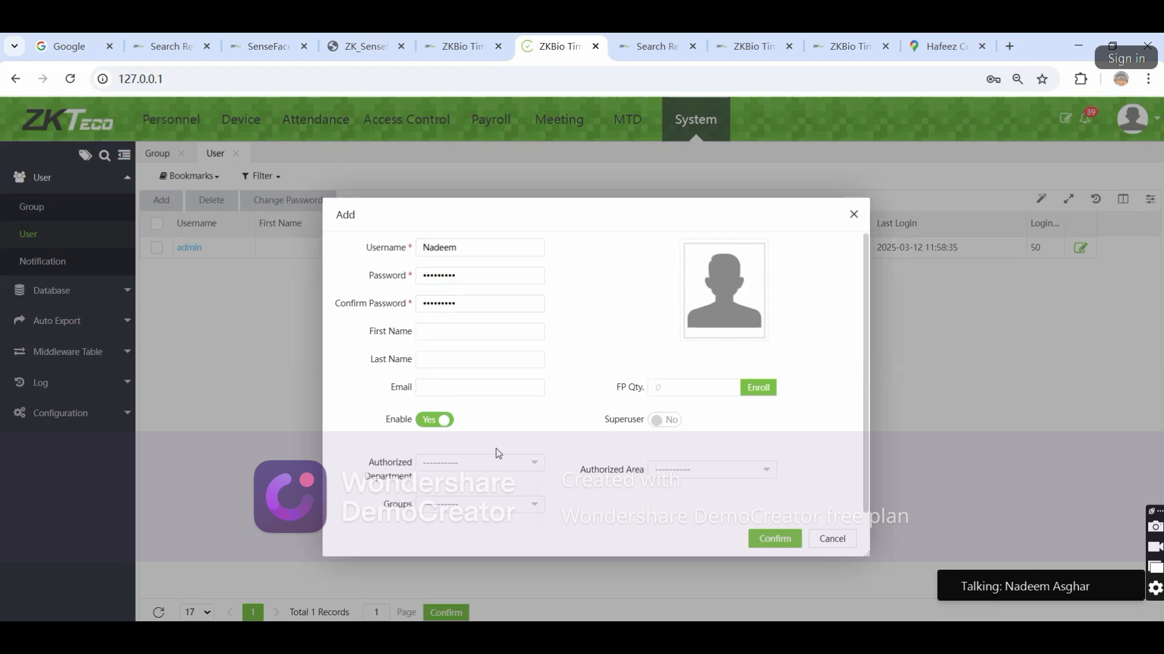
click(483, 504)
click(446, 534)
click(640, 534)
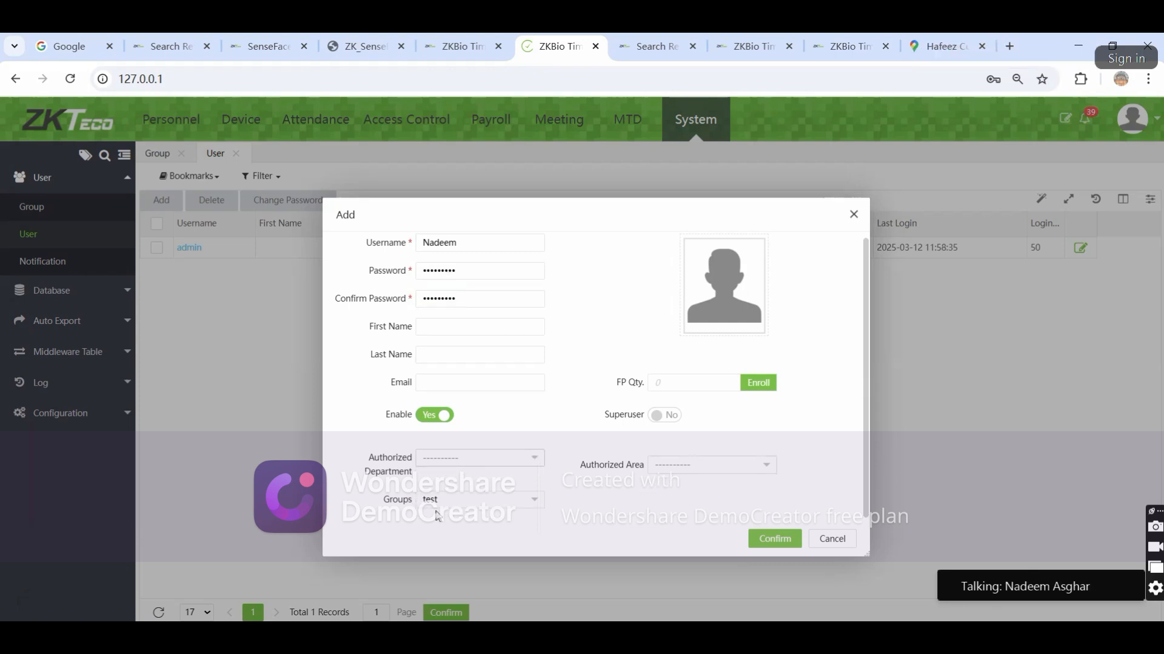
click(768, 541)
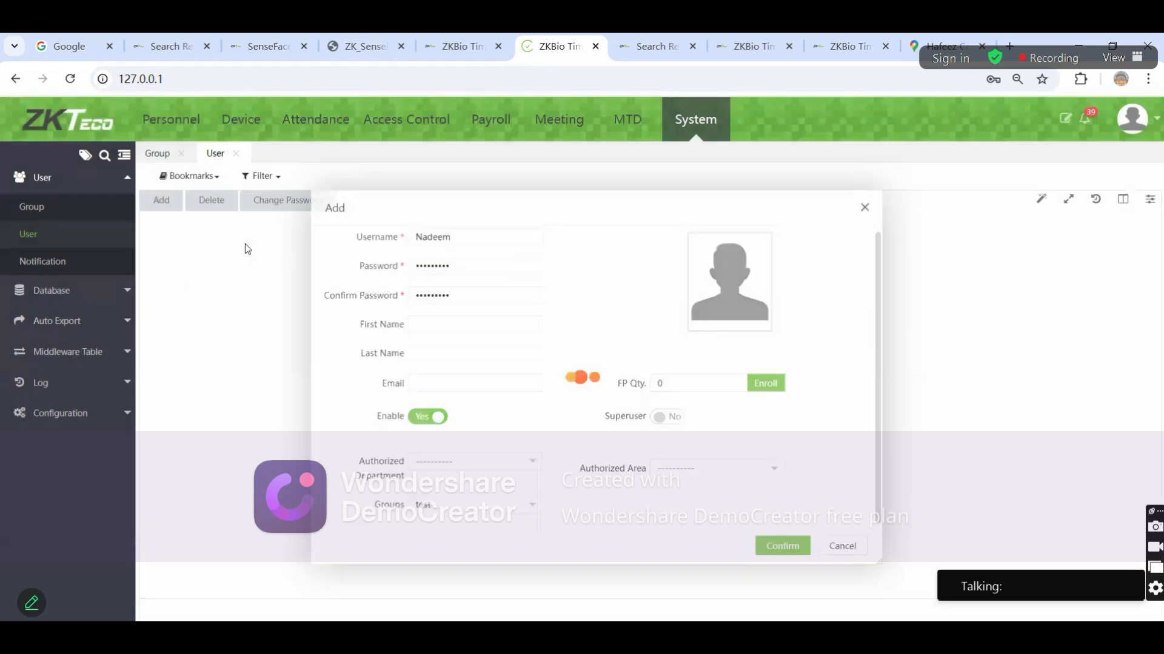
click(235, 249)
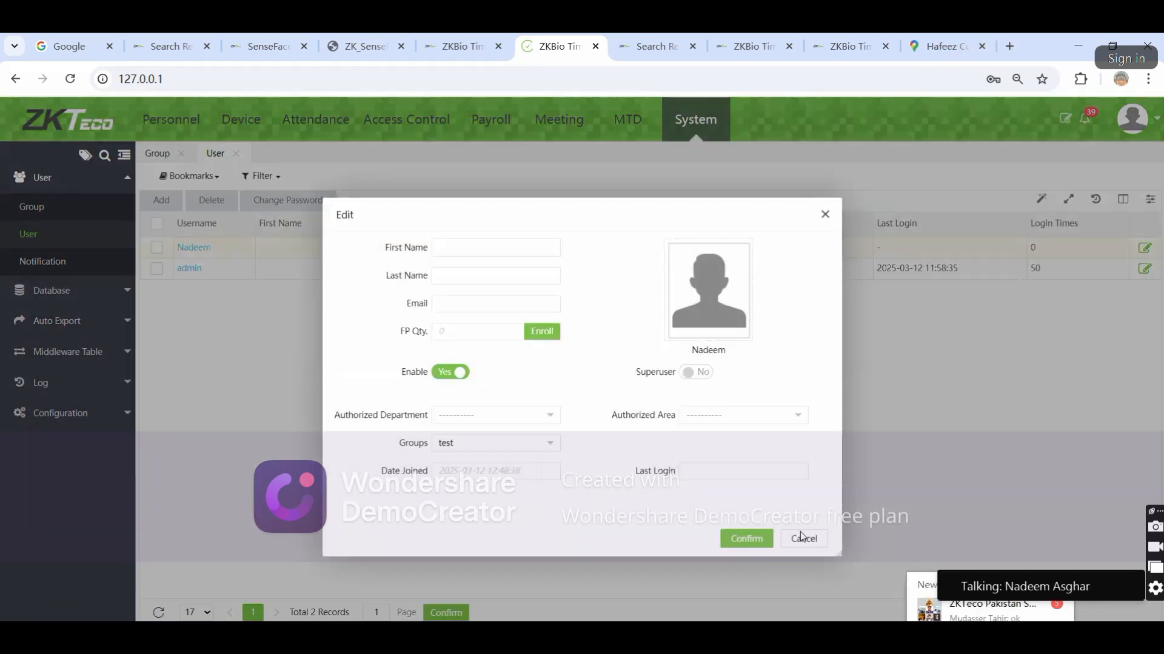
click(802, 537)
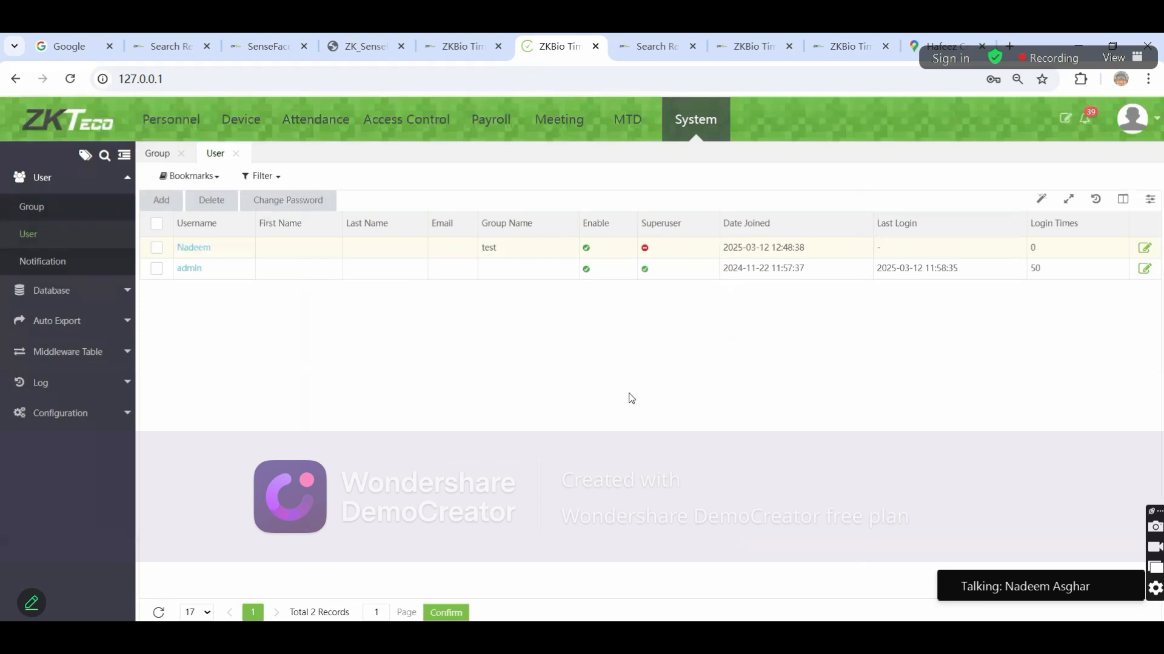
View the Database Backup page and dismiss Chrome's save-password prompt
click(109, 291)
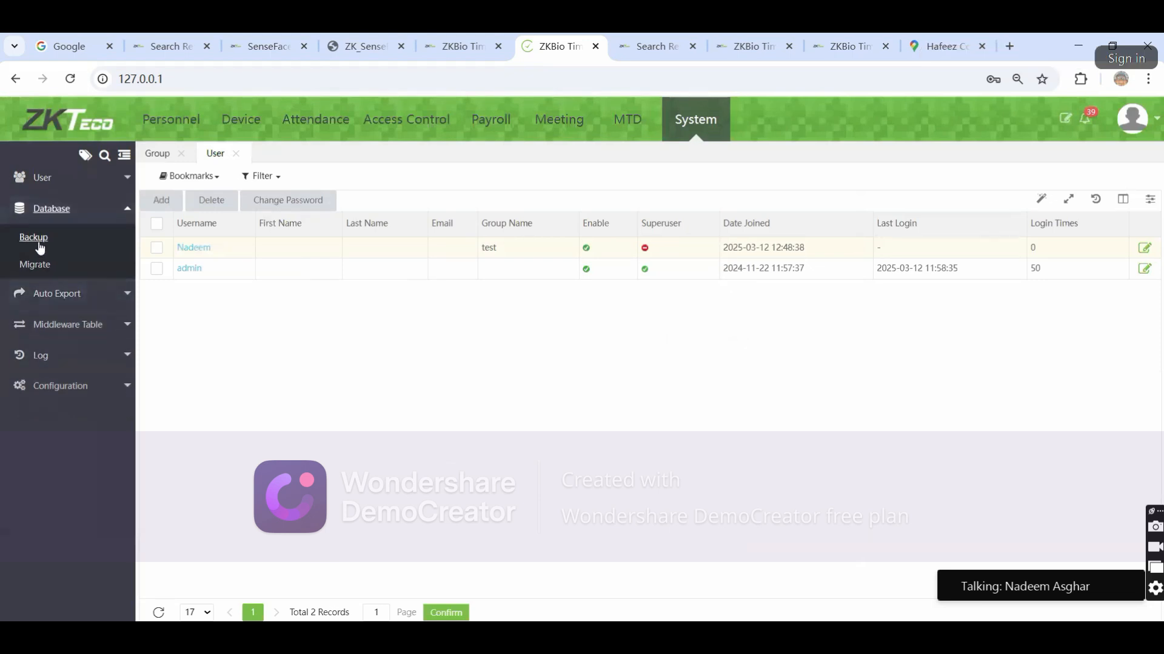
click(38, 244)
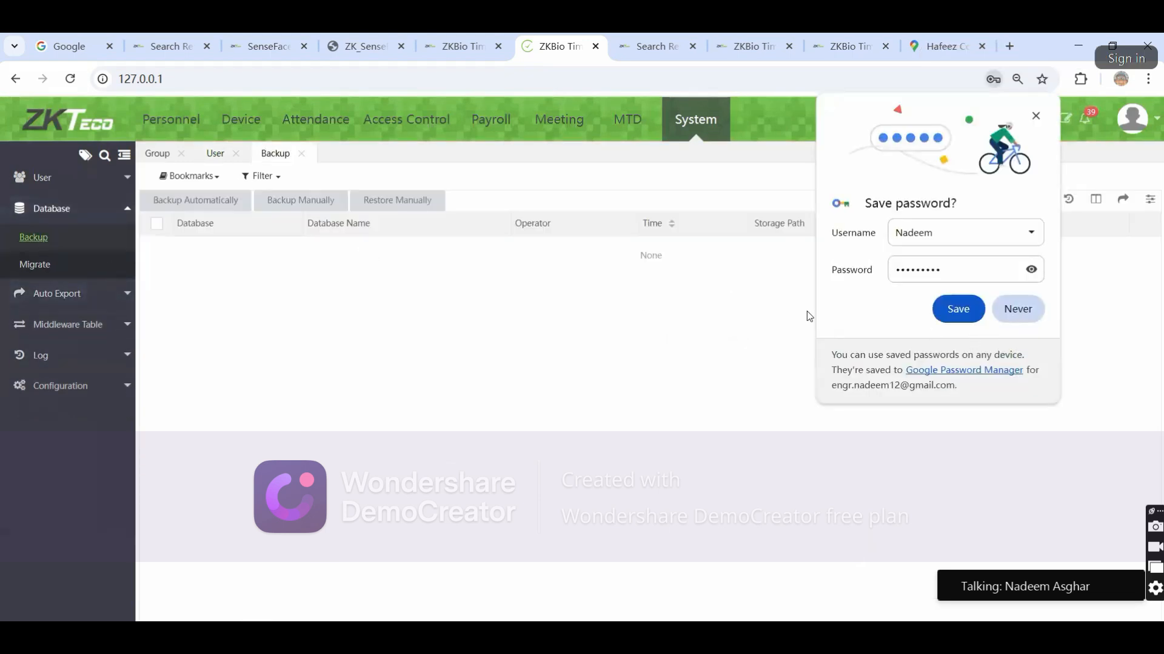
click(1018, 309)
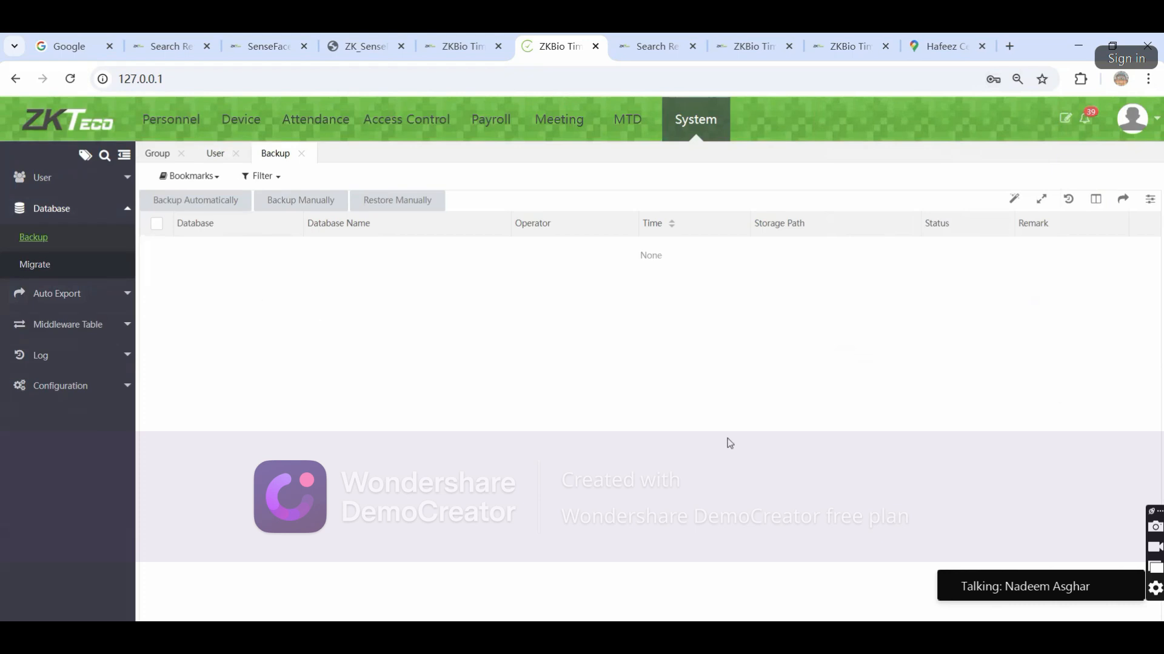
Browse a new Attendance Transaction auto-export task's data filter and path settings, then cancel it
click(60, 297)
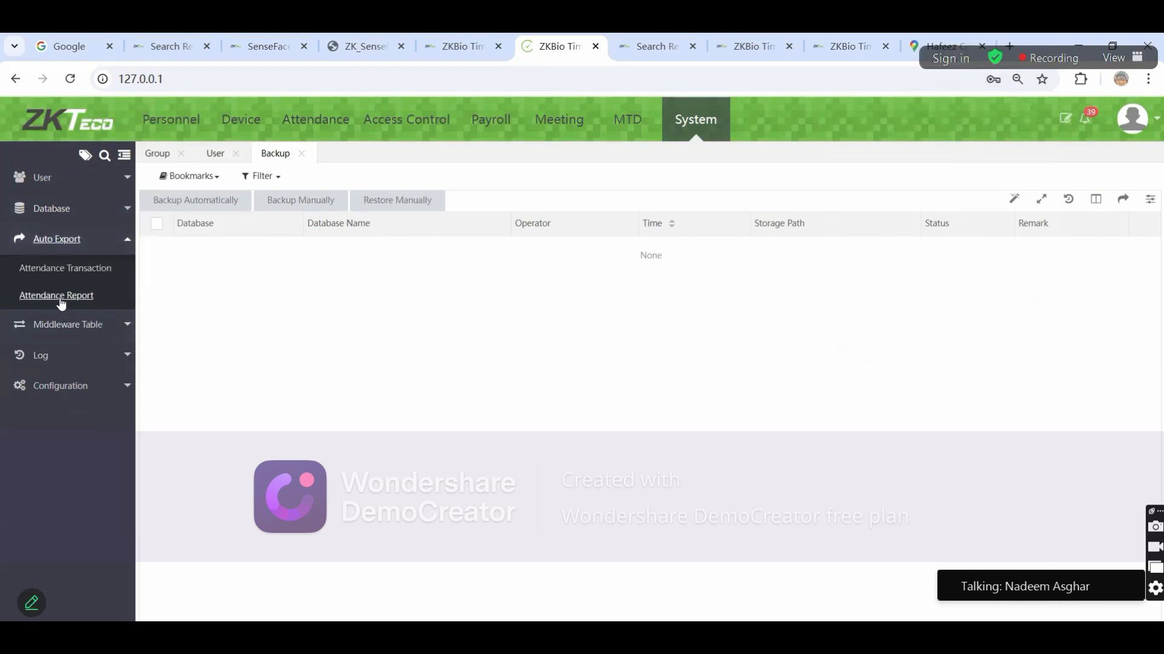
click(65, 270)
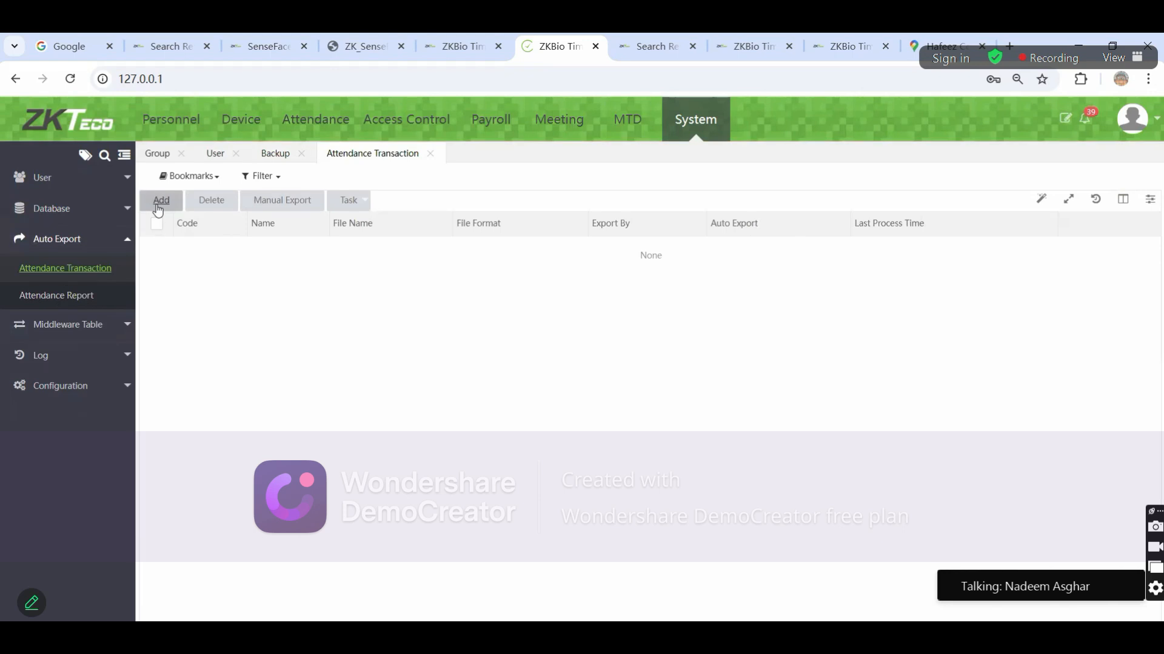
click(158, 206)
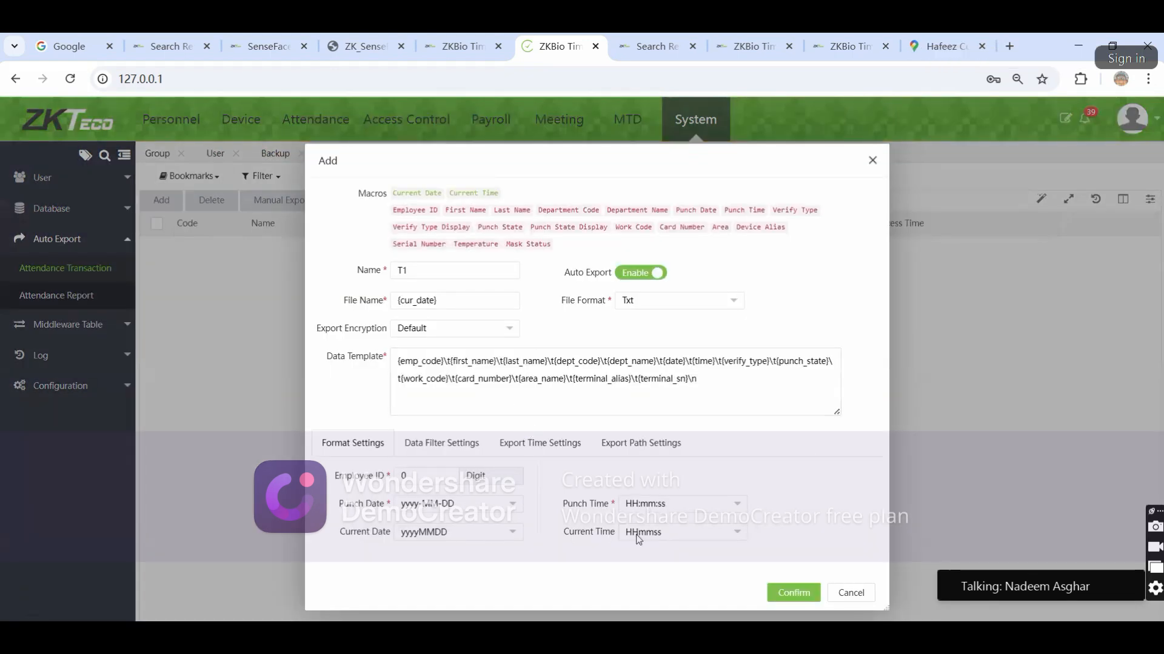
click(434, 449)
click(644, 449)
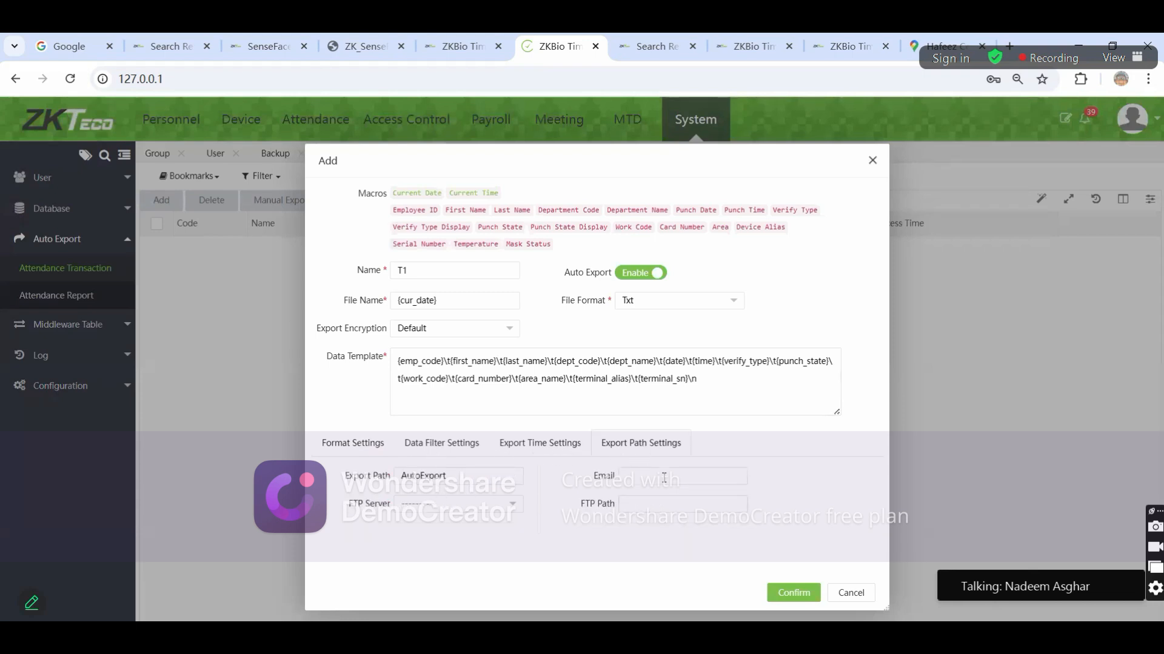
click(851, 595)
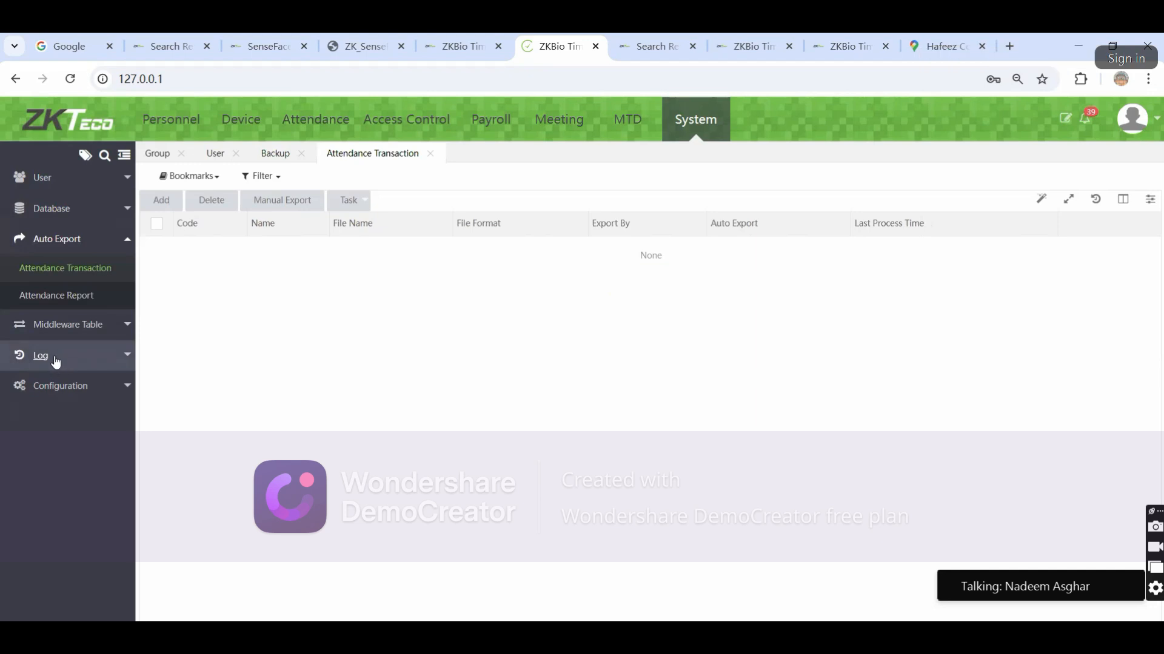
click(48, 386)
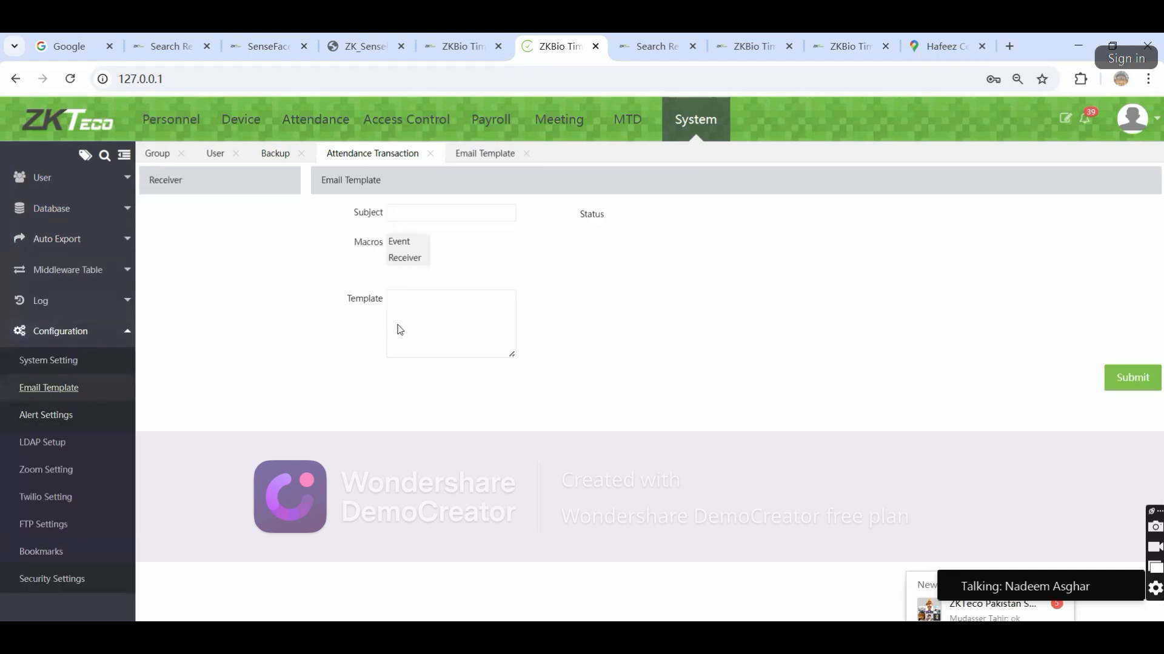
After viewing Email and Company settings, enable Check In and Check Out email alerts
click(51, 362)
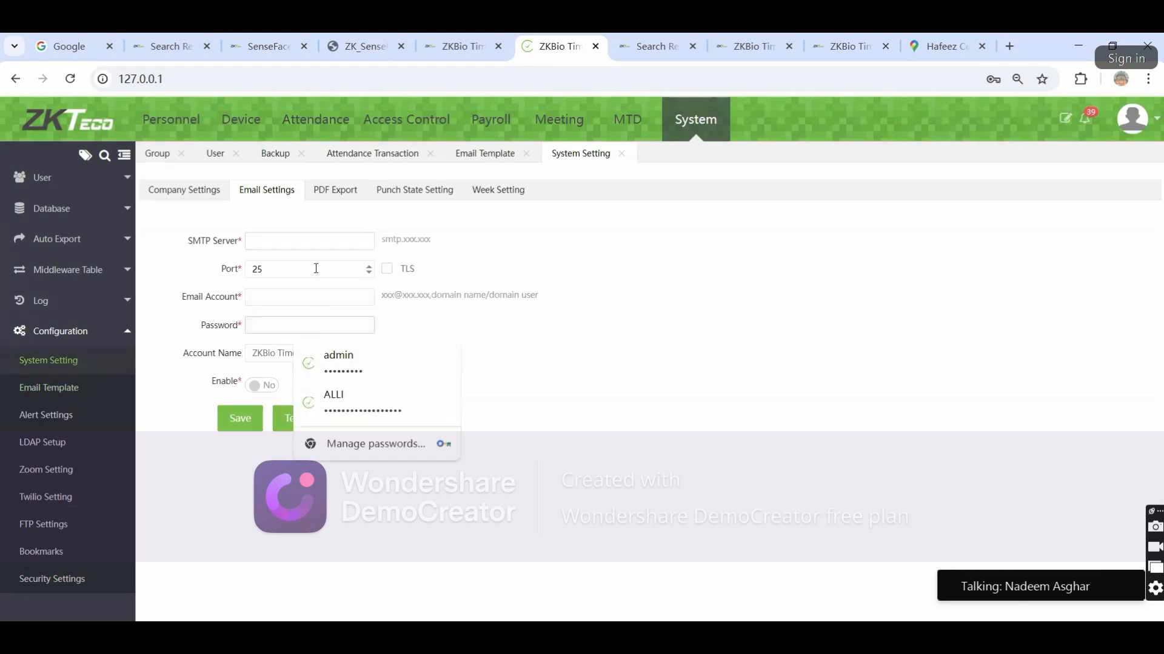
click(298, 248)
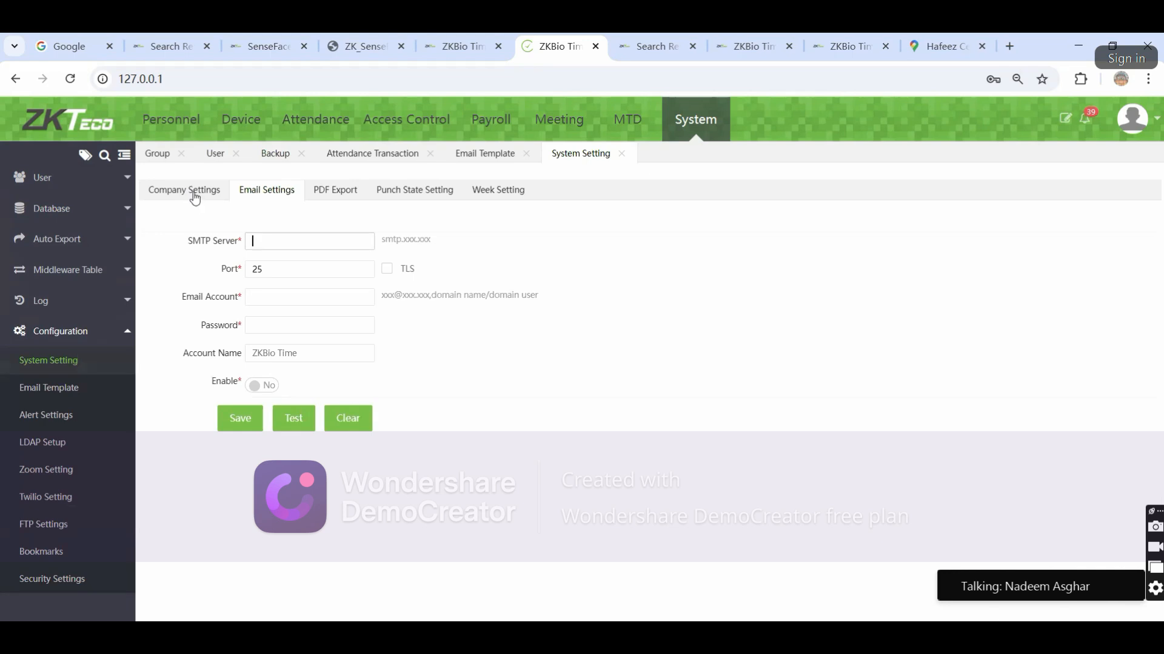
click(192, 192)
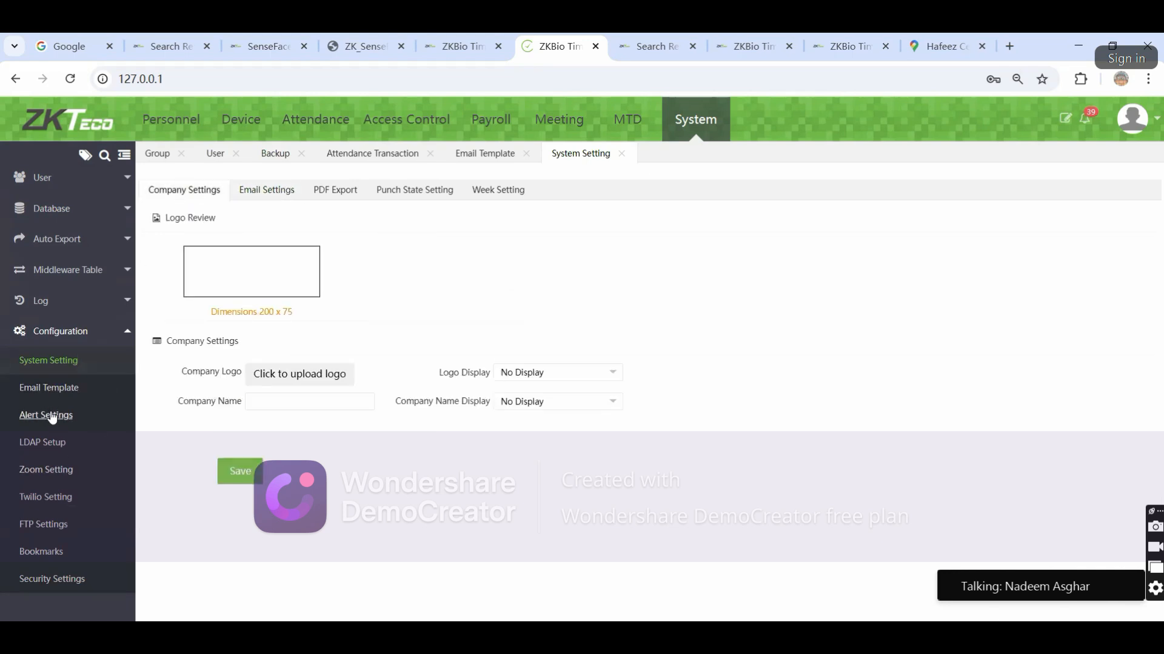
click(49, 415)
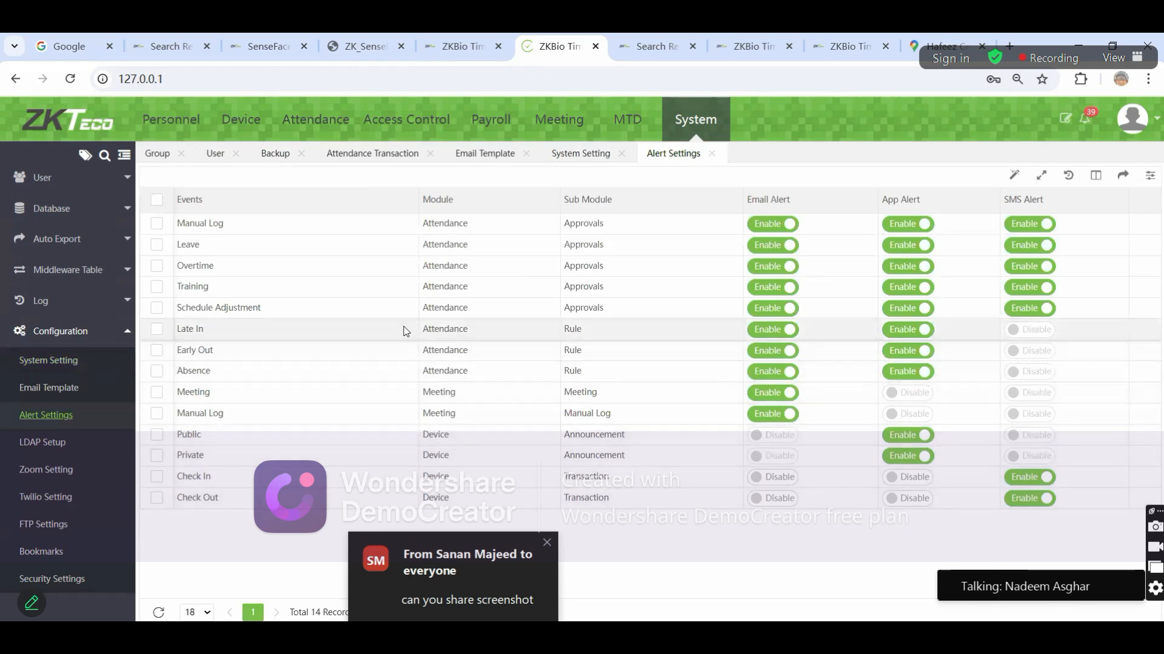
click(772, 477)
click(772, 498)
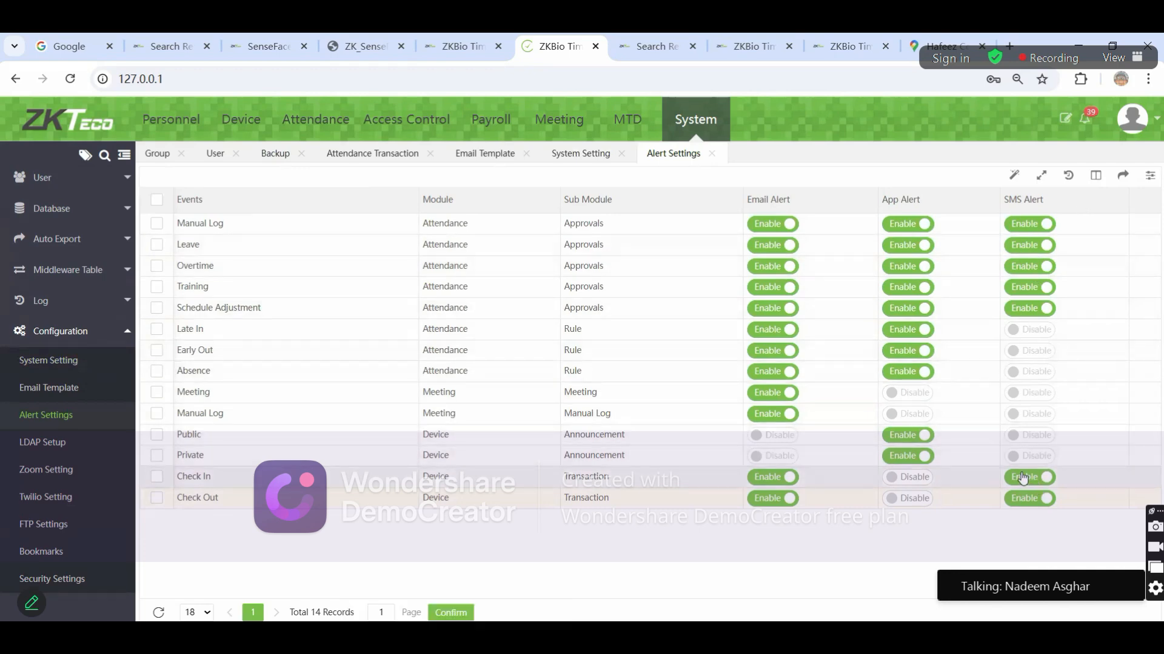
click(42, 504)
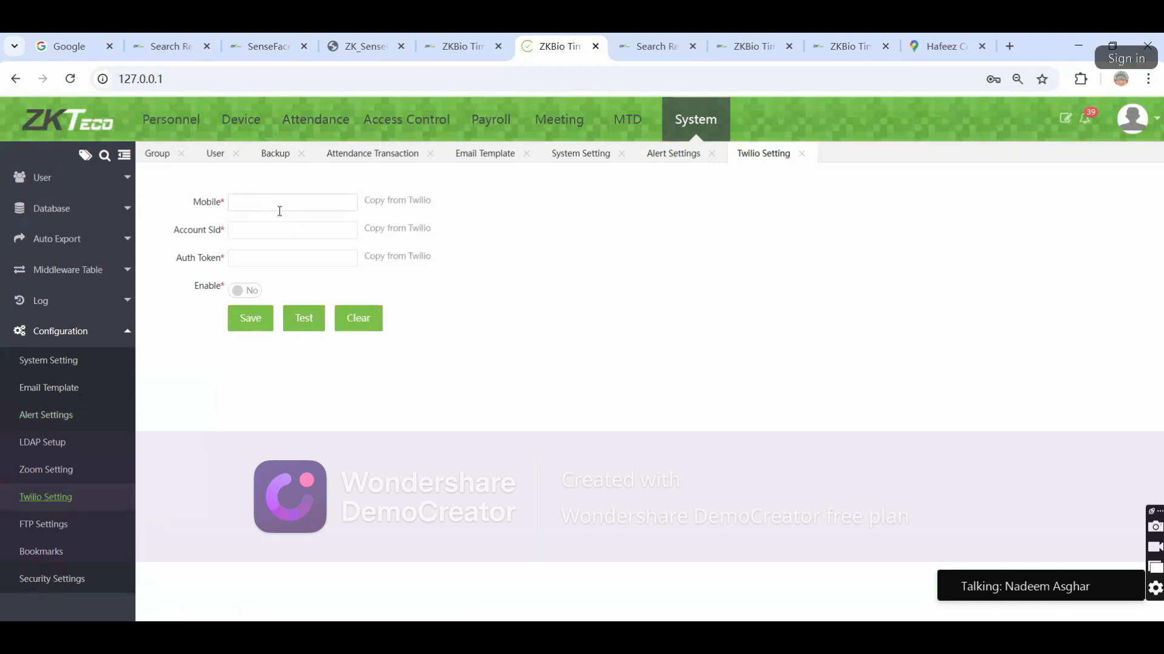
drag(191, 202, 232, 202)
drag(174, 230, 273, 259)
click(273, 260)
click(230, 374)
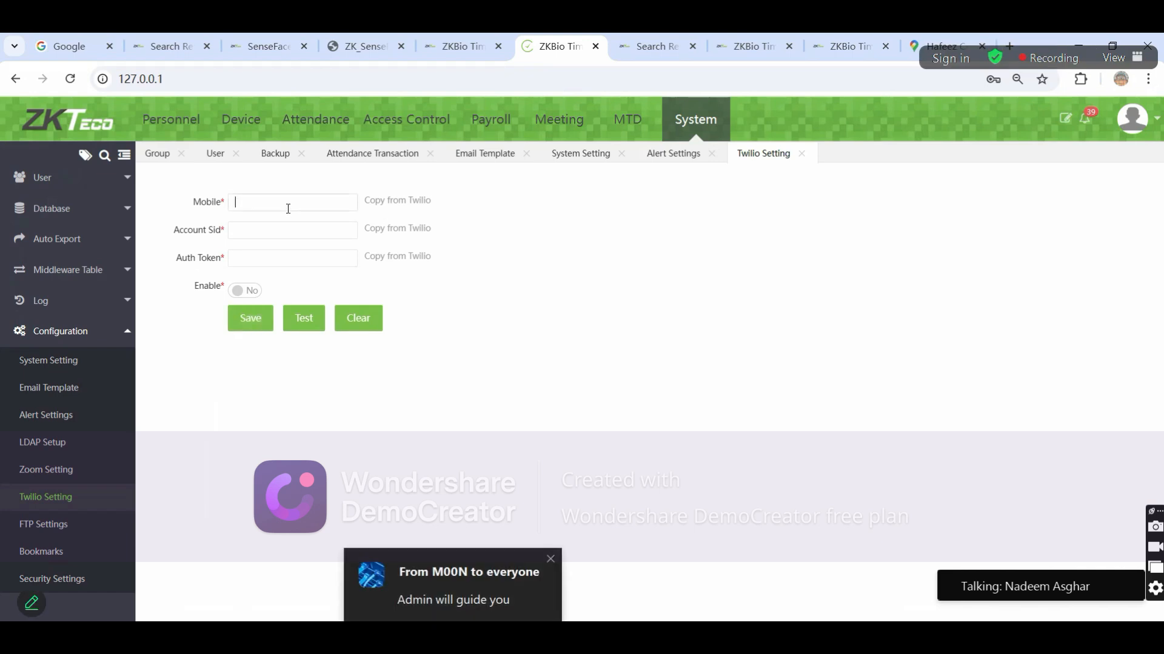
click(277, 258)
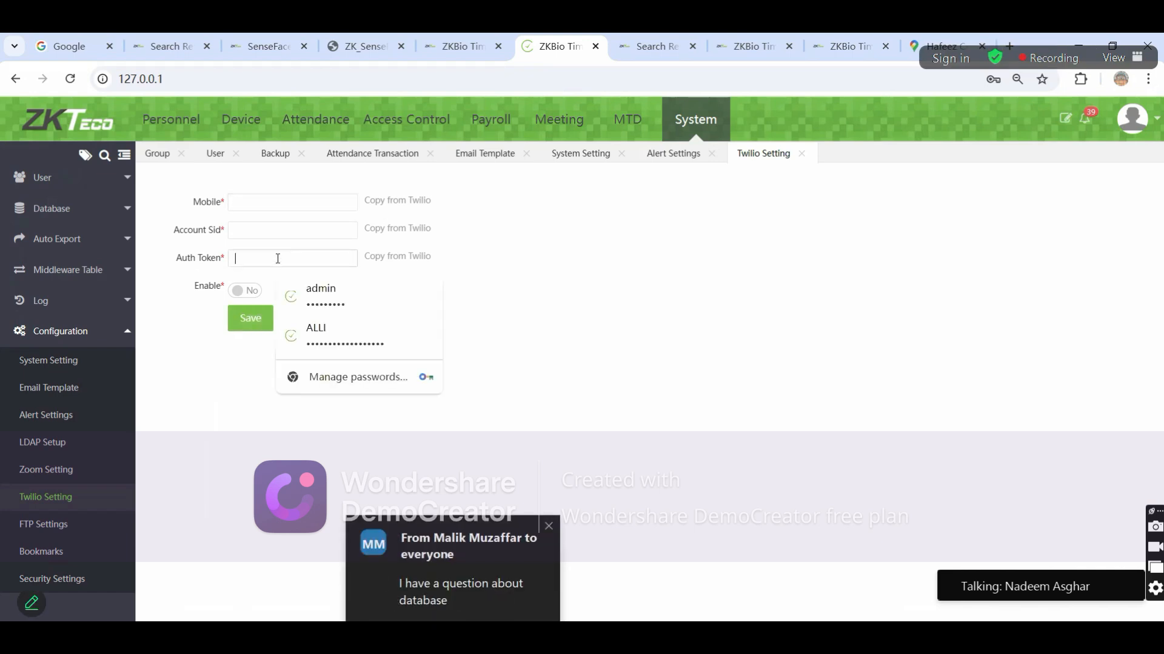
click(600, 338)
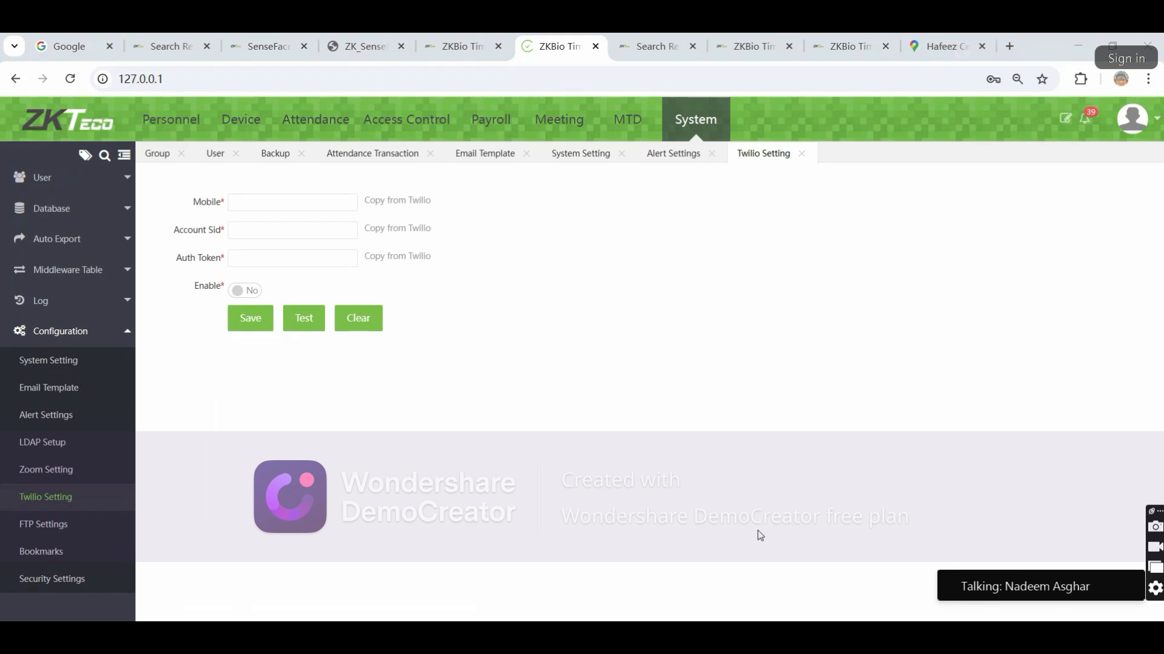
Go to Device > Data > Transaction records and their filter options
click(239, 124)
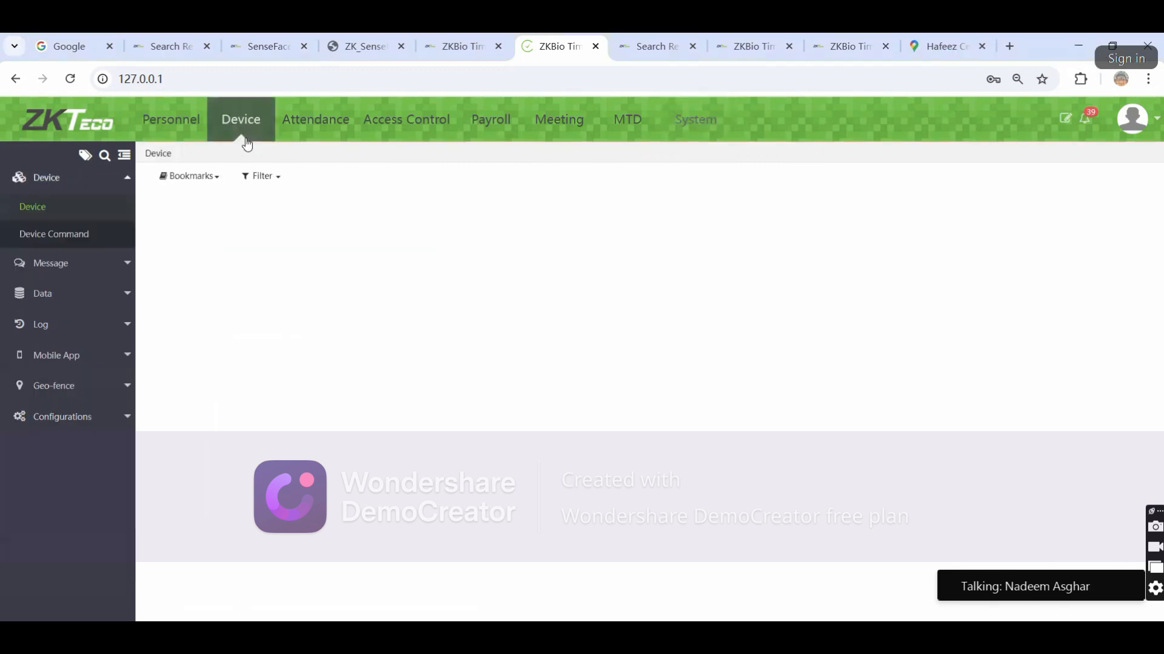
click(36, 326)
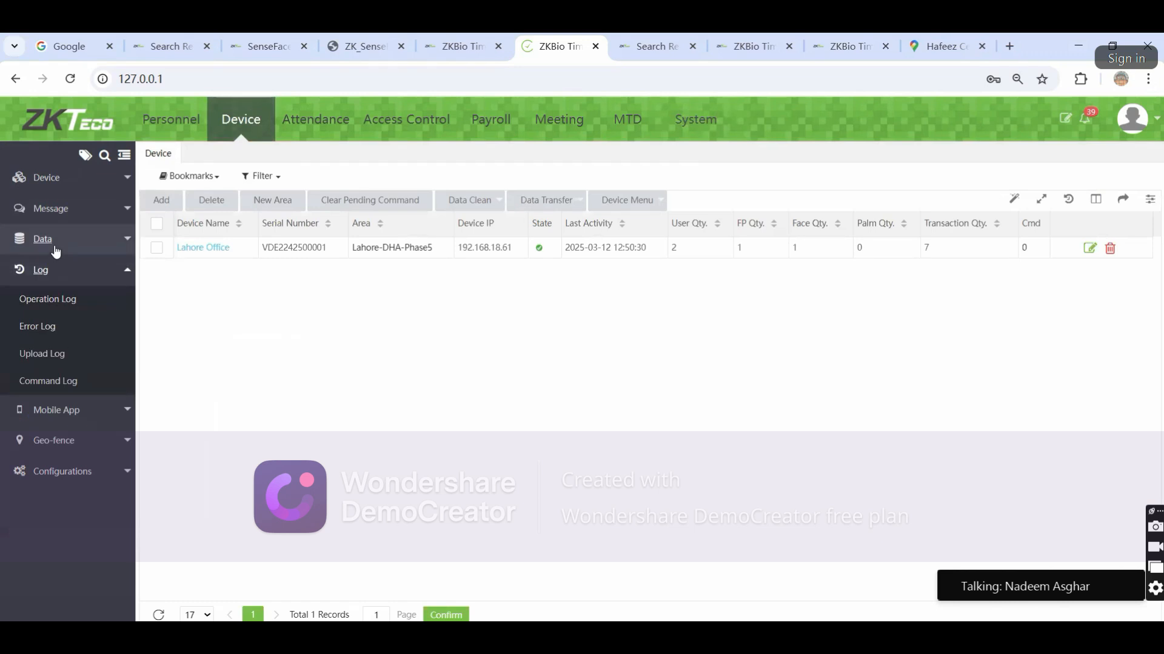
click(41, 238)
click(43, 378)
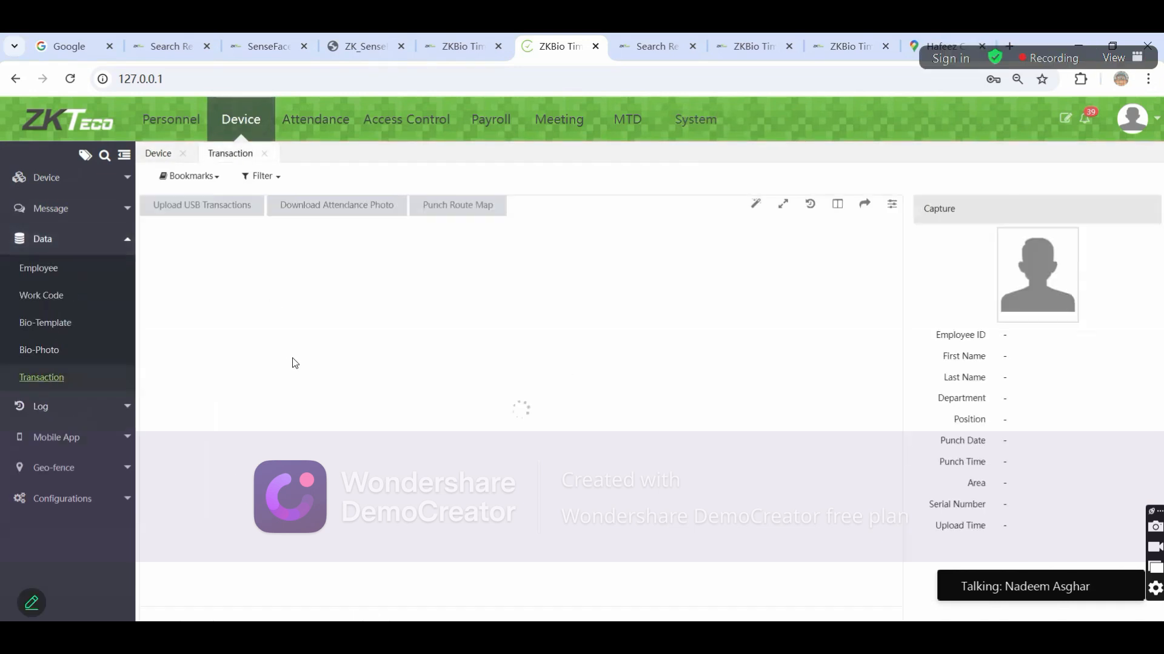
click(674, 503)
Ask in the meeting chat what to do if someone forgets the BioTime superadmin password
click(257, 176)
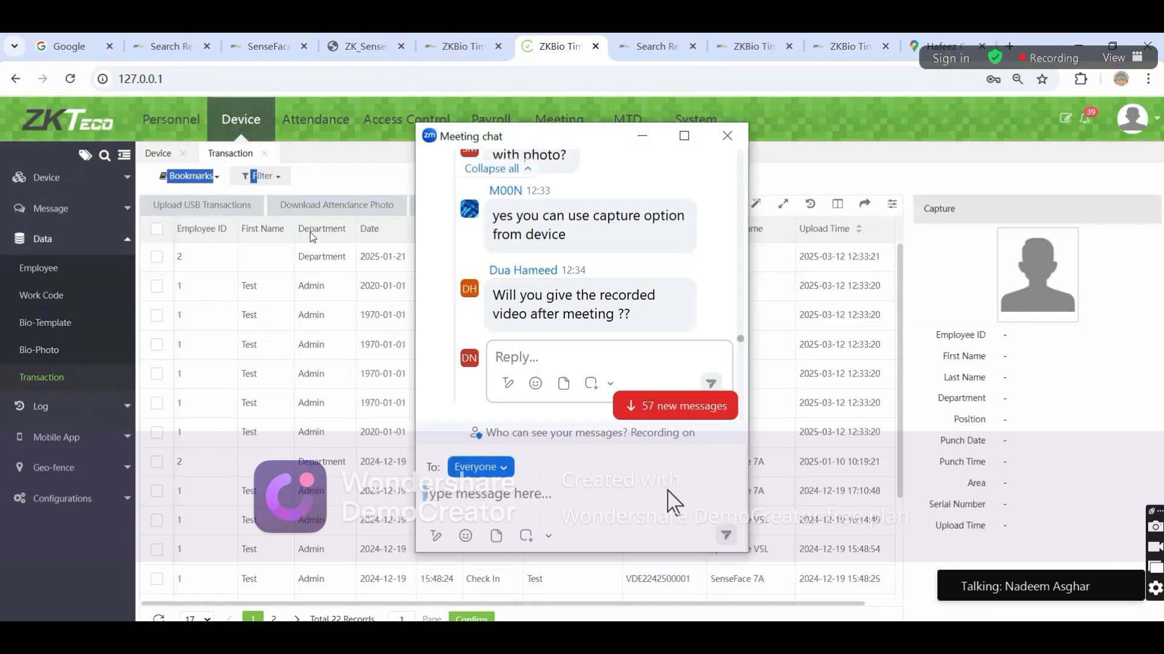
text(if)
mouse_move(341, 227)
text(someone fore)
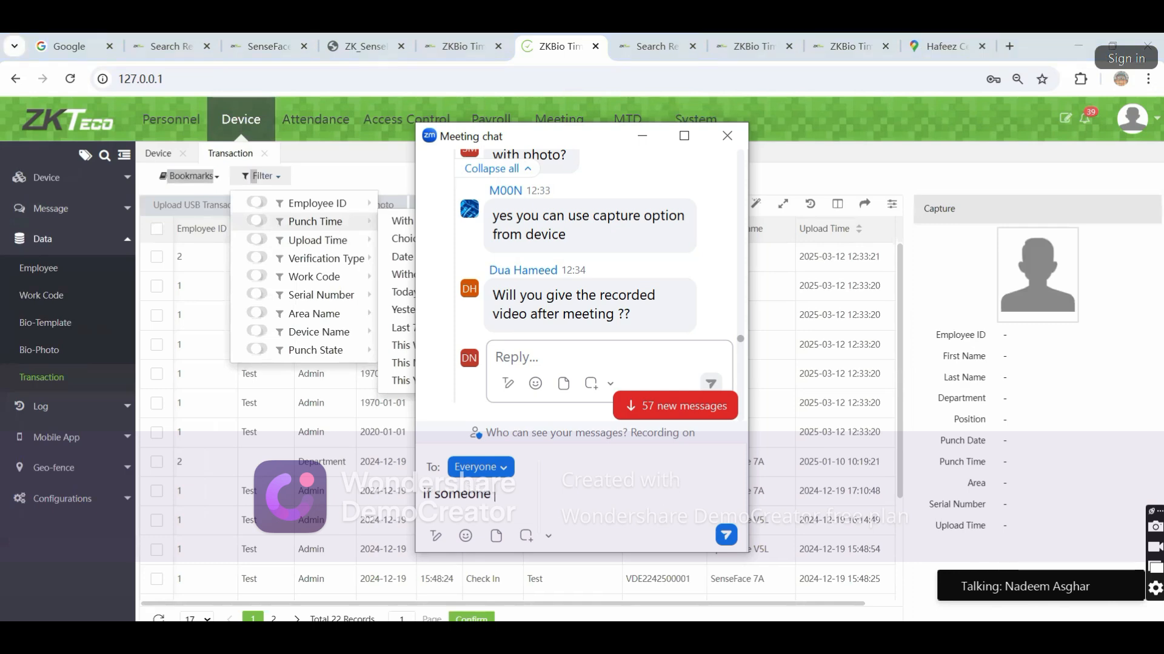
mouse_move(328, 246)
key(BackSpace)
text(ge)
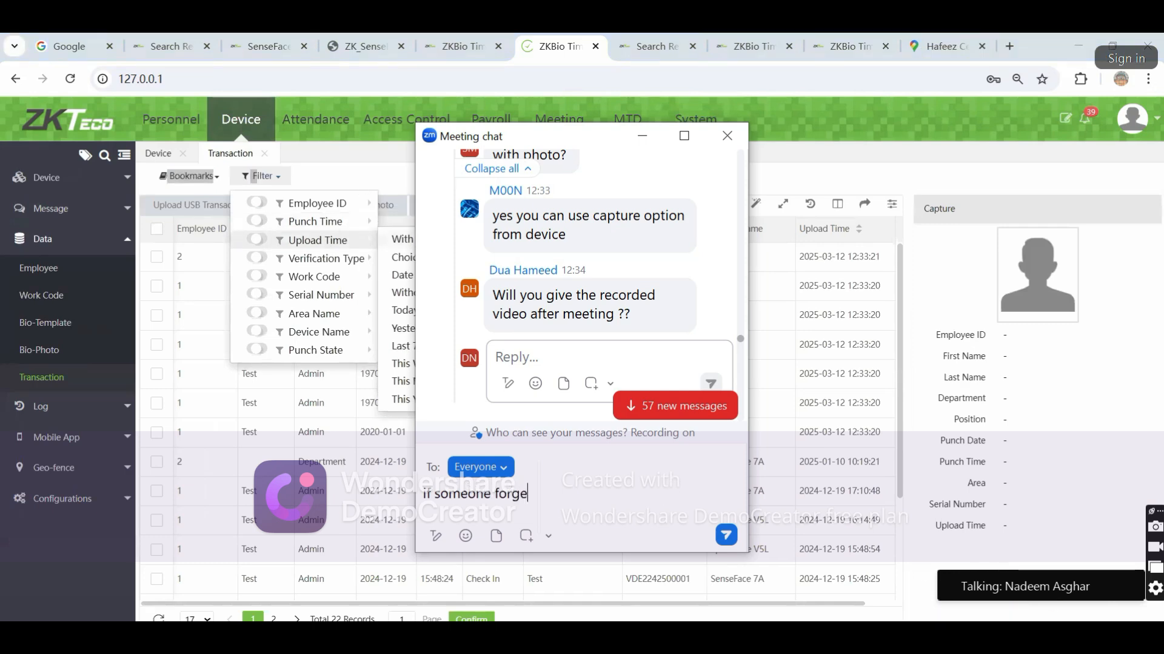
text(t bio)
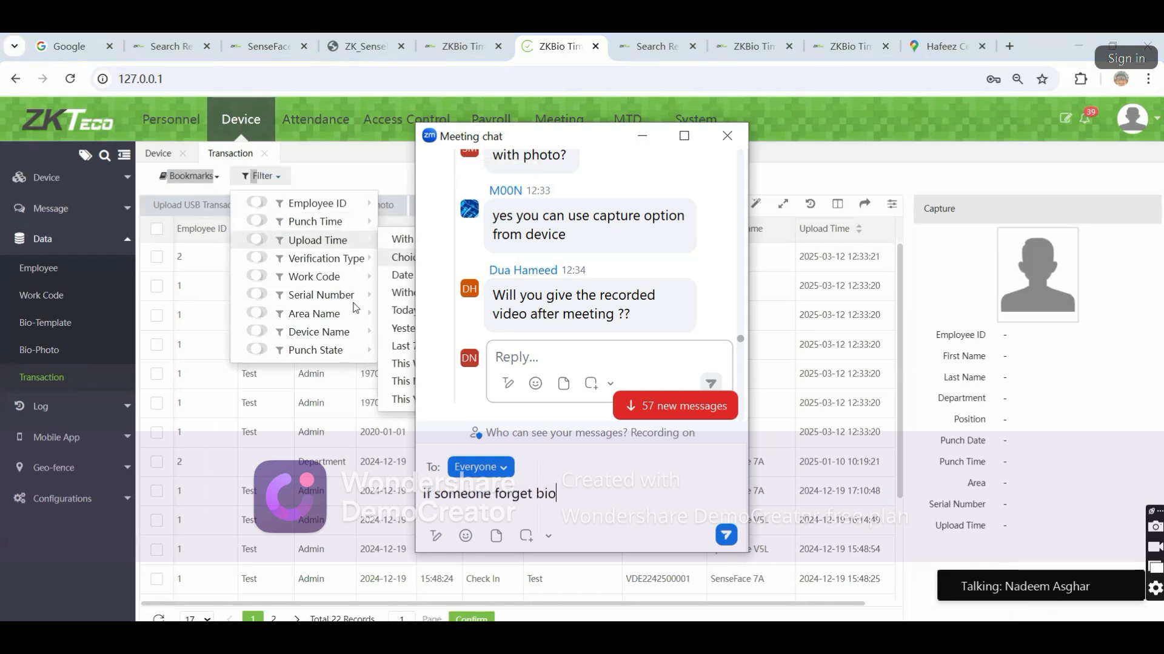
text(time super)
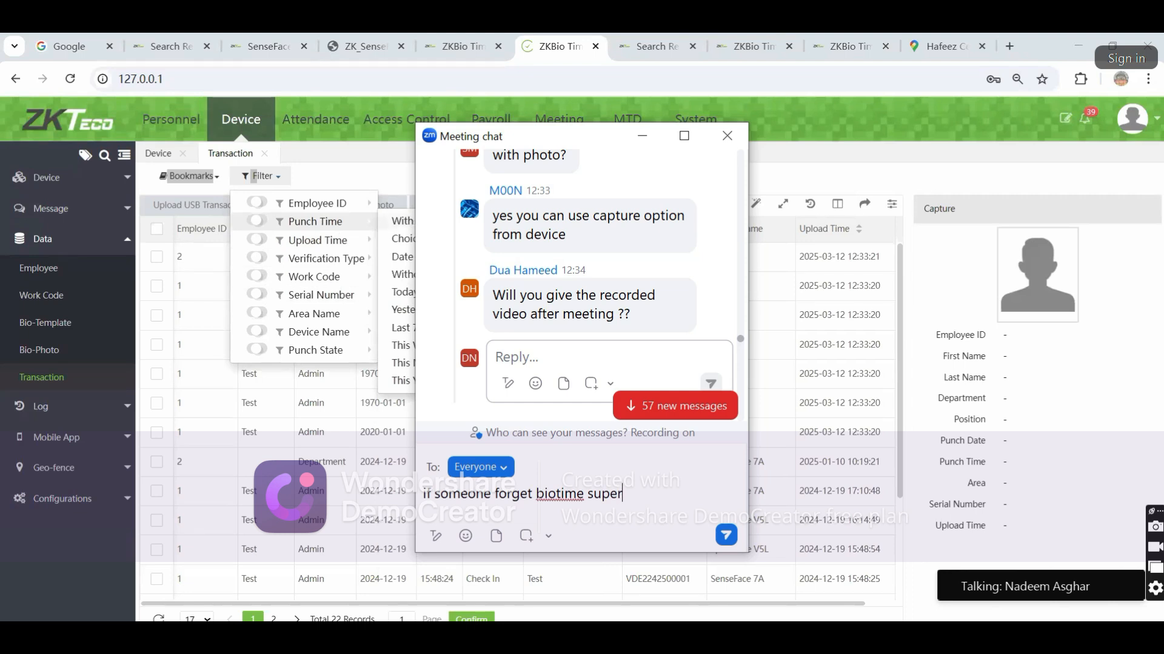
text(admin password)
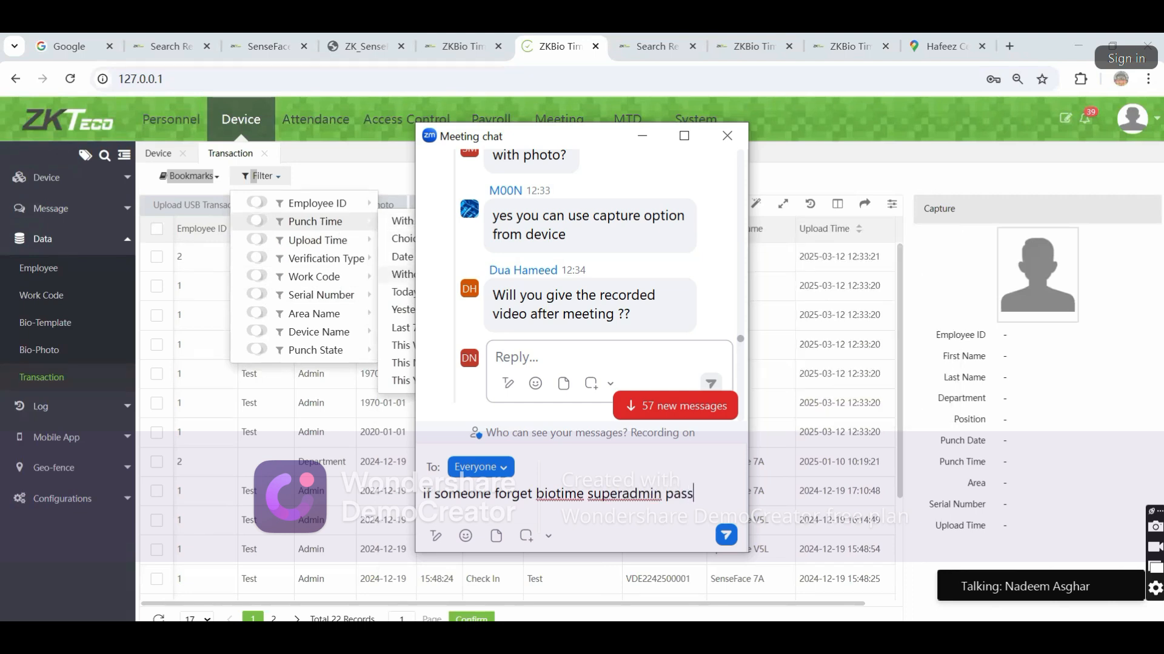
mouse_move(397, 256)
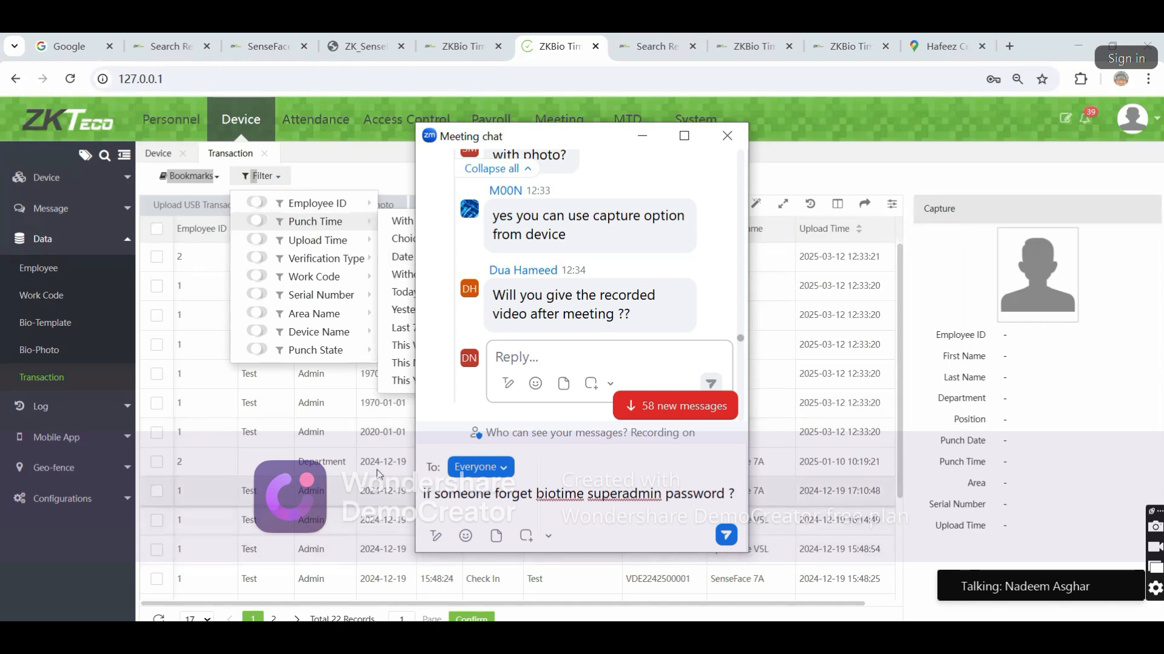
key(Return)
Scroll the table right and select the first transaction, typing further chat replies alongside
text(i)
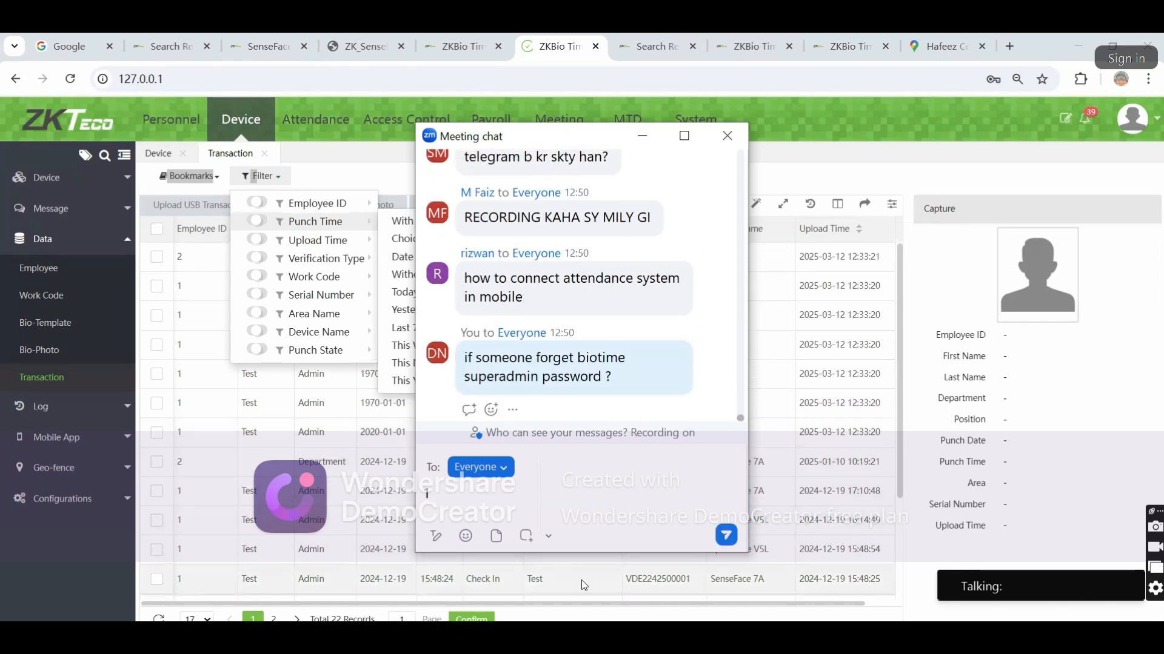
text(27)
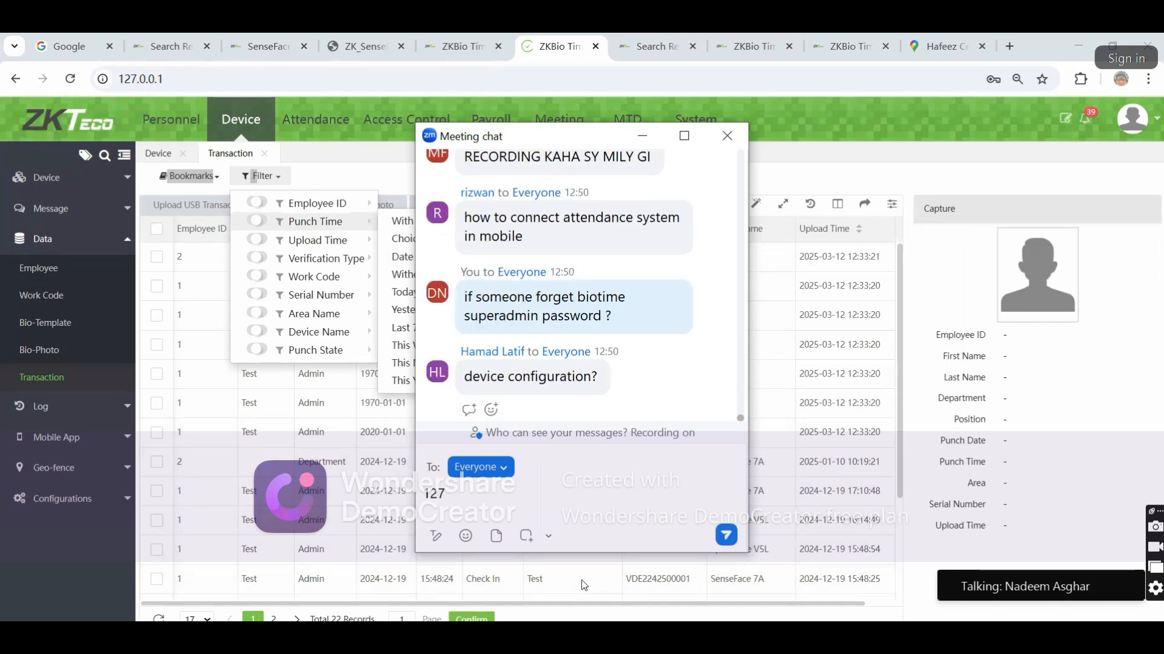
text(.0.0.1)
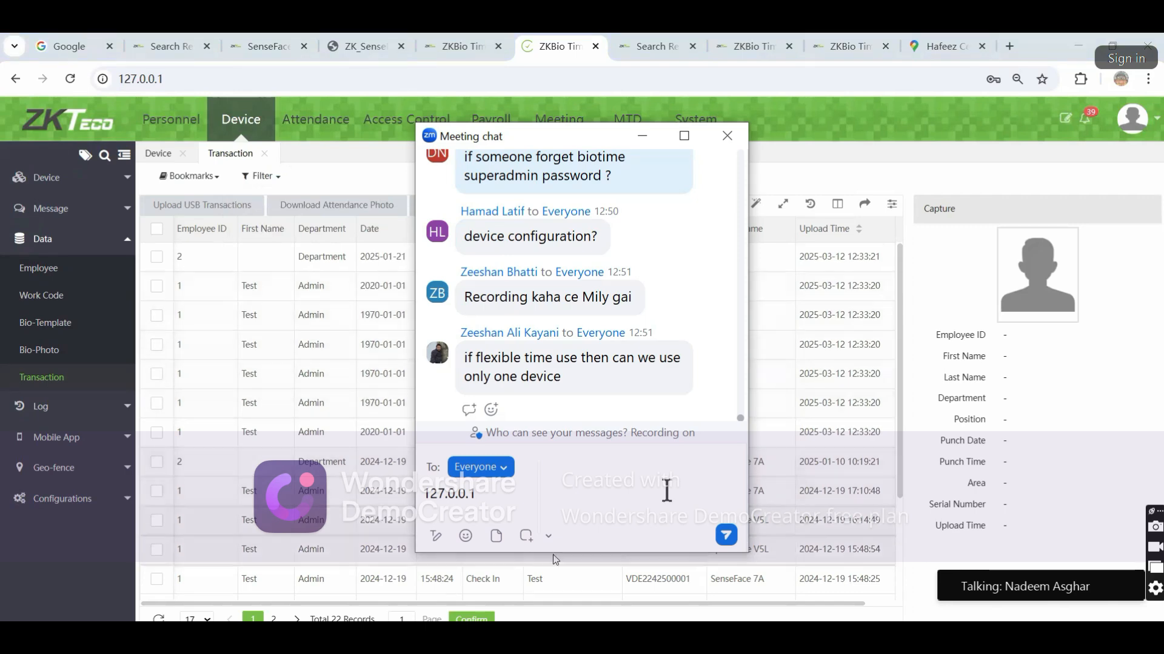
drag(567, 604, 598, 603)
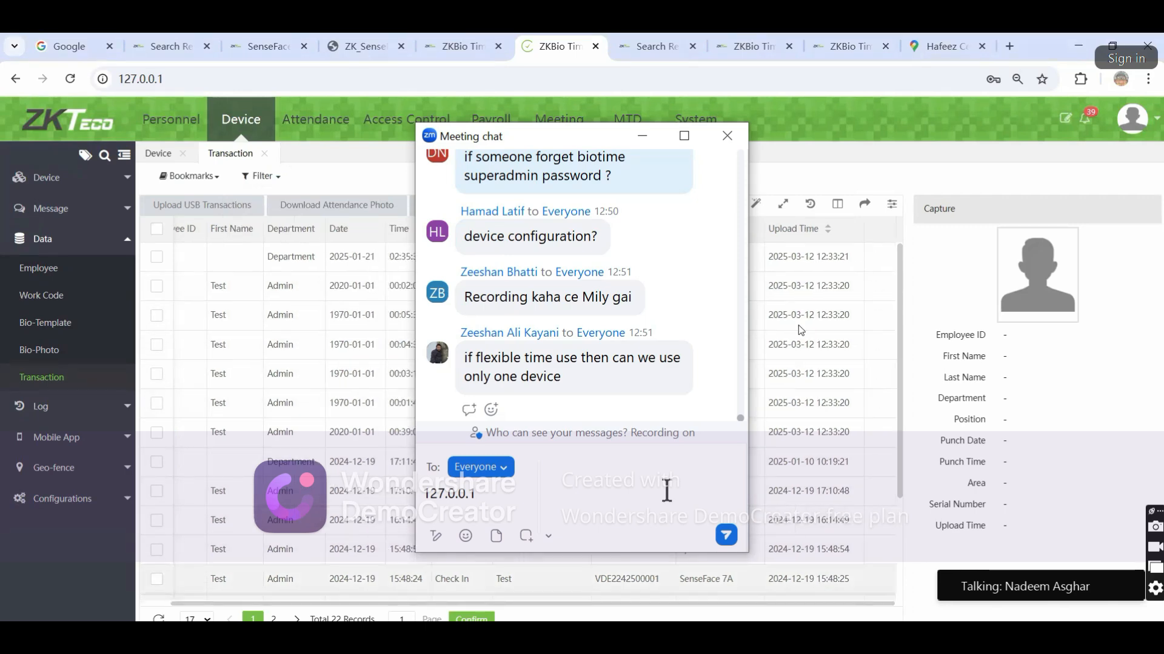
click(877, 256)
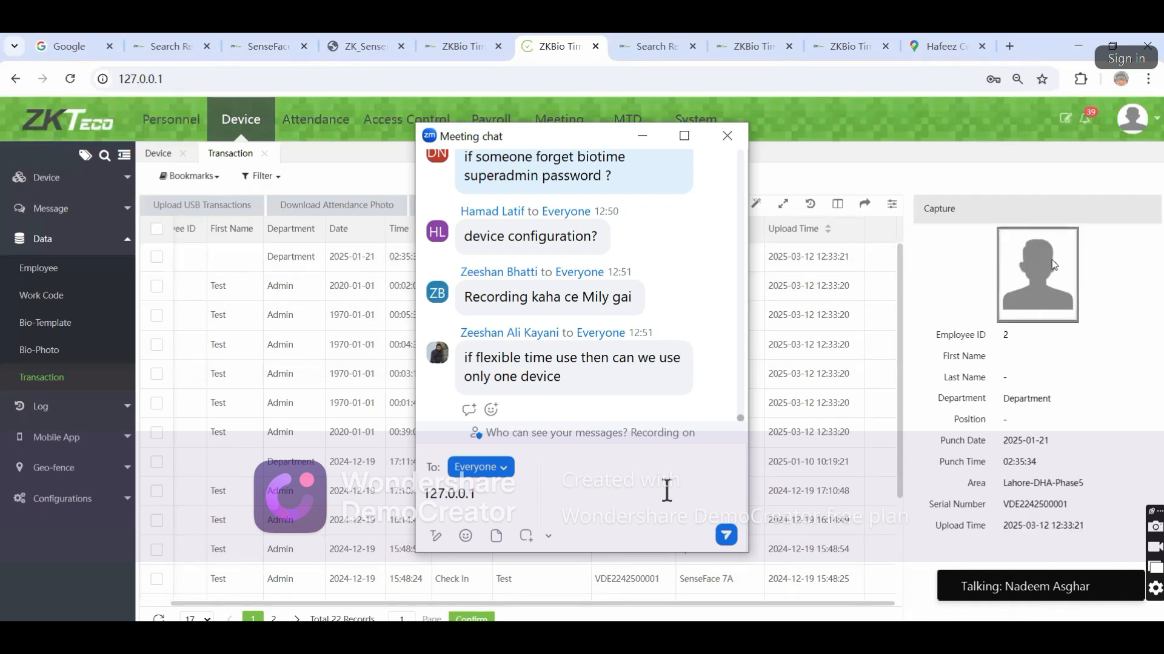
text(enter kar ,)
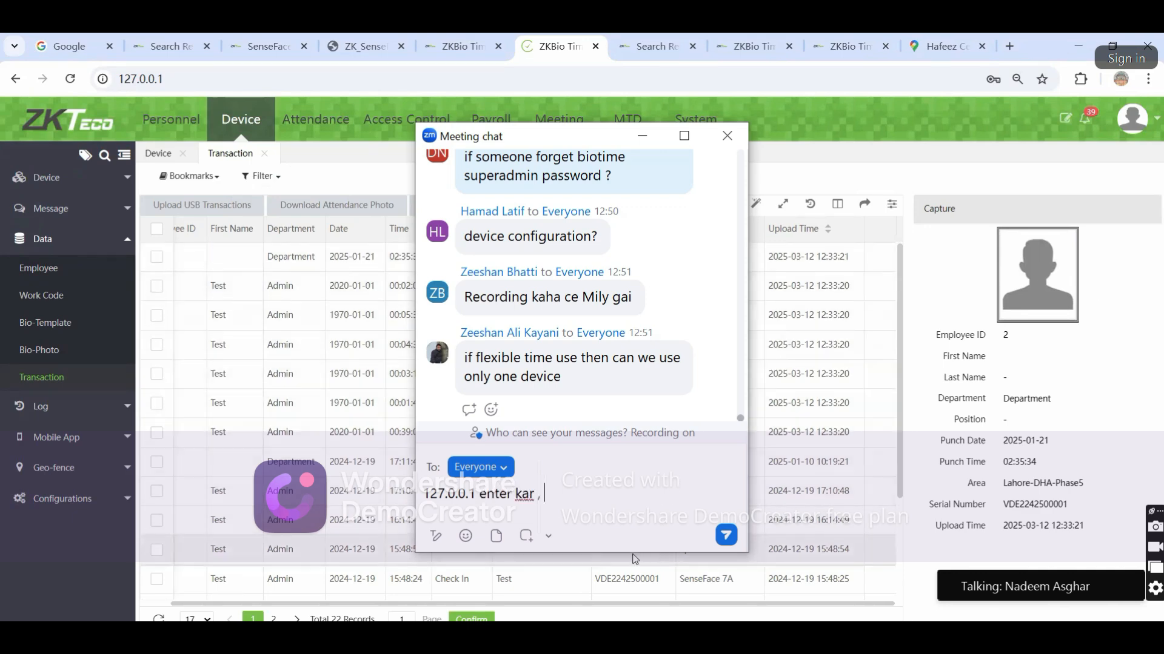
text( user andn pa)
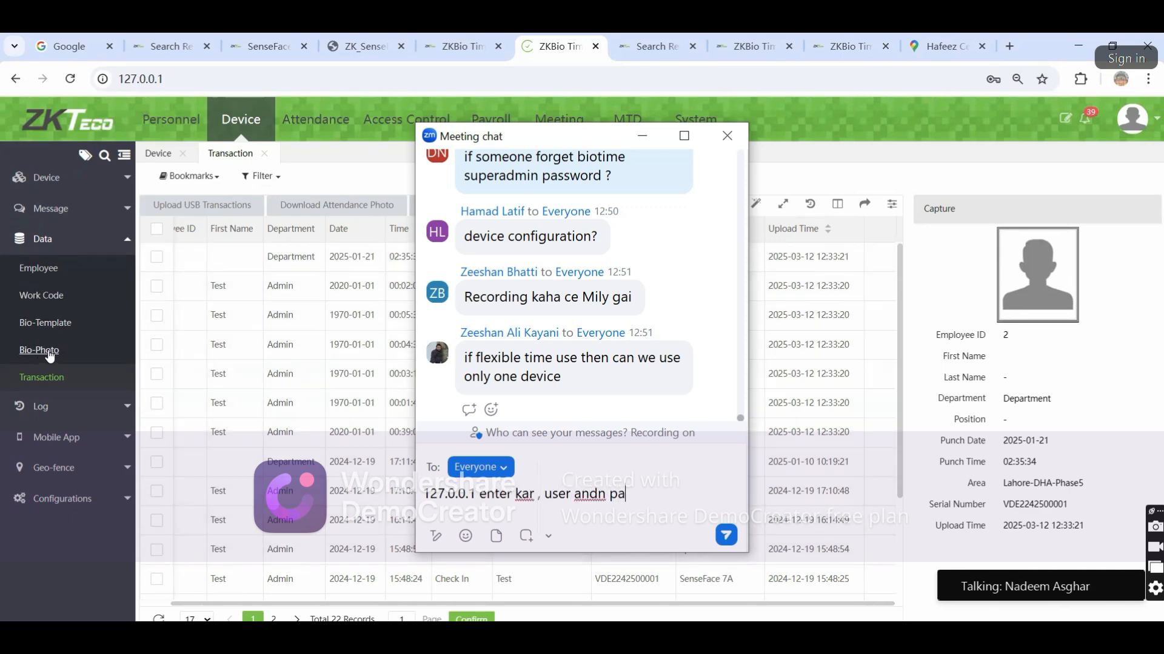
Open the Bio-Photo records and reply 'password bohot jayen ge ?' in the meeting chat
click(38, 350)
key(BackSpace)
key(BackSpace)
key(BackSpace)
text(password)
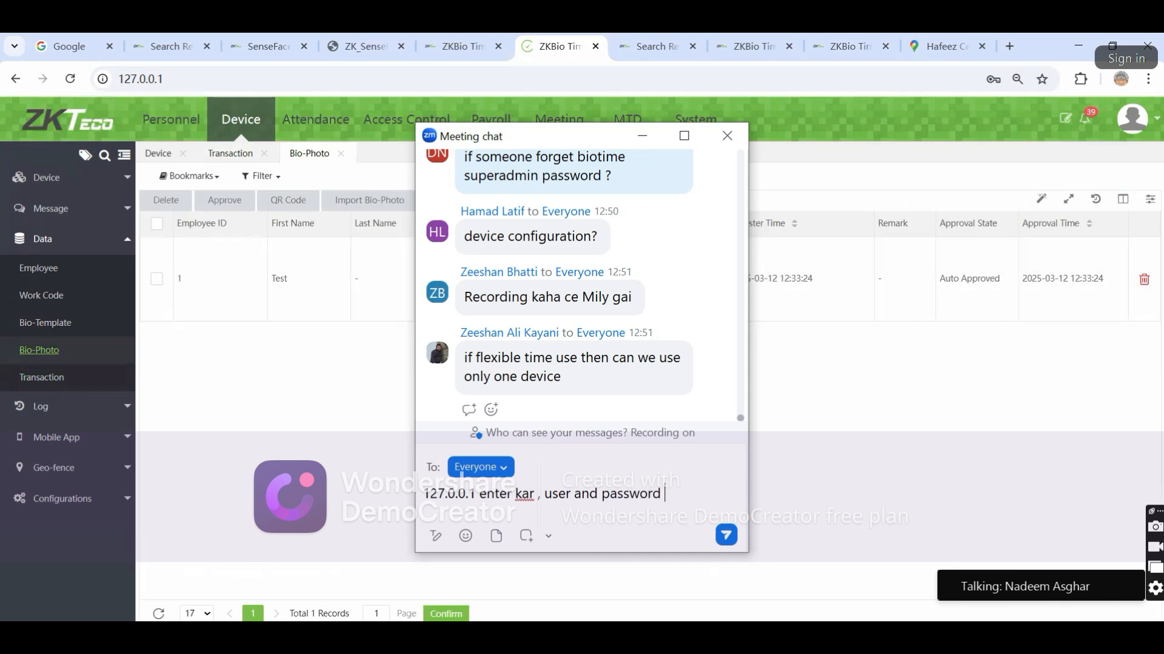
text( bohot jayen ge ?)
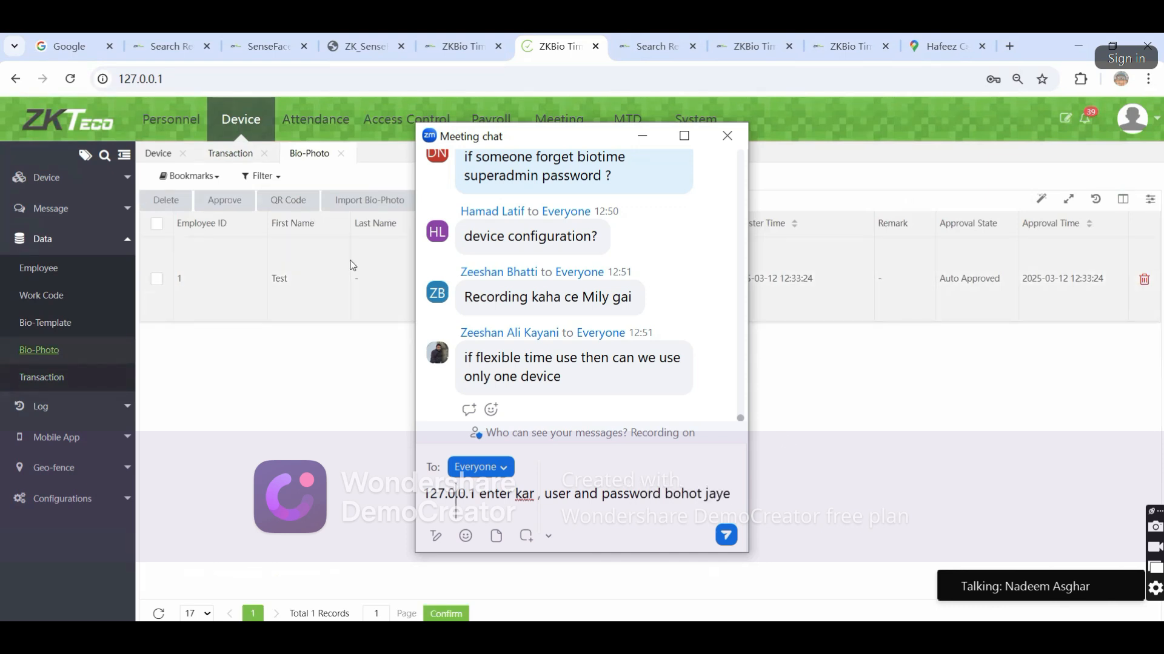
Open the Import Bio-Photo dialog, post 'to kia karen ?' in chat, and move the chat window right
click(378, 212)
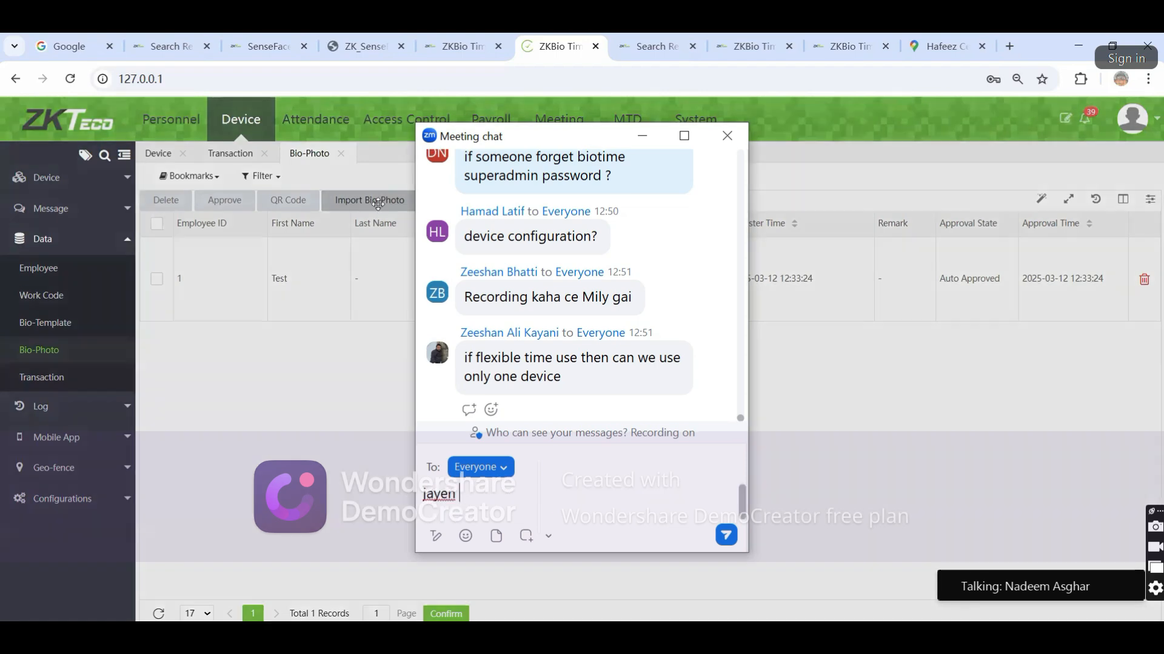
text(to kia)
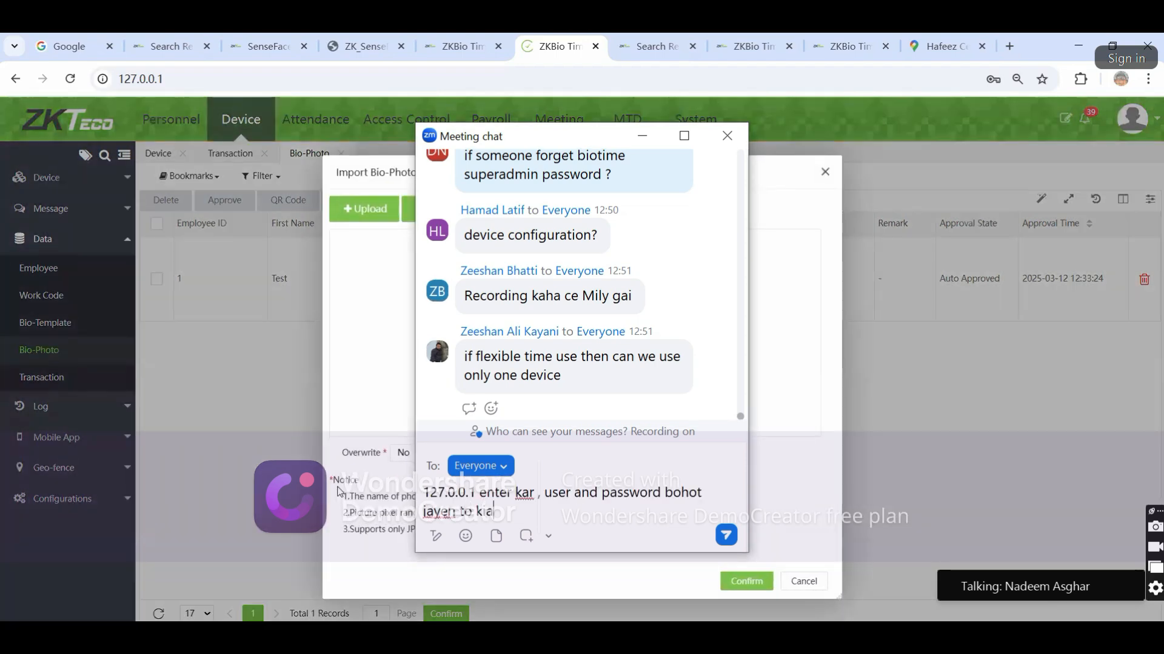
text( karen ?)
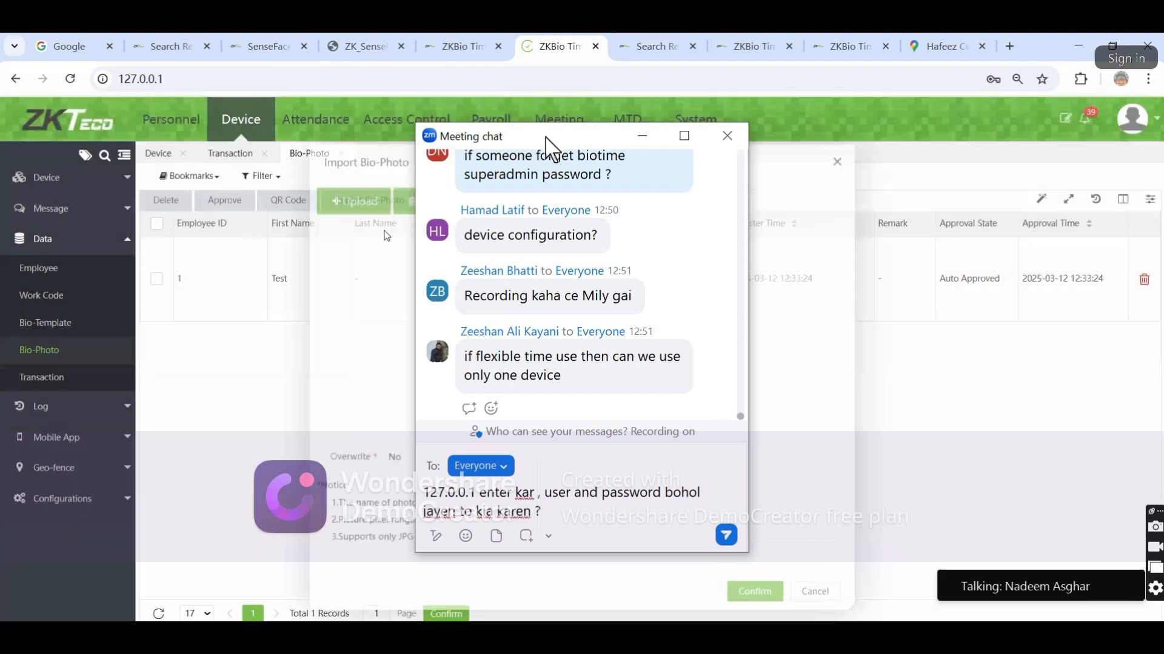
drag(532, 135, 964, 154)
Go to the Personnel module's Employee list
click(184, 140)
click(60, 289)
click(55, 248)
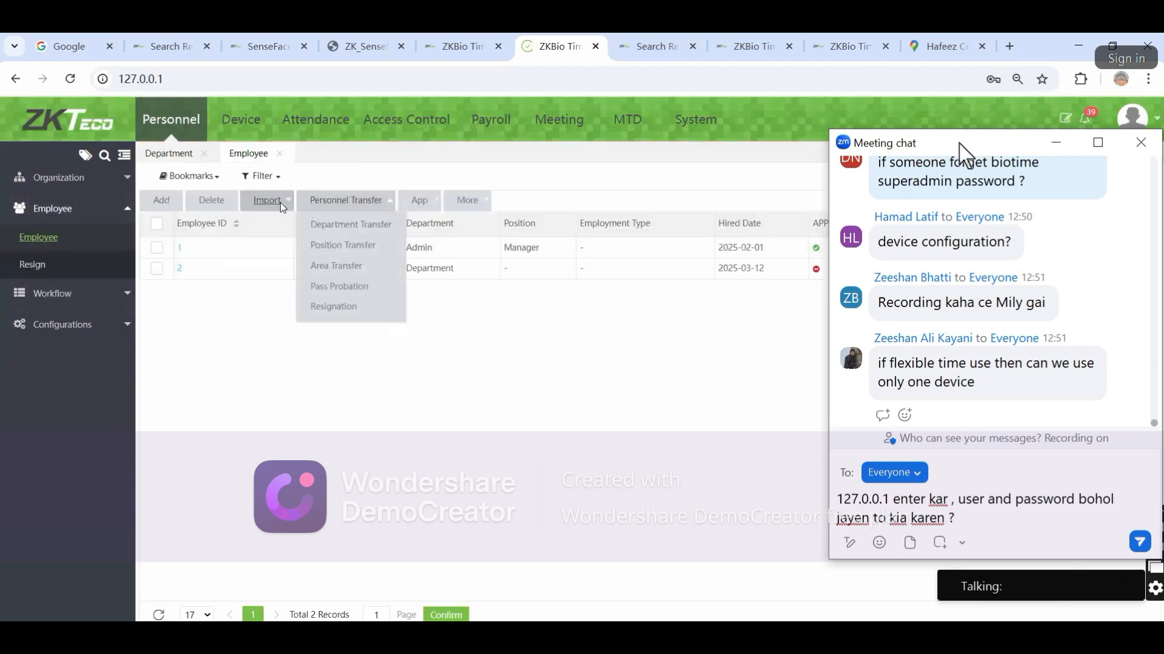
Open the employee document import dialog, send the forgotten-login question in chat, and minimize the chat
mouse_move(281, 205)
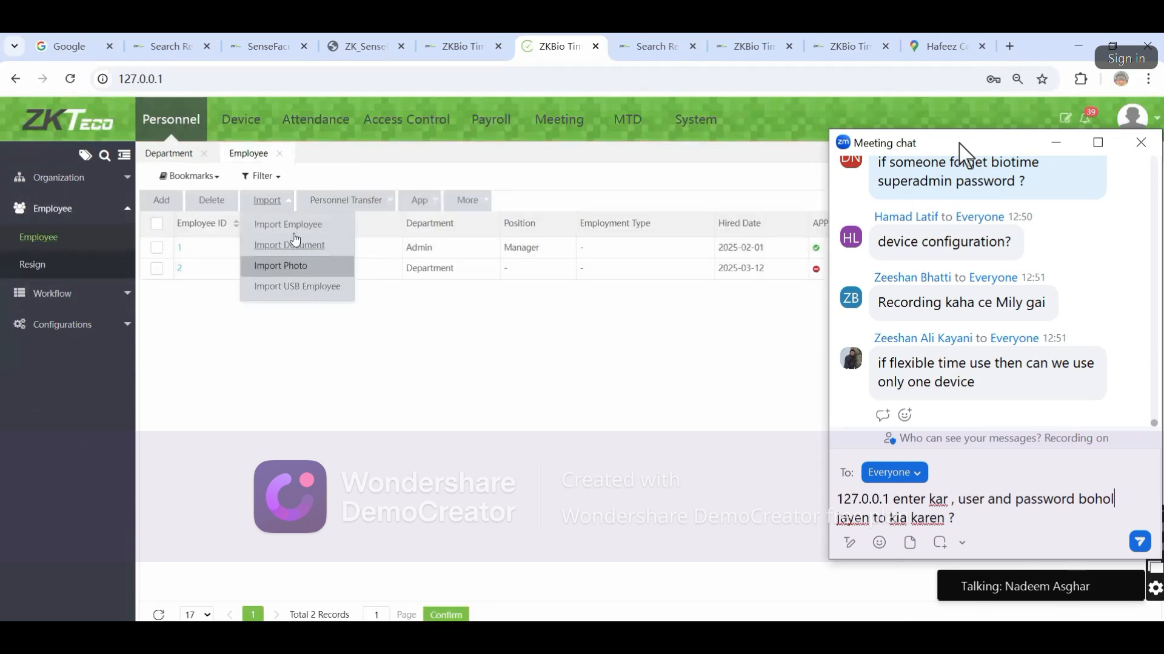
click(299, 246)
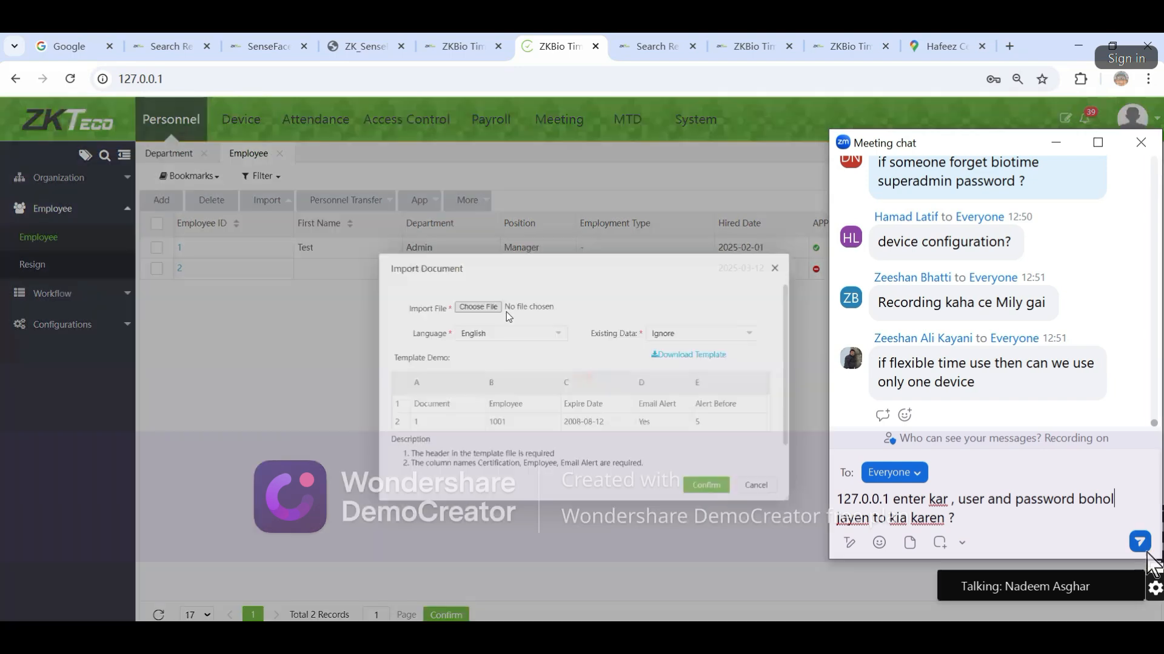
click(1140, 541)
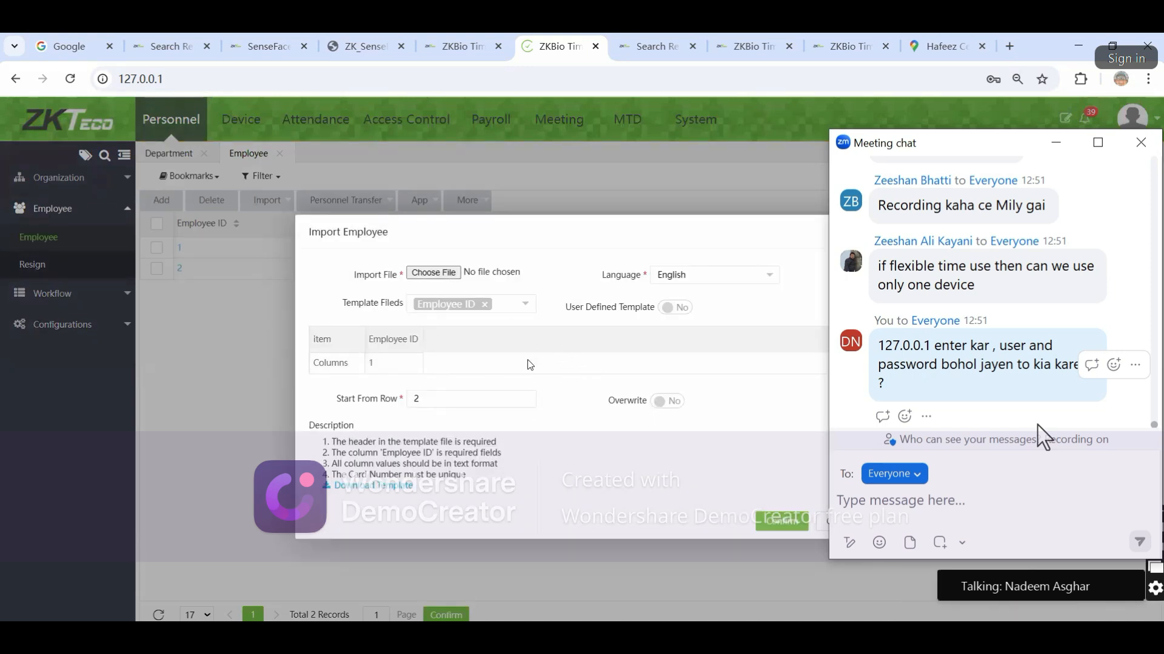
click(1058, 144)
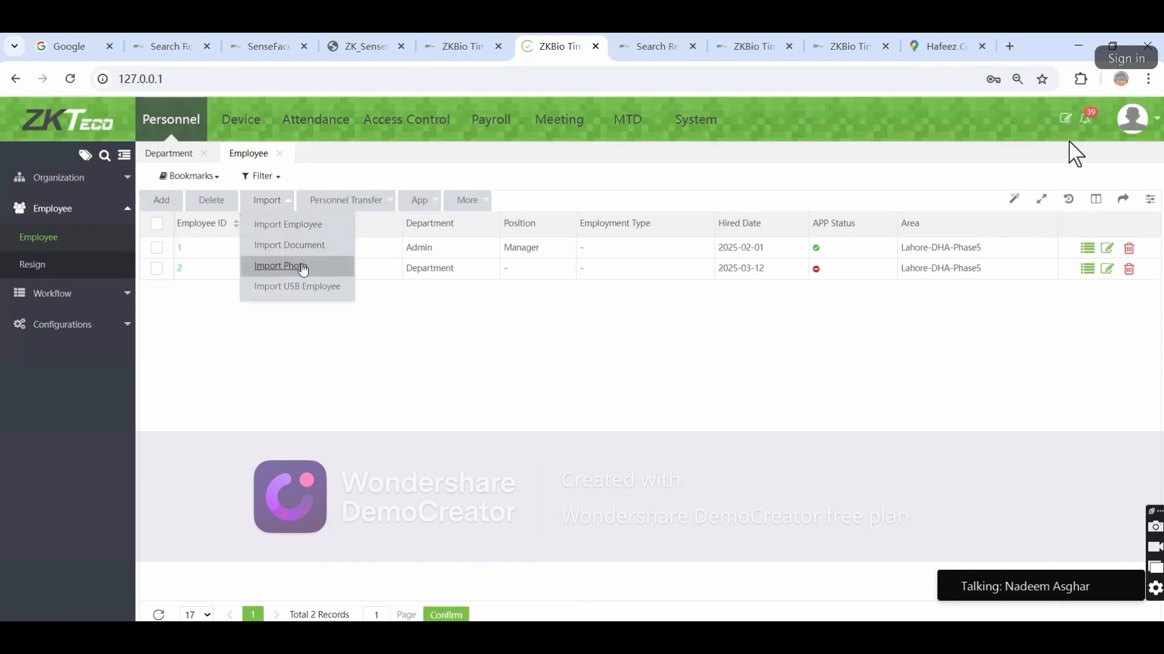
Go to Device > Data > Bio-Photo, then open and close the Import Bio-Photo dialog
click(260, 124)
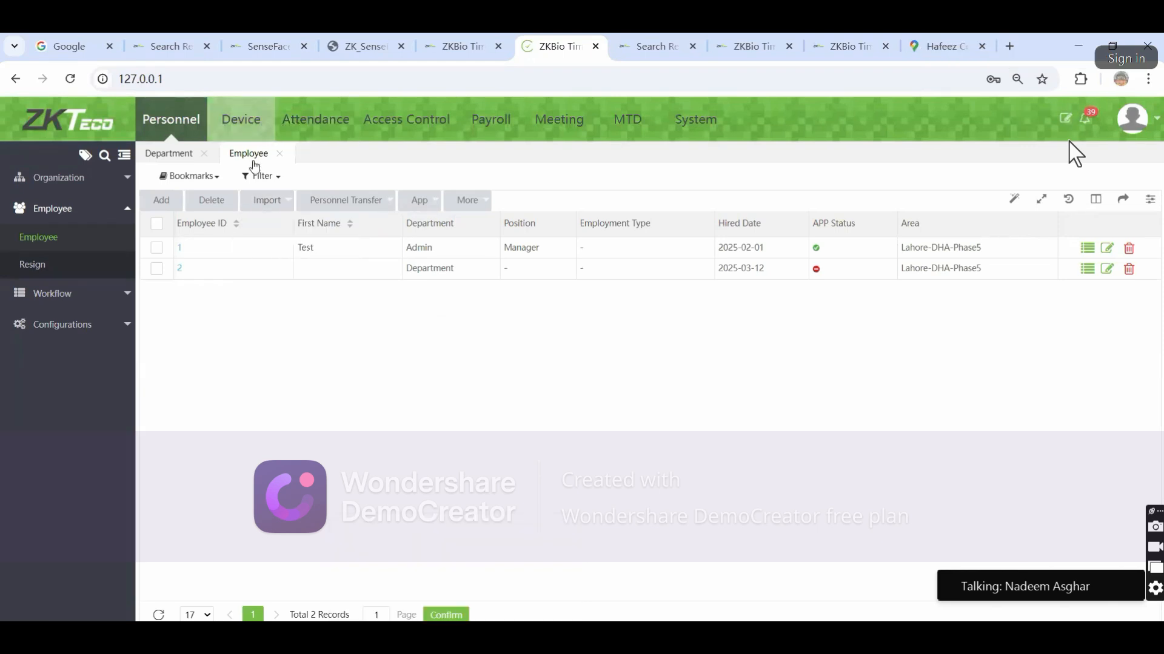
click(61, 297)
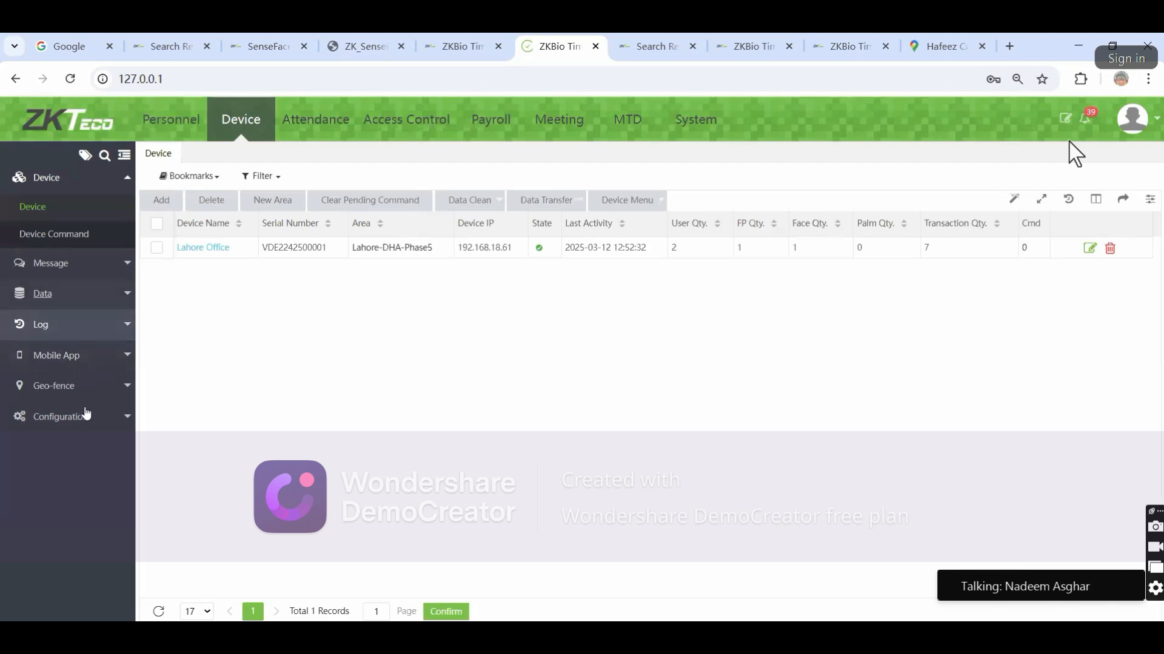
click(39, 350)
click(376, 199)
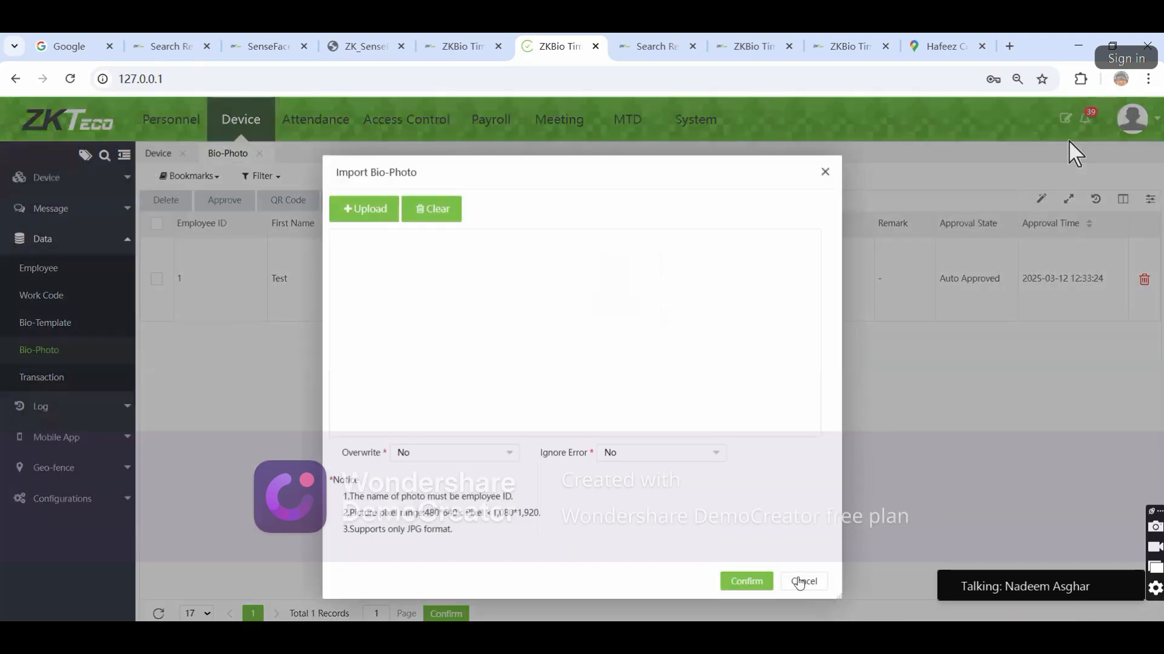
click(798, 582)
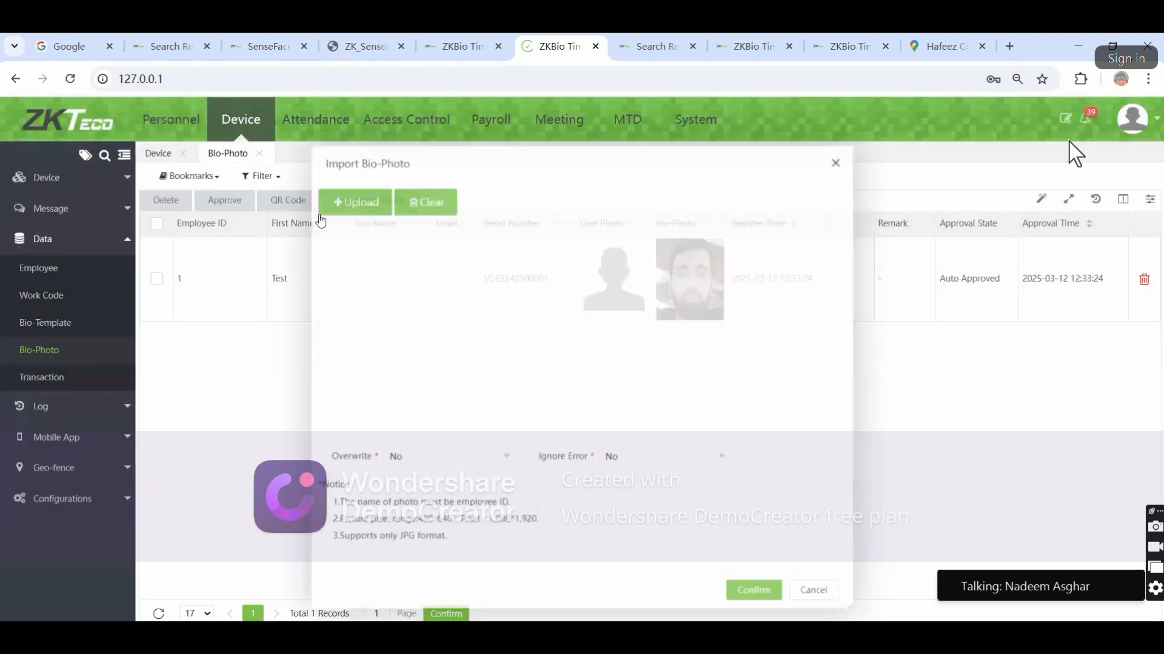
Show the bio-photo collection QR code, close it, and bring the meeting chat back up
click(288, 200)
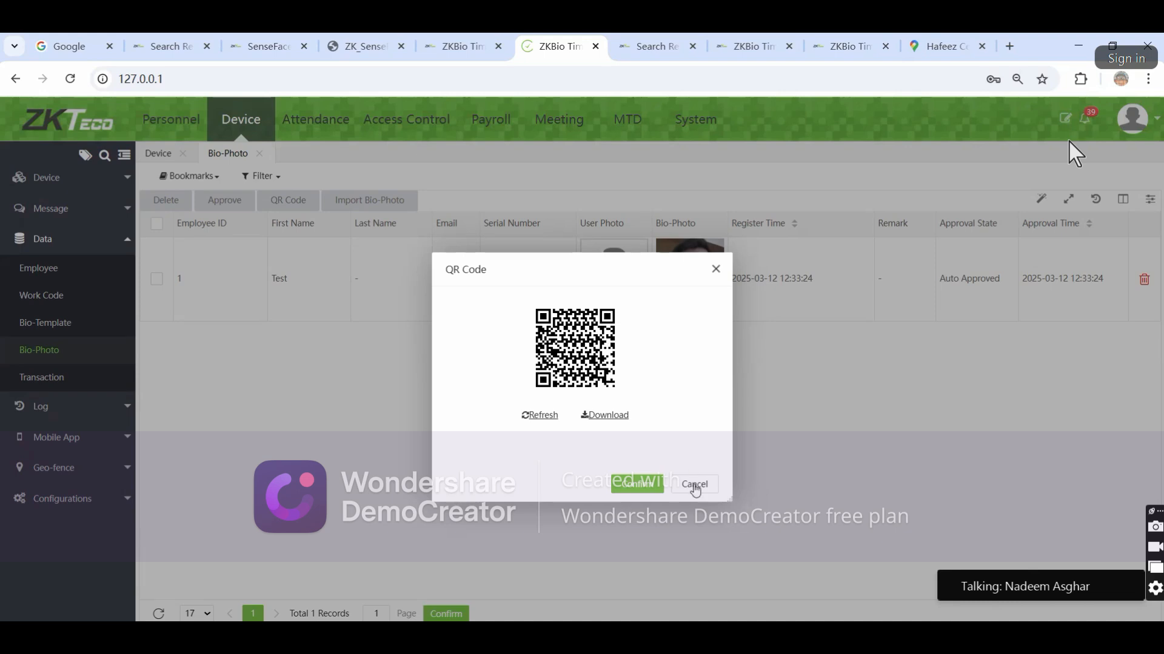
click(692, 483)
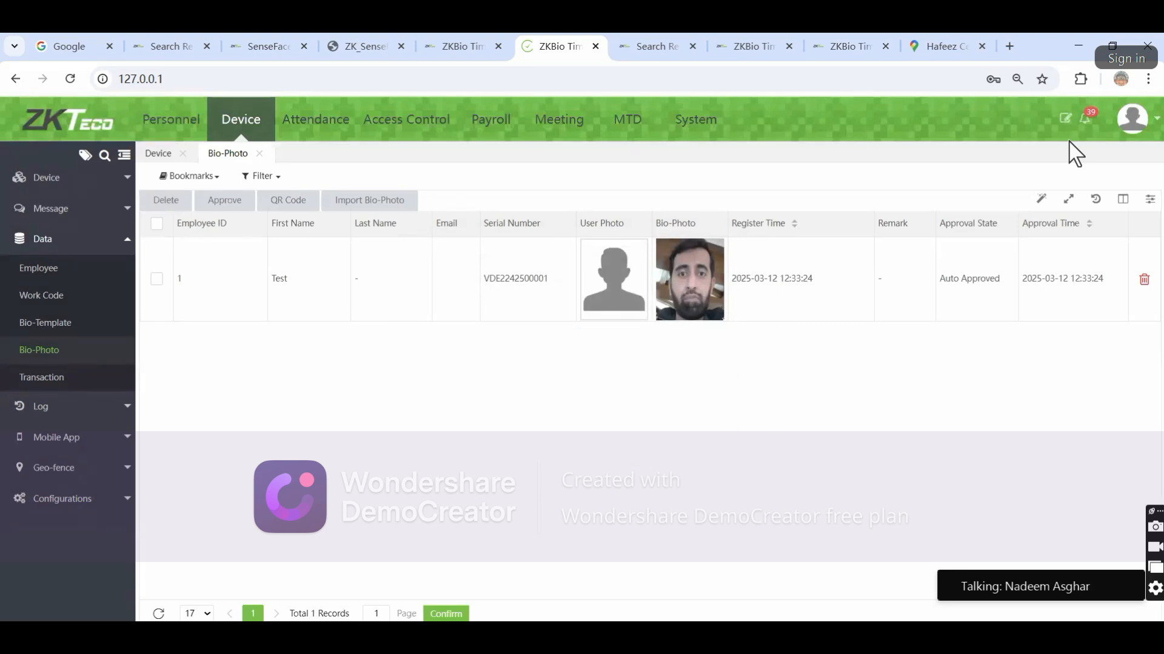
click(727, 596)
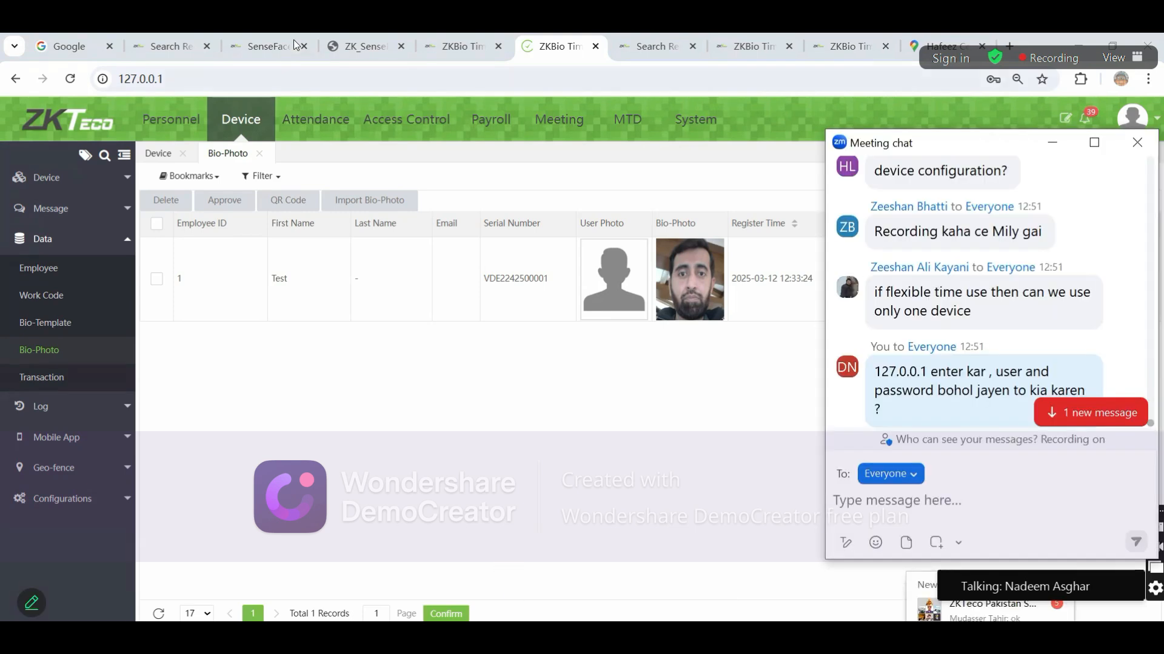
Check the SenseFace browser tabs, read the newest chat messages, and close the chat window
click(260, 47)
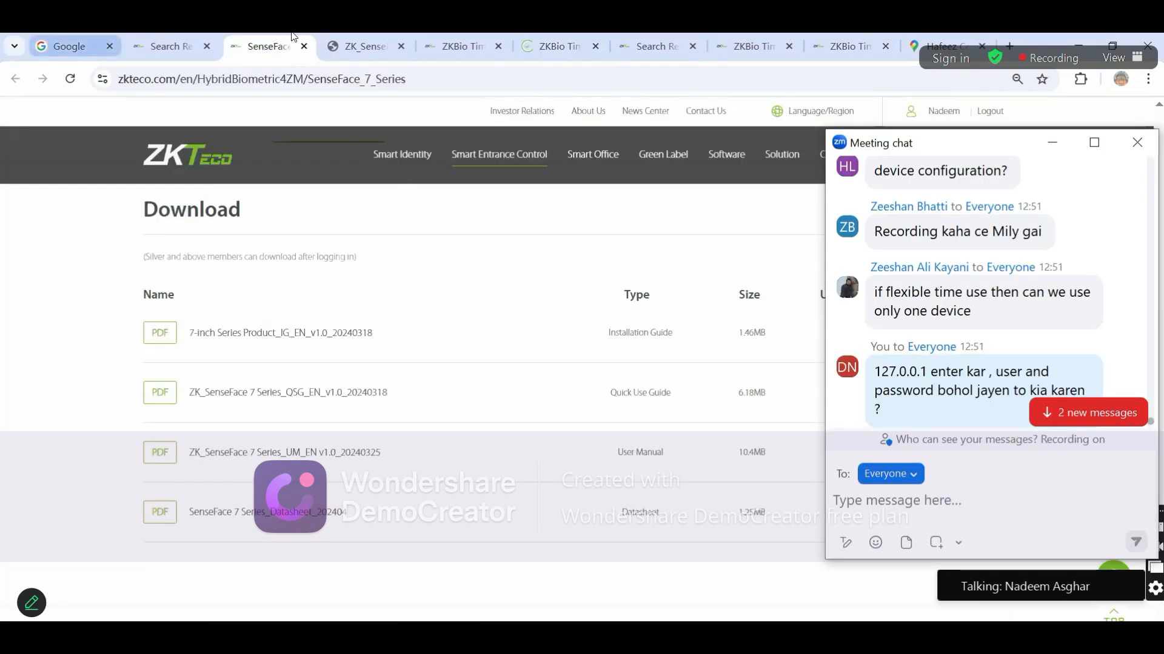
click(169, 47)
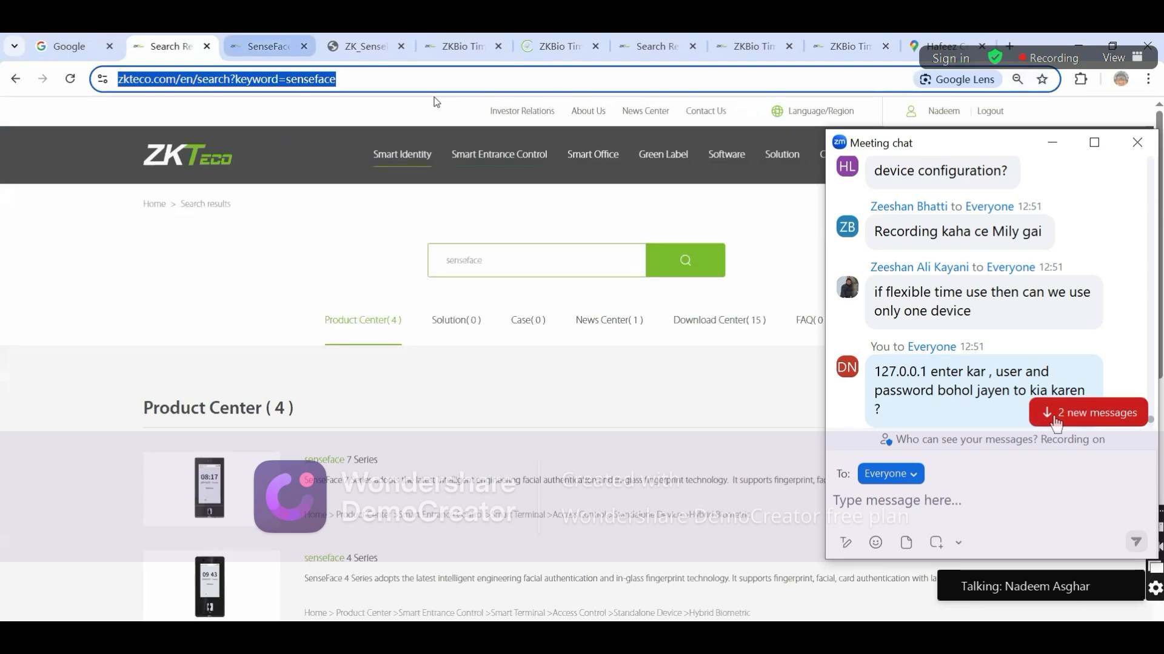
click(1056, 418)
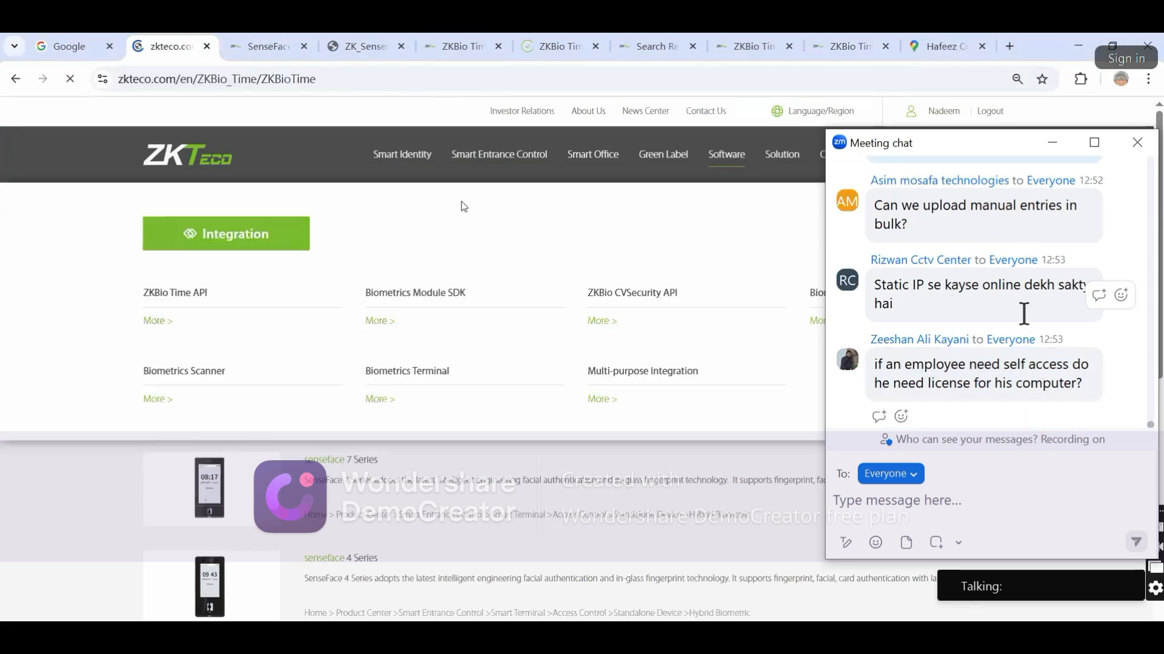
scroll(1023, 313, up, 3)
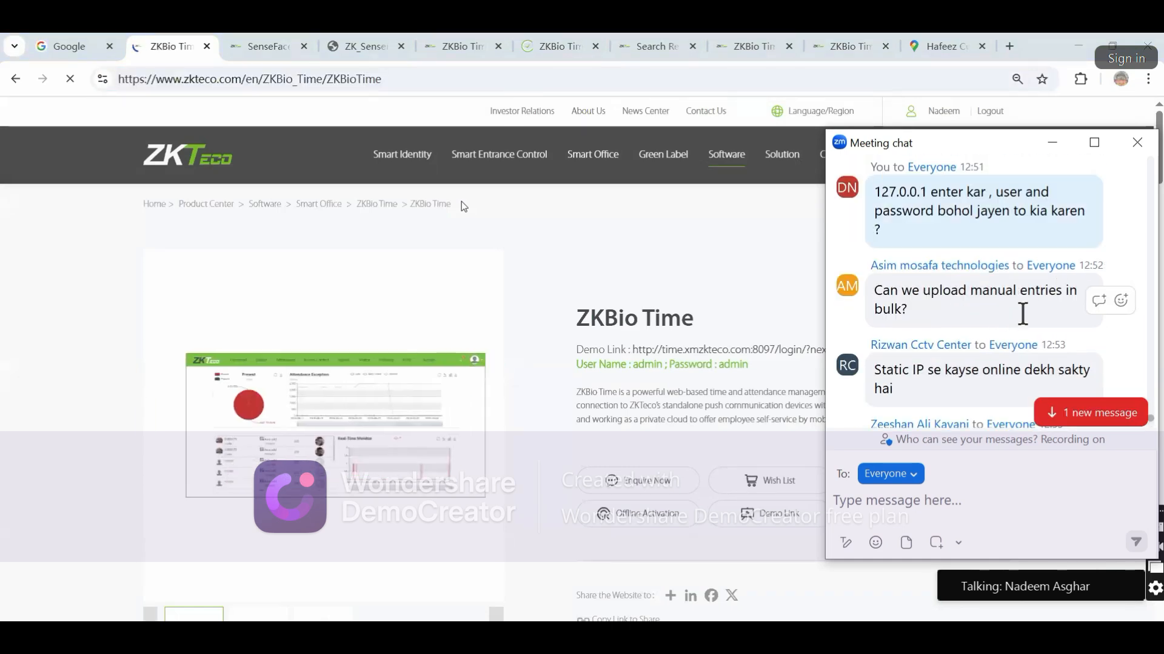
scroll(1023, 313, down, 2)
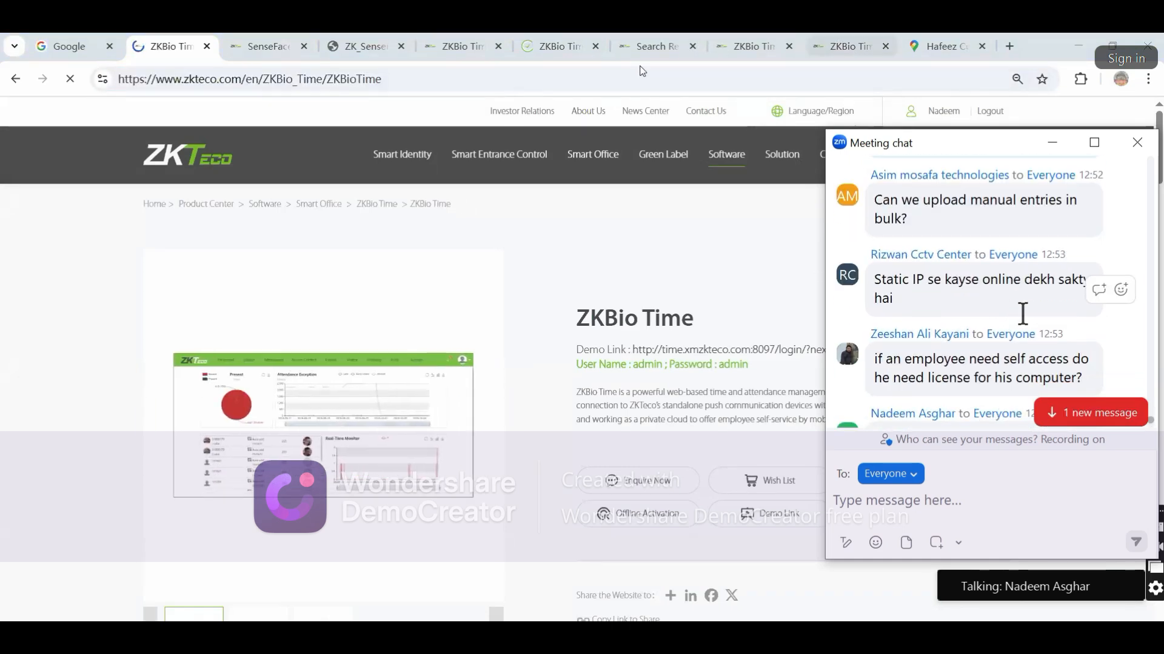
scroll(1023, 313, down, 3)
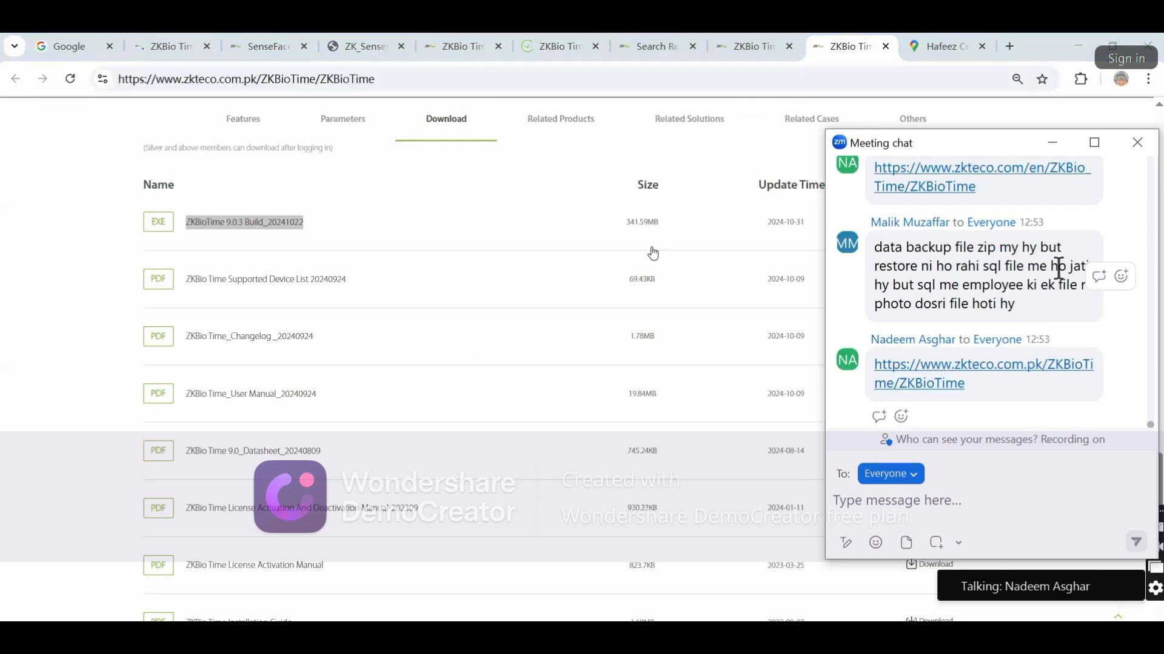
click(1138, 144)
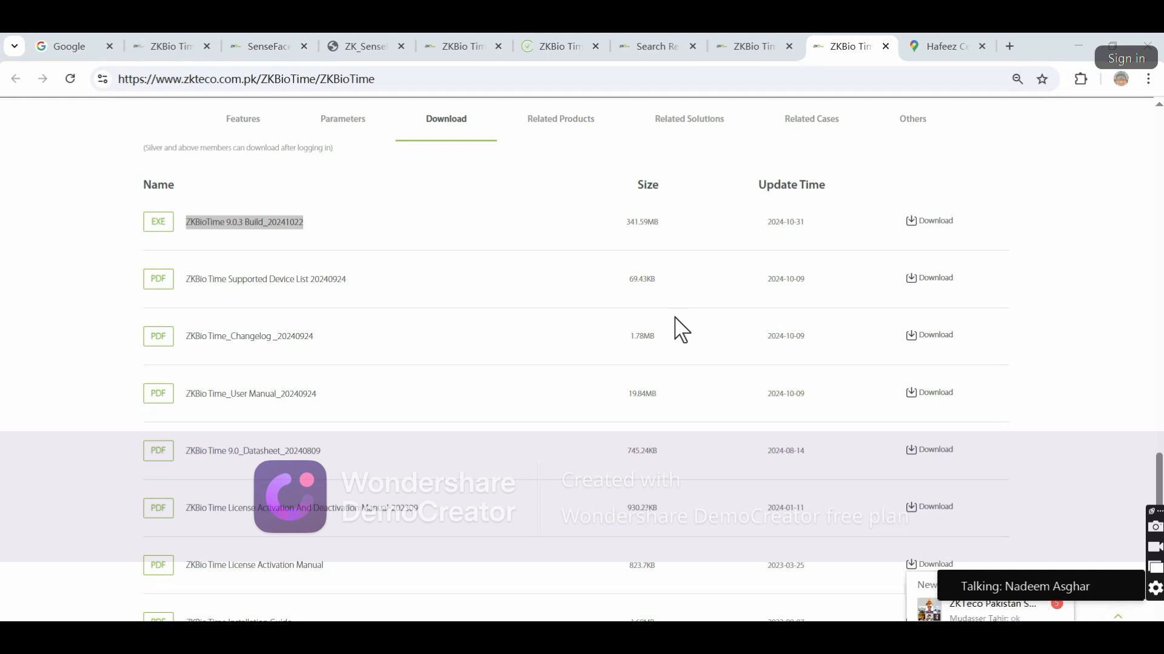
Reopen the chat, close the stray ZKBio Time tab, and return to the ZKTeco download page
key(alt+h)
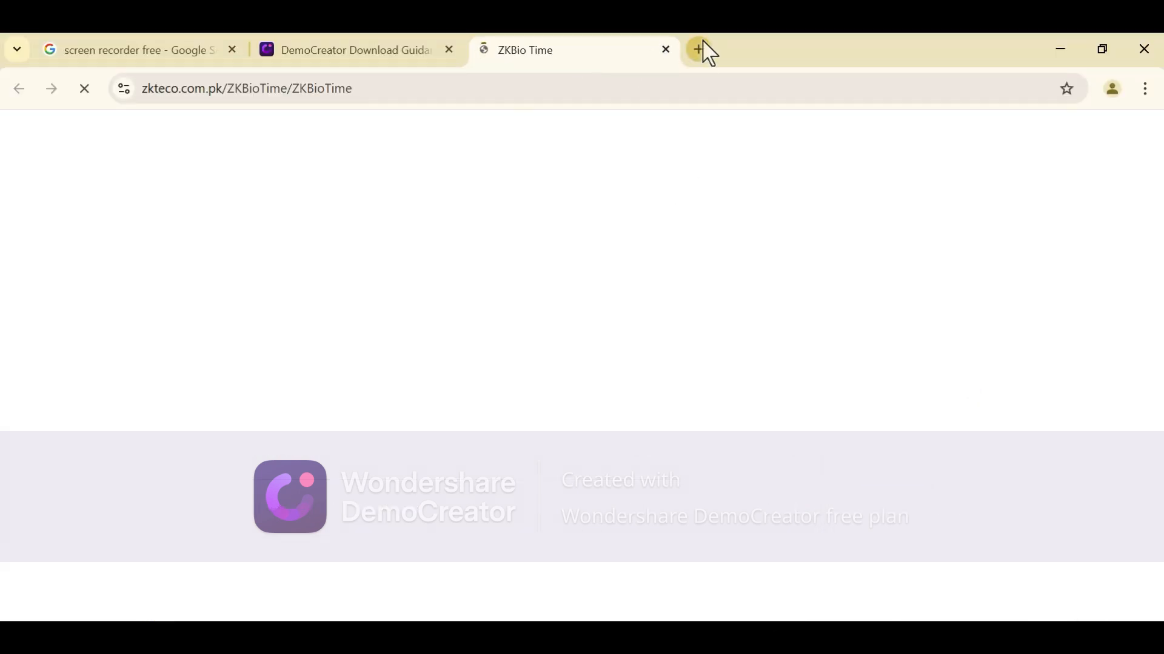
click(665, 49)
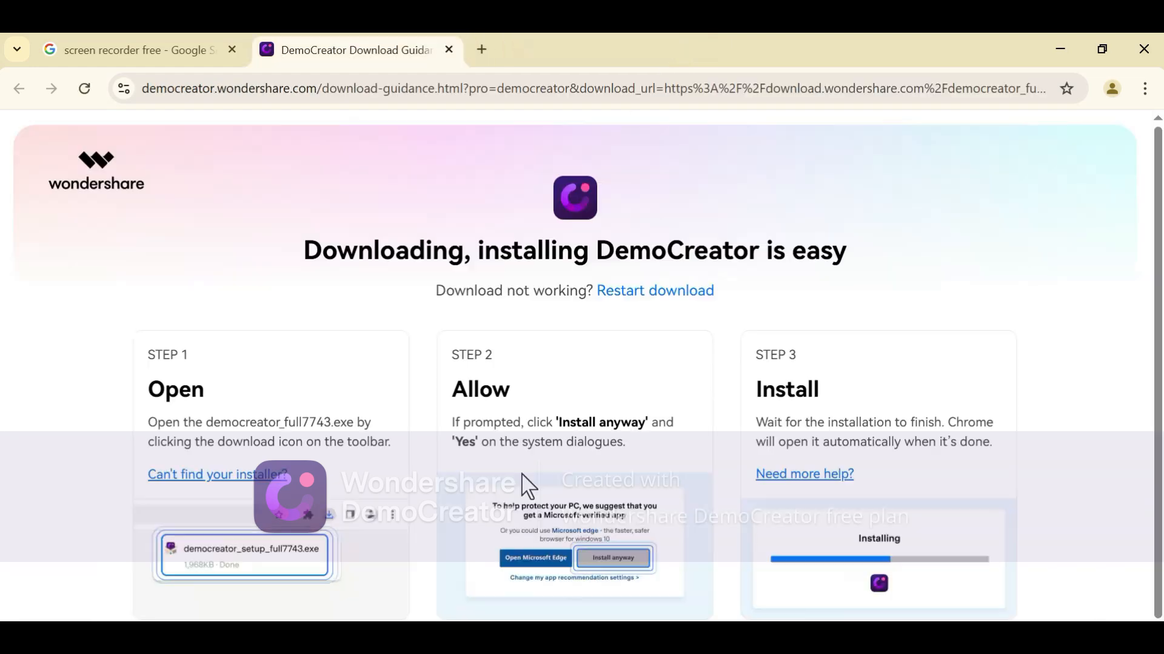
key(alt+Tab)
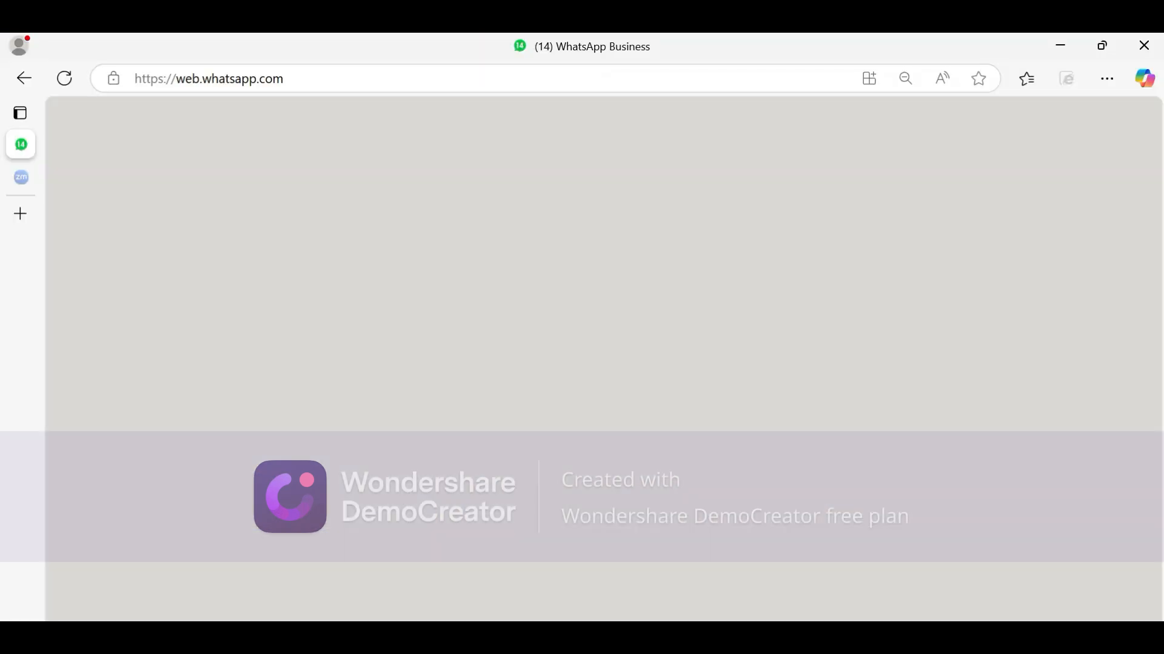
key(alt+Tab)
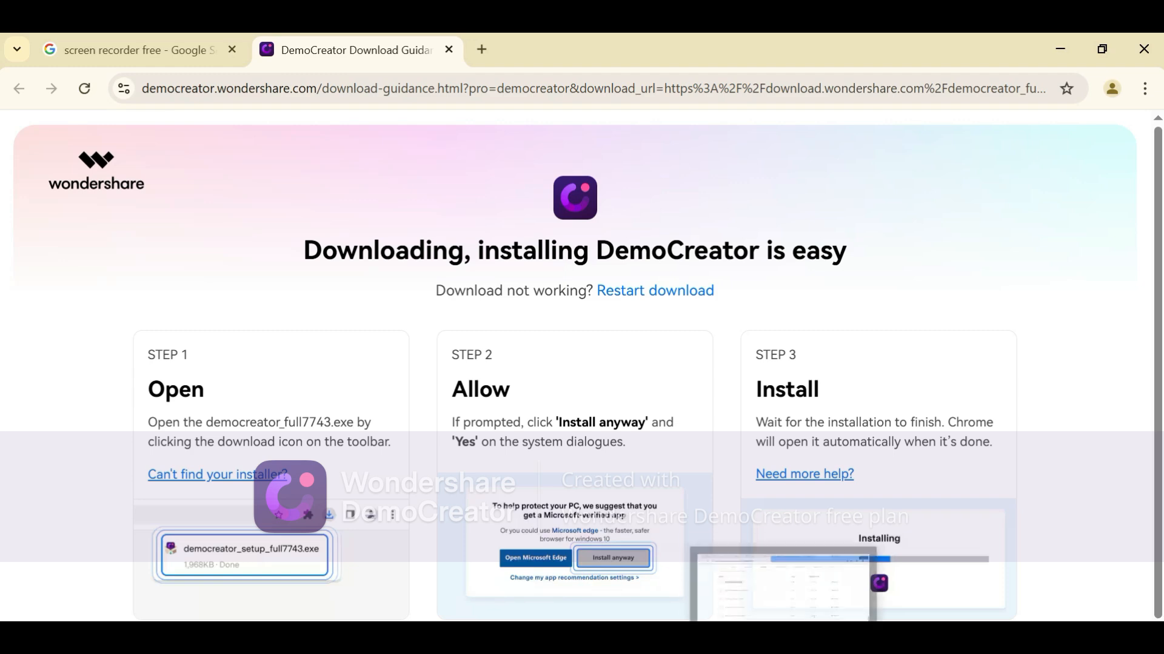
key(alt+Tab)
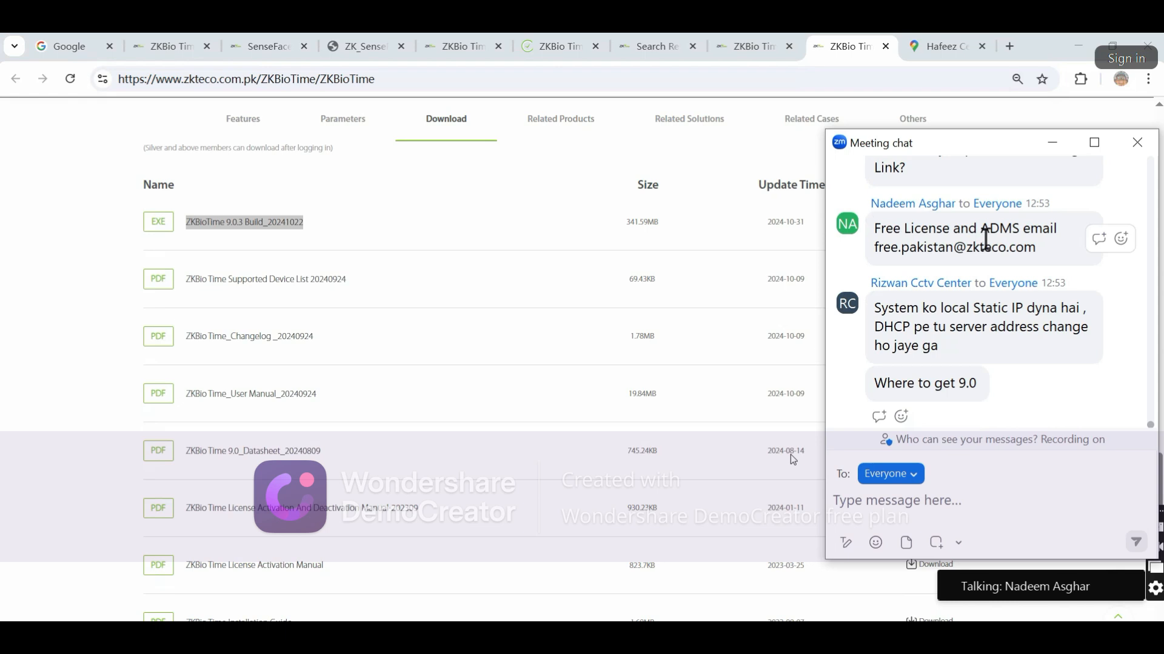
Scroll through the meeting chat to find the 12:51 message about the 127.0.0.1 login
scroll(988, 254, up, 3)
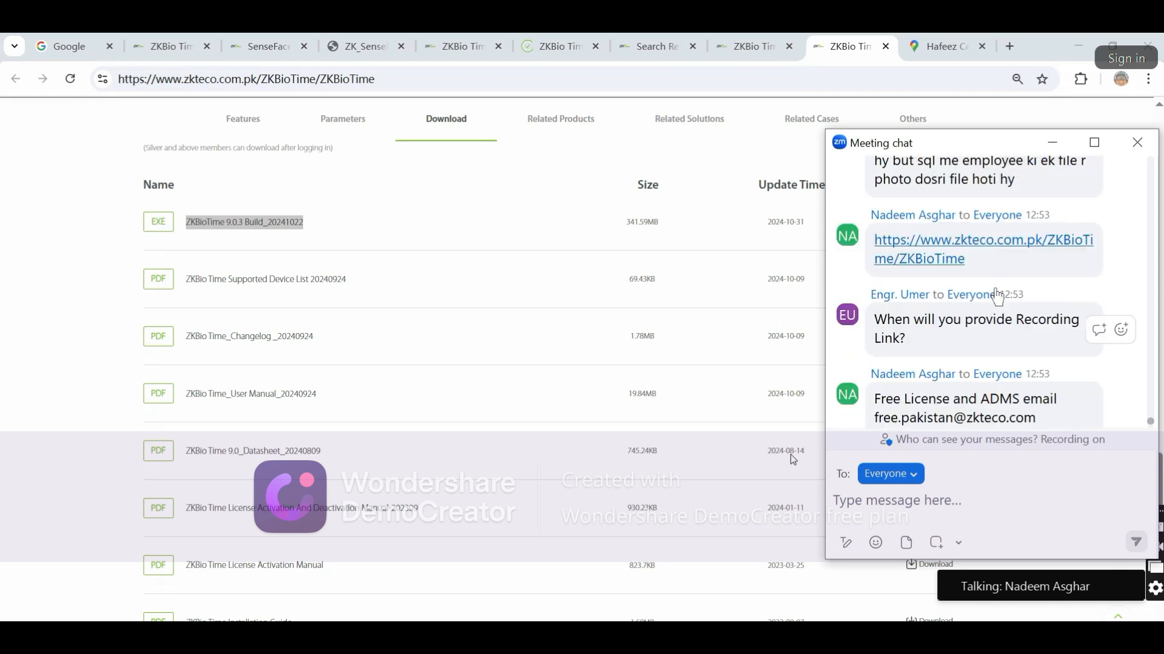
scroll(997, 297, down, 3)
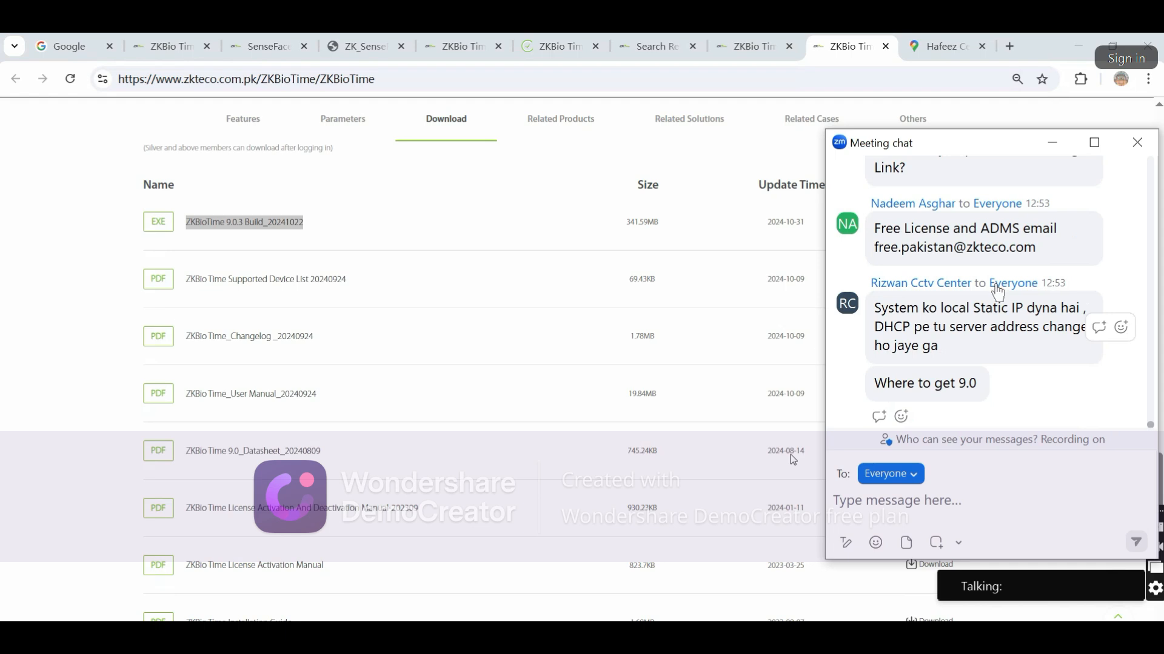
scroll(998, 293, up, 3)
scroll(1000, 293, down, 3)
scroll(1000, 303, up, 3)
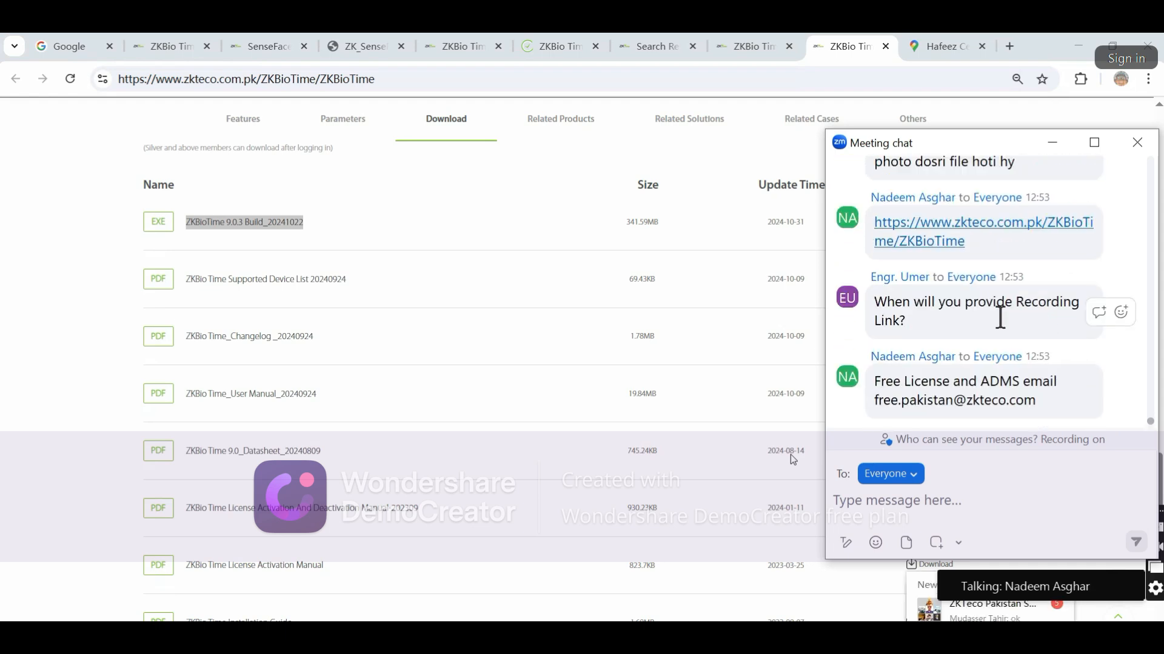
scroll(1010, 382, down, 3)
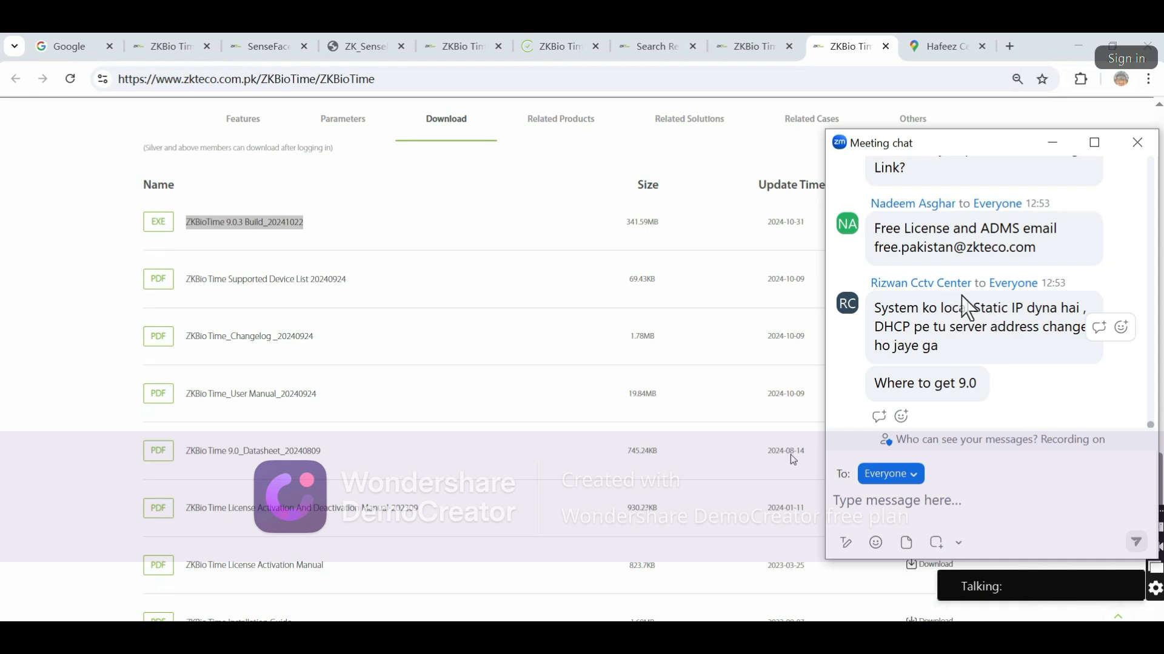
scroll(965, 309, up, 5)
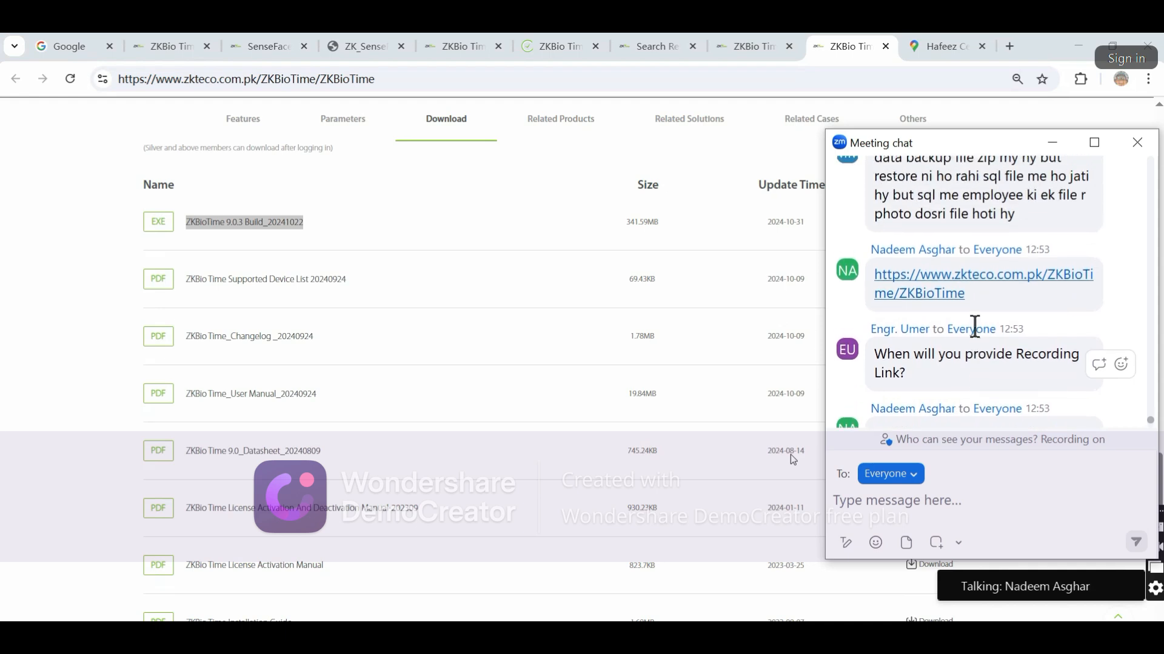
scroll(973, 327, up, 4)
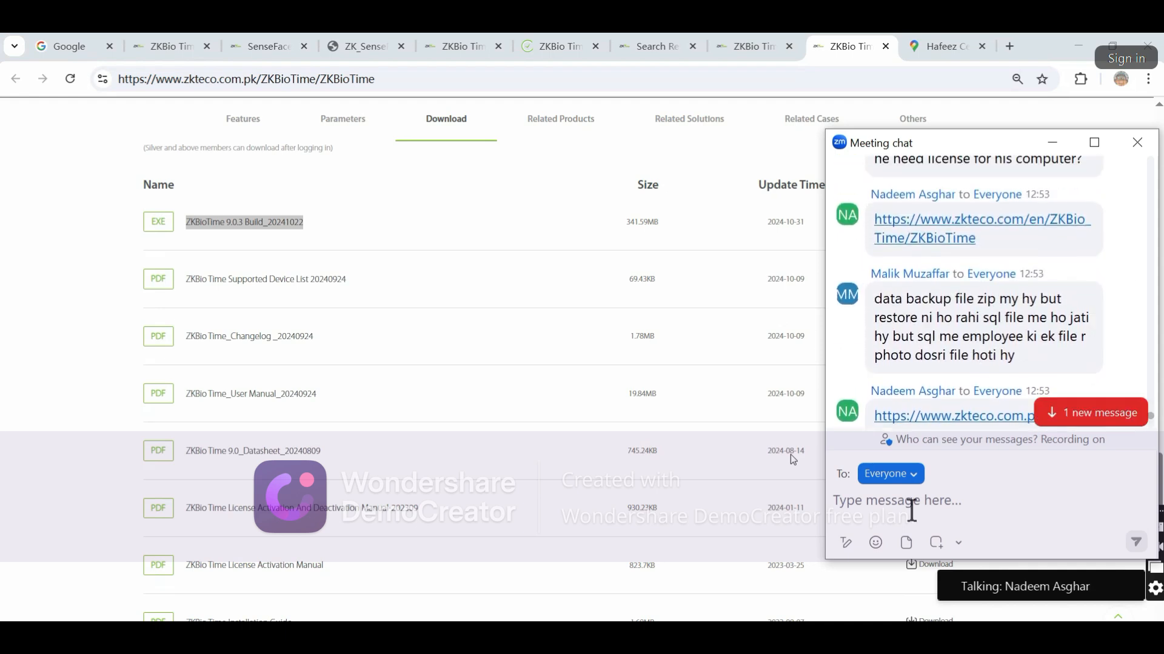
scroll(970, 330, up, 5)
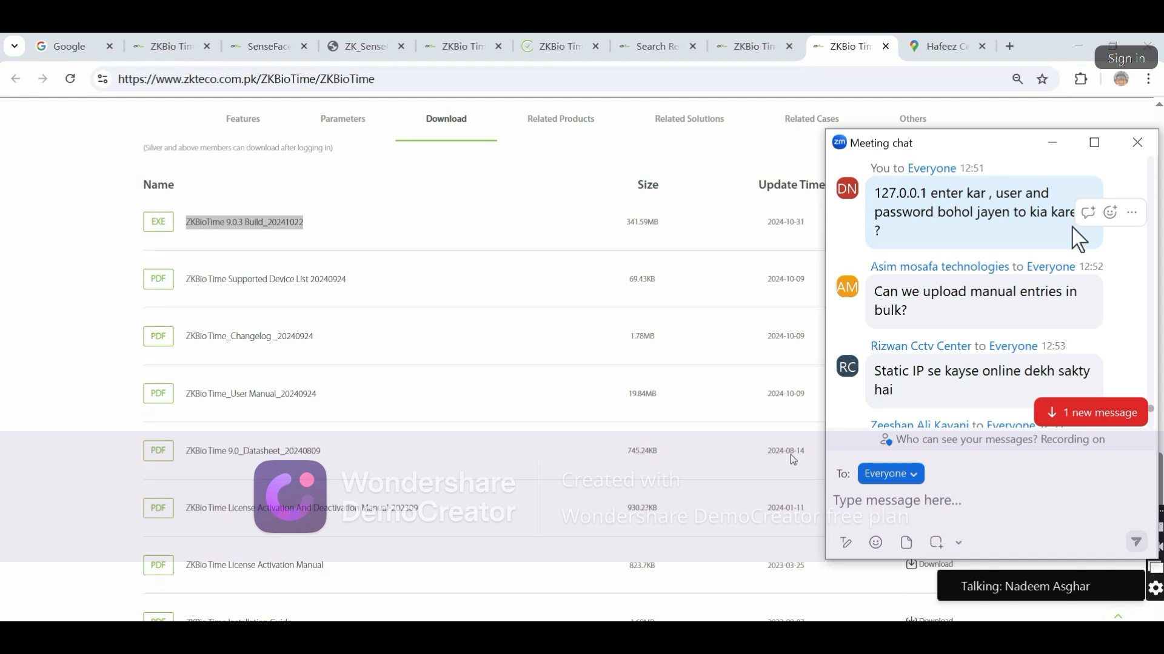
Reply '?' to the 127.0.0.1 login message, then switch back to the ZKBio Time tab
click(1088, 213)
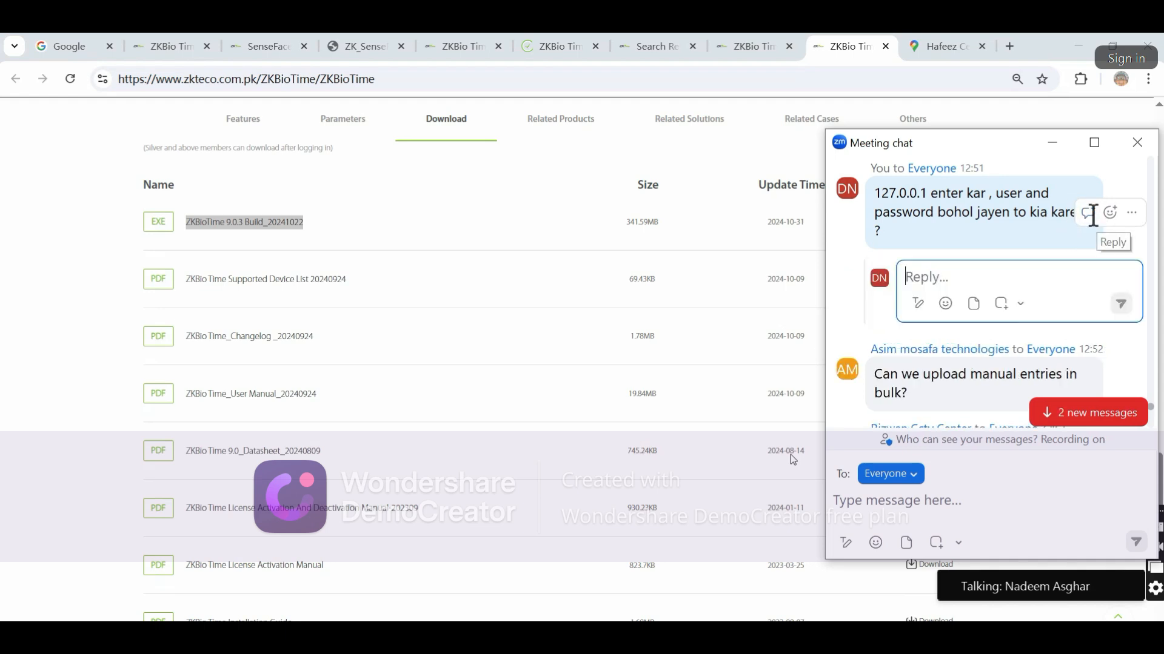
text(?)
key(Return)
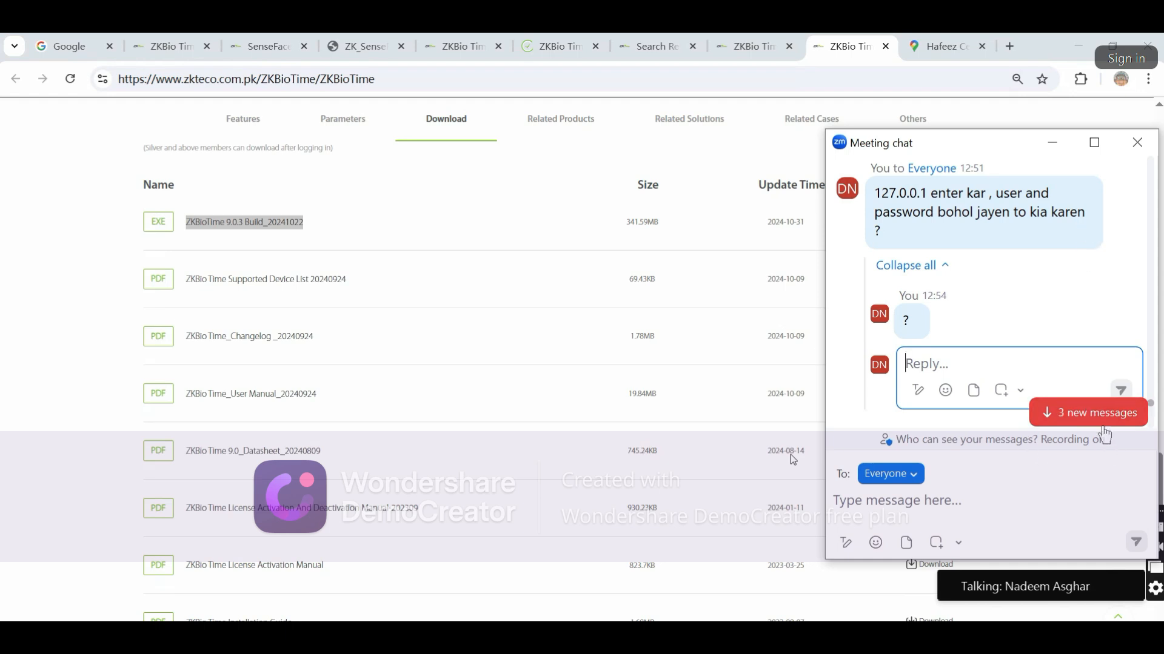
click(1103, 426)
click(573, 39)
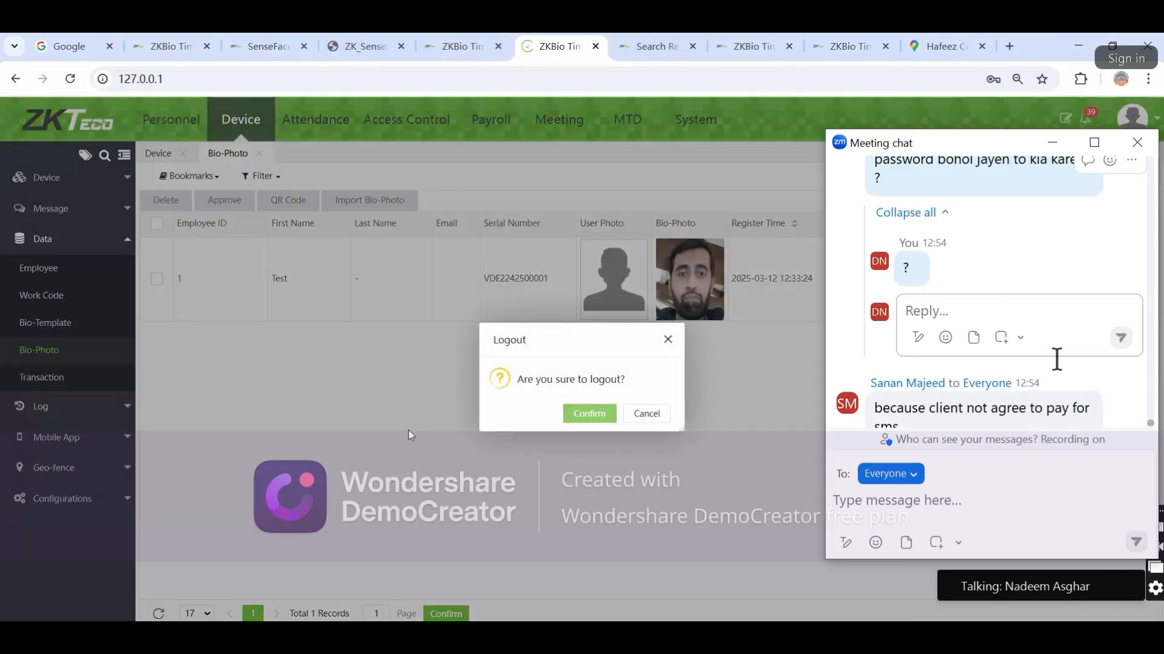
Confirm the ZKBio Time logout and follow the Forget Password link on the login page
scroll(1056, 359, up, 1)
click(587, 412)
scroll(1056, 359, down, 1)
click(719, 402)
click(427, 392)
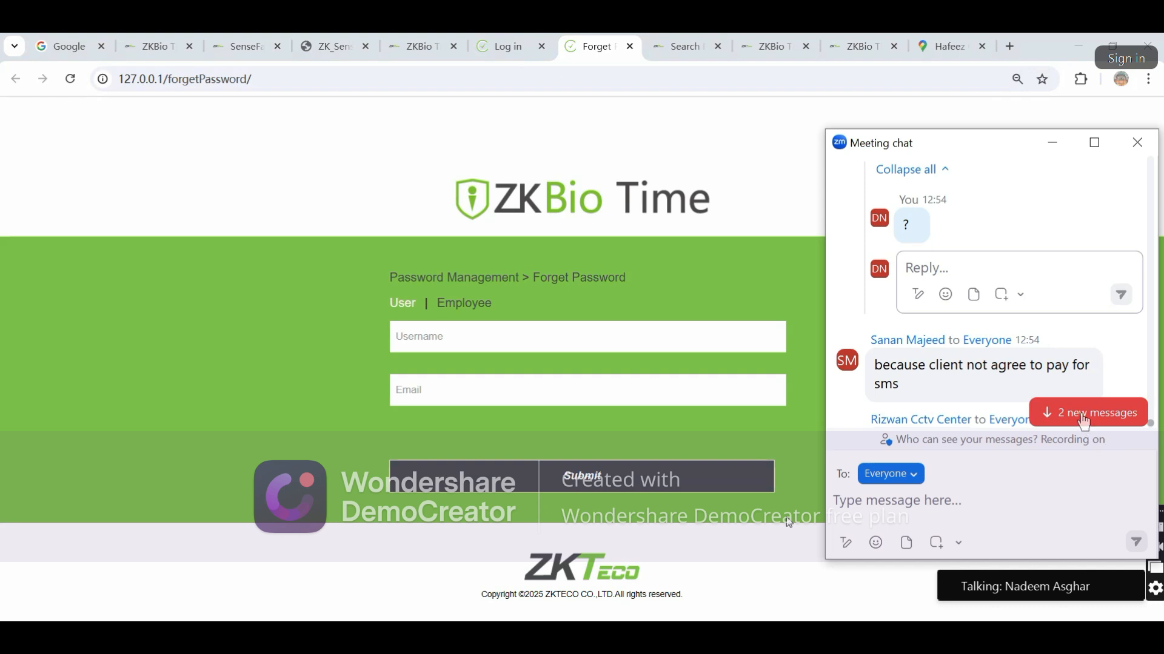
Jump to the two new chat messages, scroll through them, and open Windows Task View
click(1084, 418)
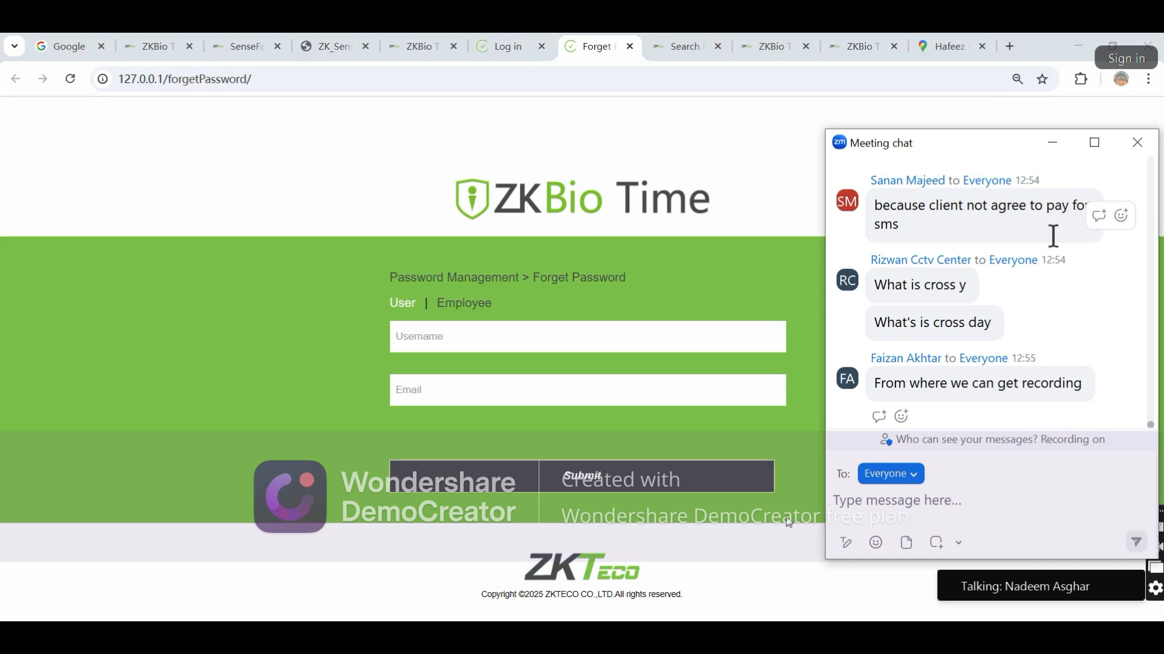
scroll(1053, 235, up, 5)
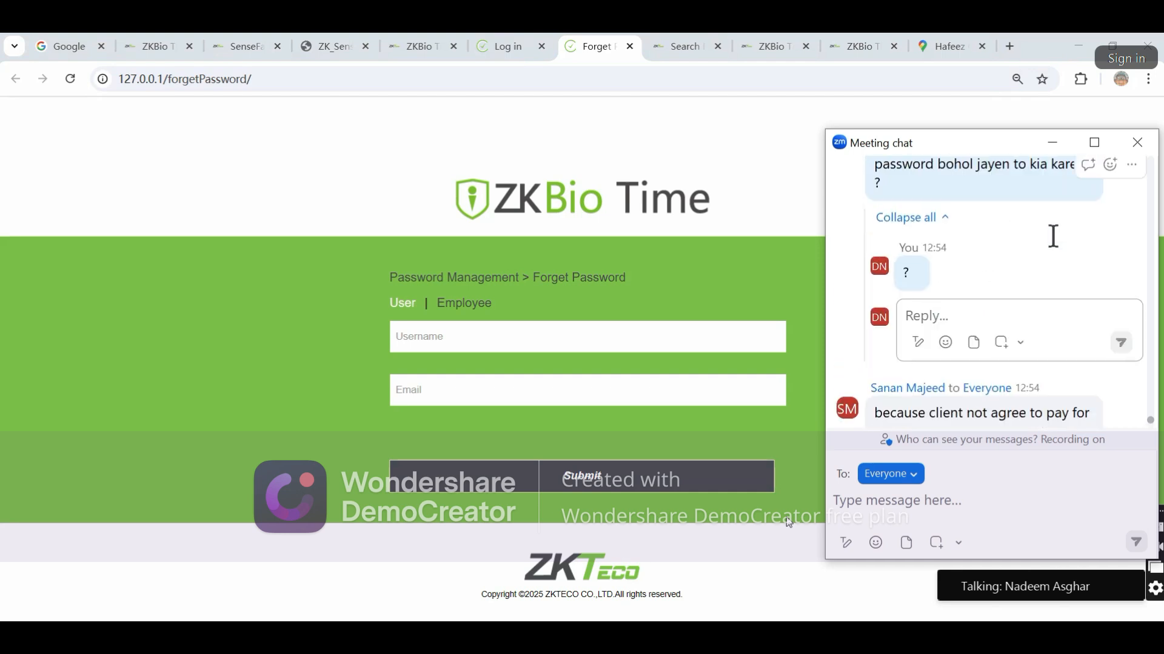
scroll(1053, 236, up, 2)
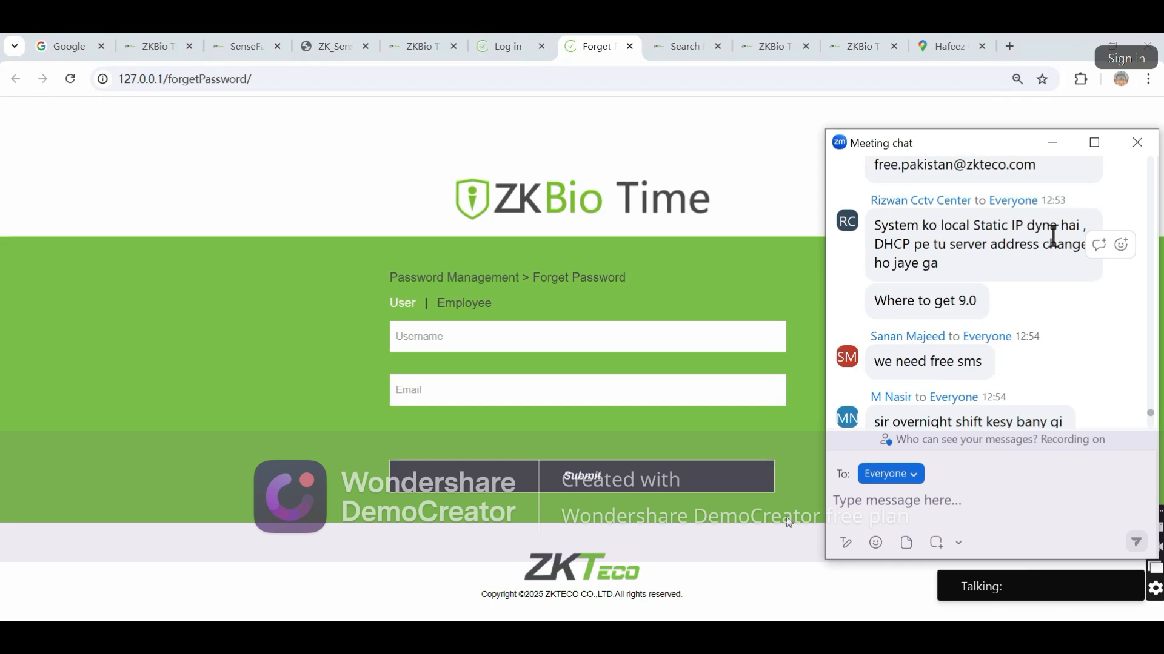
scroll(1053, 235, up, 5)
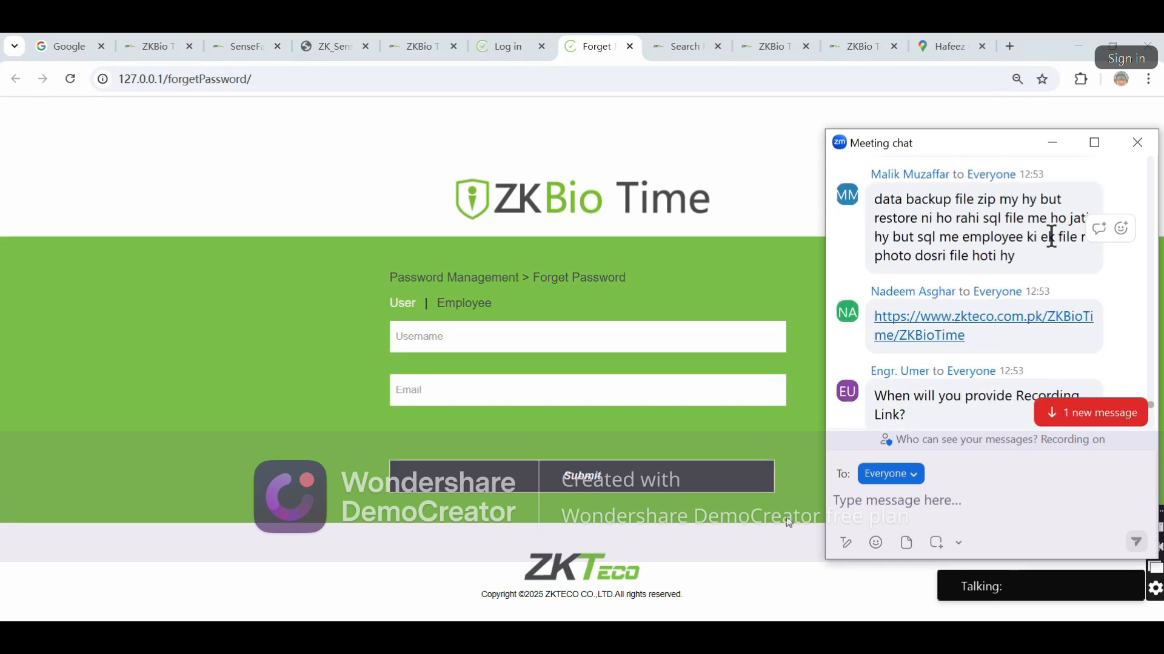
scroll(1051, 237, down, 4)
key(super+Tab)
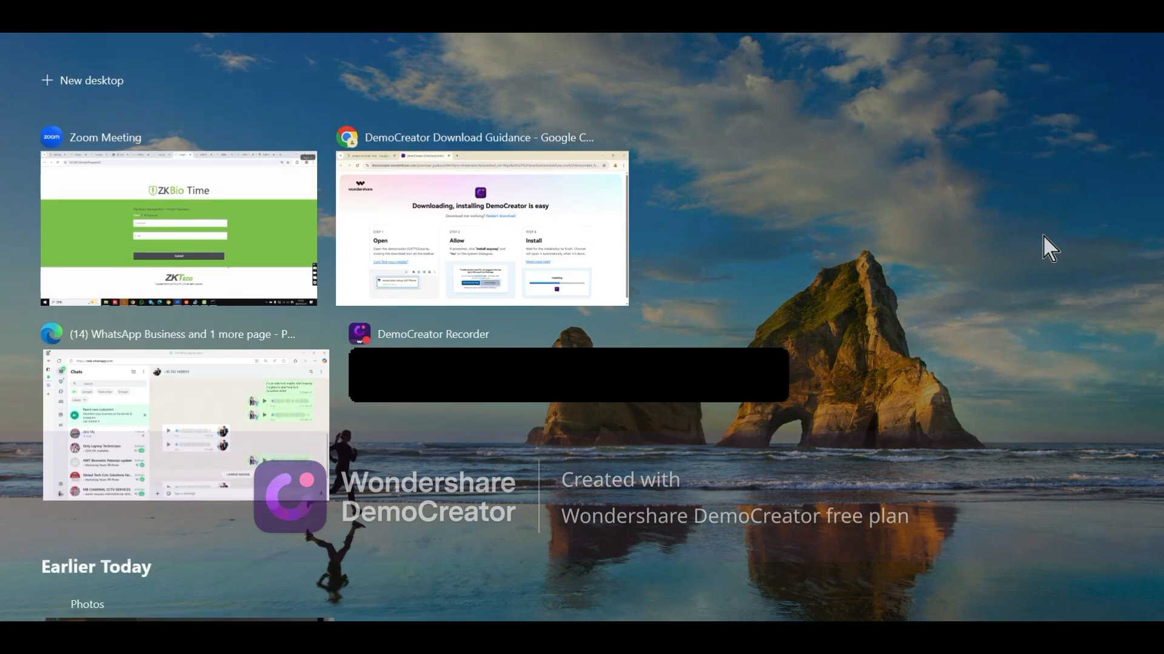
Pick the Zoom Meeting window in Task View and minimize the meeting chat
click(261, 240)
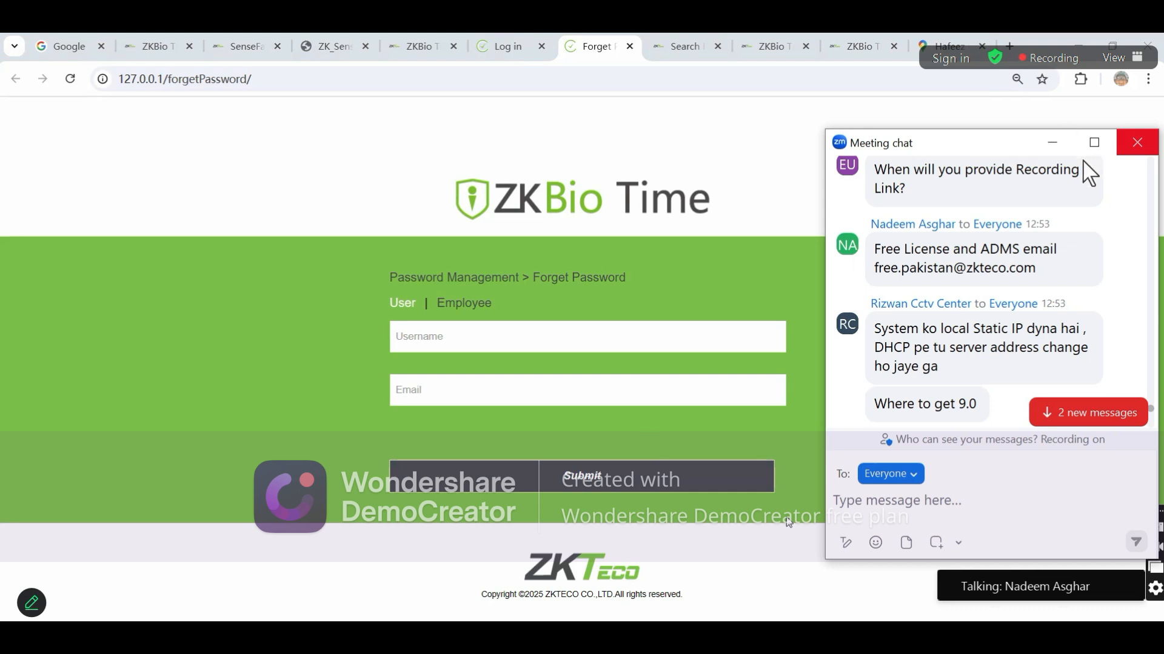
click(1051, 144)
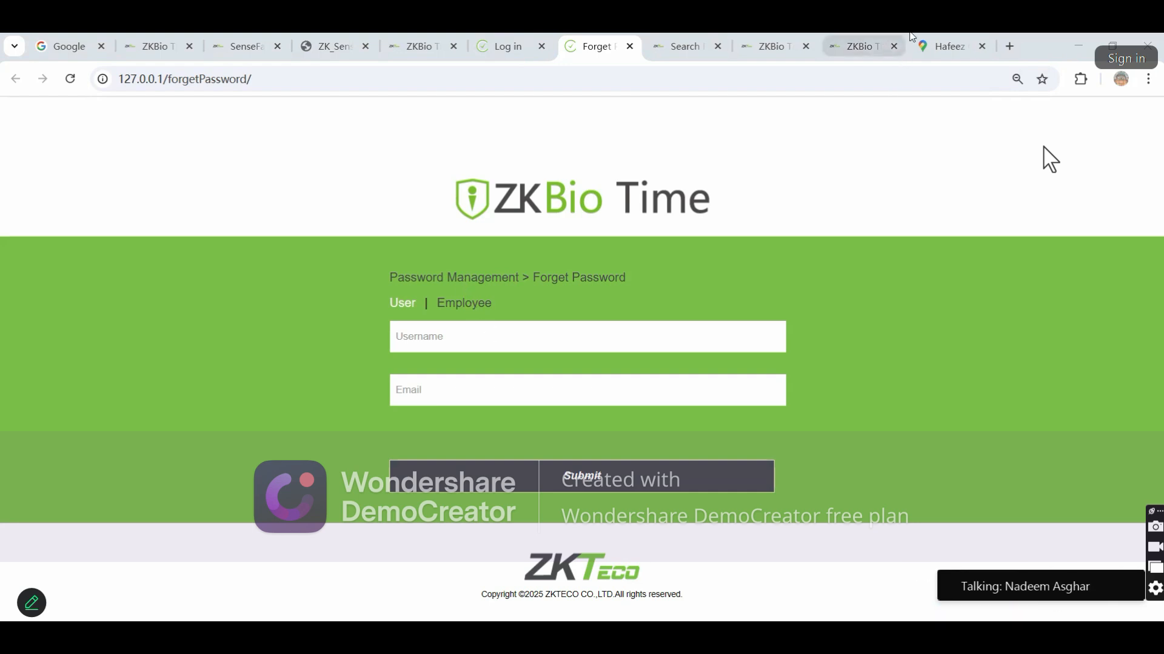
In a new tab, load the 103.217.179.168 login page and start a Self-Service employee ID sign-in
click(1007, 43)
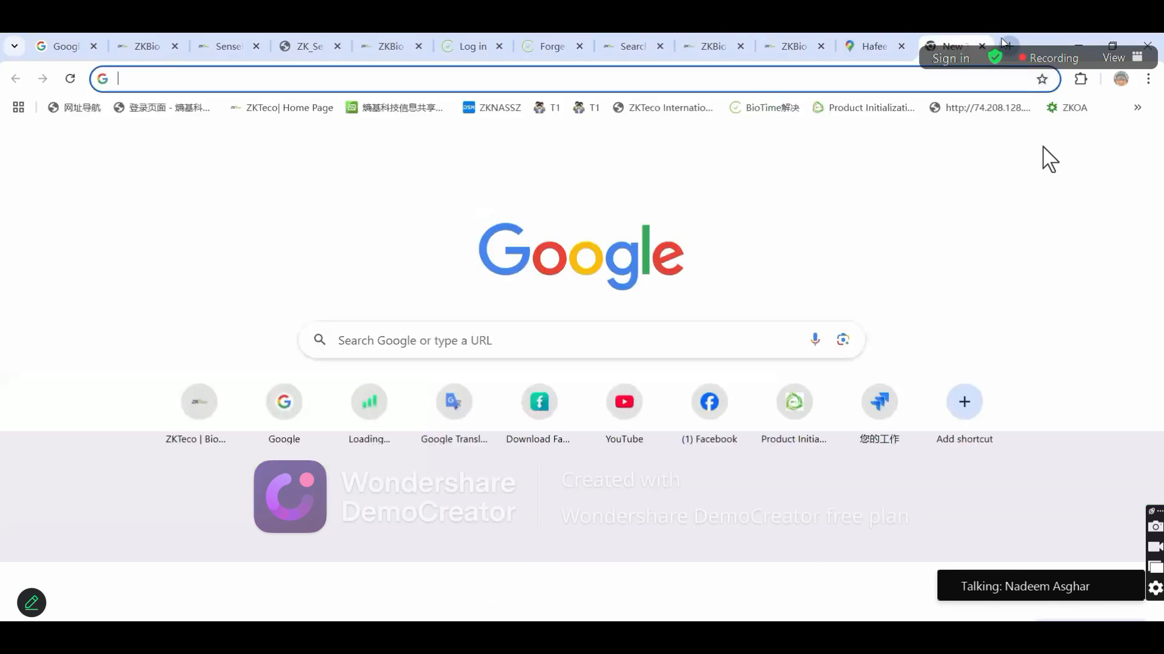
text(103)
key(Return)
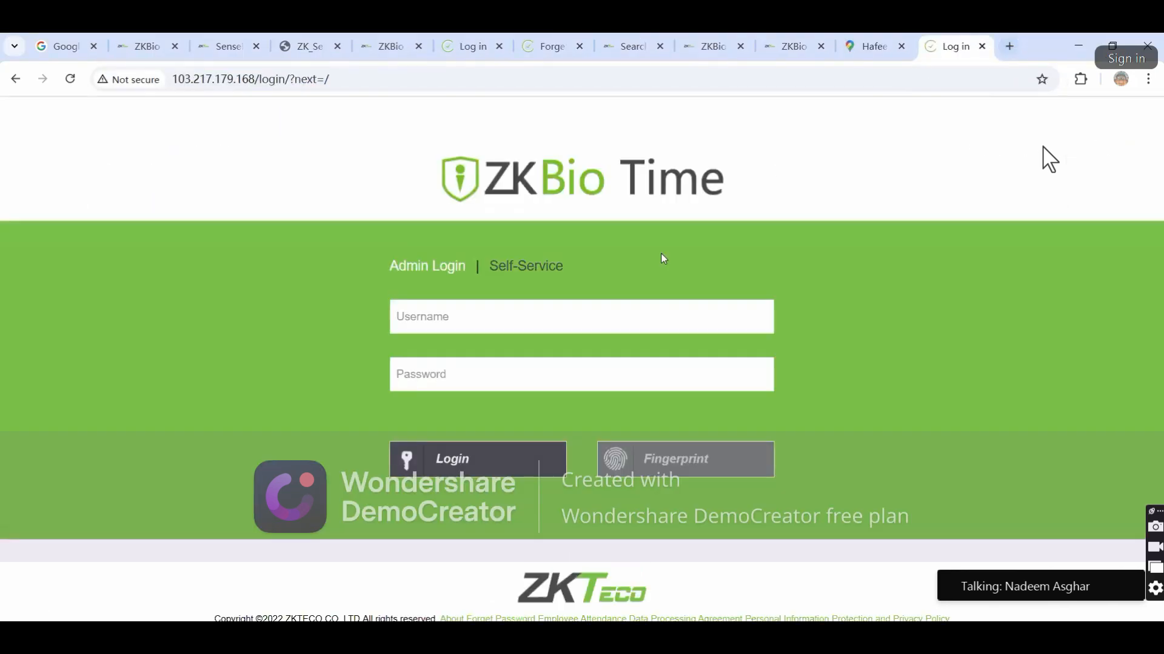
click(444, 317)
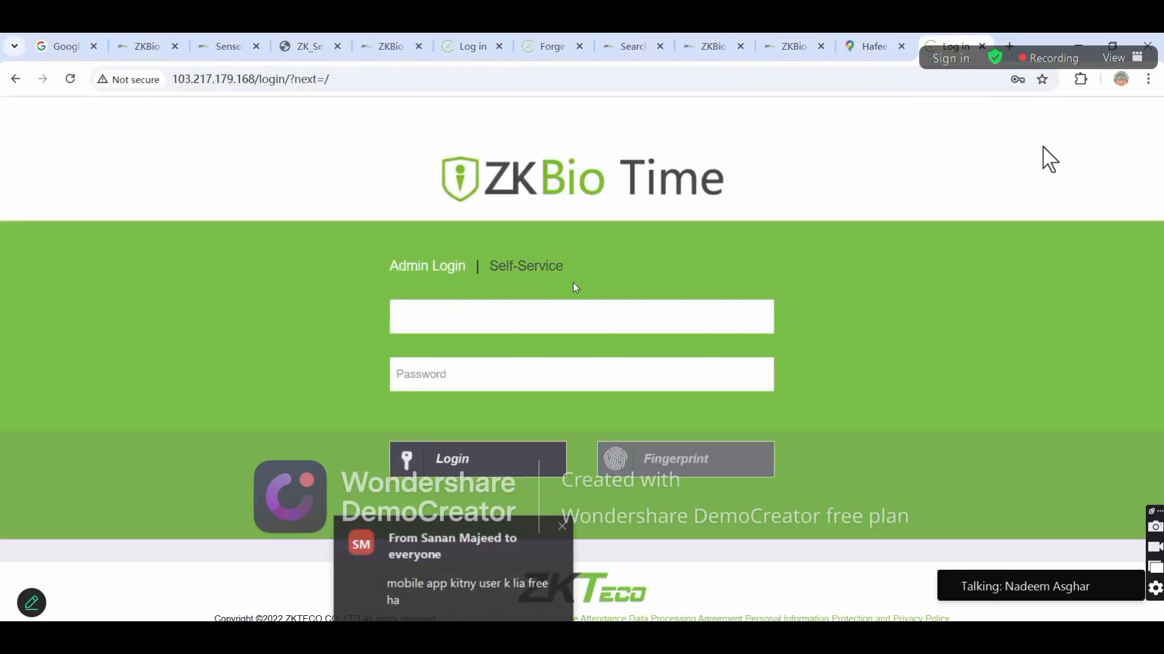
click(493, 270)
text(12)
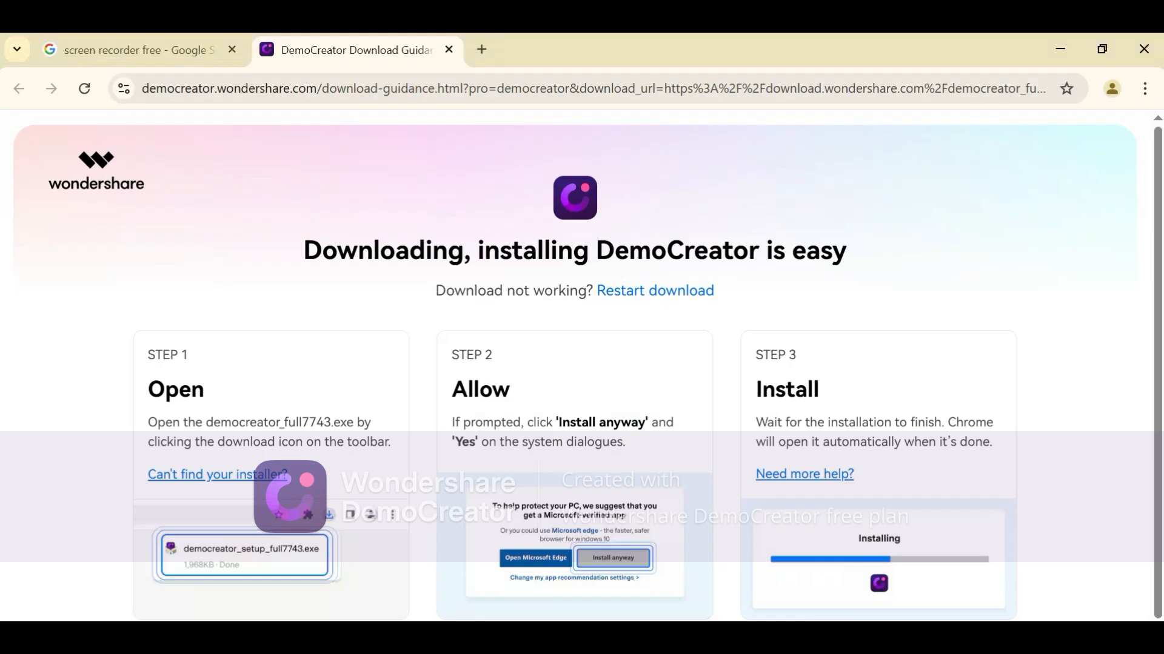
Pull the DemoCreator page into its own window and load the 103.217.176.185 address there
double_click(566, 46)
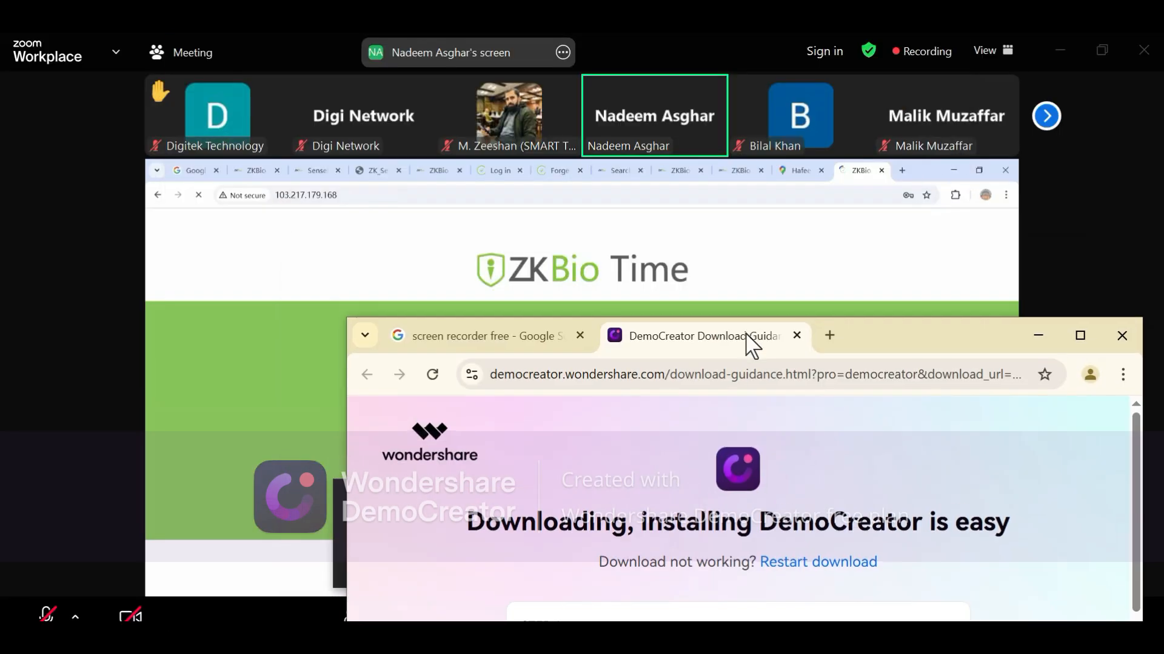
drag(782, 336, 783, 308)
double_click(666, 345)
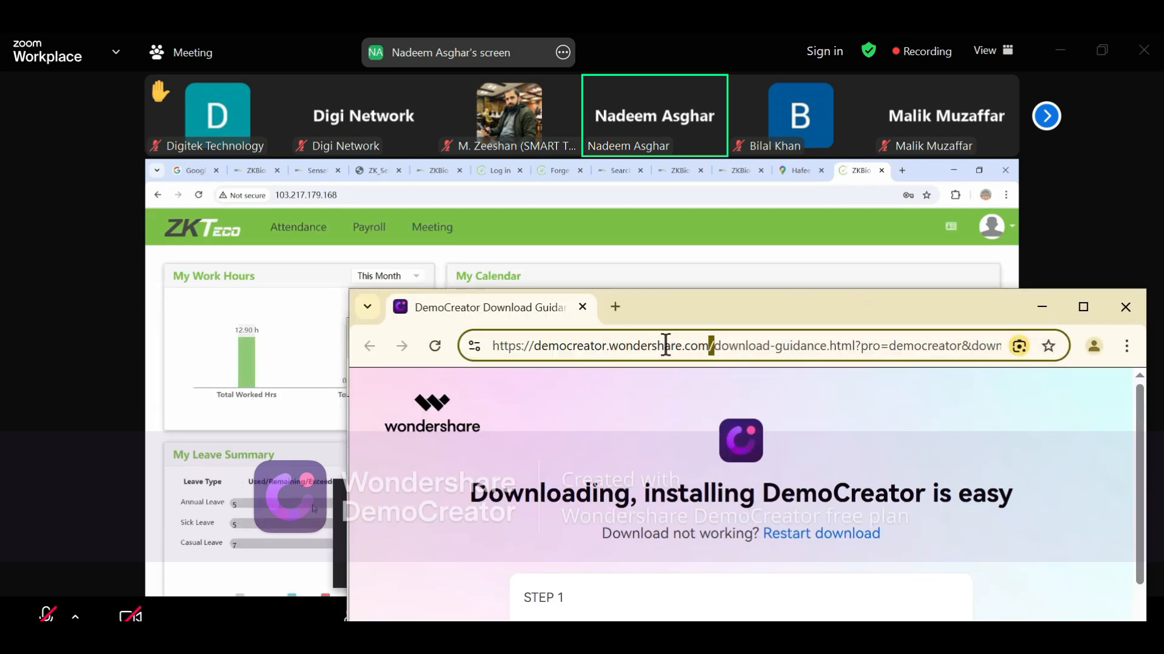
key(ctrl+a)
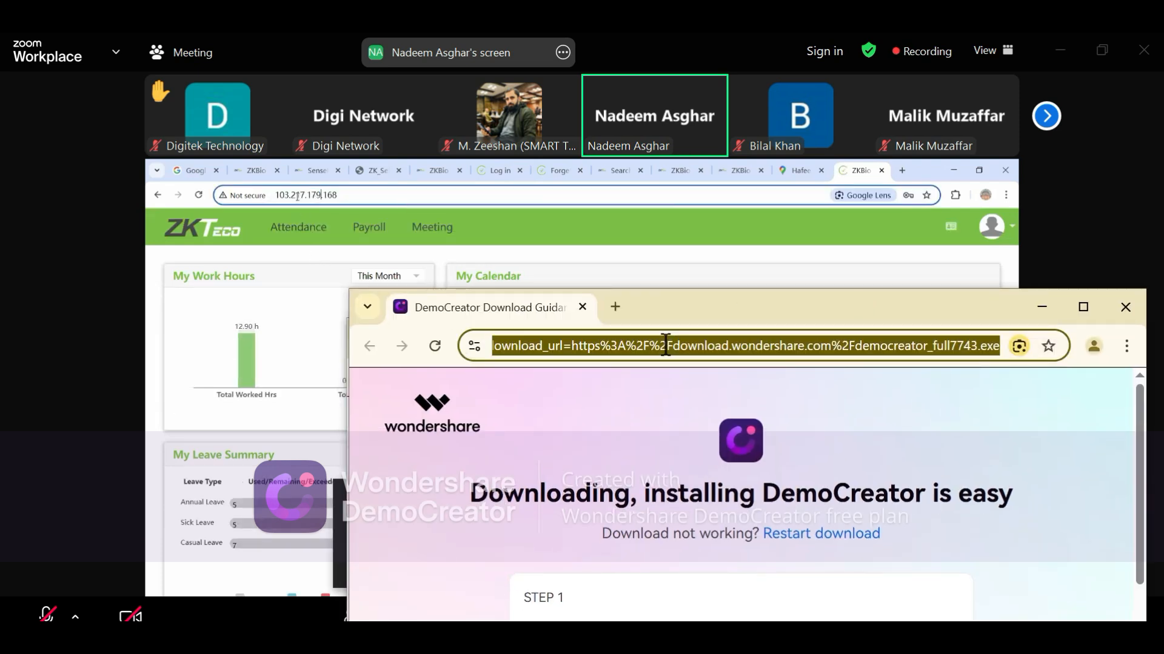
text(1)
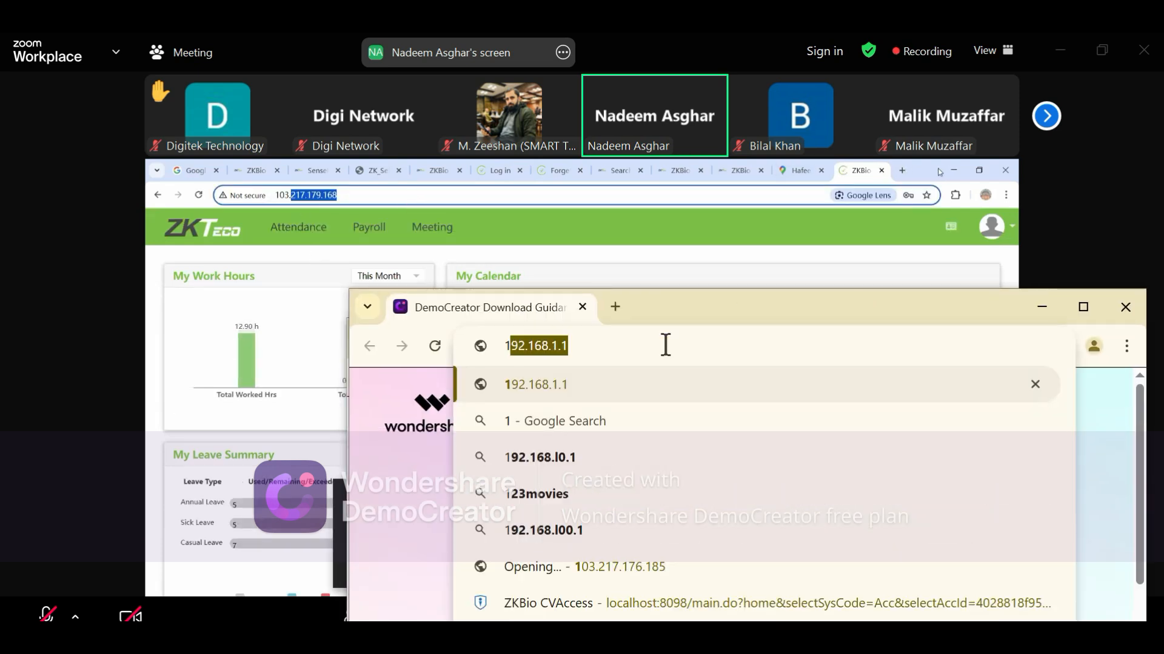
text(0)
text(4)
key(BackSpace)
text(3)
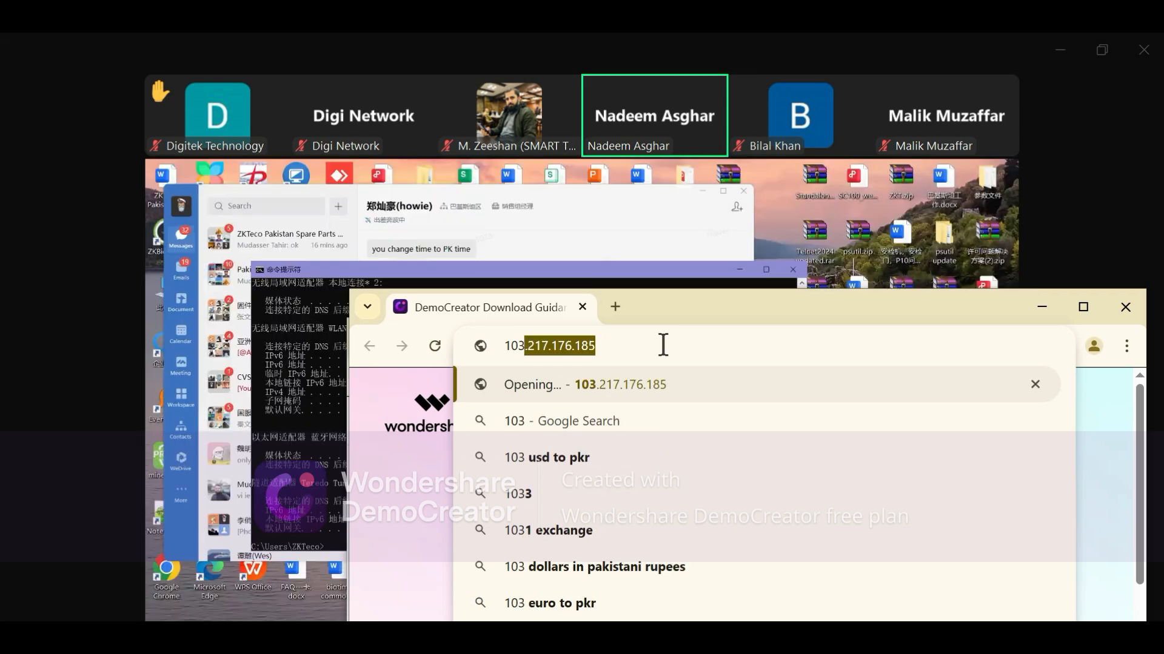
key(Return)
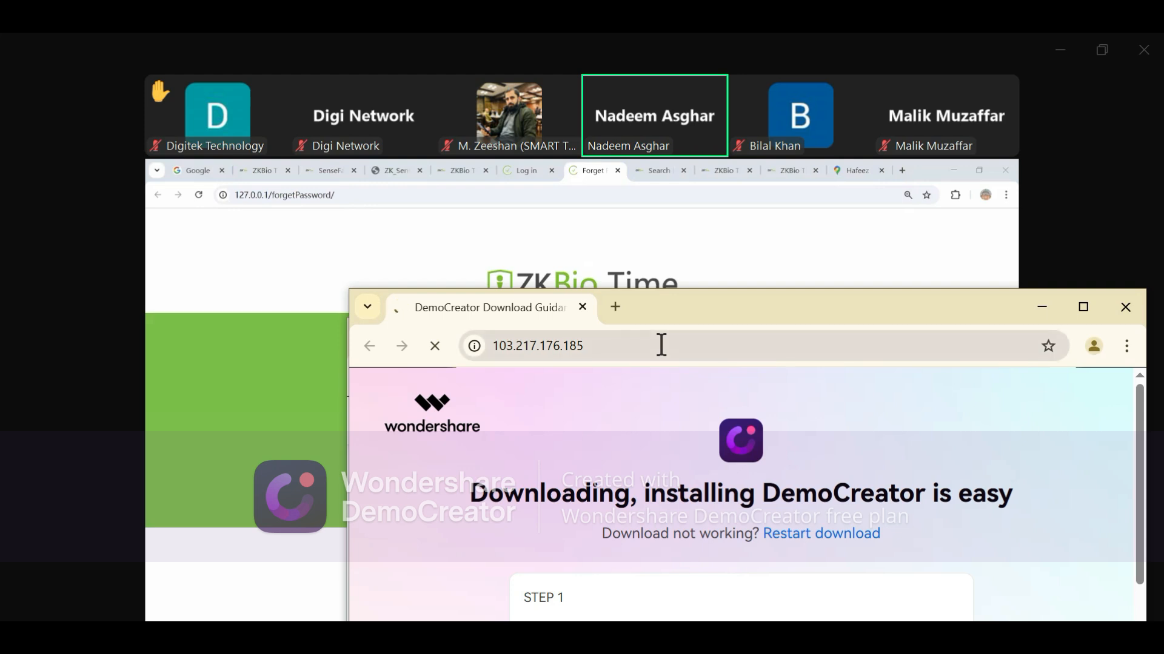
Start retyping the address, then close the DemoCreator and Google search browser windows
click(661, 345)
text(10)
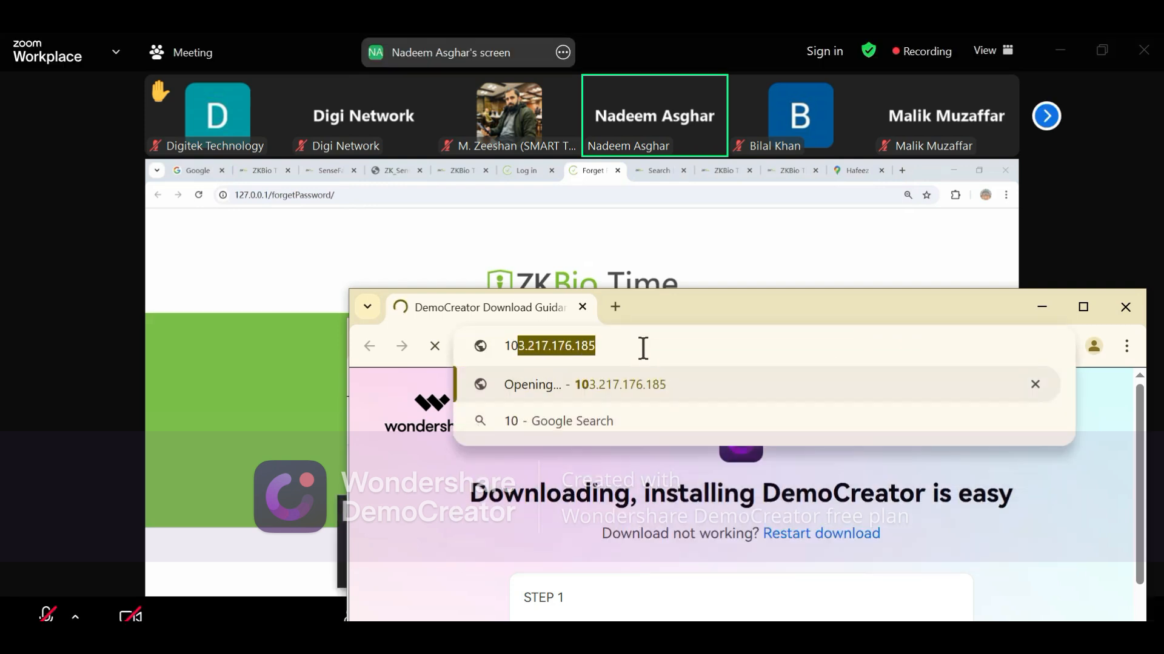
text(3.)
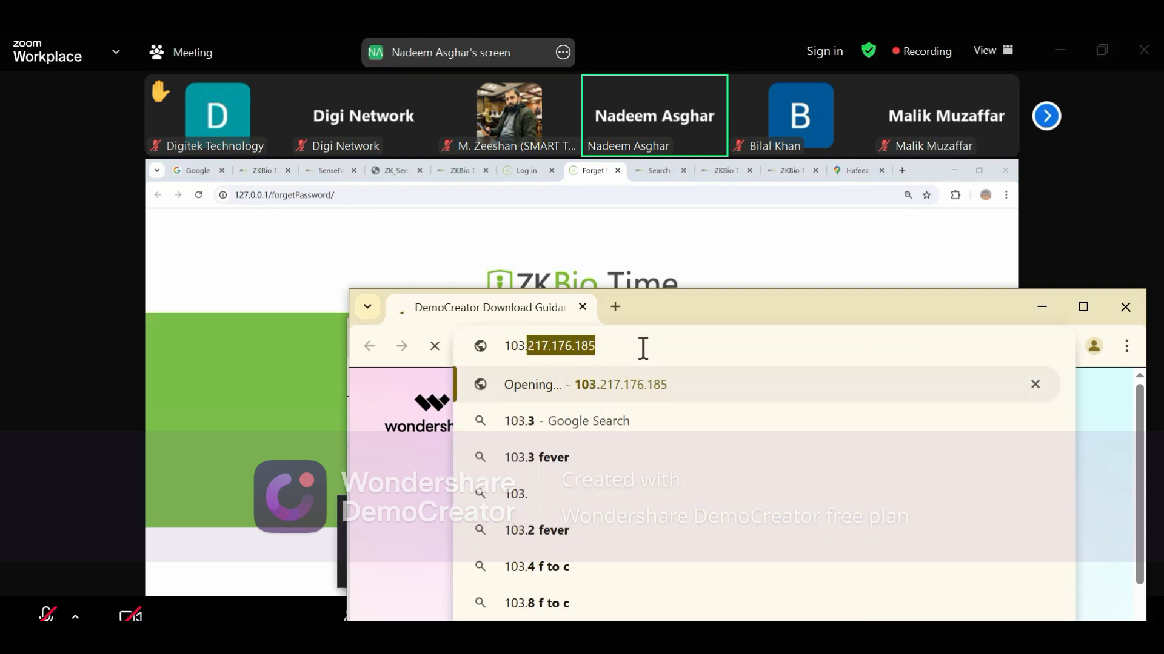
click(1132, 312)
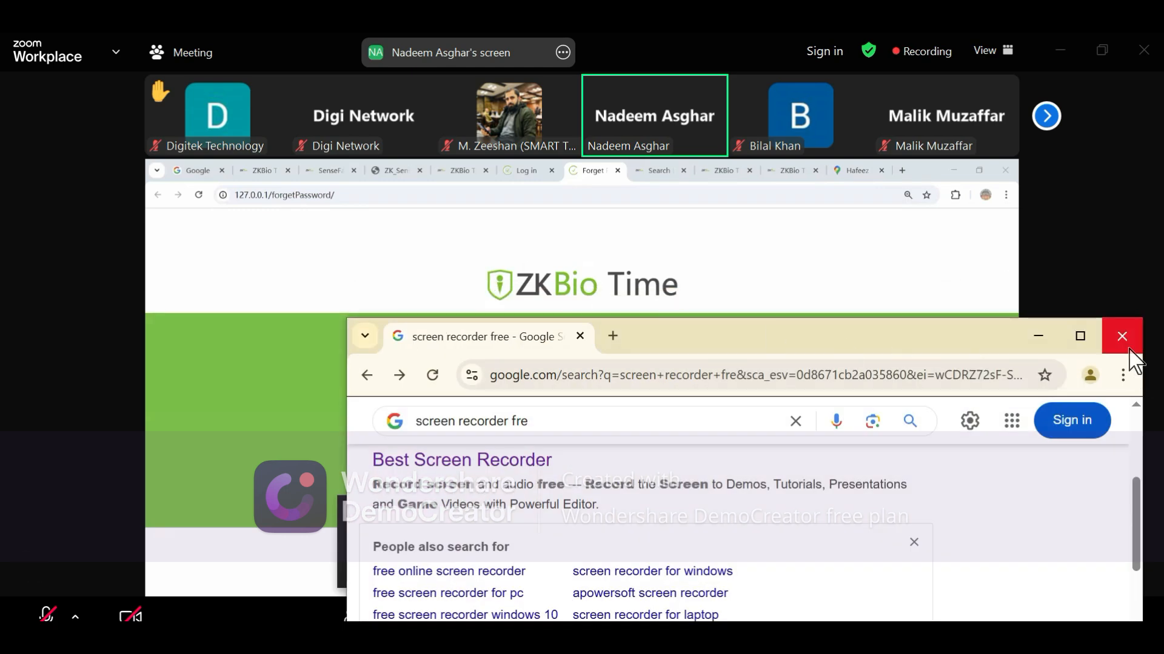
click(1122, 337)
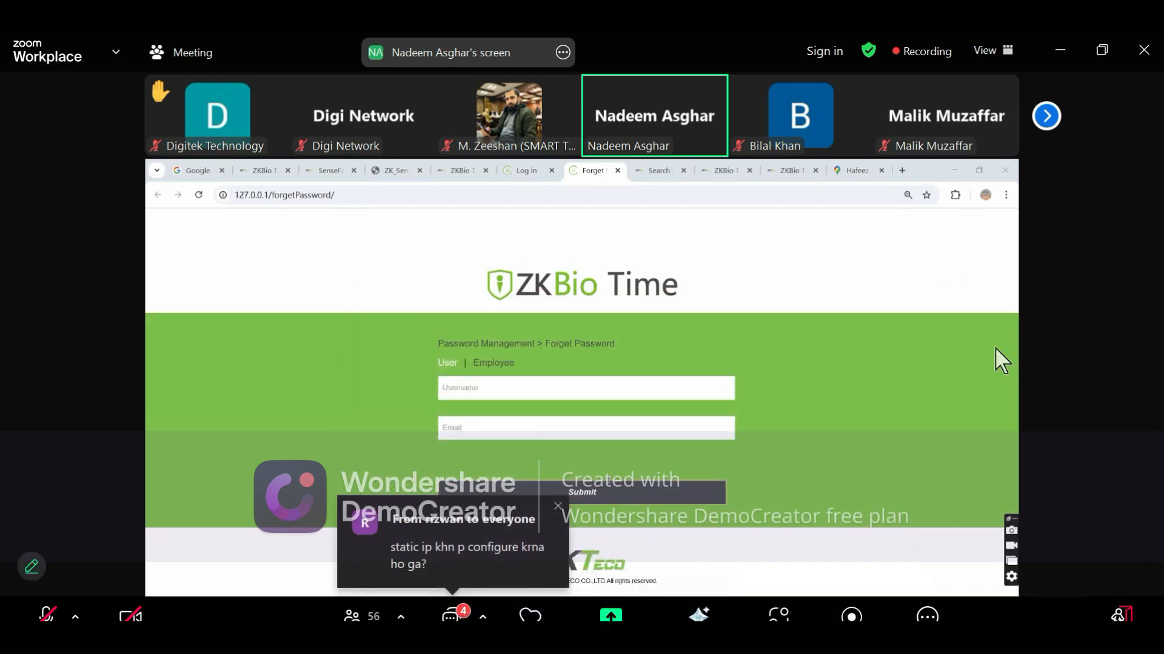
Maximize the meeting window, load the local ZKBio Time login page at 127.0.0.1, and select the username field
double_click(559, 405)
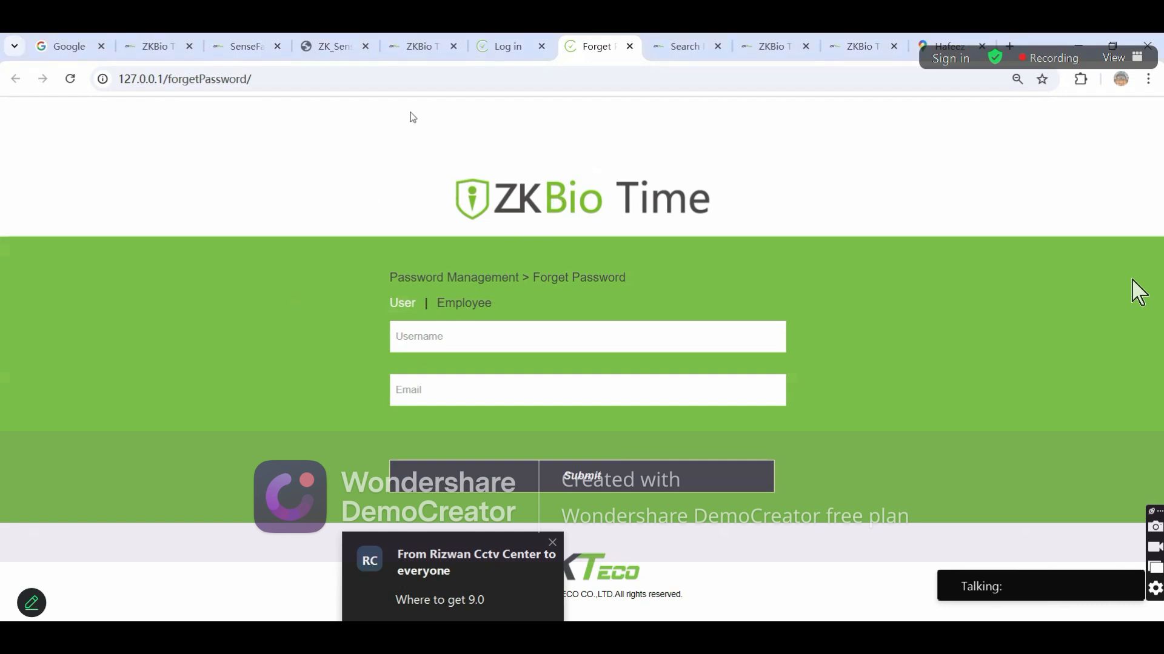
click(380, 79)
text(12)
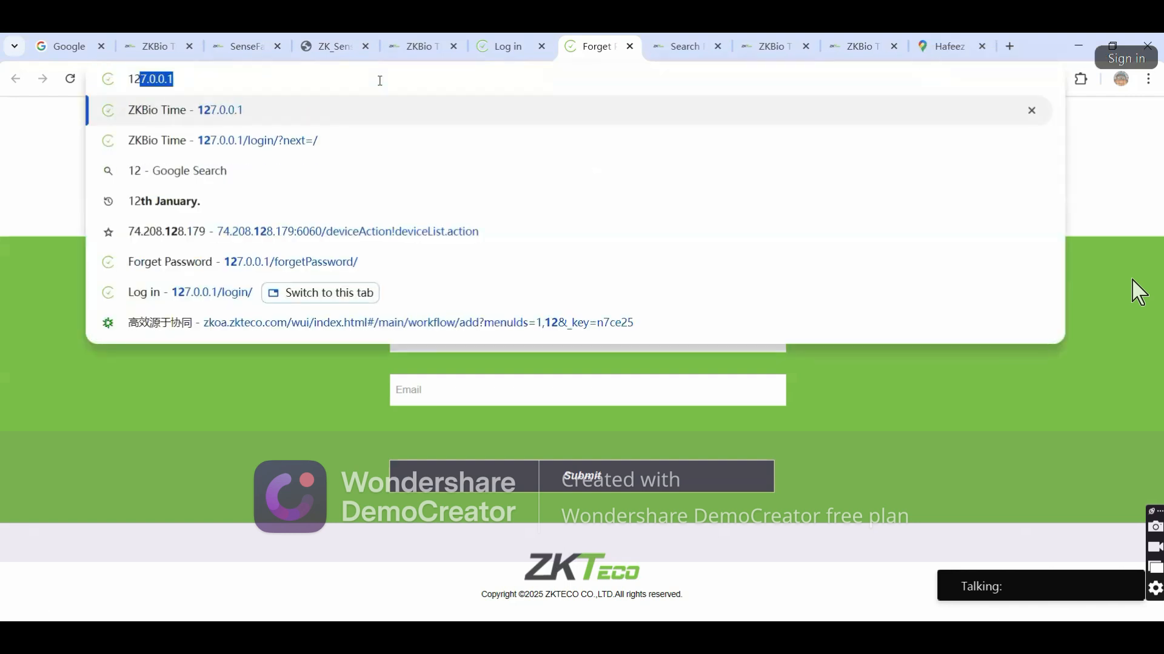
key(Return)
click(427, 303)
Log in to ZKBio Time as admin with the saved password
text(admin)
click(406, 362)
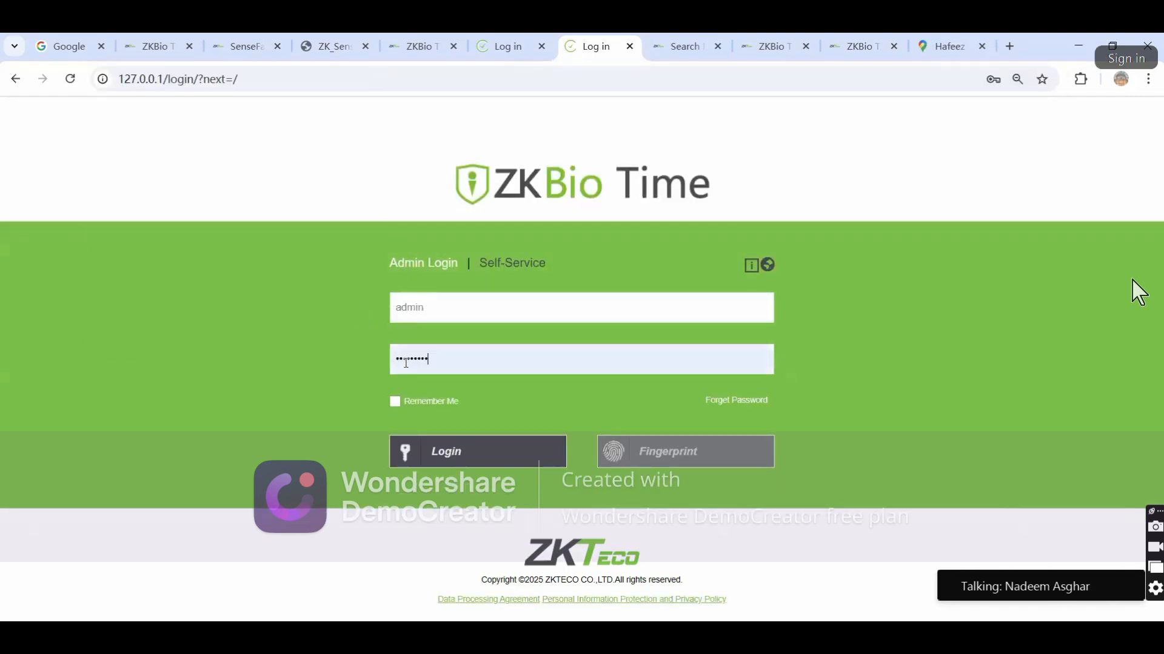
click(453, 455)
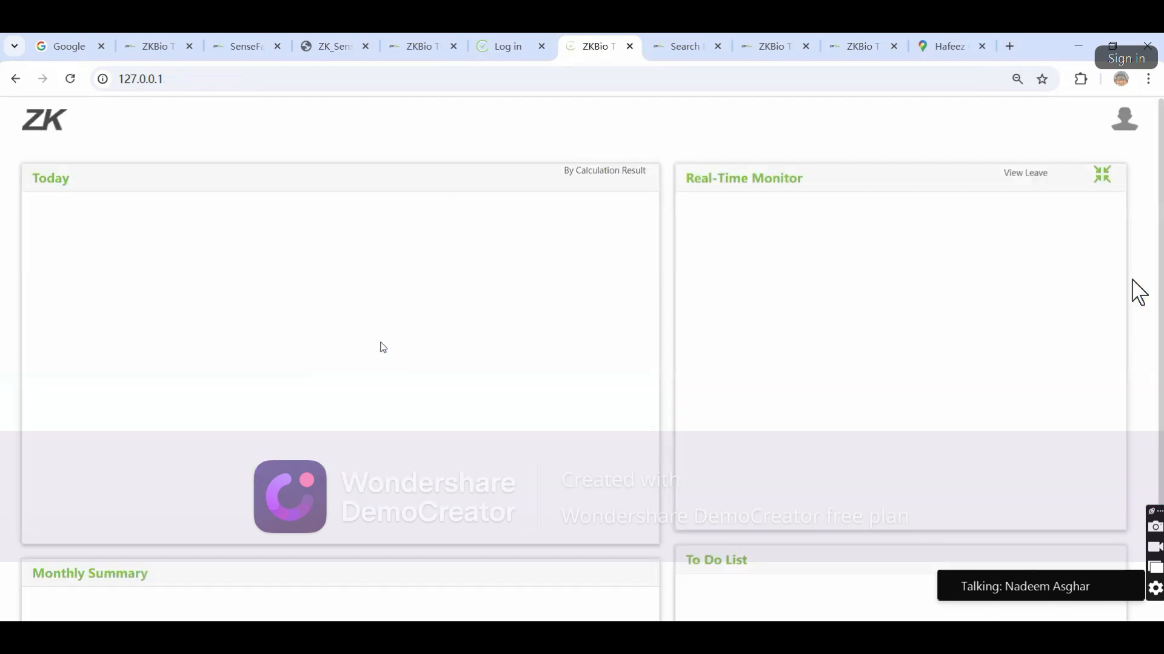
Go to Personnel > Employee to show the employee list
click(175, 121)
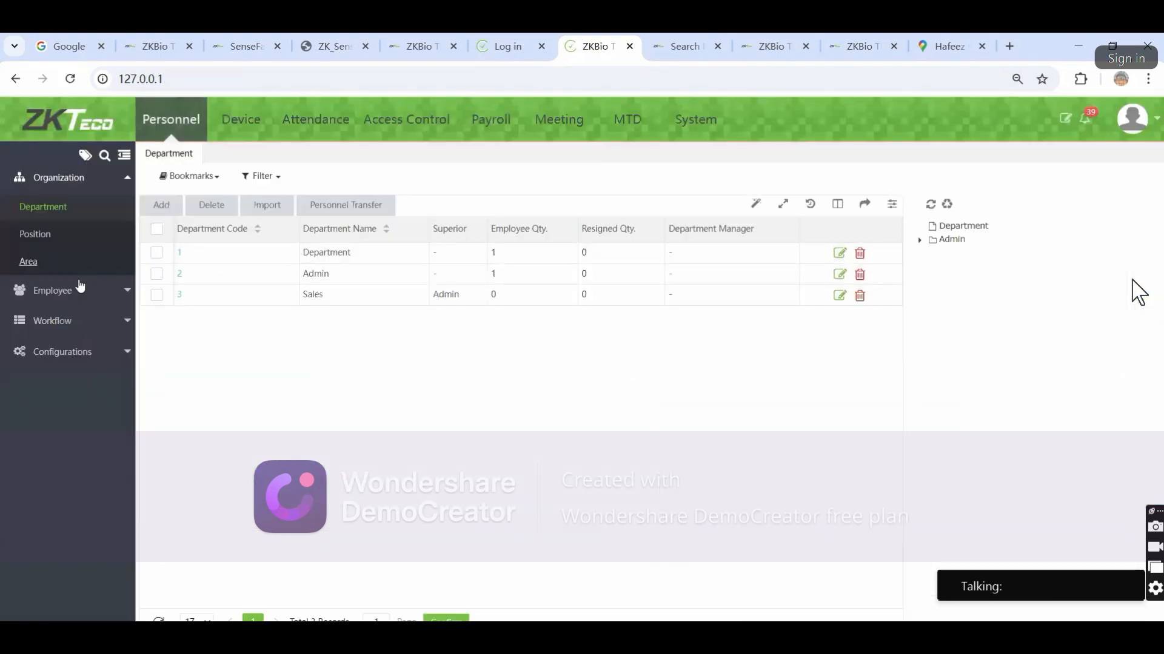
click(58, 287)
click(63, 241)
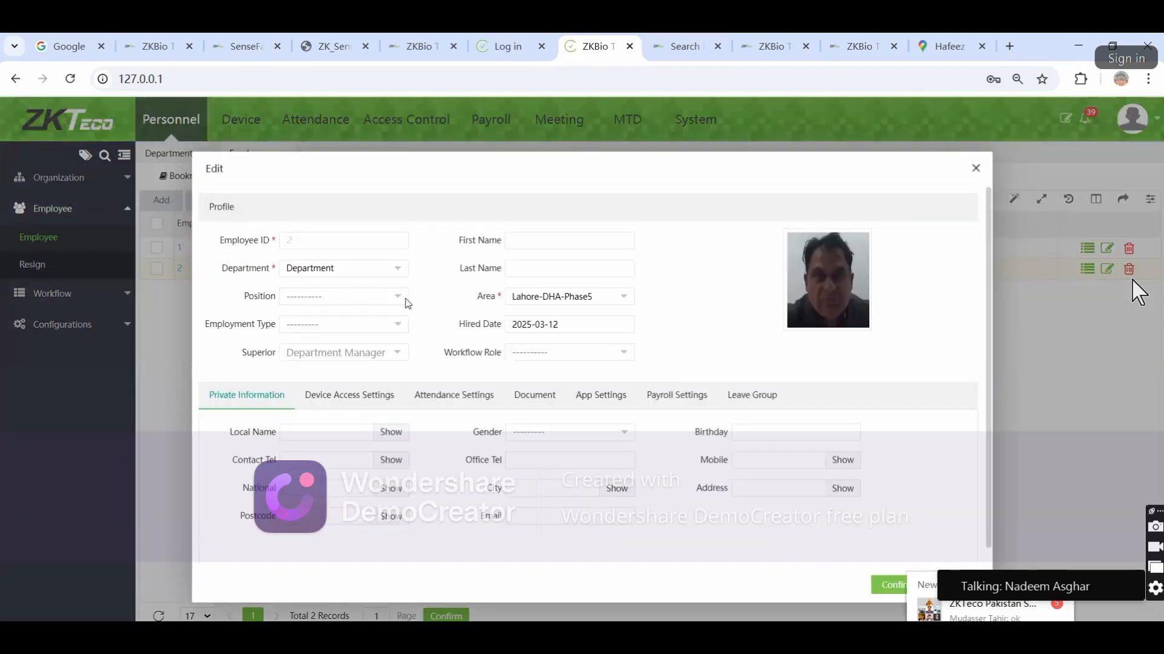
Tick Lahore-AIT and Lahore-Wapda Town in employee 2's Area list, then close the form unsaved
click(534, 296)
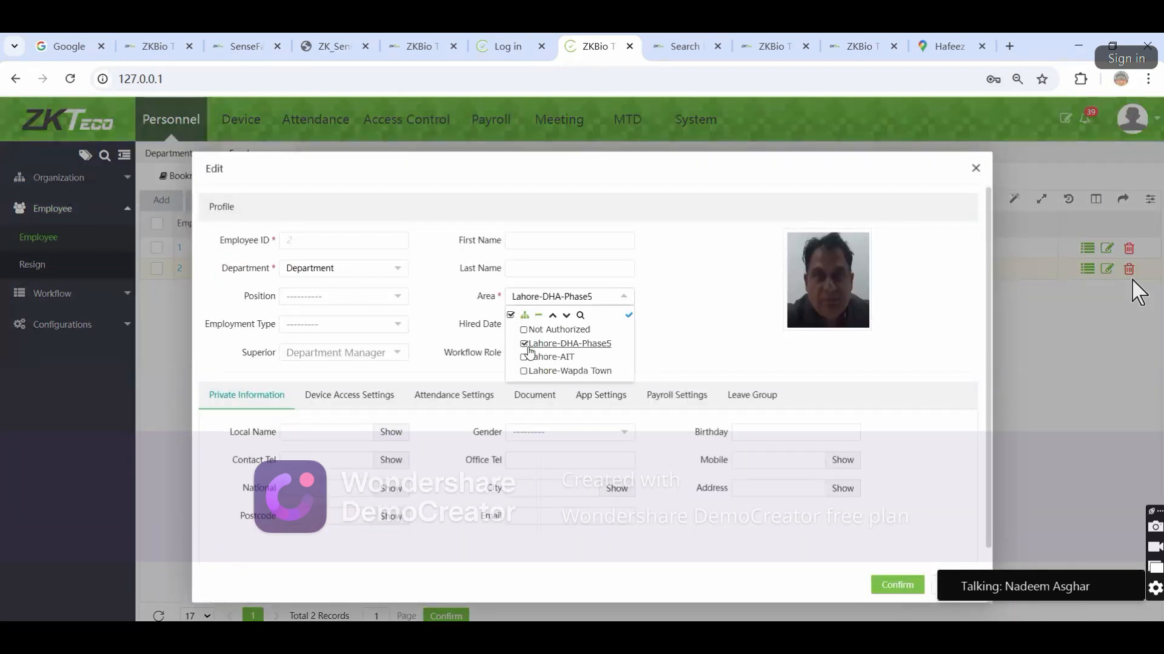
click(525, 358)
click(524, 330)
click(524, 330)
click(524, 372)
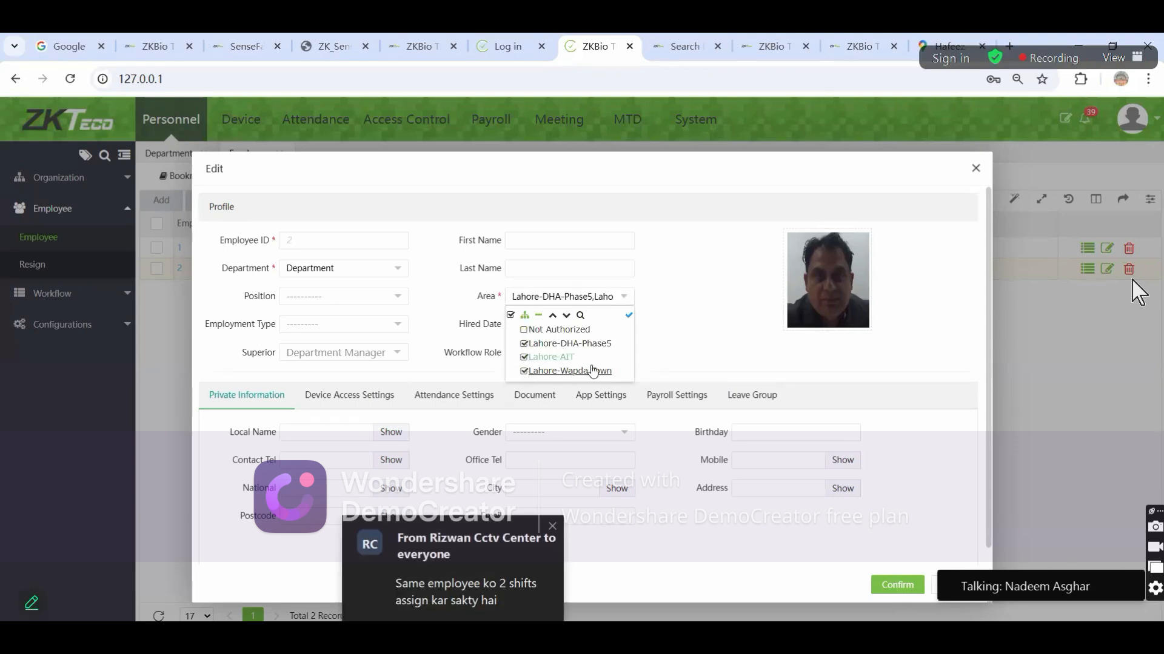
click(976, 170)
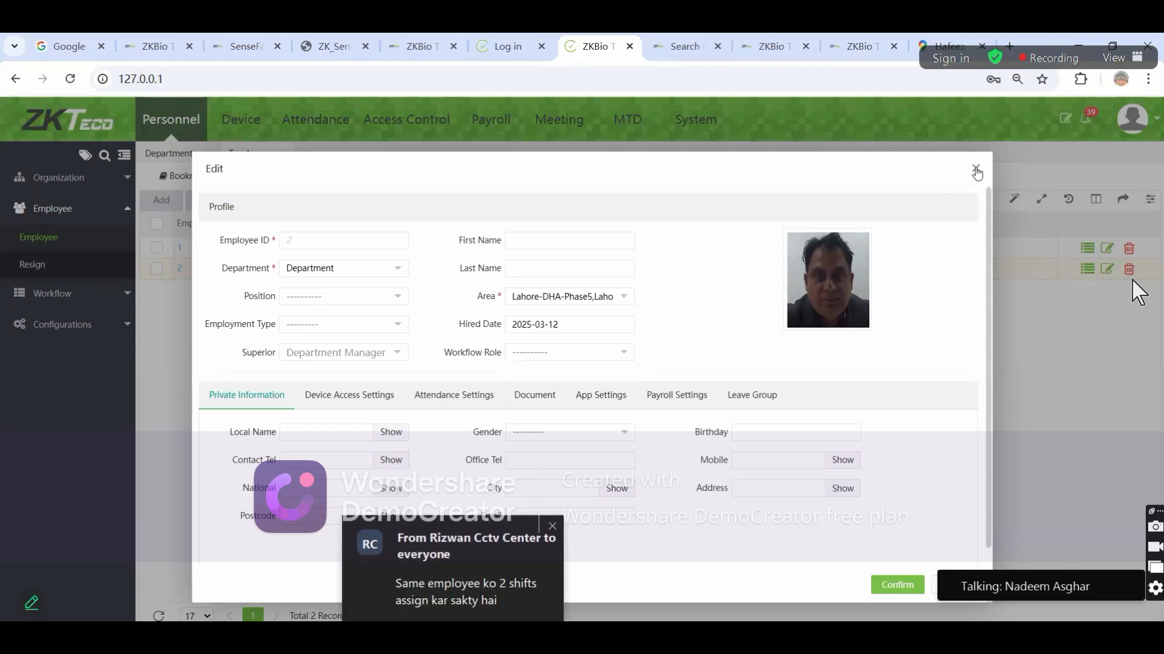
click(975, 169)
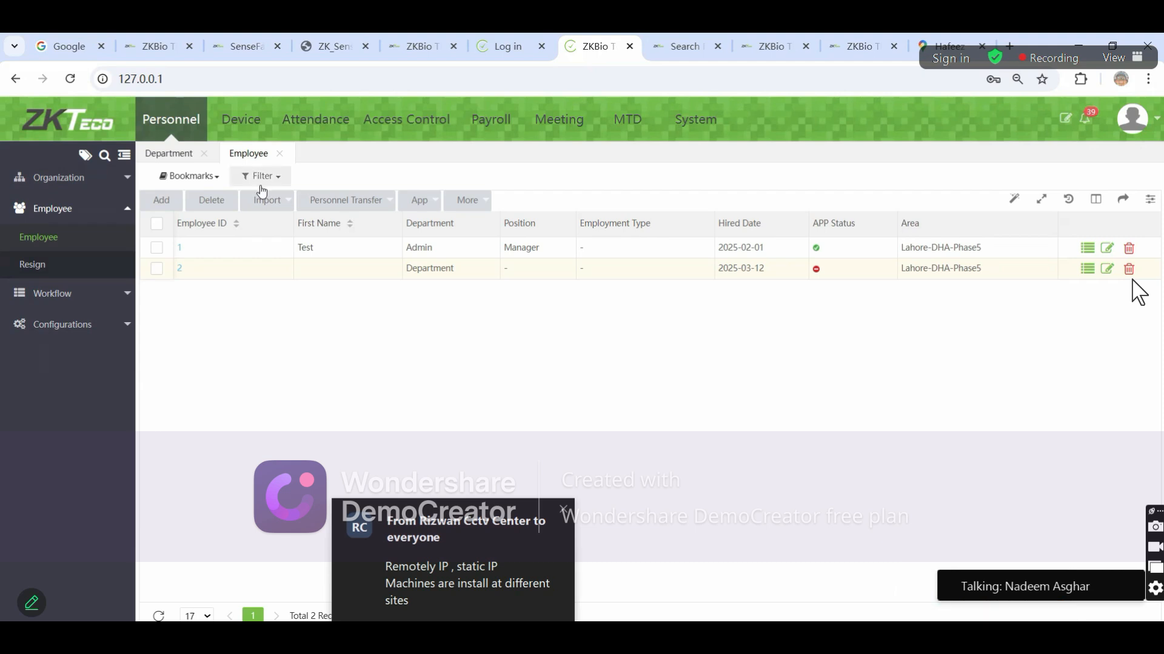
Show the Attendance > Shift > Timetable list
click(315, 119)
click(42, 269)
click(52, 326)
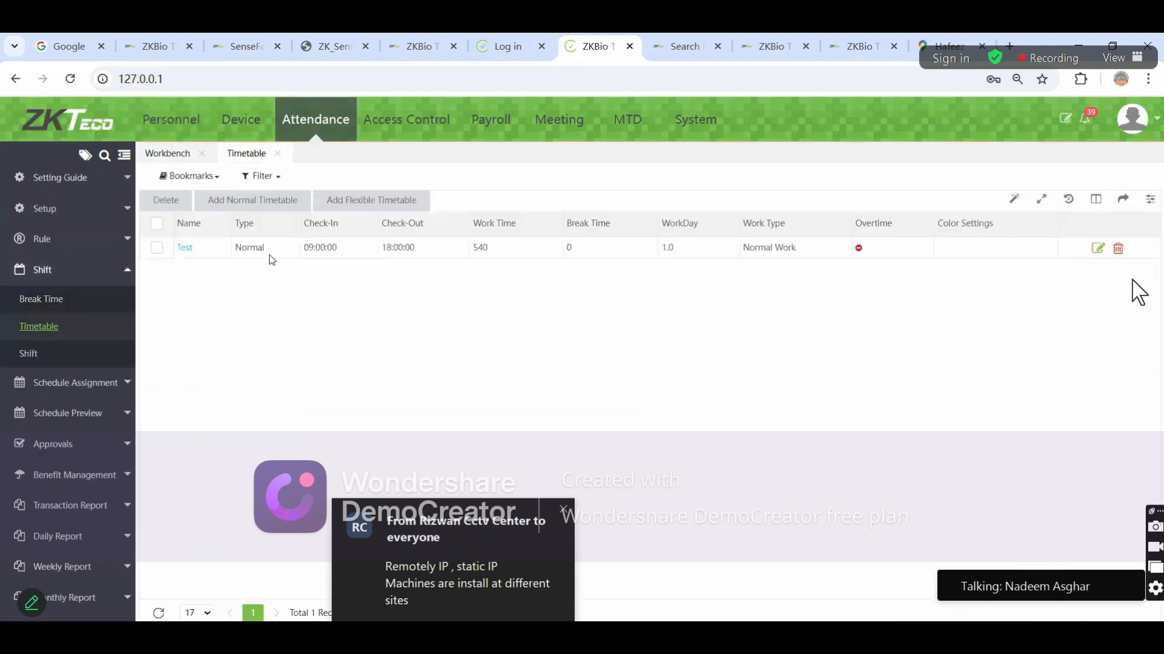
Try a new normal timetable with a check-in start time and one-day cross for check-in end, then discard it
click(256, 205)
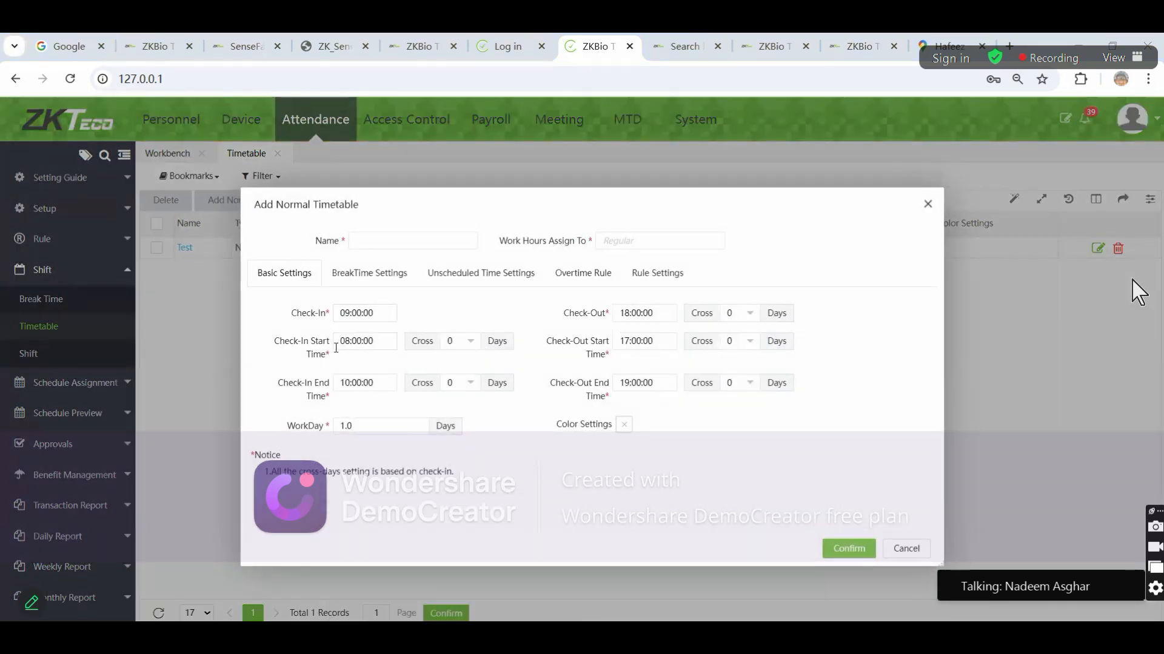
click(362, 345)
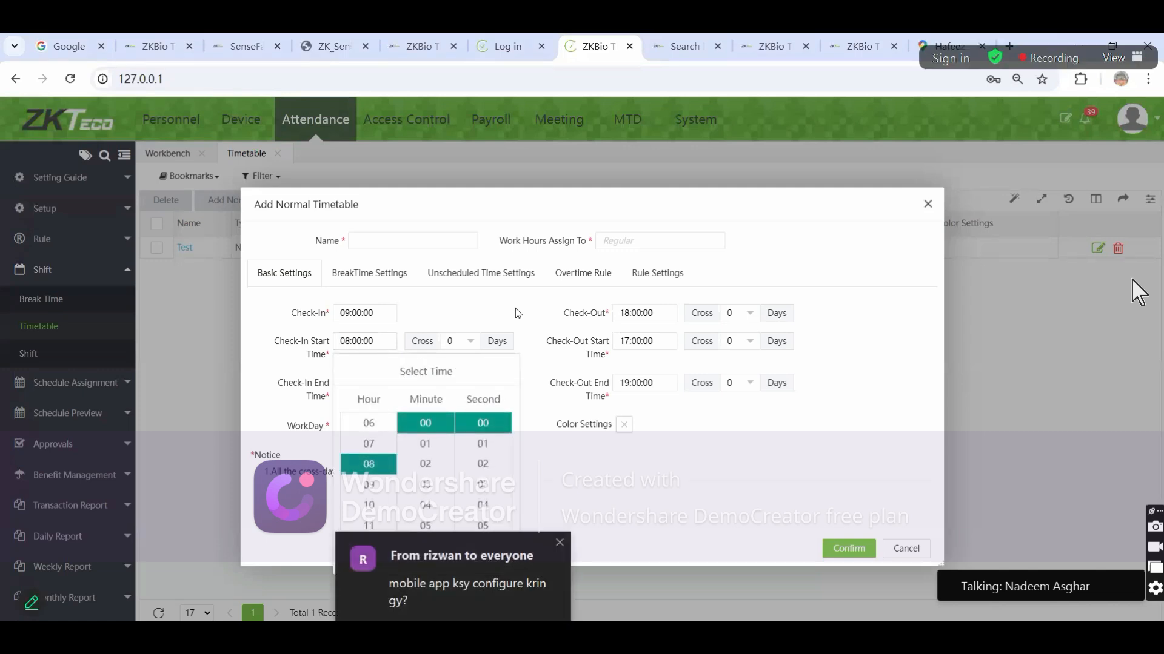
click(516, 312)
click(473, 390)
click(456, 424)
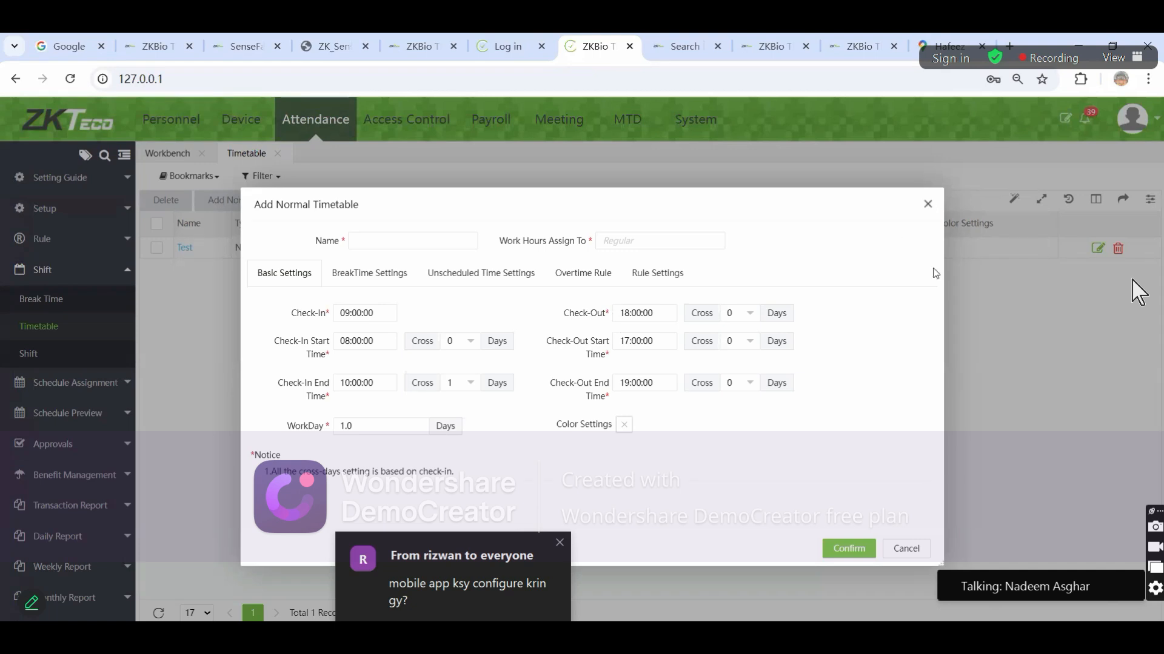
click(927, 204)
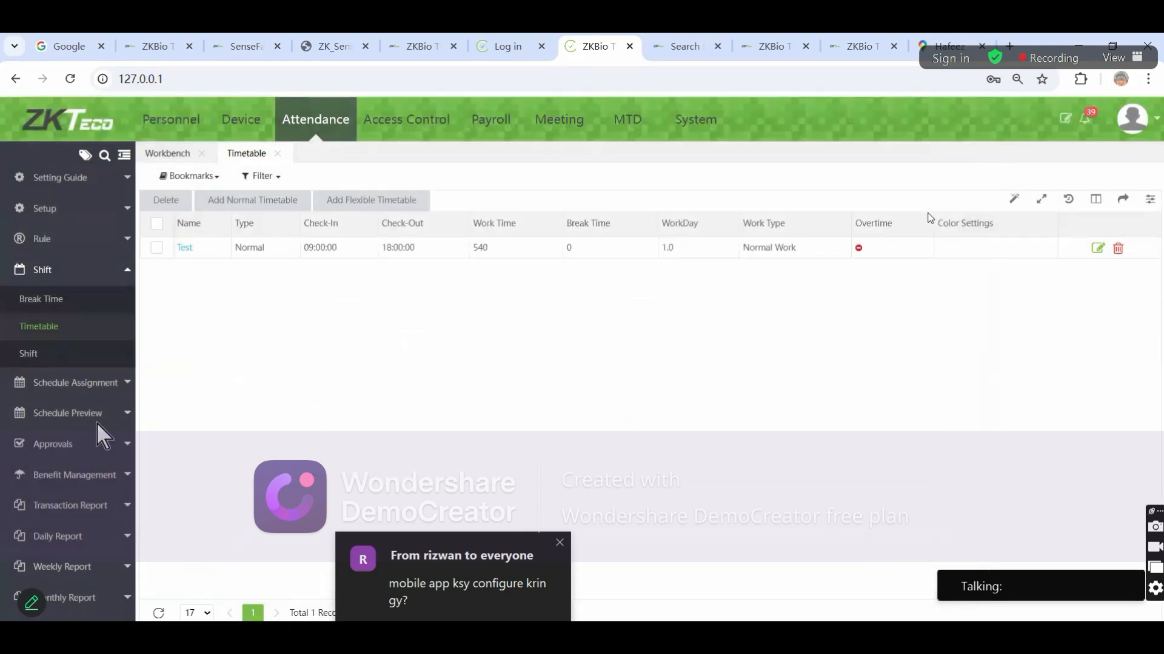
click(479, 606)
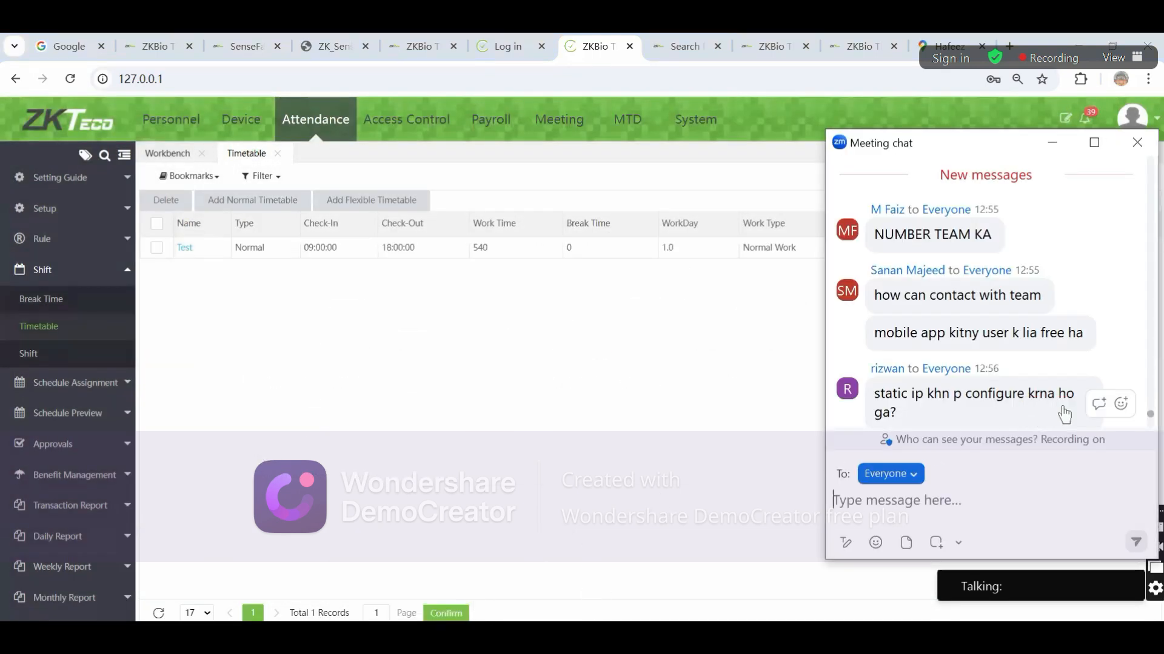
scroll(956, 397, down, 8)
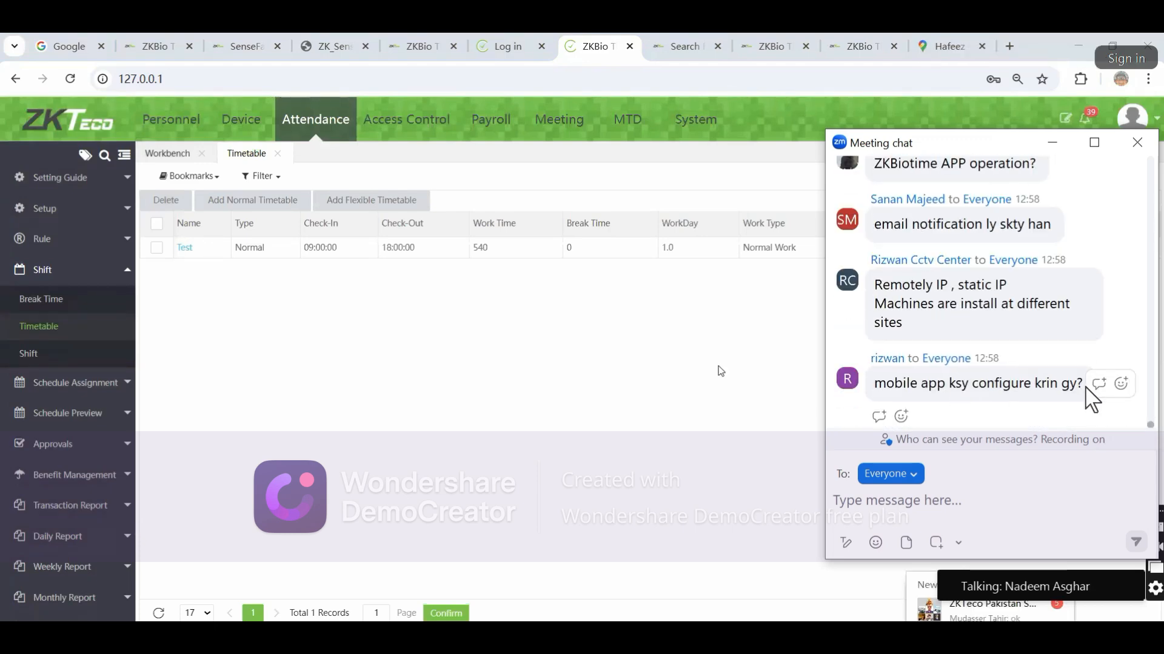
click(964, 498)
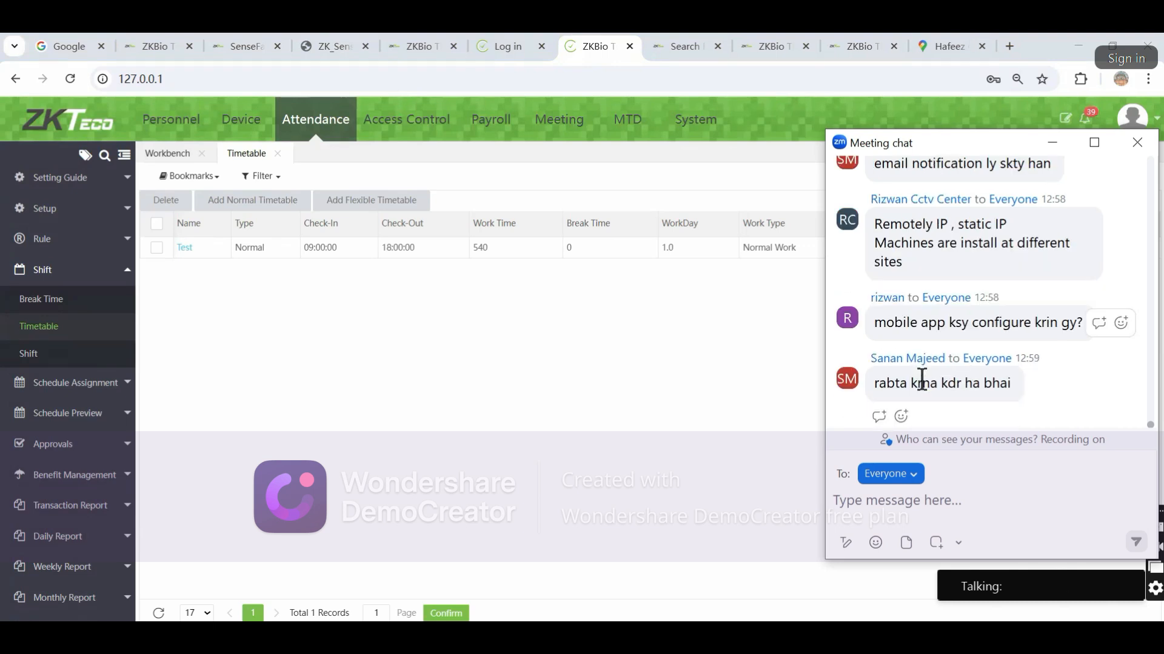
scroll(921, 379, up, 1)
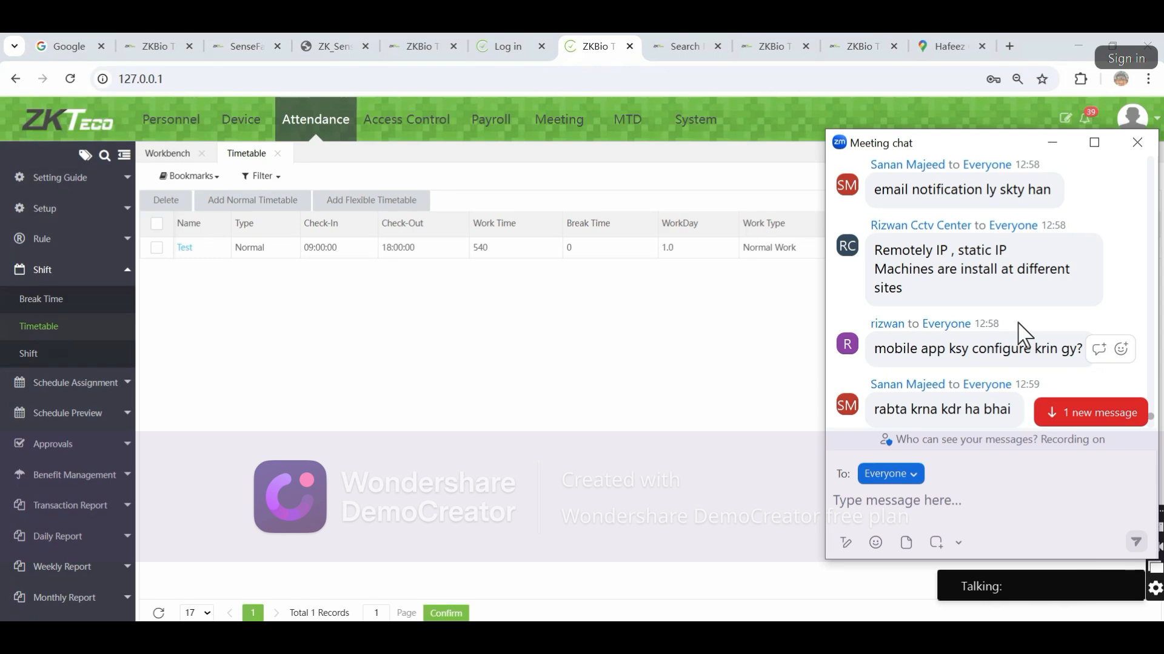
scroll(977, 375, down, 4)
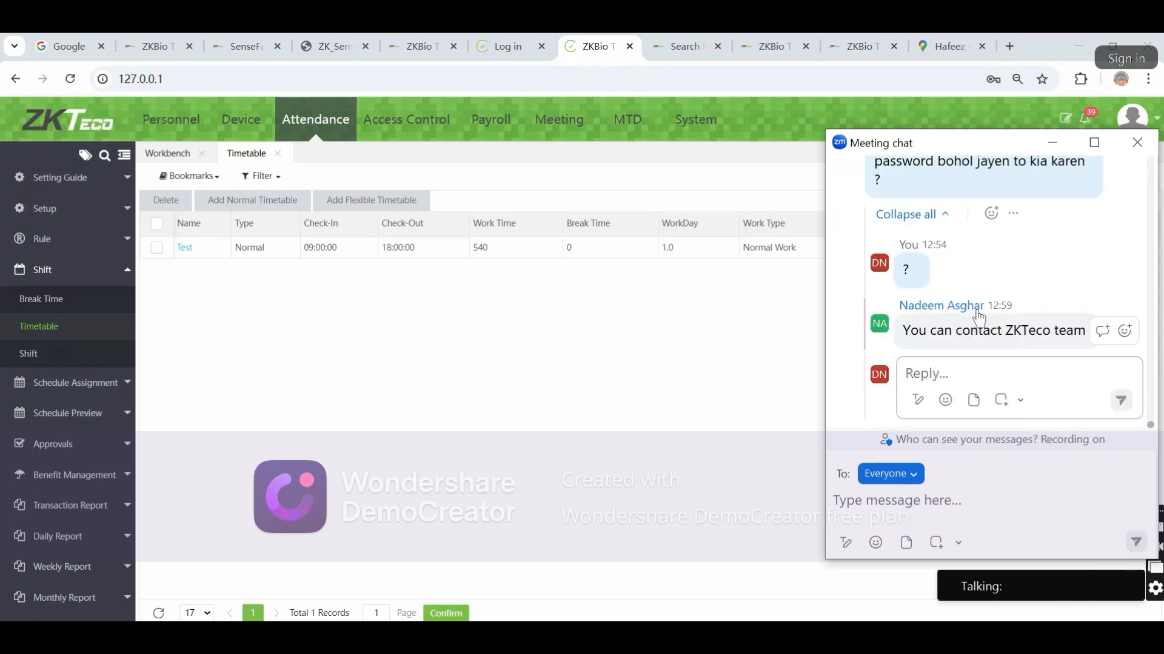
scroll(982, 314, up, 2)
scroll(982, 314, down, 2)
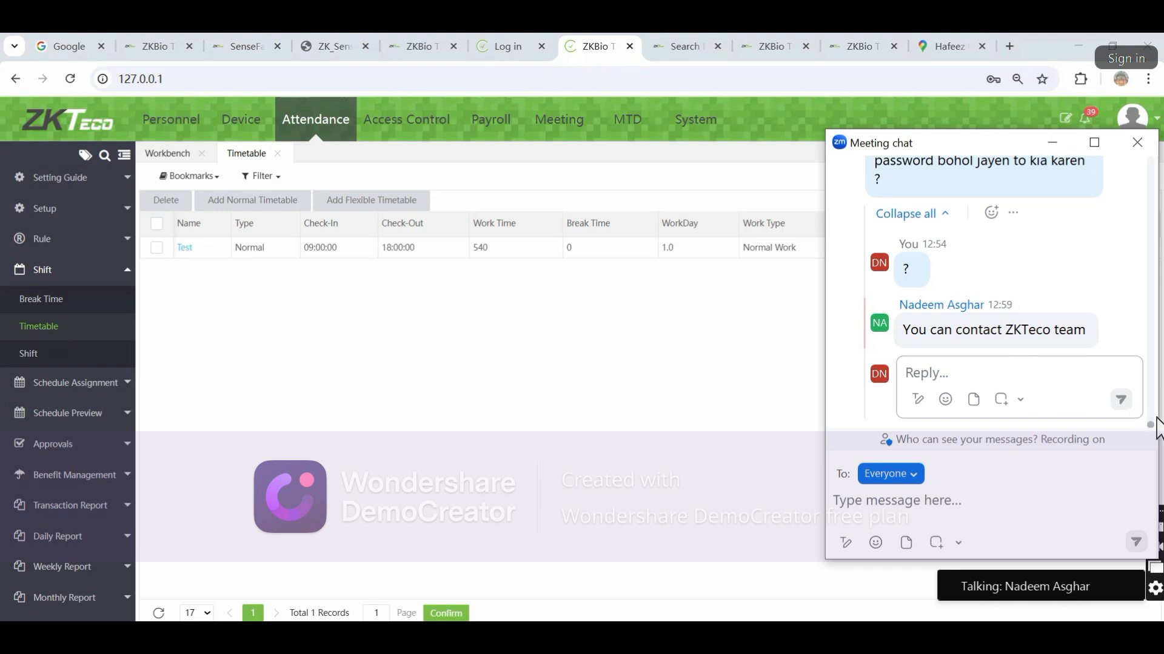
scroll(1008, 338, up, 4)
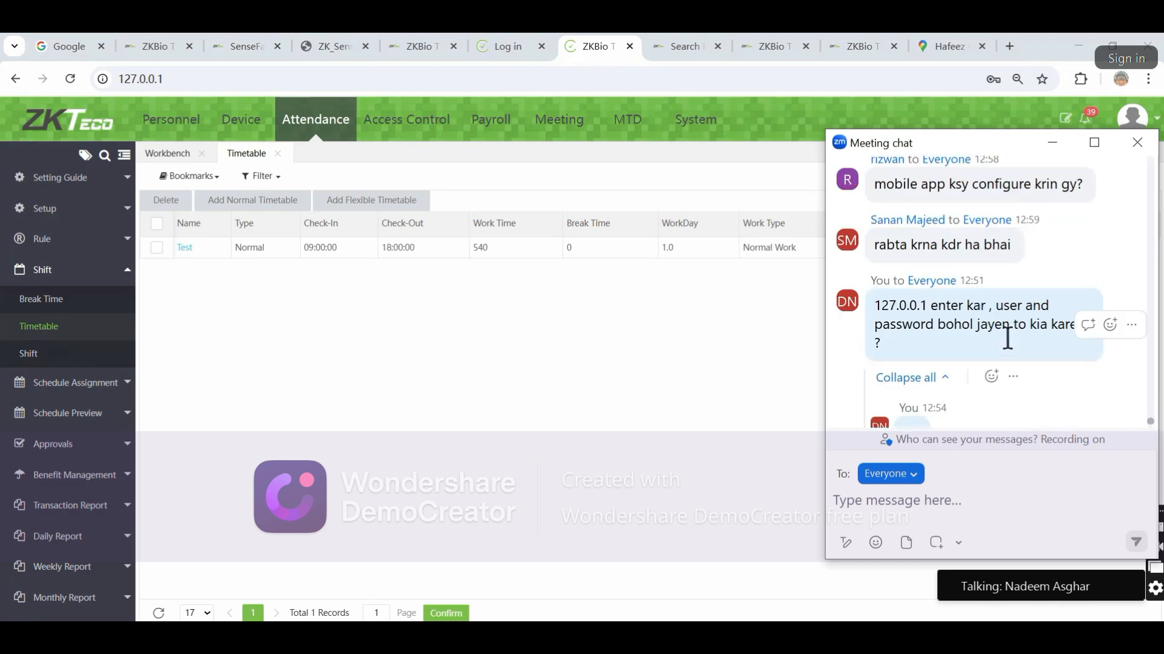
scroll(1007, 338, down, 4)
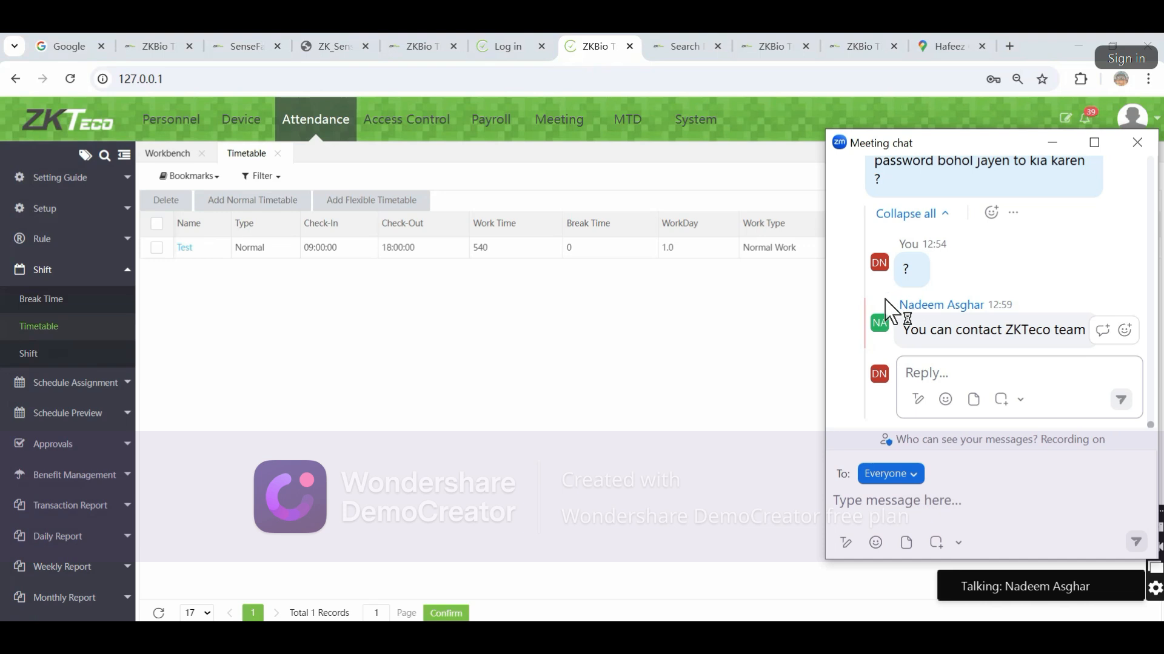
scroll(886, 310, up, 4)
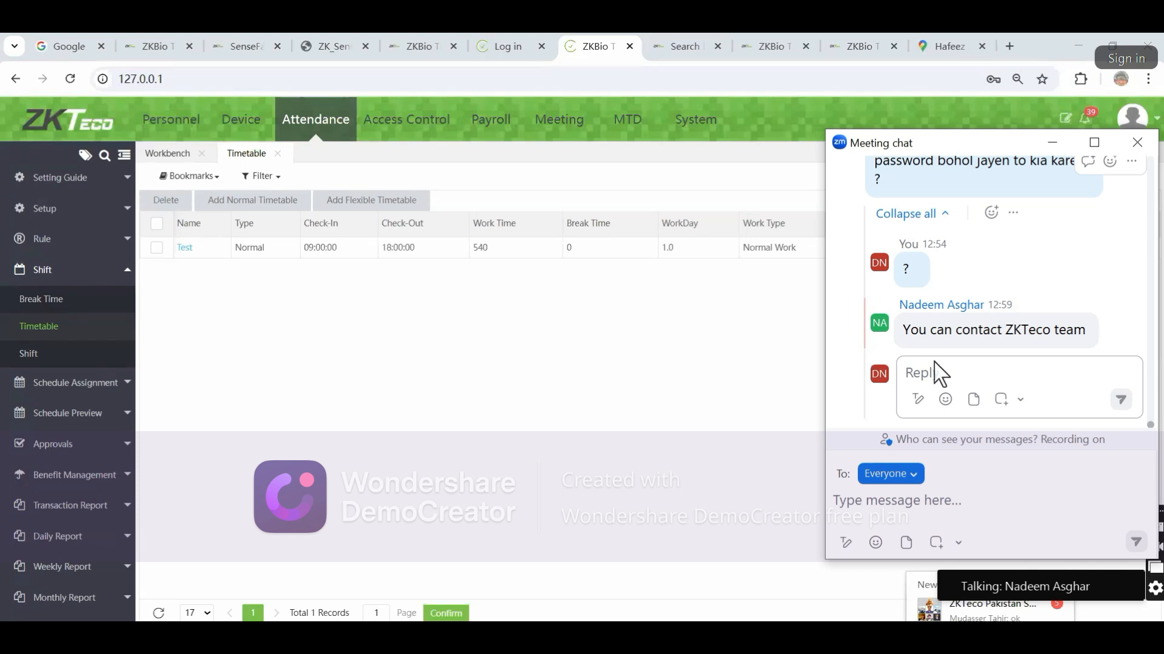
scroll(924, 372, up, 2)
scroll(921, 374, down, 2)
click(1141, 144)
click(341, 634)
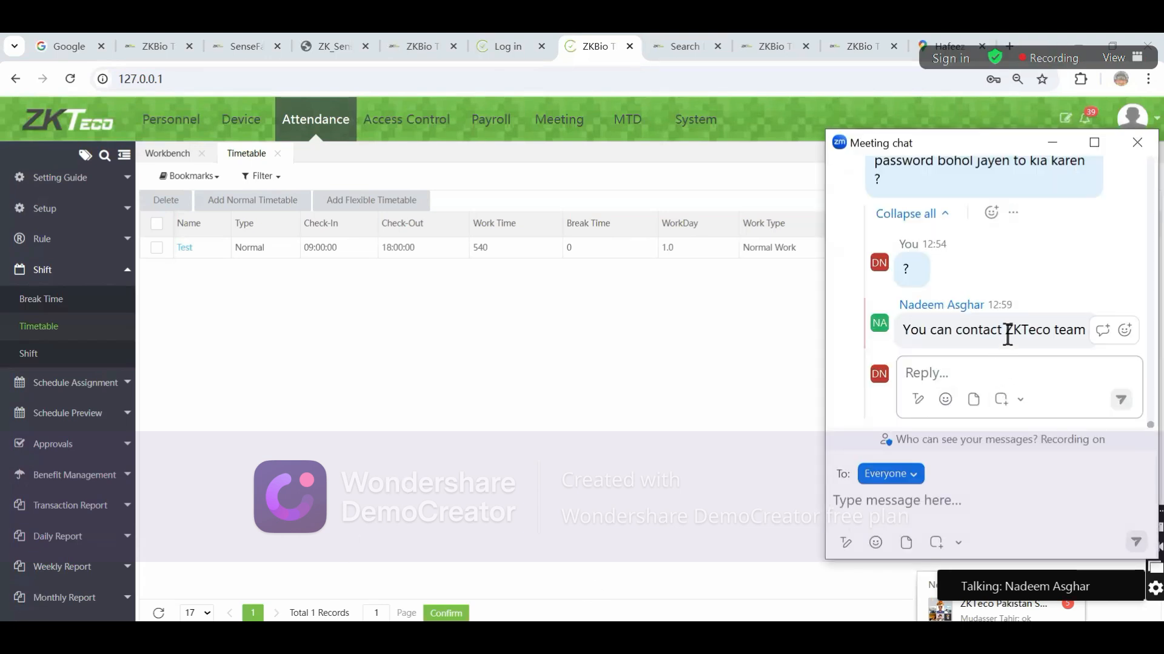
scroll(1010, 328, up, 2)
scroll(1011, 329, down, 2)
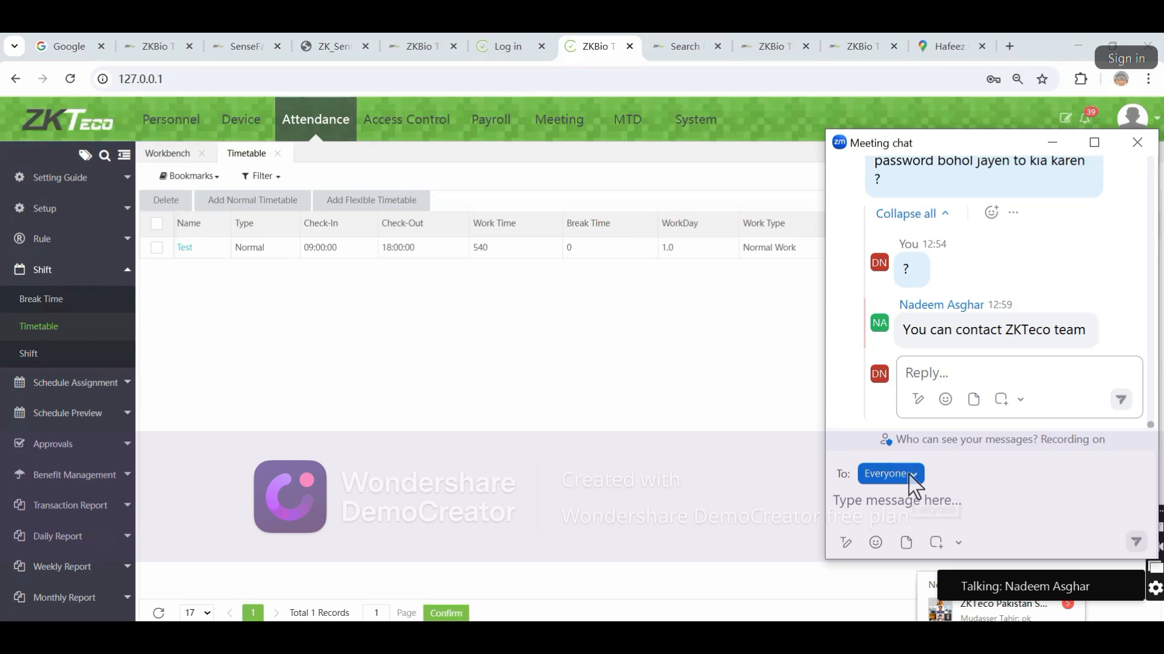
click(922, 448)
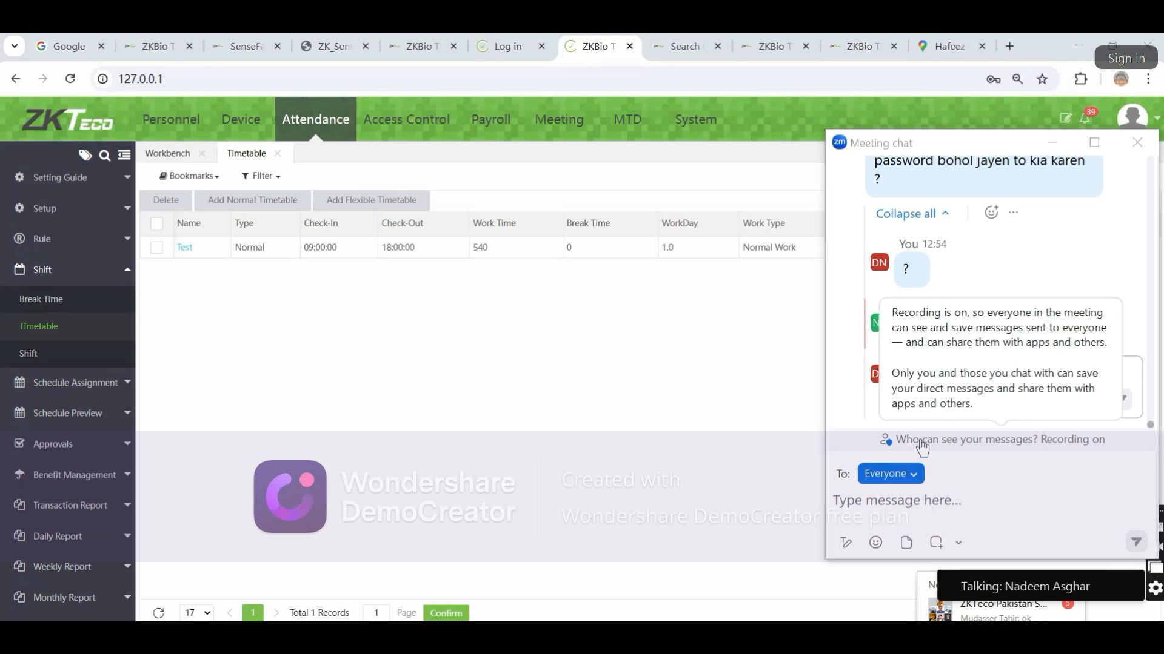
click(994, 516)
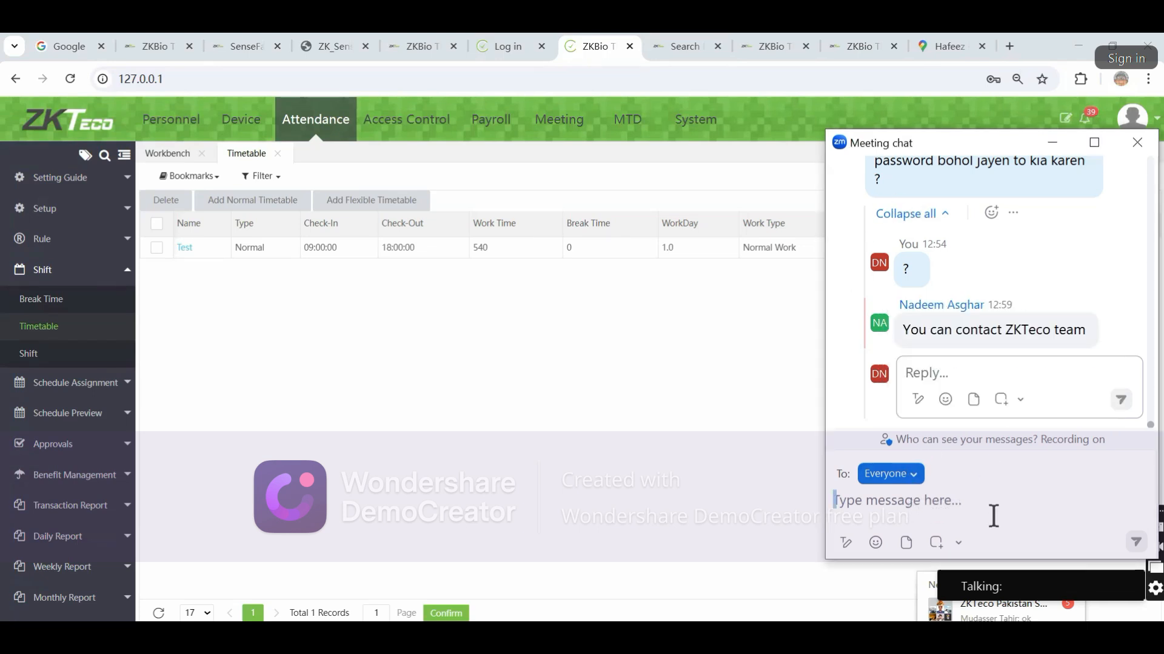
click(927, 214)
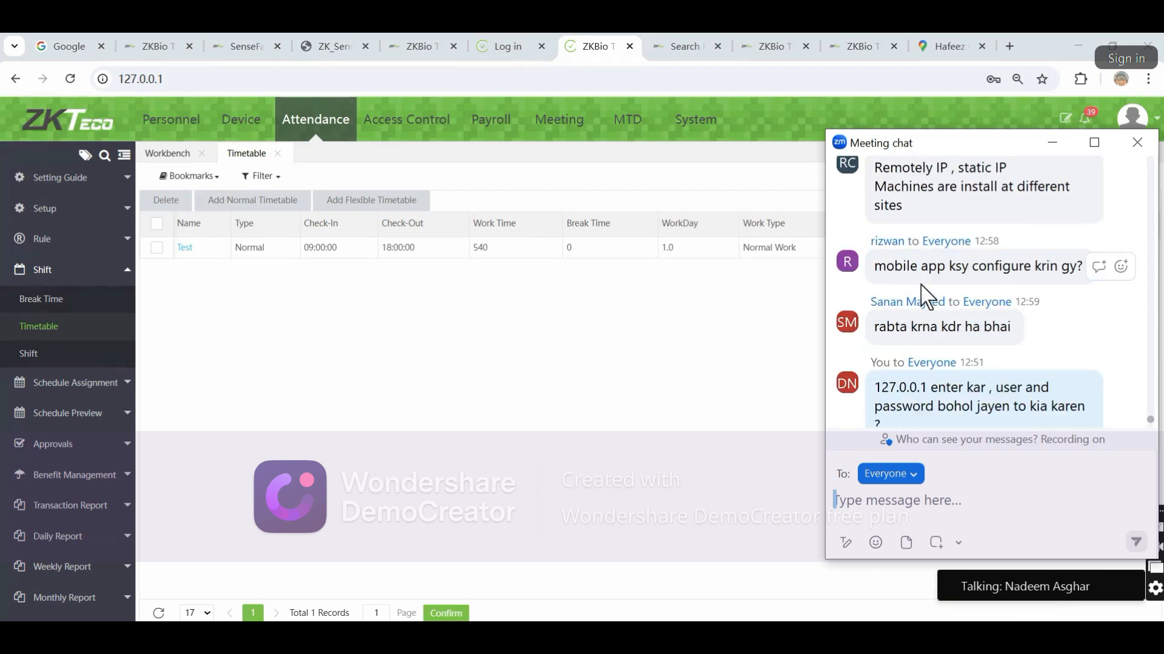
scroll(921, 285, down, 4)
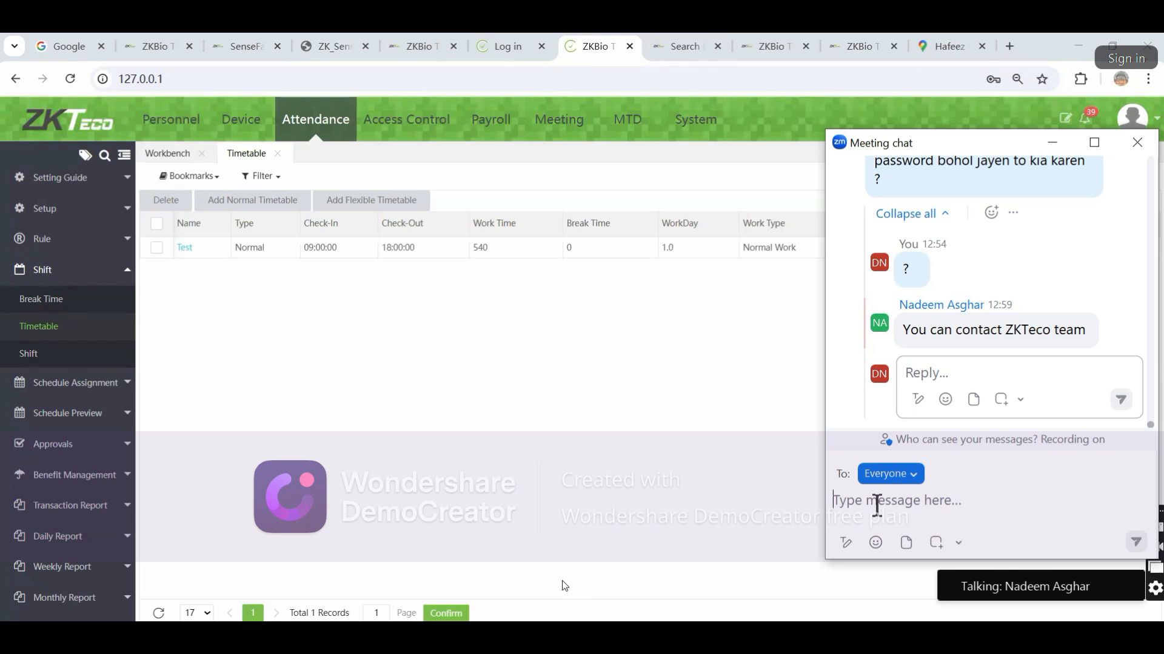
click(1137, 142)
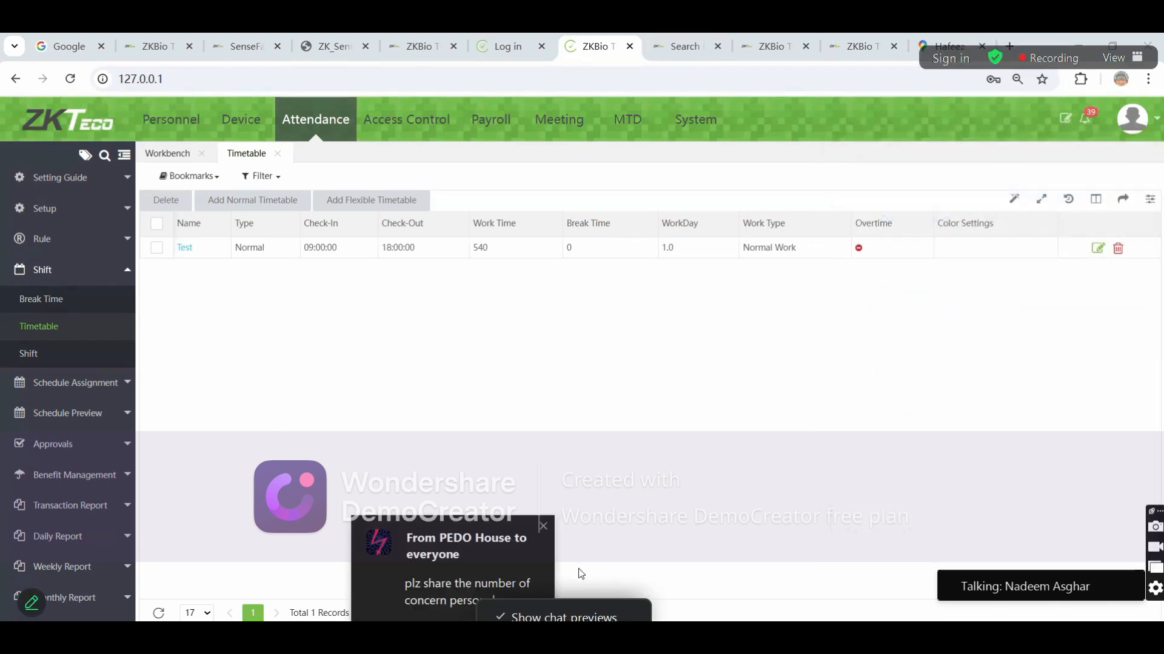
click(453, 586)
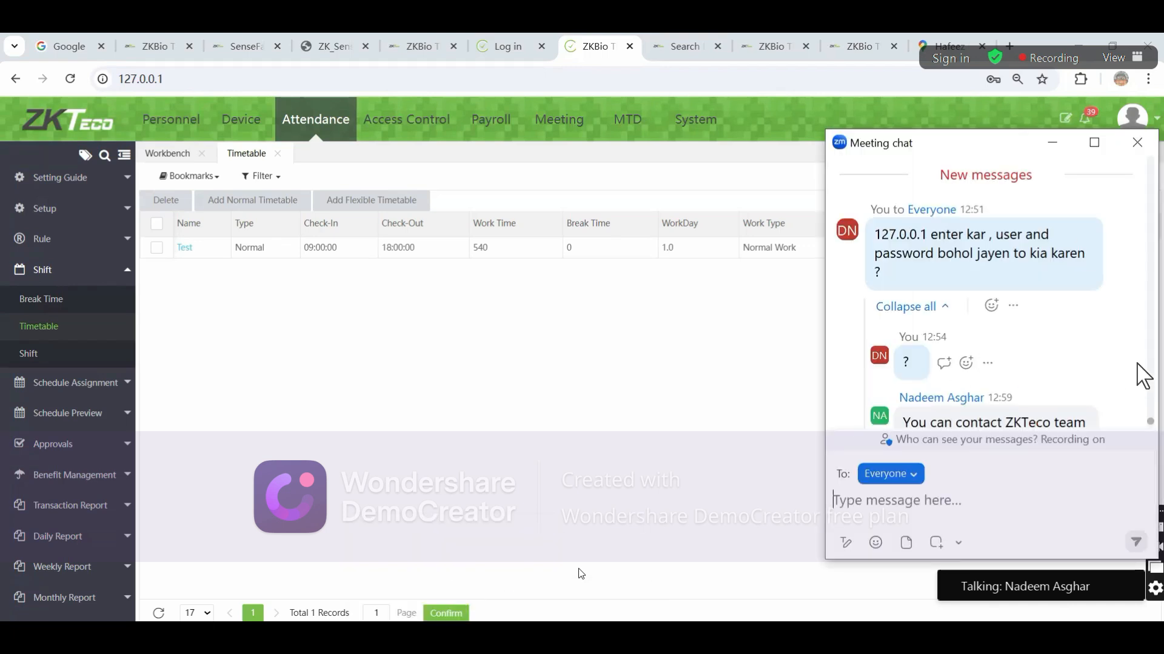
click(1115, 412)
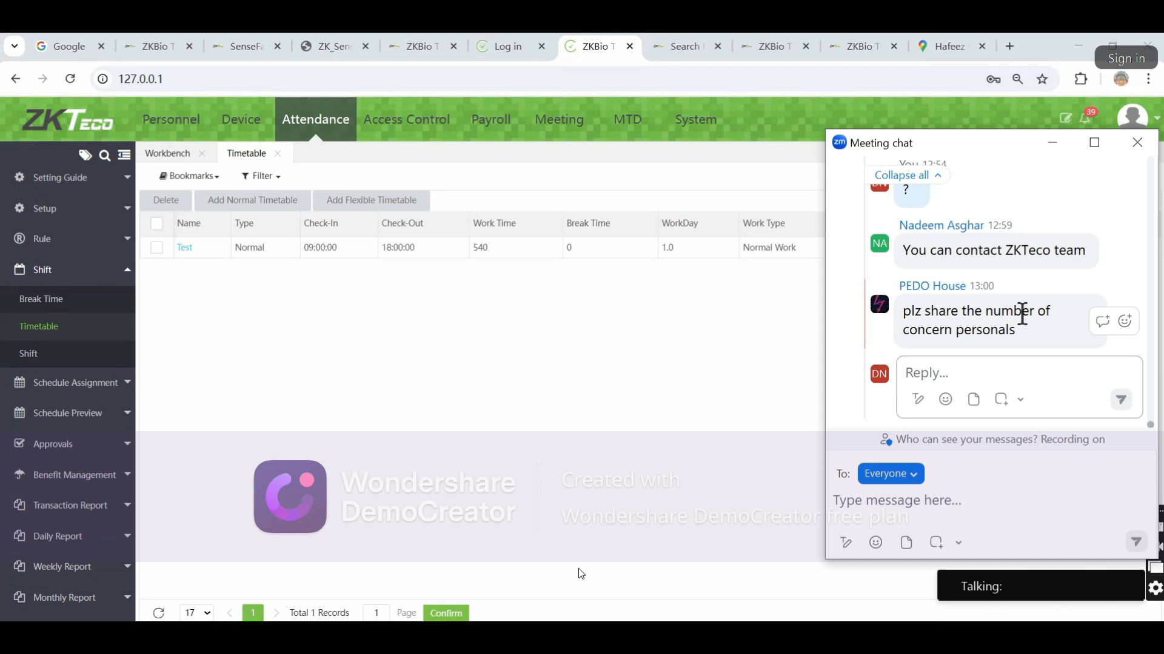
click(918, 498)
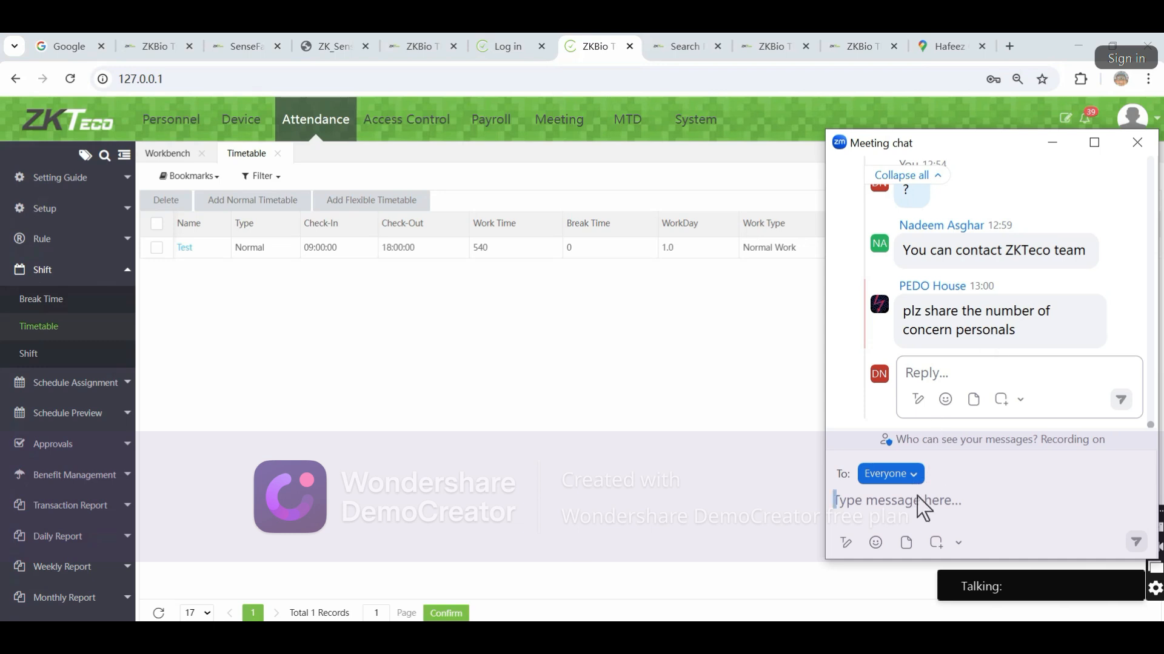
Send 'mobile configuration ?' to Everyone after fixing the misspelling 'configration'
text(mo)
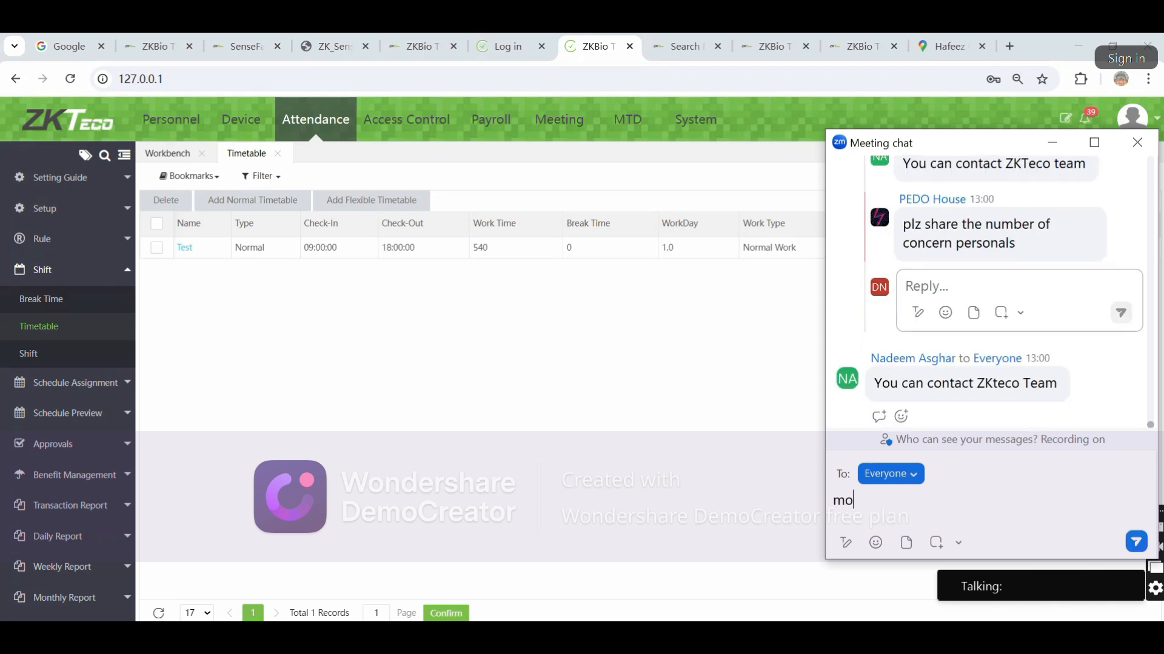
text(bile config)
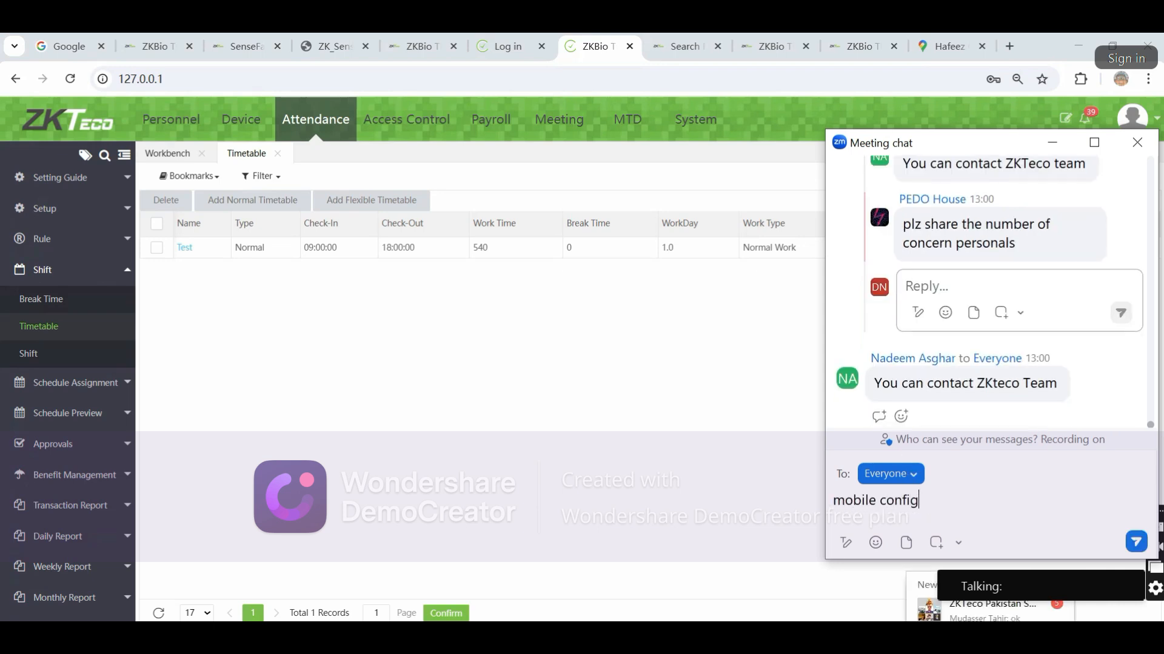
text(ration )
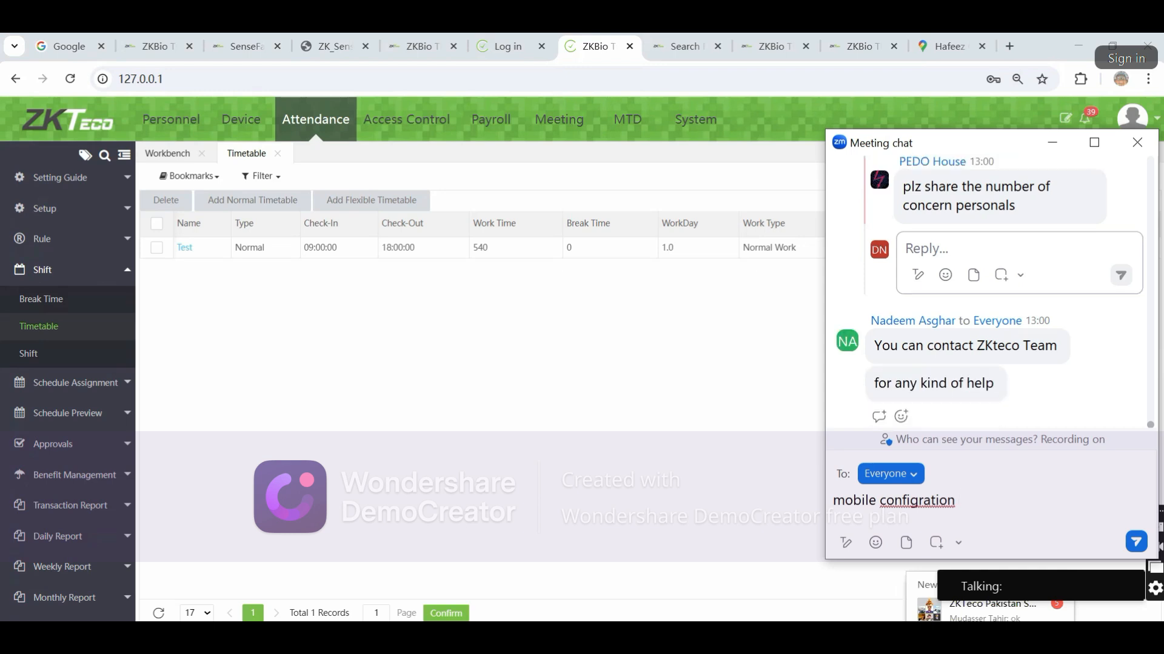
text(?)
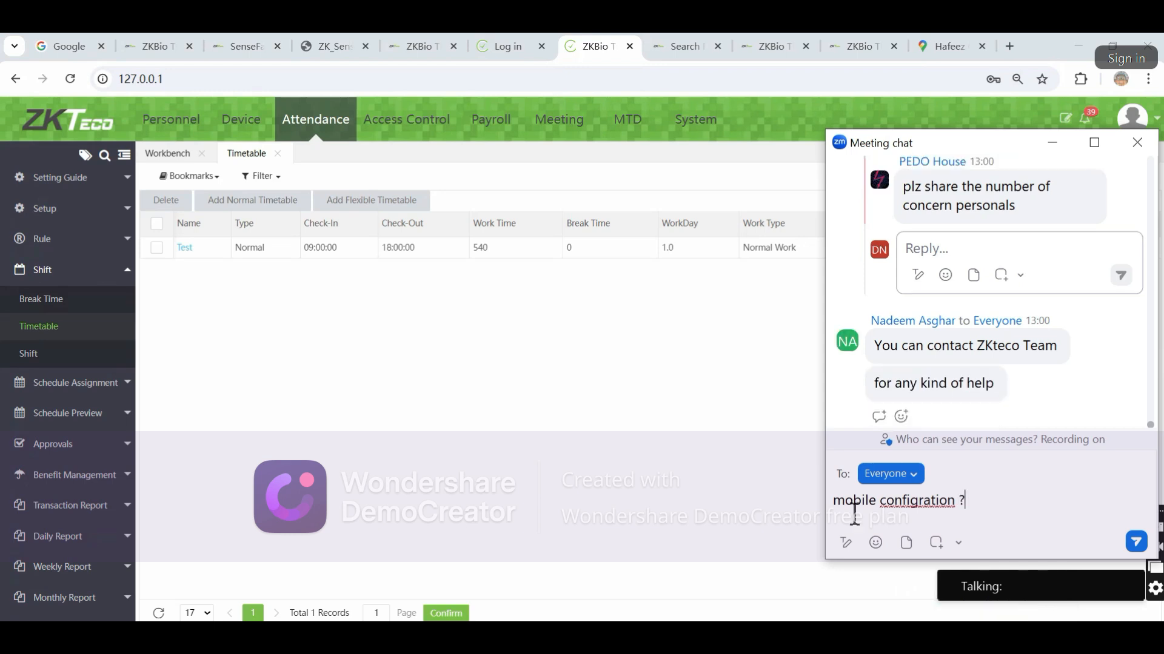
right_click(913, 507)
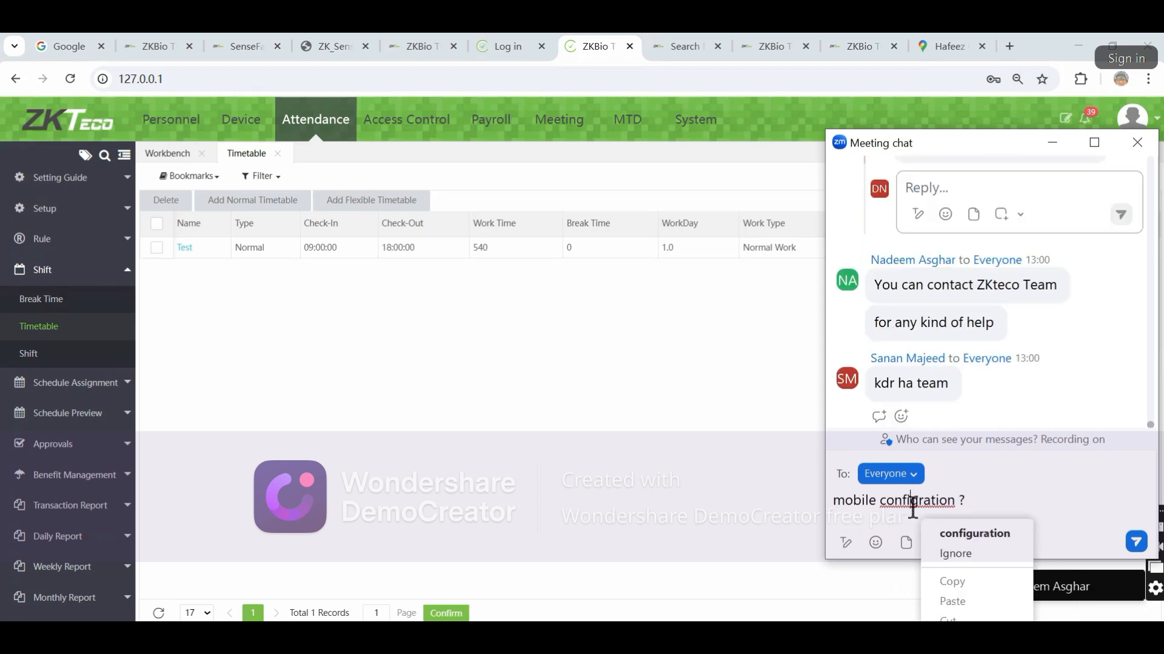
click(958, 532)
key(Return)
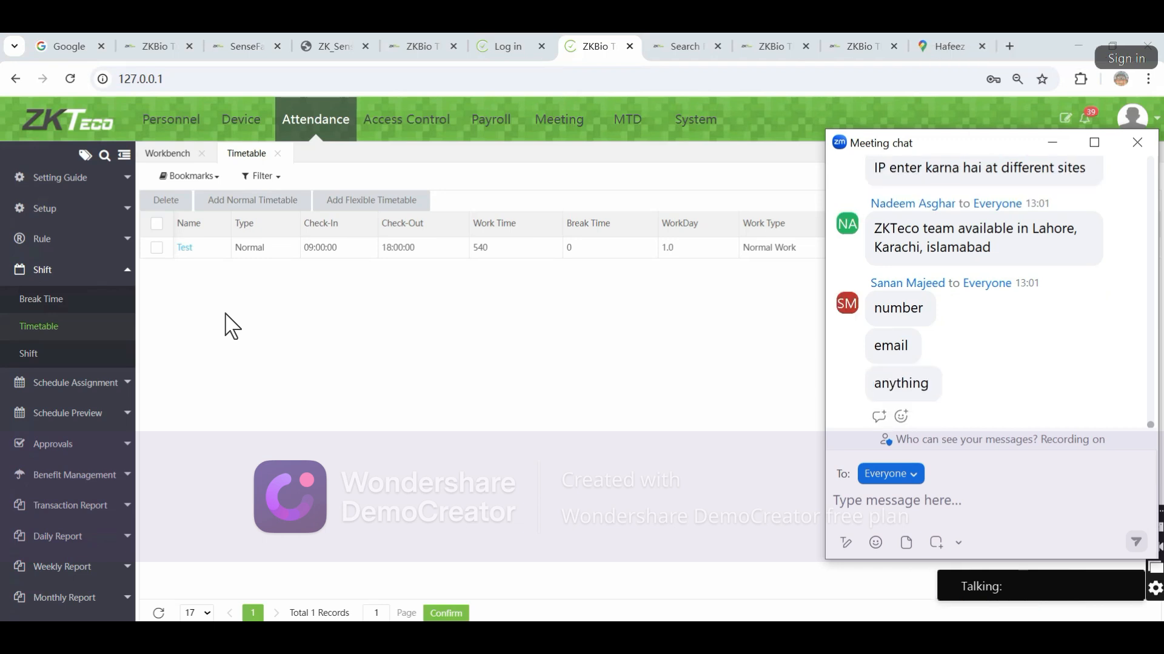
scroll(1052, 329, up, 4)
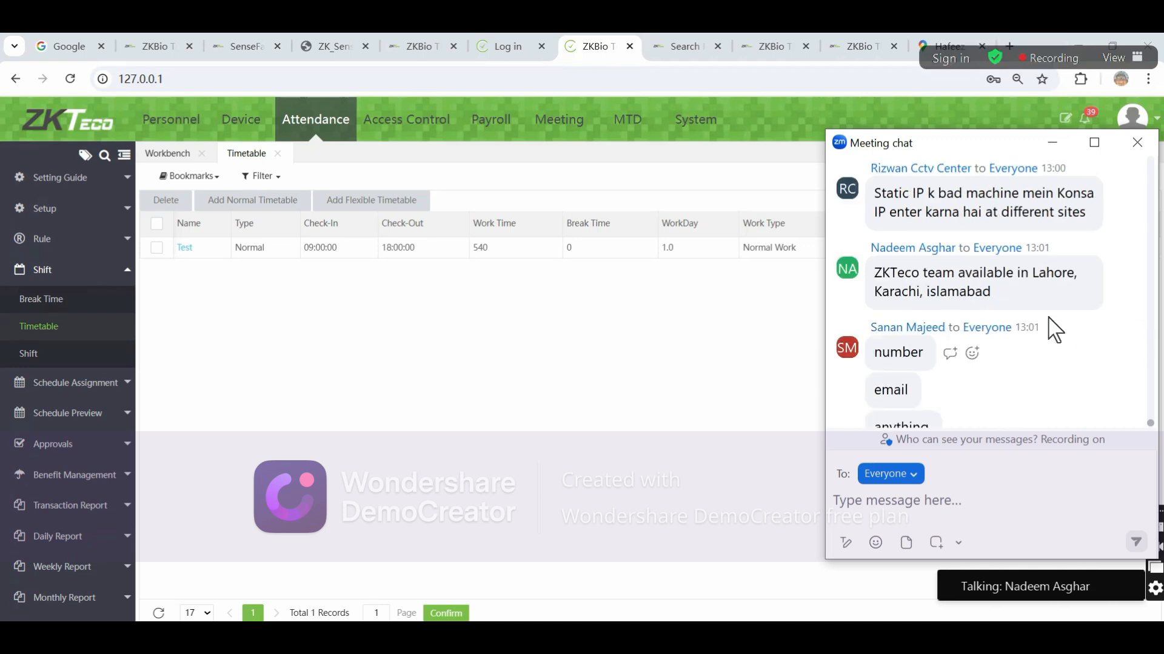
scroll(1052, 330, down, 4)
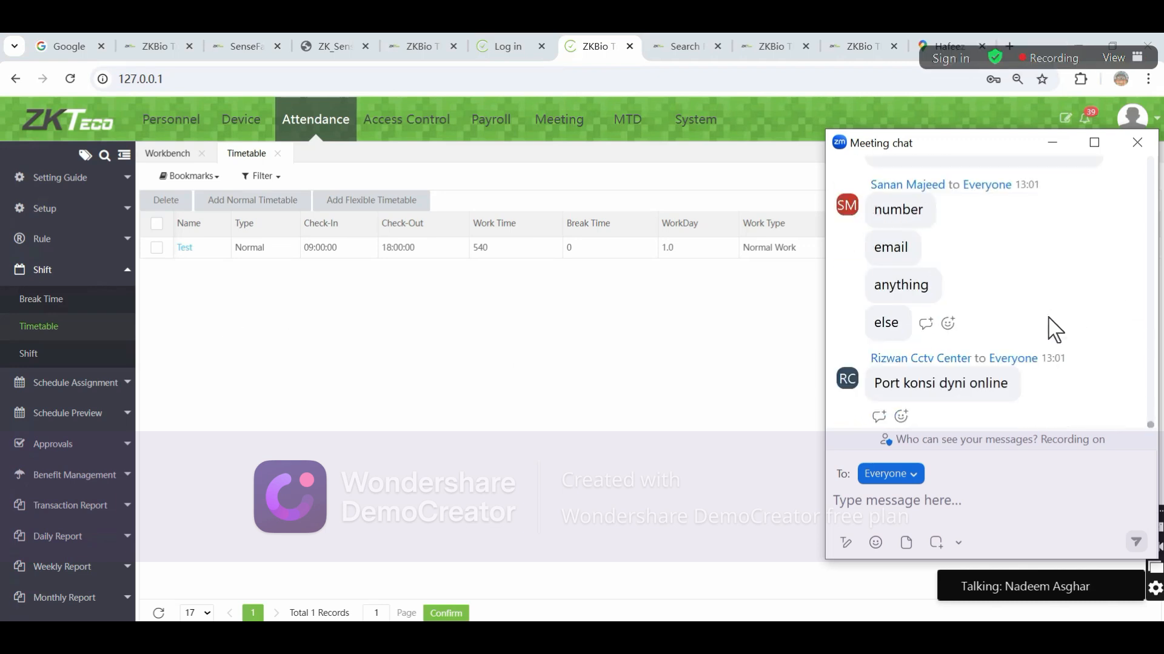